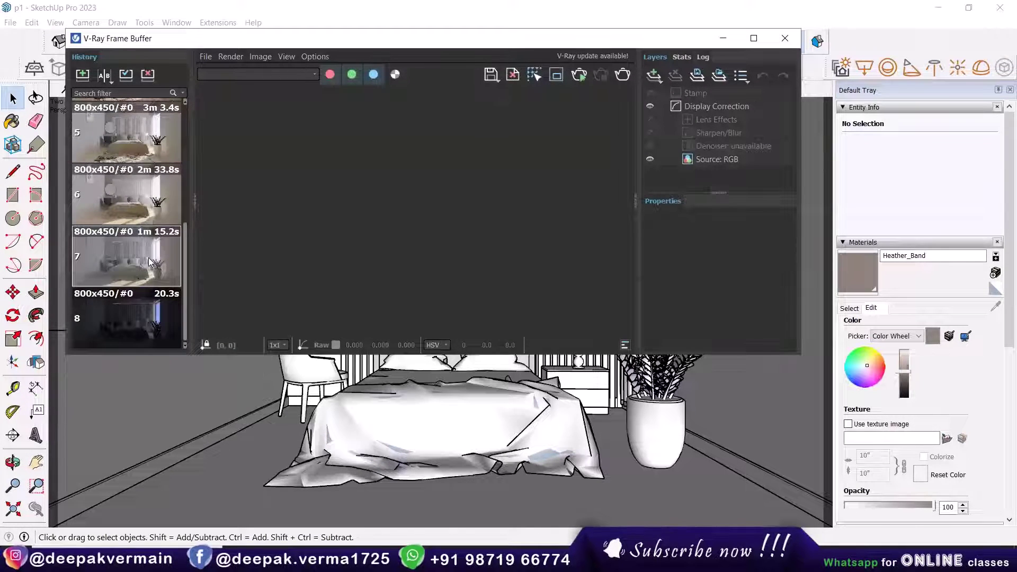
# Load the seventh and sixth renders from the V-Ray Frame Buffer history for viewing, and close the buffer
pyautogui.doubleClick(150, 261)
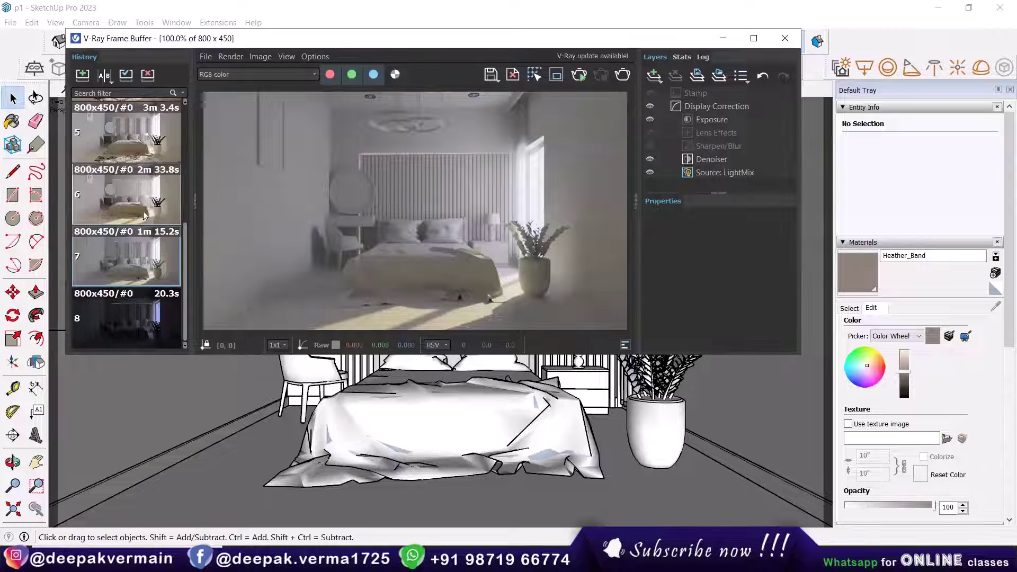
pyautogui.doubleClick(145, 194)
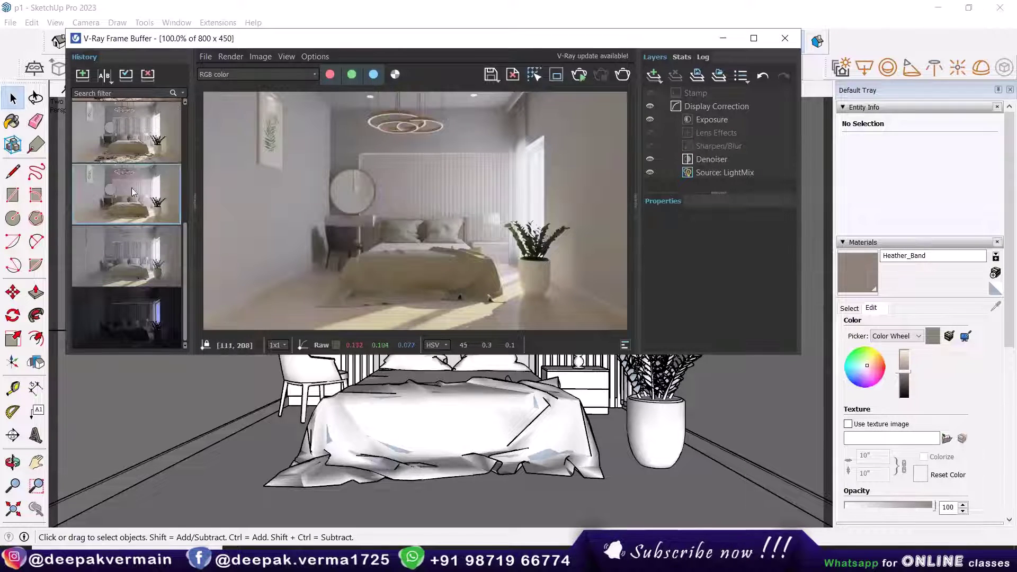
pyautogui.scroll(1, 279, 236)
pyautogui.scroll(-1, 358, 248)
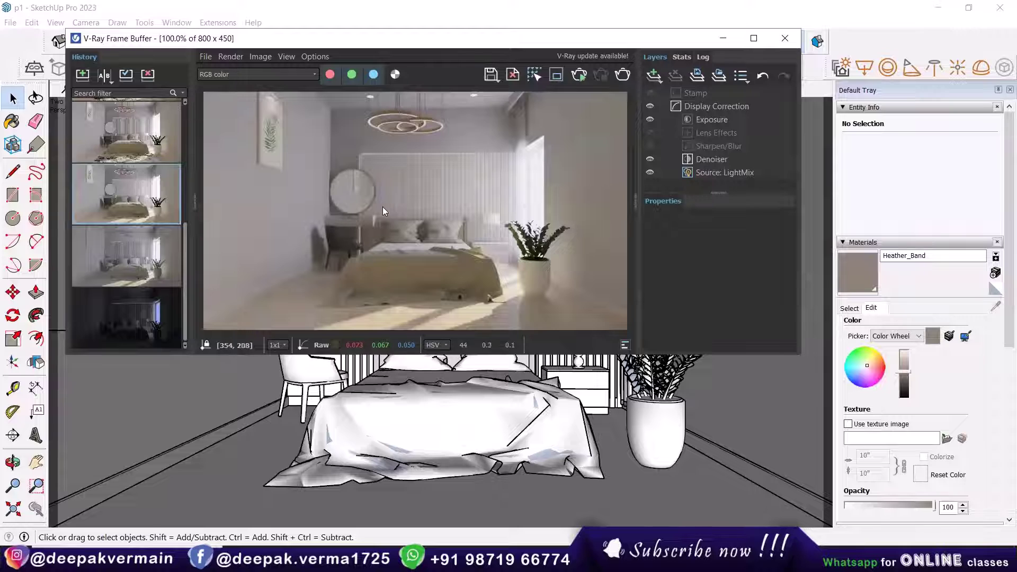
pyautogui.click(774, 46)
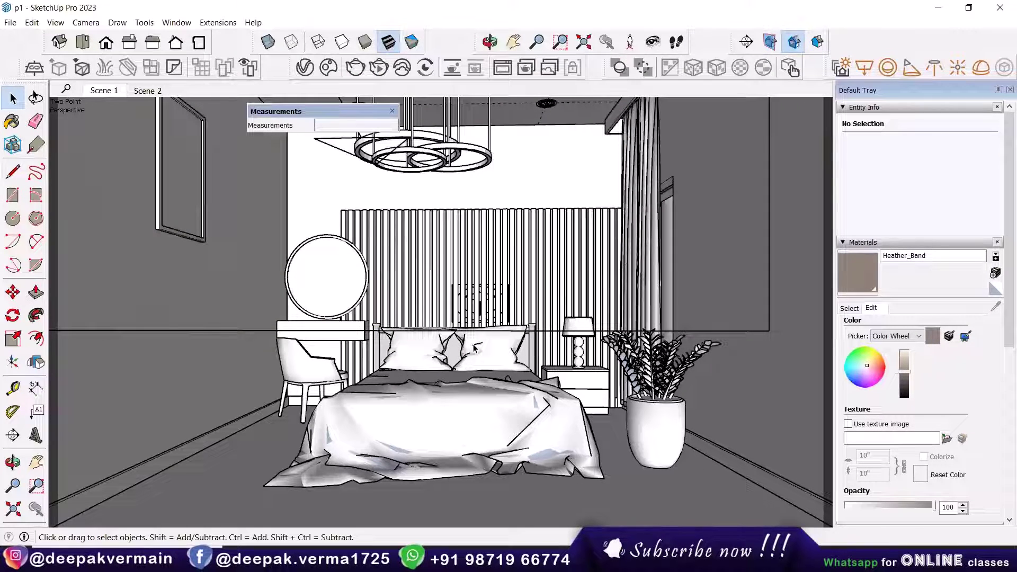
# Render the Scene 1 bedroom view in the V-Ray Frame Buffer and close the buffer
pyautogui.click(505, 68)
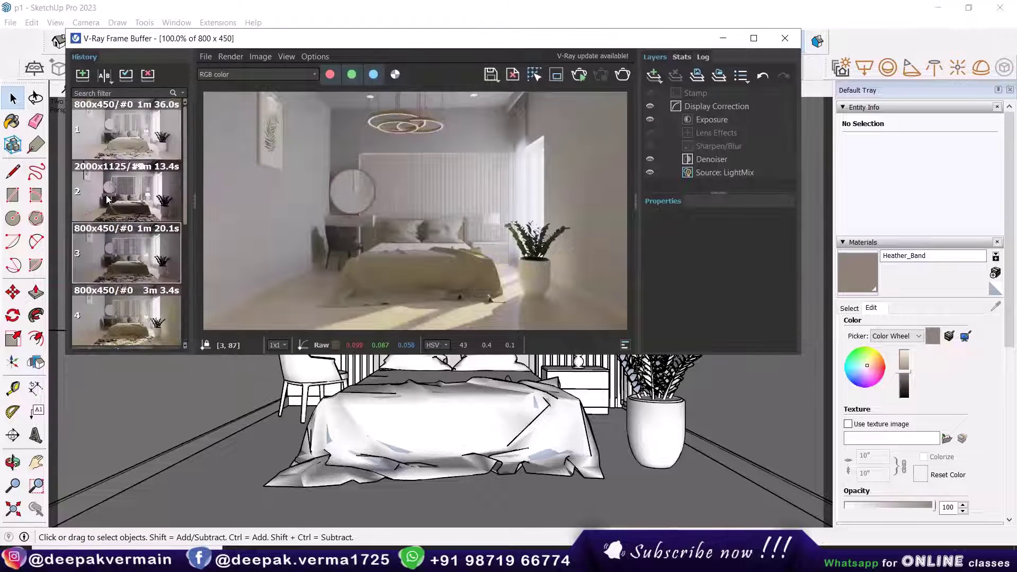
pyautogui.moveTo(458, 38); pyautogui.dragTo(453, 78)
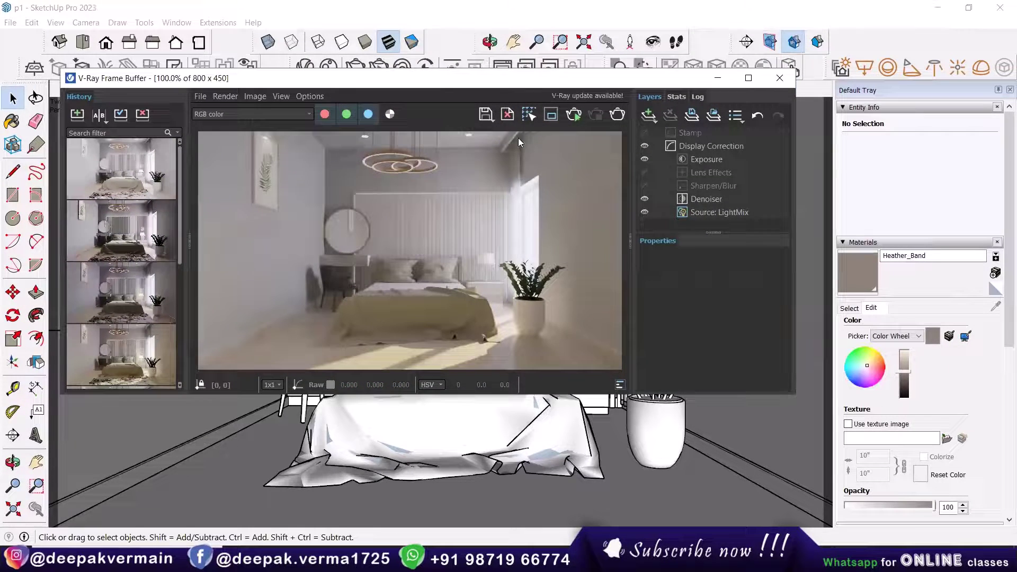
pyautogui.click(573, 115)
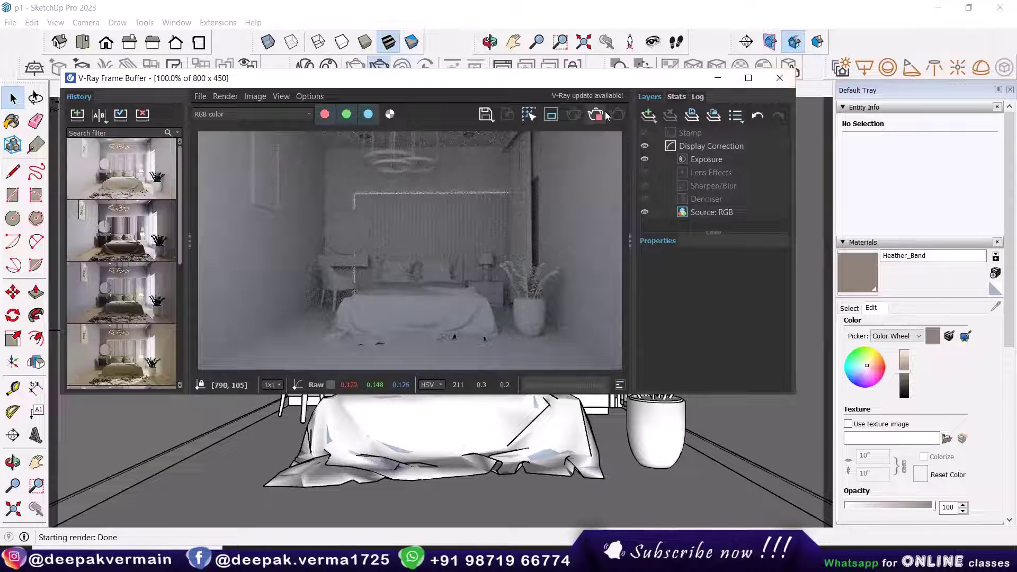
pyautogui.click(779, 77)
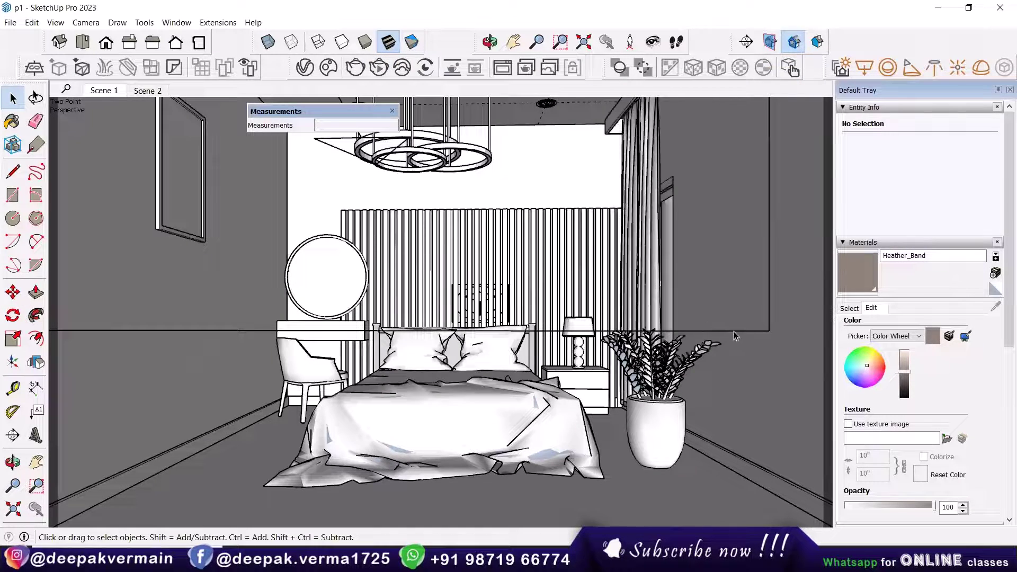
# Remove the large rectangular outline that crosses the bedroom in the Scene 1 view
pyautogui.moveTo(733, 331); pyautogui.dragTo(710, 325)
pyautogui.click(631, 322)
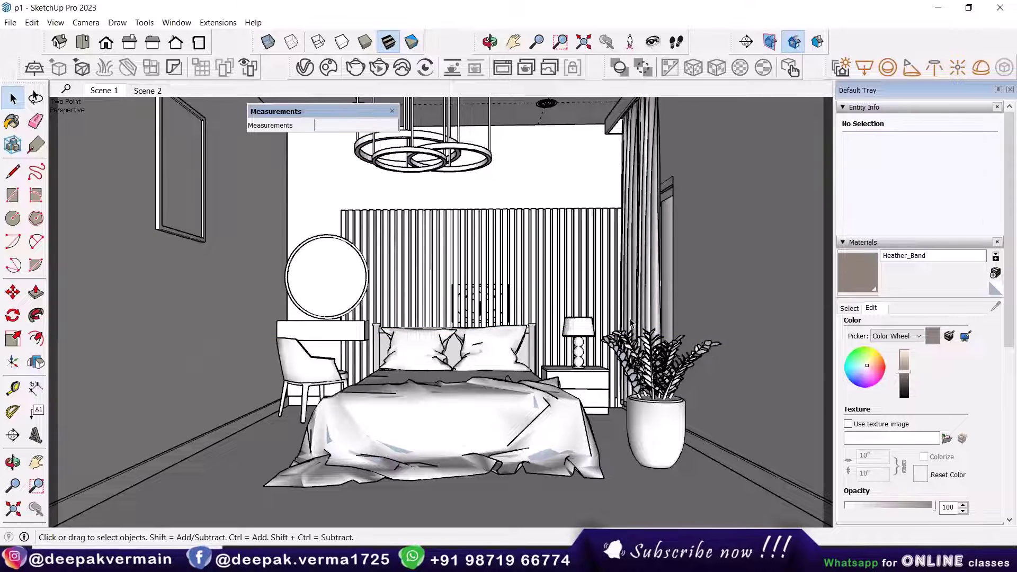
# Switch to Scene 2 and open 3D Warehouse to find a window for the curtained wall opening
pyautogui.click(148, 91)
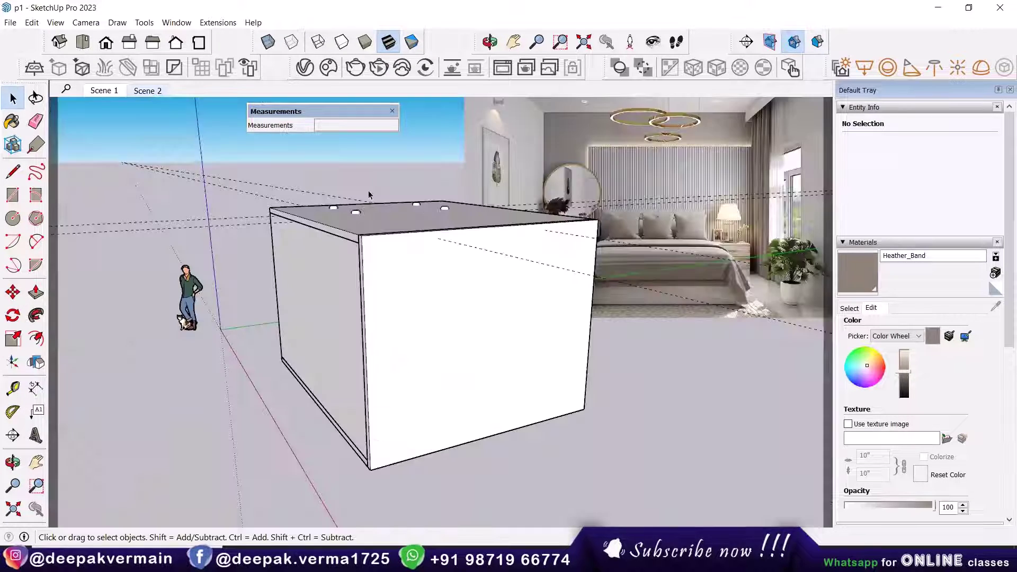
pyautogui.moveTo(318, 296)
pyautogui.mouseDown(button='middle')
pyautogui.moveTo(361, 310)
pyautogui.moveTo(515, 300)
pyautogui.moveTo(504, 343)
pyautogui.moveTo(580, 285)
pyautogui.moveTo(435, 278)
pyautogui.mouseUp(button='middle')
pyautogui.scroll(3, 530, 291)
pyautogui.click(542, 285)
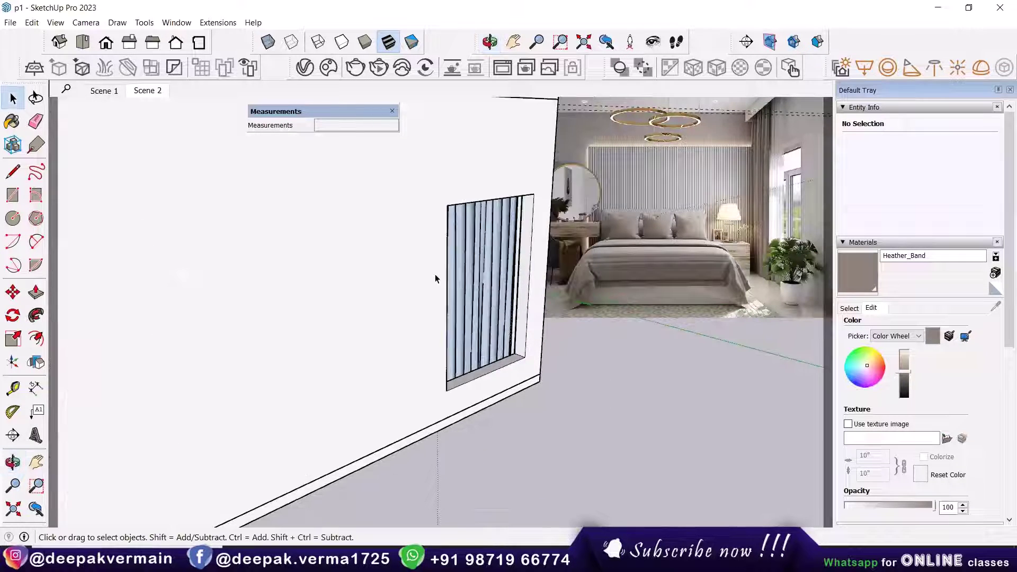
pyautogui.click(176, 22)
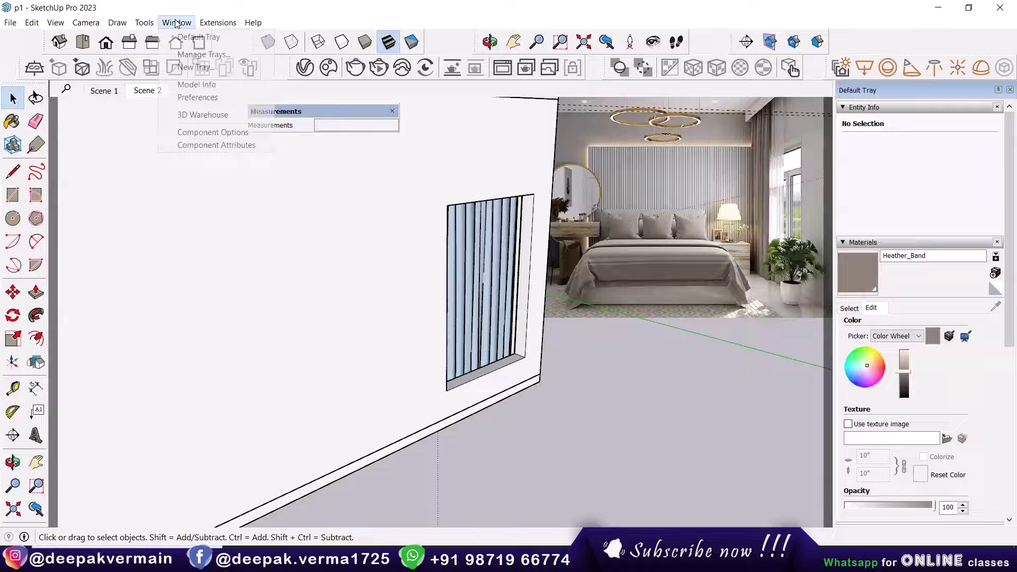
pyautogui.click(207, 112)
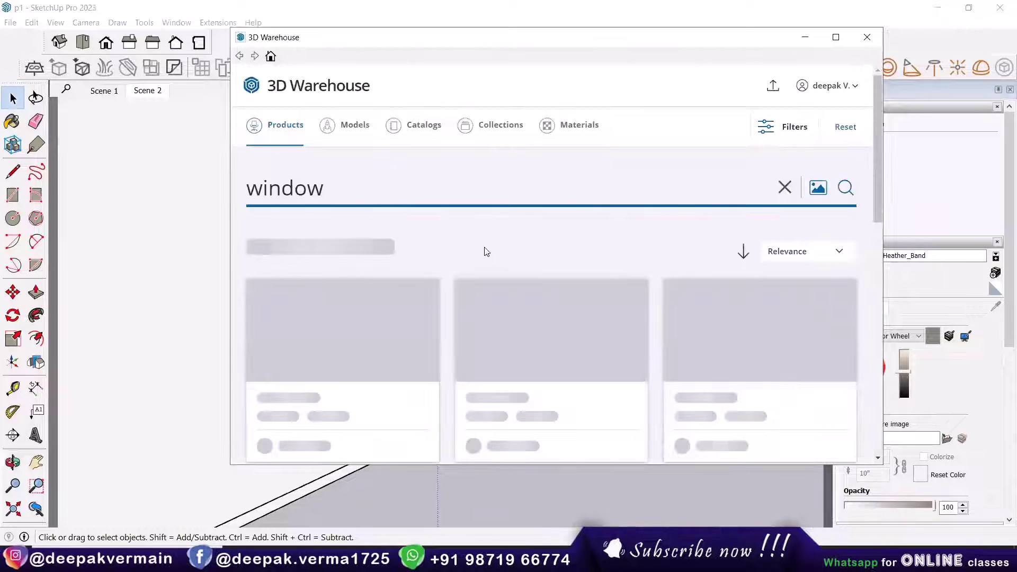
# Browse the 3D Warehouse product results for window models to find one that suits the wall opening
pyautogui.scroll(-2, 418, 223)
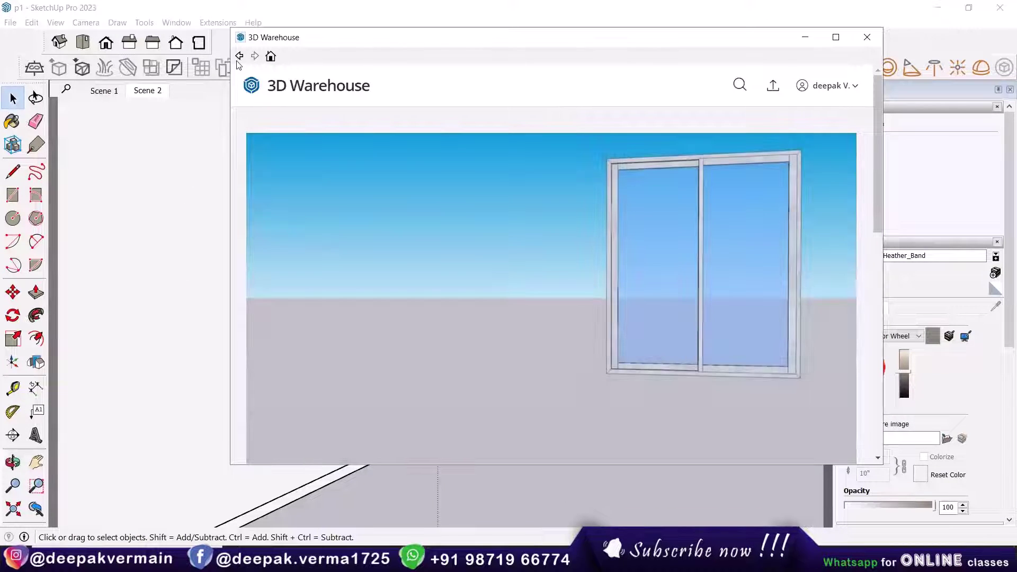
pyautogui.click(239, 56)
pyautogui.scroll(-6, 484, 293)
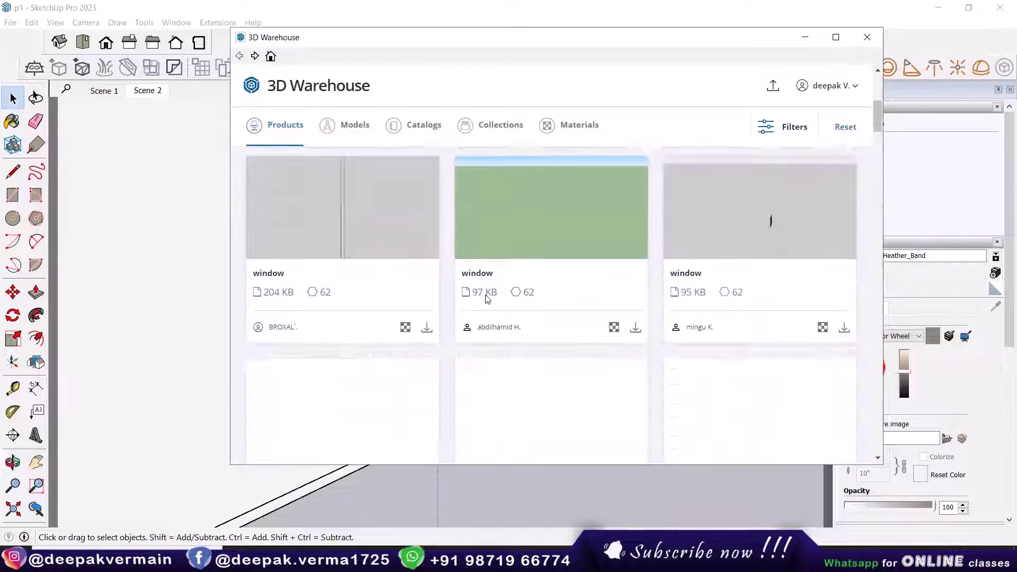
pyautogui.scroll(-8, 485, 297)
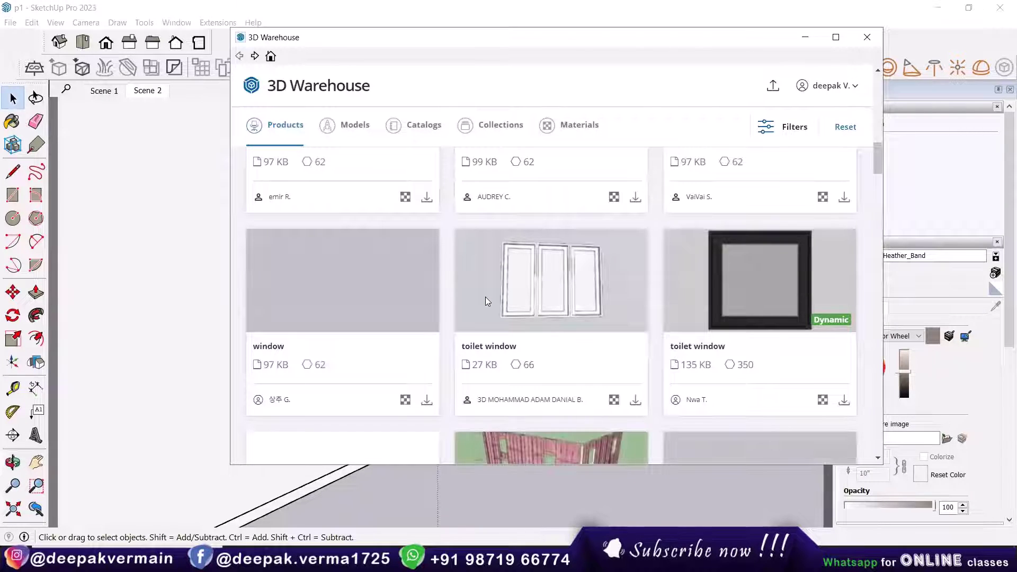
pyautogui.scroll(5, 511, 302)
pyautogui.scroll(-2, 510, 304)
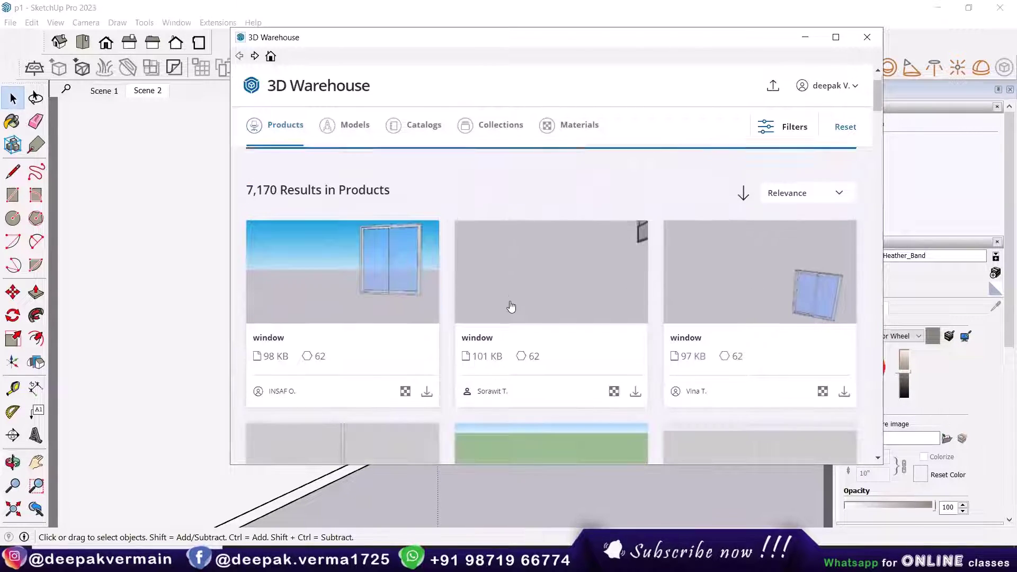
pyautogui.scroll(-5, 366, 260)
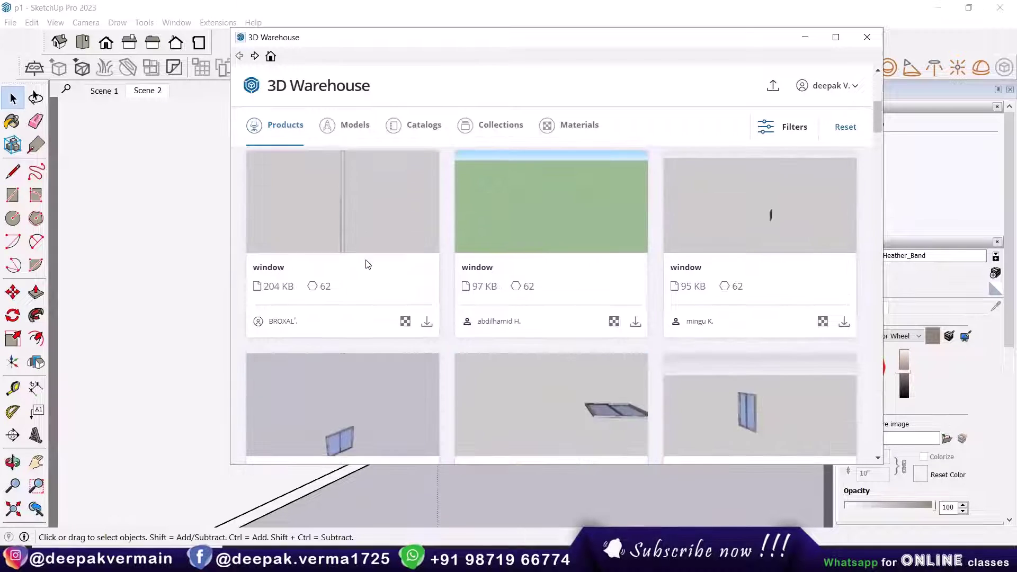
pyautogui.scroll(5, 379, 239)
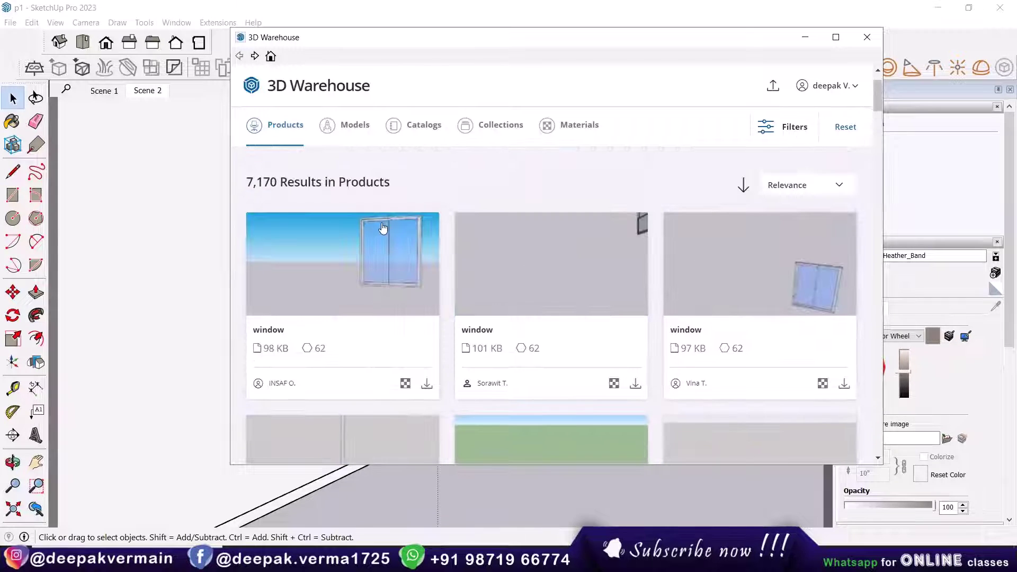
# Download the first two-panel sliding window into the model and place it at the lower corner of the wall opening
pyautogui.click(427, 383)
pyautogui.click(518, 286)
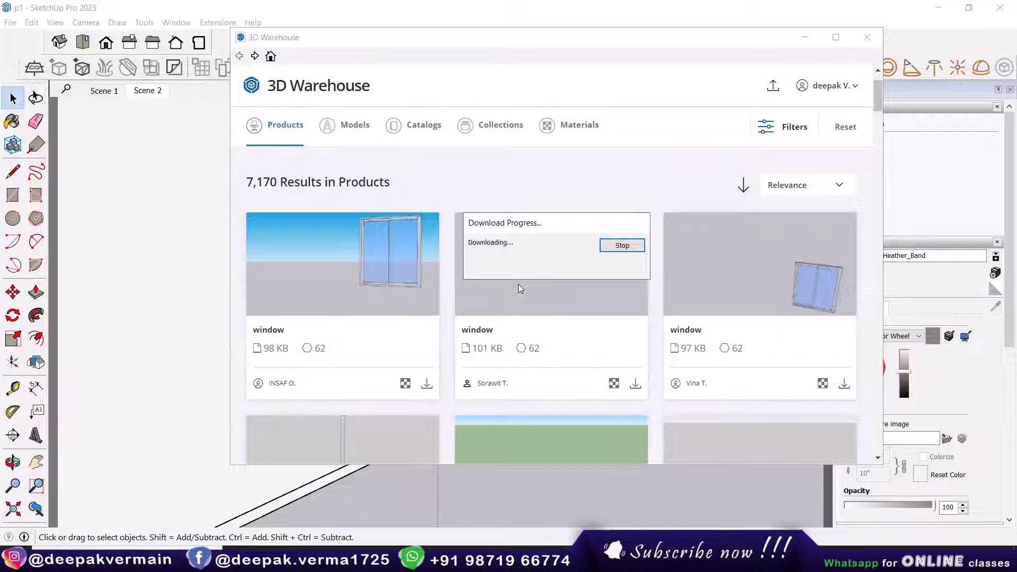
pyautogui.scroll(5, 489, 398)
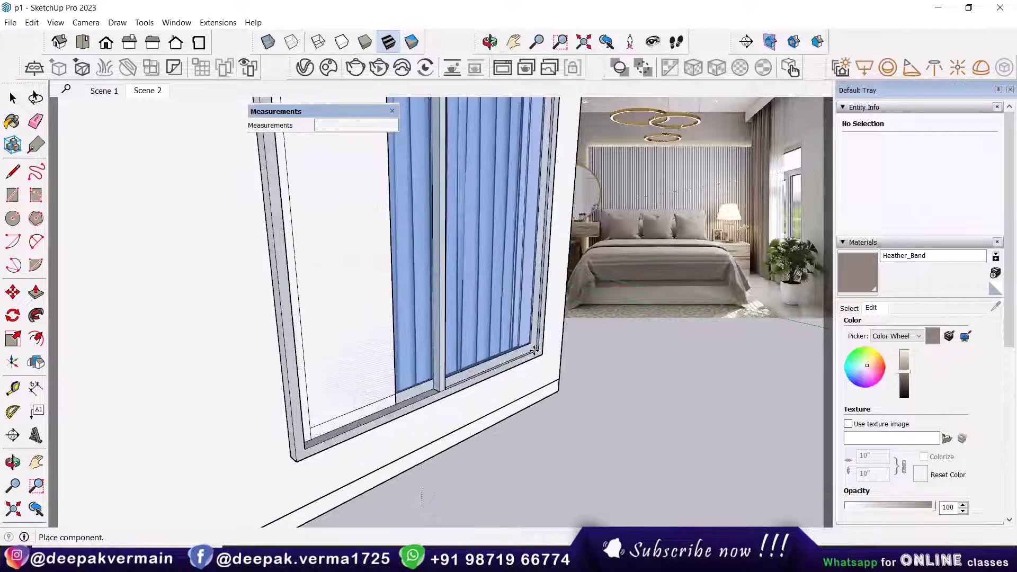
pyautogui.click(537, 352)
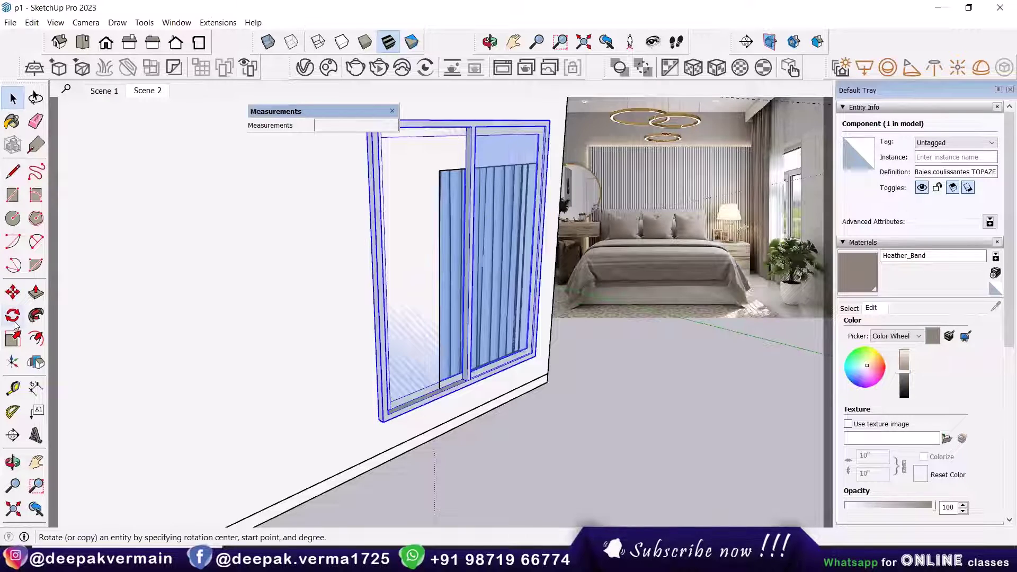
# Turn on X-ray display and scale the window component along the red axis to match the opening's width
pyautogui.click(13, 338)
pyautogui.click(268, 42)
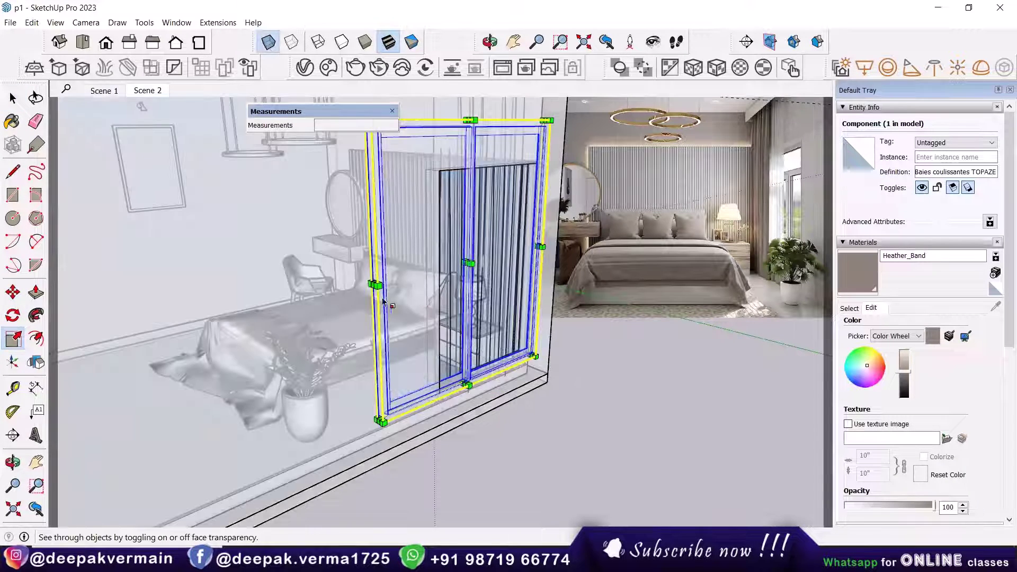
pyautogui.scroll(3, 381, 300)
pyautogui.click(467, 260)
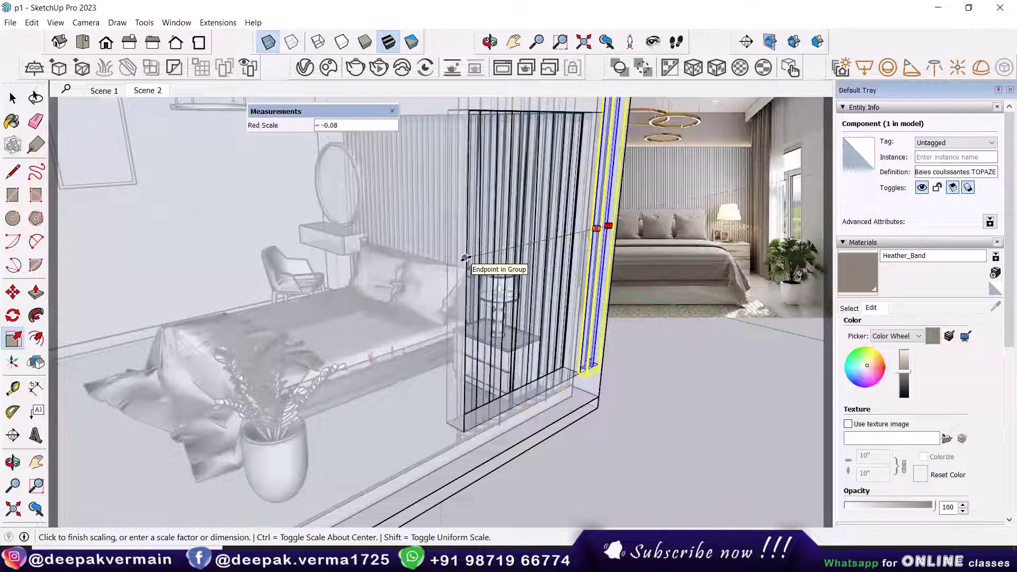
pyautogui.hotkey('ctrl', 'z')
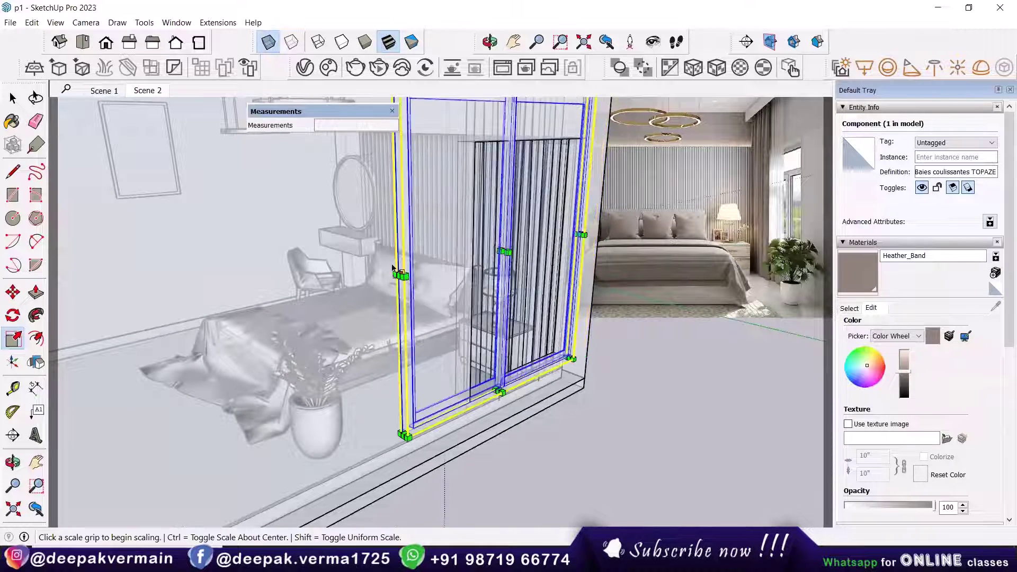
pyautogui.click(379, 258)
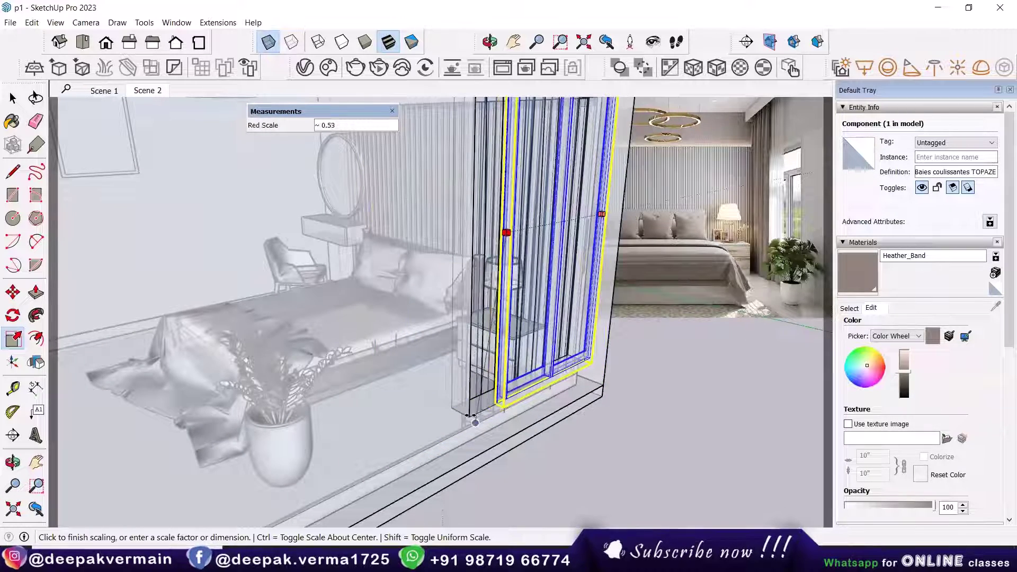
pyautogui.click(475, 236)
# Scale the window component along the blue axis to match the opening's height, and turn off X-ray display
pyautogui.moveTo(541, 219); pyautogui.dragTo(545, 188, button='middle')
pyautogui.scroll(3, 541, 193)
pyautogui.click(518, 284)
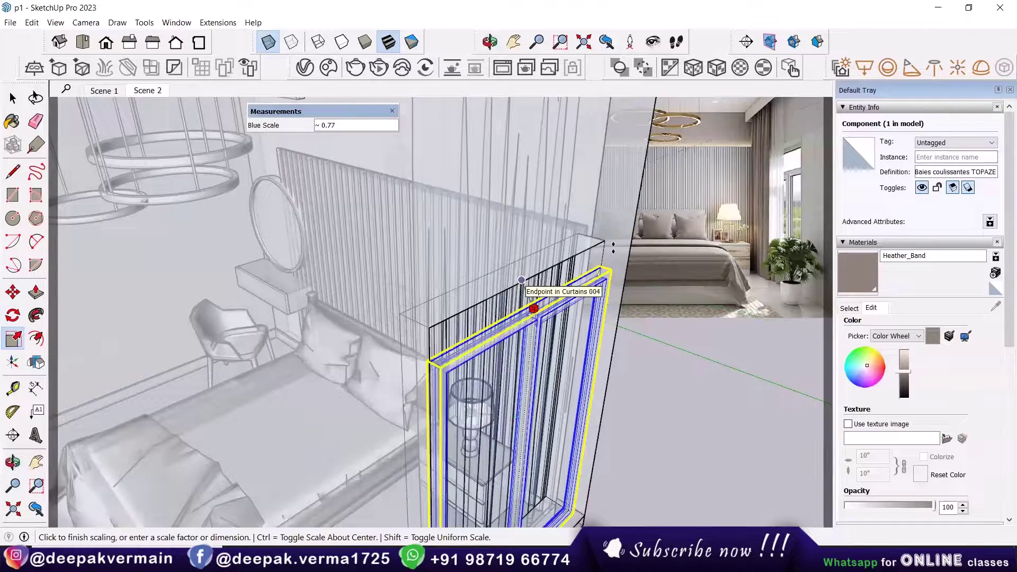
pyautogui.click(533, 308)
pyautogui.scroll(-3, 569, 376)
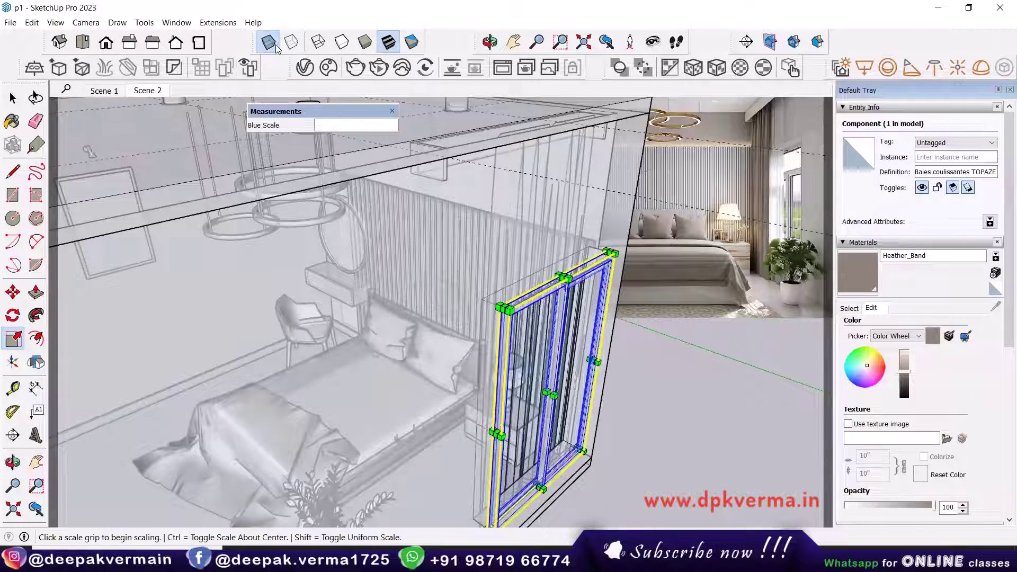
pyautogui.moveTo(550, 275); pyautogui.dragTo(587, 312, button='middle')
pyautogui.press('x')
pyautogui.press('space')
pyautogui.click(647, 385)
# Move the window component from its lower outer corner into the wall opening, and deselect it
pyautogui.scroll(-2, 647, 385)
pyautogui.moveTo(426, 384); pyautogui.dragTo(488, 431, button='middle')
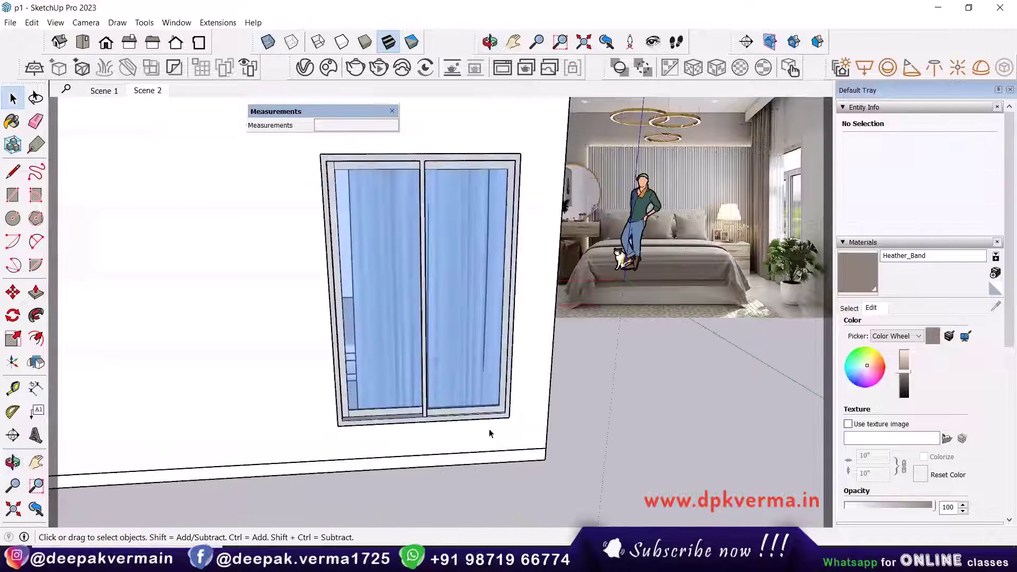
pyautogui.scroll(4, 380, 416)
pyautogui.moveTo(379, 415); pyautogui.dragTo(552, 398, button='middle')
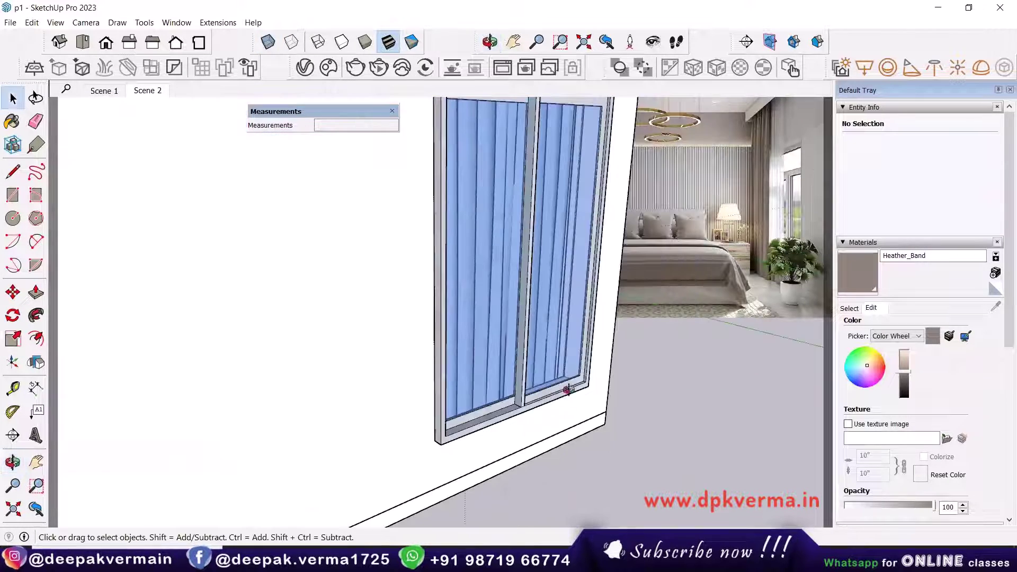
pyautogui.scroll(3, 617, 380)
pyautogui.scroll(2, 588, 376)
pyautogui.click(591, 379)
pyautogui.press('m')
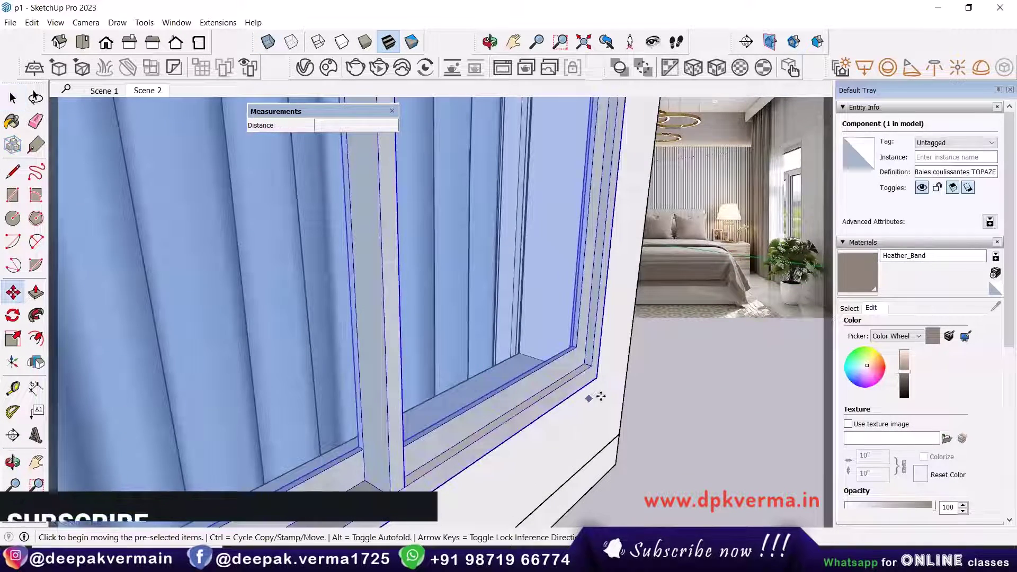
pyautogui.click(596, 378)
pyautogui.click(579, 379)
pyautogui.press('space')
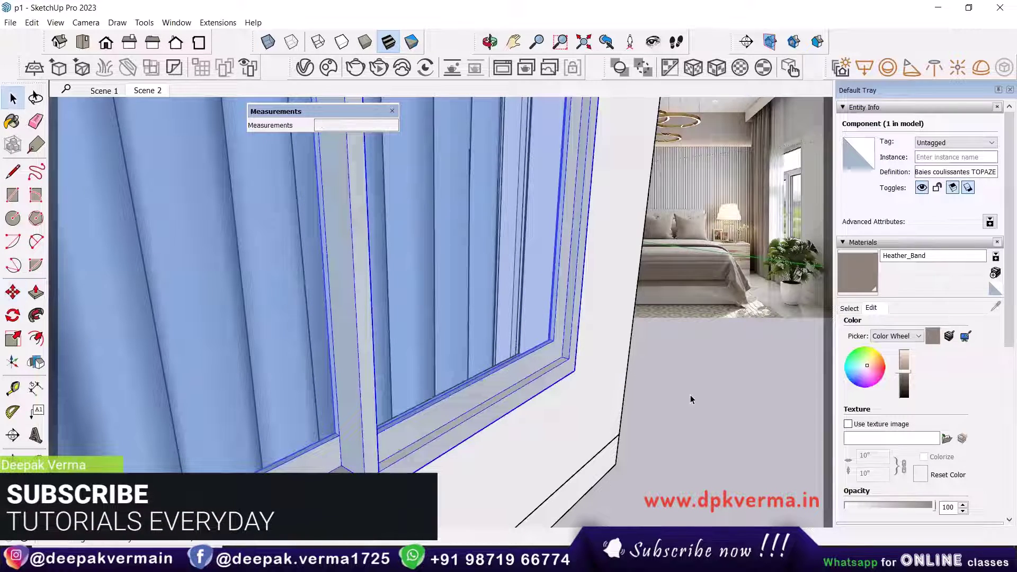
pyautogui.scroll(-4, 617, 381)
pyautogui.click(623, 403)
# Return to the Scene 1 bedroom view and reopen the V-Ray Frame Buffer
pyautogui.scroll(-3, 550, 315)
pyautogui.moveTo(550, 315); pyautogui.dragTo(399, 229, button='middle')
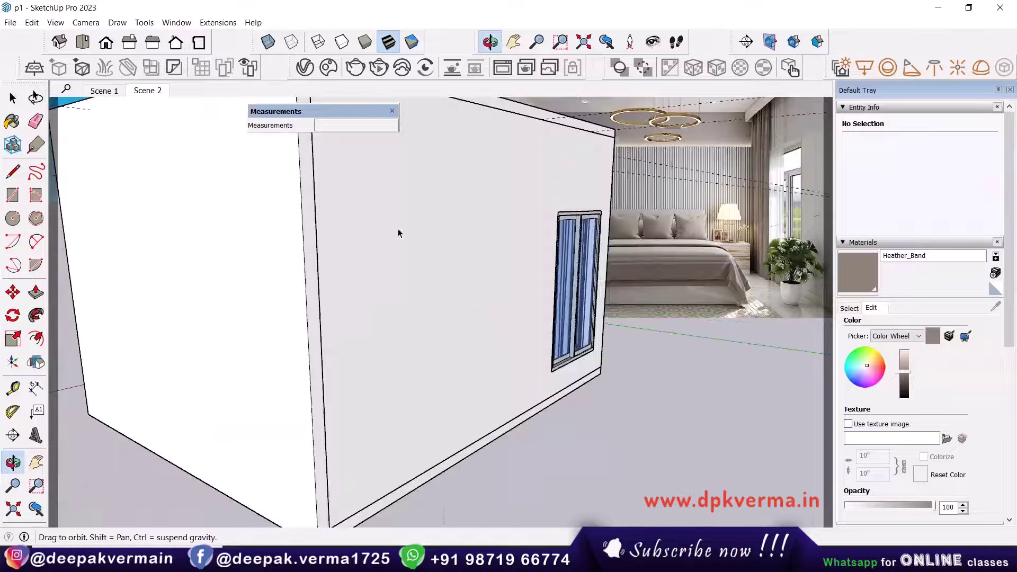
pyautogui.click(108, 91)
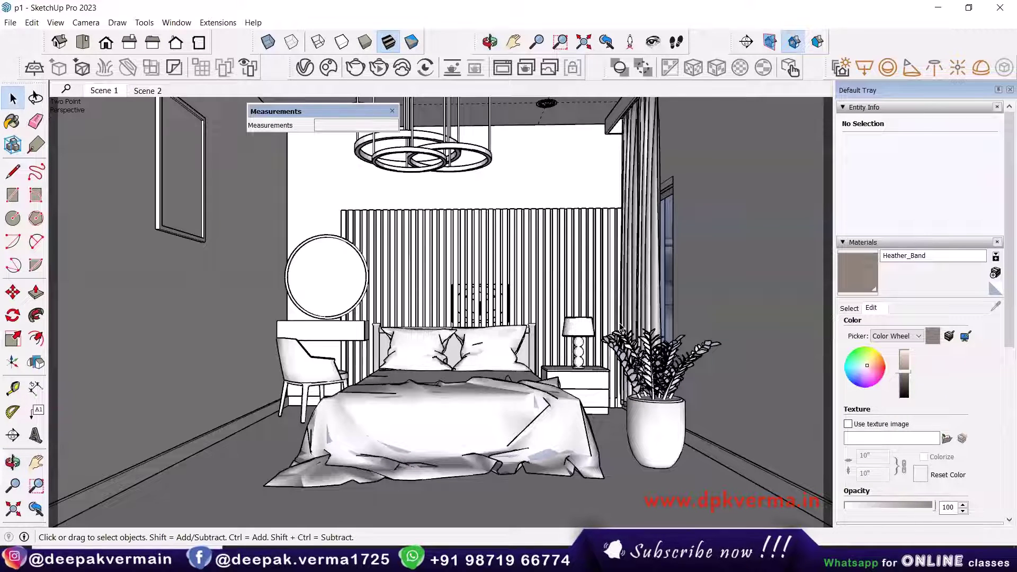
pyautogui.click(504, 76)
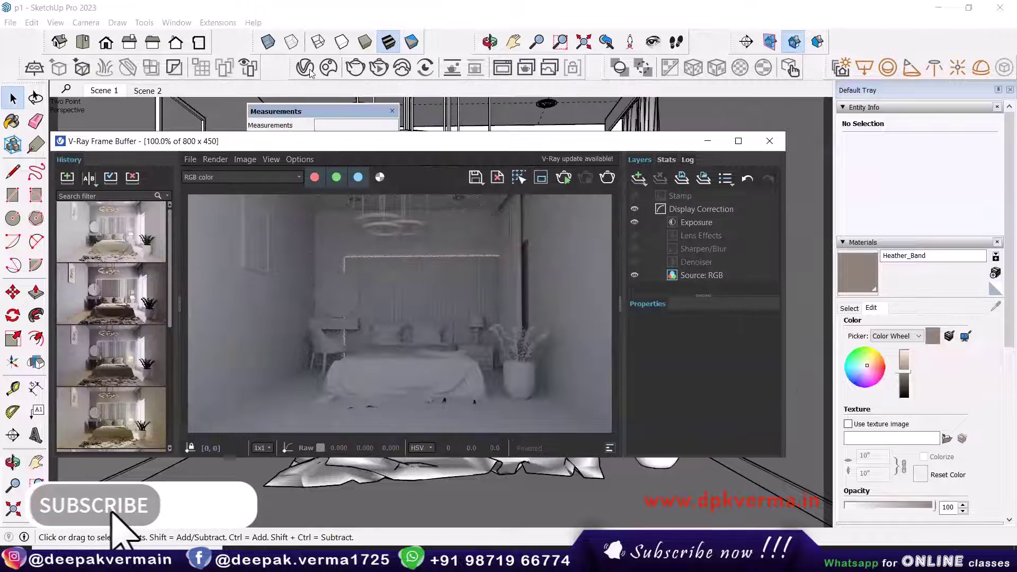
# Open the render settings in the V-Ray Asset Editor and expand the Material Override section
pyautogui.click(305, 68)
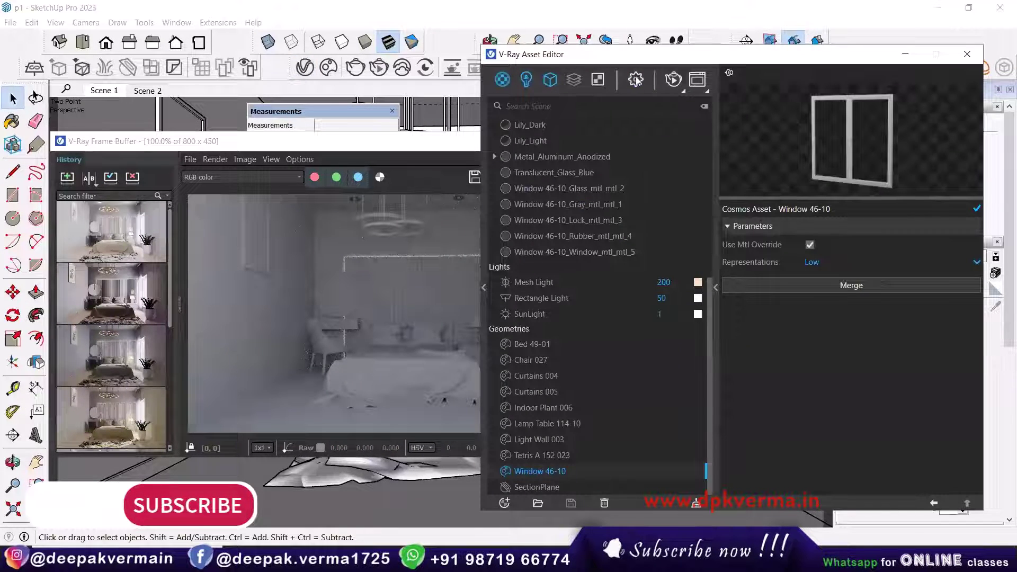
pyautogui.click(636, 80)
pyautogui.click(523, 294)
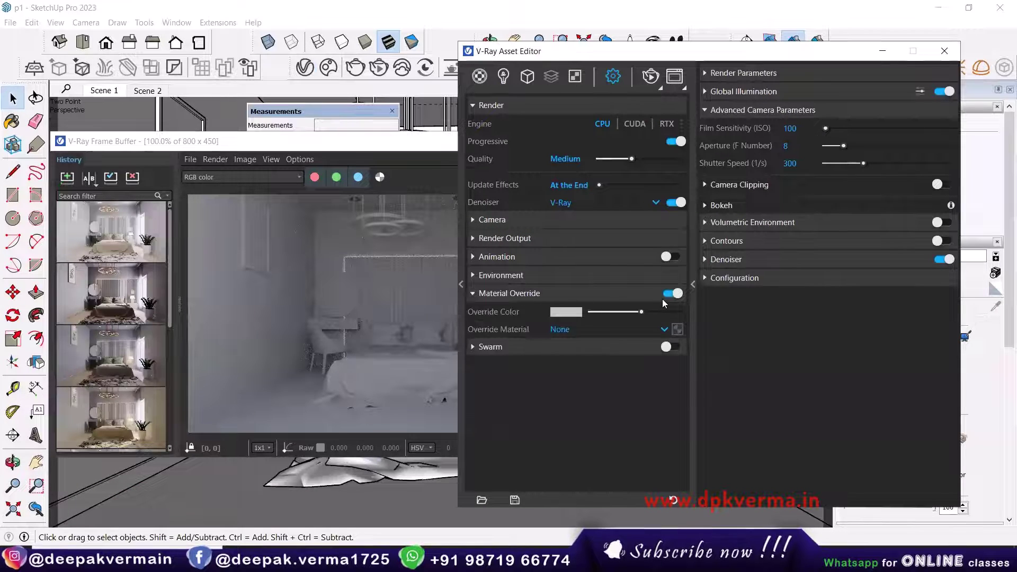
# Separate the Frame Buffer and Asset Editor windows to inspect the test render, and close the Asset Editor
pyautogui.click(393, 153)
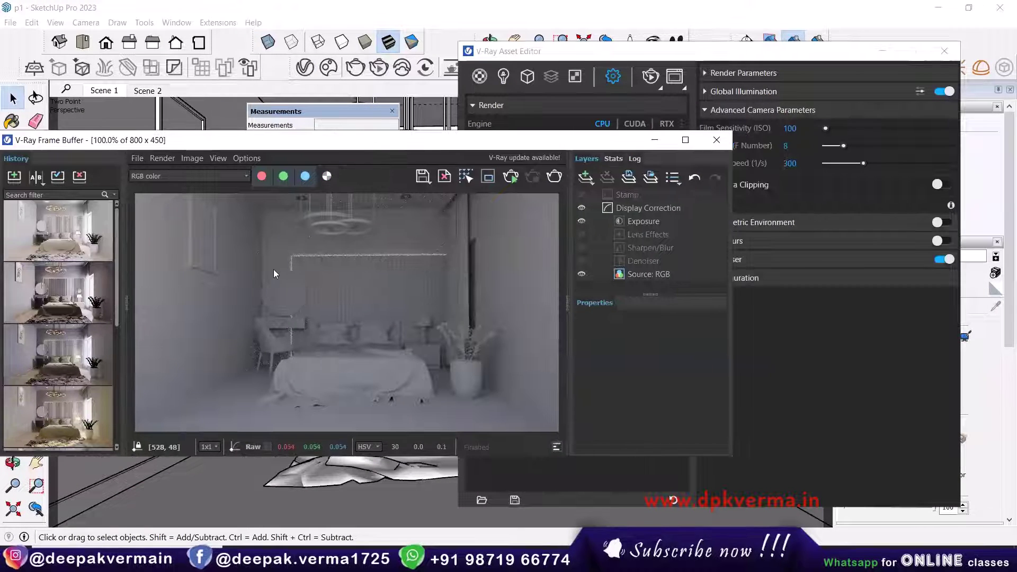
pyautogui.moveTo(583, 140); pyautogui.dragTo(498, 143)
pyautogui.moveTo(561, 56); pyautogui.dragTo(766, 220)
pyautogui.moveTo(450, 153); pyautogui.dragTo(371, 166)
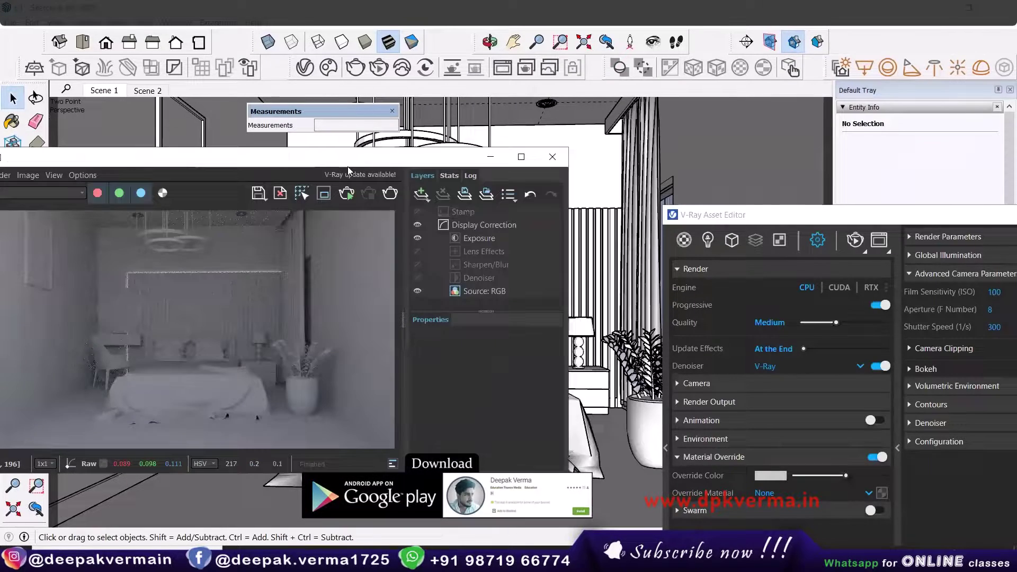
pyautogui.click(368, 192)
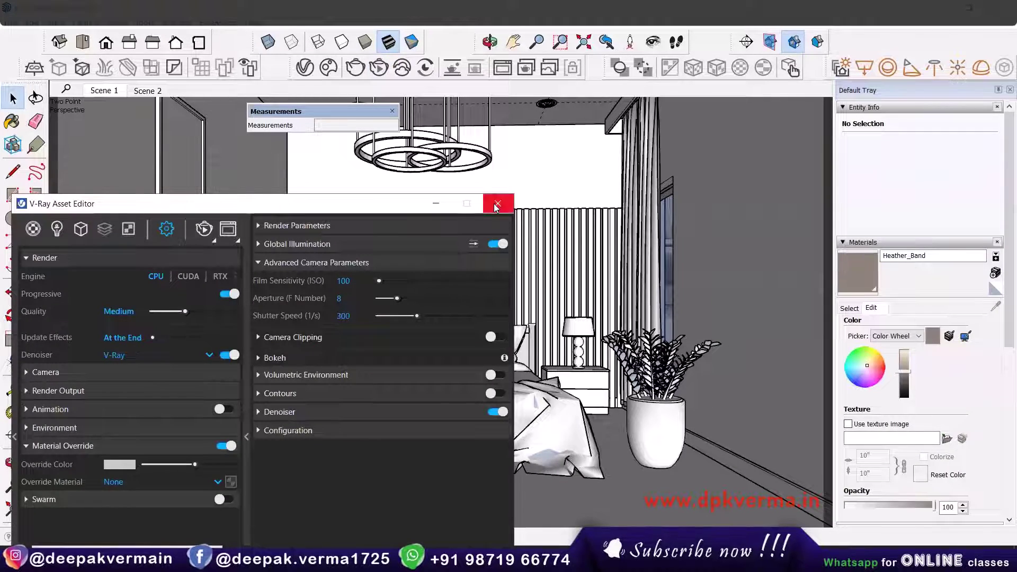
pyautogui.click(497, 204)
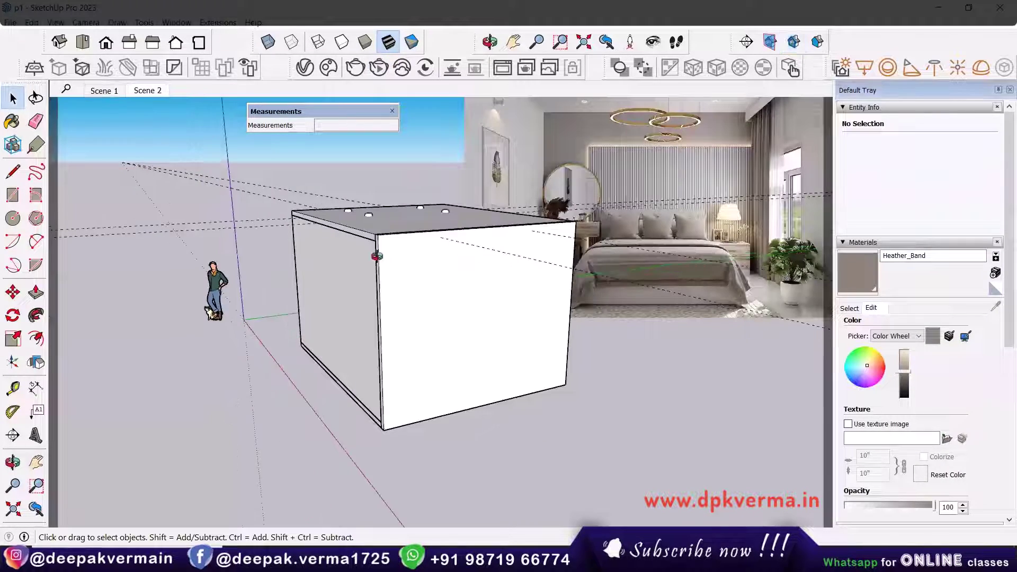
# Find the fitted window on the room's exterior wall and sample its blue glass material
pyautogui.moveTo(376, 256); pyautogui.dragTo(466, 297, button='middle')
pyautogui.scroll(10, 484, 310)
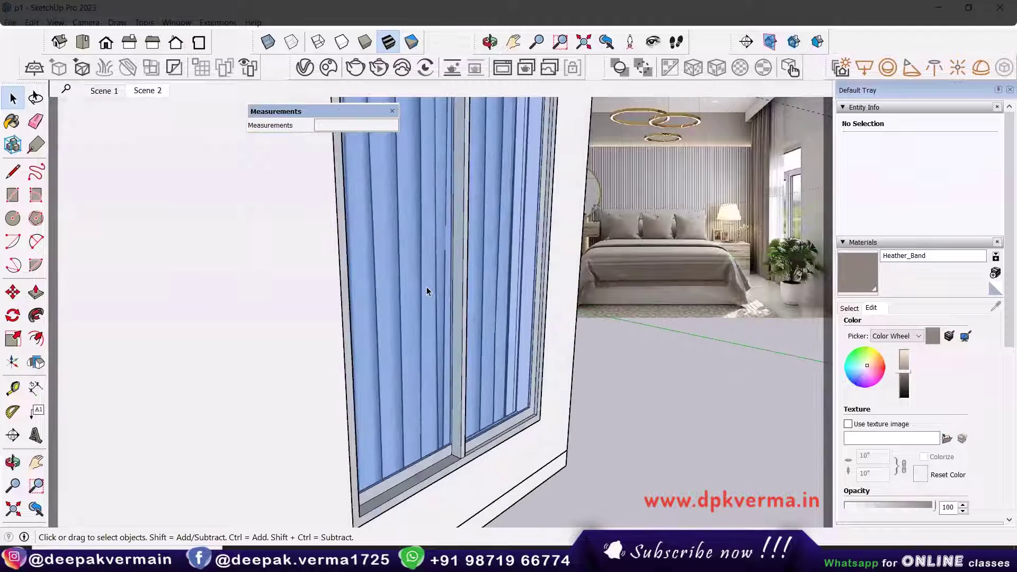
pyautogui.scroll(-10, 427, 291)
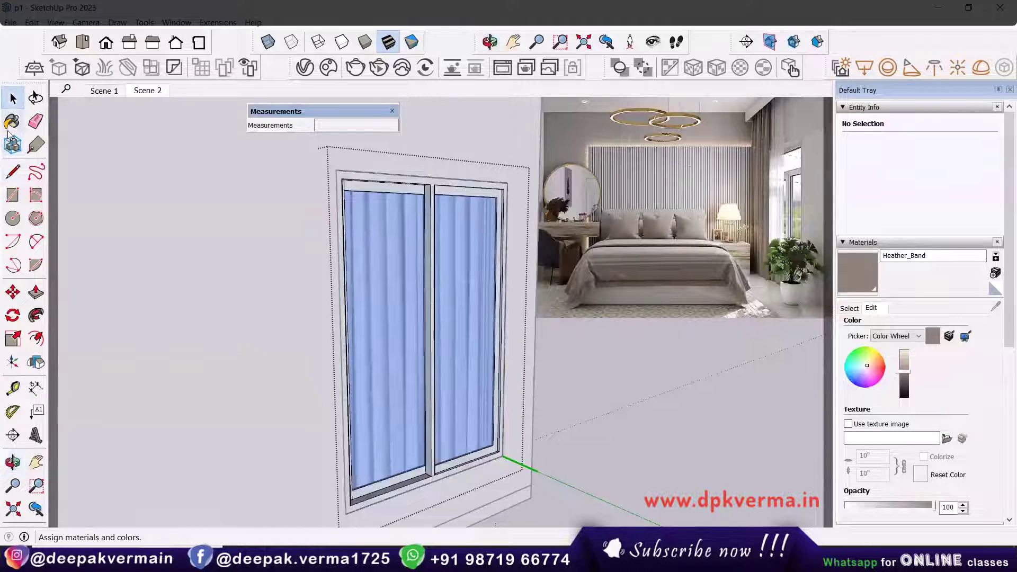
pyautogui.keyDown('alt'); pyautogui.click(390, 294); pyautogui.keyUp('alt')
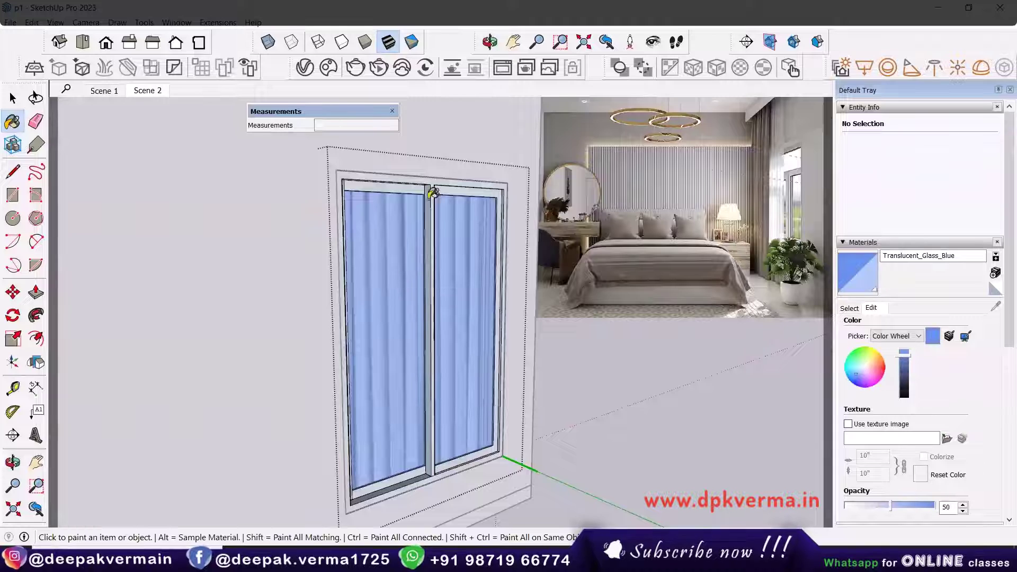
# Brighten the refraction color of Translucent_Glass_Blue to near white in the V-Ray Asset Editor
pyautogui.click(304, 67)
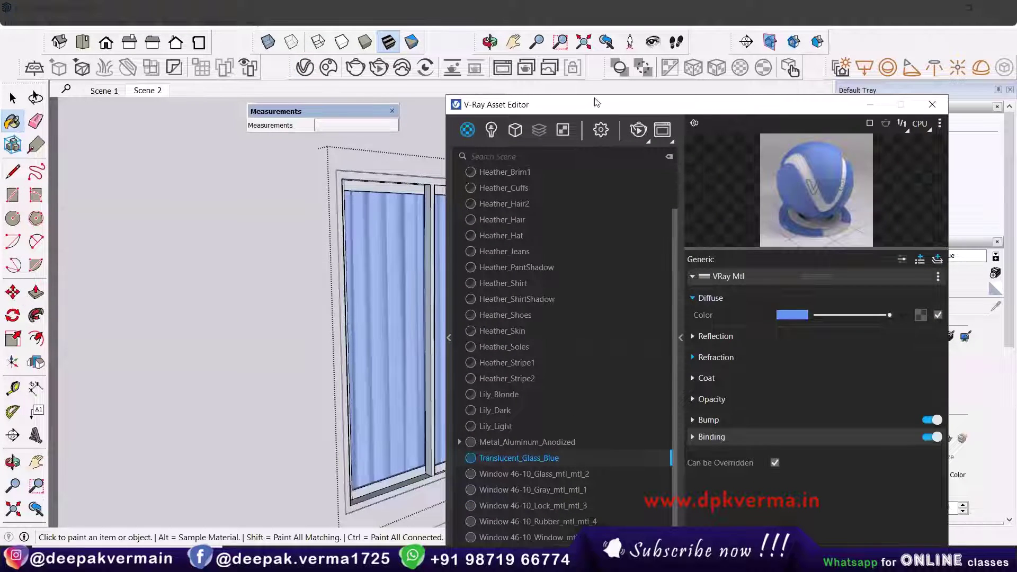
pyautogui.moveTo(594, 99); pyautogui.dragTo(638, 48)
pyautogui.click(745, 306)
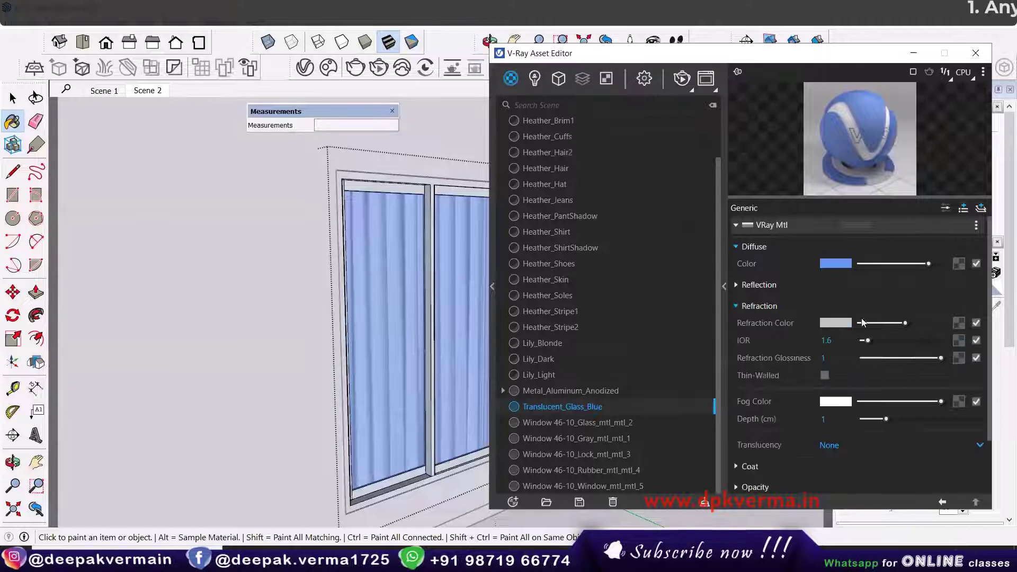
pyautogui.scroll(-2, 770, 474)
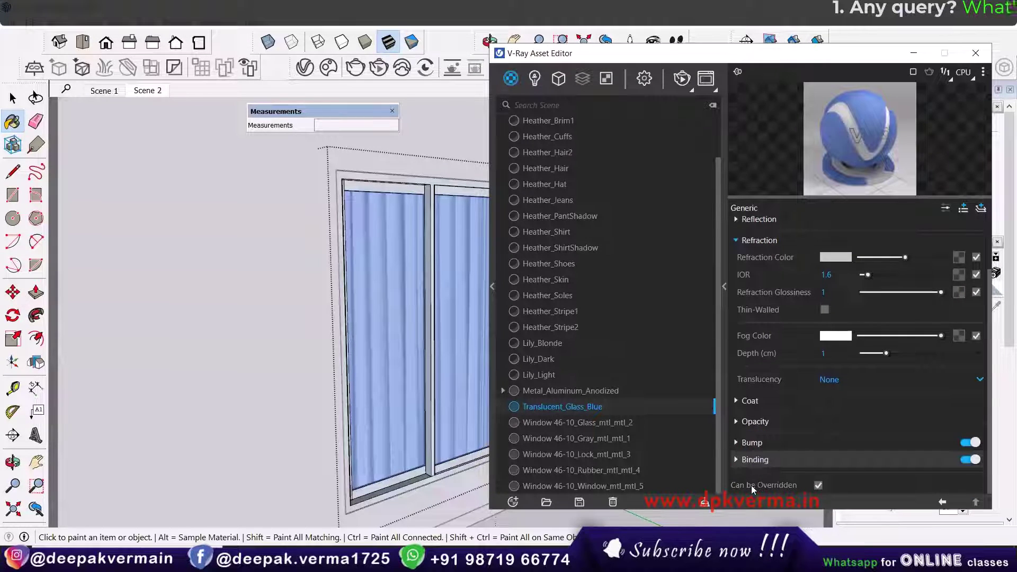
pyautogui.scroll(2, 784, 383)
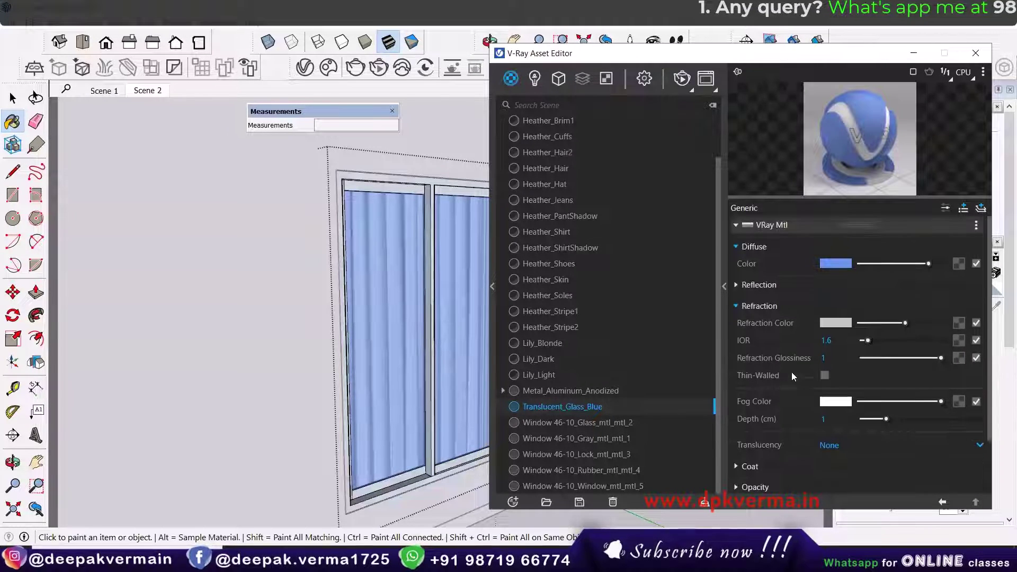
pyautogui.moveTo(904, 322); pyautogui.dragTo(919, 323)
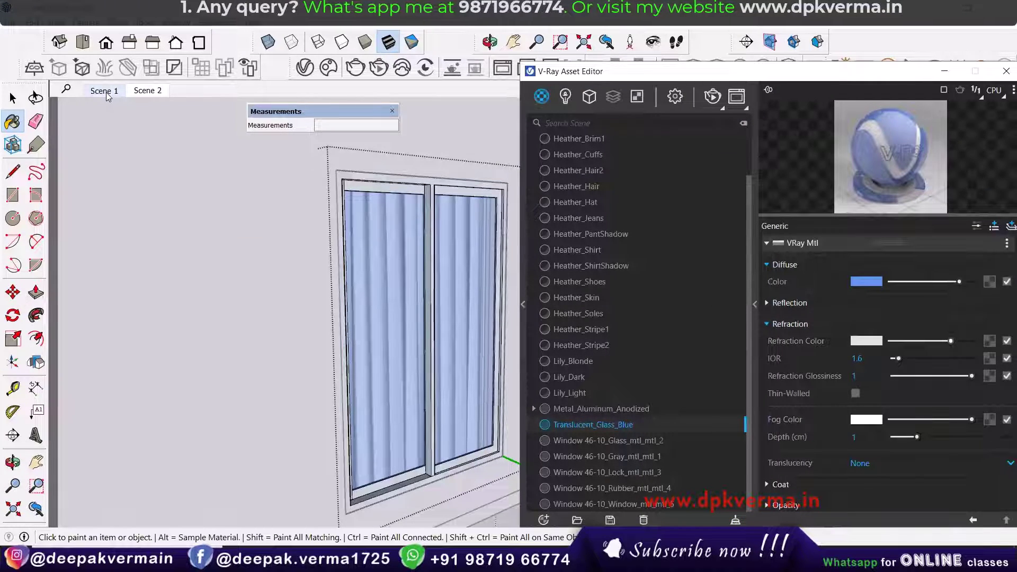
# Run an interactive V-Ray test render of the Scene 1 bedroom view, stop it, and clear away the render windows
pyautogui.click(142, 91)
pyautogui.click(711, 99)
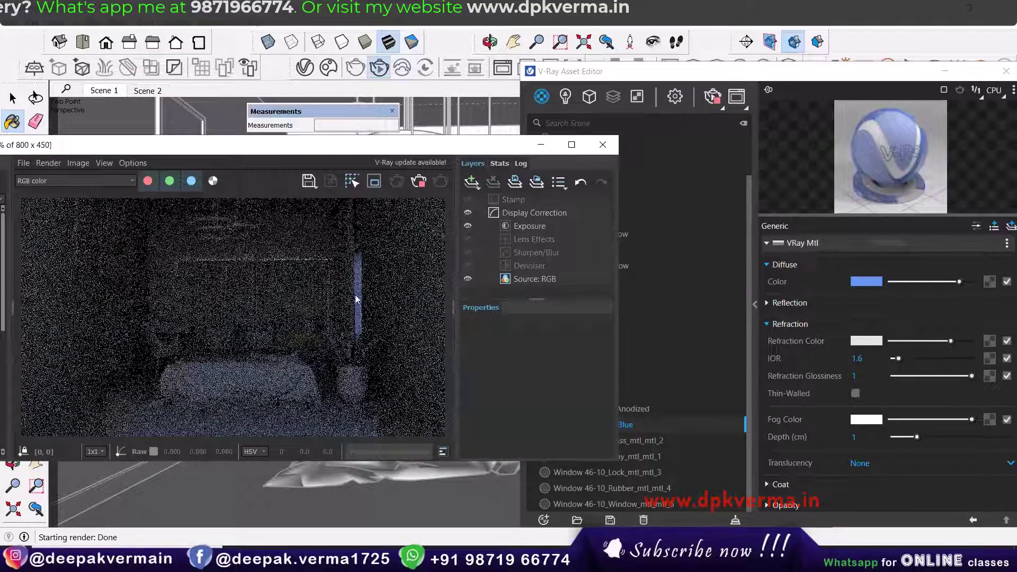
pyautogui.moveTo(567, 71); pyautogui.dragTo(629, 77)
pyautogui.moveTo(348, 153); pyautogui.dragTo(383, 150)
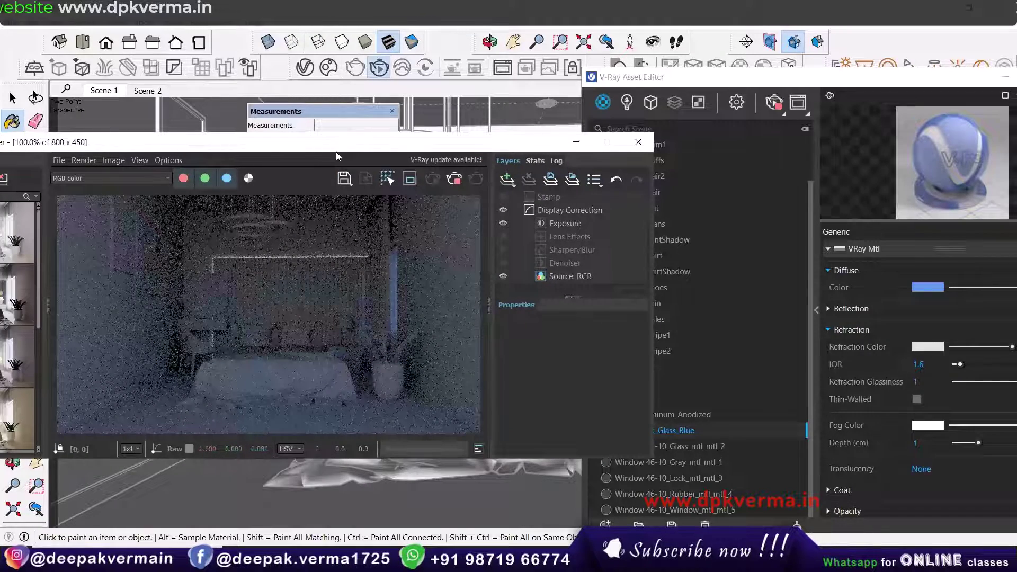
pyautogui.moveTo(336, 152); pyautogui.dragTo(351, 308)
pyautogui.click(469, 340)
pyautogui.click(654, 299)
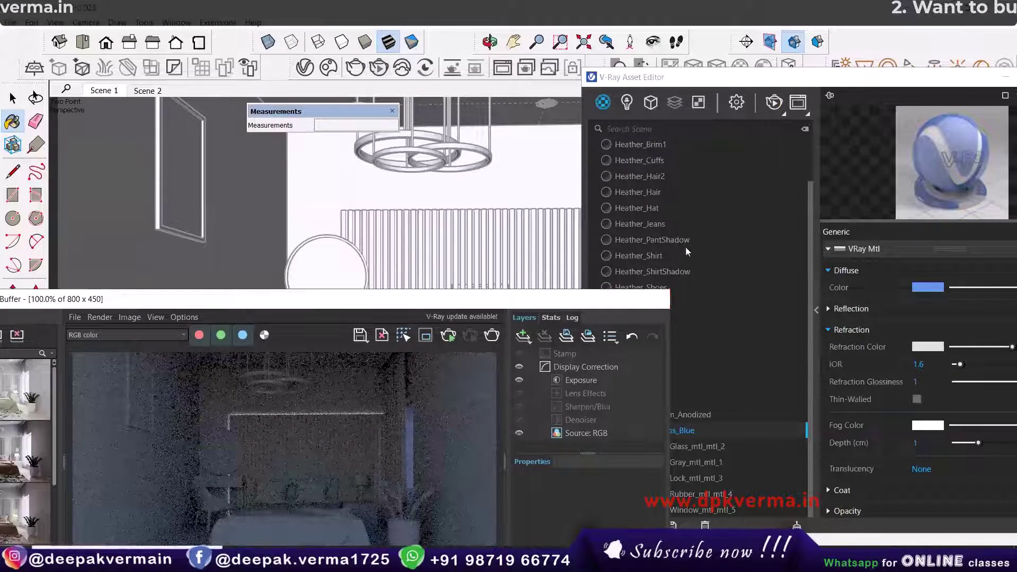
pyautogui.moveTo(753, 82); pyautogui.dragTo(572, 80)
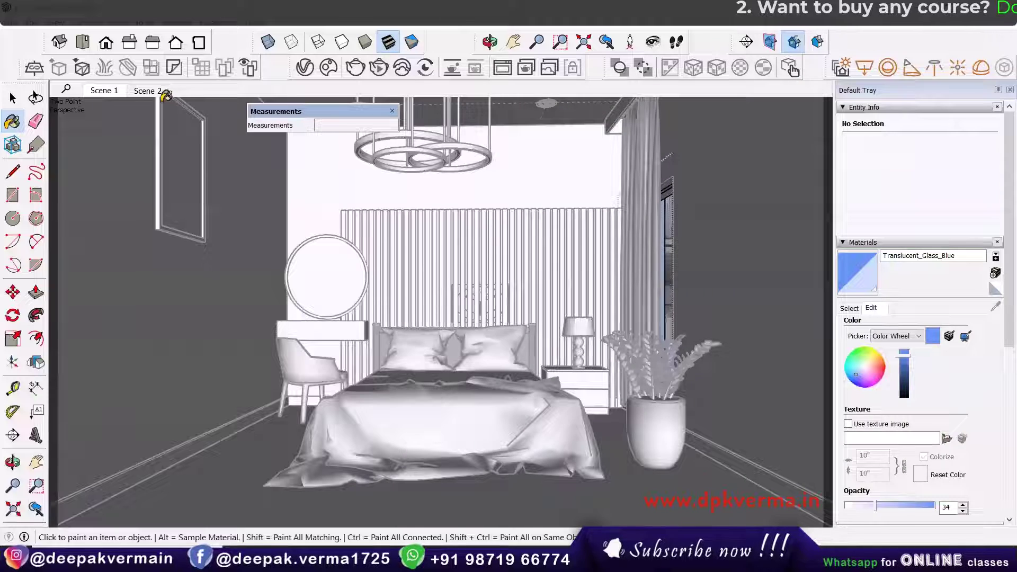
# Switch to Scene 2 and turn on the section cut and section plane display to expose the room's open side
pyautogui.click(142, 94)
pyautogui.scroll(-2, 438, 299)
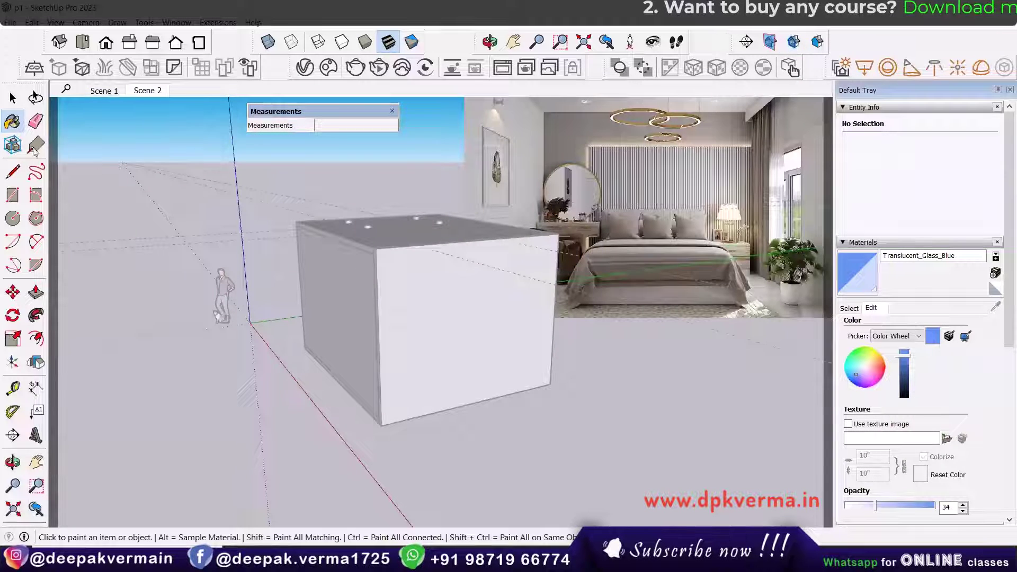
pyautogui.press('space')
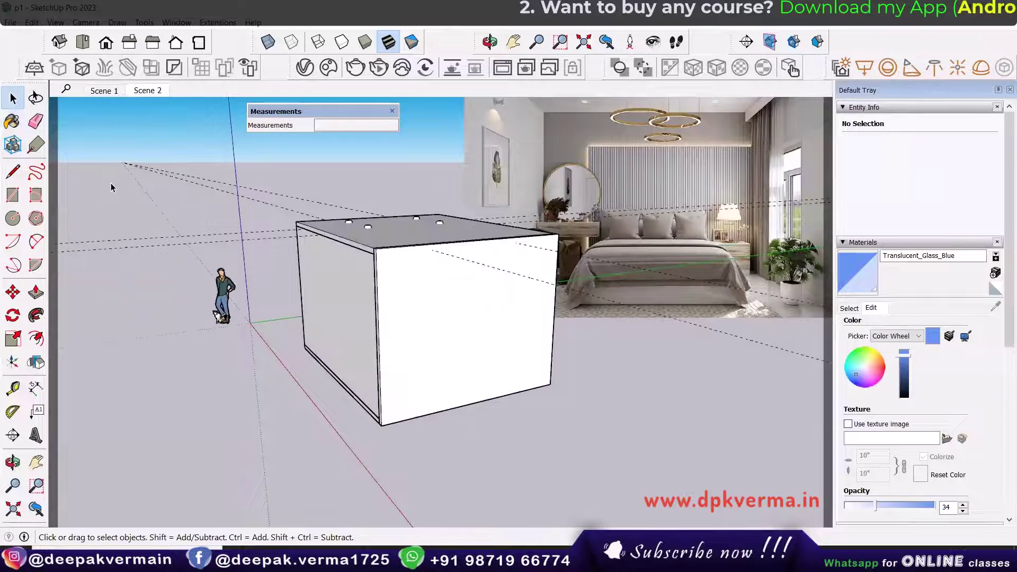
pyautogui.click(792, 44)
pyautogui.click(746, 42)
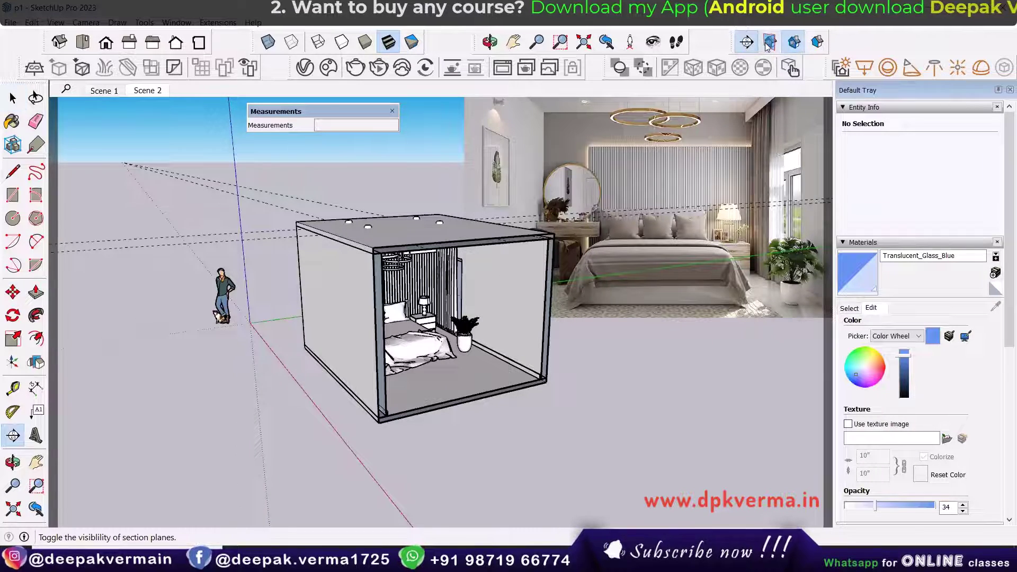
pyautogui.click(766, 46)
pyautogui.moveTo(482, 362); pyautogui.dragTo(587, 431, button='middle')
pyautogui.press('space')
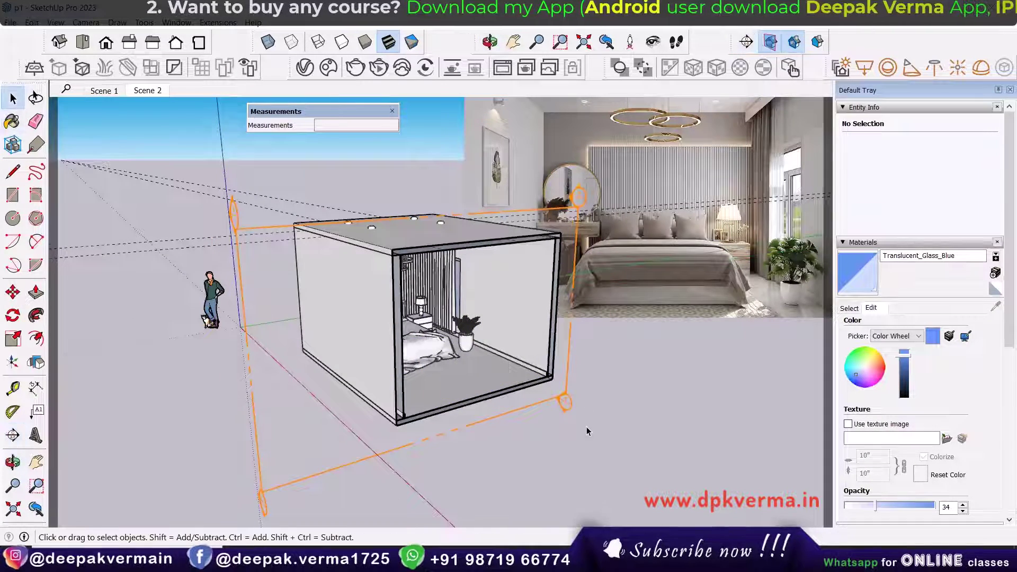
pyautogui.moveTo(532, 384); pyautogui.dragTo(492, 349, button='middle')
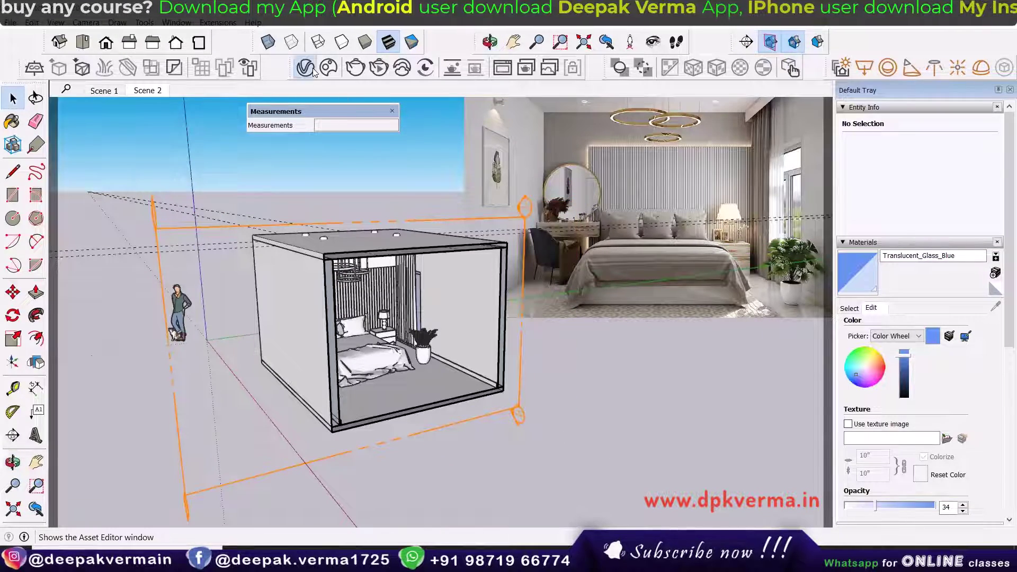
# Disable Affect Light and enable Camera Rays Only for the SectionPlane clipper in V-Ray, and close the Asset Editor
pyautogui.click(305, 68)
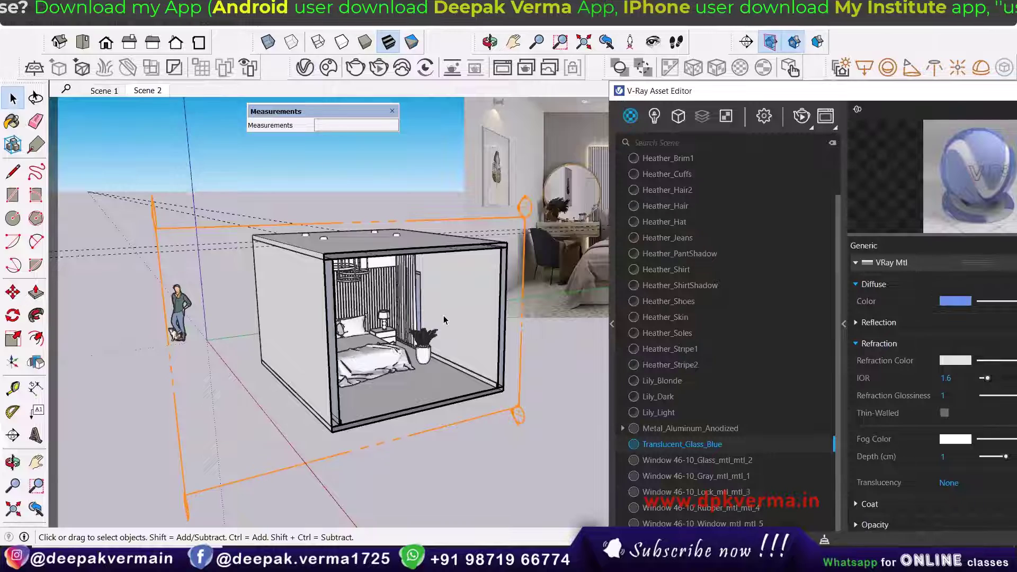
pyautogui.scroll(3, 424, 324)
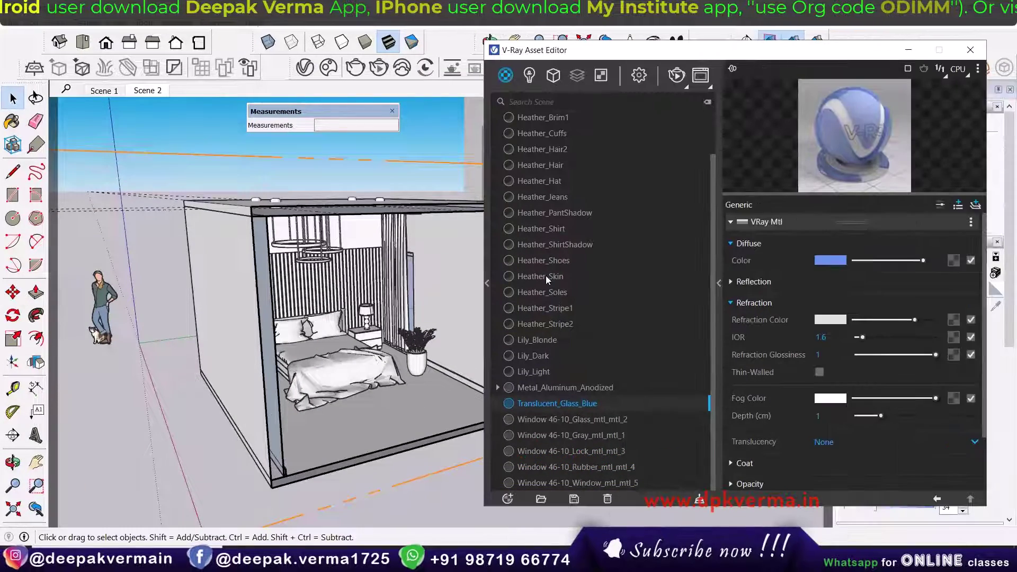
pyautogui.click(553, 75)
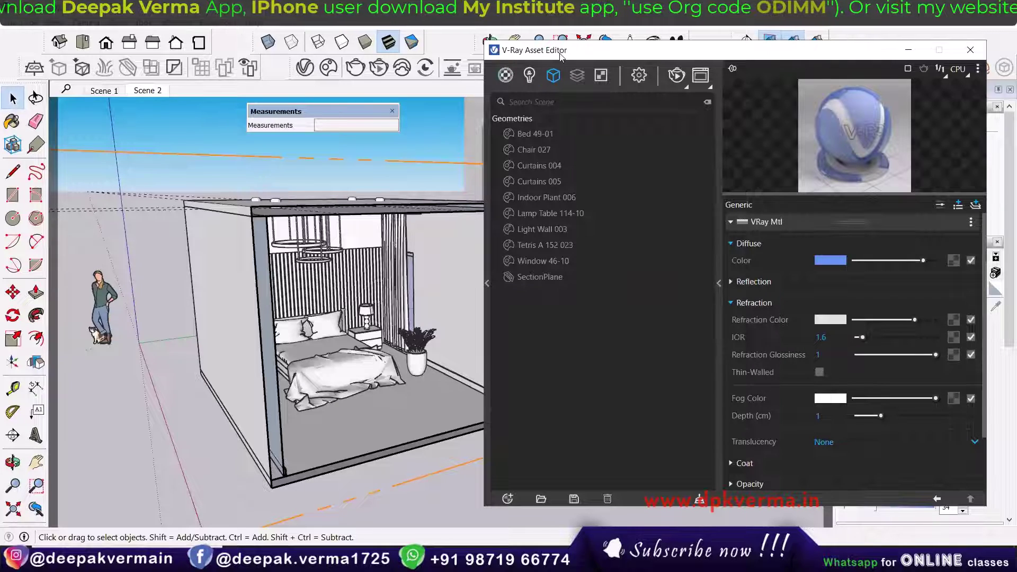
pyautogui.click(531, 277)
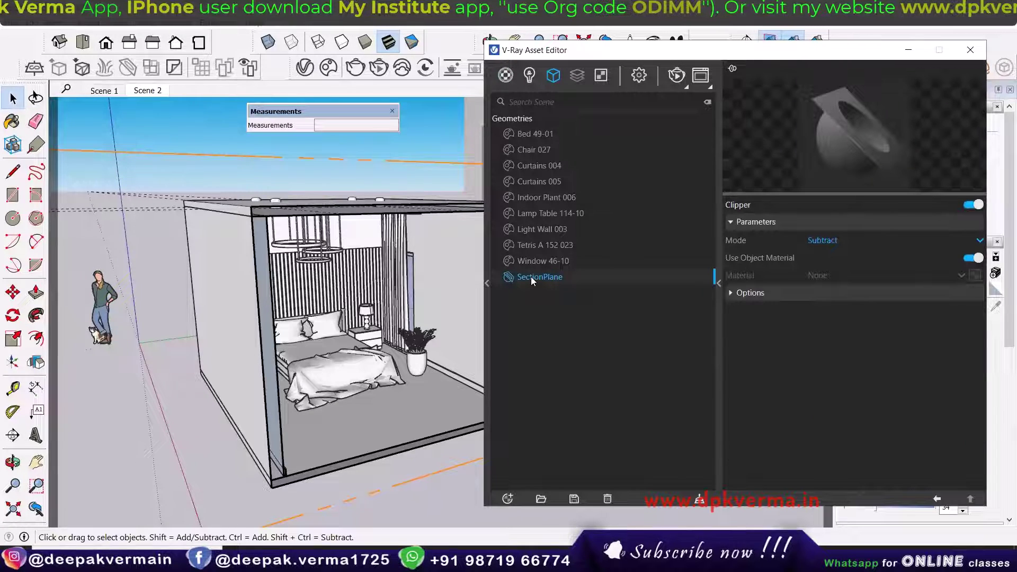
pyautogui.click(754, 296)
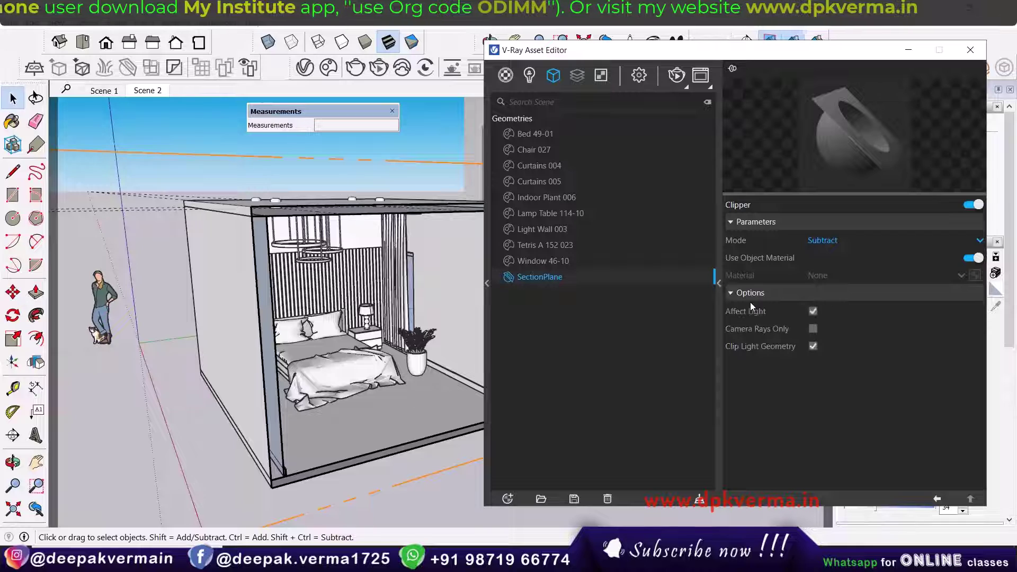
pyautogui.click(813, 312)
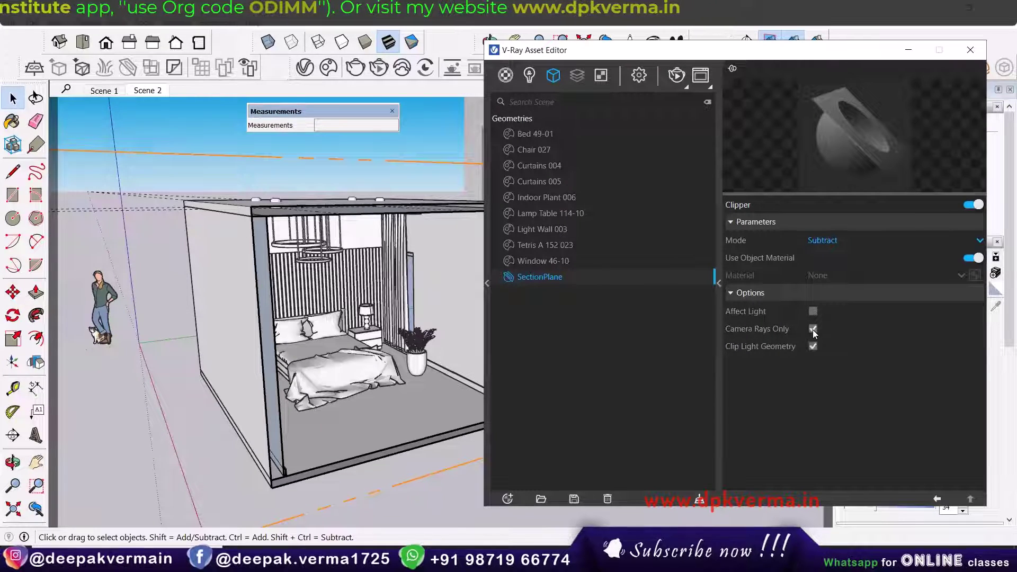
pyautogui.scroll(-3, 339, 314)
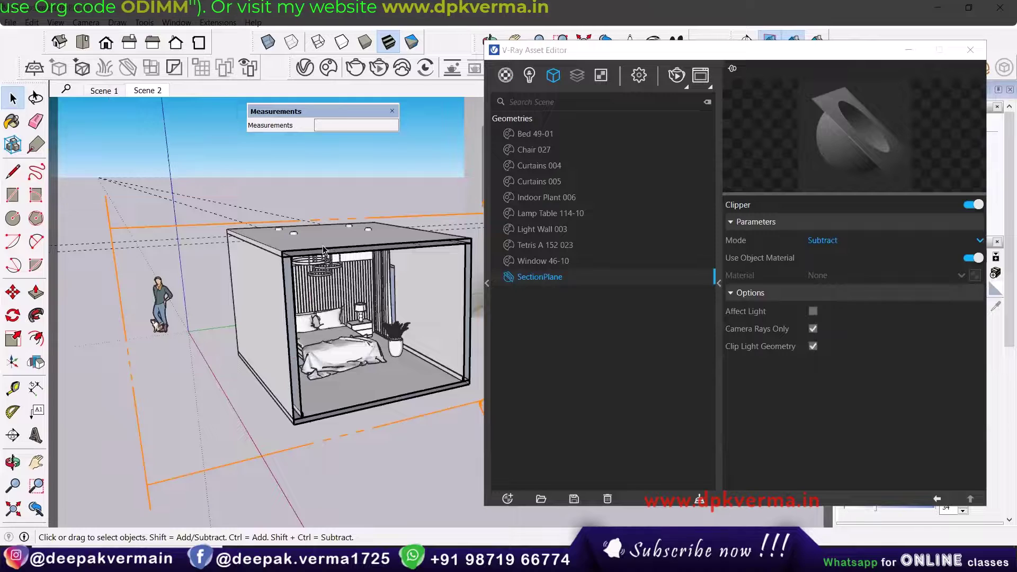
pyautogui.click(983, 53)
# Return to the Scene 1 bedroom view and start a new V-Ray render from the Frame Buffer
pyautogui.scroll(3, 351, 295)
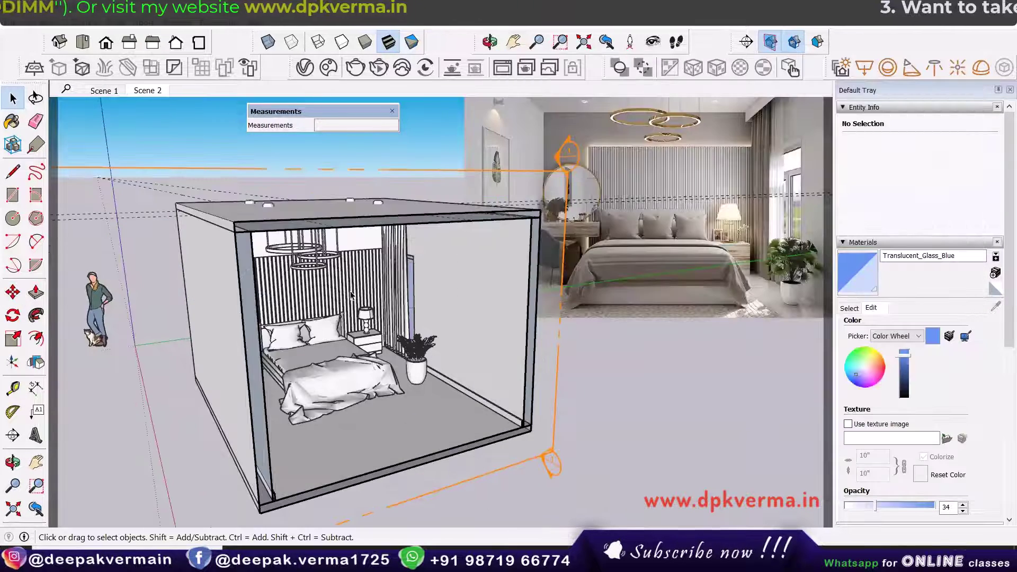
pyautogui.moveTo(345, 234); pyautogui.dragTo(546, 251, button='middle')
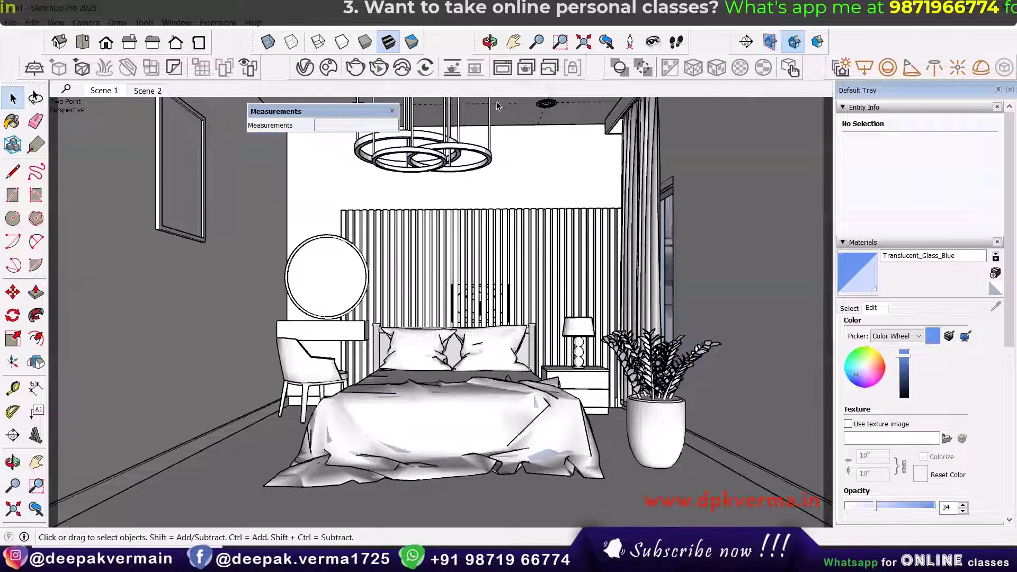
pyautogui.click(502, 68)
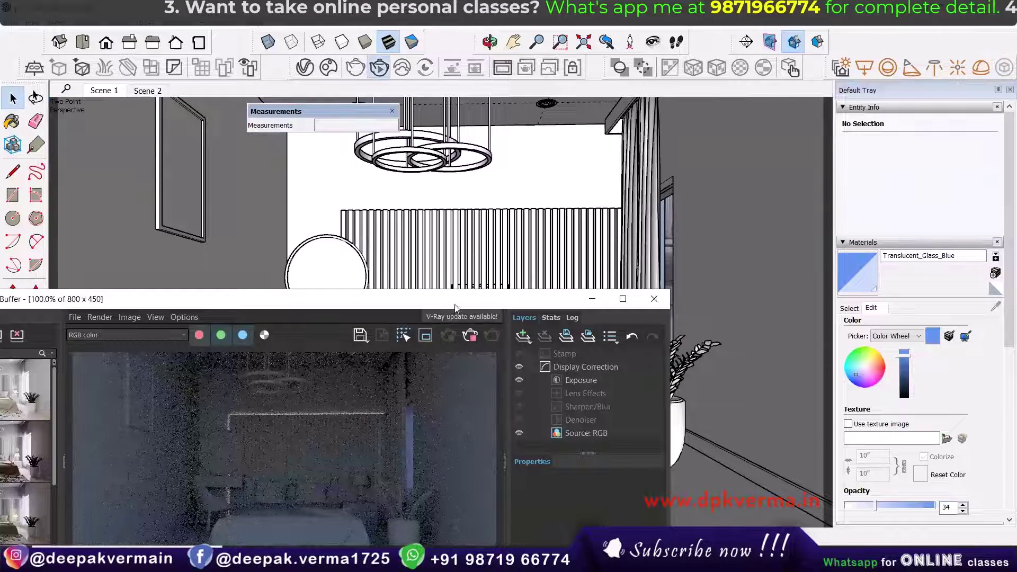
pyautogui.click(492, 335)
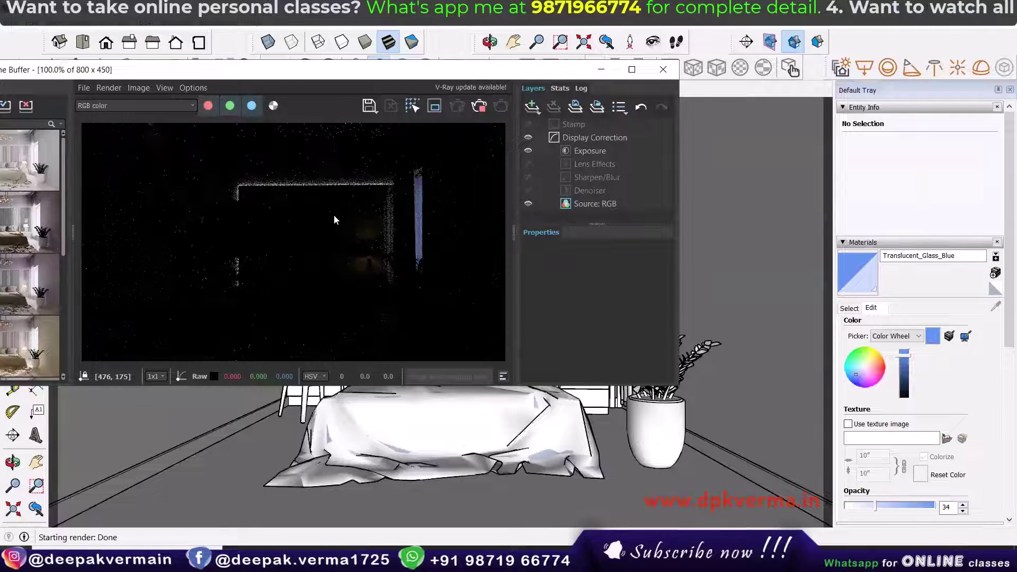
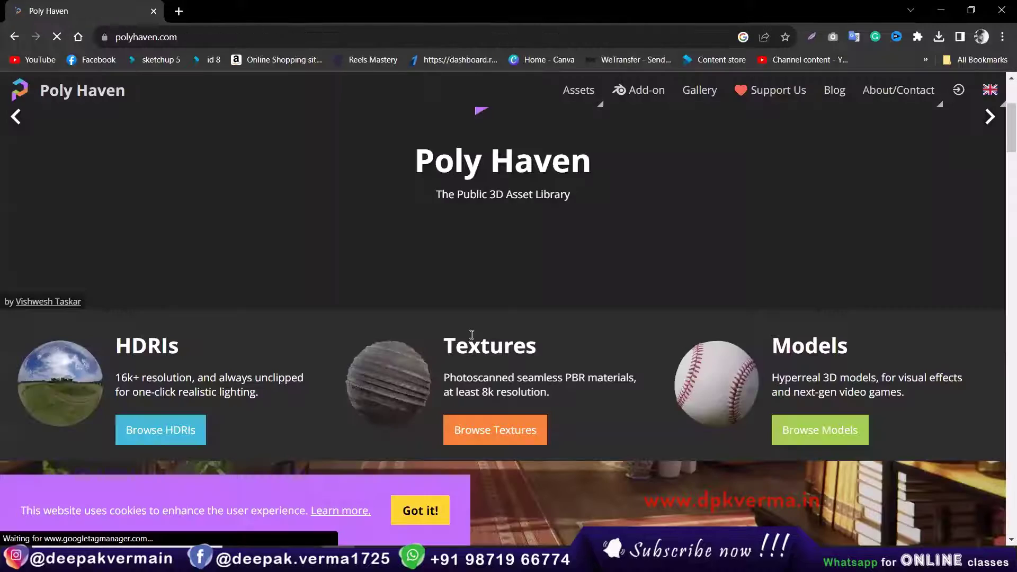
# On the Poly Haven website, browse the HDRIs and narrow them to the Natural Light group of Skies
pyautogui.scroll(-4, 174, 222)
pyautogui.click(160, 220)
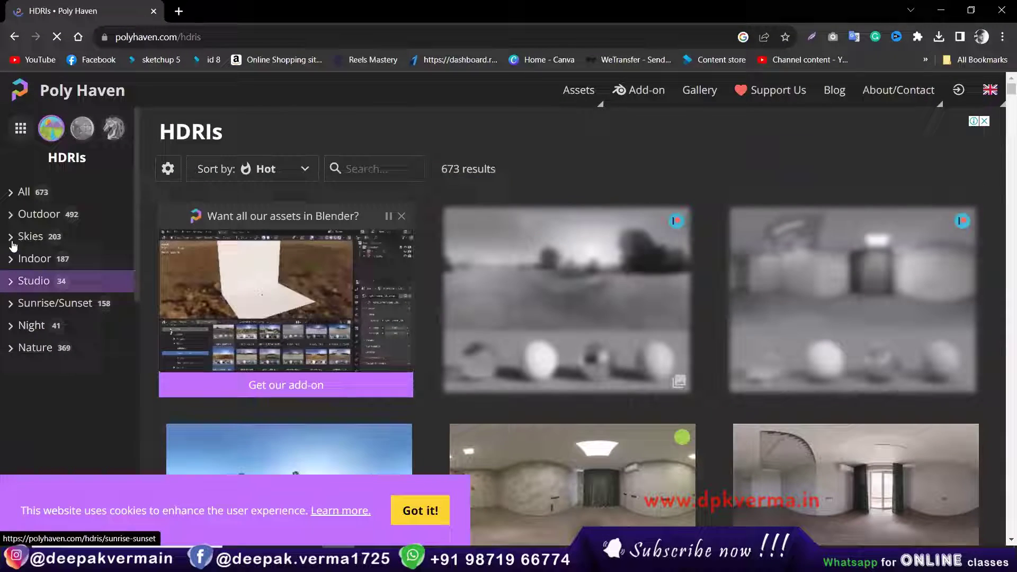
pyautogui.click(13, 243)
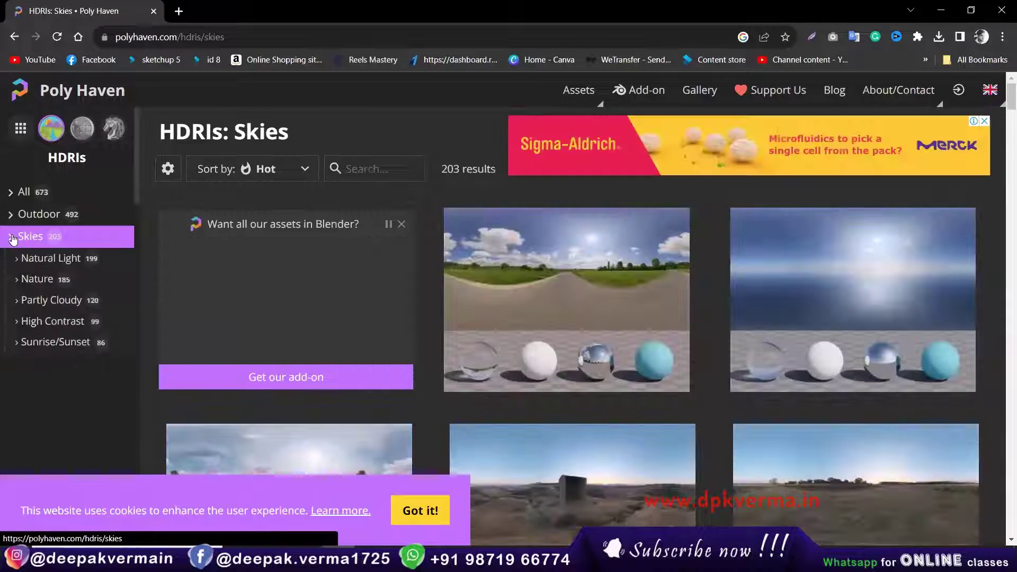
pyautogui.click(40, 259)
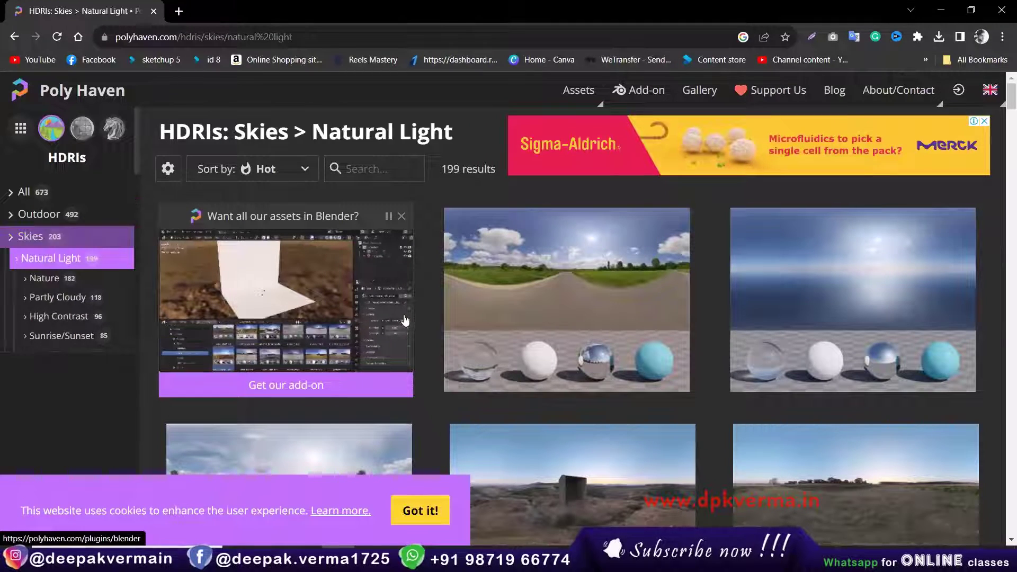
# Look through the Natural Light sky HDRIs for one suited to lighting the bedroom
pyautogui.scroll(-2, 405, 320)
pyautogui.scroll(-1, 370, 338)
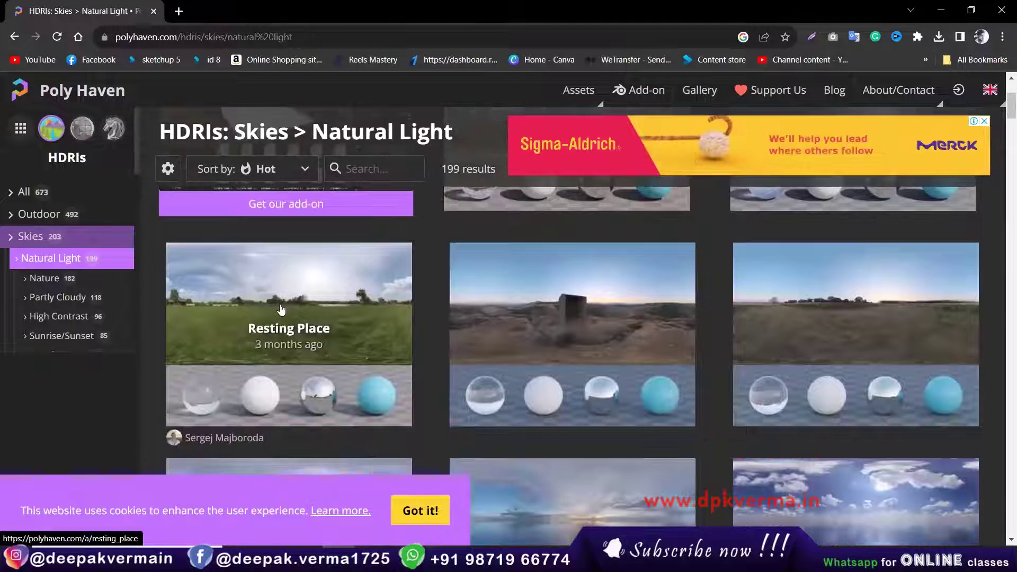
pyautogui.scroll(-2, 370, 338)
pyautogui.scroll(-1, 324, 329)
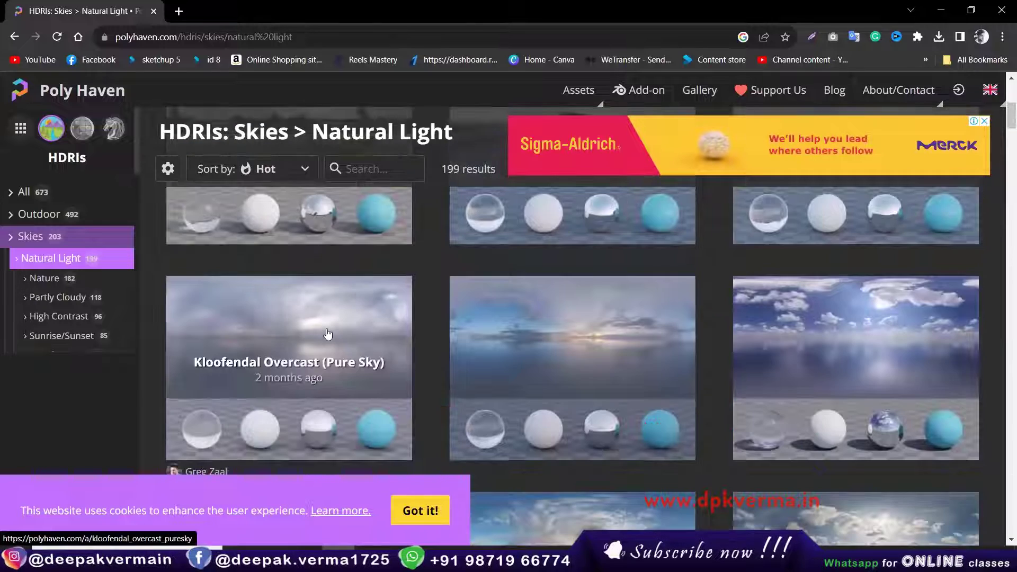
pyautogui.scroll(3, 329, 337)
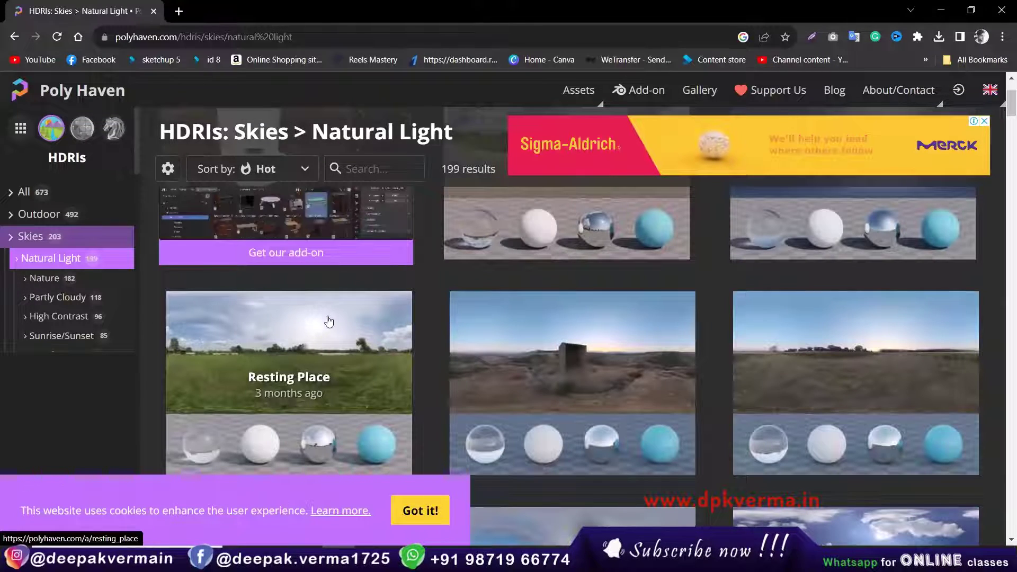
pyautogui.scroll(3, 625, 282)
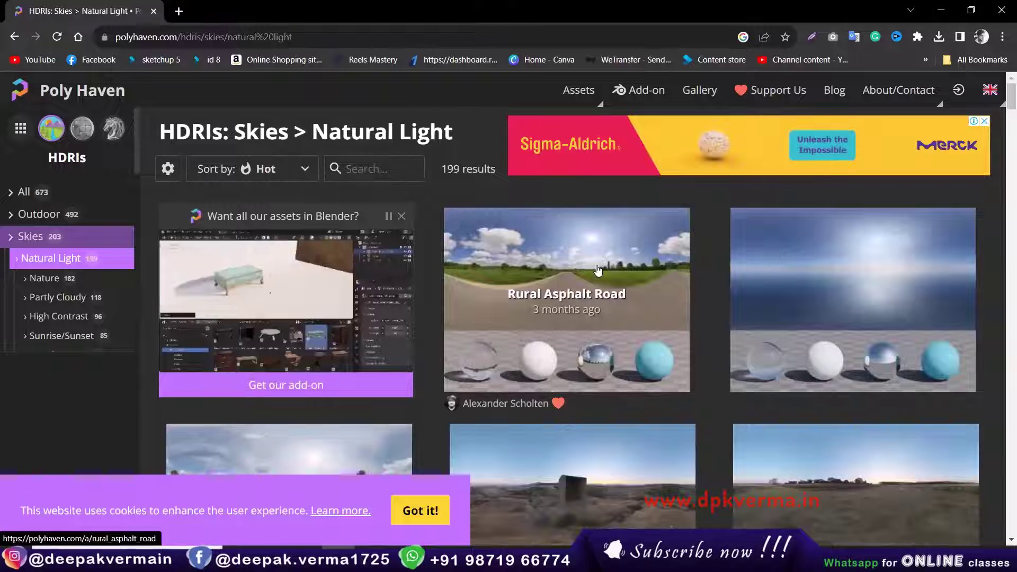
pyautogui.scroll(-3, 341, 365)
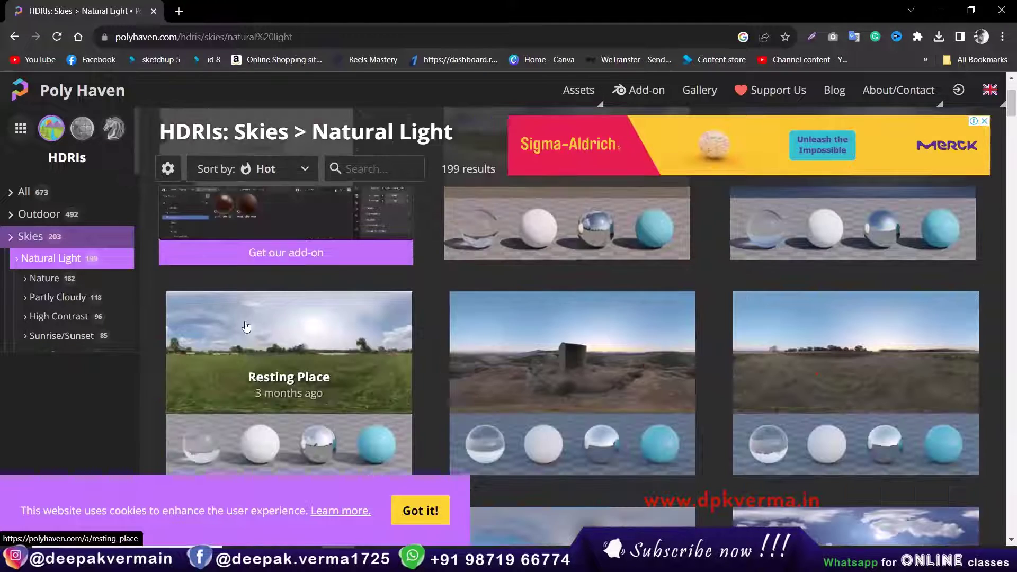
pyautogui.scroll(-5, 488, 362)
pyautogui.scroll(3, 389, 275)
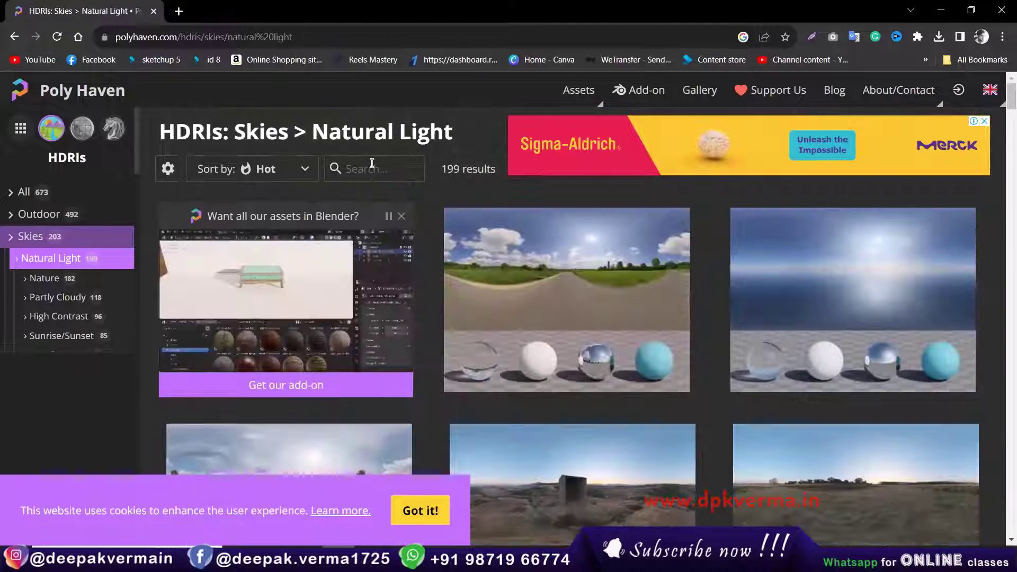
pyautogui.scroll(-3, 426, 289)
pyautogui.scroll(-3, 423, 296)
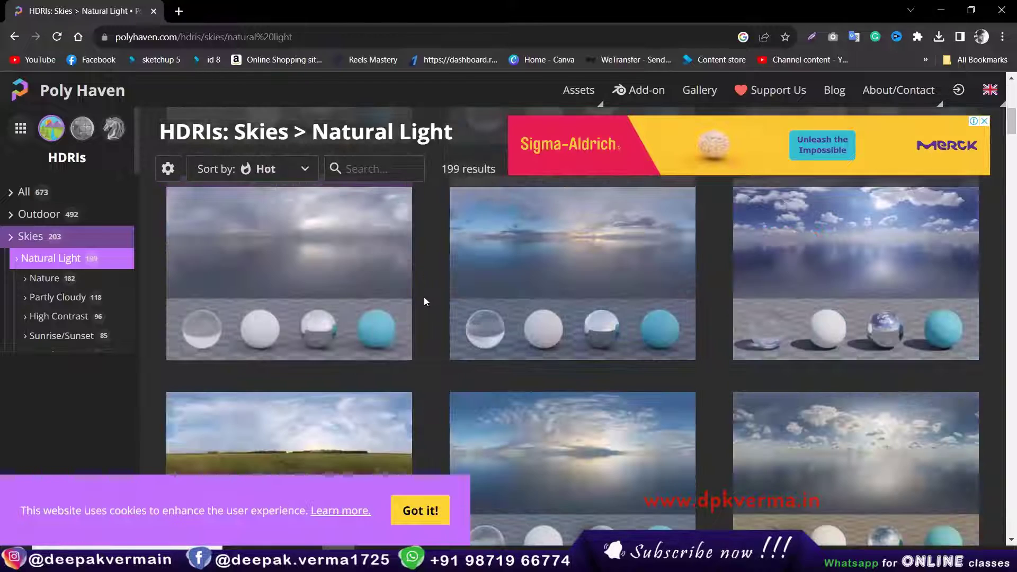
pyautogui.scroll(3, 374, 302)
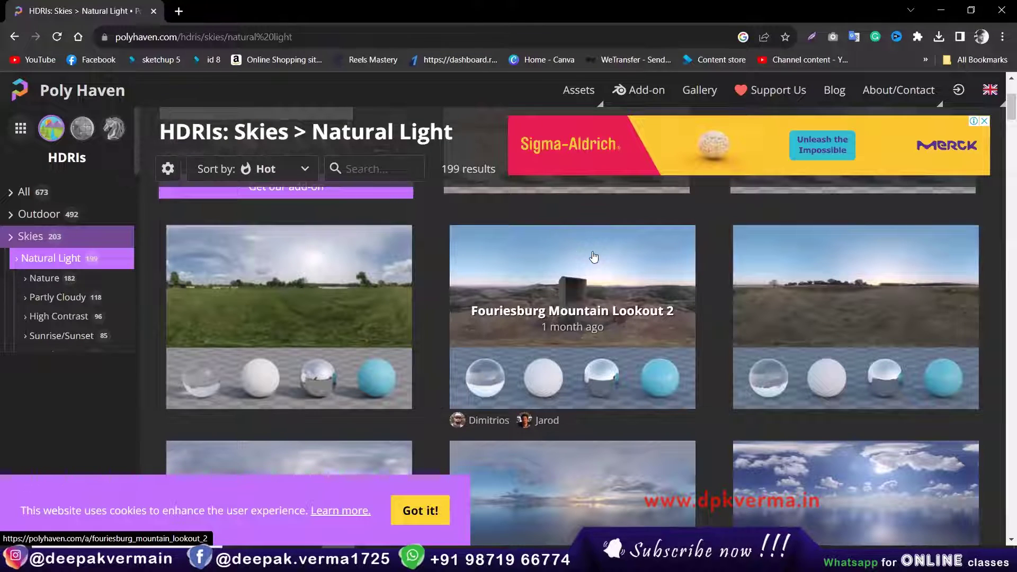
# Download the Fouriesburg Mountain Lookout 2 sky in HDR format at 8K resolution and show the file in its folder
pyautogui.click(591, 292)
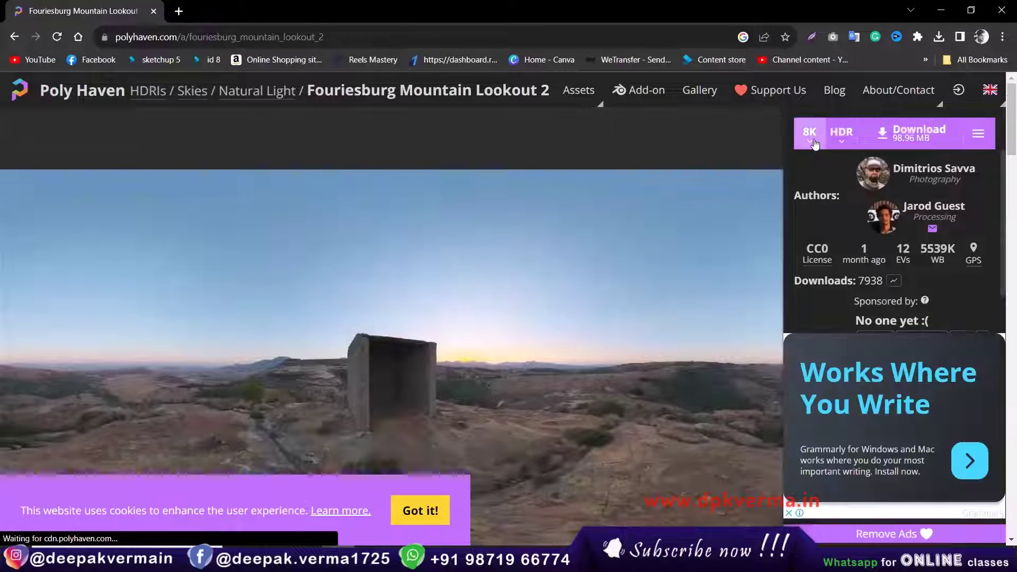
pyautogui.click(894, 134)
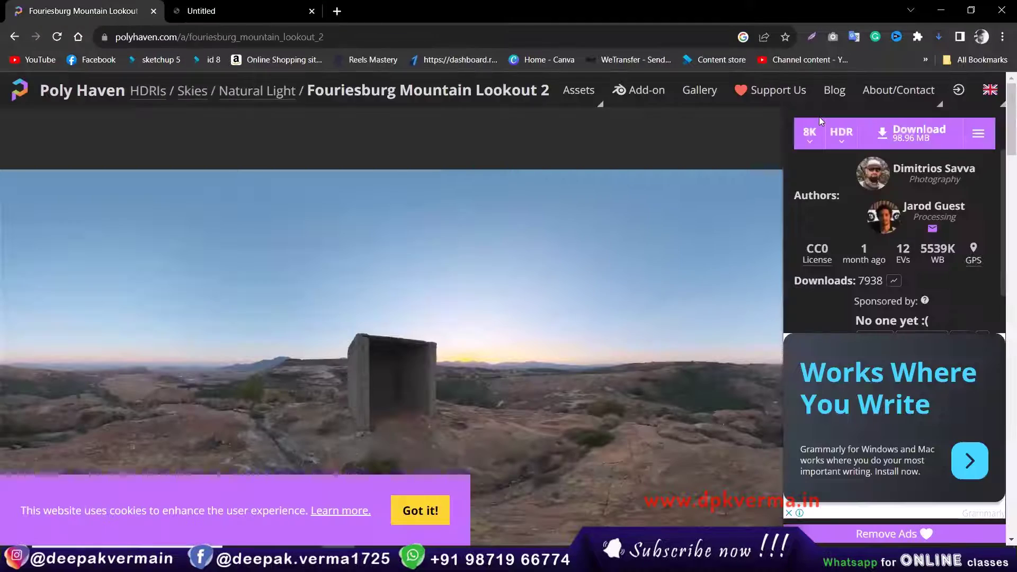
pyautogui.click(940, 39)
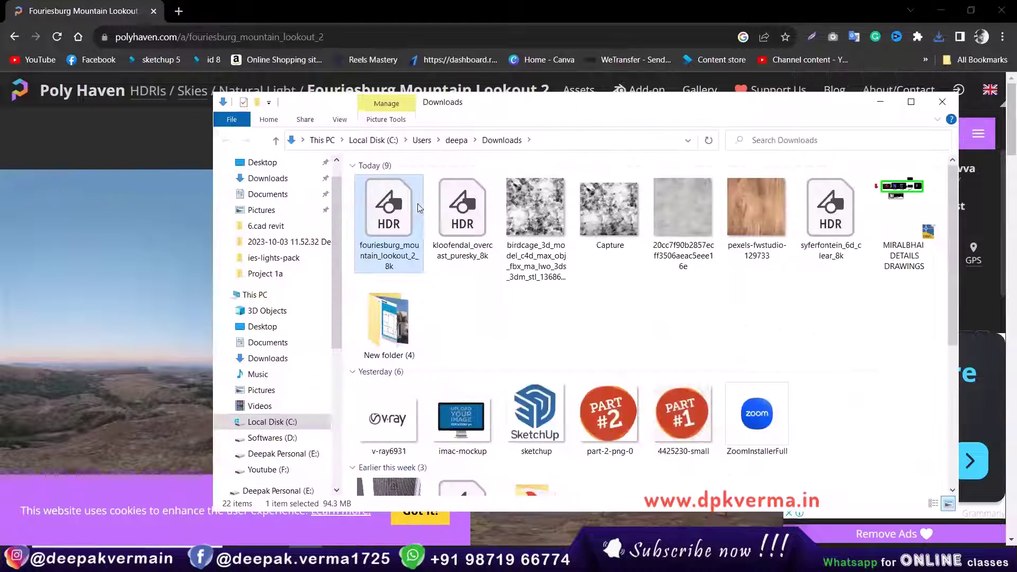
# Check the HDR files in the Downloads folder and delete the Capture image
pyautogui.click(462, 210)
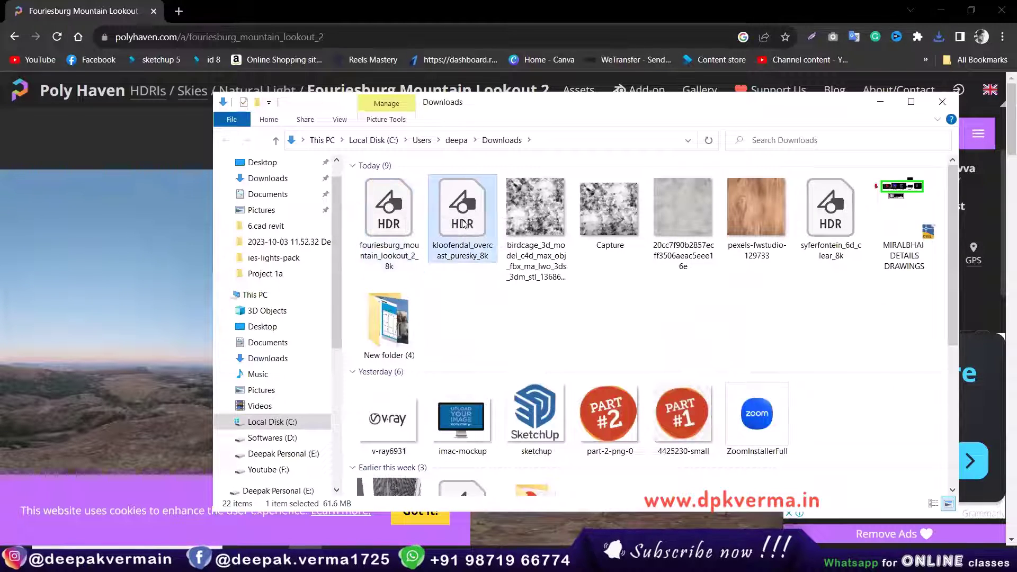
pyautogui.click(834, 228)
pyautogui.click(462, 209)
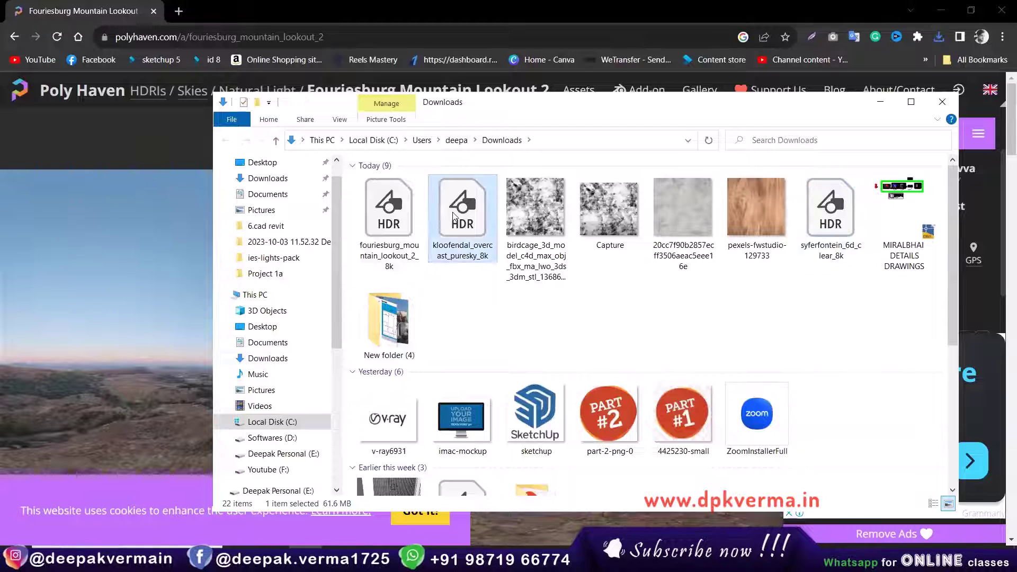
pyautogui.press('Left')
pyautogui.moveTo(503, 102); pyautogui.dragTo(379, 66)
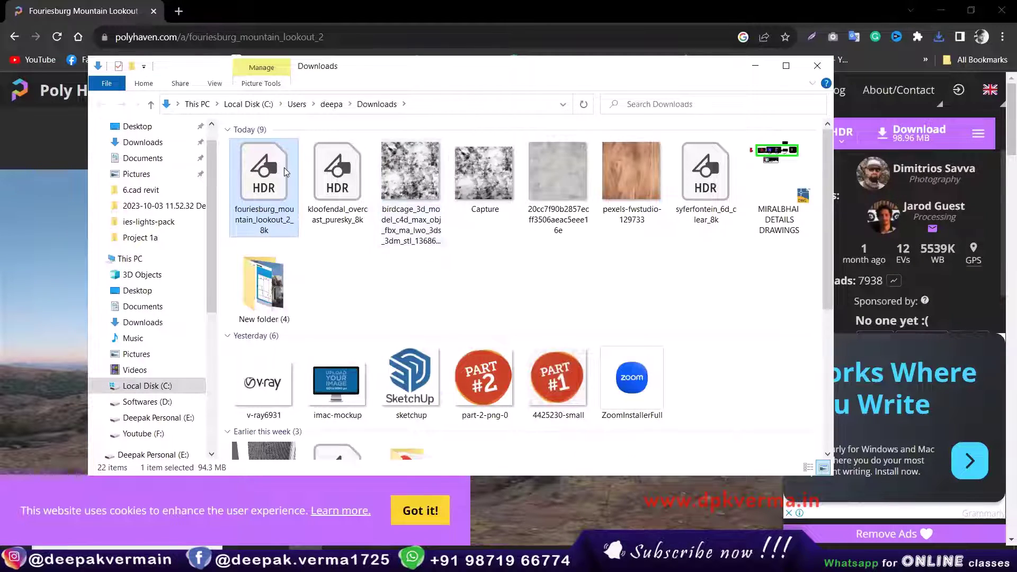
pyautogui.click(508, 183)
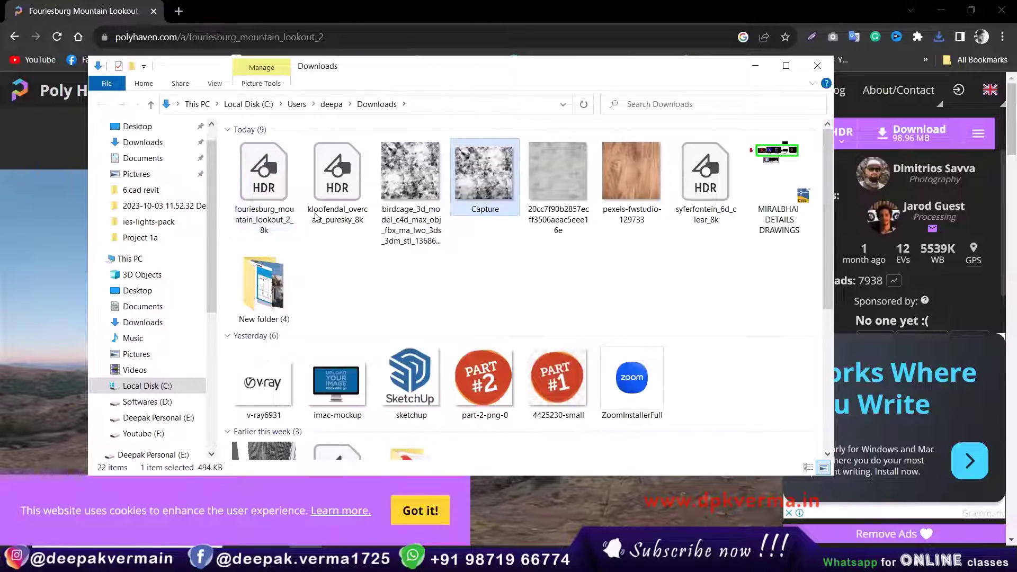
pyautogui.press('Delete')
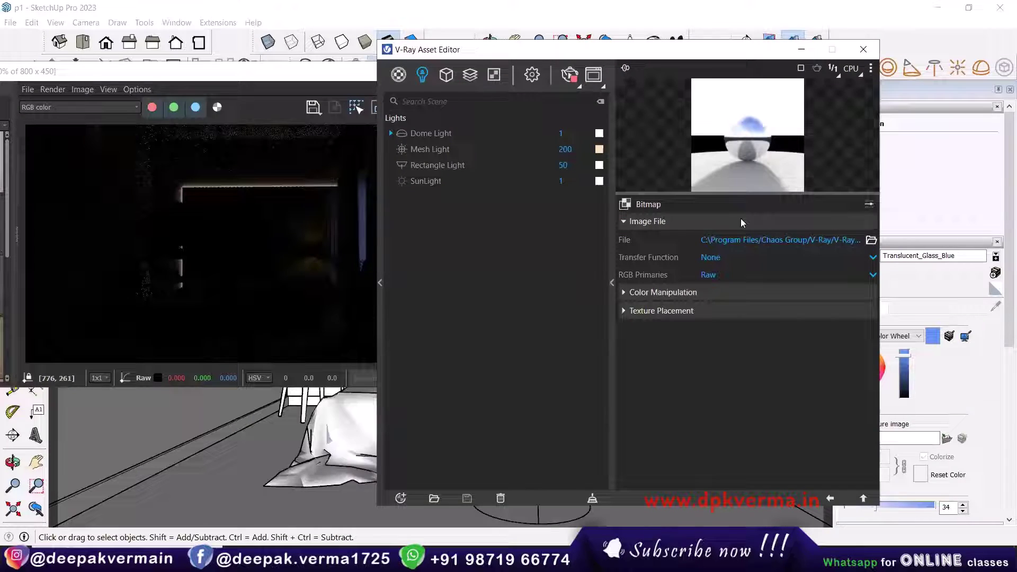
# In V-Ray for SketchUp, load fouriesburg_mountain_lookout_2_8k as the Dome Light's bitmap and set the light's intensity to 100
pyautogui.click(871, 240)
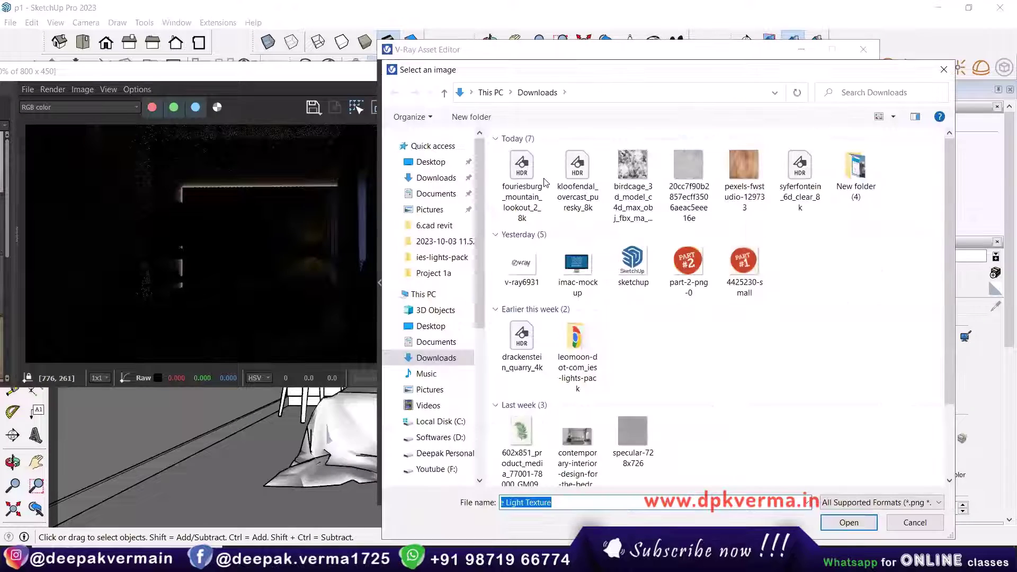
pyautogui.click(521, 175)
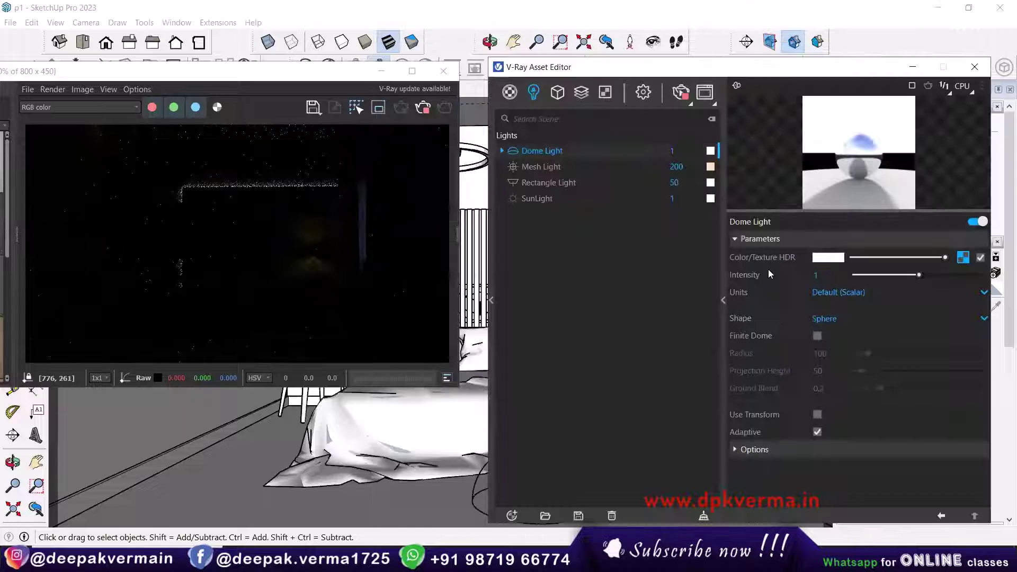
pyautogui.click(750, 275)
pyautogui.write('100')
pyautogui.press('Return')
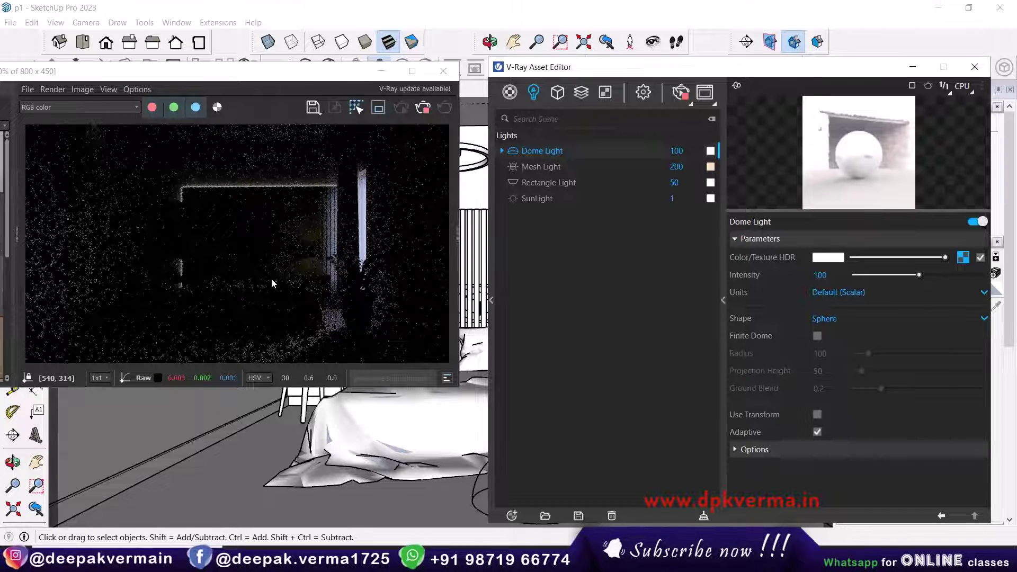
# Stop the running test render of the bedroom and close the Asset Editor
pyautogui.click(353, 168)
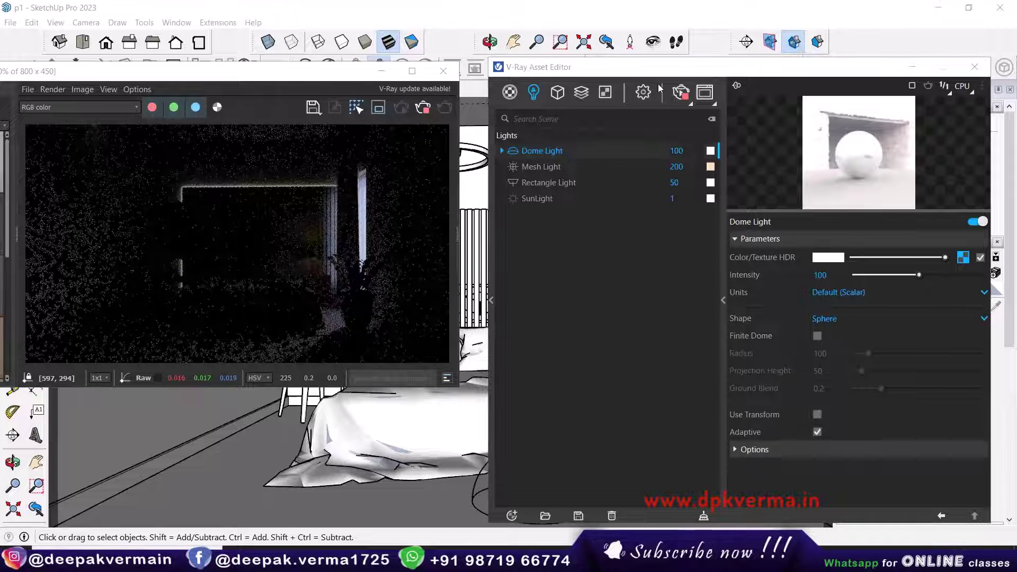
pyautogui.moveTo(677, 73); pyautogui.dragTo(631, 101)
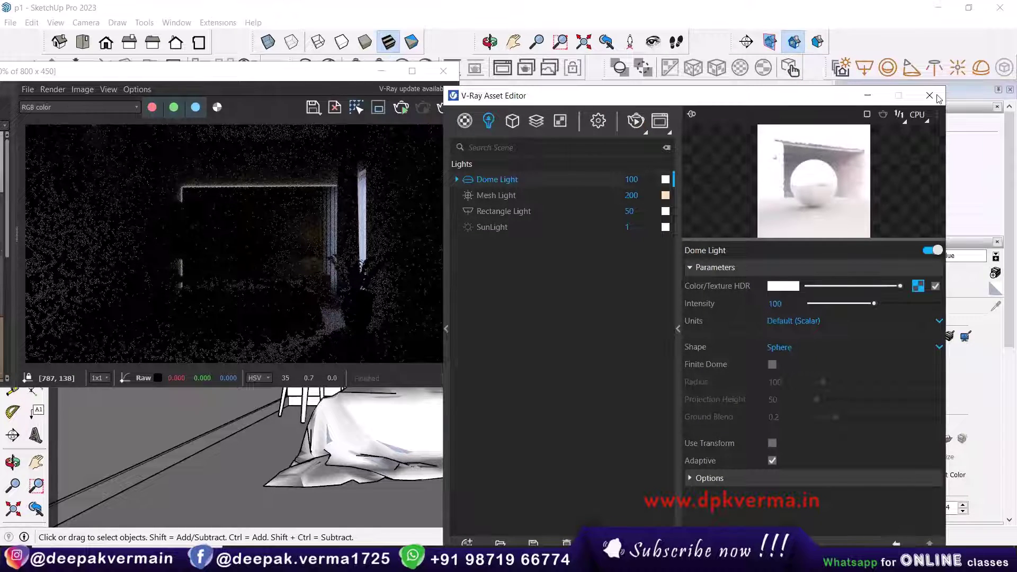
pyautogui.click(320, 249)
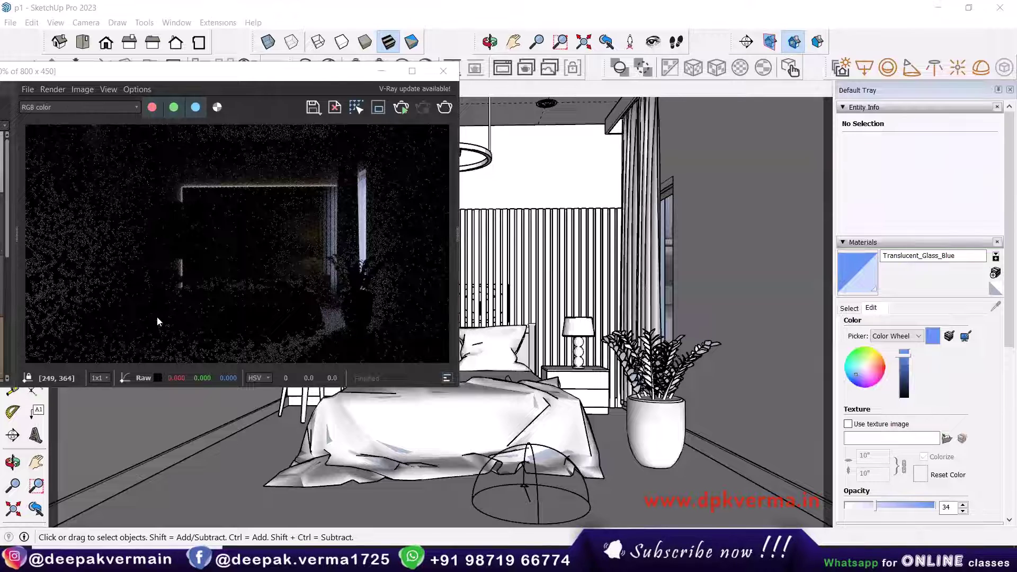
# Delete the Curtains 004 component covering the window and select the remaining Curtains 004 component
pyautogui.click(647, 227)
pyautogui.press('Delete')
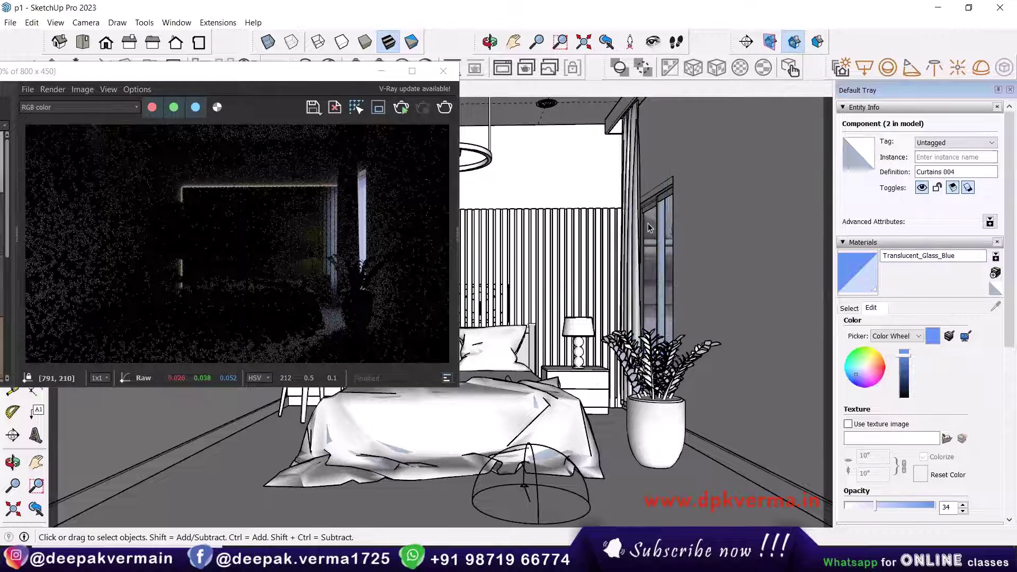
pyautogui.hotkey('ctrl', 'z')
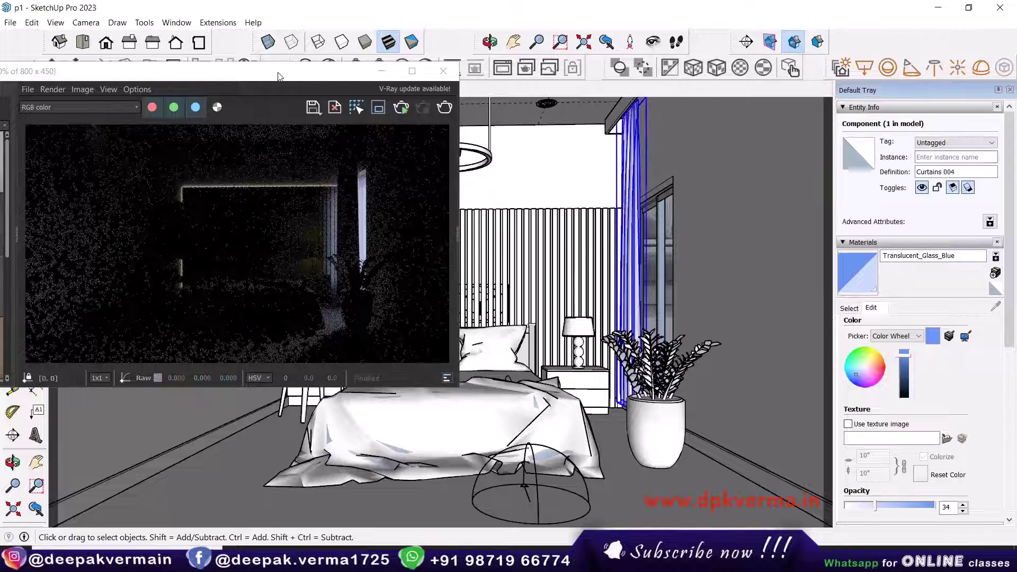
pyautogui.moveTo(421, 107); pyautogui.dragTo(365, 129)
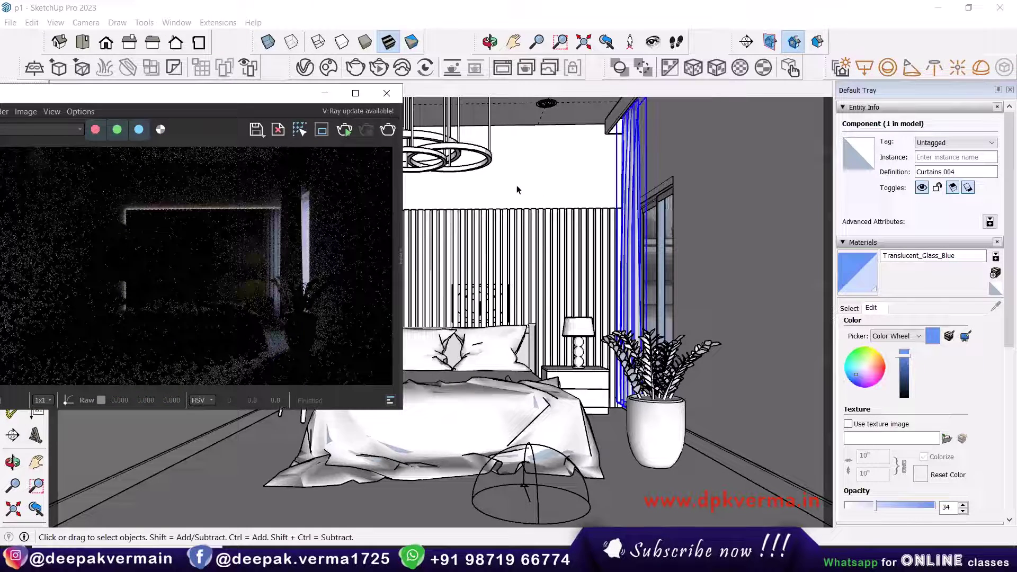
# Create a new Generic material in the V-Ray Asset Editor
pyautogui.click(311, 74)
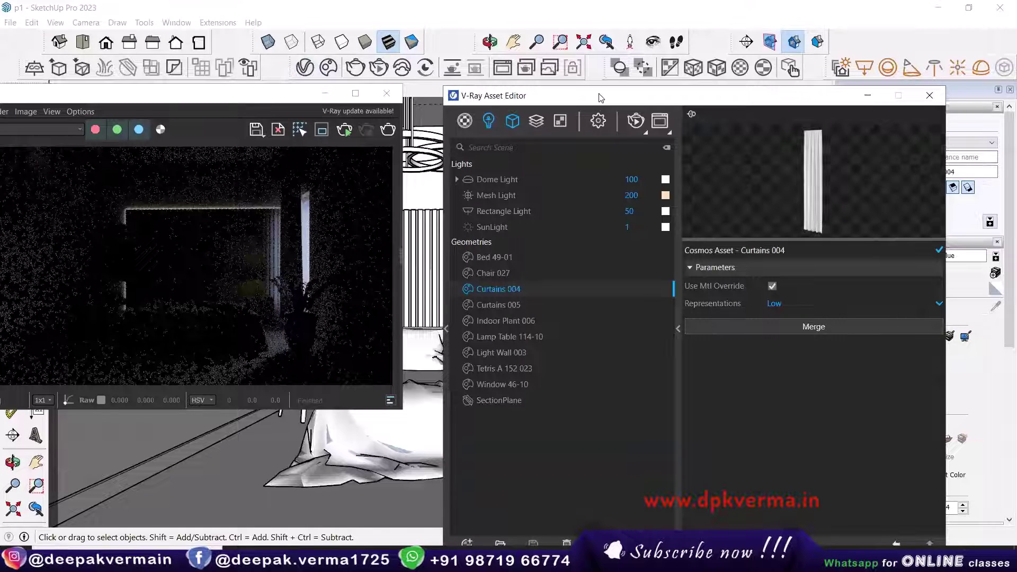
pyautogui.moveTo(599, 94); pyautogui.dragTo(633, 56)
pyautogui.click(499, 89)
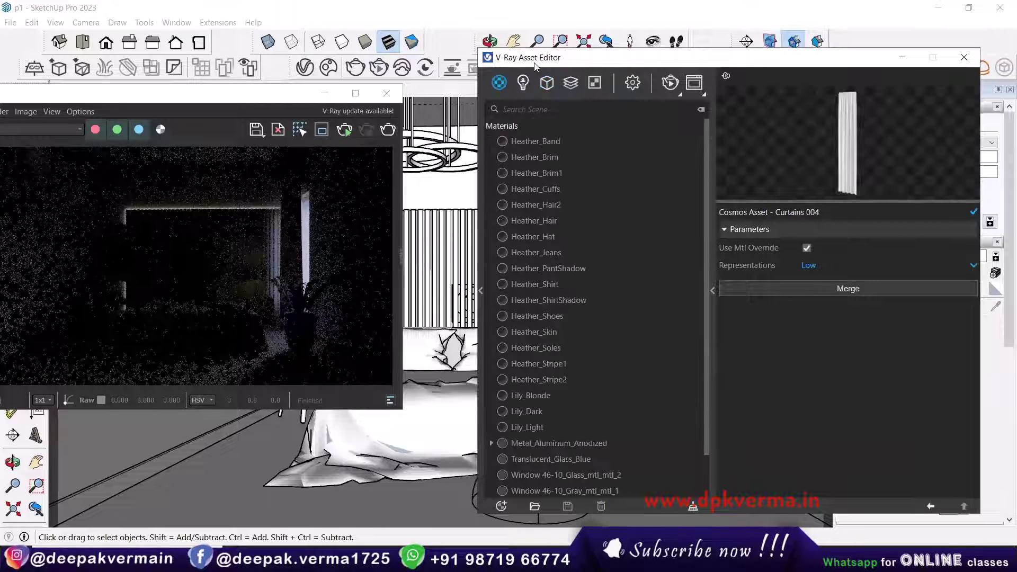
pyautogui.click(496, 486)
pyautogui.moveTo(523, 470)
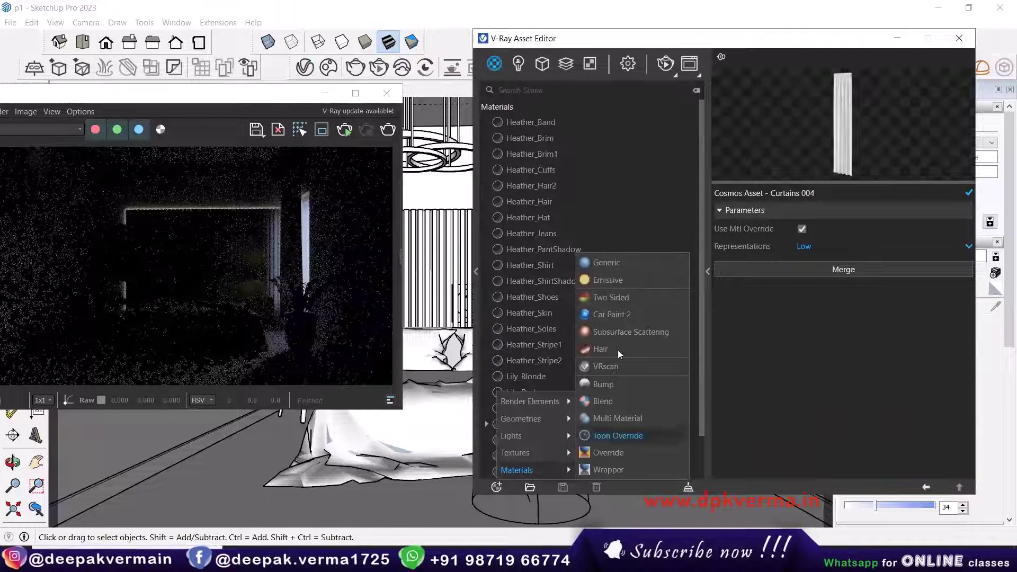
pyautogui.click(612, 265)
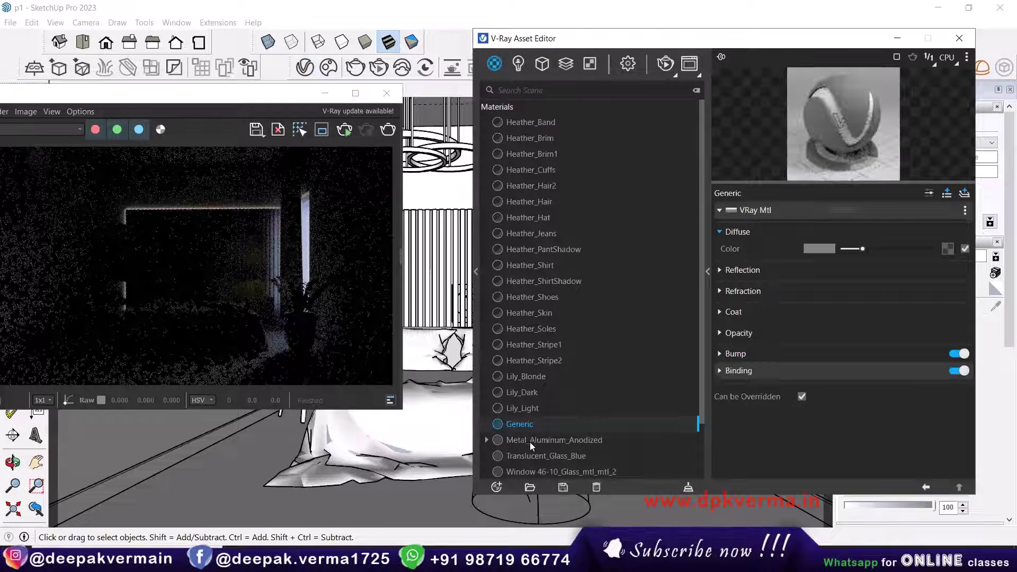
# Delete the Heather and Lily materials from the list and rename the Generic material as Curtain
pyautogui.click(535, 412)
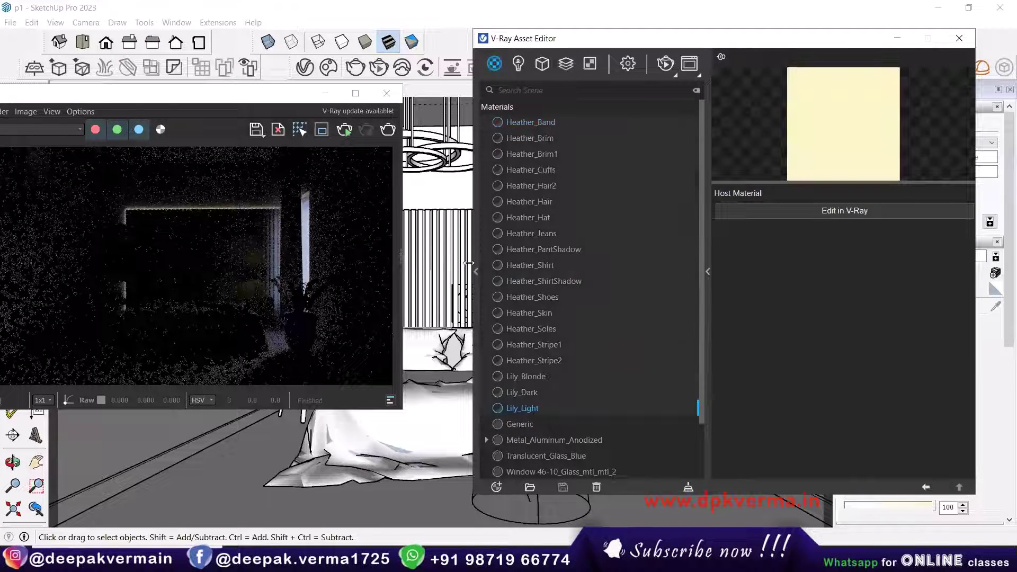
pyautogui.click(595, 488)
pyautogui.click(546, 281)
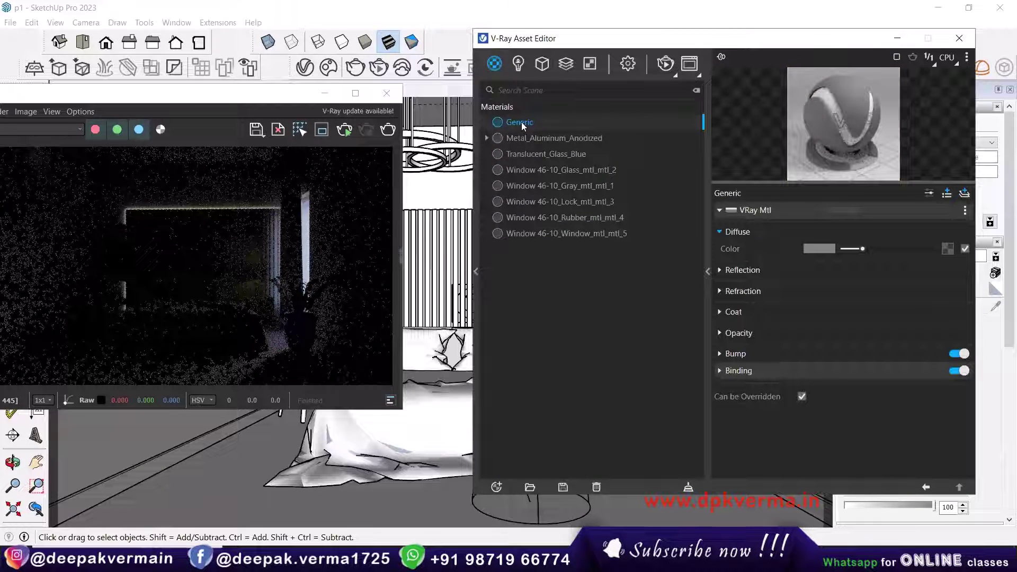
pyautogui.write('Curtain')
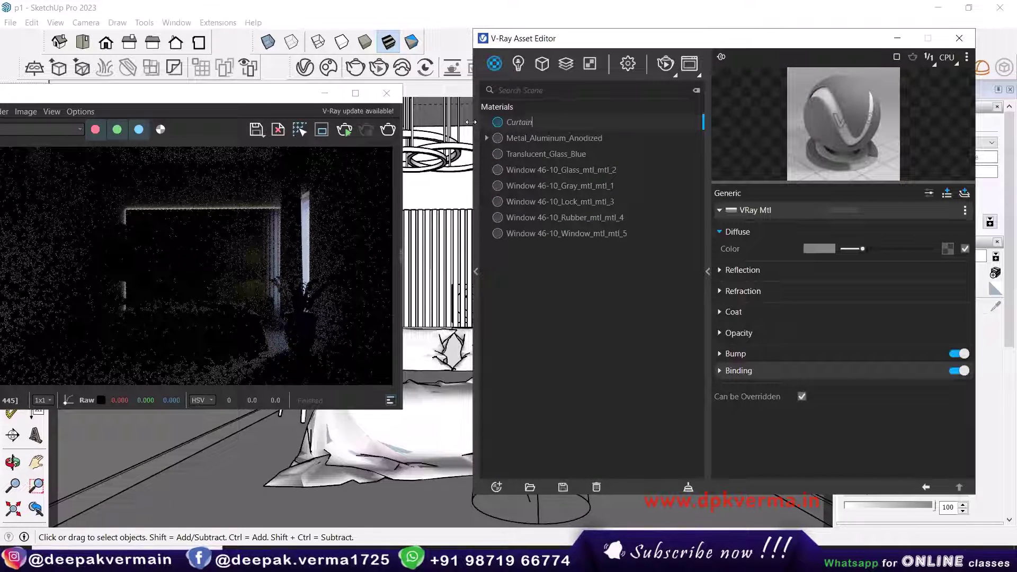
# Finish renaming the material as Curtain and lighten its diffuse color to a light grey
pyautogui.press('Return')
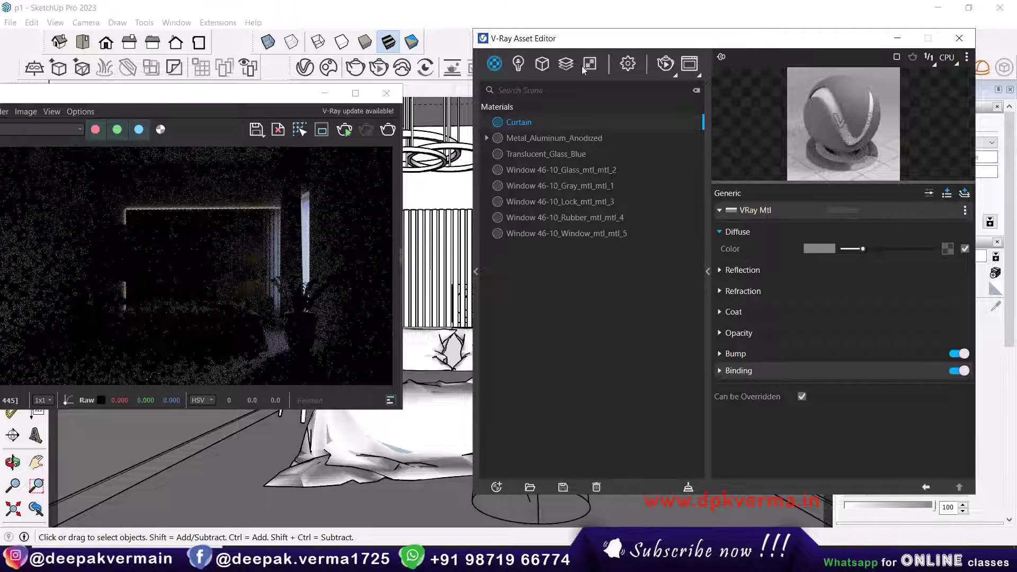
pyautogui.click(794, 250)
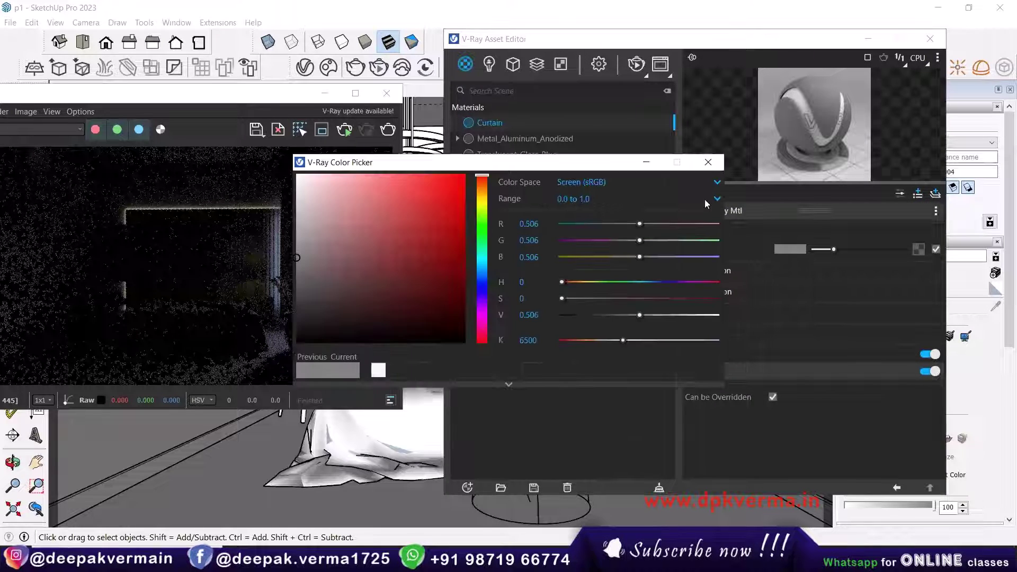
pyautogui.click(811, 252)
pyautogui.moveTo(825, 249); pyautogui.dragTo(857, 250)
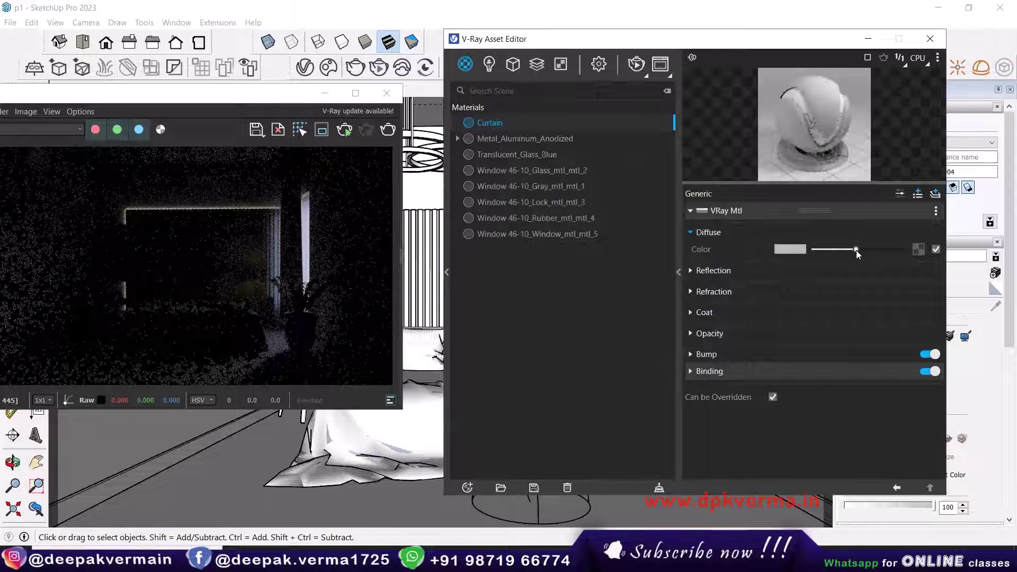
# Add a Falloff texture to the Curtain material's diffuse color and lighten its Color A to grey
pyautogui.click(917, 250)
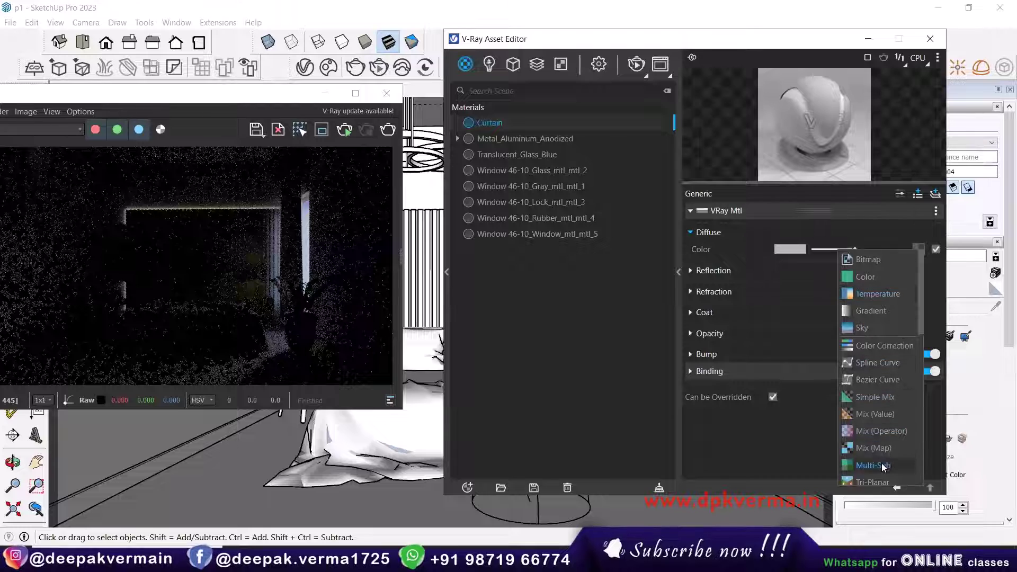
pyautogui.scroll(-5, 877, 456)
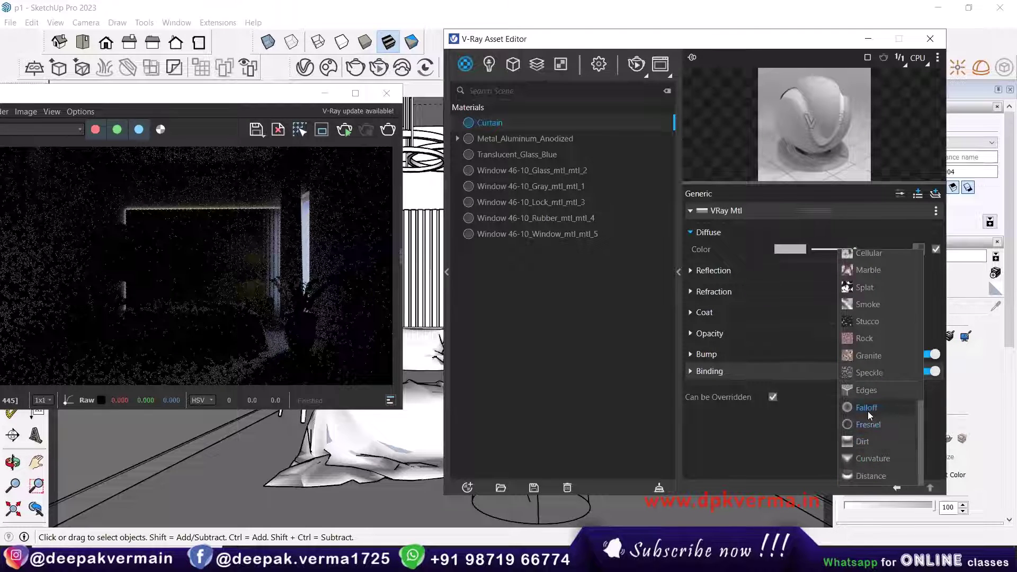
pyautogui.click(868, 435)
pyautogui.moveTo(807, 230); pyautogui.dragTo(838, 229)
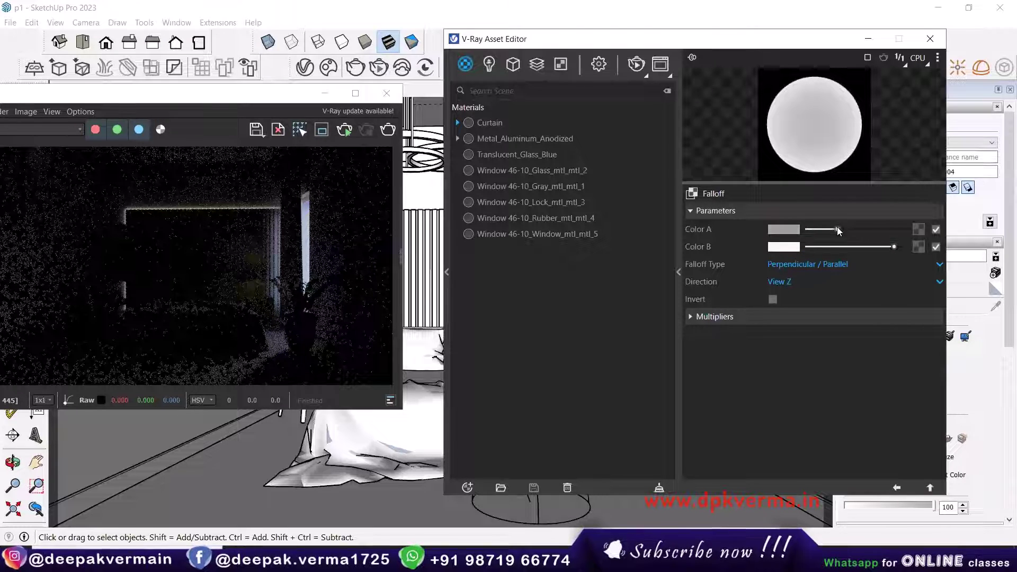
pyautogui.click(894, 487)
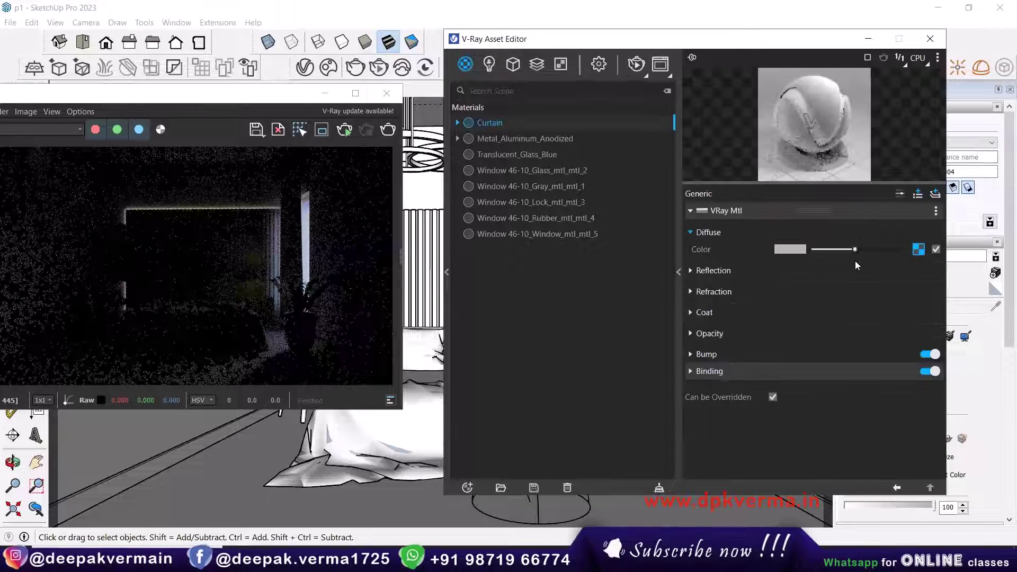
# Open the Curtains 004 component for editing and apply the Curtain material to its selected geometry
pyautogui.moveTo(544, 49); pyautogui.dragTo(176, 126)
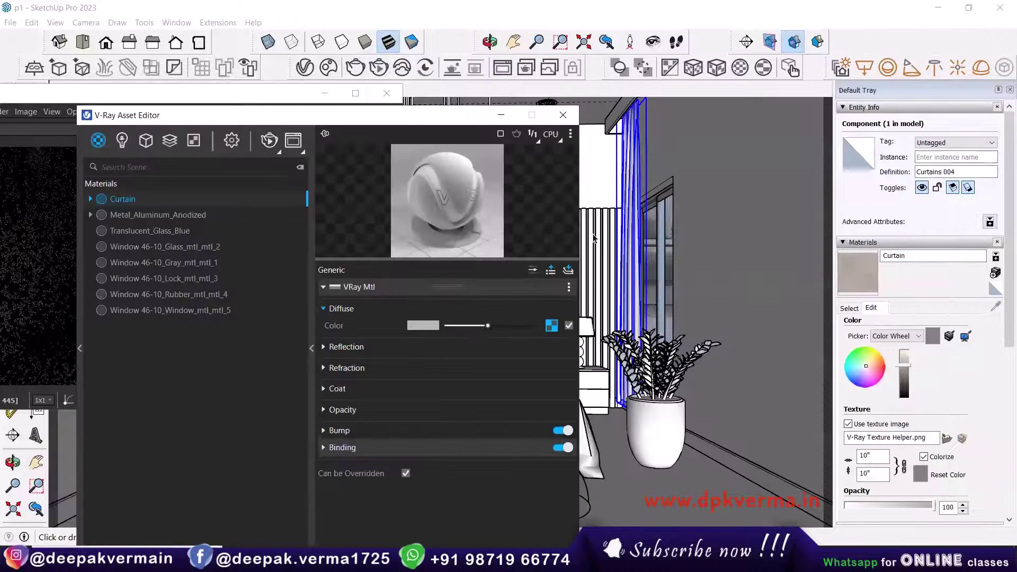
pyautogui.click(630, 177)
pyautogui.click(630, 182)
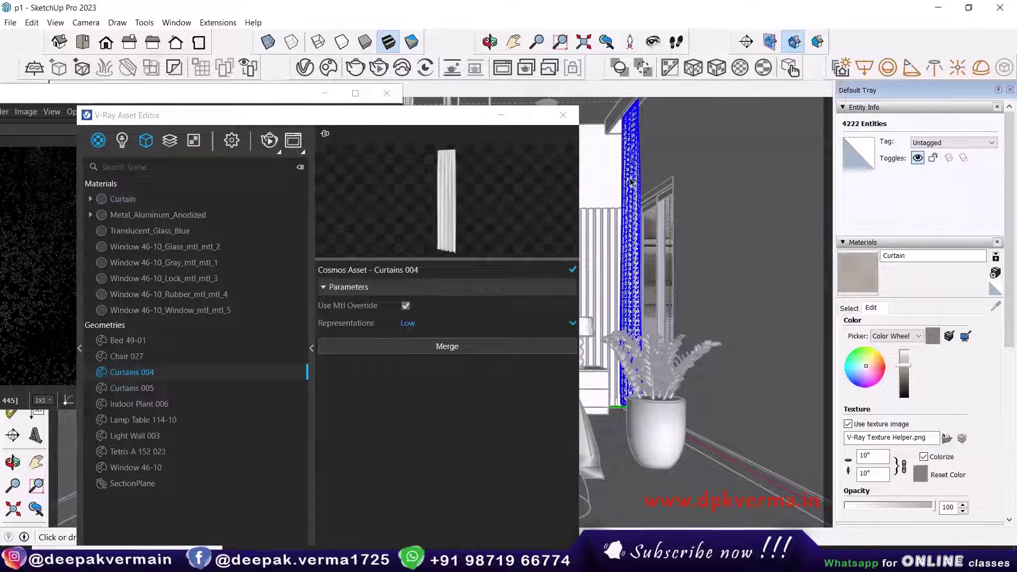
pyautogui.click(118, 199)
pyautogui.rightClick(119, 199)
pyautogui.click(147, 227)
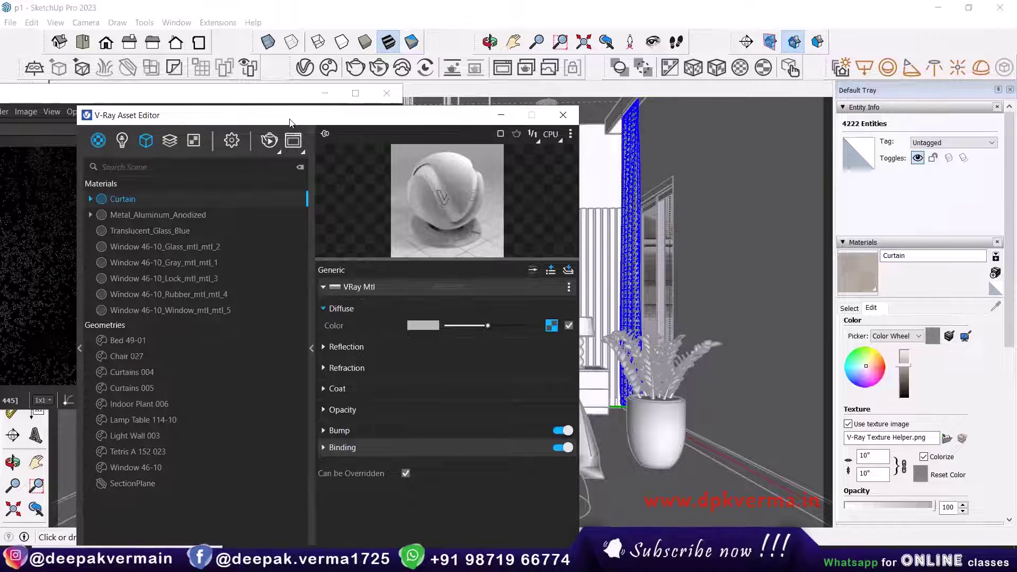
# Create a Two Sided material in the V-Ray Asset Editor and rename it as Curtain 2 sided
pyautogui.moveTo(290, 122); pyautogui.dragTo(691, 88)
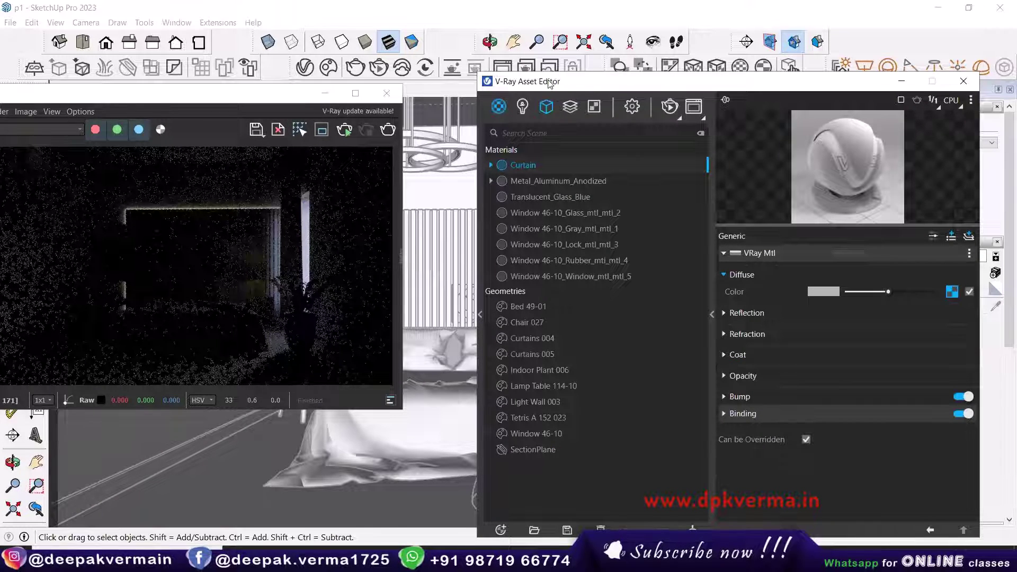
pyautogui.moveTo(549, 84); pyautogui.dragTo(520, 57)
pyautogui.click(472, 502)
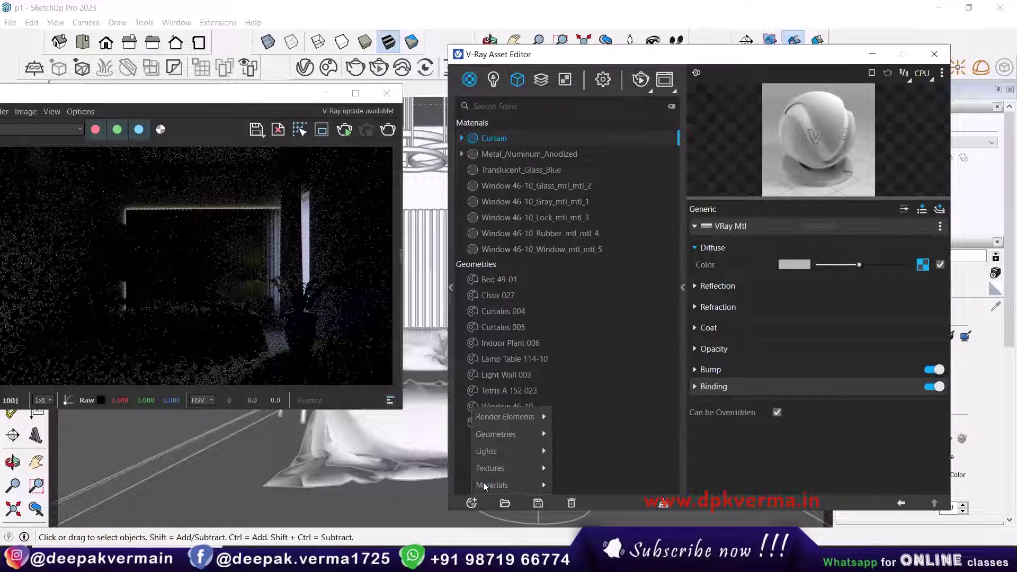
pyautogui.moveTo(492, 485)
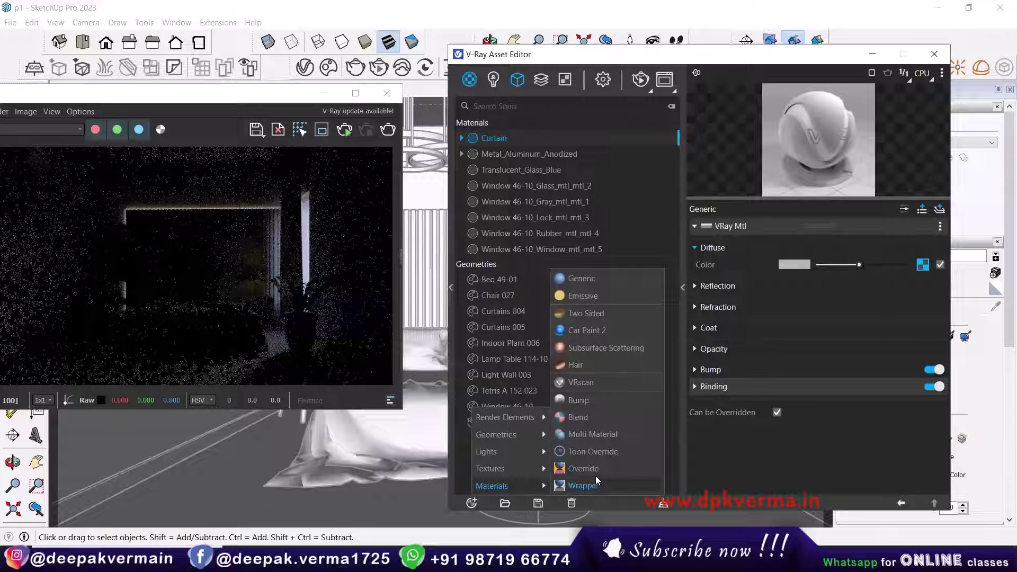
pyautogui.click(579, 316)
pyautogui.click(469, 78)
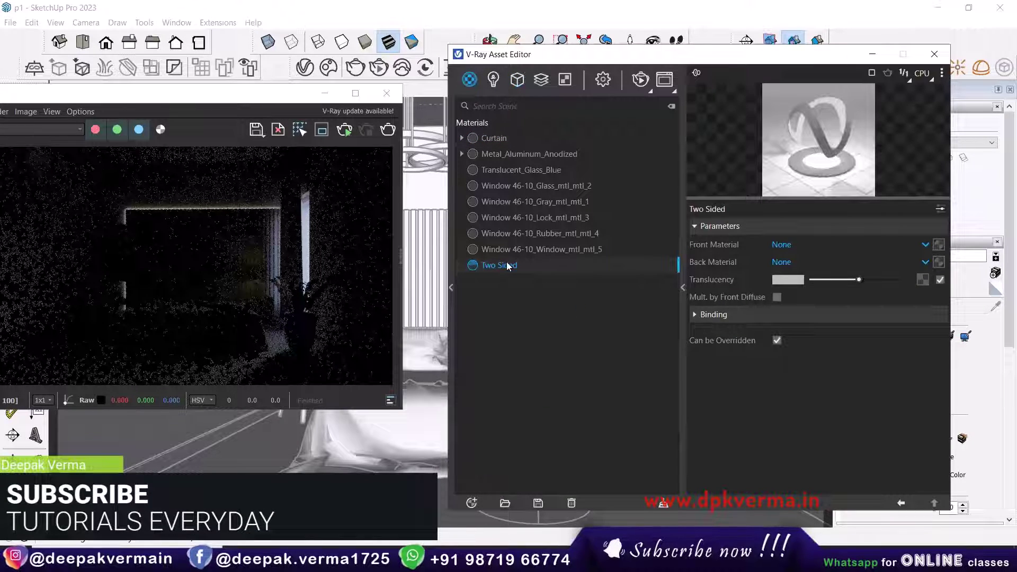
pyautogui.doubleClick(517, 270)
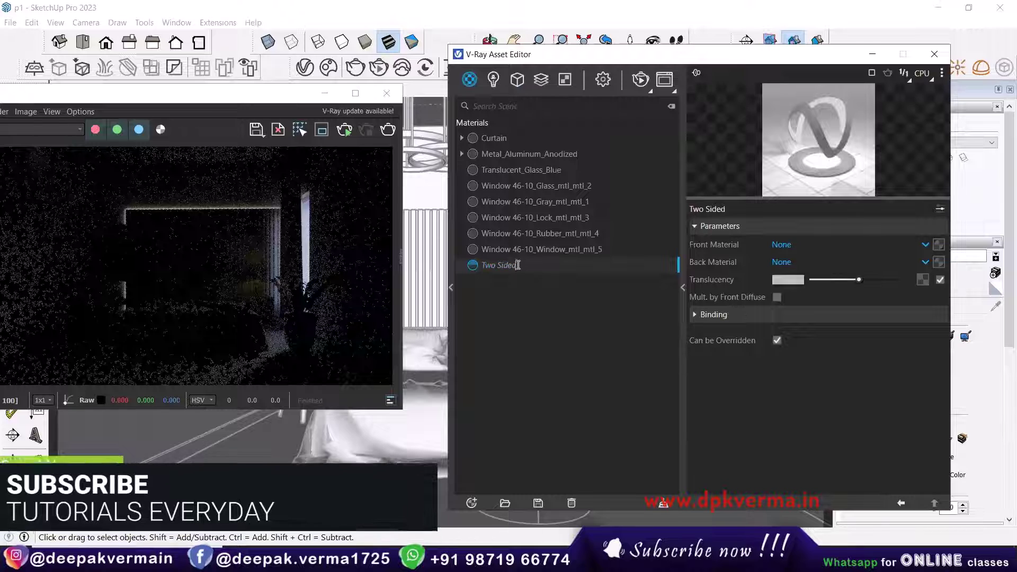
pyautogui.write('Curtain')
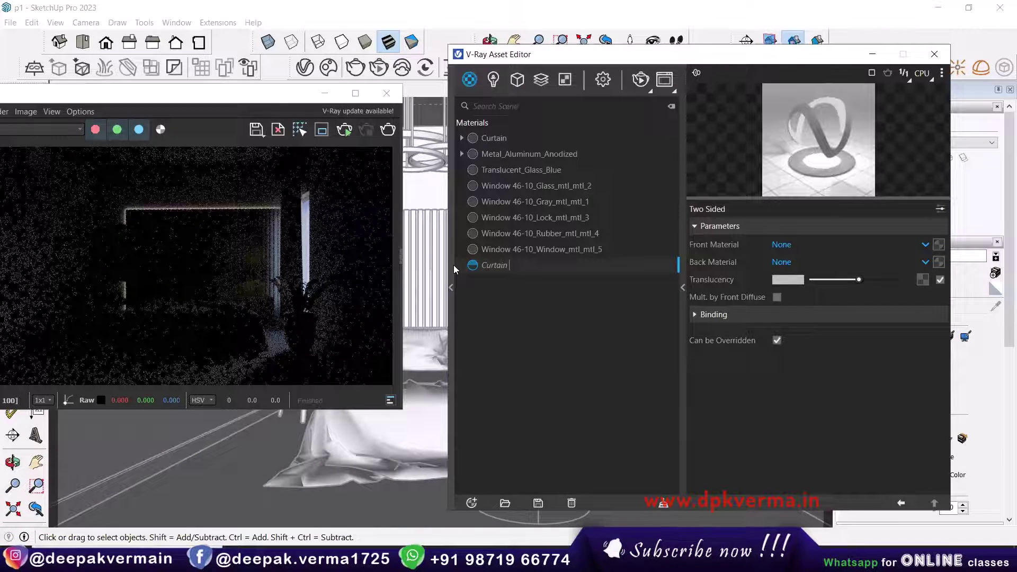
pyautogui.press('Return')
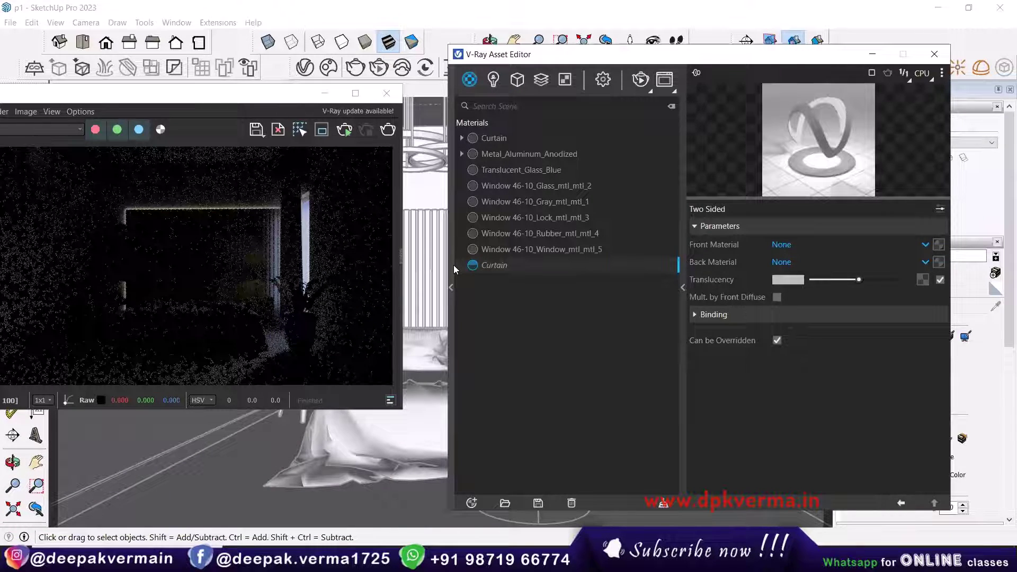
pyautogui.write('2 sided')
pyautogui.press('Return')
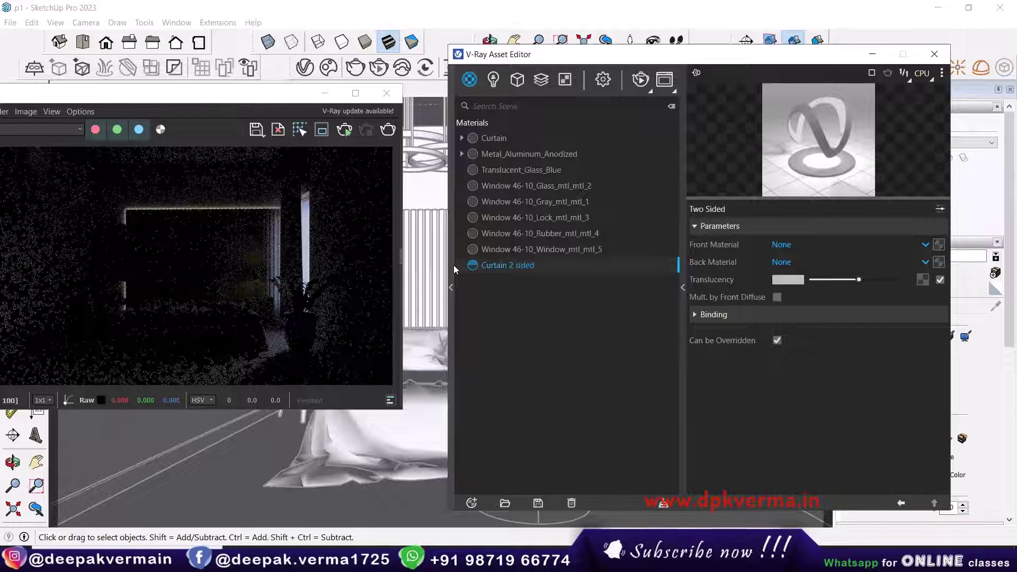
# Set Curtain as the front material of Curtain 2 sided and apply that two-sided material to the selected curtain geometry
pyautogui.click(784, 247)
pyautogui.click(783, 277)
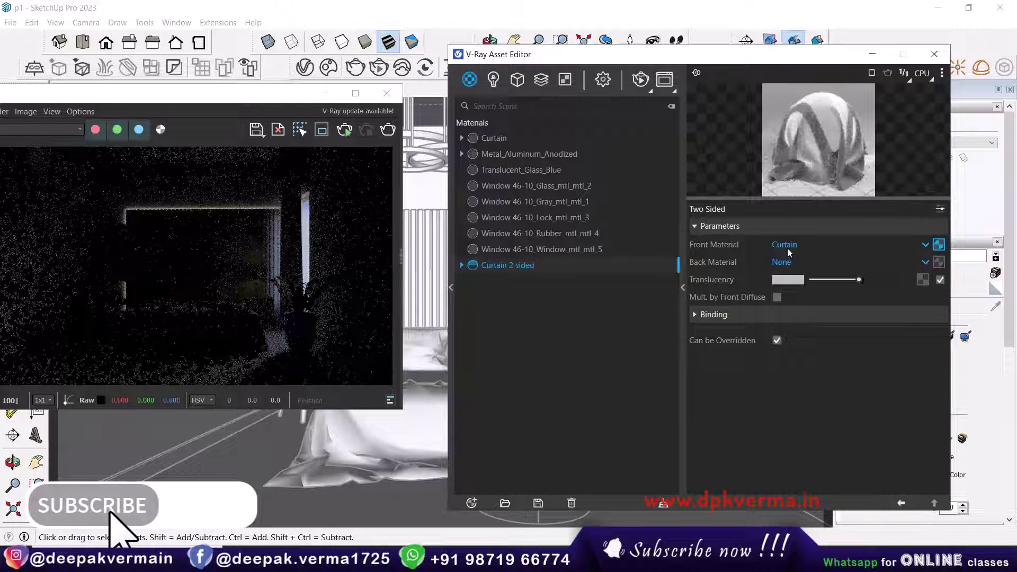
pyautogui.moveTo(598, 58); pyautogui.dragTo(587, 243)
pyautogui.rightClick(551, 442)
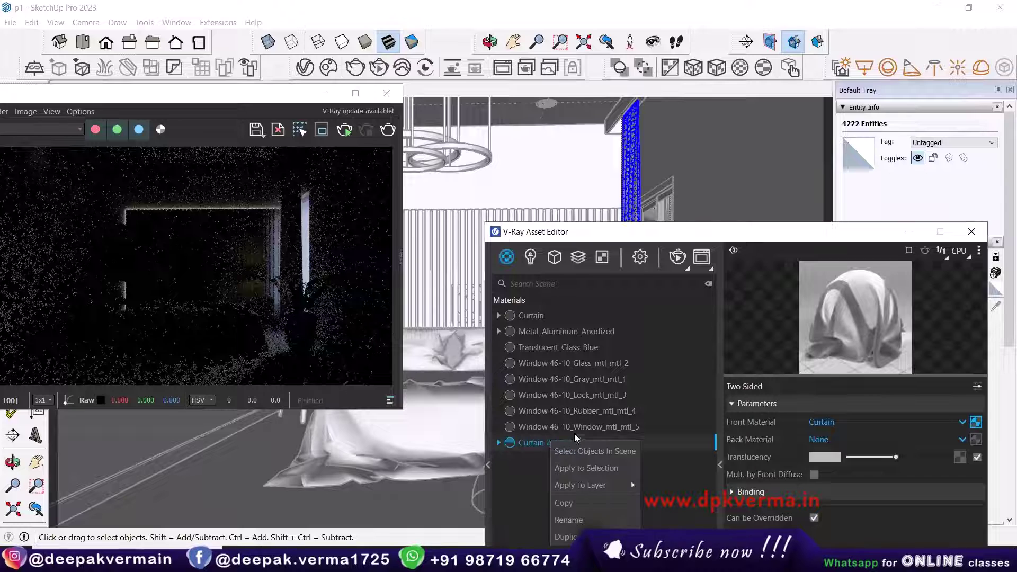
pyautogui.click(580, 469)
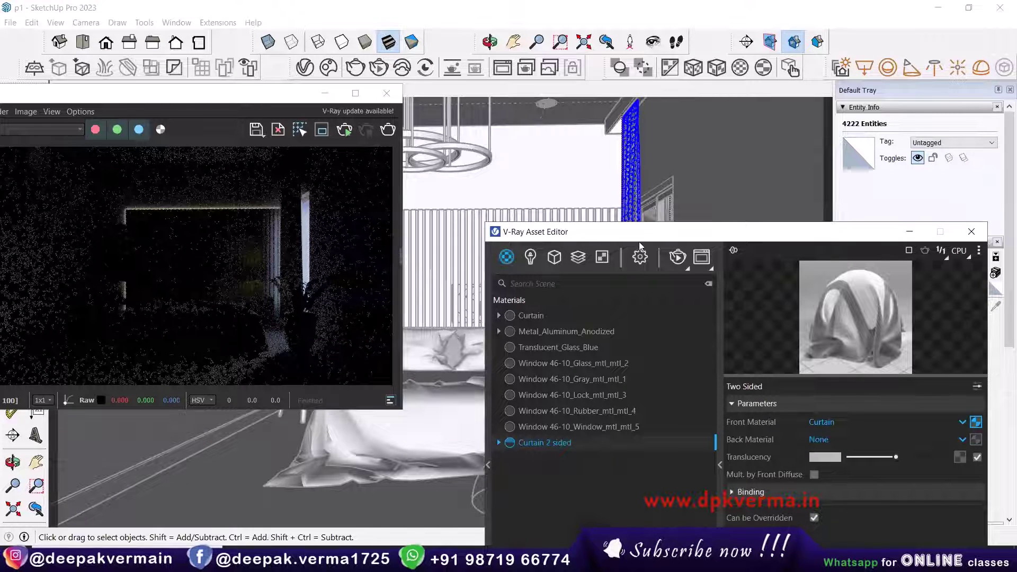
pyautogui.moveTo(638, 239); pyautogui.dragTo(597, 110)
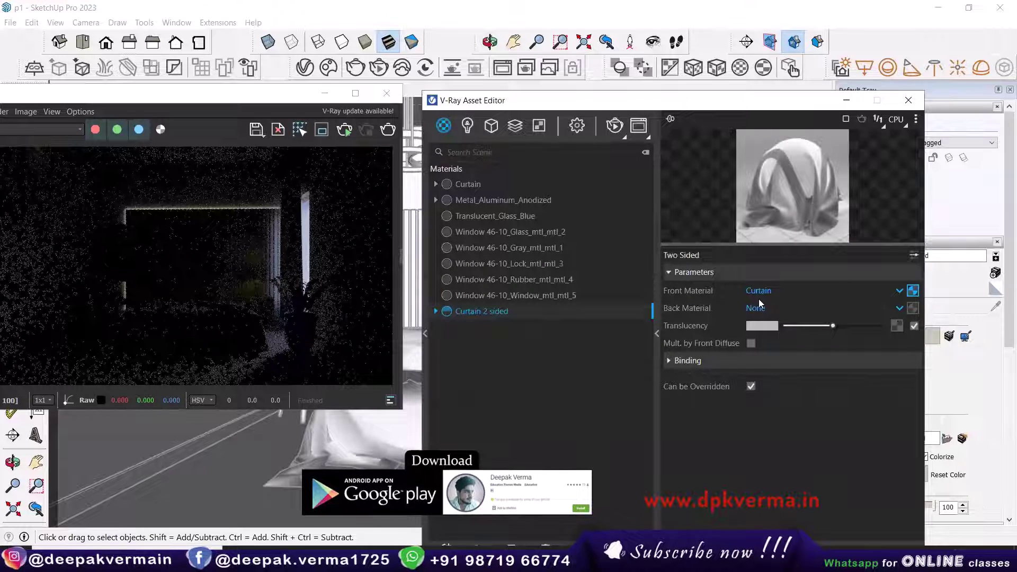
# Run a test render of the bedroom to check the light through the curtain, and stop it
pyautogui.click(344, 130)
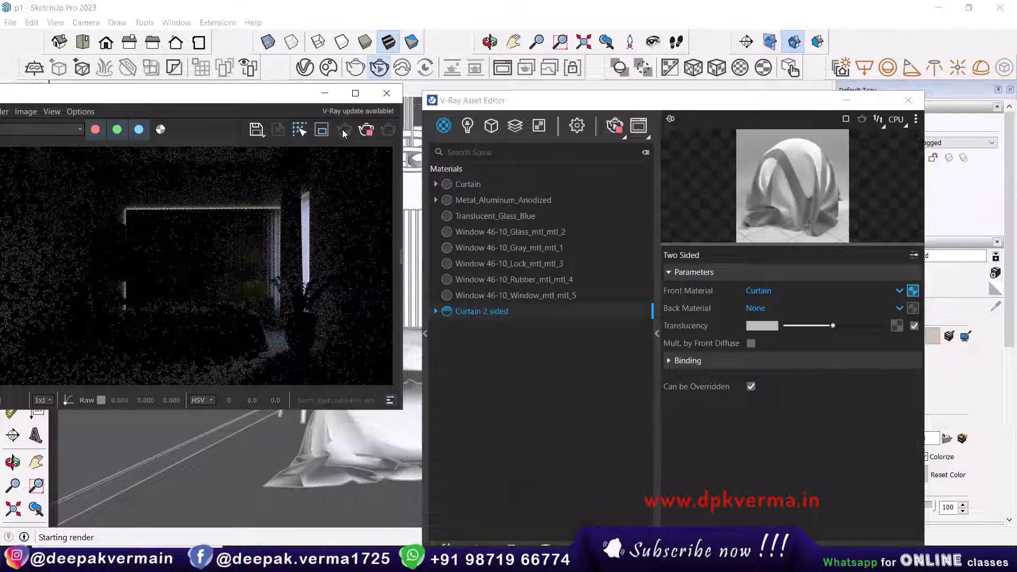
pyautogui.click(469, 107)
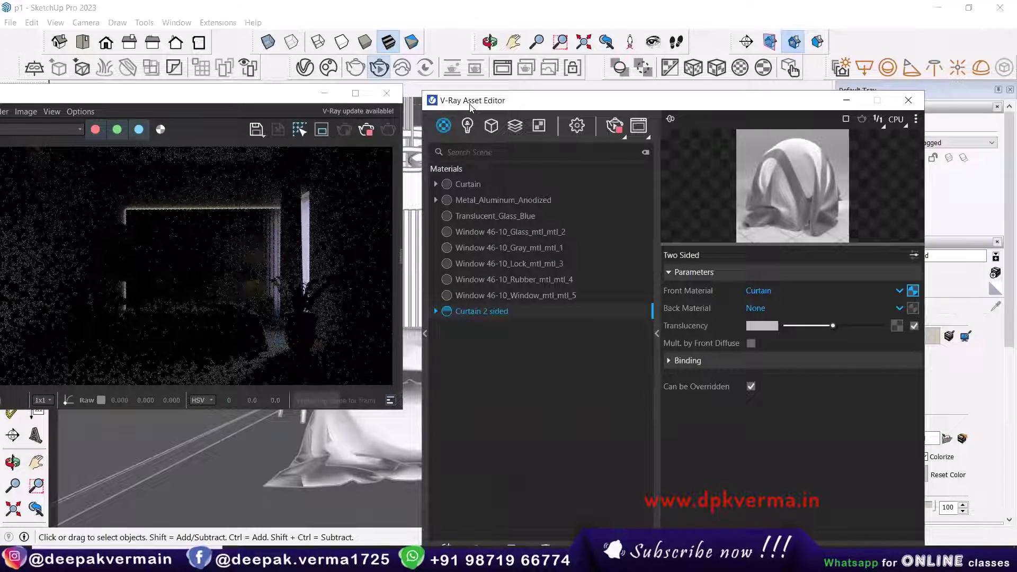
pyautogui.moveTo(471, 107); pyautogui.dragTo(505, 79)
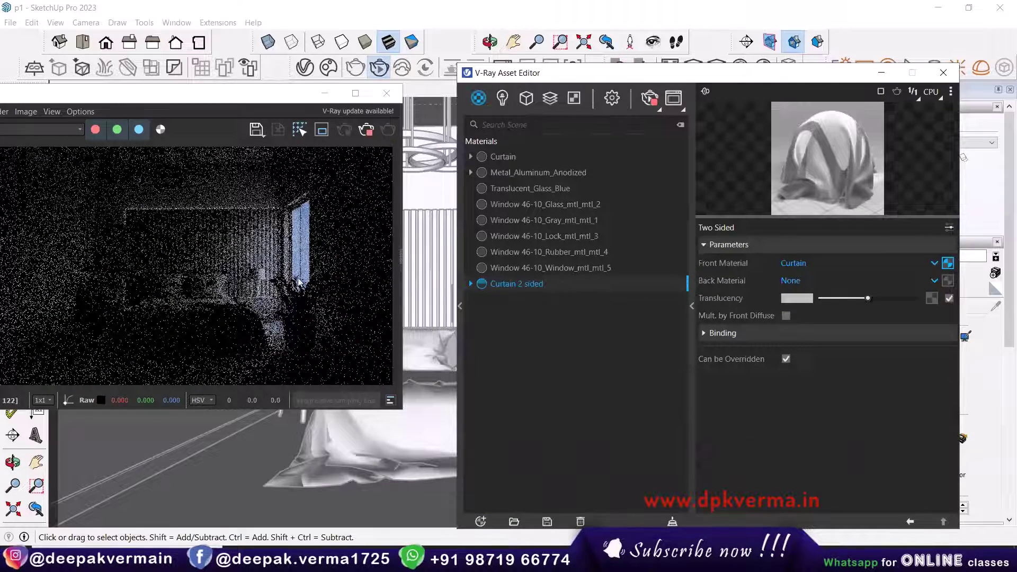
pyautogui.click(366, 130)
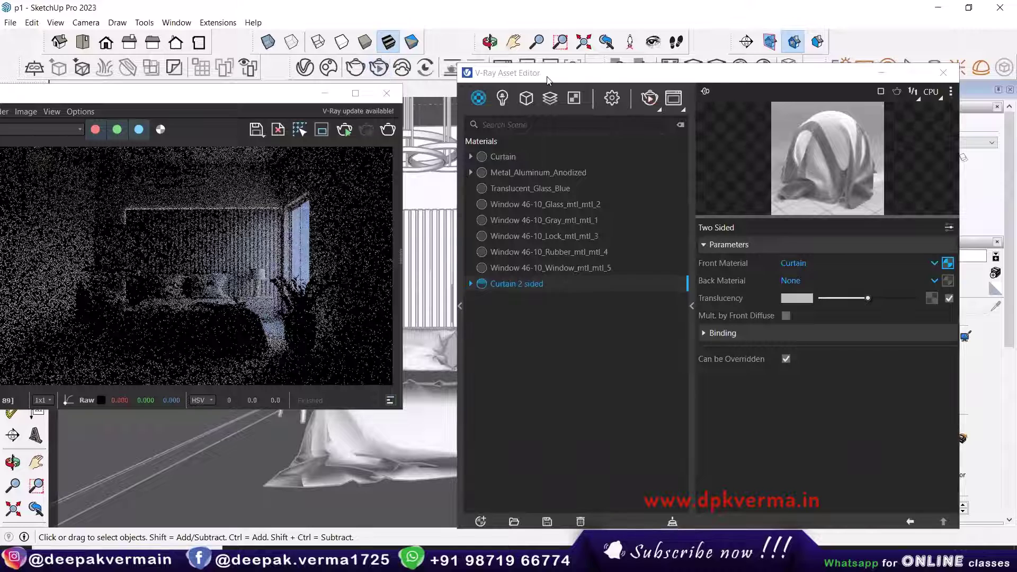
# Turn off Can Be Overridden for the Curtain and Curtain 2 sided materials and start a new test render
pyautogui.click(498, 158)
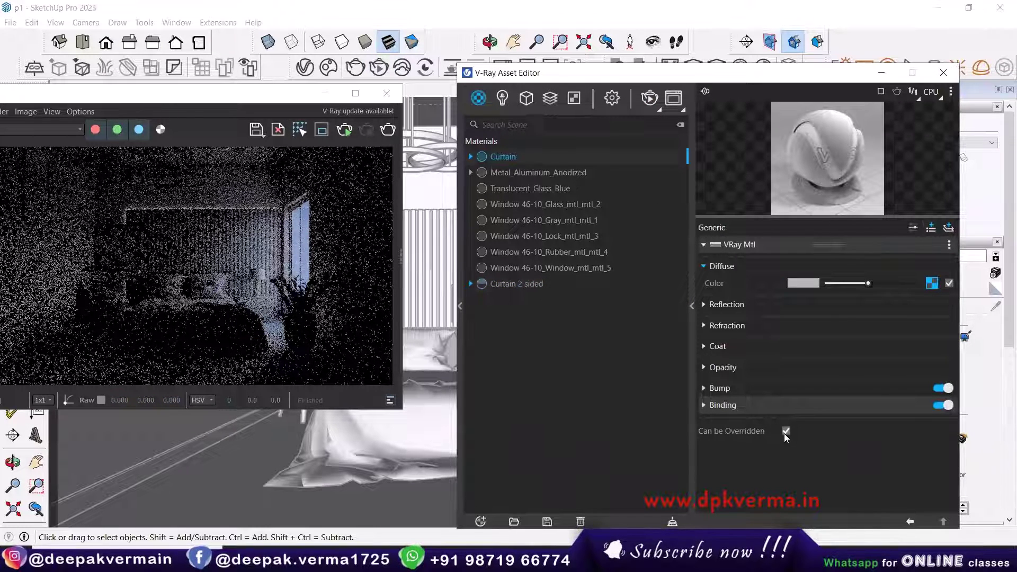
pyautogui.click(506, 286)
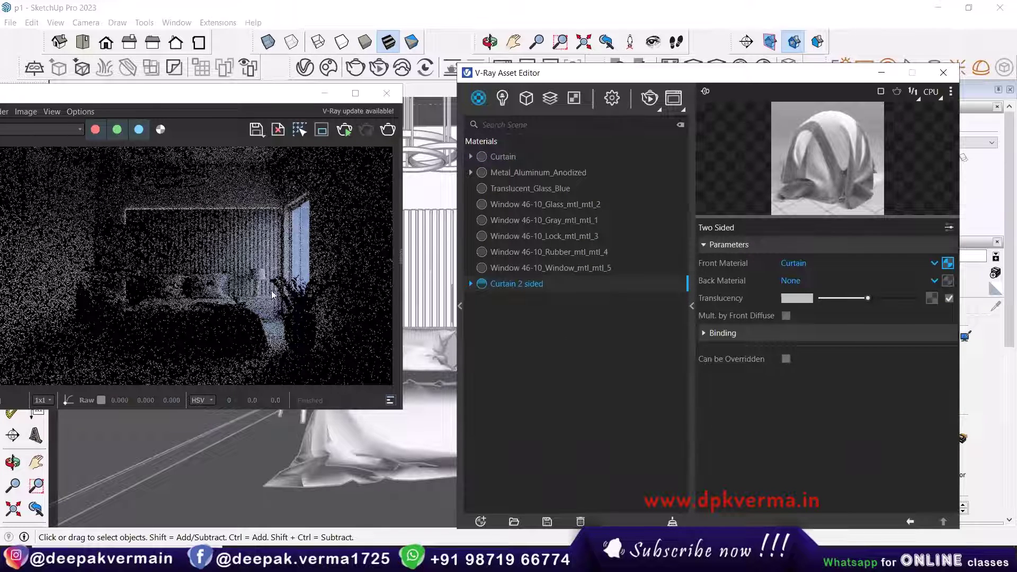
pyautogui.click(345, 129)
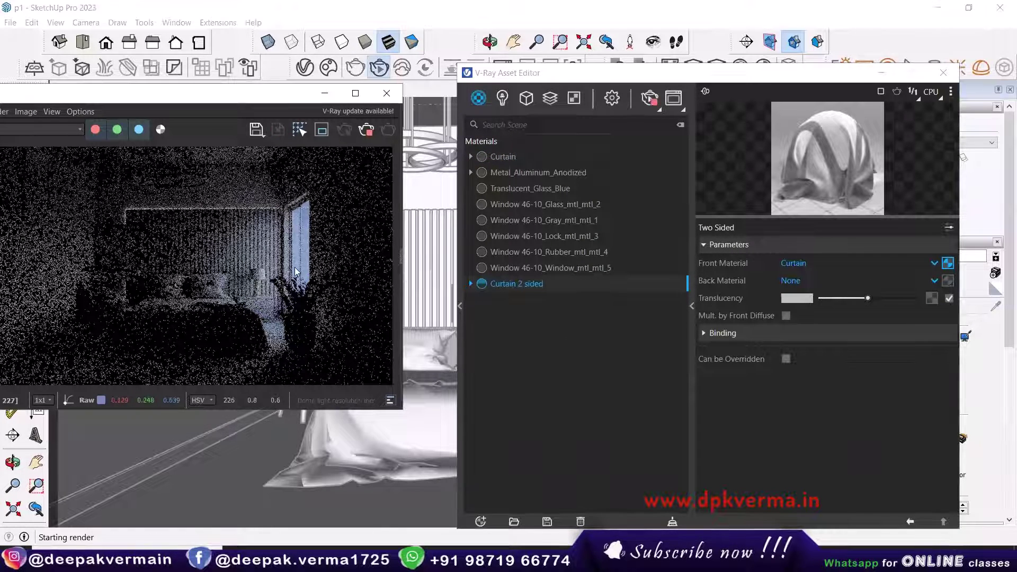
pyautogui.click(612, 98)
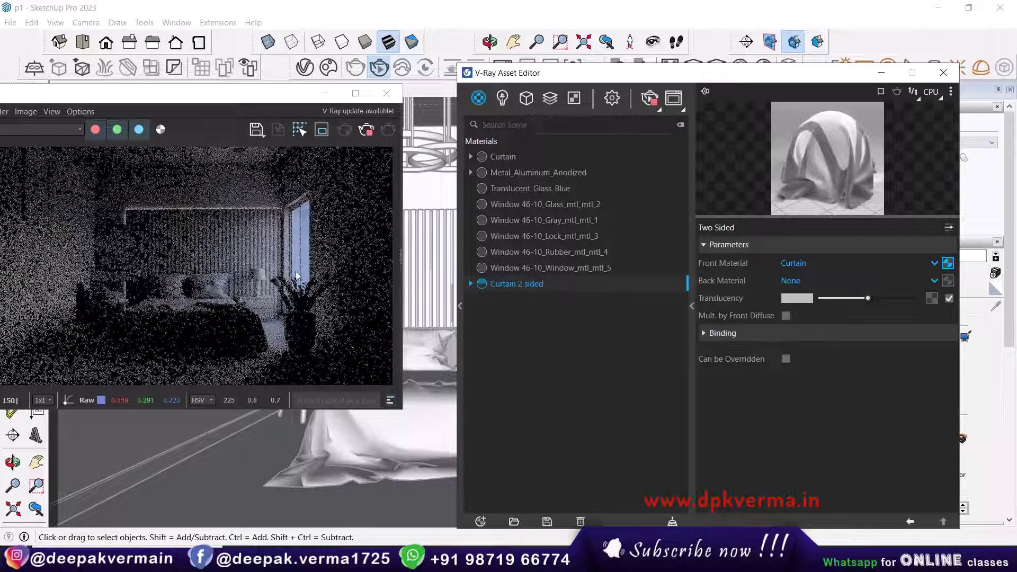
# Close the Asset Editor, check the bedroom render in the reopened frame buffer, stop rendering and close the frame buffer
pyautogui.click(386, 93)
pyautogui.click(941, 78)
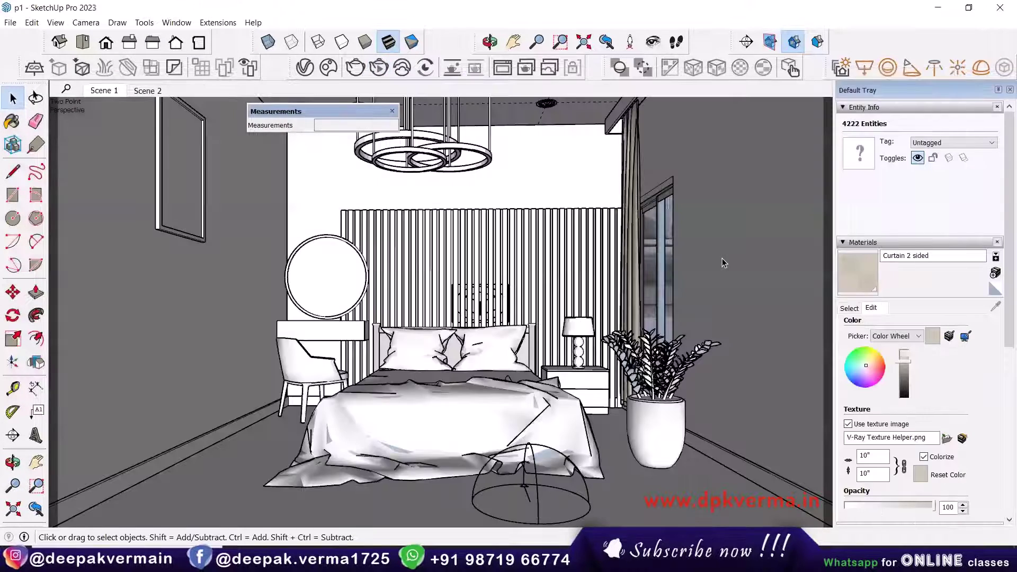
pyautogui.click(502, 67)
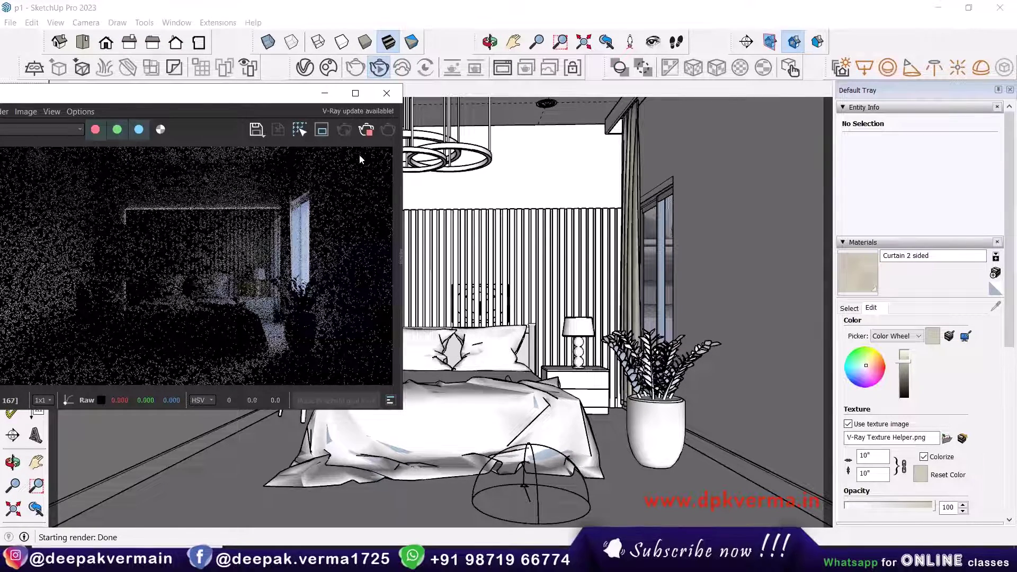
pyautogui.click(366, 130)
pyautogui.click(389, 99)
# From the Scene 2 exterior view, draw a V-Ray rectangle light across the window frame from one corner to the diagonally opposite corner
pyautogui.click(147, 90)
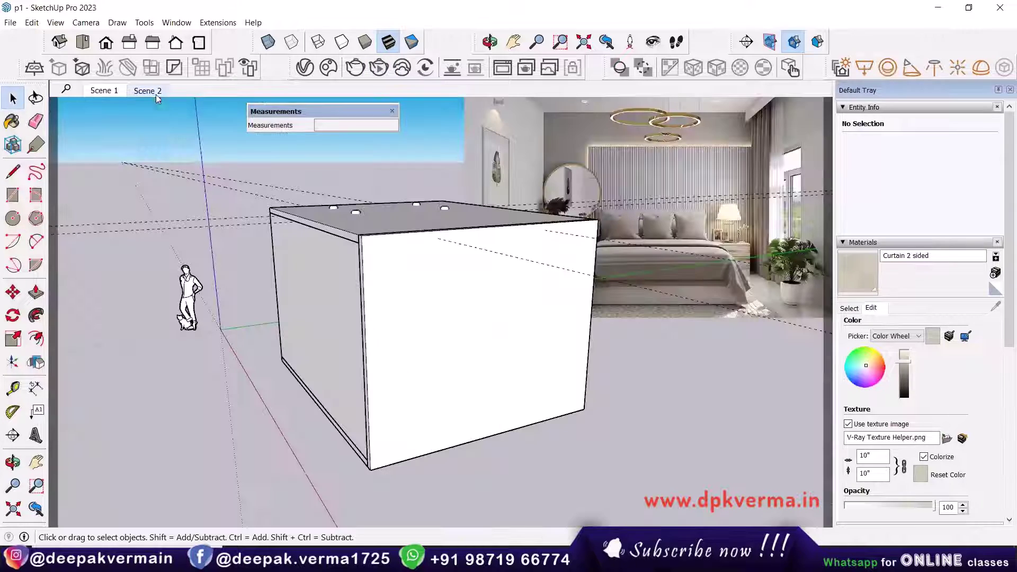
pyautogui.moveTo(495, 256); pyautogui.dragTo(494, 303, button='middle')
pyautogui.scroll(5, 495, 303)
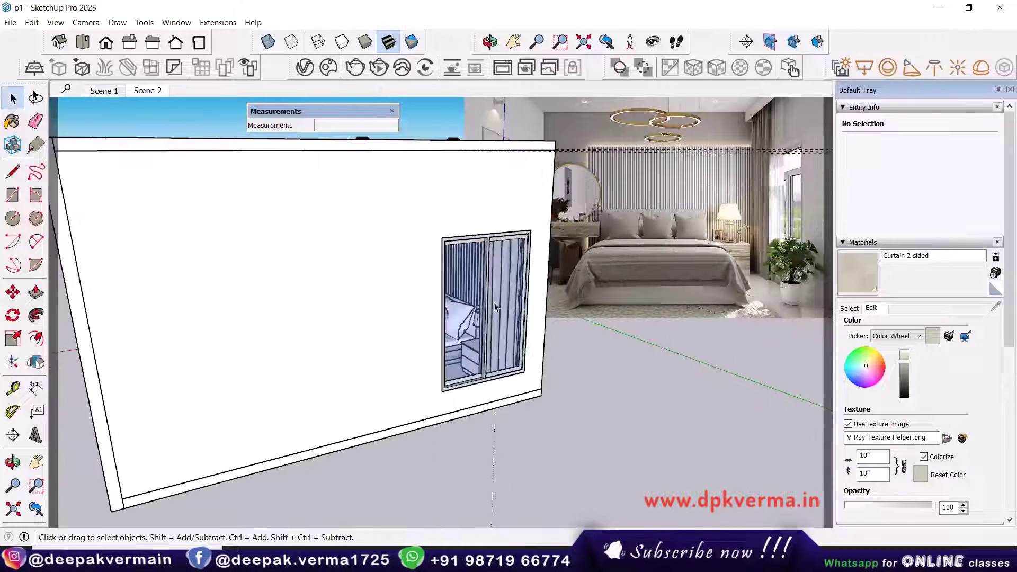
pyautogui.click(864, 67)
pyautogui.scroll(3, 480, 234)
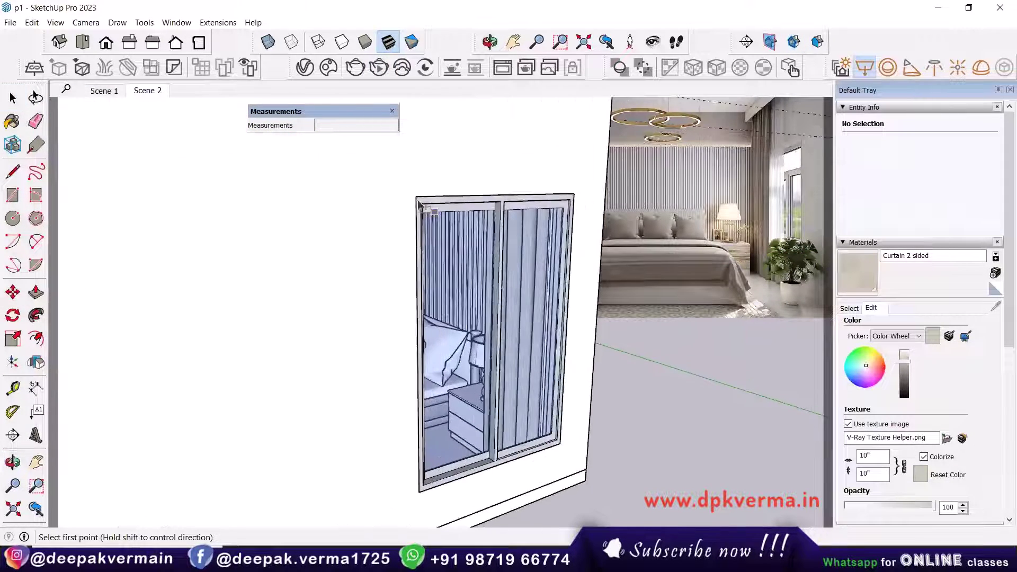
pyautogui.click(417, 197)
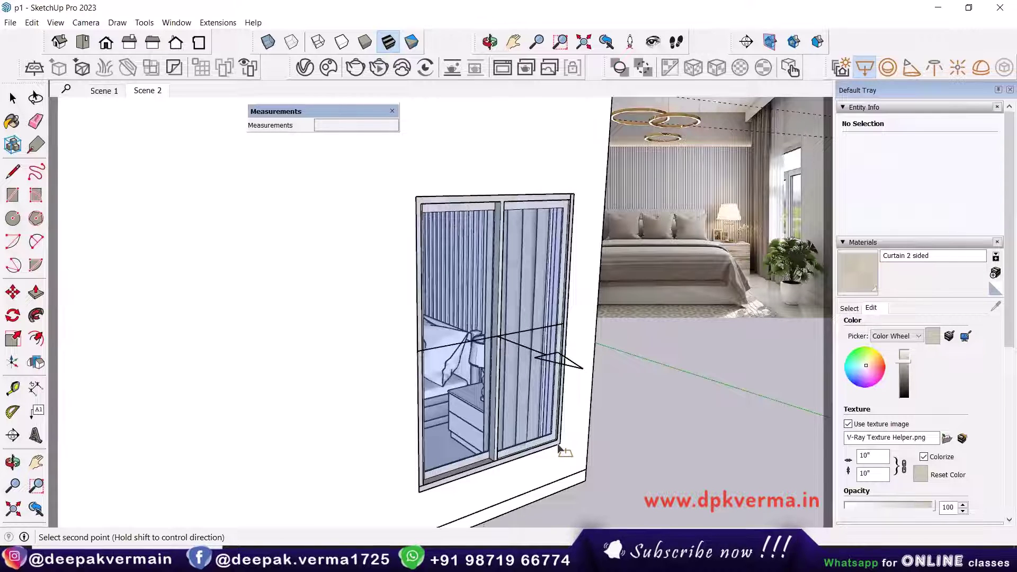
pyautogui.scroll(3, 559, 448)
pyautogui.click(559, 442)
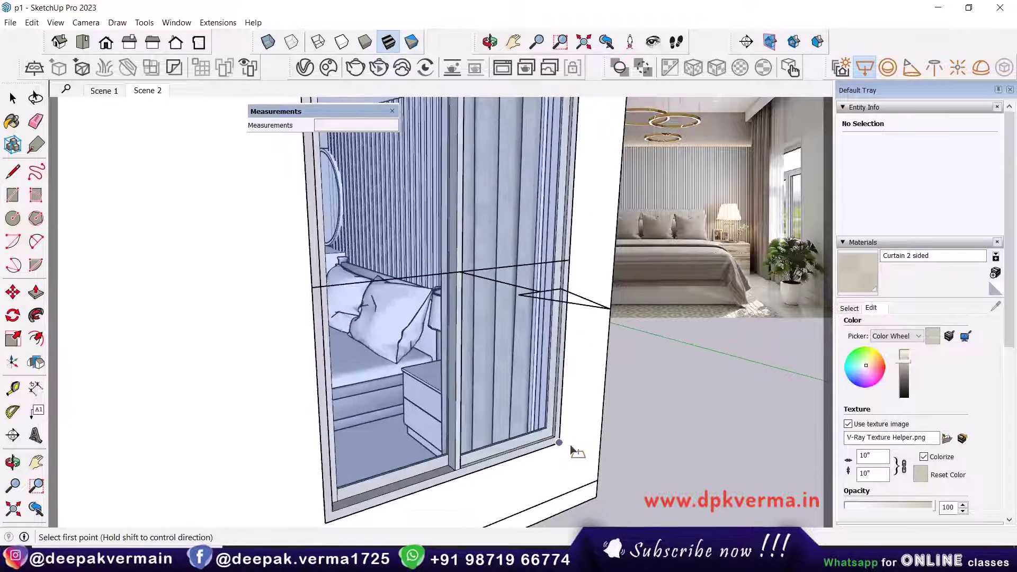
pyautogui.scroll(-3, 570, 444)
pyautogui.press('space')
# Flip the new window rectangle light so that its direction points into the bedroom
pyautogui.click(586, 358)
pyautogui.moveTo(585, 358); pyautogui.dragTo(588, 381, button='middle')
pyautogui.click(588, 382)
pyautogui.click(35, 362)
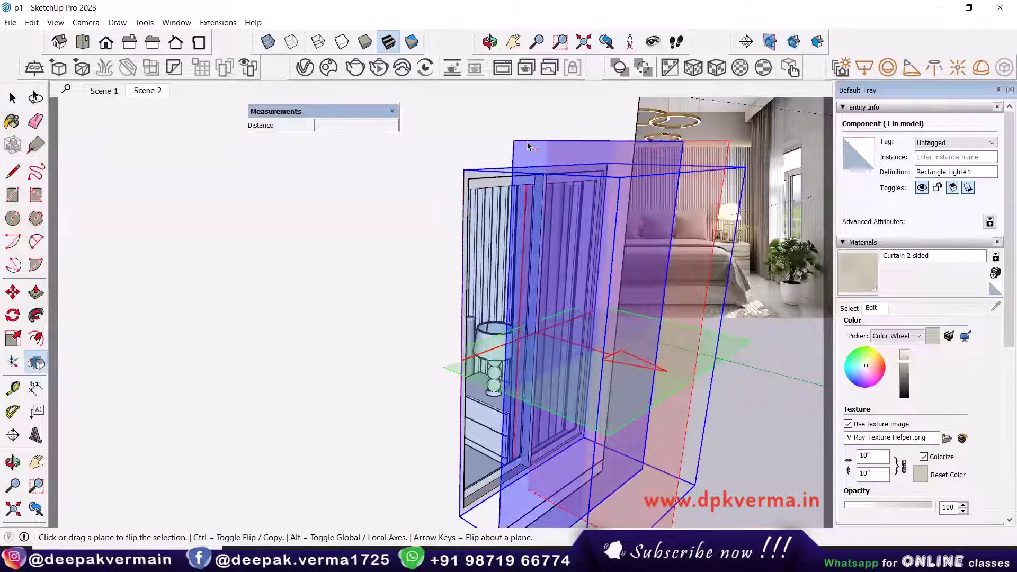
pyautogui.click(642, 405)
pyautogui.click(645, 399)
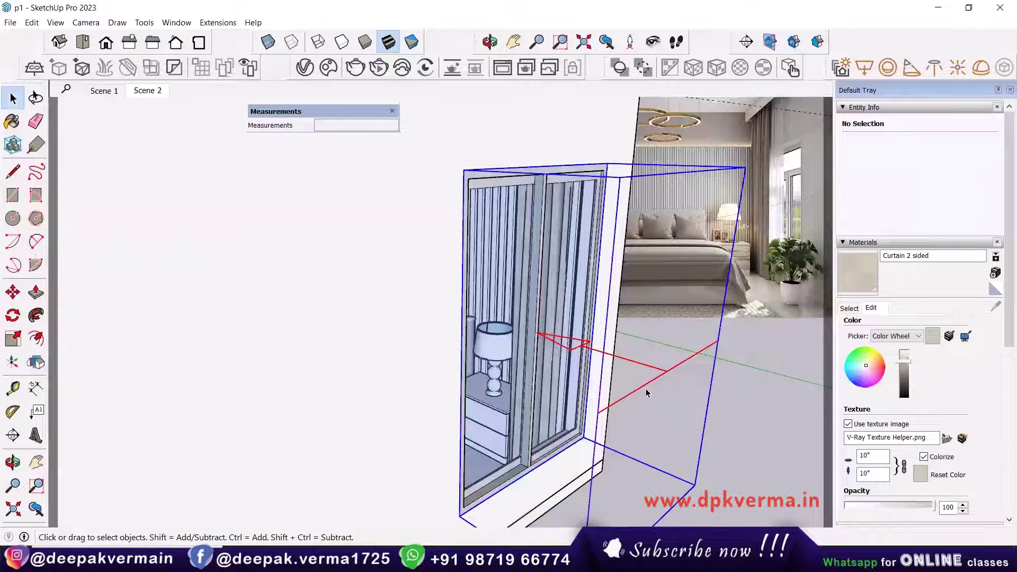
# Move the flipped rectangle light by its lower corner back onto the matching corner of the window frame
pyautogui.scroll(-2, 646, 393)
pyautogui.click(608, 442)
pyautogui.press('m')
pyautogui.click(608, 436)
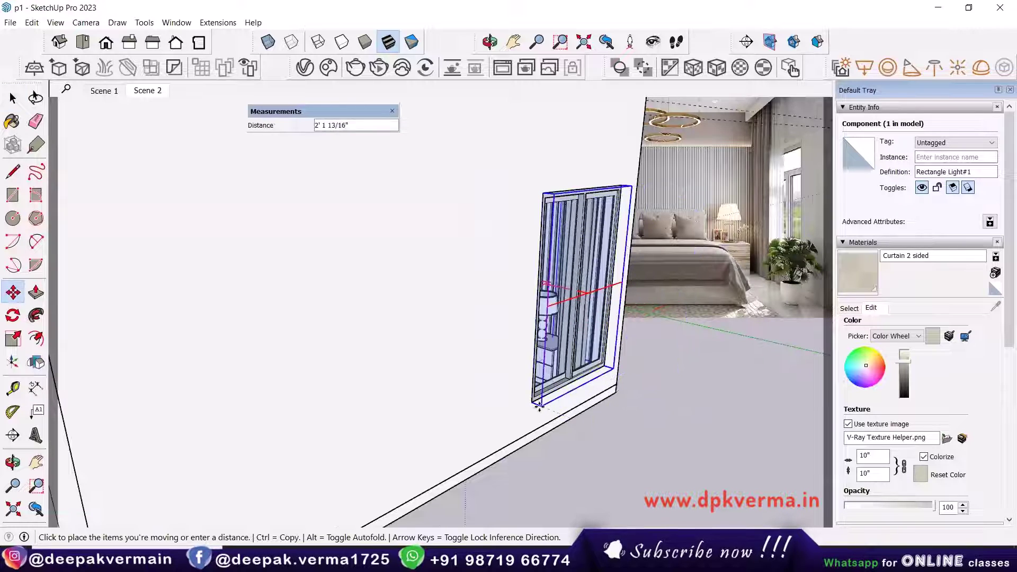
pyautogui.click(540, 407)
pyautogui.press('space')
pyautogui.scroll(2, 562, 305)
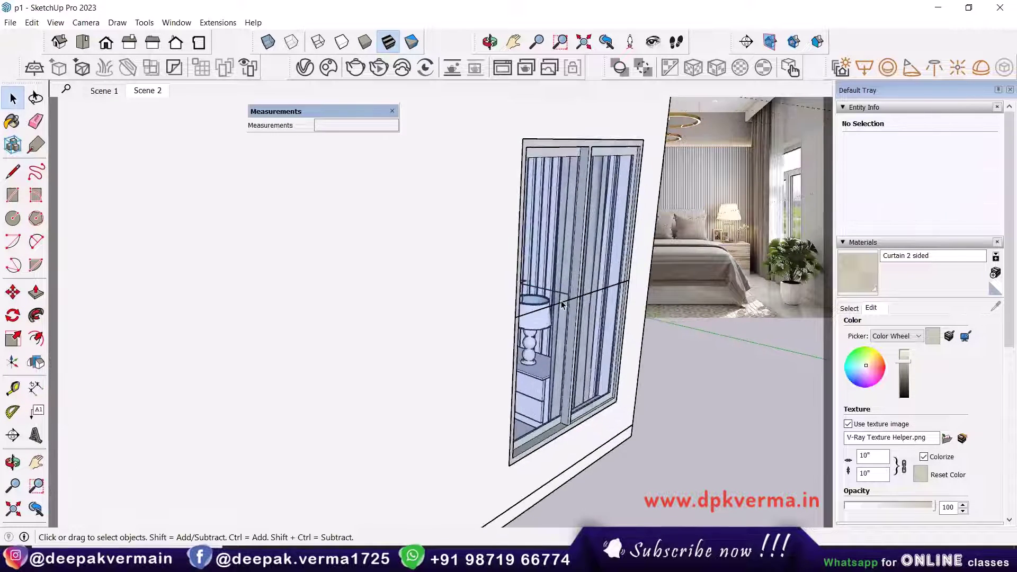
# Make the window rectangle light, Rectangle Light#1, invisible and set its intensity to 50
pyautogui.click(562, 305)
pyautogui.moveTo(495, 236); pyautogui.dragTo(325, 99, button='middle')
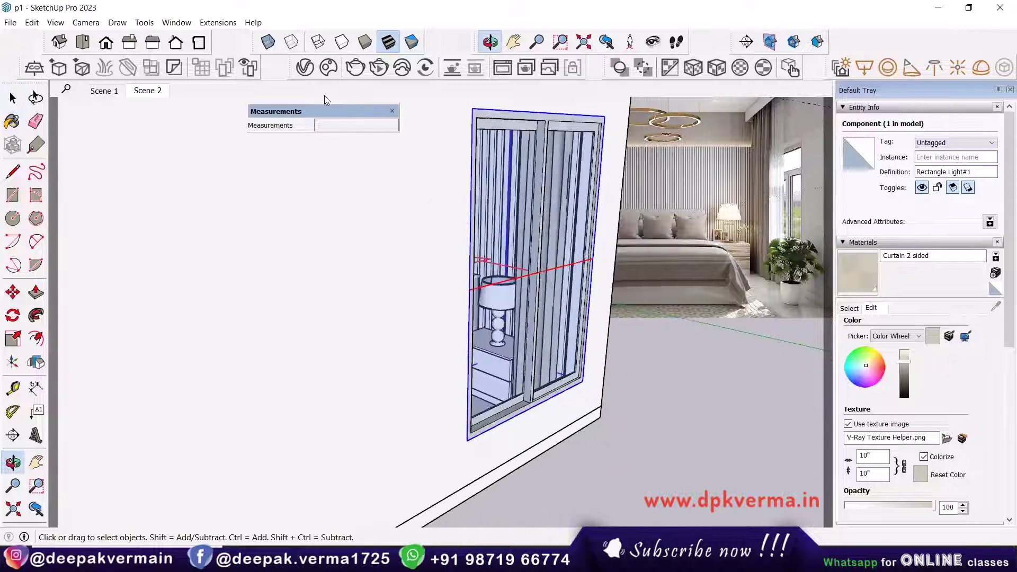
pyautogui.click(305, 67)
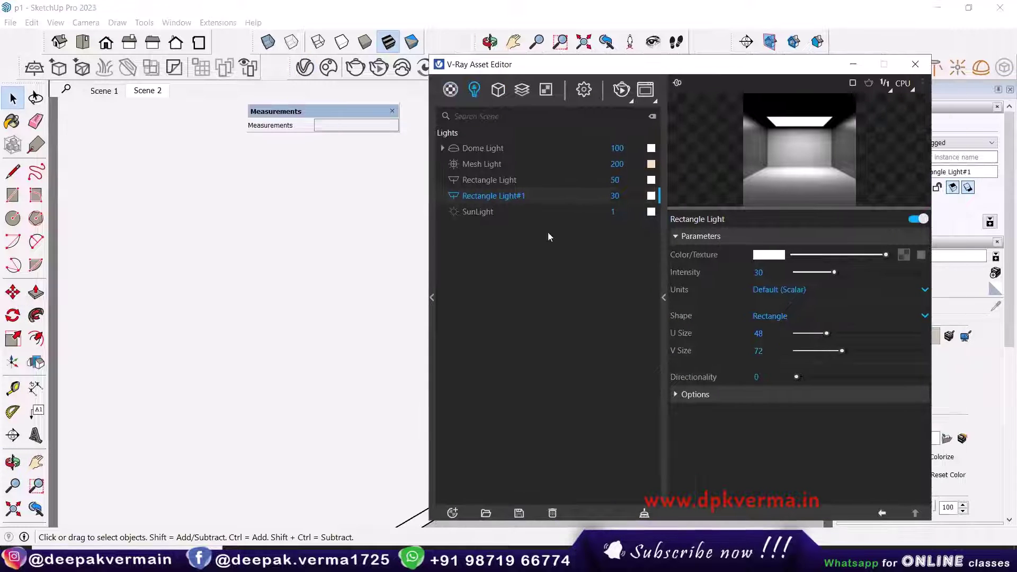
pyautogui.click(686, 395)
pyautogui.click(759, 414)
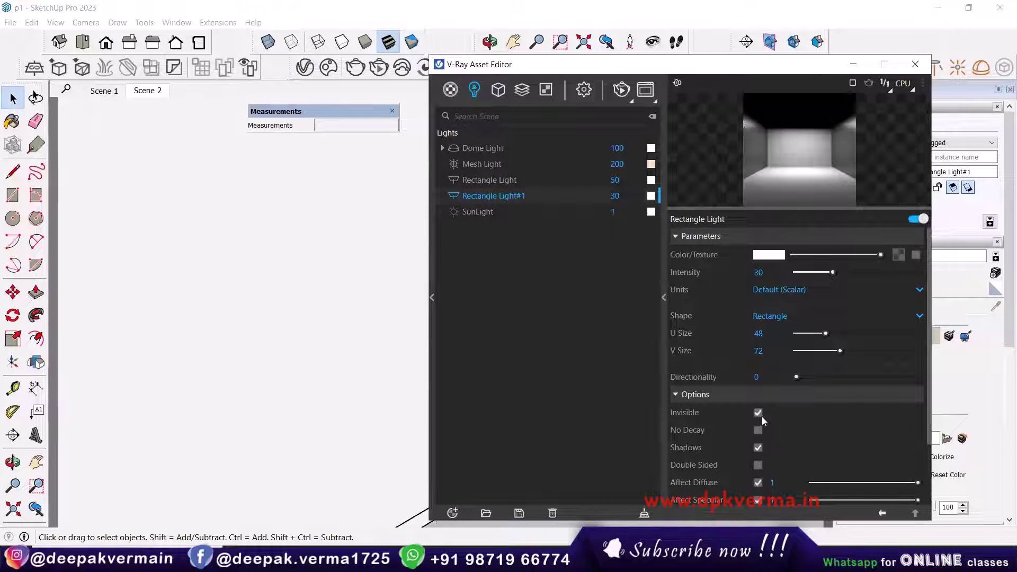
pyautogui.moveTo(537, 64); pyautogui.dragTo(510, 65)
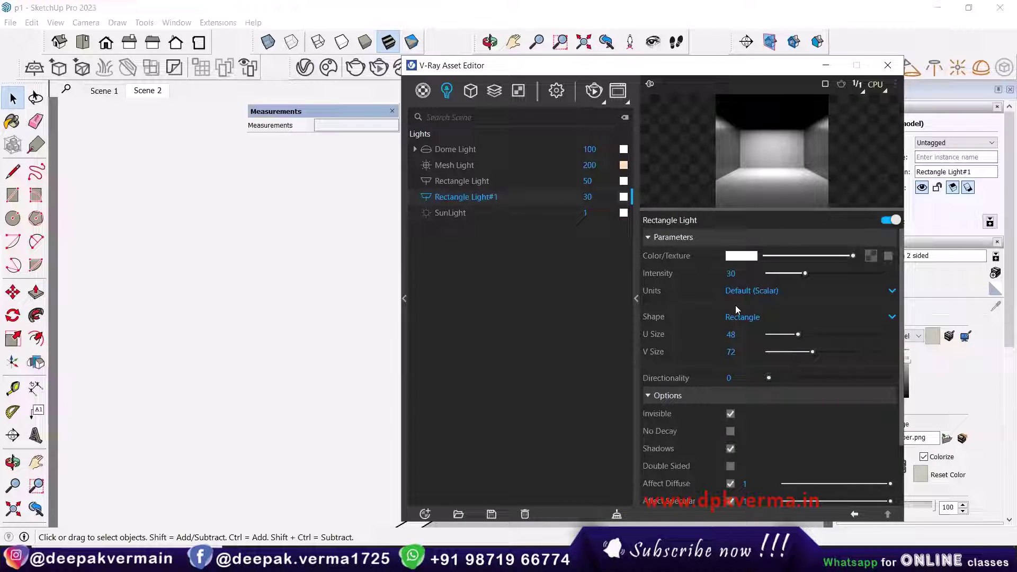
pyautogui.click(727, 274)
pyautogui.write('50')
pyautogui.press('Return')
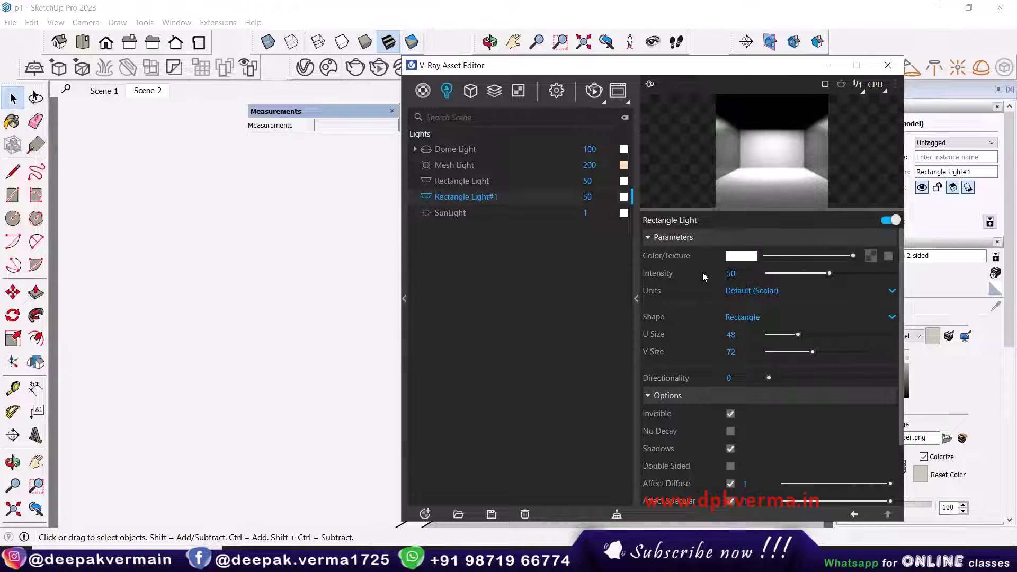
# Return to Scene 1, run an interactive test render of the bedroom and stop it
pyautogui.click(899, 65)
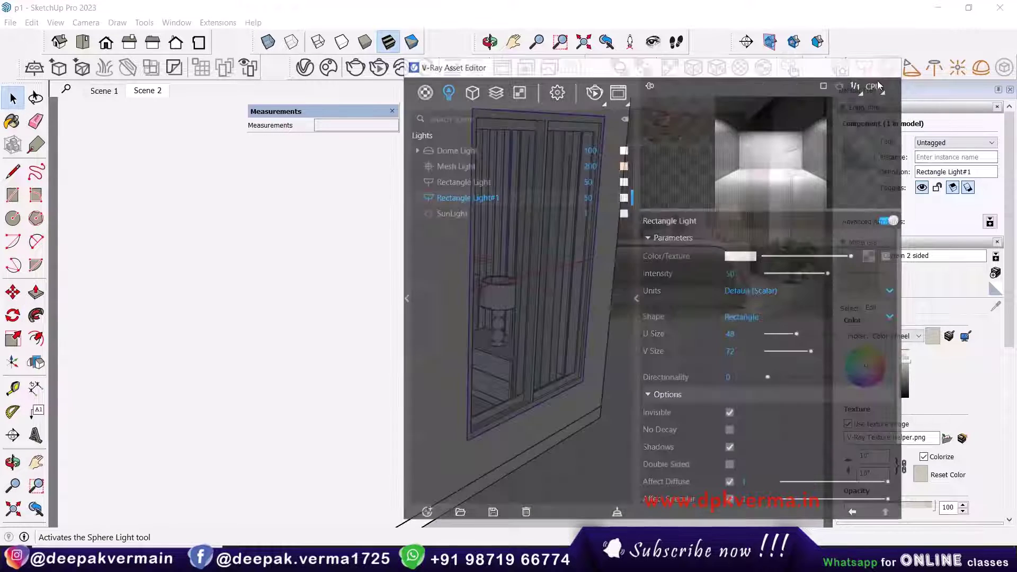
pyautogui.click(108, 92)
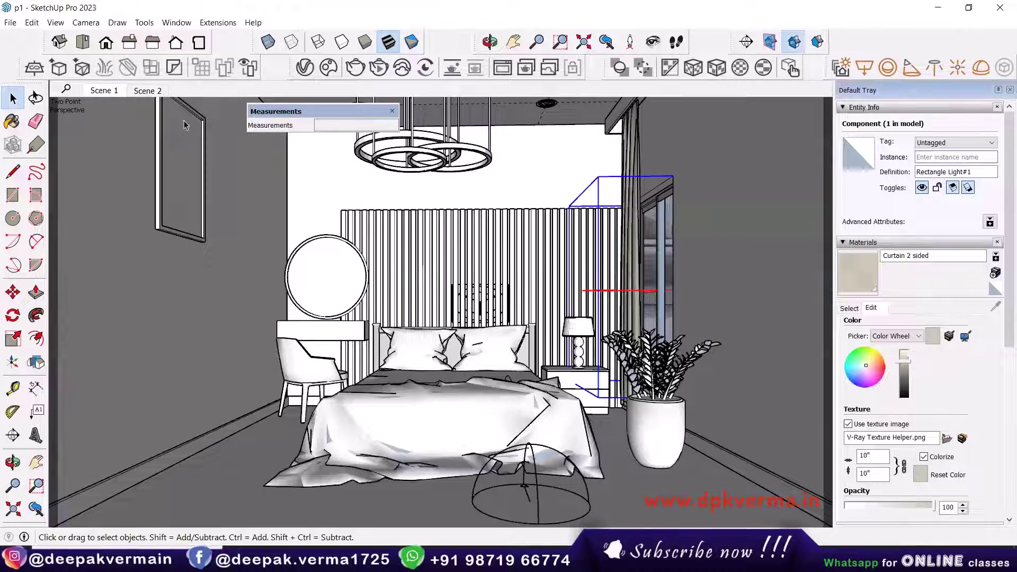
pyautogui.click(377, 68)
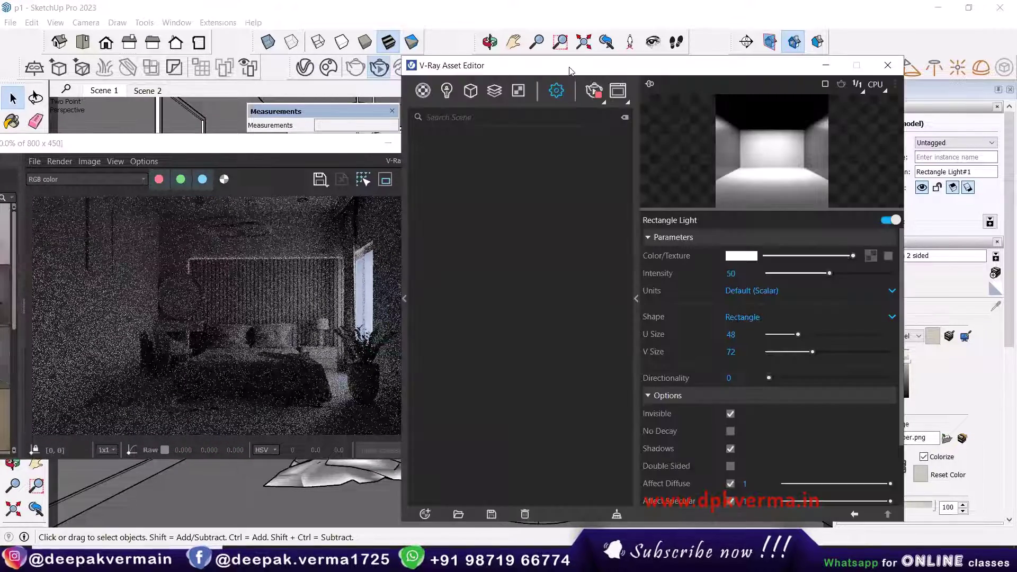
pyautogui.click(588, 89)
pyautogui.click(626, 92)
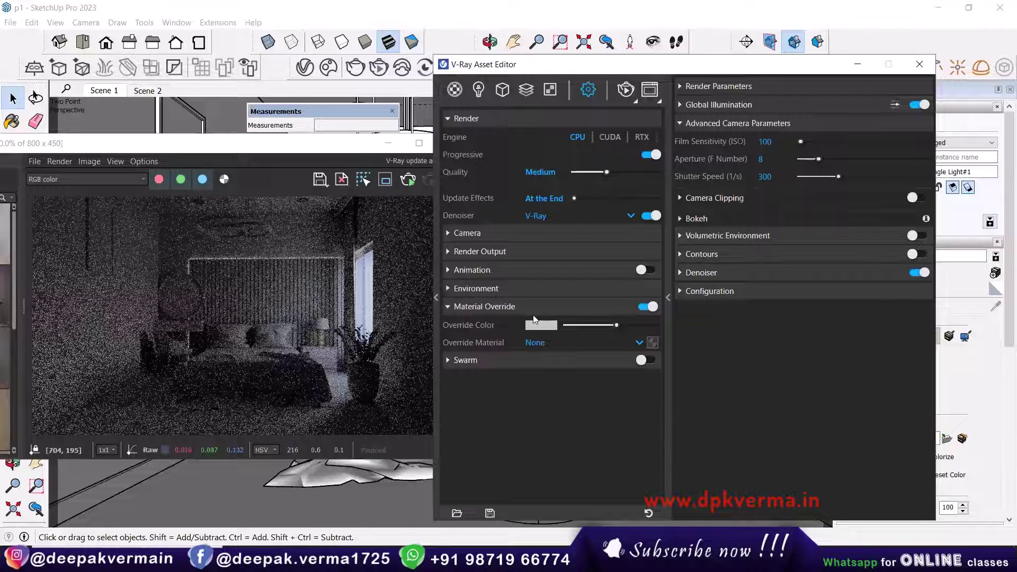
pyautogui.click(512, 309)
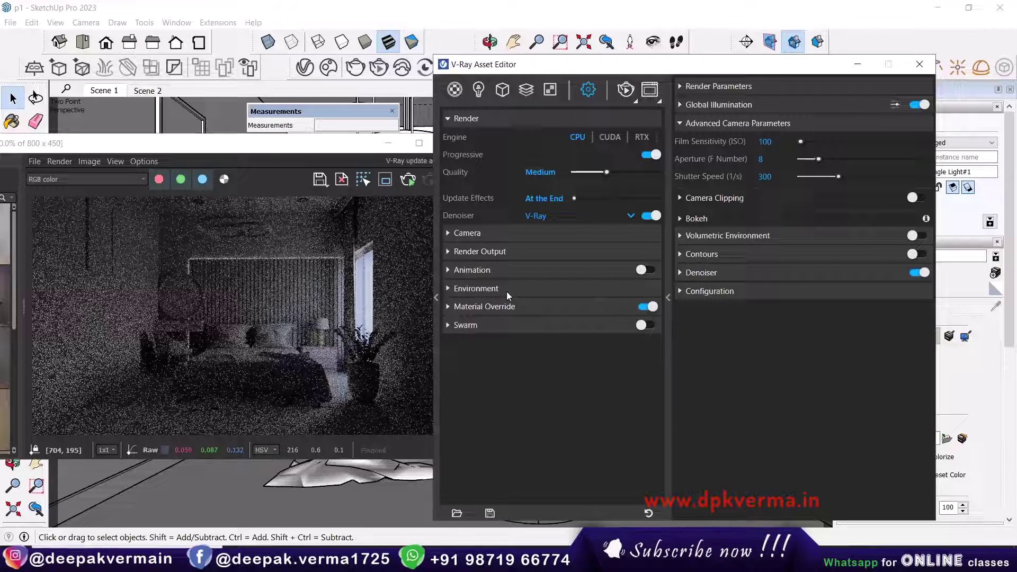
pyautogui.click(496, 257)
pyautogui.click(498, 252)
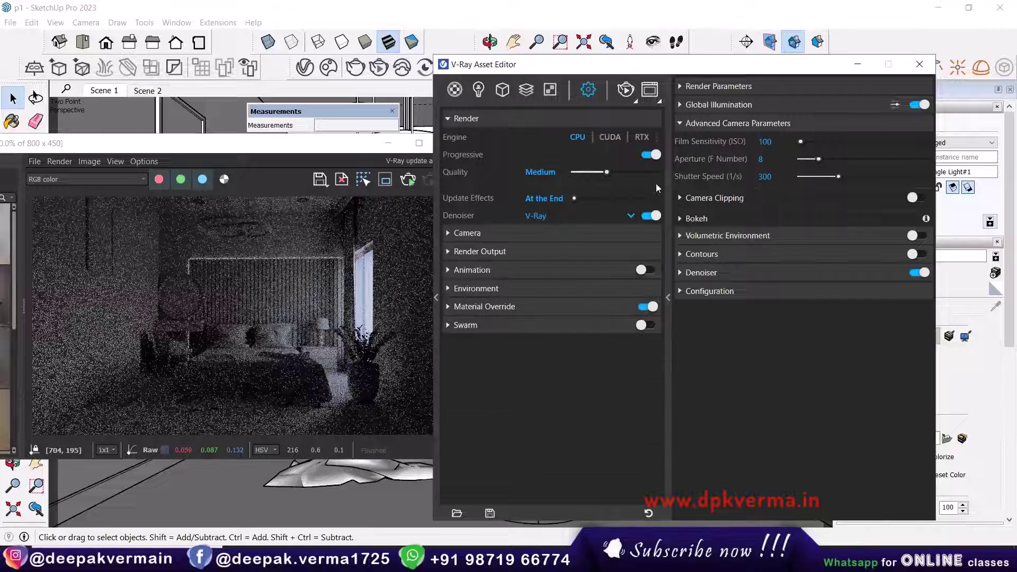
pyautogui.click(726, 86)
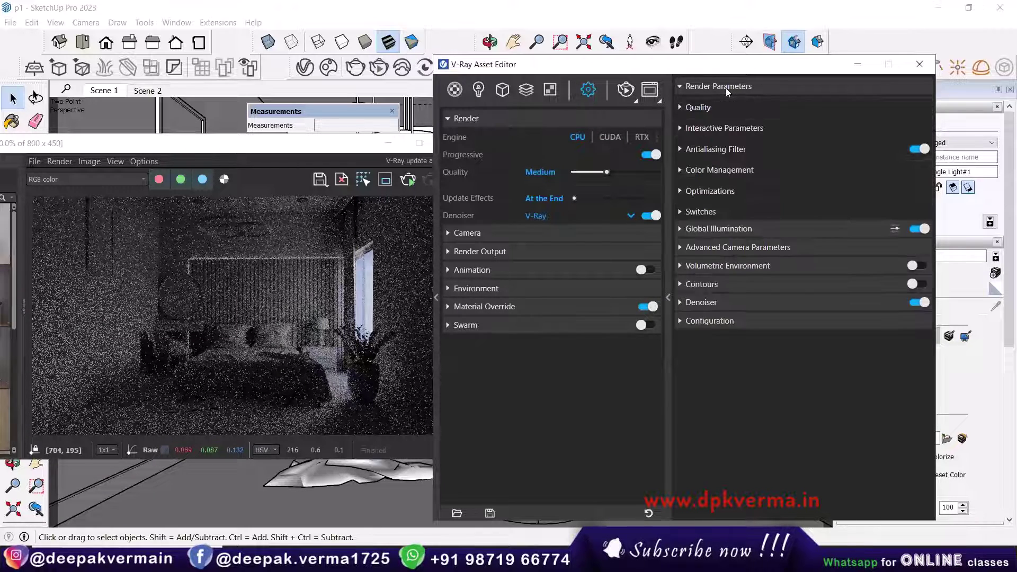
pyautogui.click(726, 87)
# Raise the Translucency of the Curtain 2 sided material to a lighter grey and restart the interactive render
pyautogui.moveTo(325, 139); pyautogui.dragTo(525, 116)
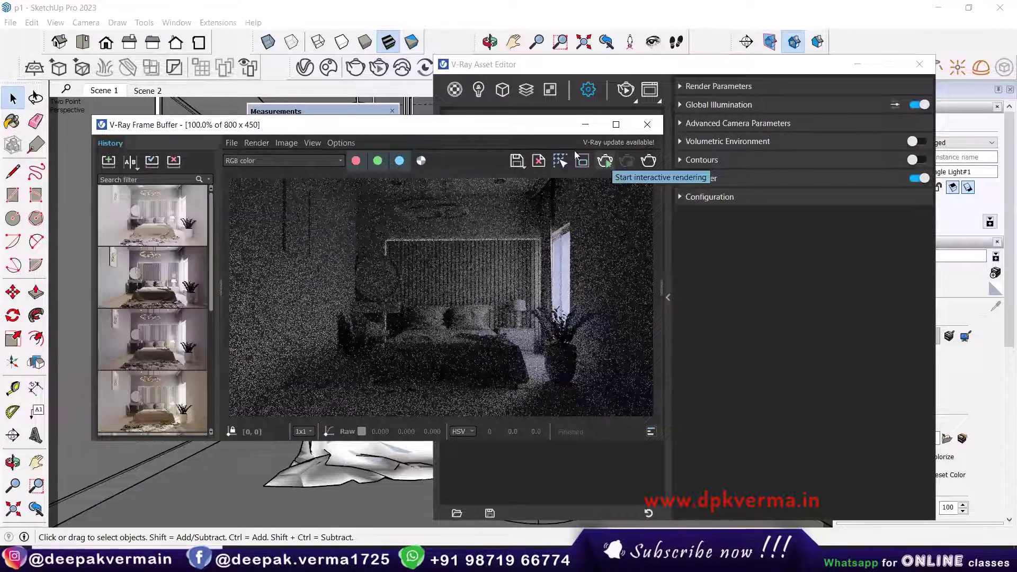
pyautogui.moveTo(514, 126); pyautogui.dragTo(507, 131)
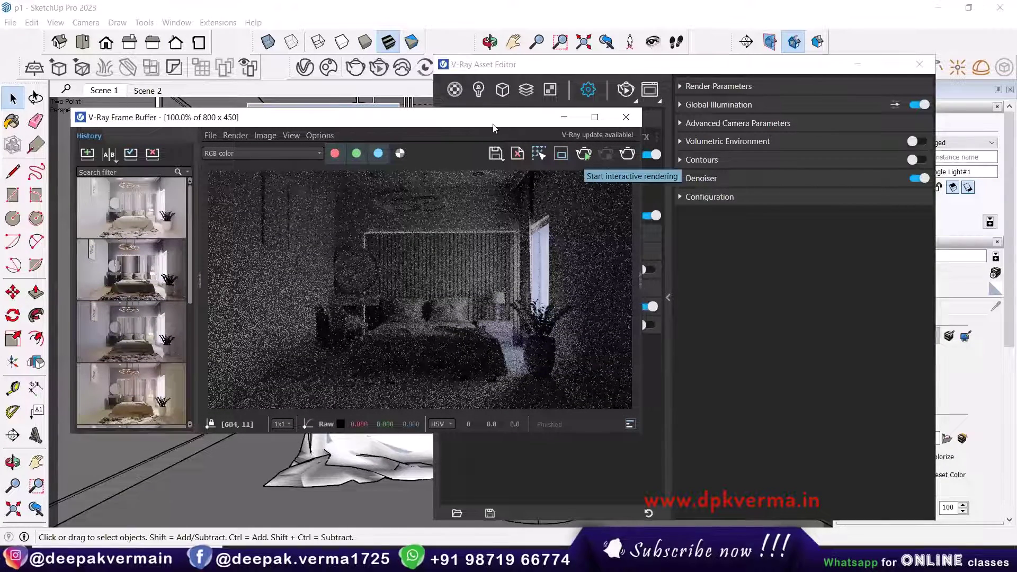
pyautogui.moveTo(424, 117); pyautogui.dragTo(357, 117)
pyautogui.moveTo(529, 64); pyautogui.dragTo(649, 85)
pyautogui.click(592, 110)
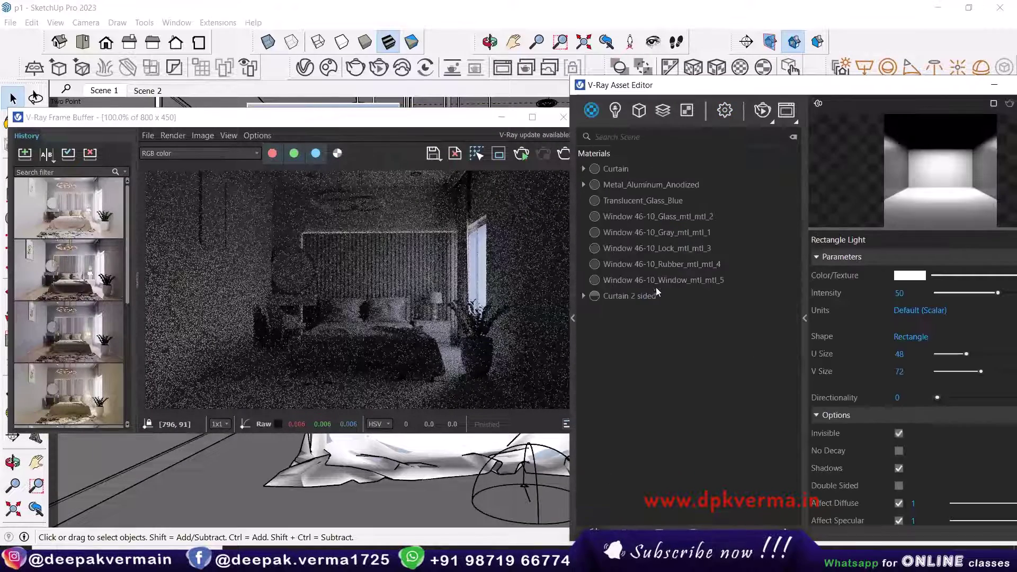
pyautogui.moveTo(740, 92); pyautogui.dragTo(666, 75)
pyautogui.moveTo(377, 121); pyautogui.dragTo(262, 105)
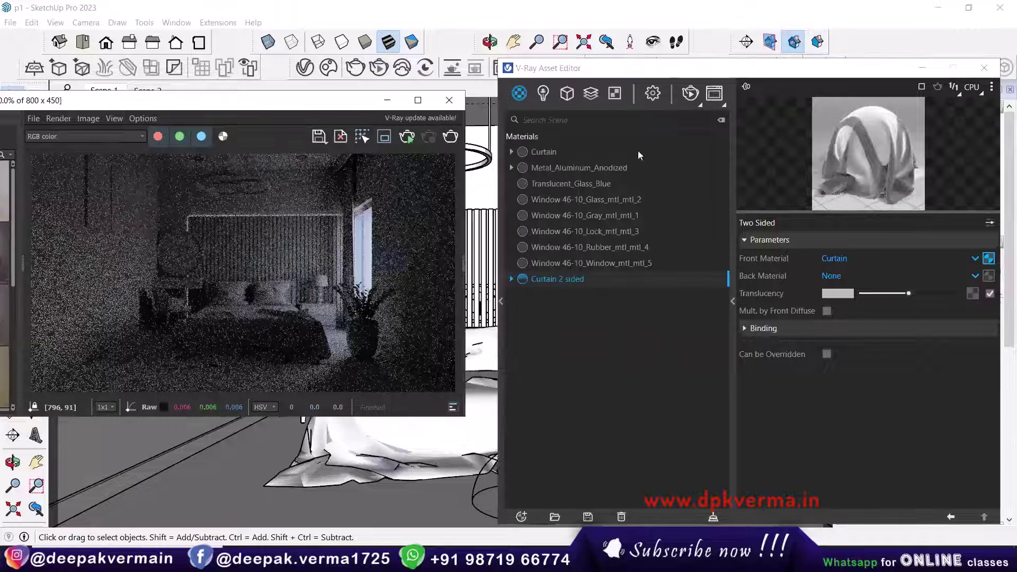
pyautogui.moveTo(789, 77); pyautogui.dragTo(756, 75)
pyautogui.moveTo(874, 293); pyautogui.dragTo(895, 300)
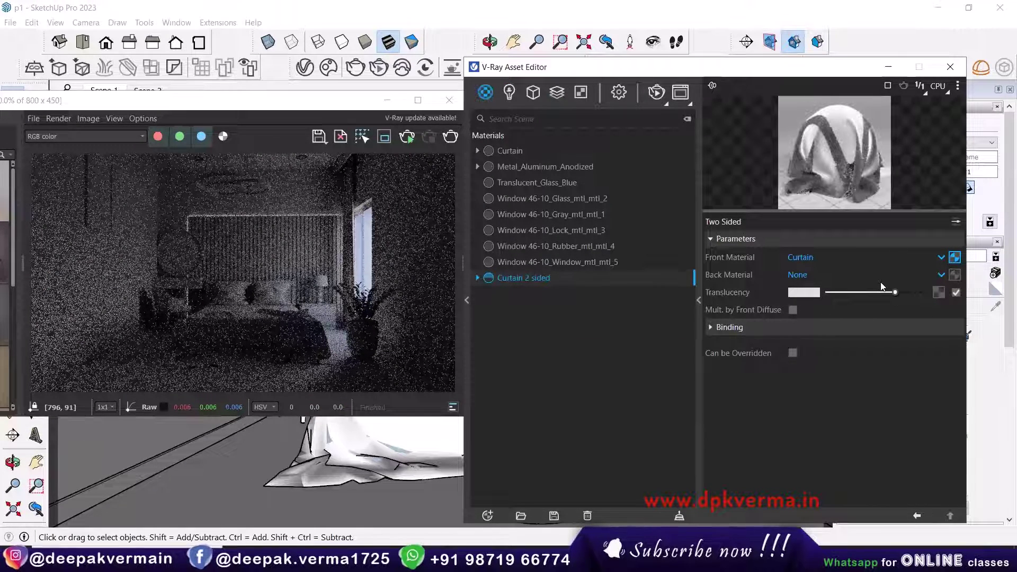
pyautogui.click(407, 138)
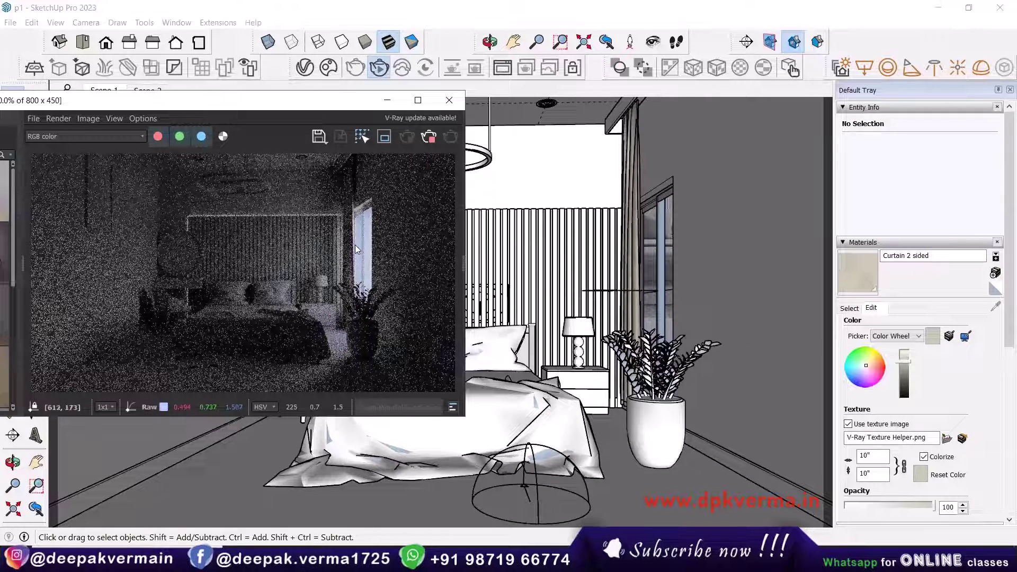
# Explode the curtain component beside the window and make a new component from its loose geometry
pyautogui.click(634, 161)
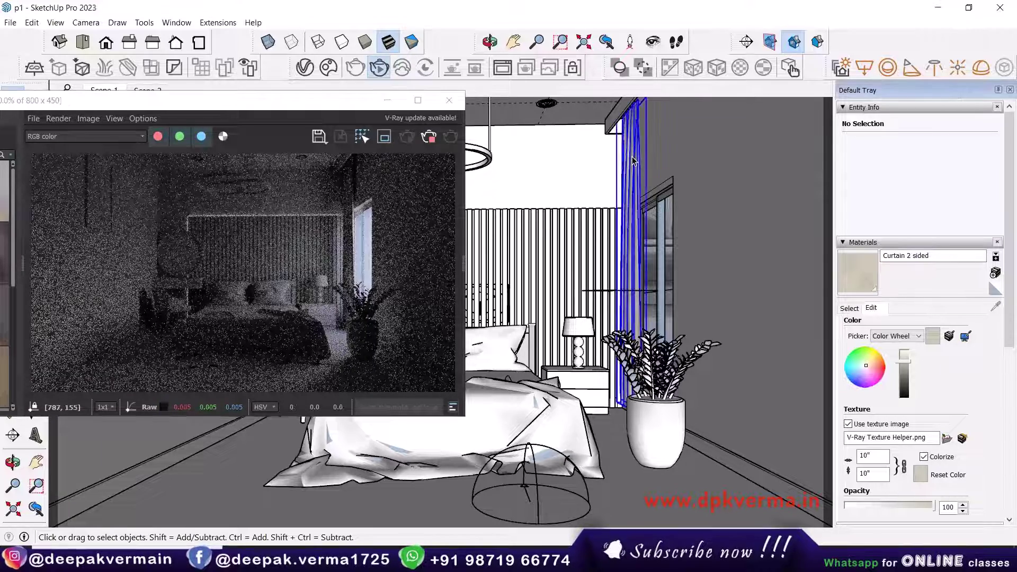
pyautogui.rightClick(633, 158)
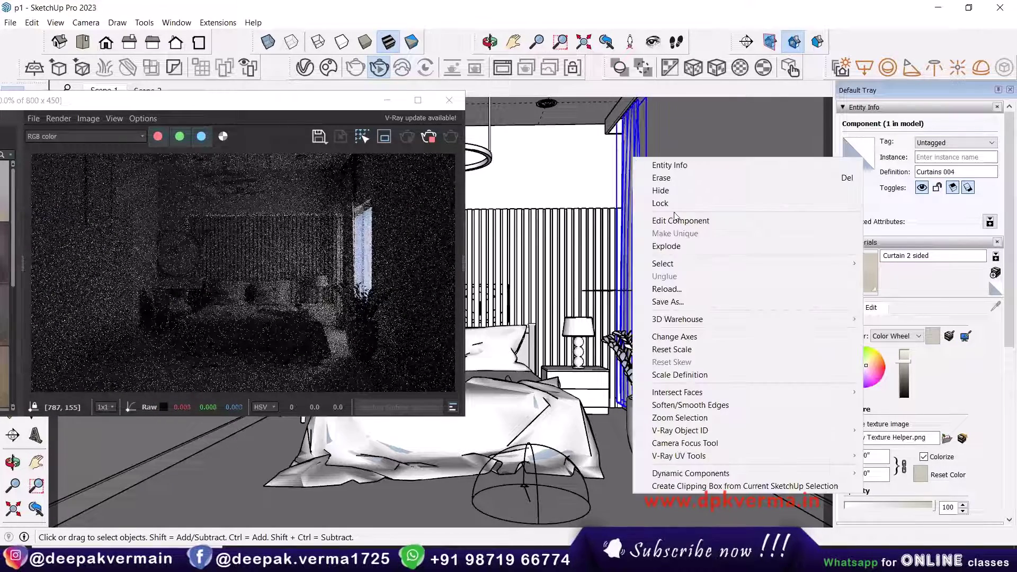
pyautogui.click(666, 245)
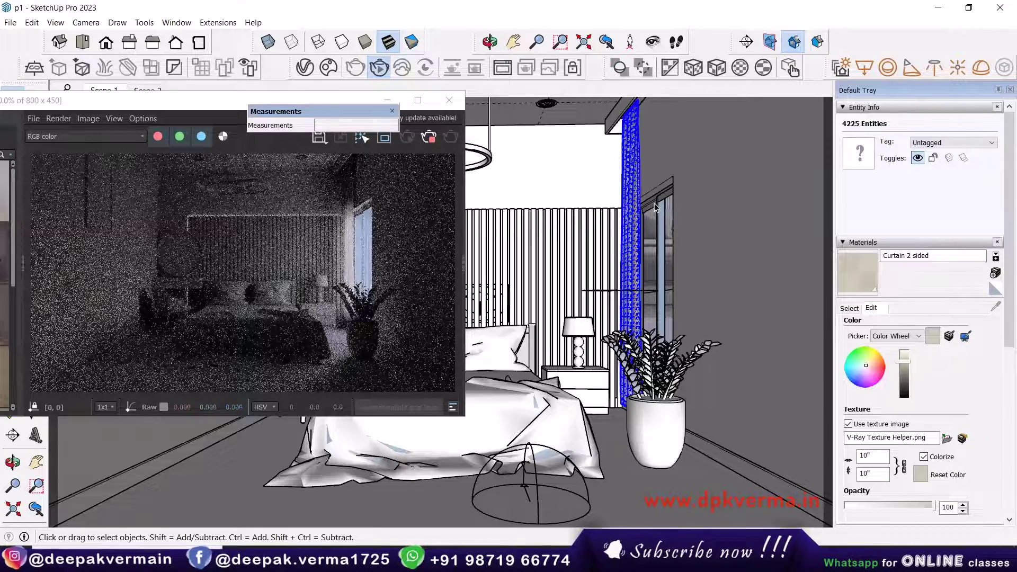
pyautogui.rightClick(636, 174)
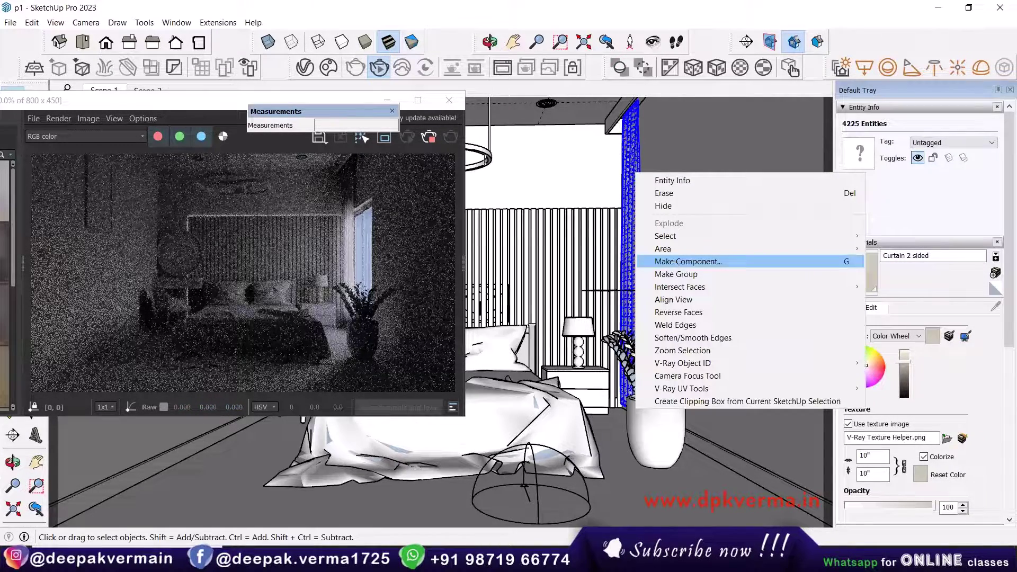
pyautogui.click(689, 262)
pyautogui.click(524, 417)
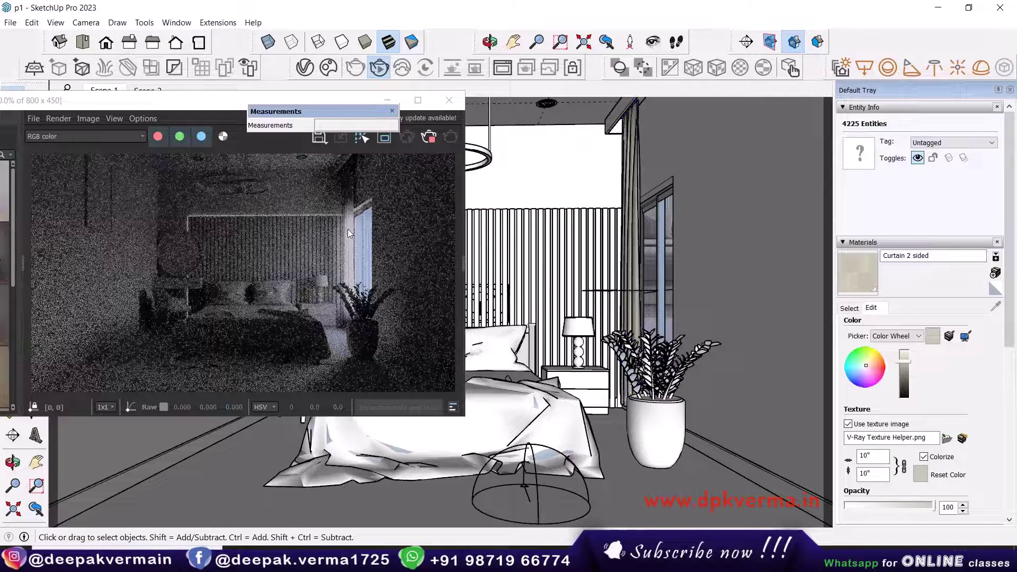
# Clear the selection and check the updated interactive render of the bedroom in the repositioned frame buffer
pyautogui.press('Escape')
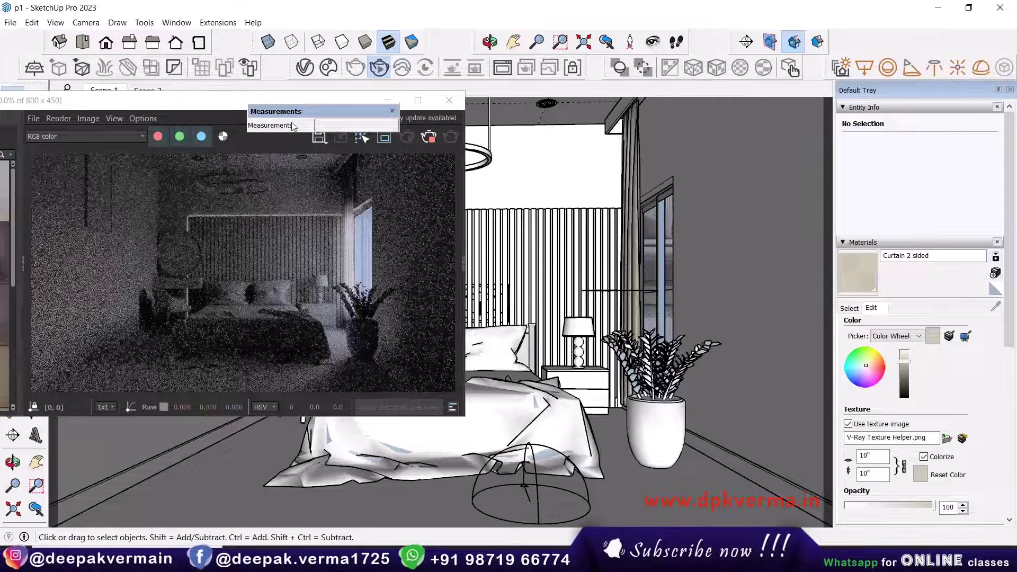
pyautogui.moveTo(295, 100); pyautogui.dragTo(332, 121)
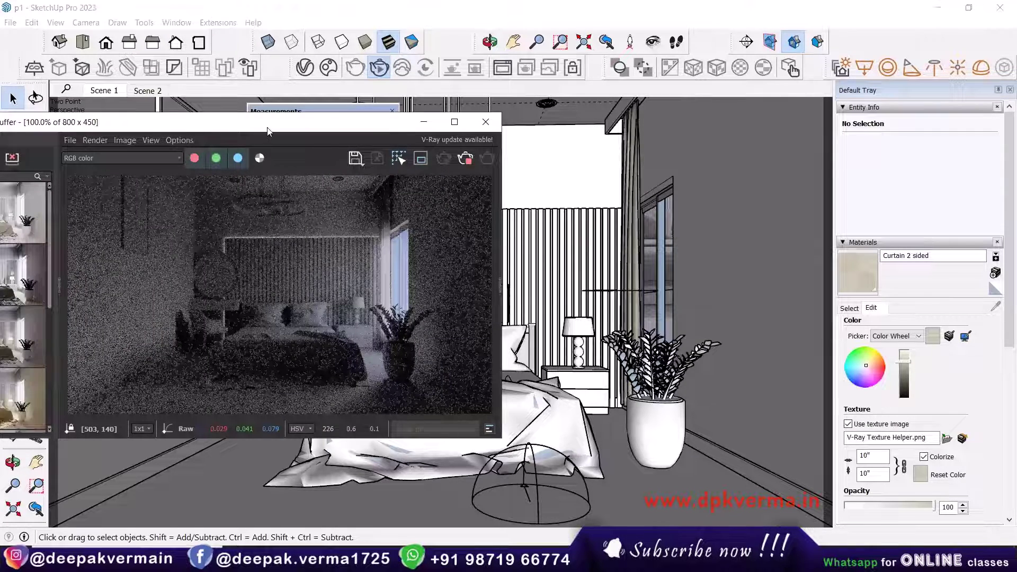
pyautogui.moveTo(268, 128); pyautogui.dragTo(318, 119)
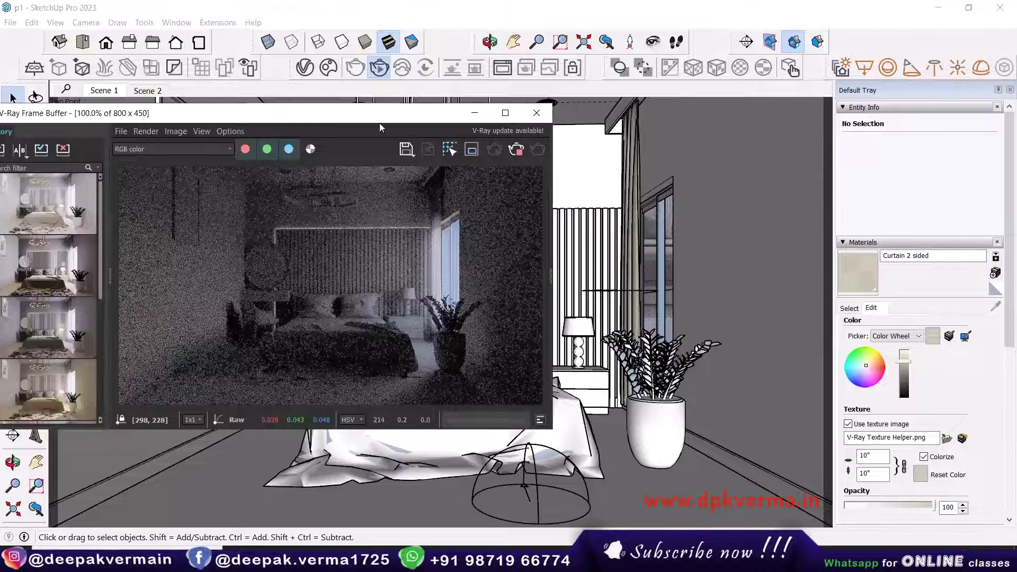
# Stop the interactive render, start a full production render of the bedroom and move the frame buffer clear of the window edge
pyautogui.moveTo(379, 123); pyautogui.dragTo(366, 122)
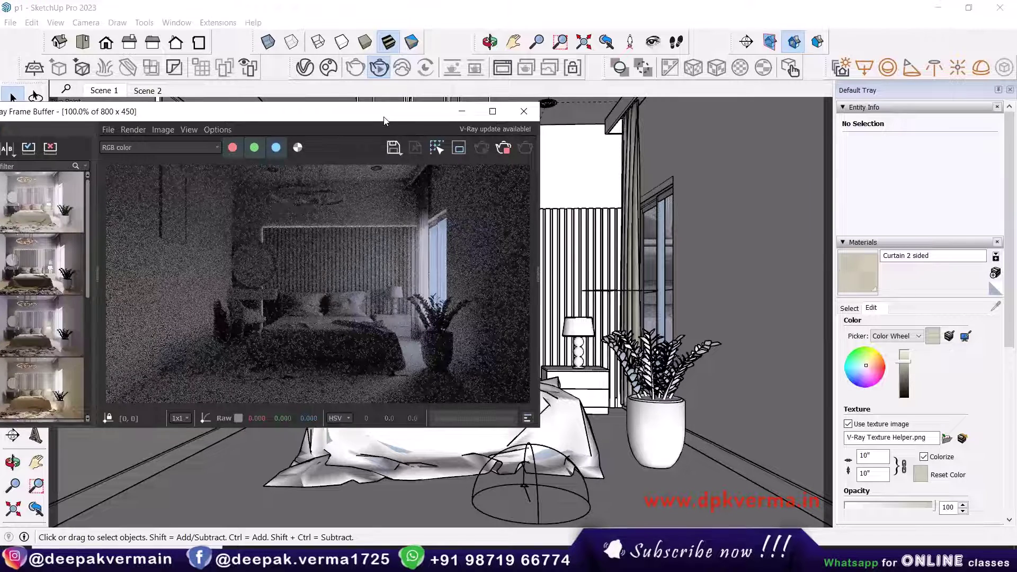
pyautogui.click(501, 144)
pyautogui.click(526, 148)
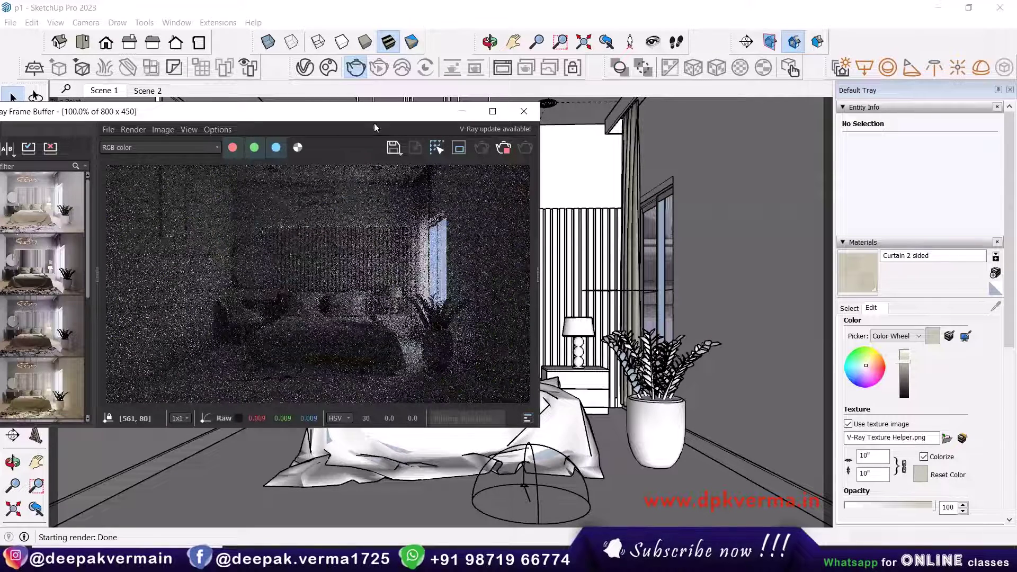
pyautogui.moveTo(374, 111); pyautogui.dragTo(411, 103)
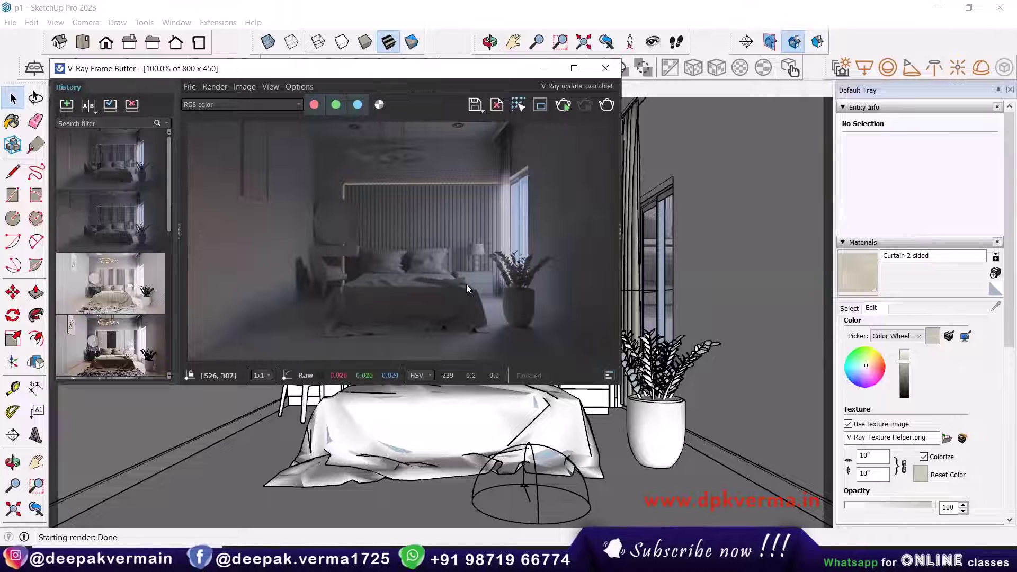
# Show the frame buffer's LightMix properties and enlarge the window until the whole list of lights fits
pyautogui.click(619, 232)
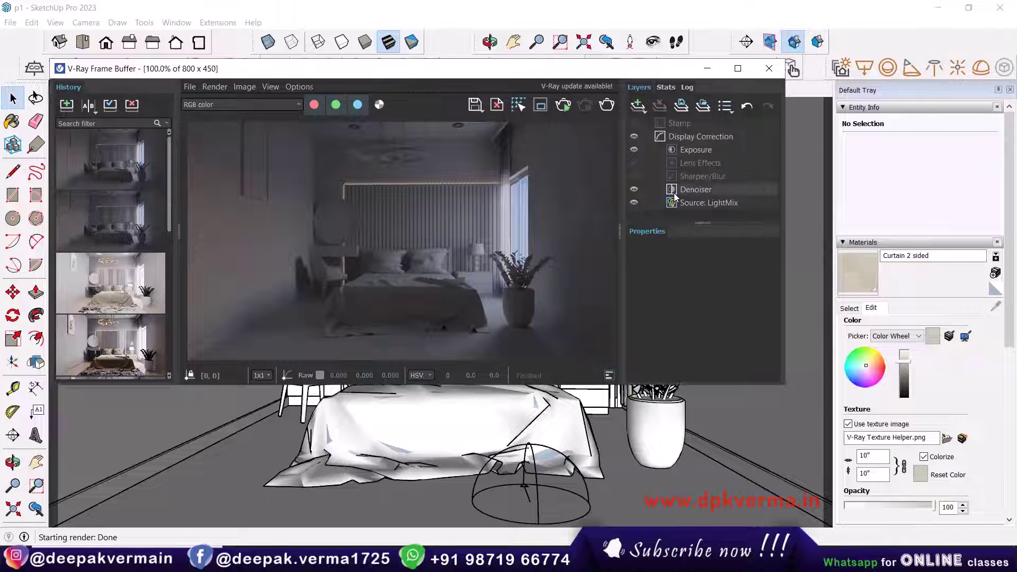
pyautogui.click(718, 203)
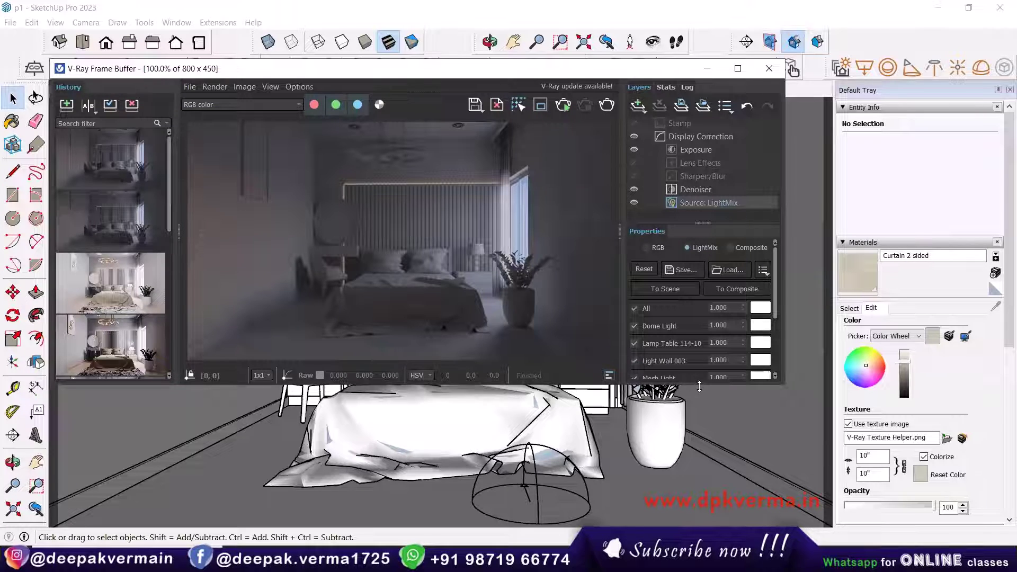
pyautogui.moveTo(699, 387); pyautogui.dragTo(699, 505)
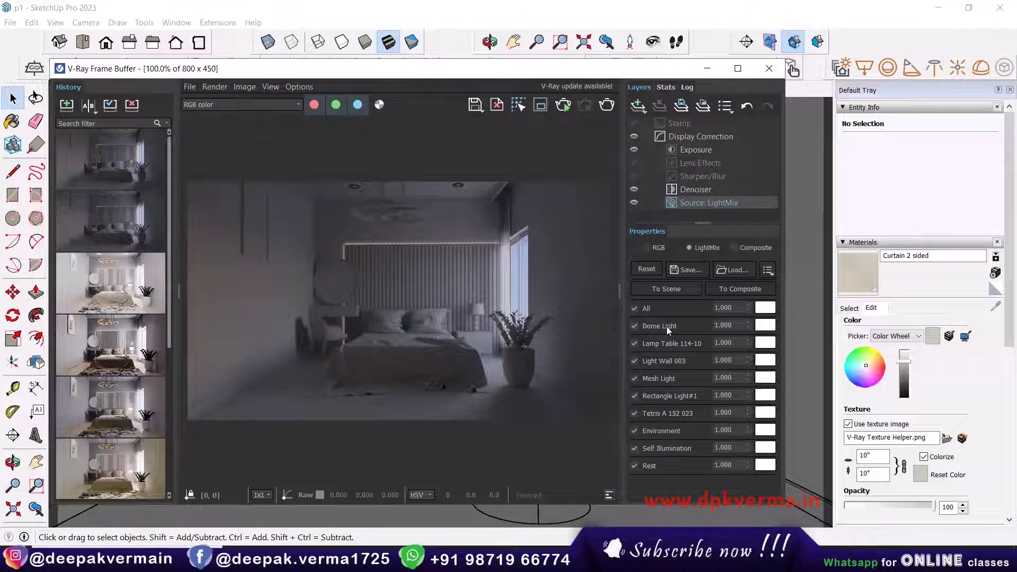
# Compare the render with the Dome Light and Rectangle Light#1 each switched off and back on in the LightMix
pyautogui.click(635, 327)
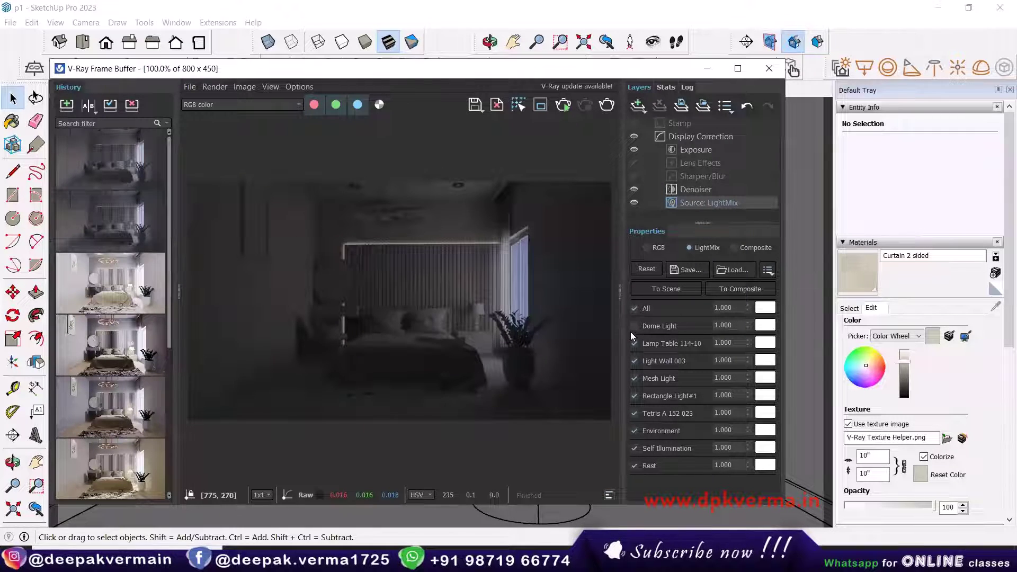
pyautogui.click(634, 327)
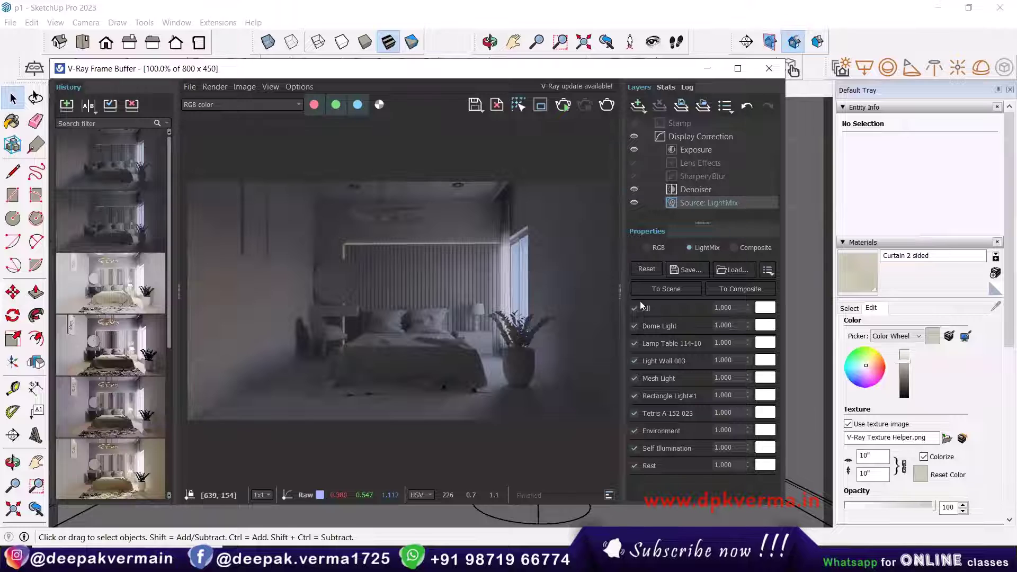
pyautogui.click(634, 396)
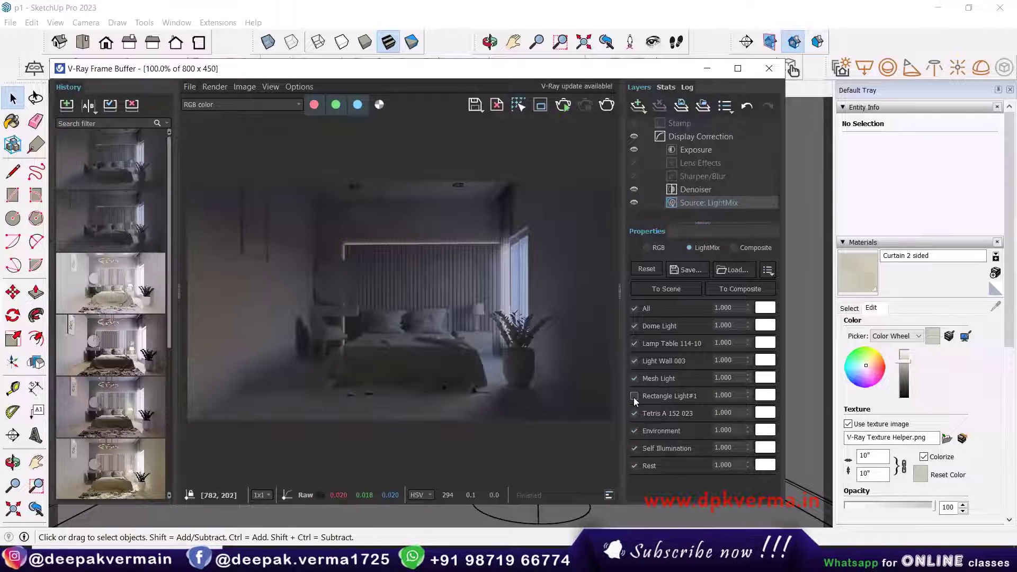
pyautogui.click(634, 396)
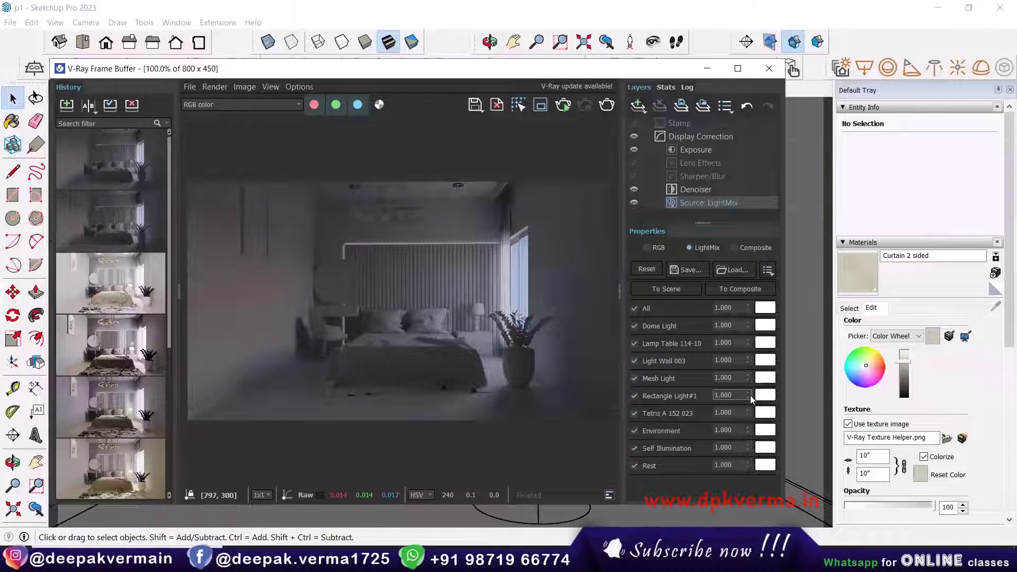
# Set the LightMix intensities to 6.720 for Rectangle Light#1, 1.170 for Dome Light and 2.014 for Mesh Light
pyautogui.moveTo(750, 395); pyautogui.dragTo(754, 223)
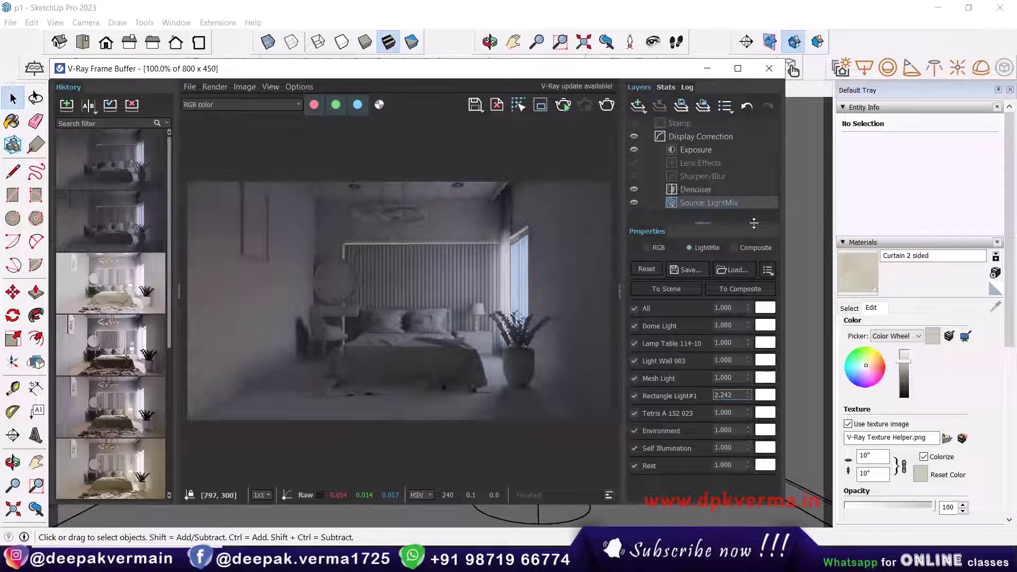
pyautogui.moveTo(748, 394); pyautogui.dragTo(749, 254)
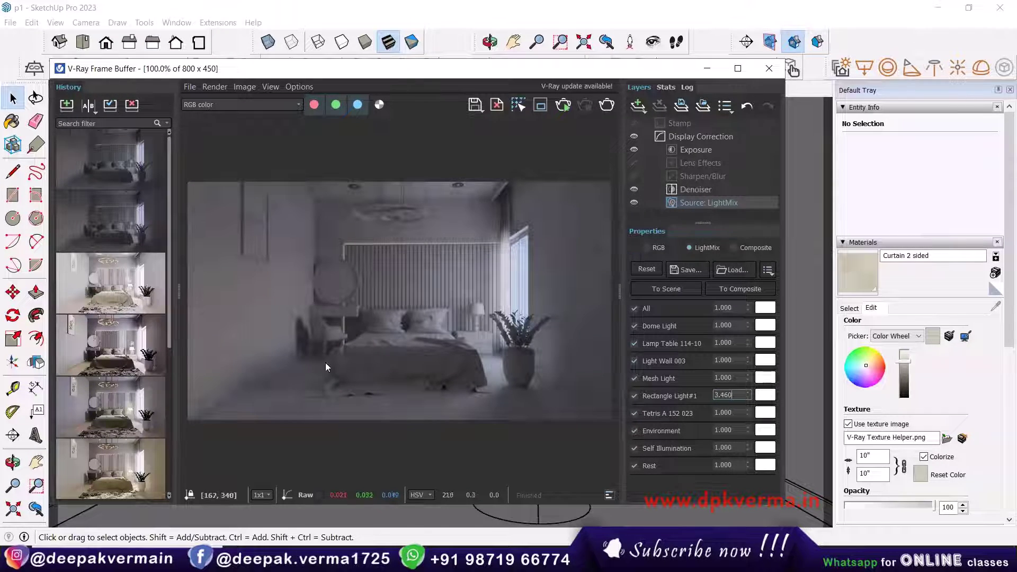
pyautogui.moveTo(749, 395); pyautogui.dragTo(748, 352)
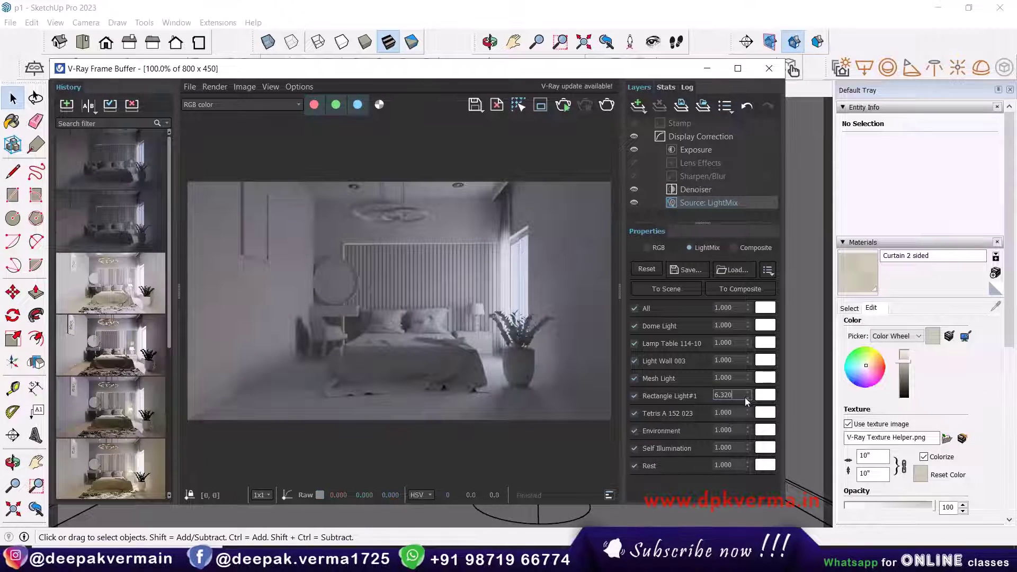
pyautogui.moveTo(747, 401); pyautogui.dragTo(751, 402)
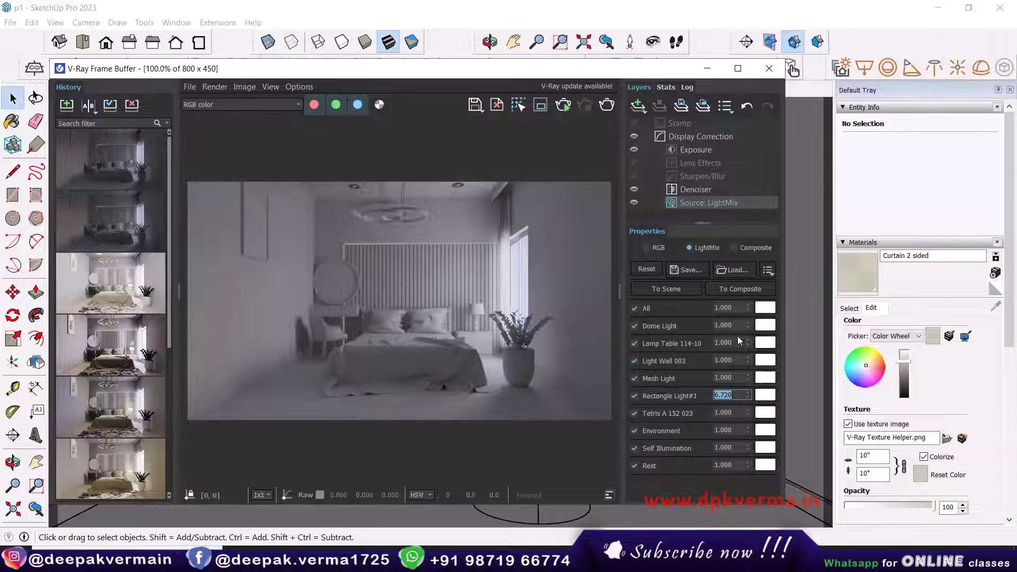
pyautogui.moveTo(750, 325); pyautogui.dragTo(750, 298)
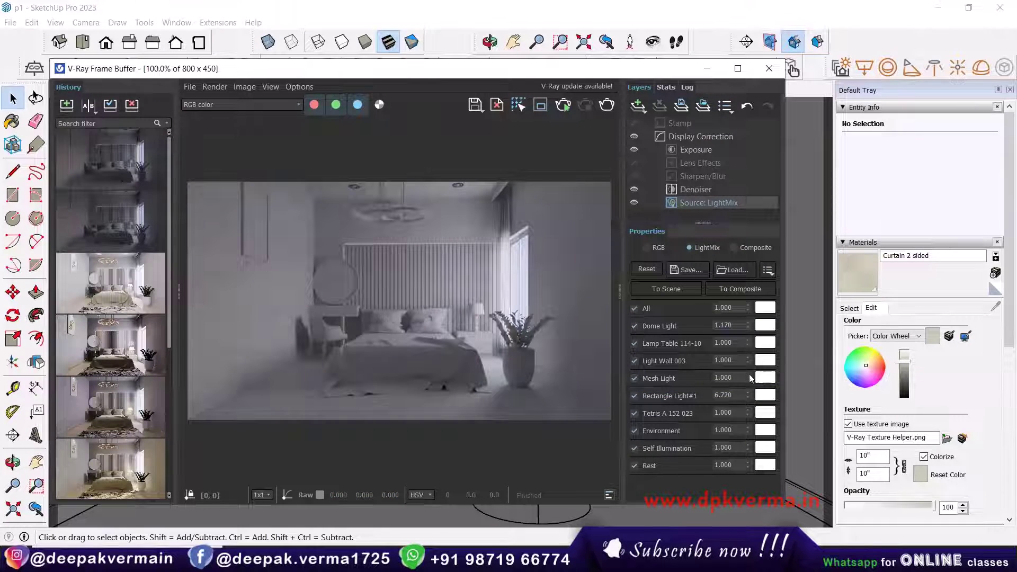
pyautogui.moveTo(750, 378); pyautogui.dragTo(652, 282)
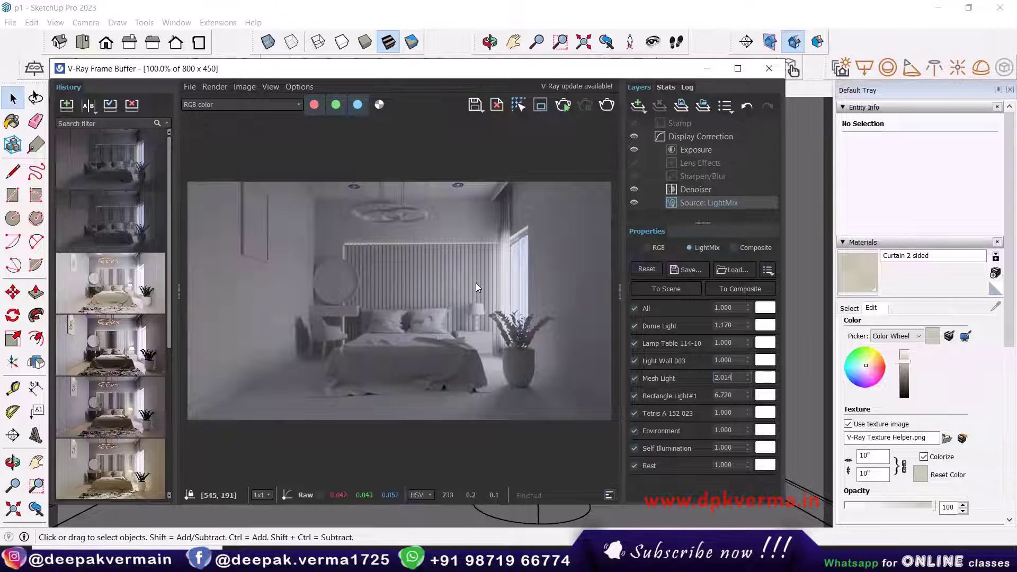
# Set the Exposure correction layer to exposure 2.135, highlight burn 0.000 and contrast 0.146
pyautogui.click(694, 149)
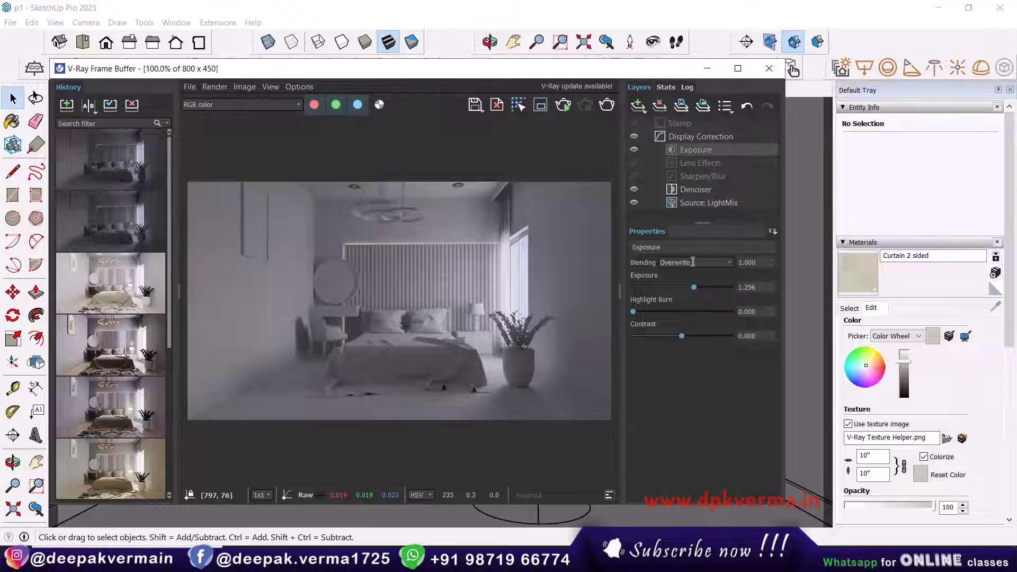
pyautogui.moveTo(693, 287); pyautogui.dragTo(722, 287)
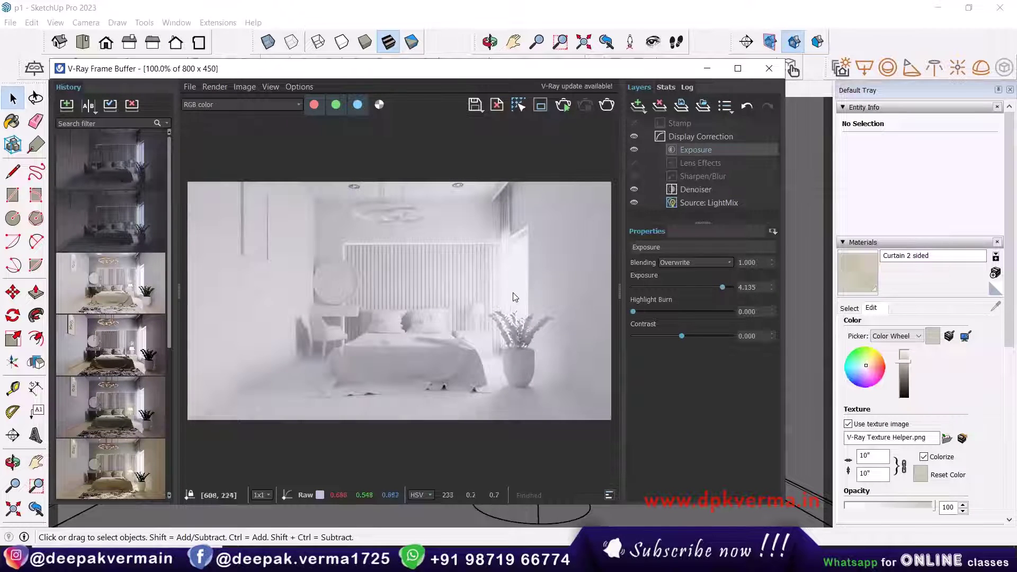
pyautogui.moveTo(652, 313); pyautogui.dragTo(699, 313)
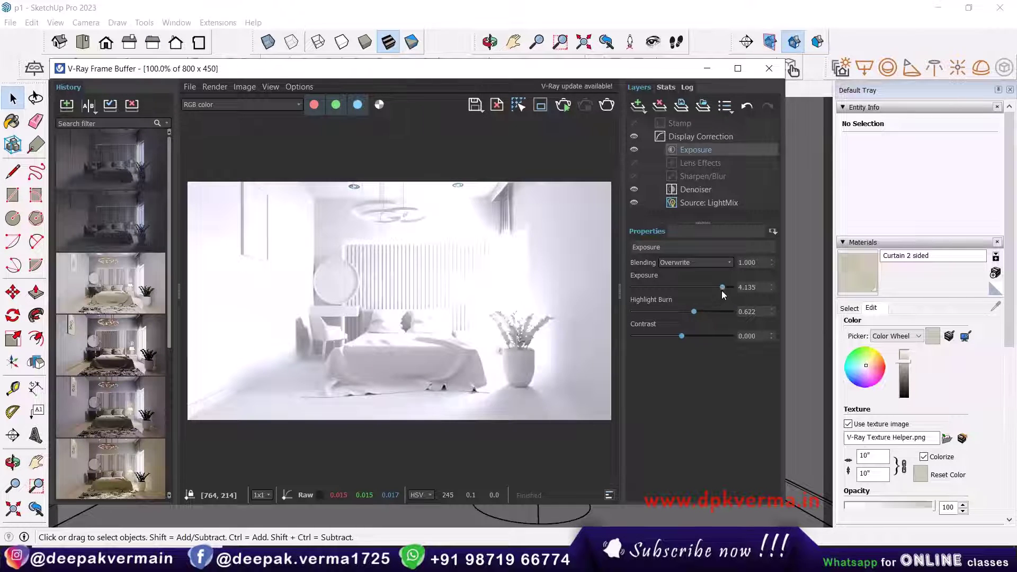
pyautogui.moveTo(722, 291)
pyautogui.mouseDown()
pyautogui.moveTo(668, 314)
pyautogui.moveTo(620, 318)
pyautogui.mouseUp()
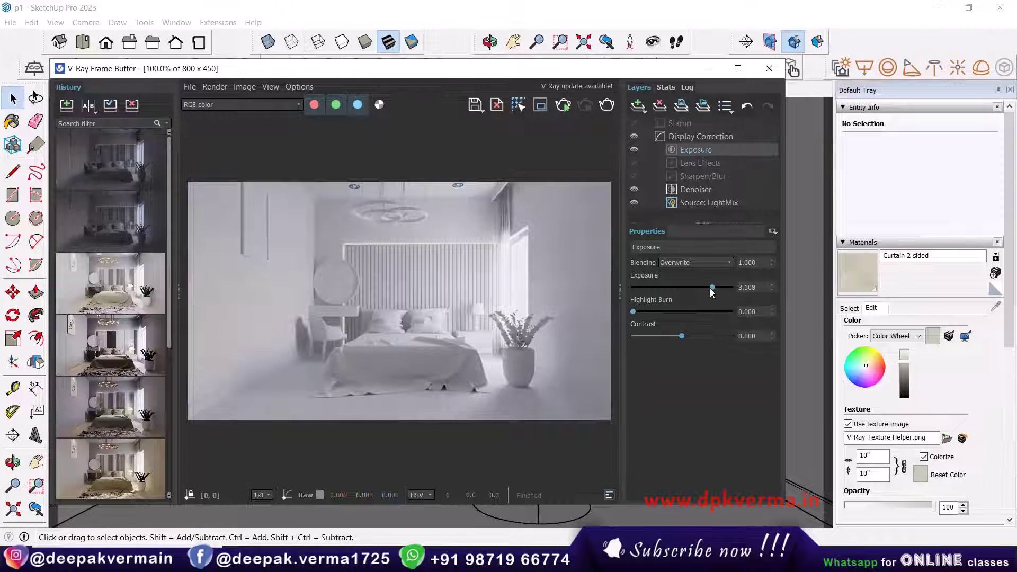
pyautogui.moveTo(711, 288)
pyautogui.mouseDown()
pyautogui.moveTo(692, 288)
pyautogui.moveTo(703, 287)
pyautogui.mouseUp()
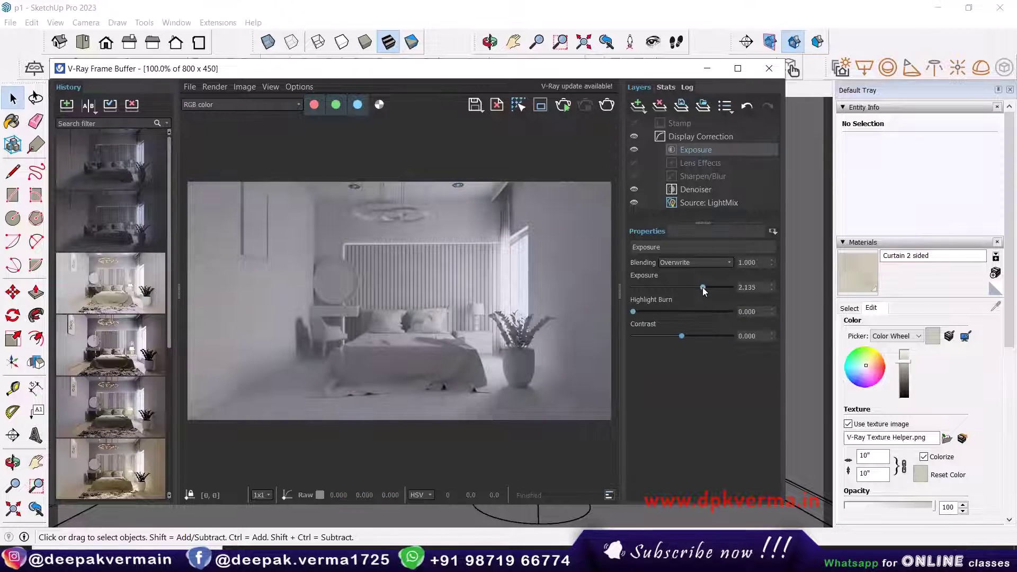
pyautogui.moveTo(681, 336); pyautogui.dragTo(689, 336)
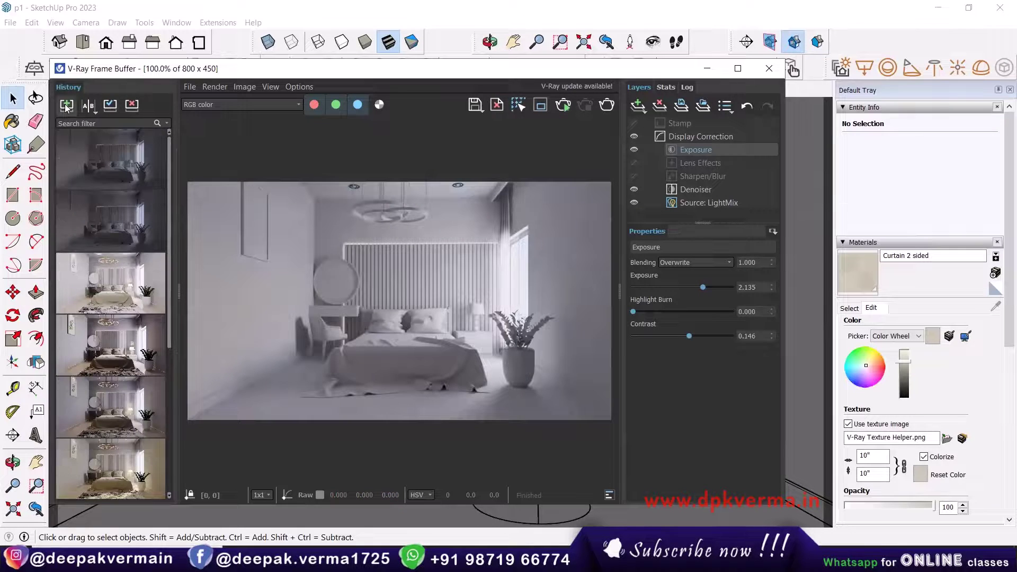
# Save the corrected render to the frame buffer history and close the V-Ray Frame Buffer
pyautogui.click(189, 87)
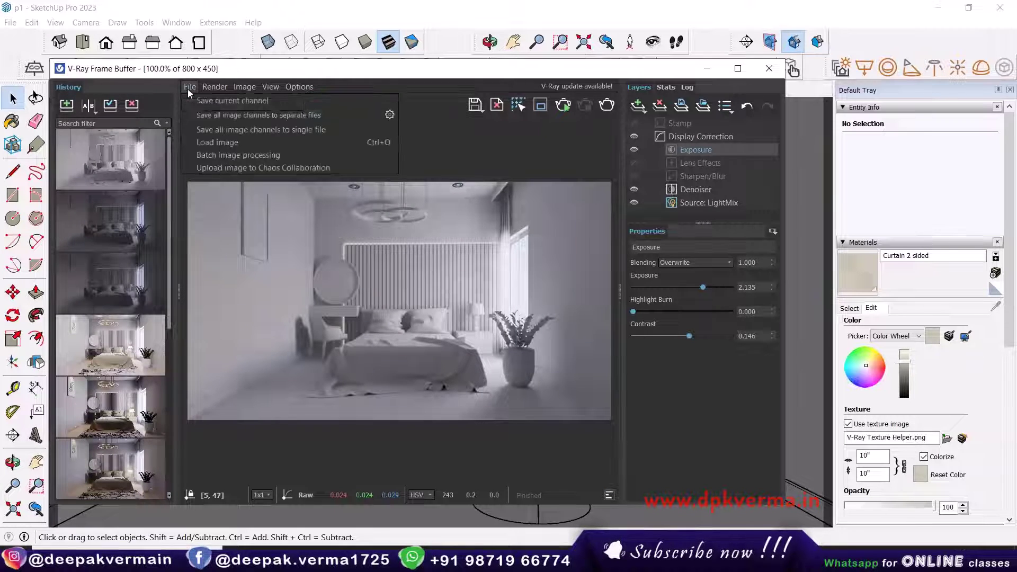
pyautogui.moveTo(202, 94)
pyautogui.click(444, 69)
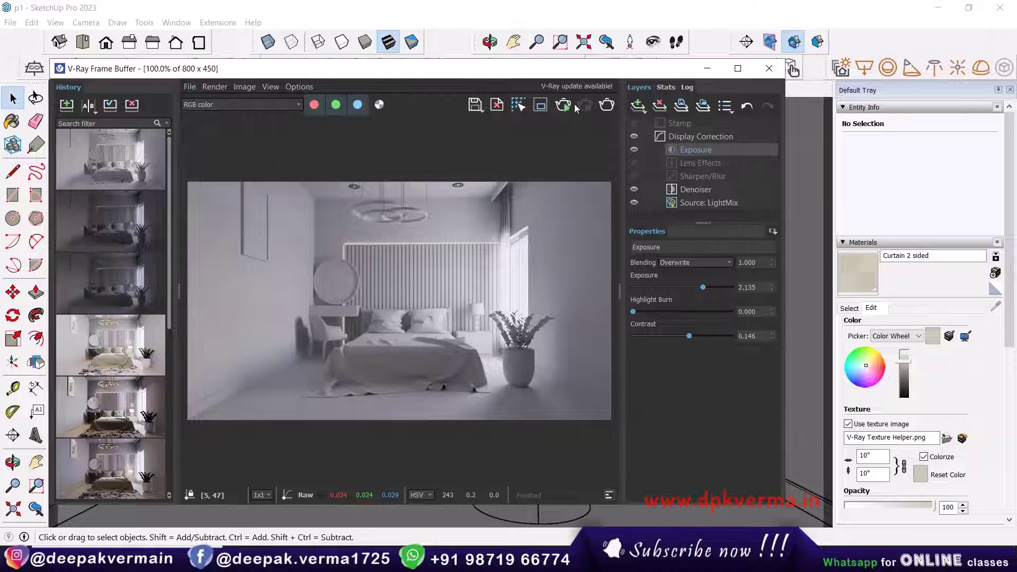
pyautogui.click(769, 69)
# Select the picture frame group on the side wall and compare it with the reference bedroom photo
pyautogui.press('o')
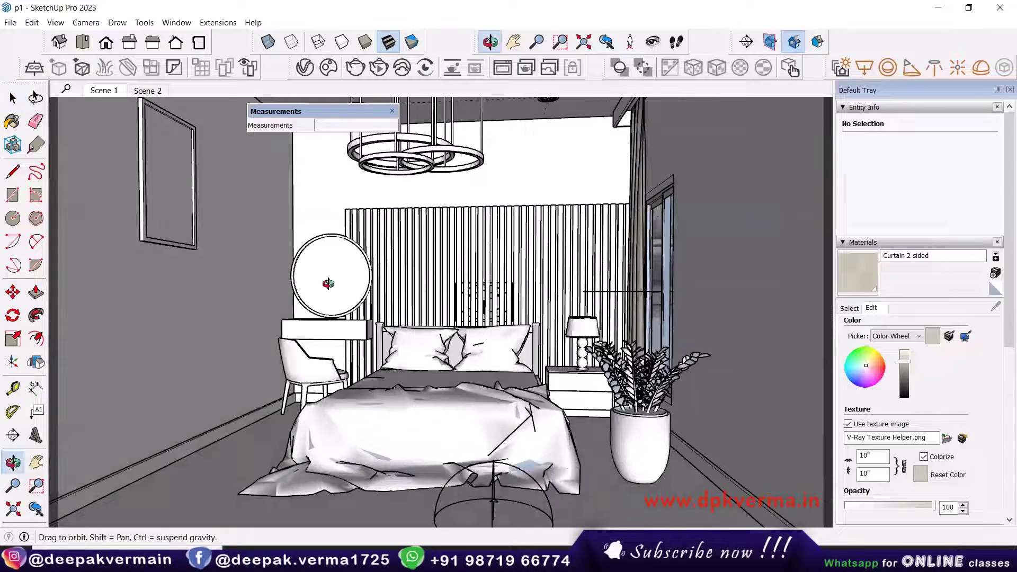
pyautogui.moveTo(329, 283); pyautogui.dragTo(259, 278)
pyautogui.press('space')
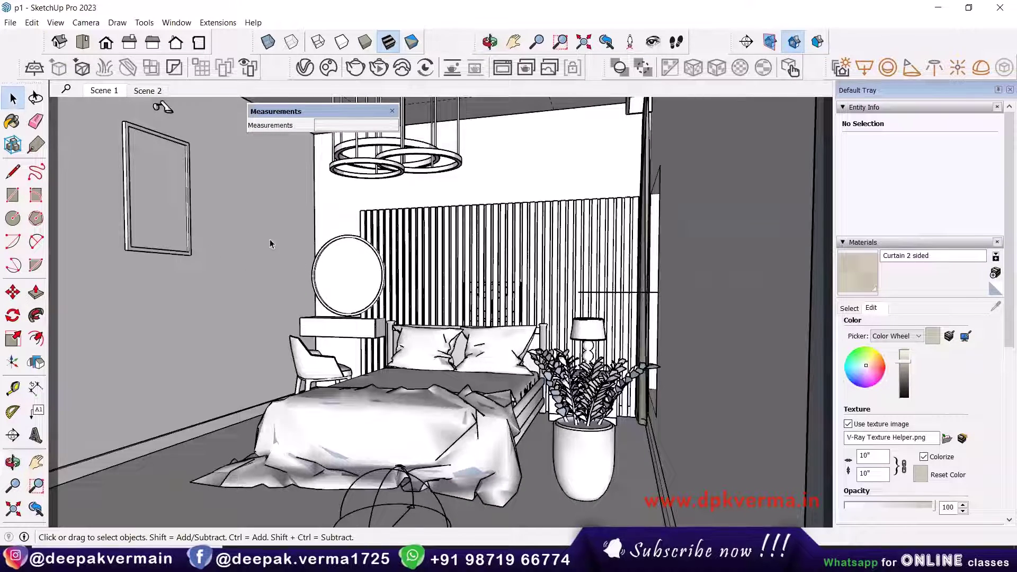
pyautogui.scroll(3, 173, 218)
pyautogui.keyDown('shift'); pyautogui.moveTo(172, 221); pyautogui.dragTo(281, 297, button='middle'); pyautogui.keyUp('shift')
pyautogui.click(265, 258)
pyautogui.scroll(3, 265, 258)
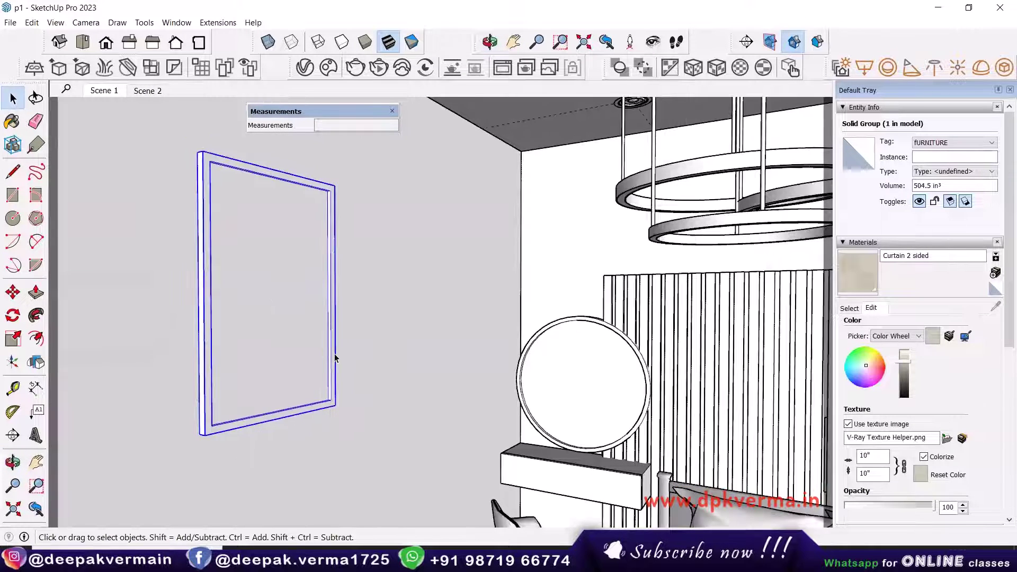
pyautogui.hotkey('alt', 'Tab')
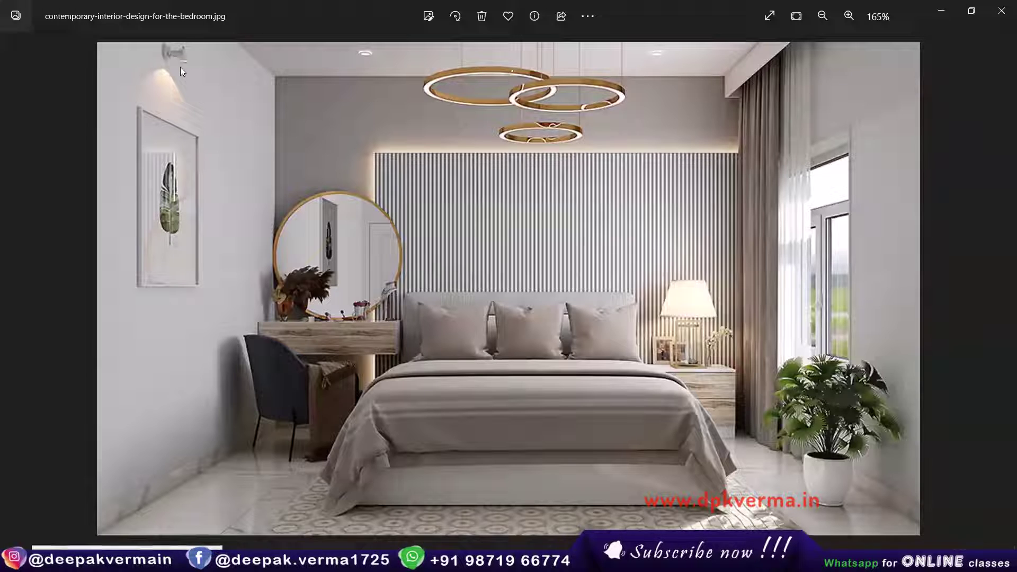
pyautogui.click(933, 13)
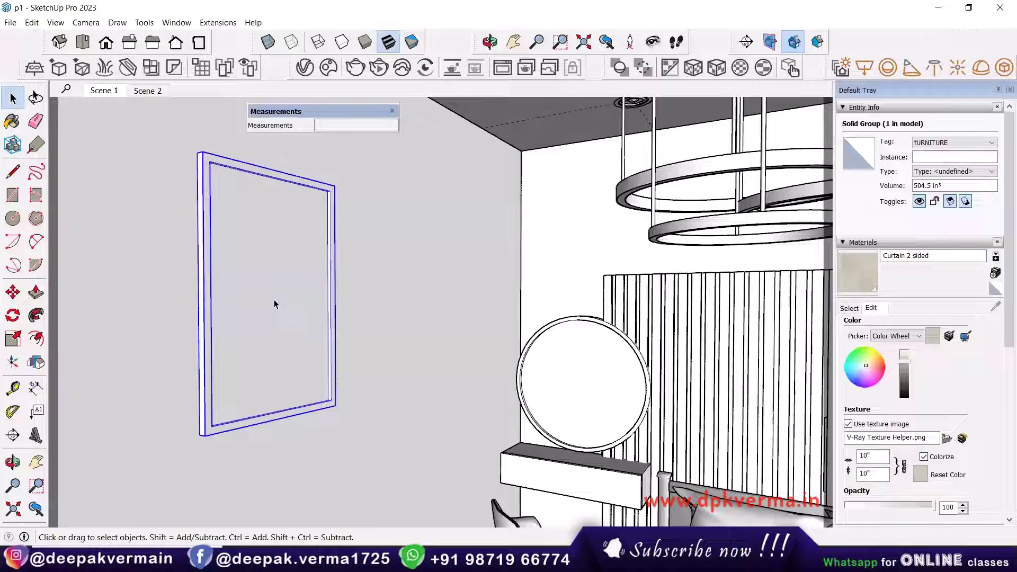
# Select all the geometry inside the picture frame group and bring the V-Ray Asset Editor up beside it
pyautogui.doubleClick(274, 300)
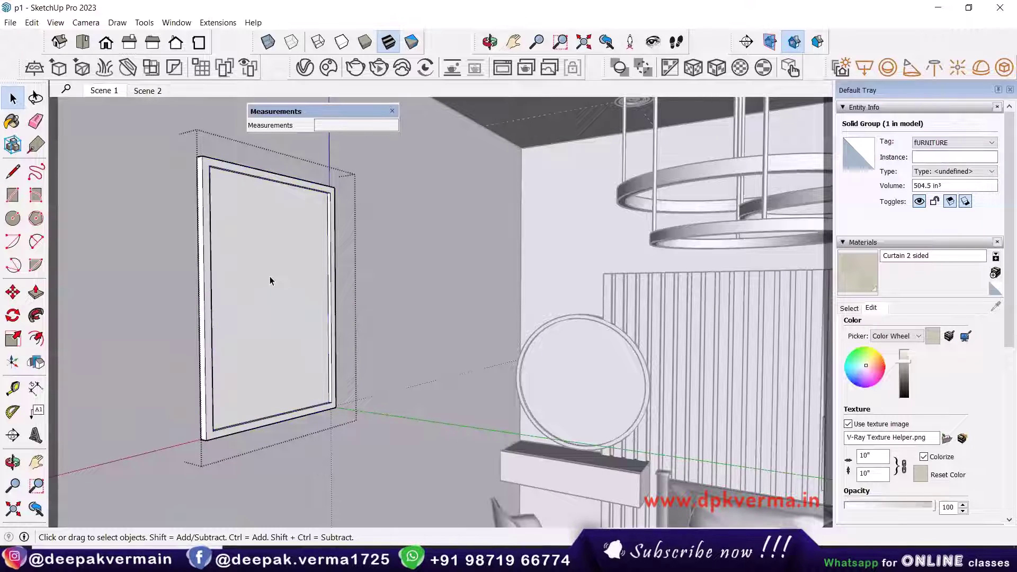
pyautogui.tripleClick(269, 275)
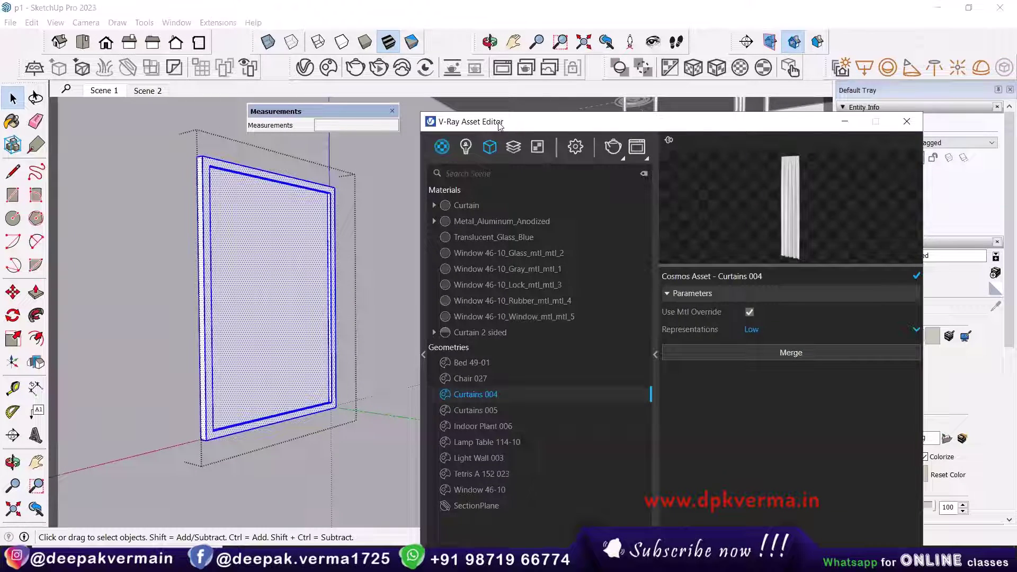
pyautogui.moveTo(497, 124); pyautogui.dragTo(543, 71)
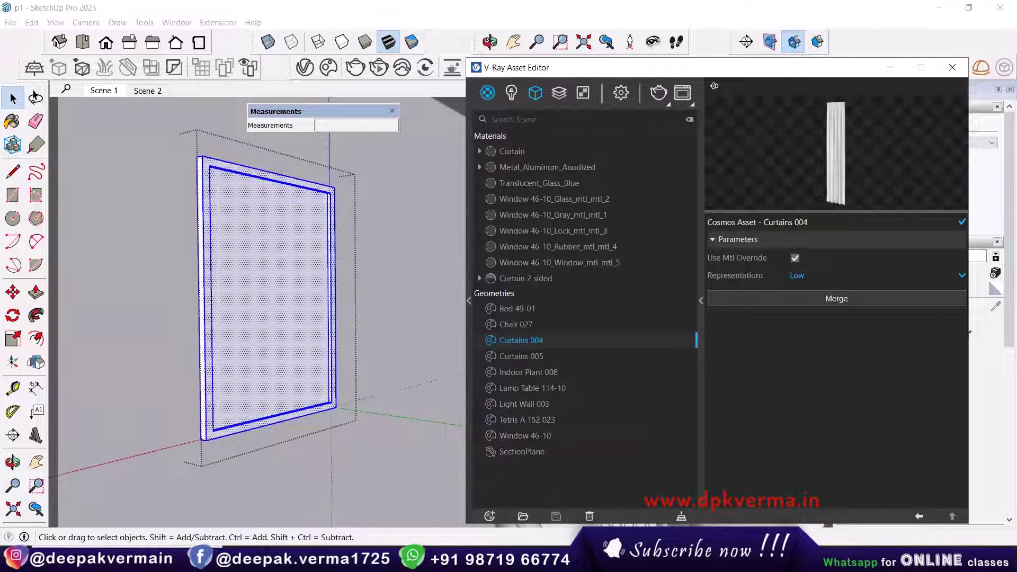
# Check the picture frame in the reference photo and search the Cosmos Materials category for plastic
pyautogui.hotkey('alt', 'Tab')
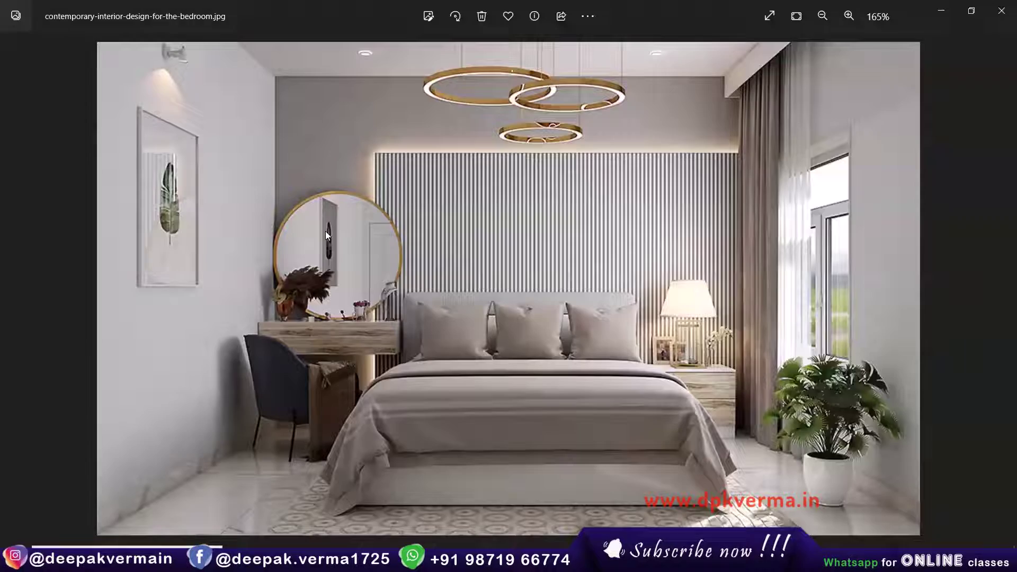
pyautogui.click(928, 20)
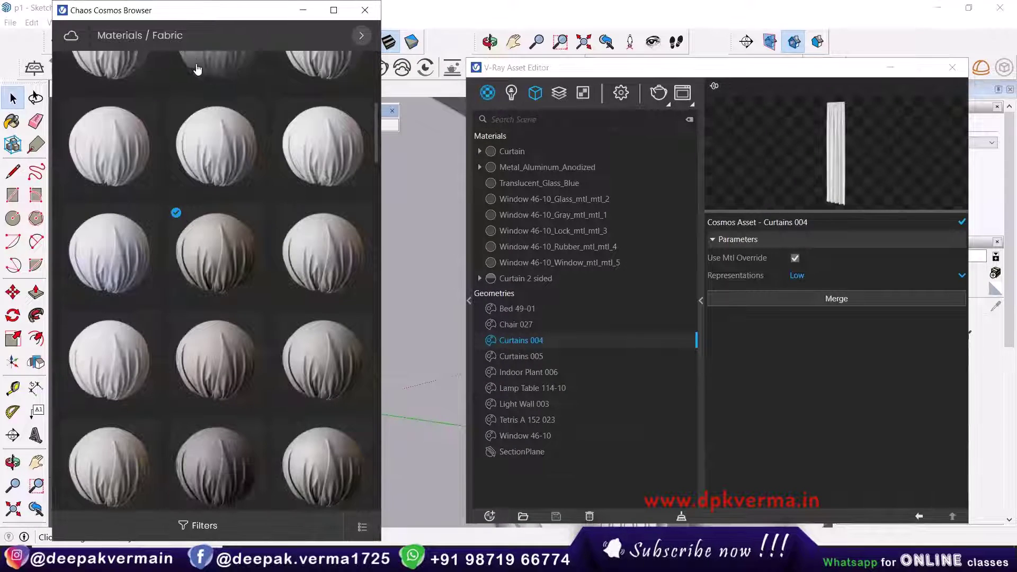
pyautogui.click(157, 46)
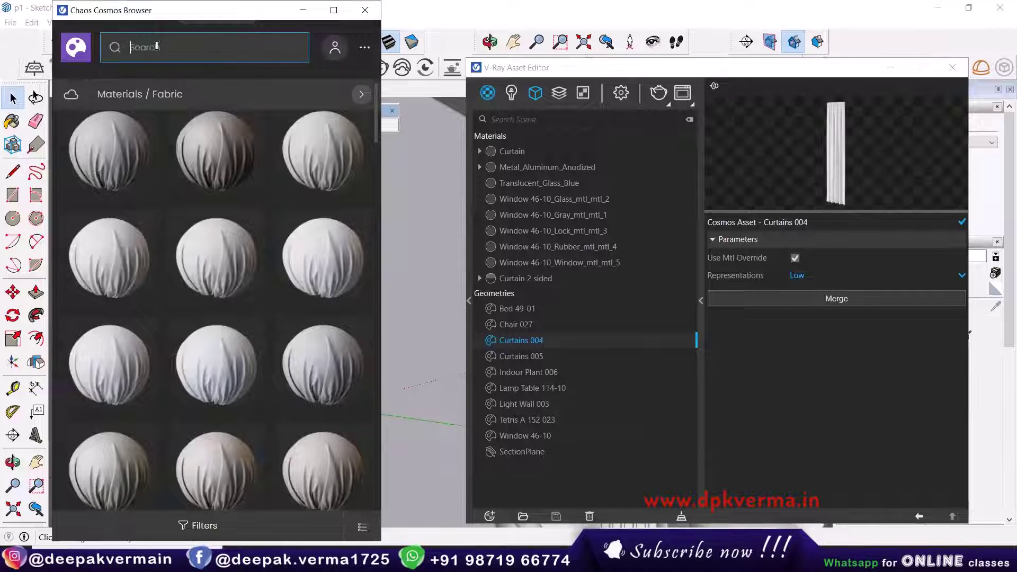
pyautogui.click(76, 47)
pyautogui.click(255, 328)
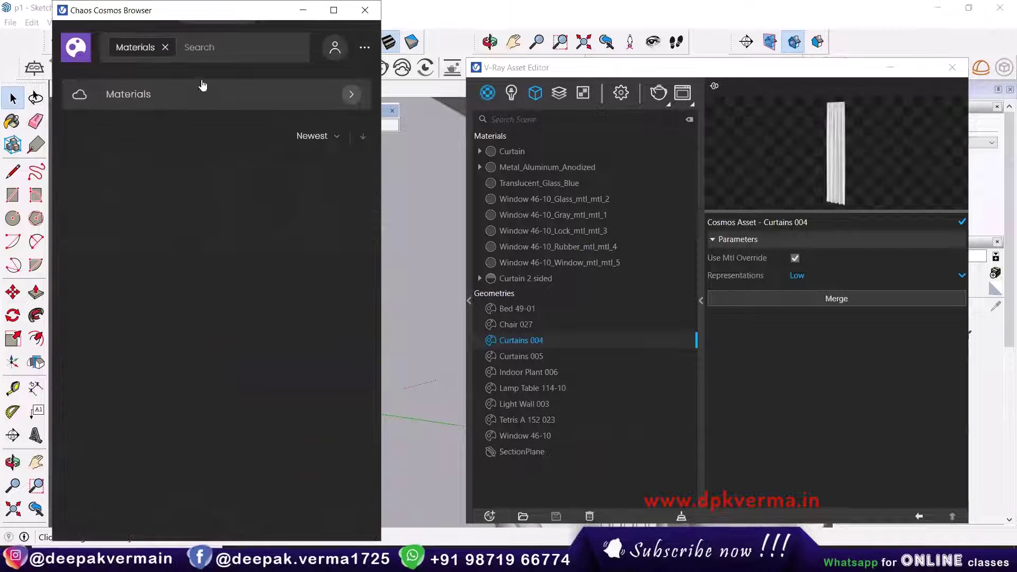
pyautogui.click(203, 47)
pyautogui.write('plas')
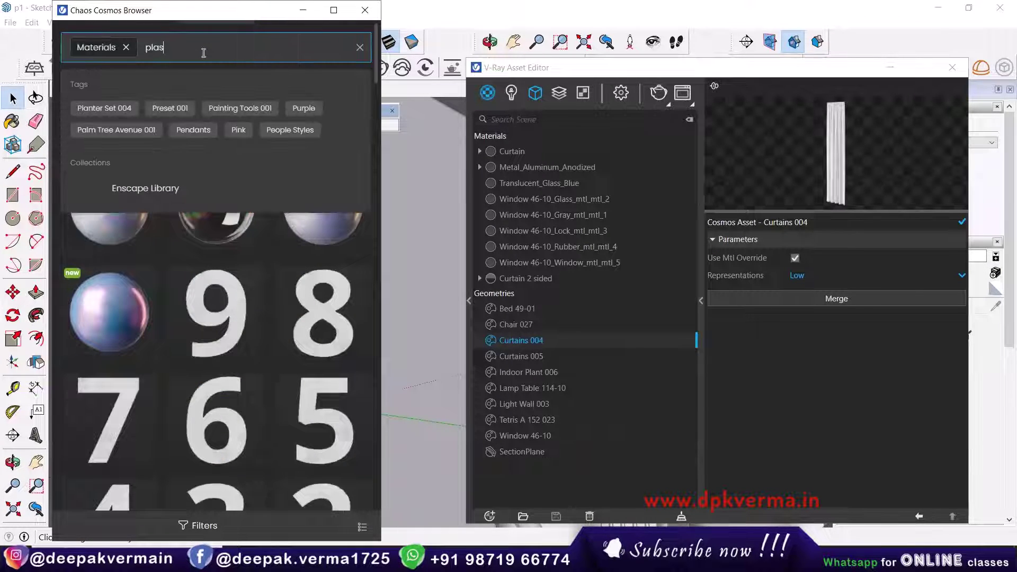
pyautogui.write('tic')
pyautogui.press('Return')
# Import the Plastic SSS 01 White material from Cosmos and close its browser
pyautogui.scroll(-2, 217, 325)
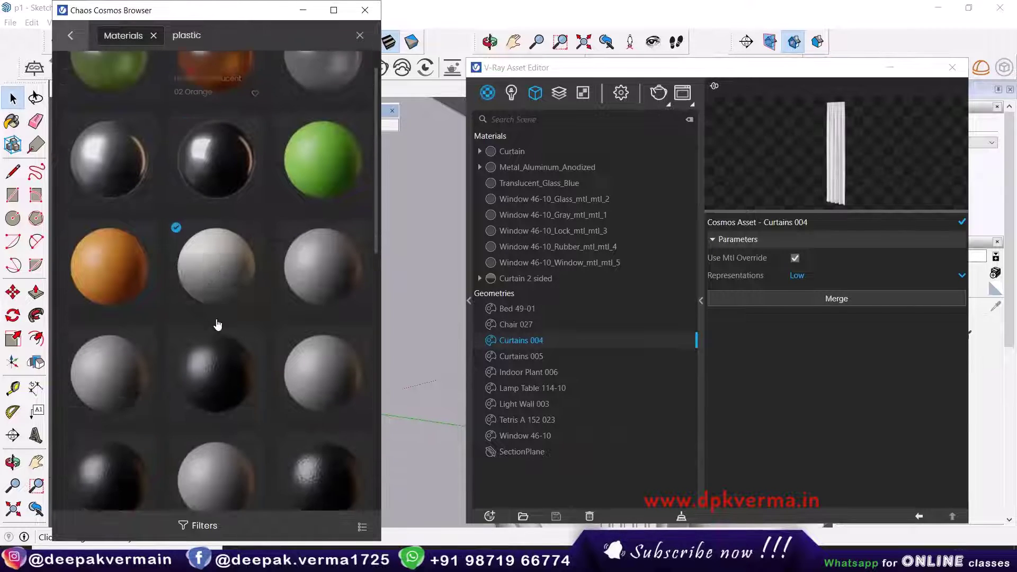
pyautogui.scroll(-1, 217, 325)
pyautogui.click(251, 153)
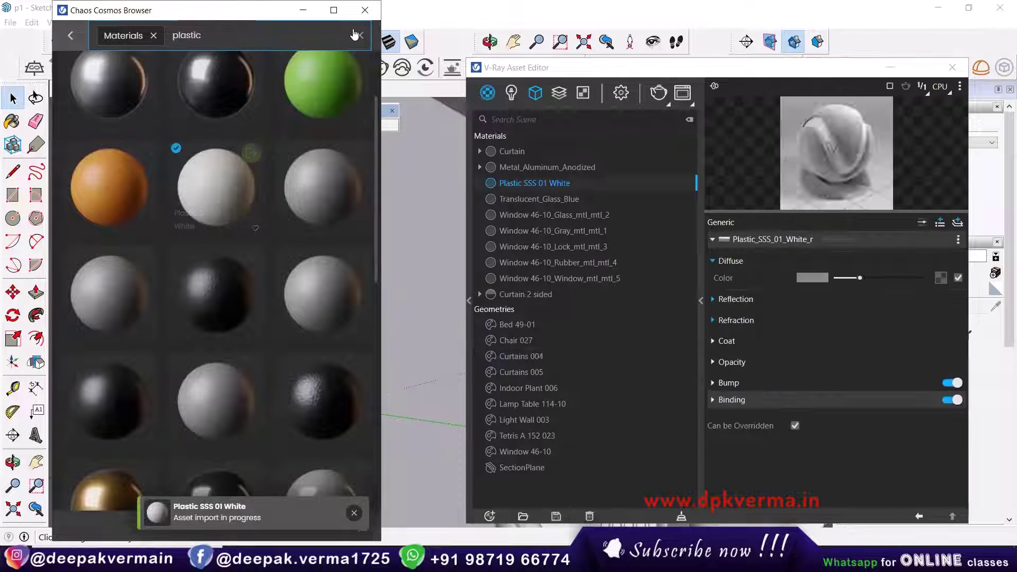
pyautogui.click(365, 11)
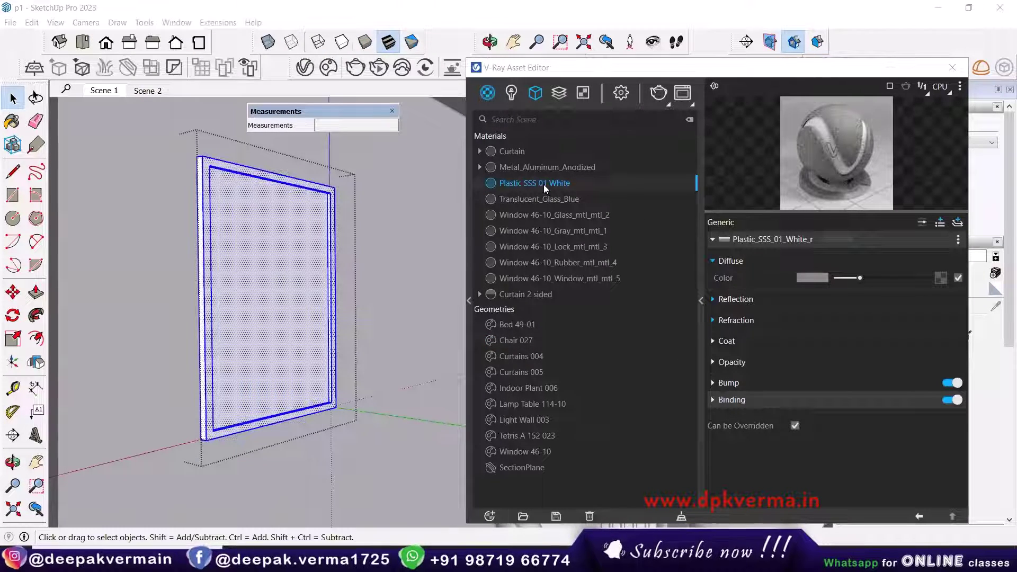
# Rename the imported white plastic material to Frame plastic white and apply it to the selected picture frame geometry
pyautogui.doubleClick(497, 184)
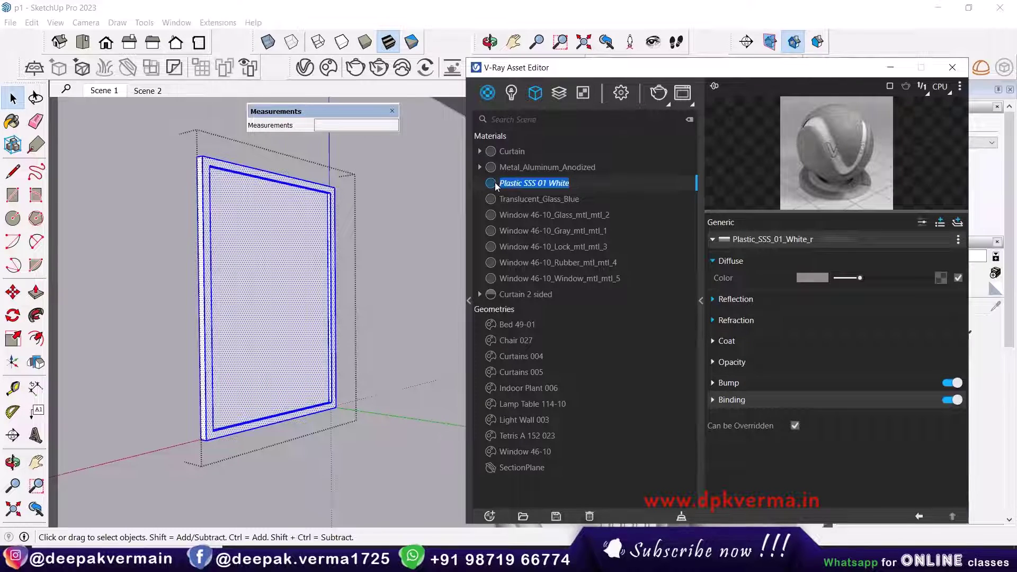
pyautogui.write('Frame pla')
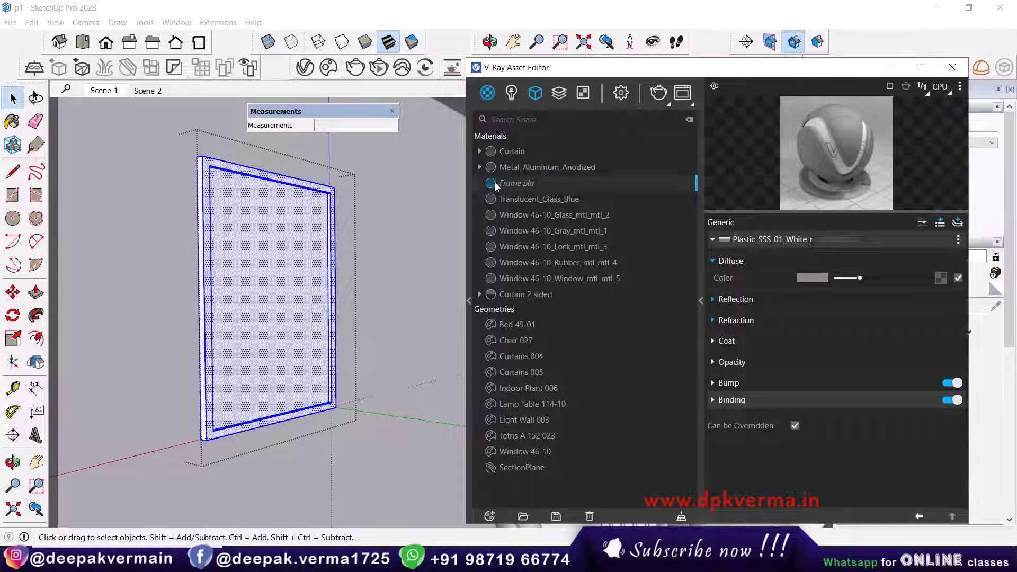
pyautogui.write('stic')
pyautogui.press('Return')
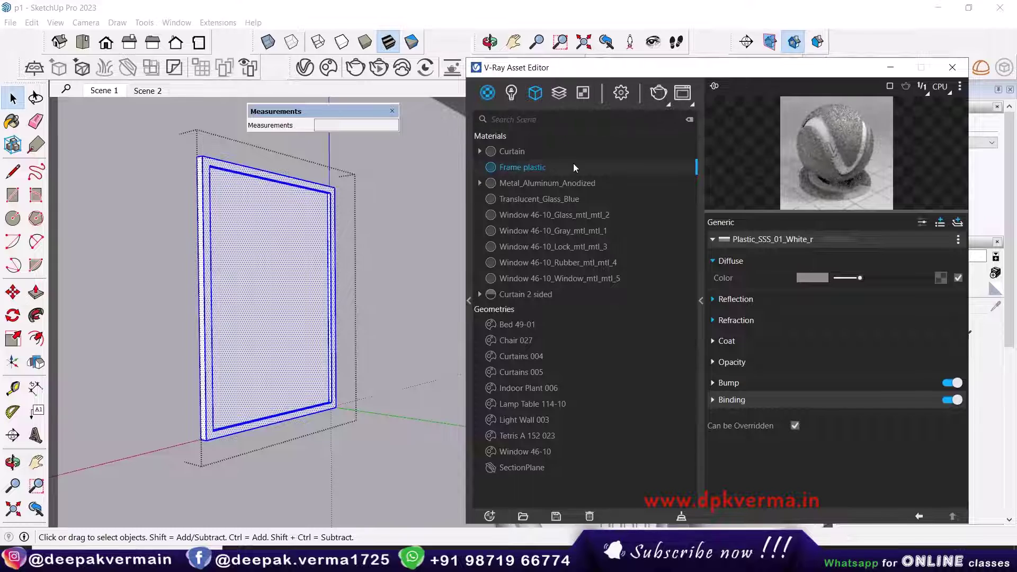
pyautogui.doubleClick(554, 167)
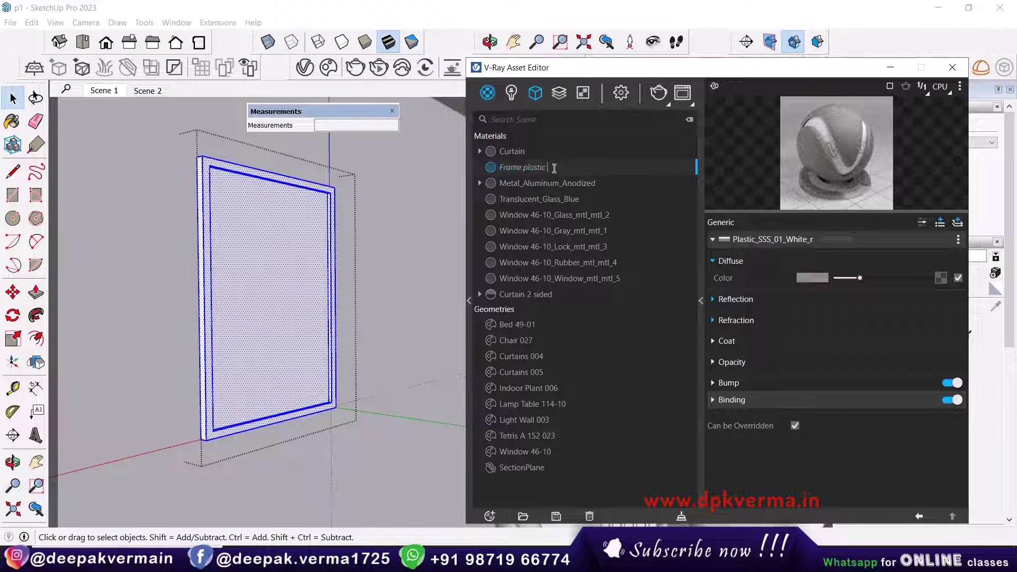
pyautogui.write('white')
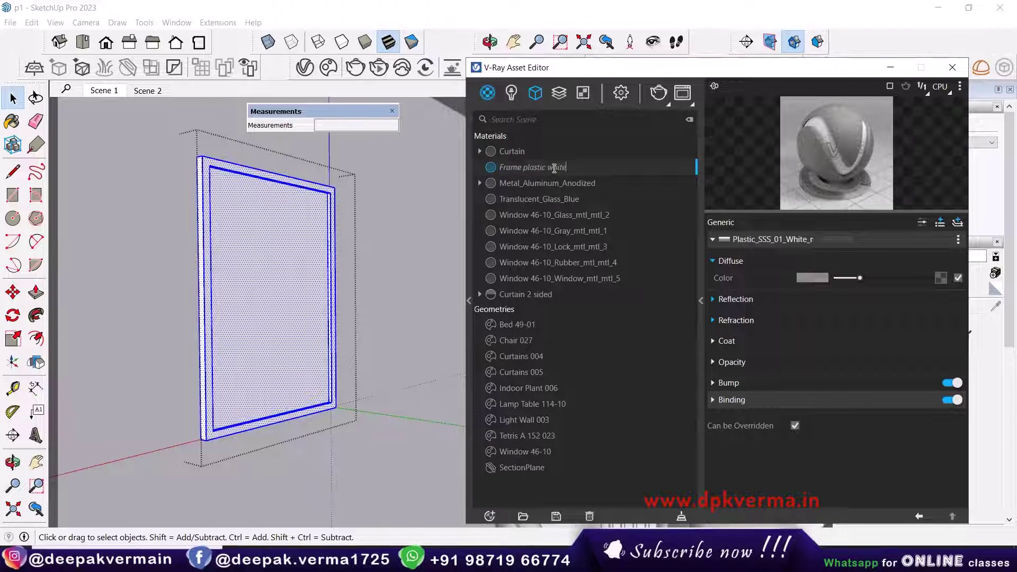
pyautogui.press('Return')
pyautogui.rightClick(552, 169)
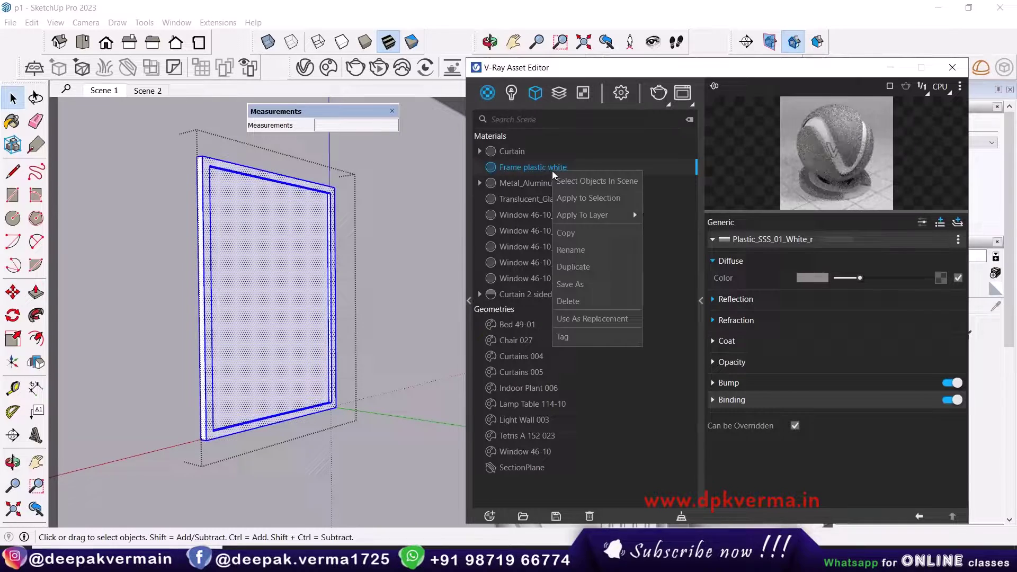
pyautogui.click(572, 198)
# Select the inner picture face and create a new Generic V-Ray material named Frame
pyautogui.click(265, 279)
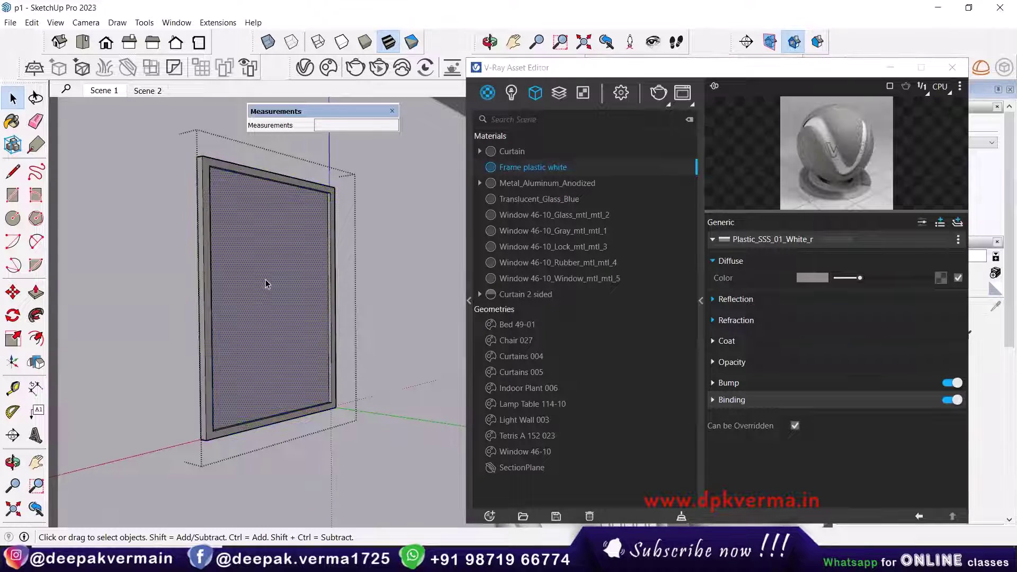
pyautogui.click(490, 517)
pyautogui.moveTo(511, 499)
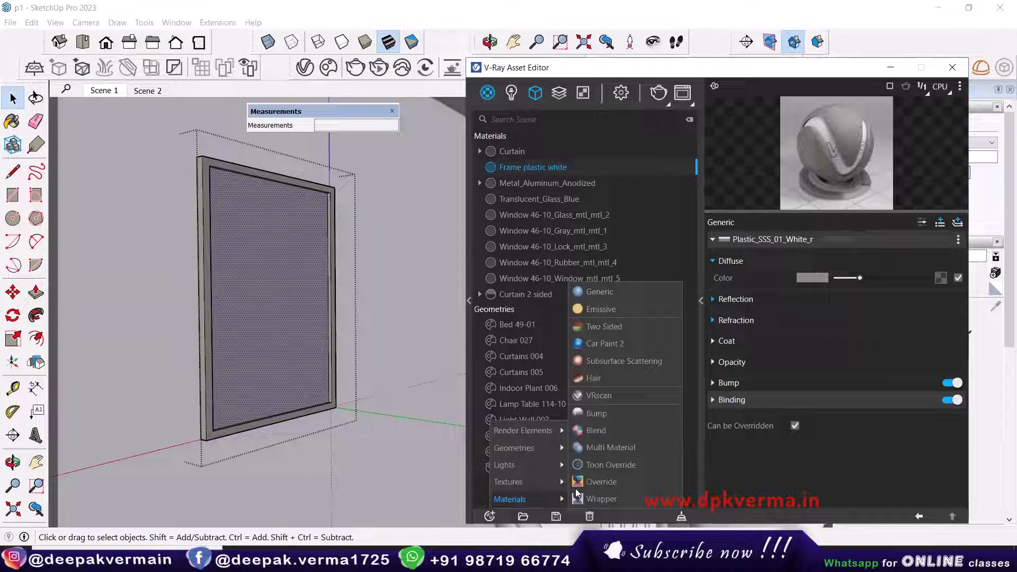
pyautogui.click(604, 292)
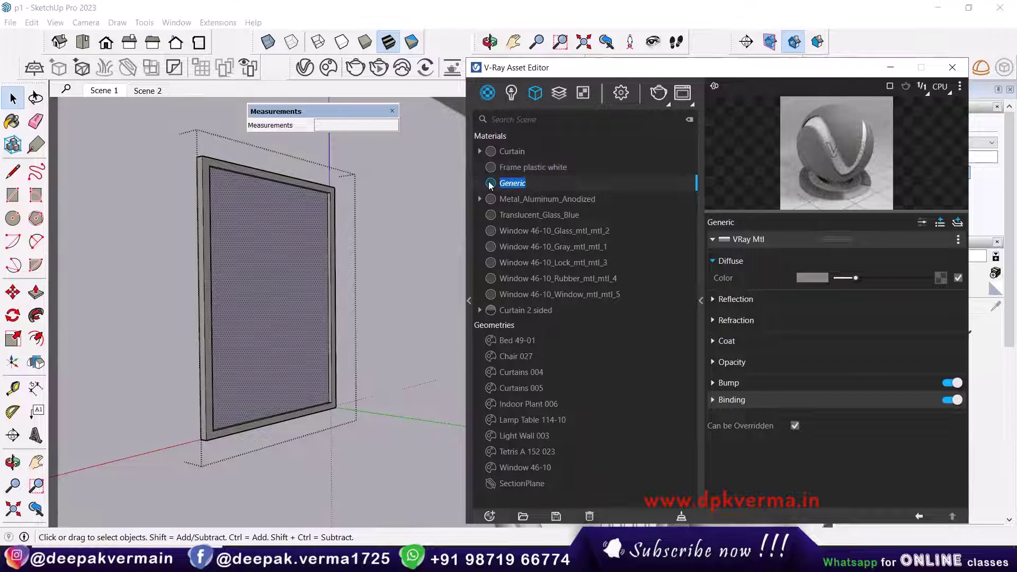
pyautogui.write('frame')
pyautogui.press('Return')
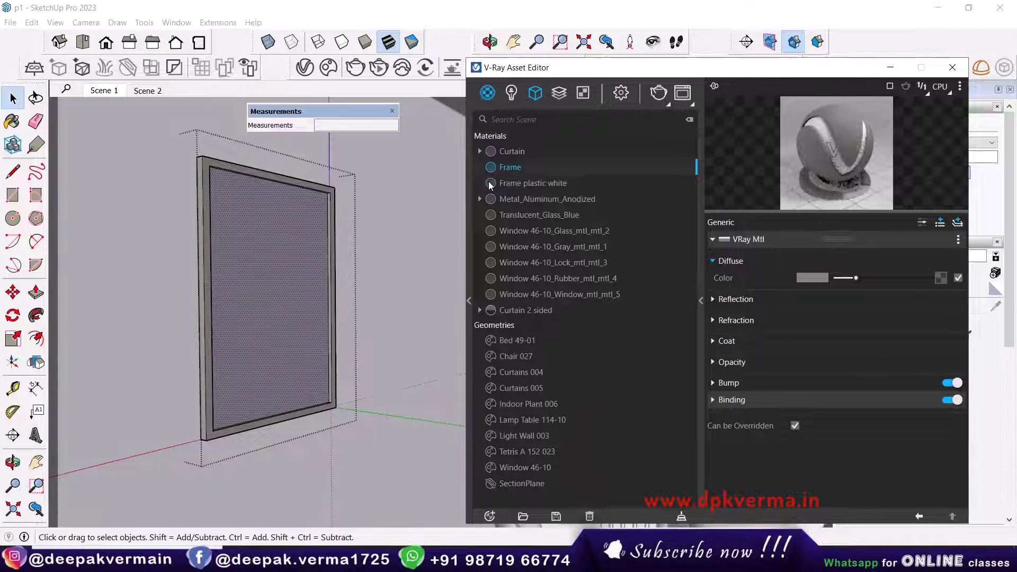
# Load the green leaf image from Downloads as a bitmap in the Frame material's diffuse color
pyautogui.click(941, 281)
pyautogui.click(908, 294)
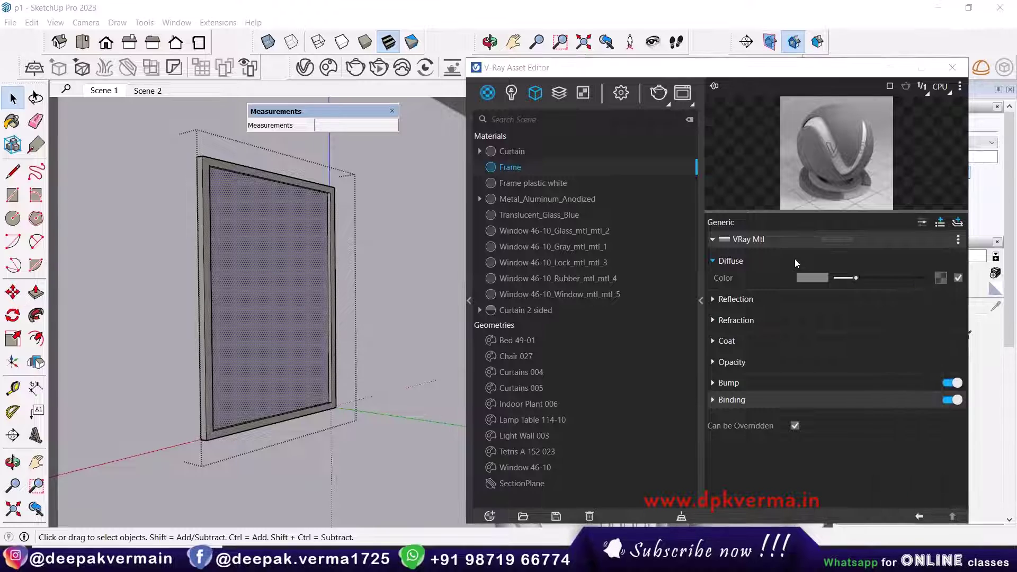
pyautogui.click(568, 445)
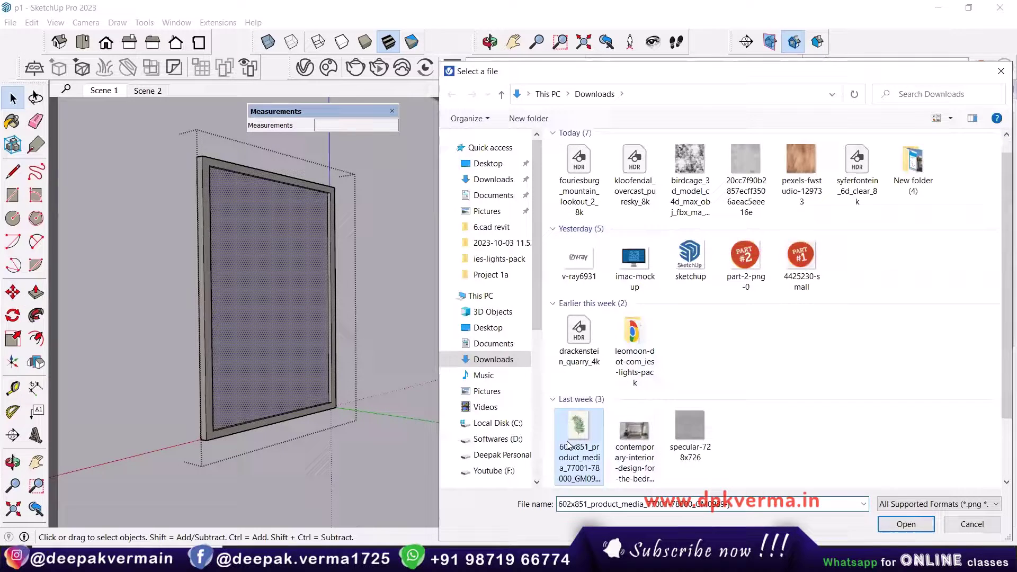
pyautogui.click(913, 526)
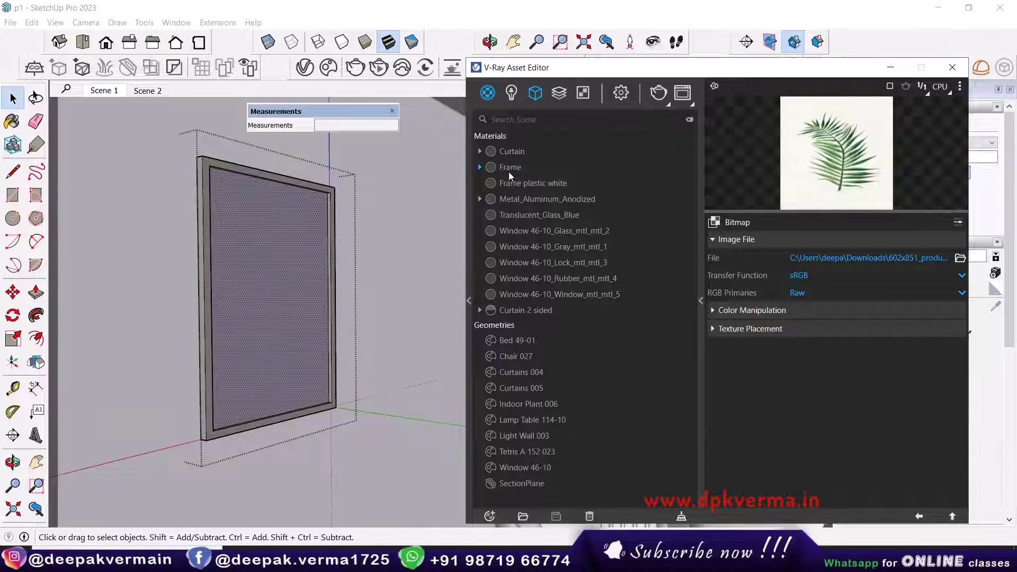
# Apply the Frame material to the selected inner face and fit the leaf texture to it with tri-planar projection
pyautogui.rightClick(509, 168)
pyautogui.click(537, 198)
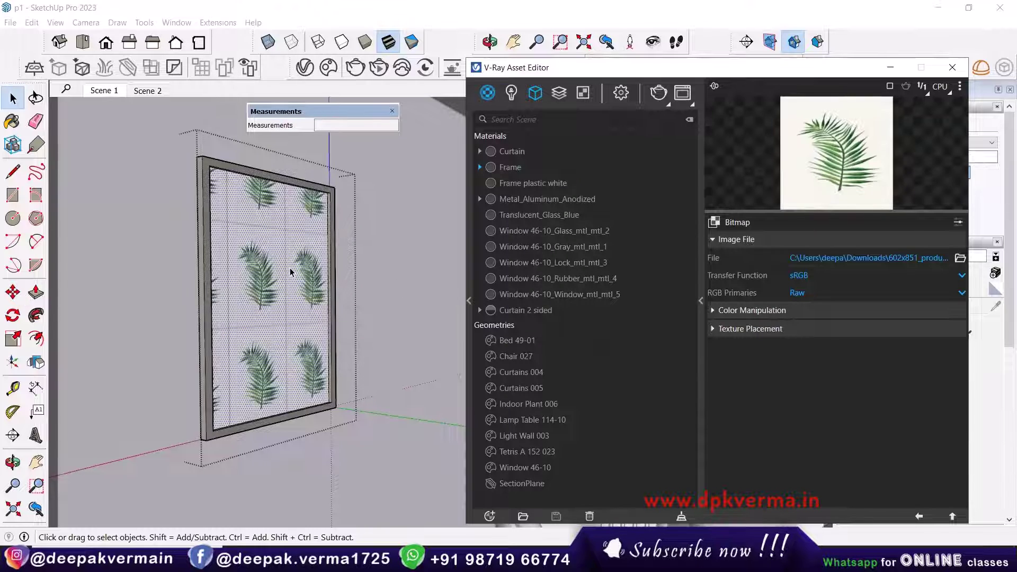
pyautogui.moveTo(291, 268); pyautogui.dragTo(282, 262, button='middle')
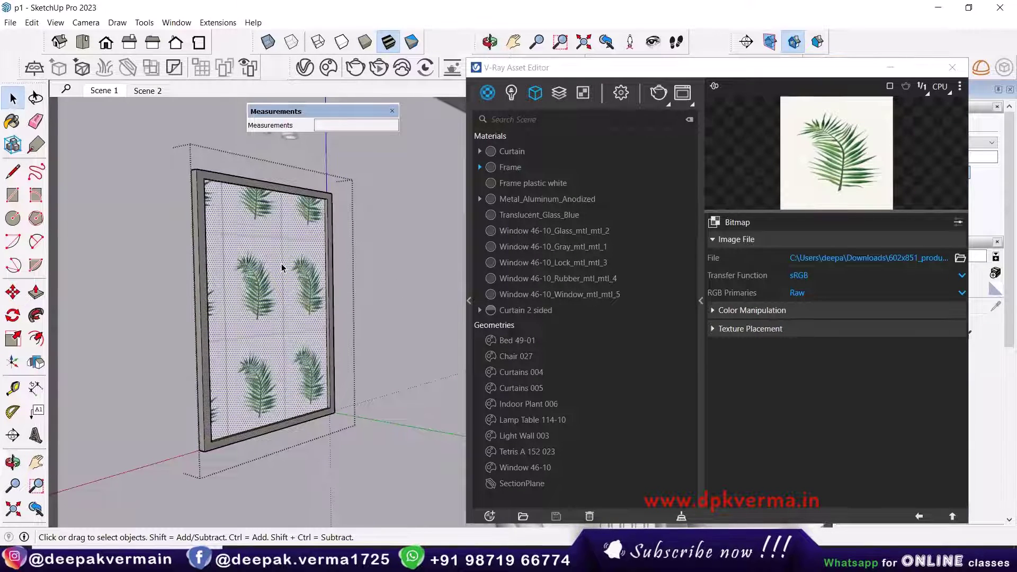
pyautogui.moveTo(547, 69); pyautogui.dragTo(548, 133)
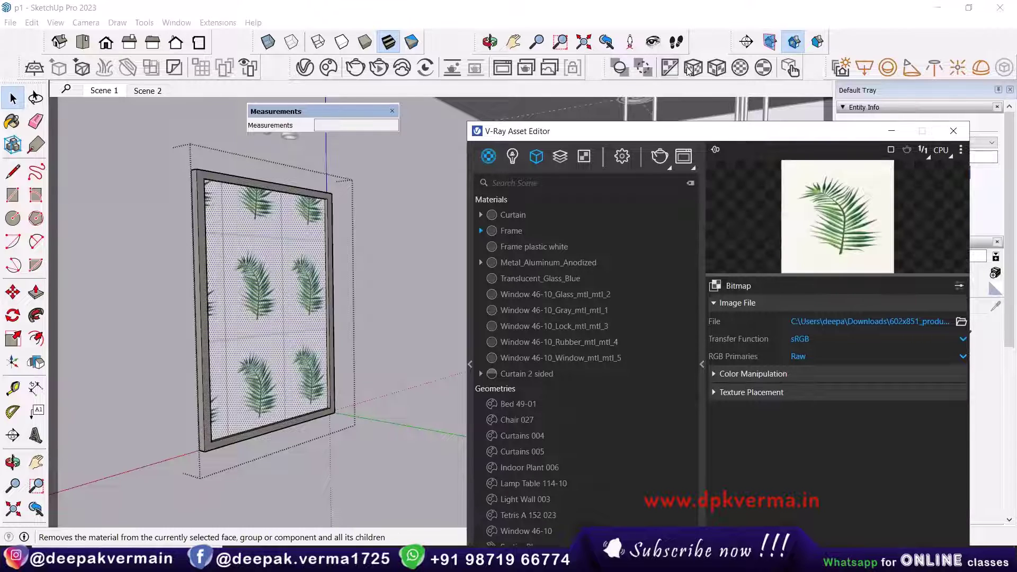
pyautogui.click(721, 70)
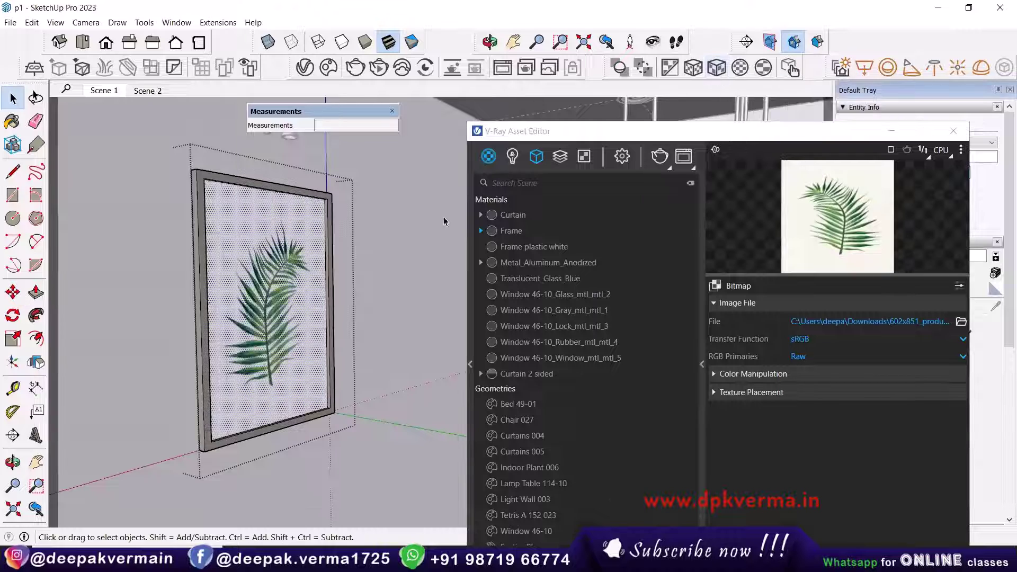
# Set the Frame material's reflection color to full white and compare with the reference bedroom photo
pyautogui.moveTo(544, 130); pyautogui.dragTo(484, 60)
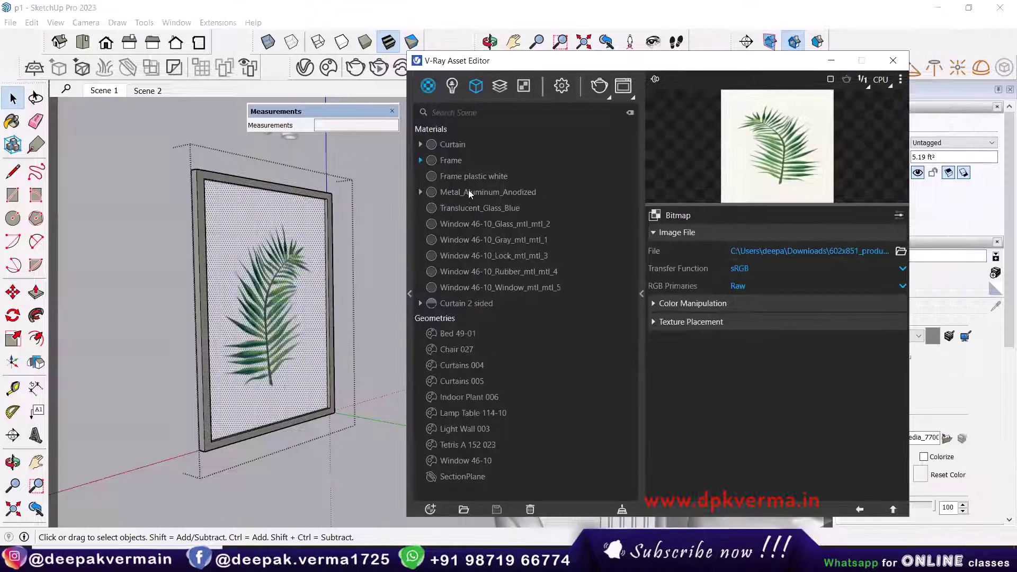
pyautogui.click(450, 161)
pyautogui.click(662, 292)
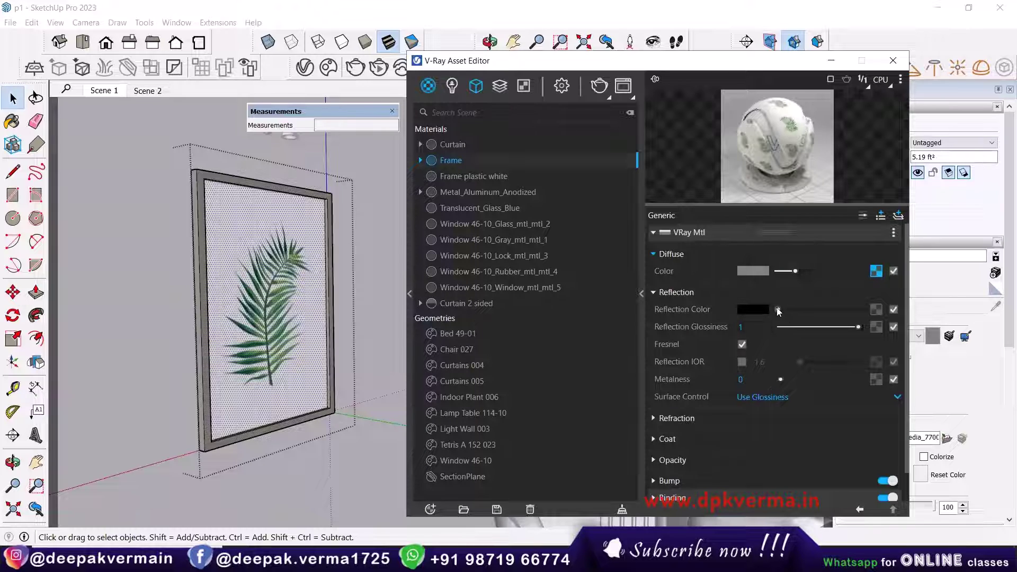
pyautogui.moveTo(778, 310); pyautogui.dragTo(859, 310)
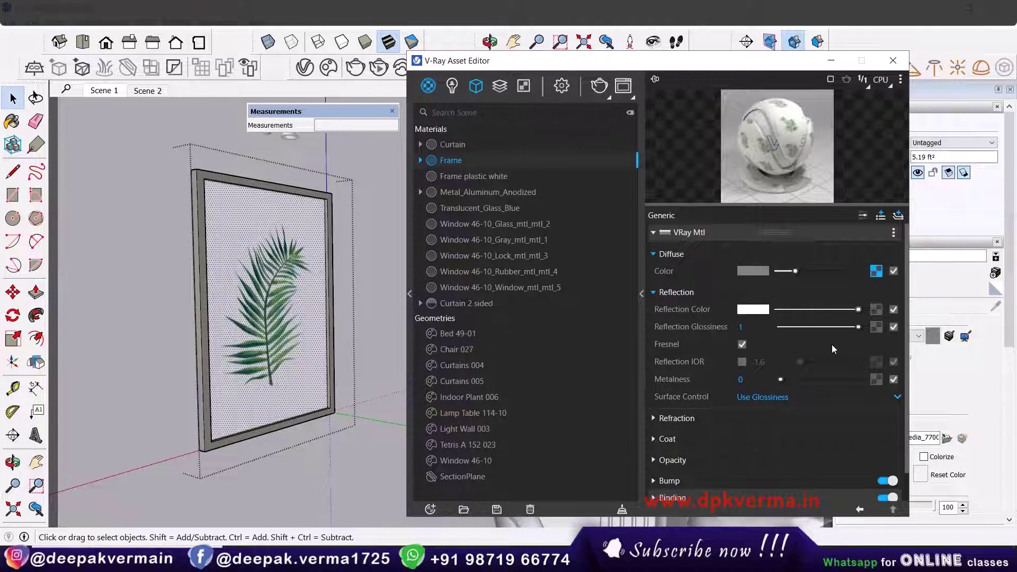
pyautogui.scroll(-2, 707, 443)
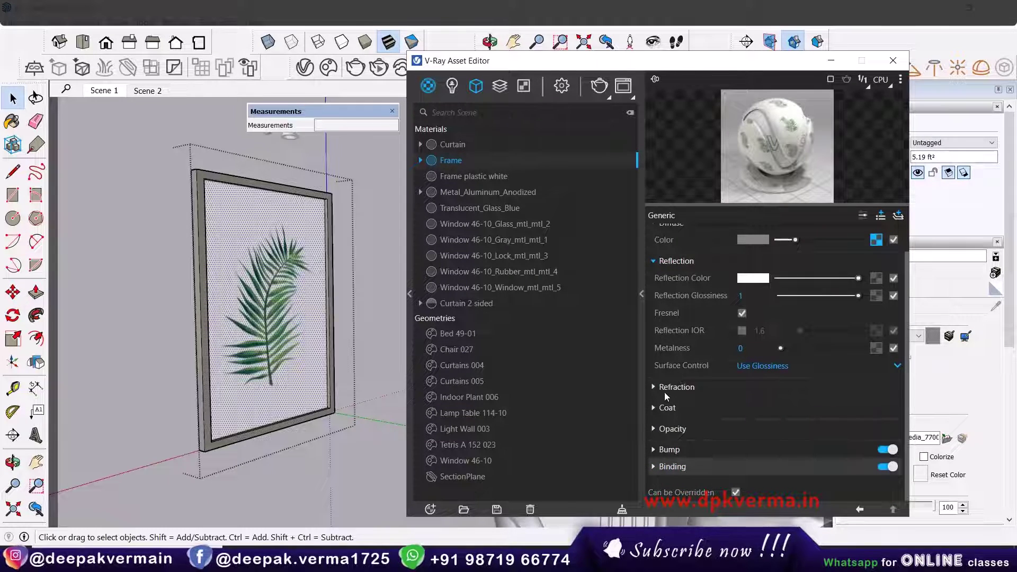
pyautogui.click(381, 560)
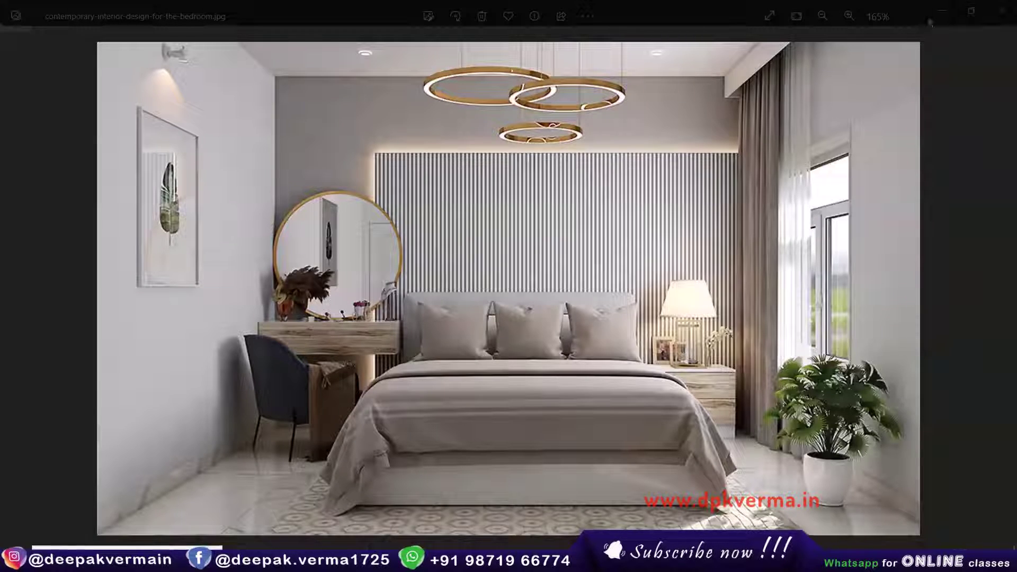
pyautogui.hotkey('alt', 'Tab')
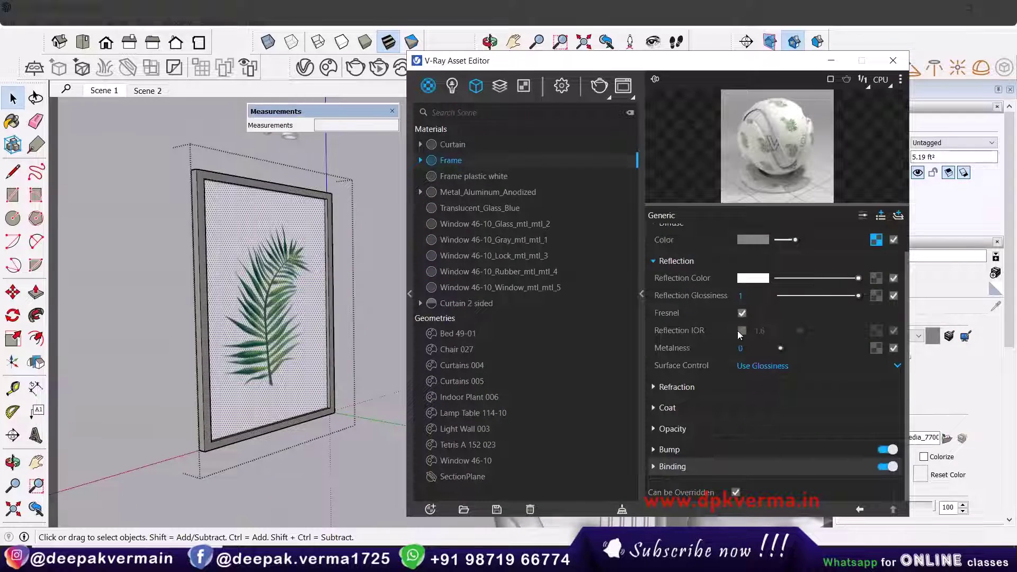
pyautogui.scroll(2, 687, 448)
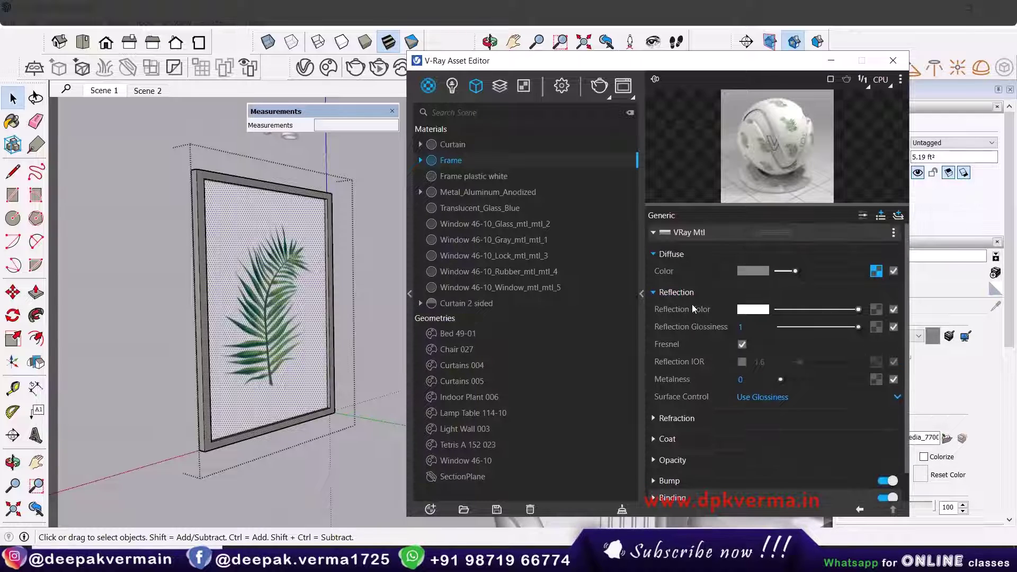
# Inspect the wall light above the picture frame up close, moving the material editor clear of it
pyautogui.moveTo(356, 284); pyautogui.dragTo(327, 339, button='middle')
pyautogui.scroll(6, 327, 339)
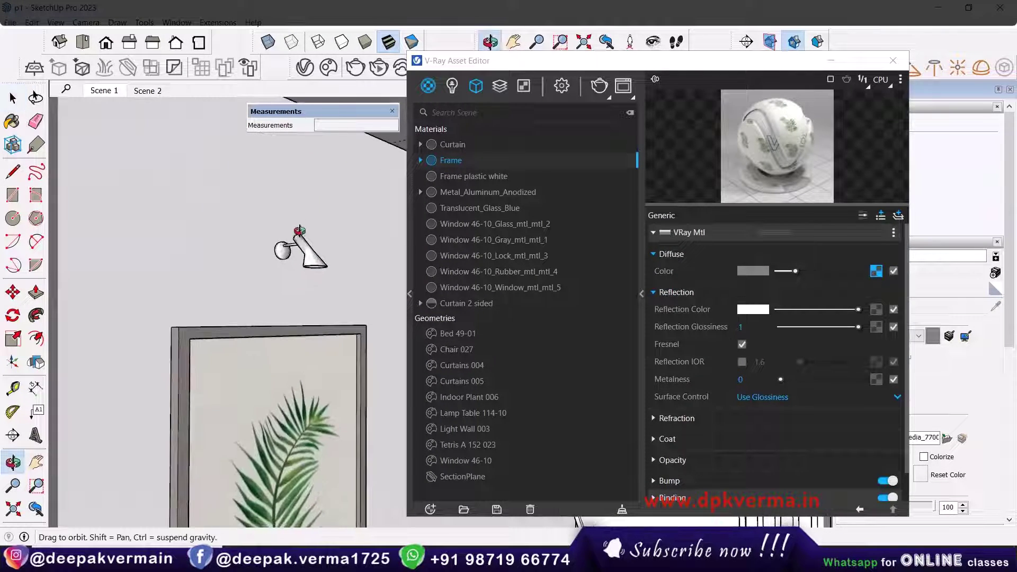
pyautogui.scroll(5, 297, 211)
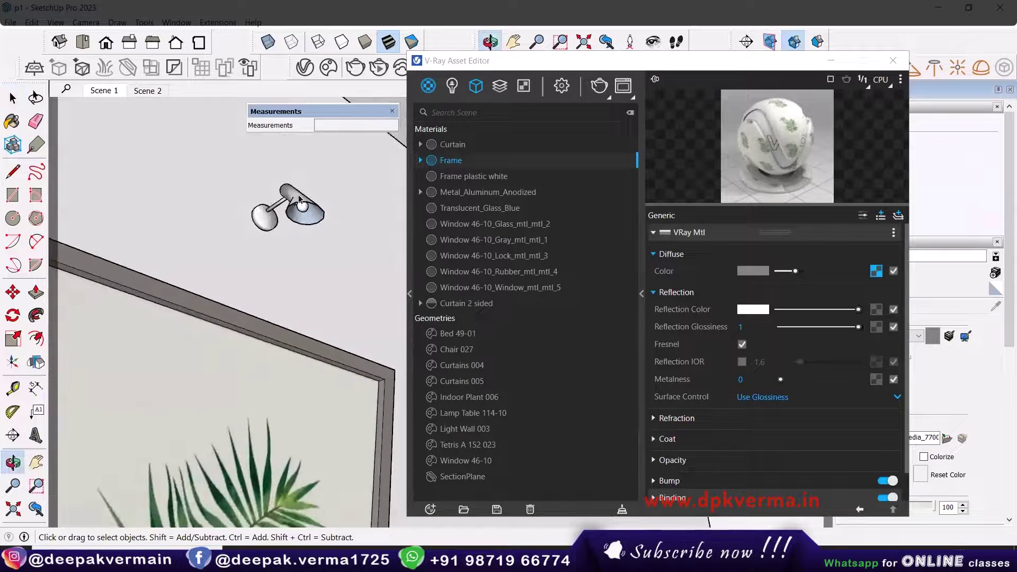
pyautogui.scroll(3, 298, 211)
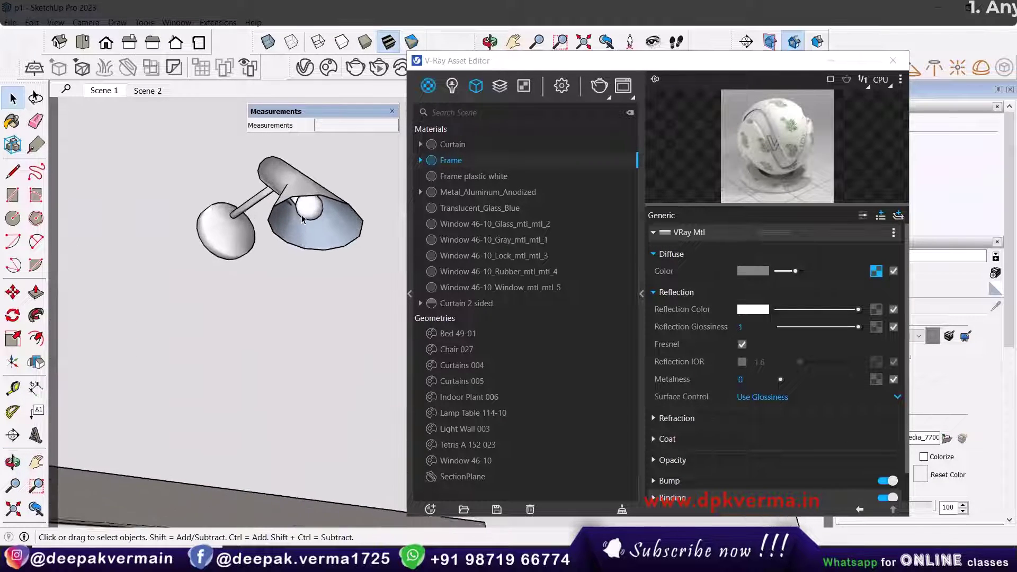
pyautogui.scroll(-4, 301, 213)
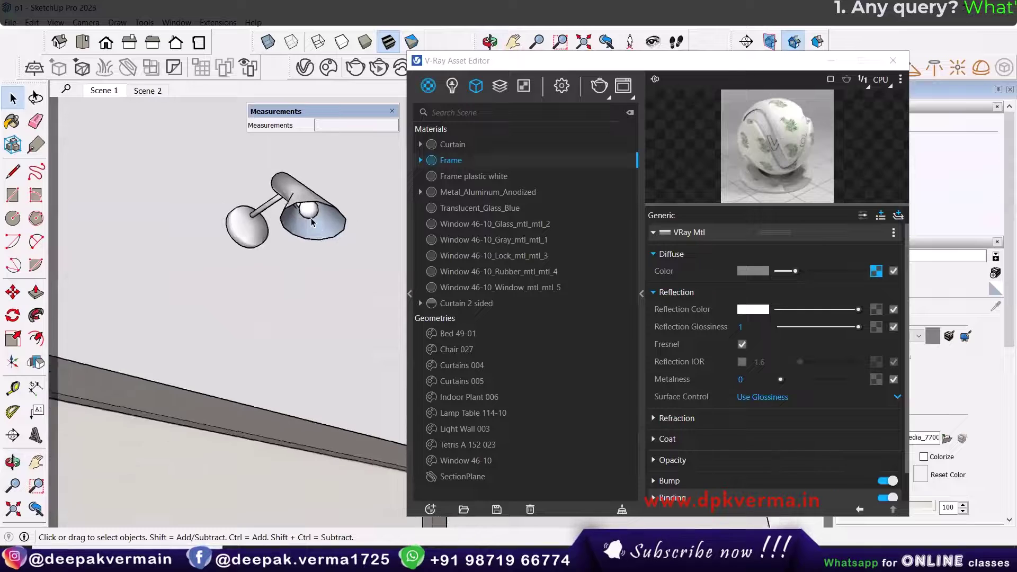
pyautogui.moveTo(485, 65); pyautogui.dragTo(591, 152)
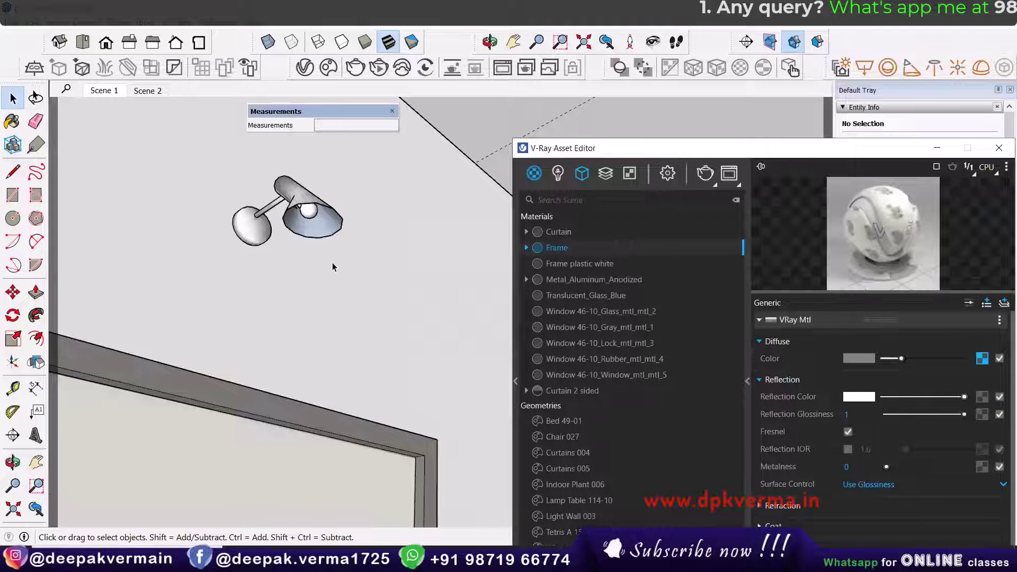
pyautogui.moveTo(334, 266); pyautogui.dragTo(375, 349, button='middle')
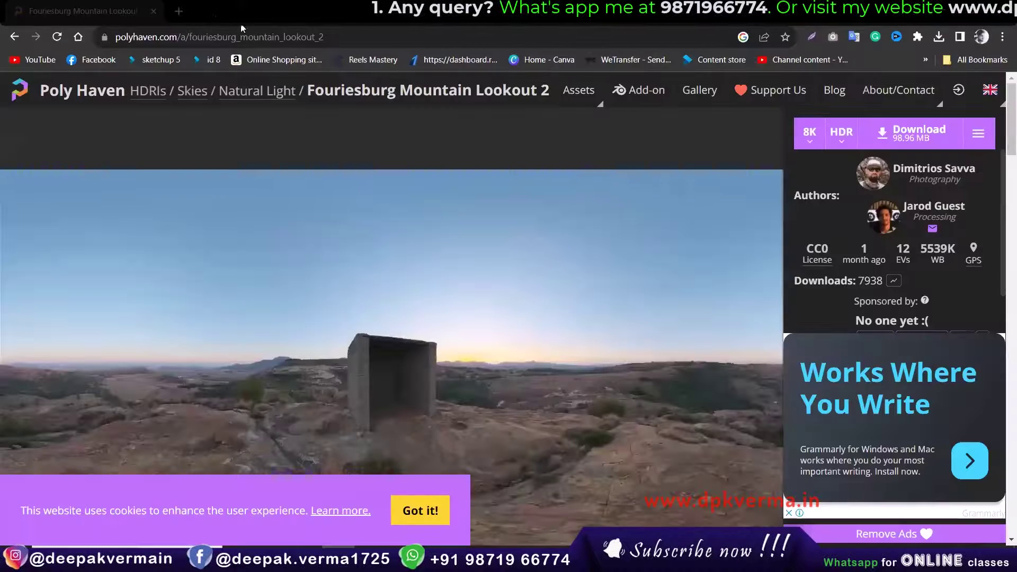
# Switch to Chrome and search Google for "ies light download" in a new tab
pyautogui.hotkey('ctrl', 't')
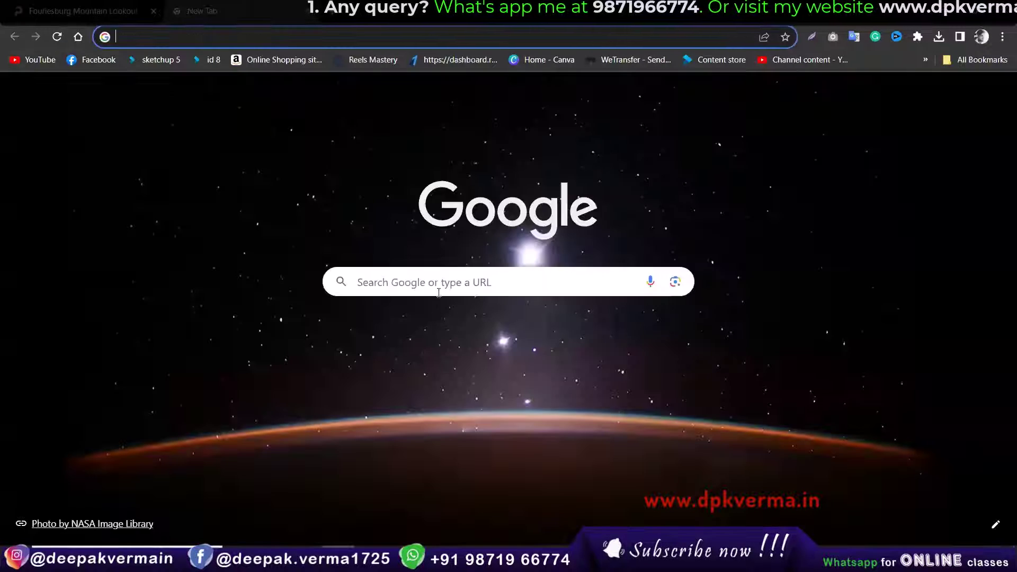
pyautogui.click(437, 288)
pyautogui.write('ies')
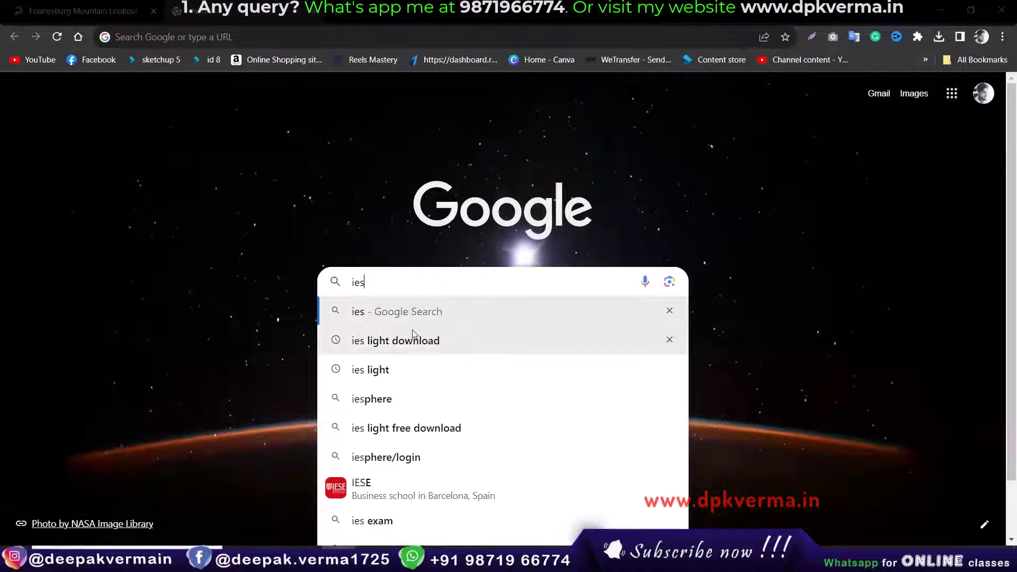
pyautogui.press('Down')
pyautogui.press('Return')
# Search Google Images for "ies" in another tab and examine the Light Collab chart of numbered light profiles
pyautogui.hotkey('ctrl', 't')
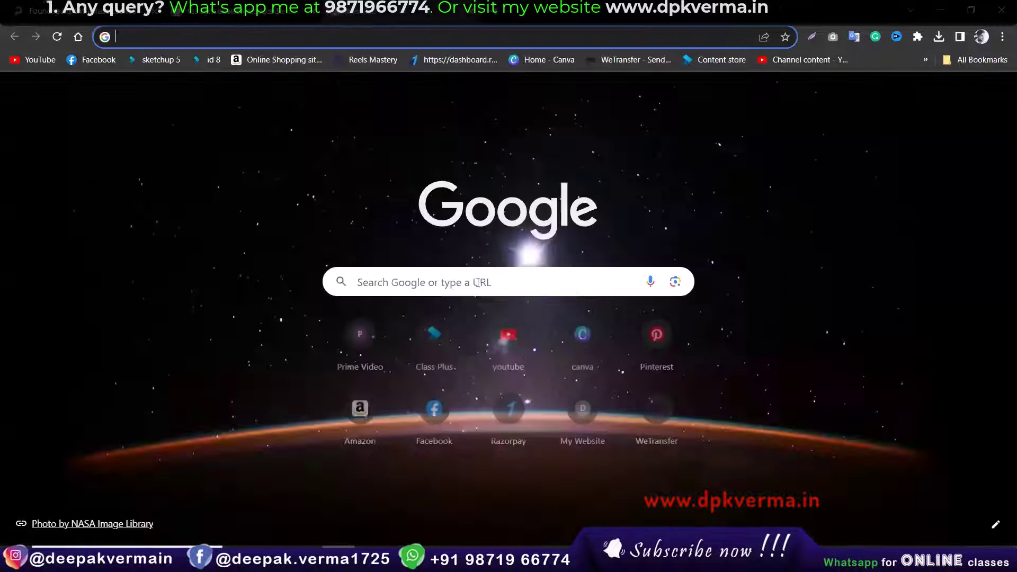
pyautogui.click(479, 284)
pyautogui.write('ies')
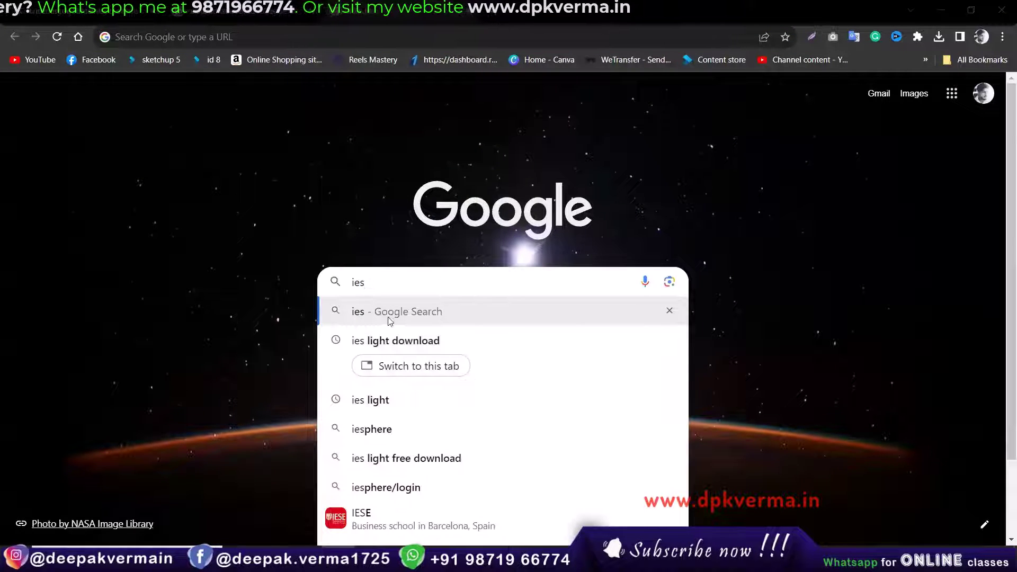
pyautogui.click(387, 301)
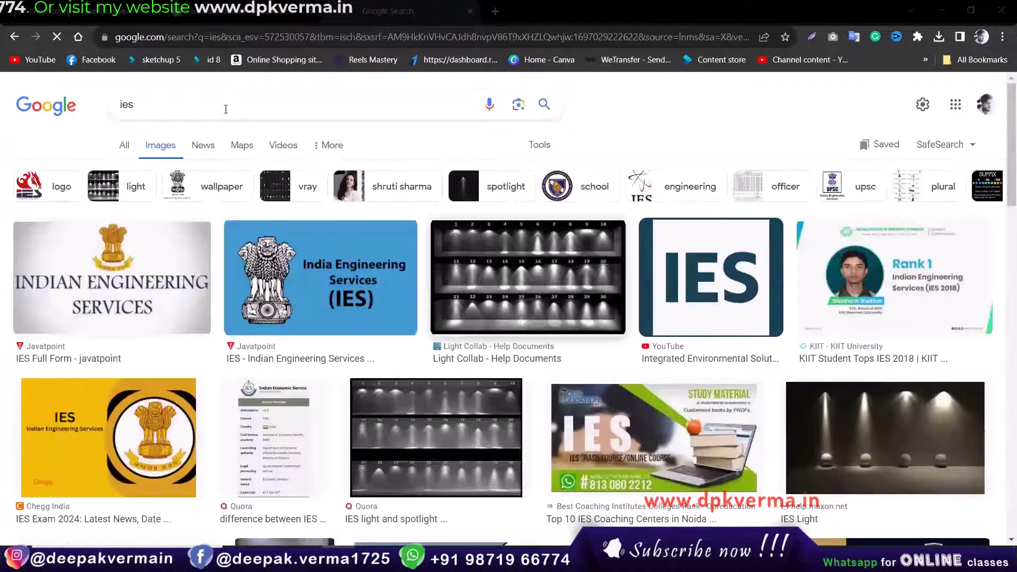
pyautogui.click(564, 240)
pyautogui.scroll(-2, 681, 228)
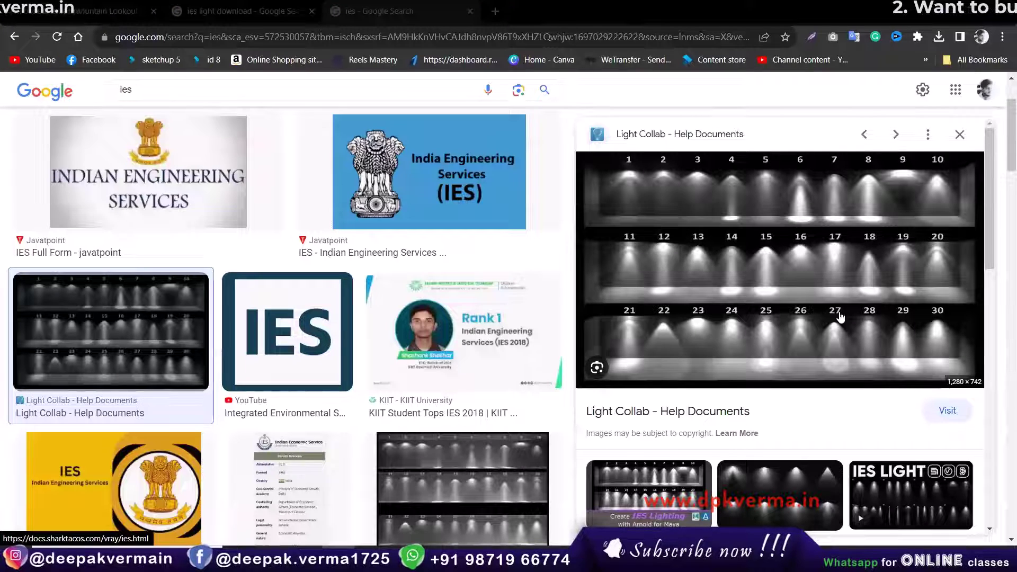
# Return to the ies light download results and download the free IES Lights Pack from LeoMoon Studios
pyautogui.click(260, 7)
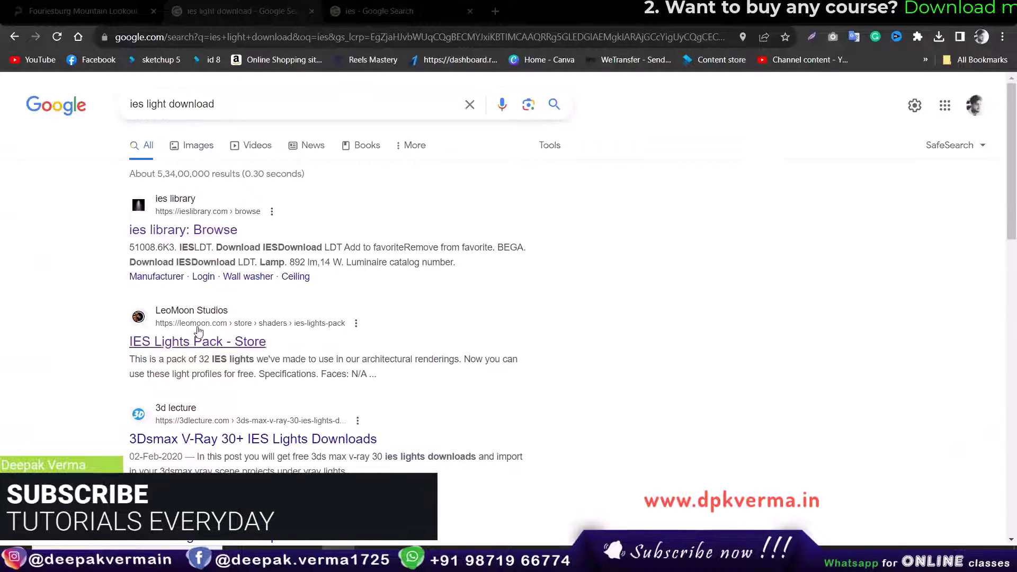
pyautogui.click(192, 345)
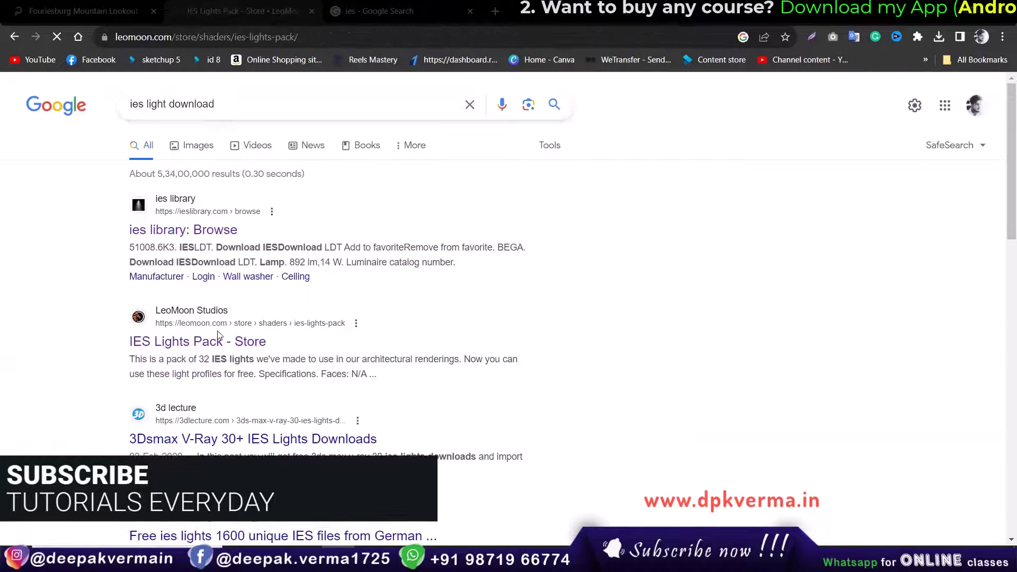
pyautogui.scroll(-10, 609, 307)
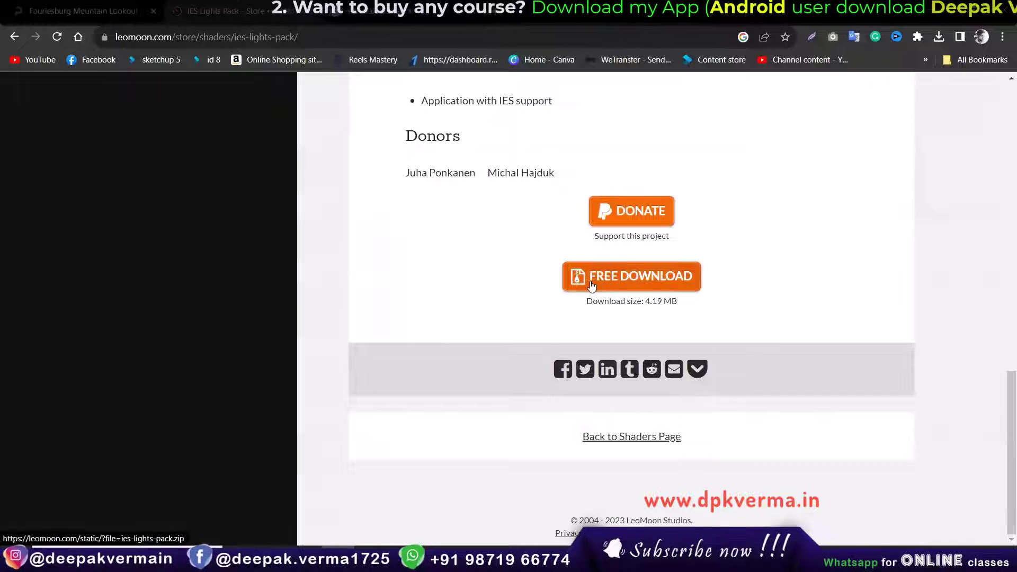
pyautogui.click(638, 278)
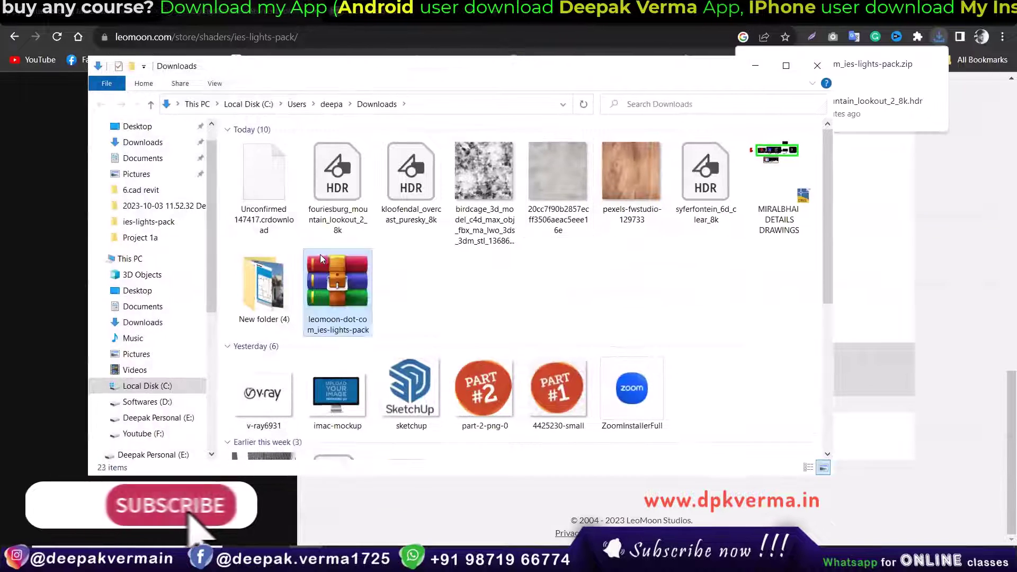
# Extract the leomoon-dot-com_ies-lights-pack archive in Downloads, replacing all existing files
pyautogui.rightClick(334, 286)
pyautogui.click(322, 292)
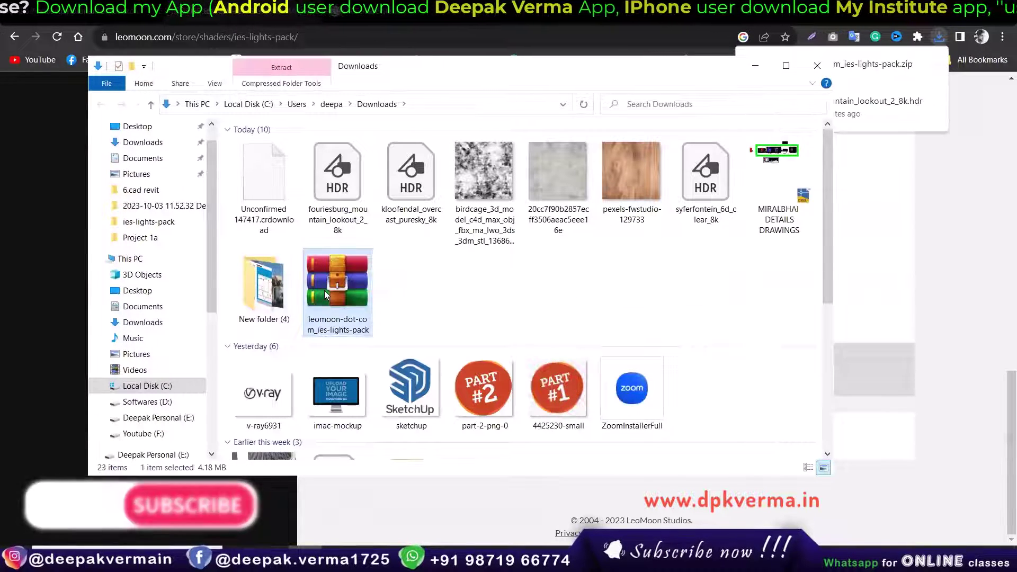
pyautogui.rightClick(321, 292)
pyautogui.click(364, 333)
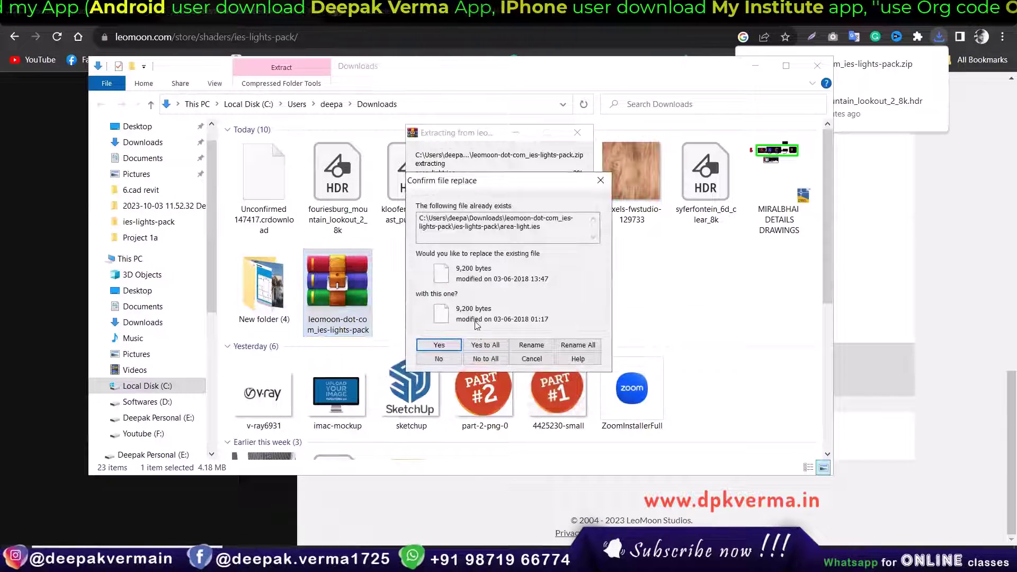
pyautogui.click(484, 344)
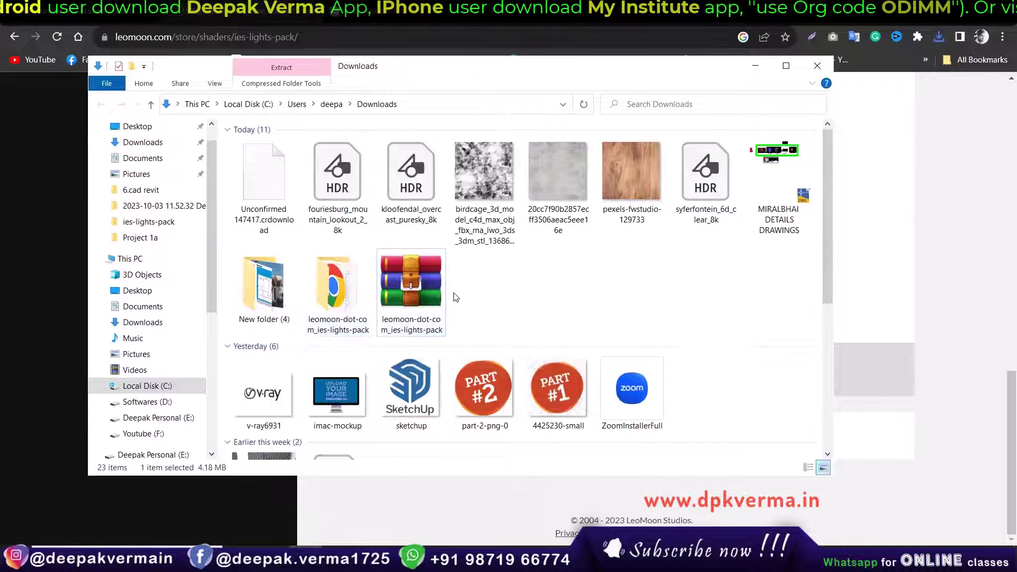
# Open the extracted ies-lights-pack folder and compare the IES files with their preview images, from area-light to cylinder-narrow
pyautogui.doubleClick(338, 286)
pyautogui.doubleClick(273, 155)
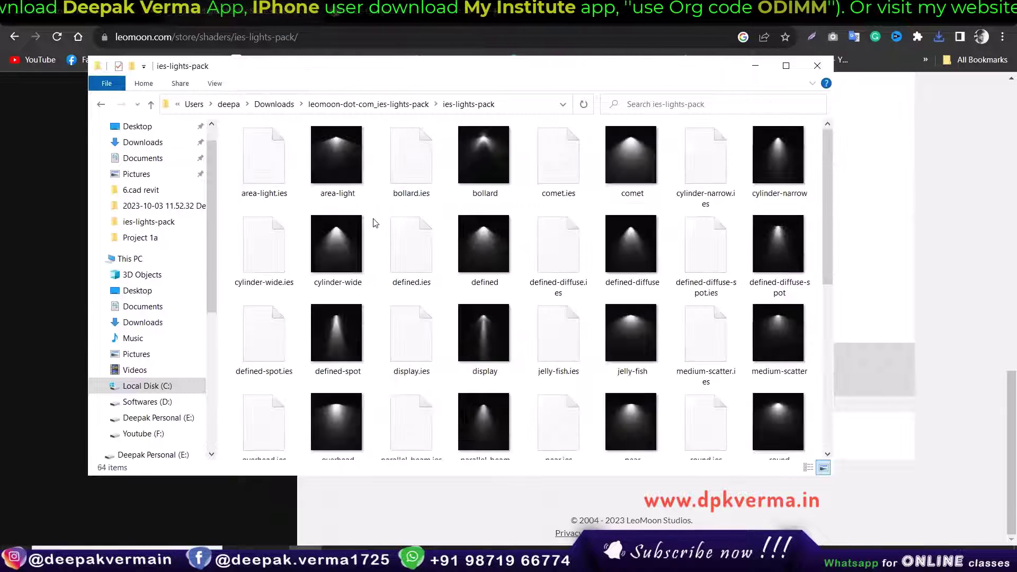
pyautogui.click(279, 164)
pyautogui.click(337, 156)
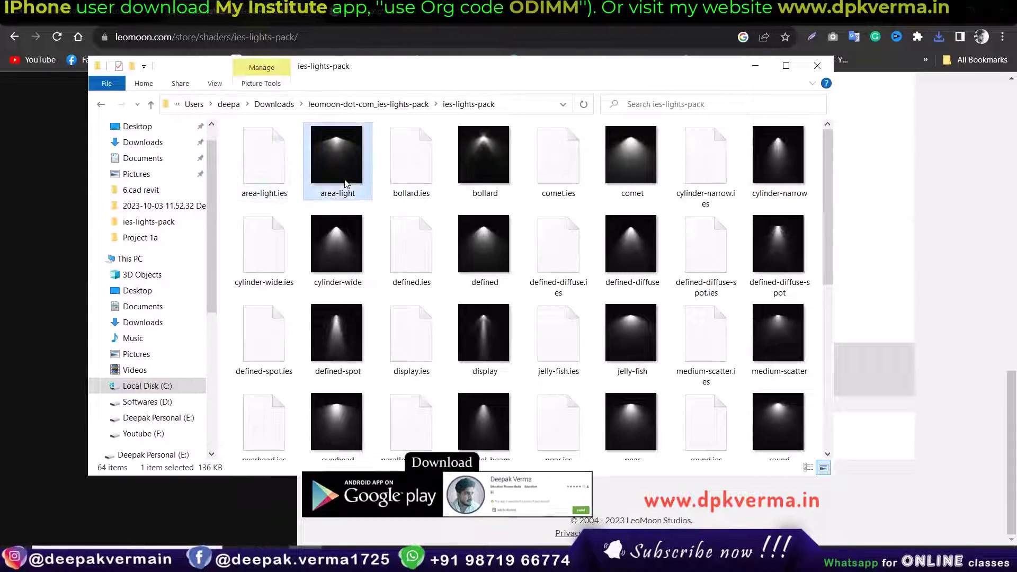
pyautogui.moveTo(824, 156); pyautogui.dragTo(609, 310)
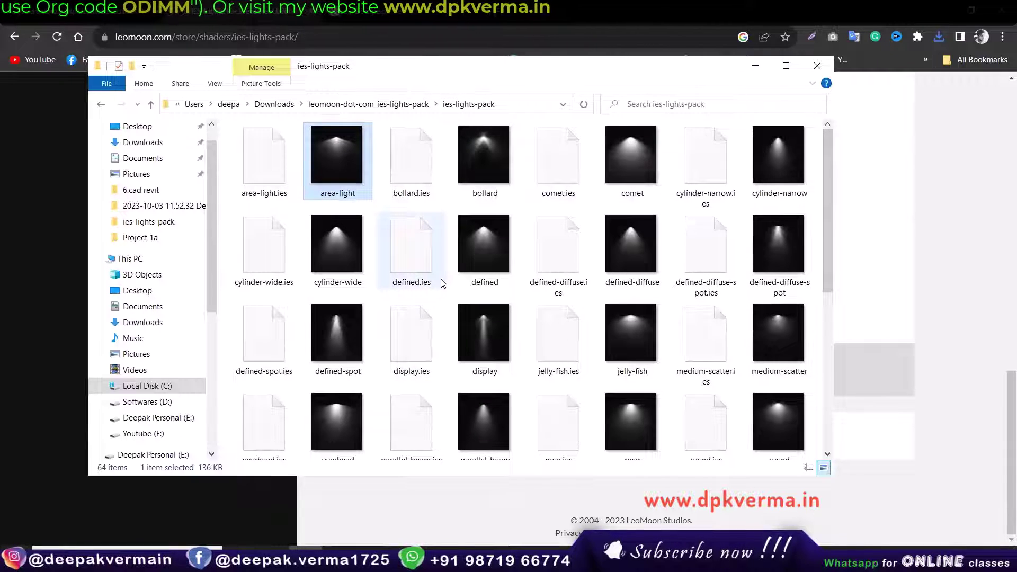
pyautogui.click(778, 152)
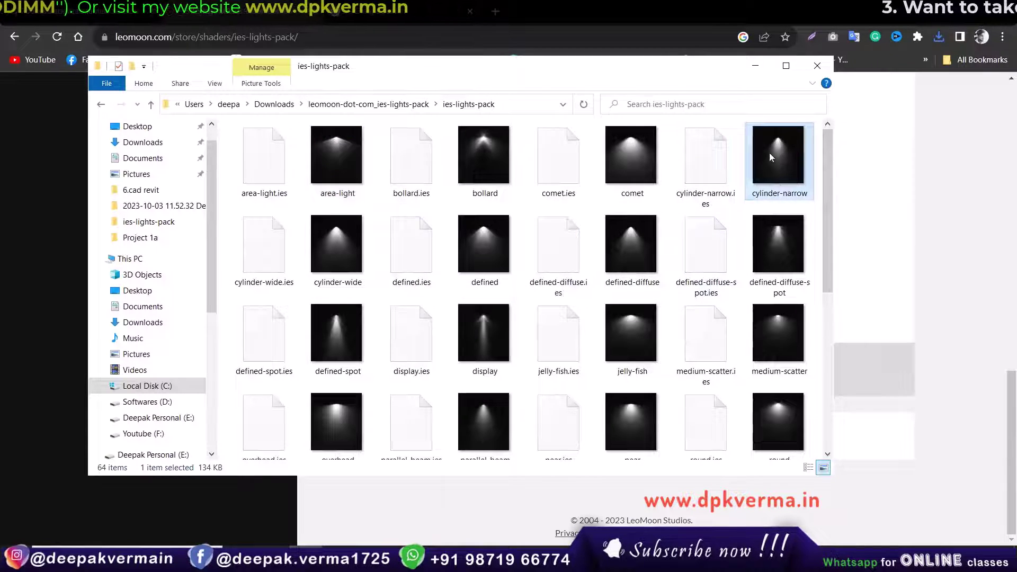
pyautogui.click(709, 166)
# Switch back to SketchUp and start a V-Ray IES light using cylinder-narrow.ies from the downloaded ies-lights-pack folder
pyautogui.click(630, 562)
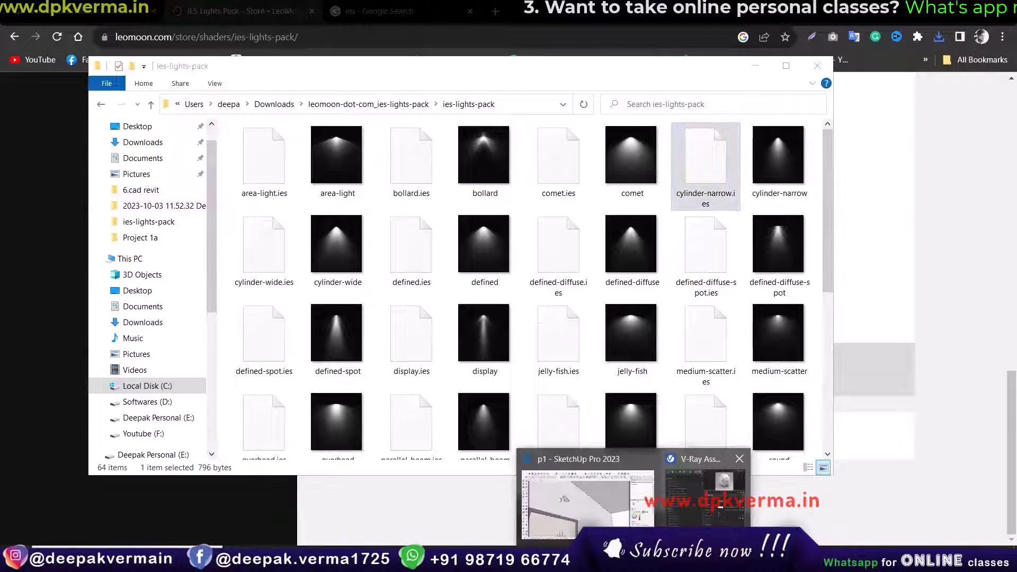
pyautogui.click(707, 506)
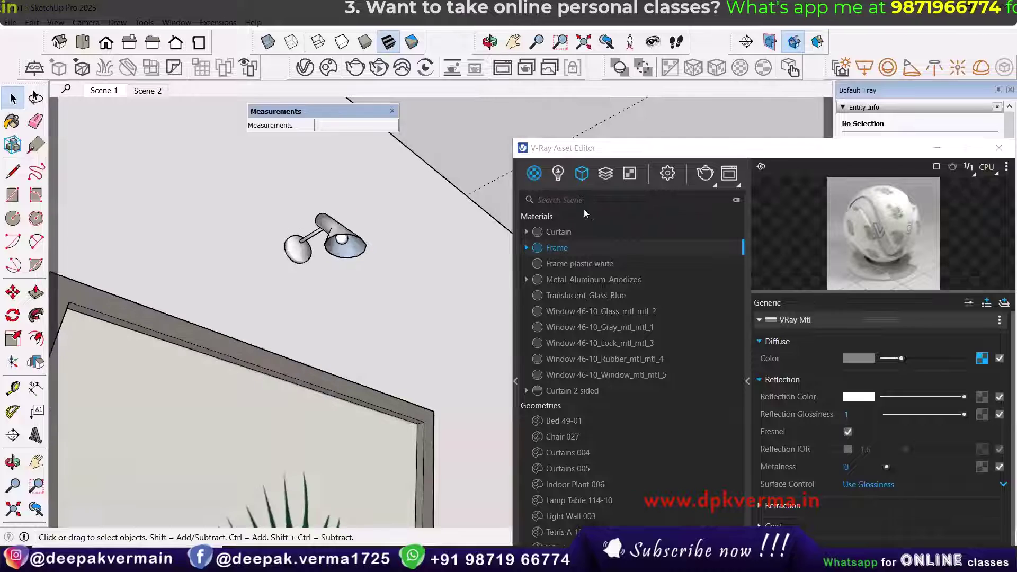
pyautogui.click(934, 68)
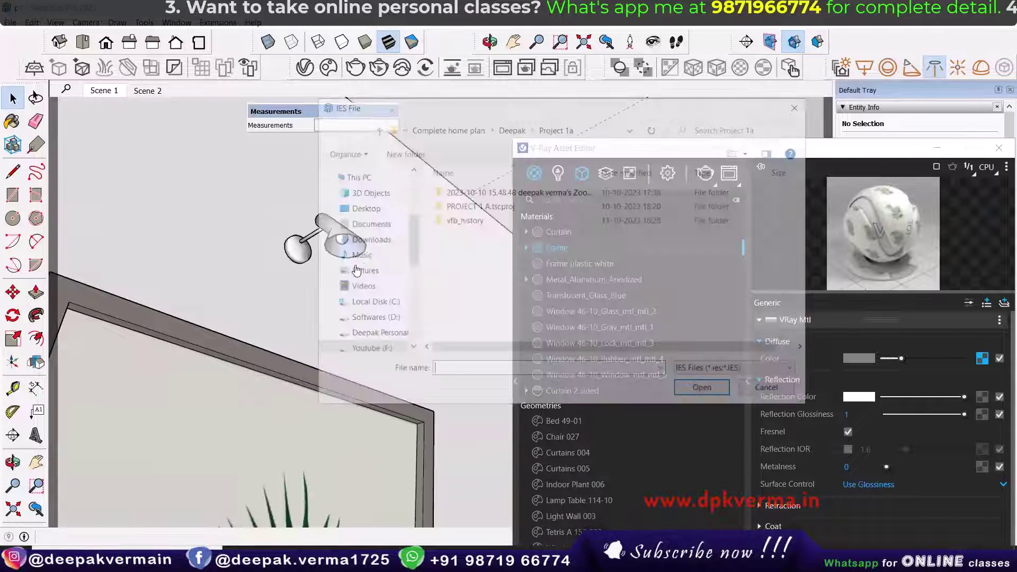
pyautogui.scroll(3, 363, 217)
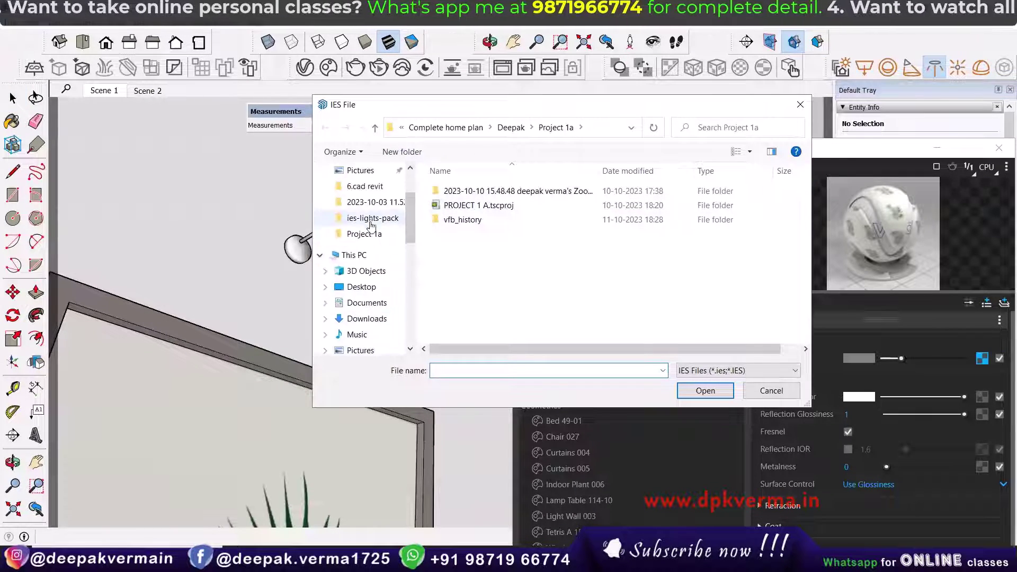
pyautogui.click(363, 217)
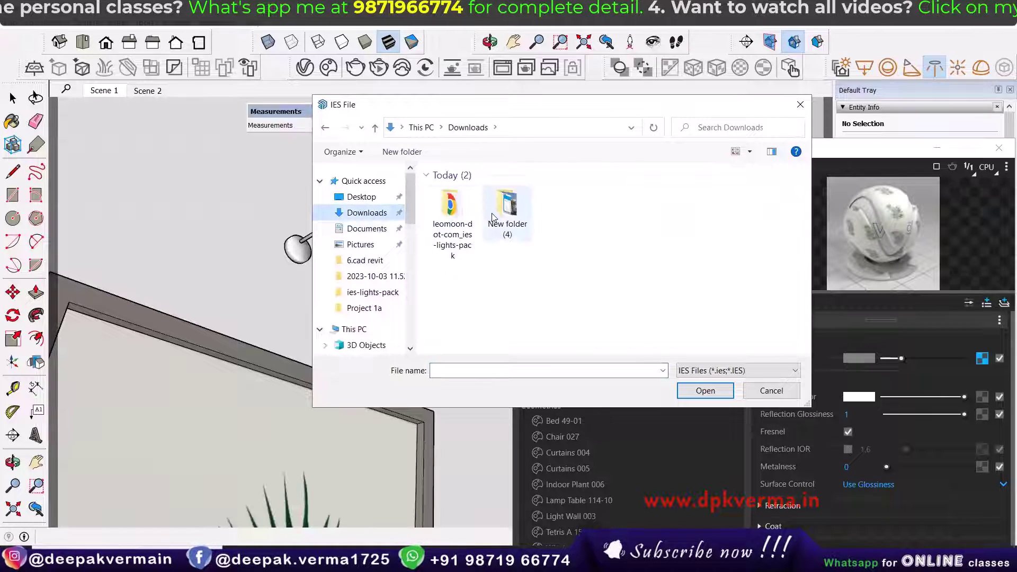
pyautogui.doubleClick(460, 212)
pyautogui.doubleClick(466, 194)
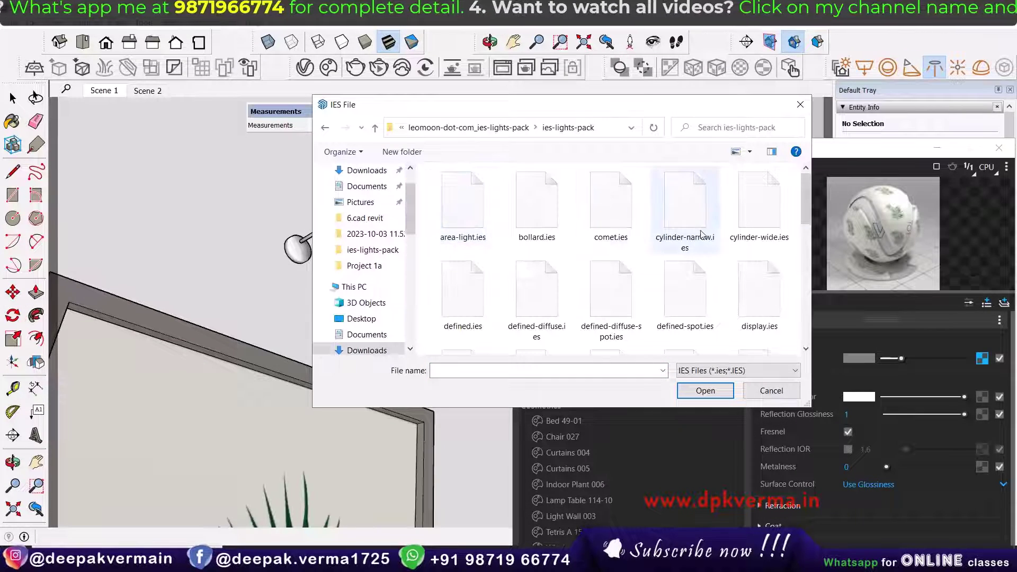
pyautogui.click(690, 210)
pyautogui.click(705, 391)
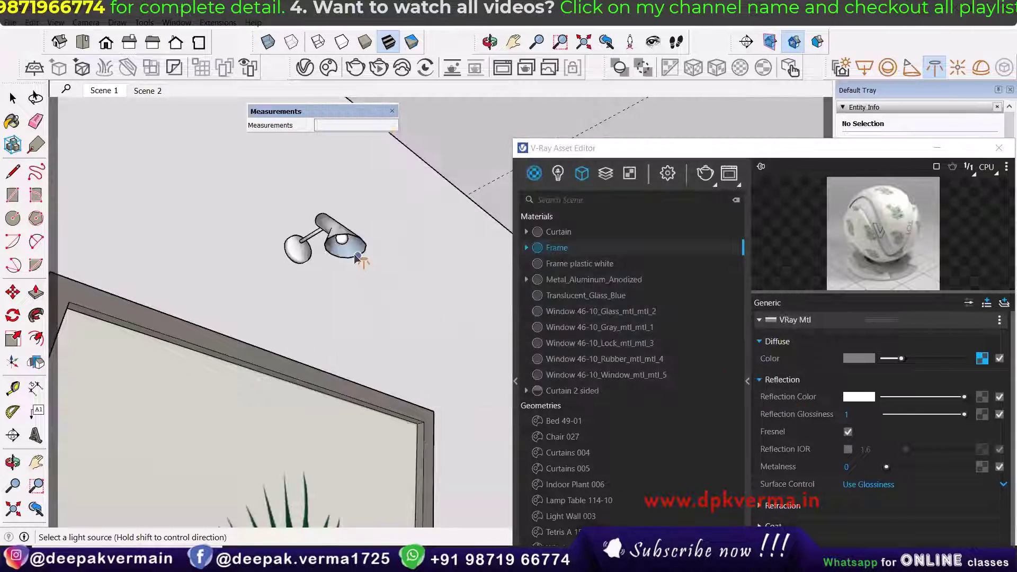
# Place the IES light at the wall lamp's shade opening and move it about 15/16" down, just below the shade
pyautogui.scroll(5, 331, 227)
pyautogui.click(330, 227)
pyautogui.moveTo(330, 227); pyautogui.dragTo(365, 410, button='middle')
pyautogui.press('space')
pyautogui.scroll(3, 350, 278)
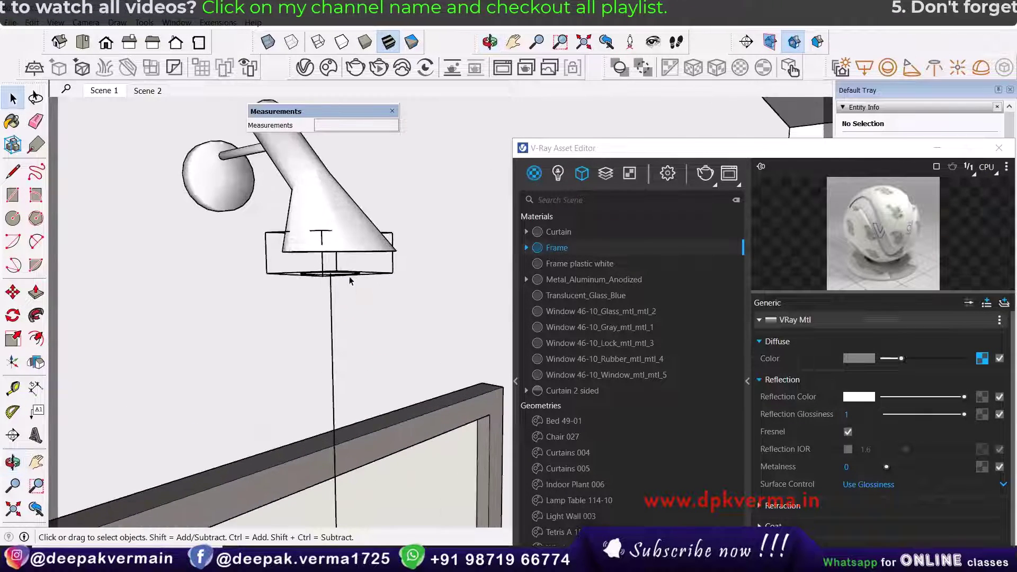
pyautogui.click(350, 275)
pyautogui.press('m')
pyautogui.click(447, 195)
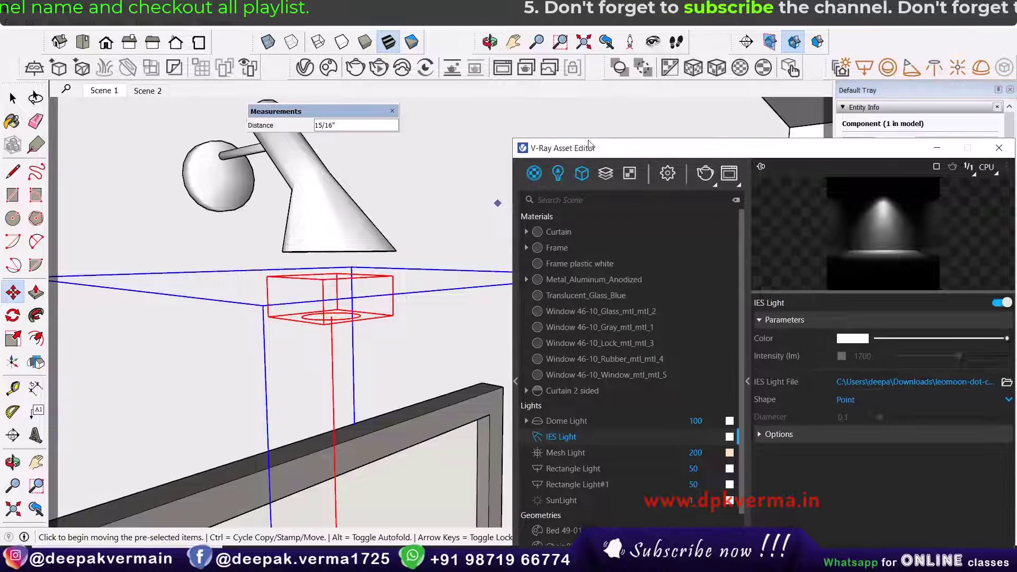
# Override the IES light's intensity with 17000 lm and set its color temperature to 4500 K
pyautogui.moveTo(582, 148); pyautogui.dragTo(524, 81)
pyautogui.click(502, 108)
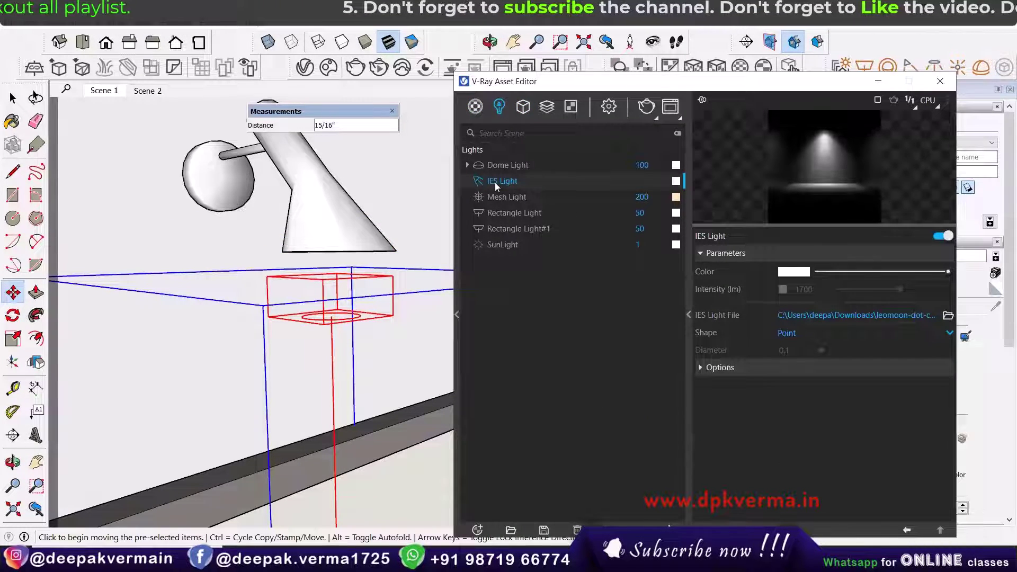
pyautogui.click(781, 289)
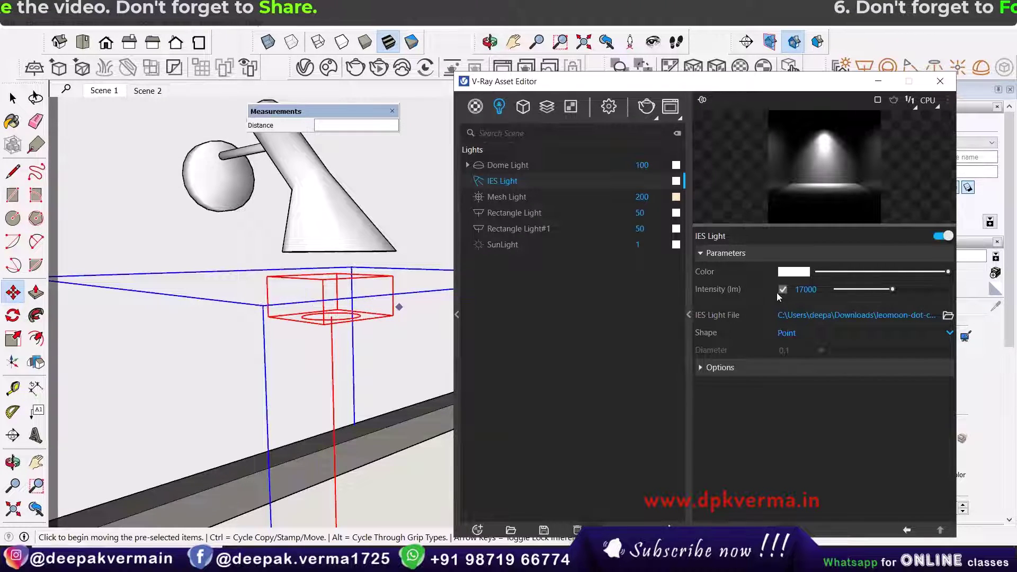
pyautogui.click(793, 272)
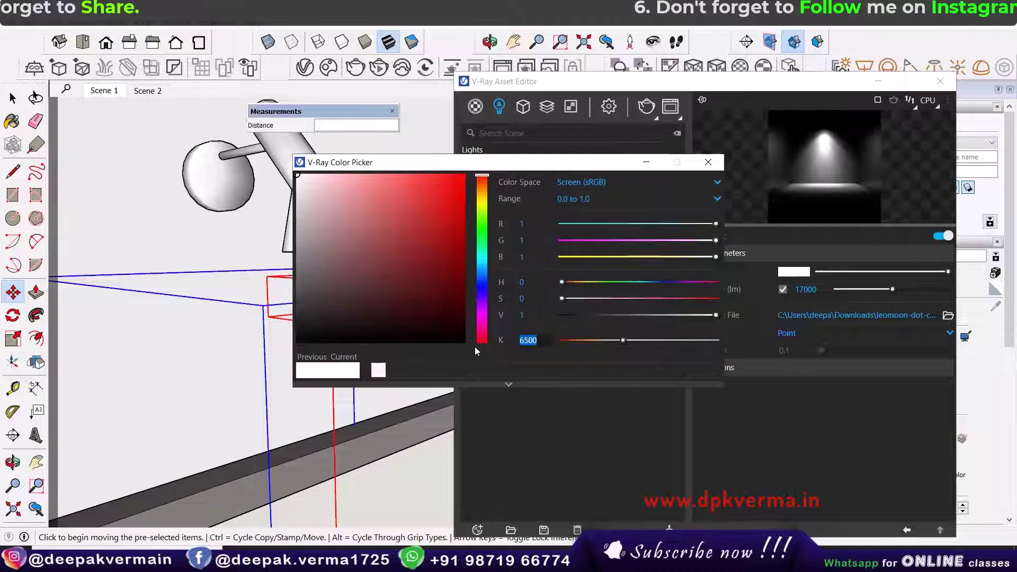
pyautogui.write('4500')
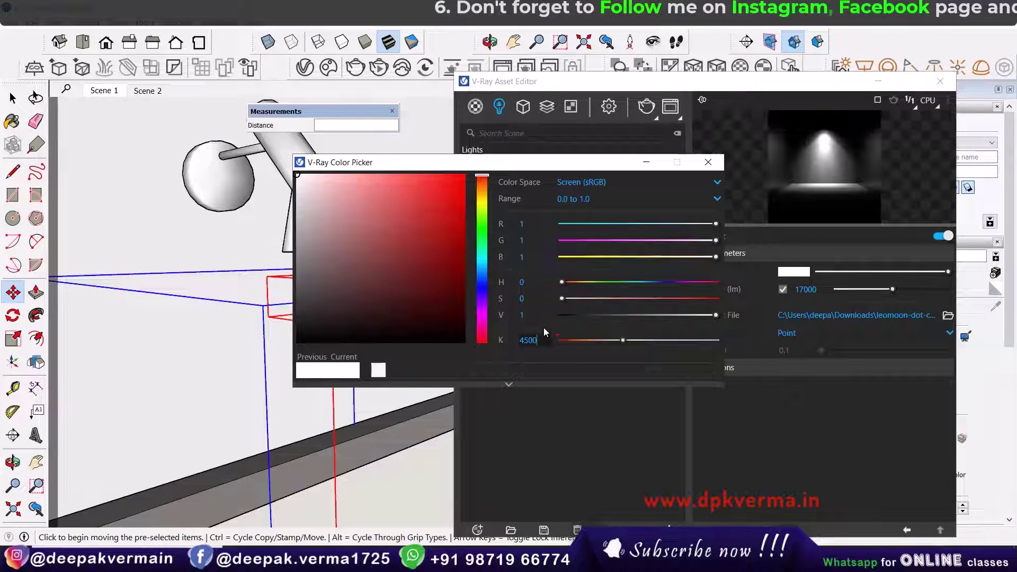
pyautogui.press('Return')
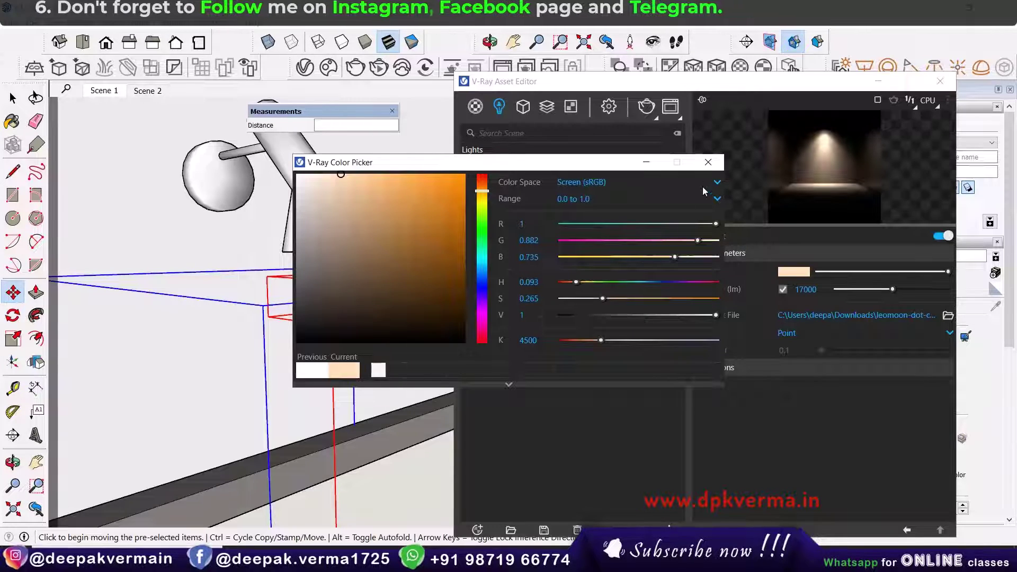
pyautogui.click(707, 162)
# Expand the IES light's options and set its shape to From IES File
pyautogui.click(721, 368)
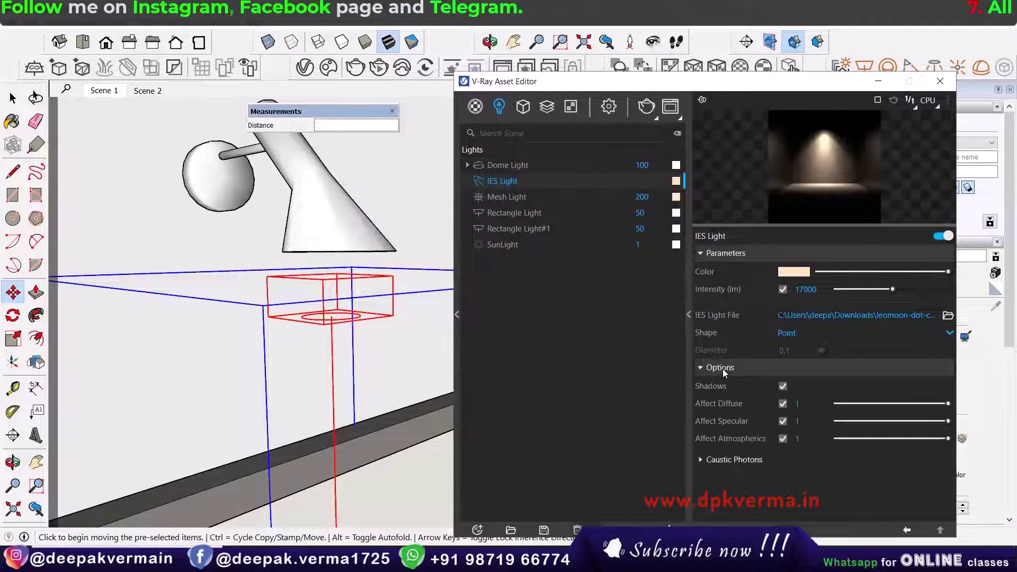
pyautogui.click(795, 333)
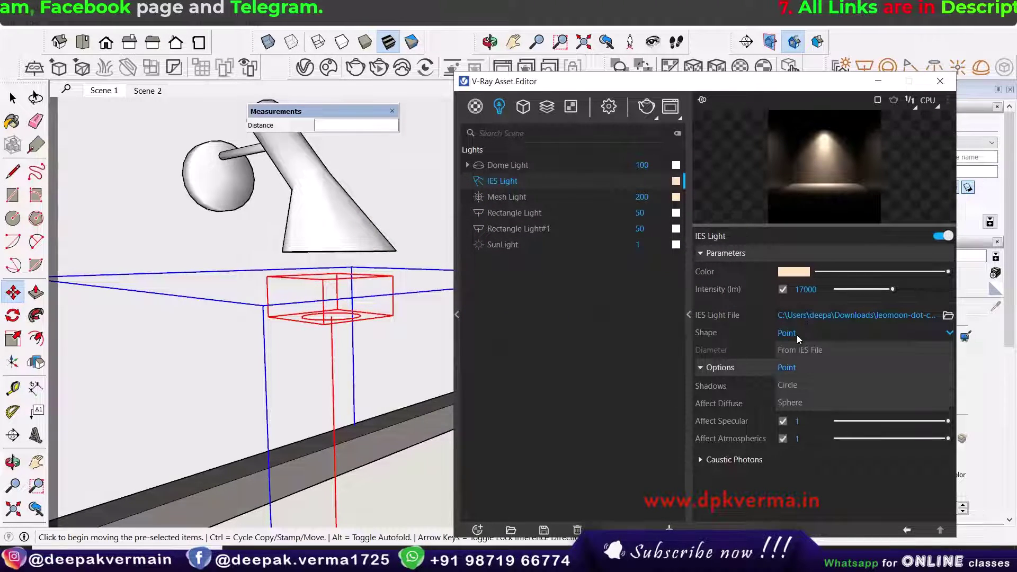
pyautogui.click(793, 350)
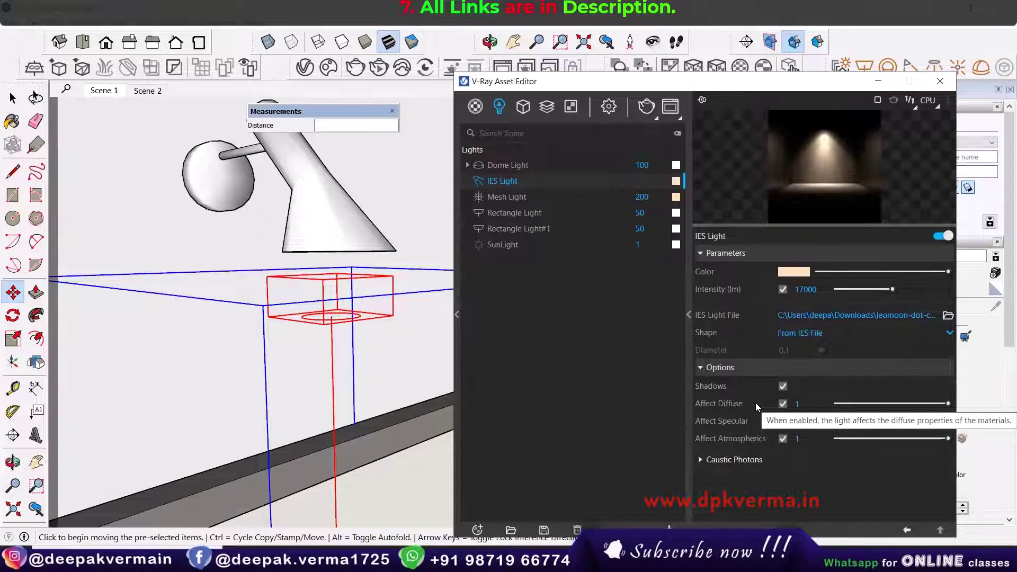
# Examine the round mirror above the dressing table and compare its frame and glass with the bedroom reference photo
pyautogui.scroll(-5, 353, 318)
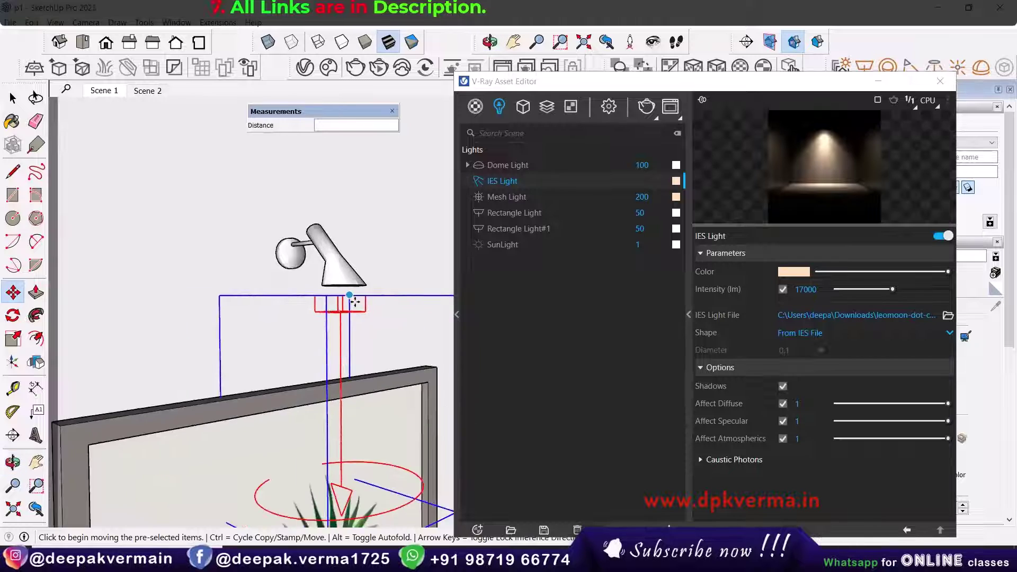
pyautogui.scroll(-4, 354, 301)
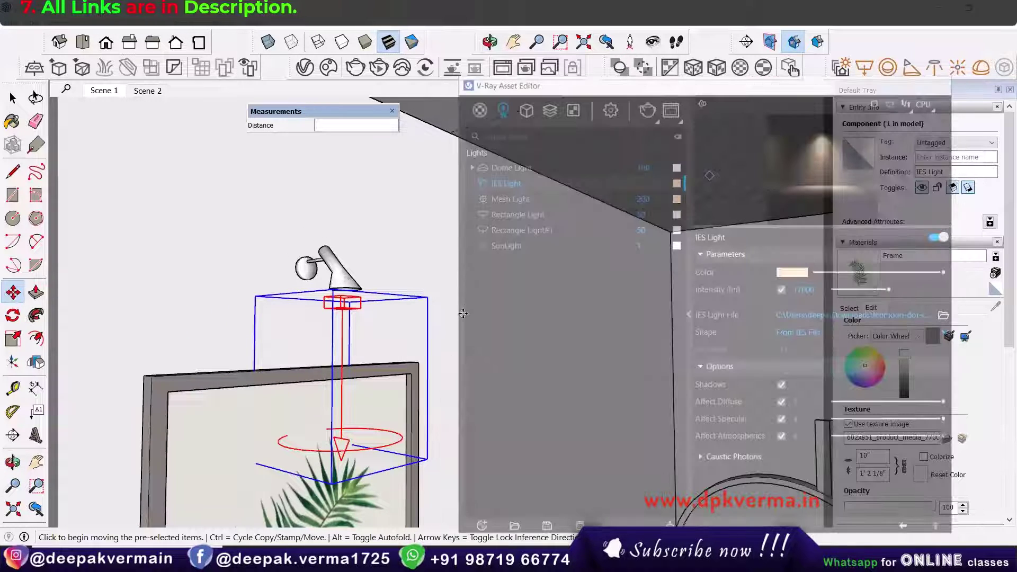
pyautogui.scroll(-4, 463, 313)
pyautogui.click(497, 316)
pyautogui.click(13, 99)
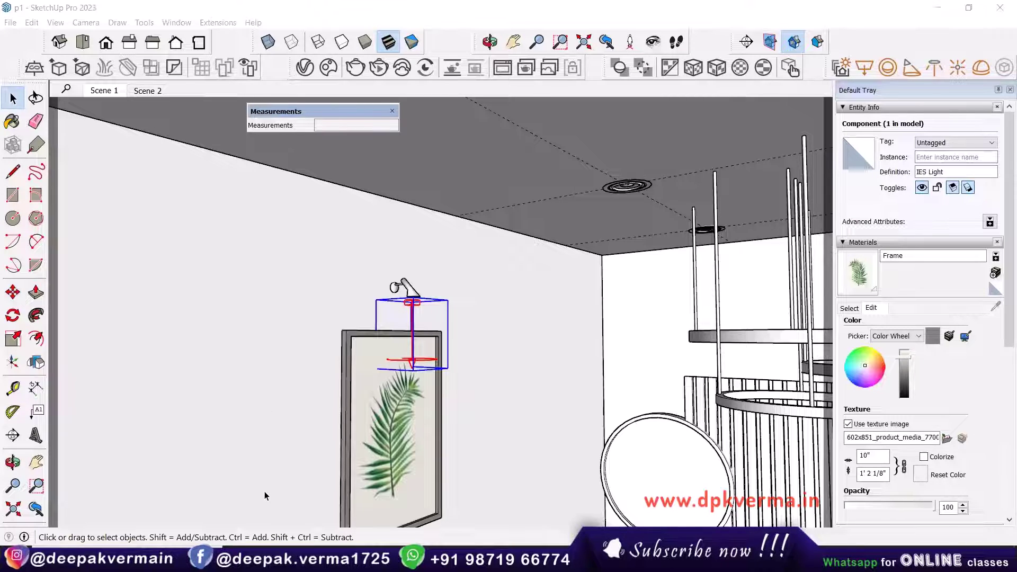
pyautogui.moveTo(527, 372); pyautogui.dragTo(502, 58, button='middle')
pyautogui.keyDown('shift'); pyautogui.moveTo(683, 450); pyautogui.dragTo(647, 284, button='middle'); pyautogui.keyUp('shift')
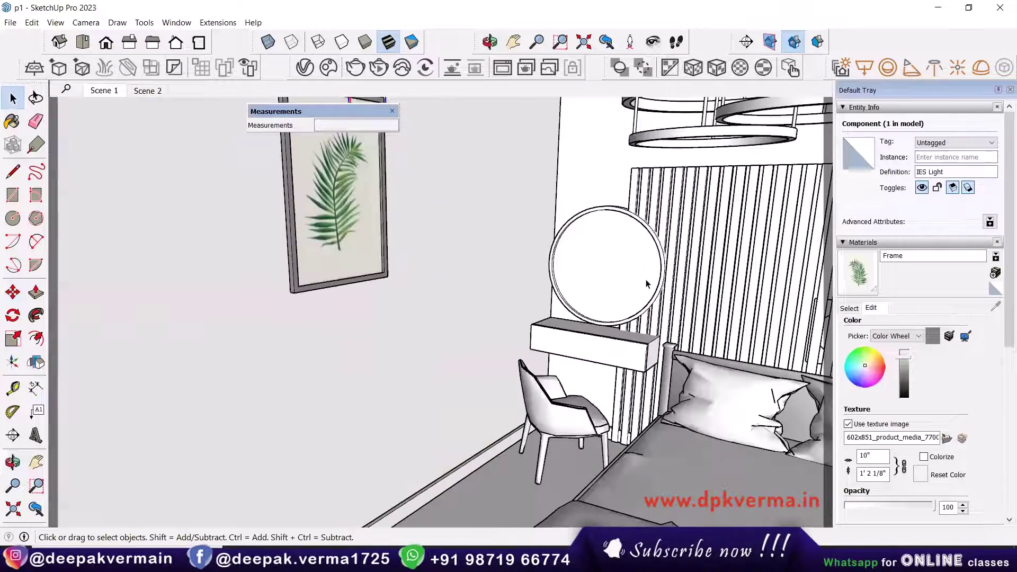
pyautogui.scroll(2, 646, 284)
pyautogui.scroll(1, 542, 296)
pyautogui.scroll(1, 480, 264)
pyautogui.scroll(1, 442, 264)
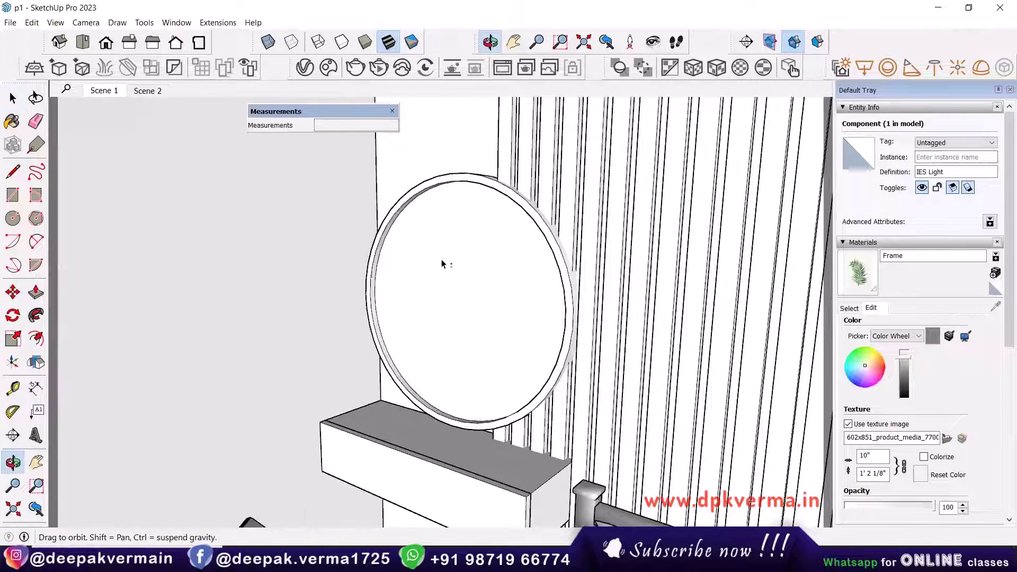
pyautogui.scroll(4, 500, 249)
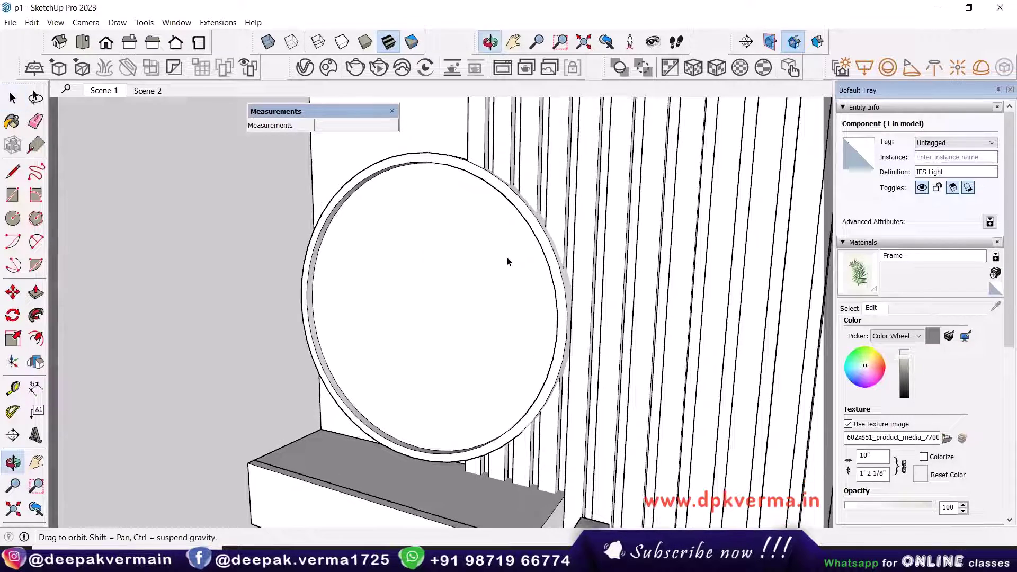
pyautogui.moveTo(506, 261); pyautogui.dragTo(411, 261, button='middle')
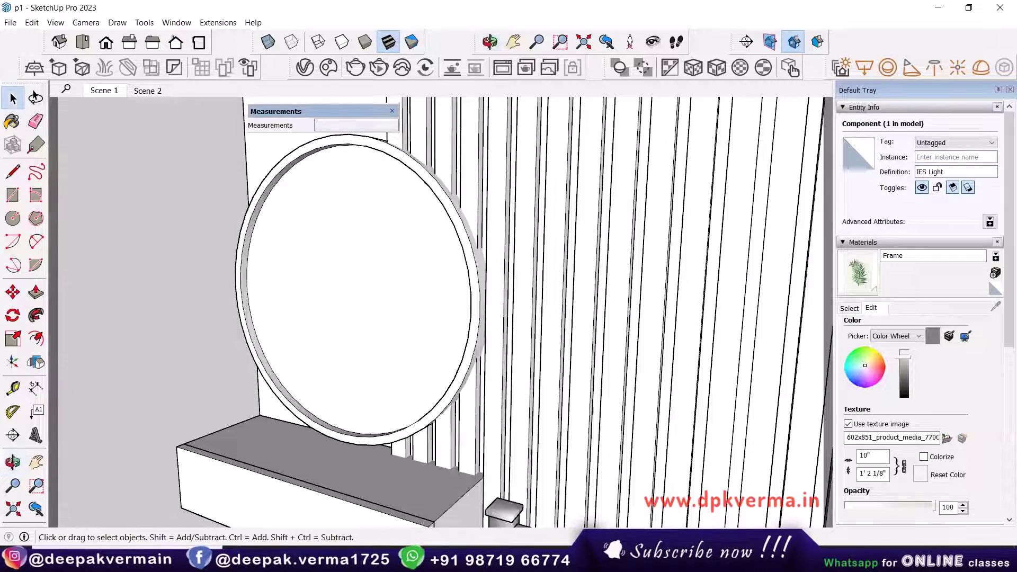
pyautogui.hotkey('alt', 'Tab')
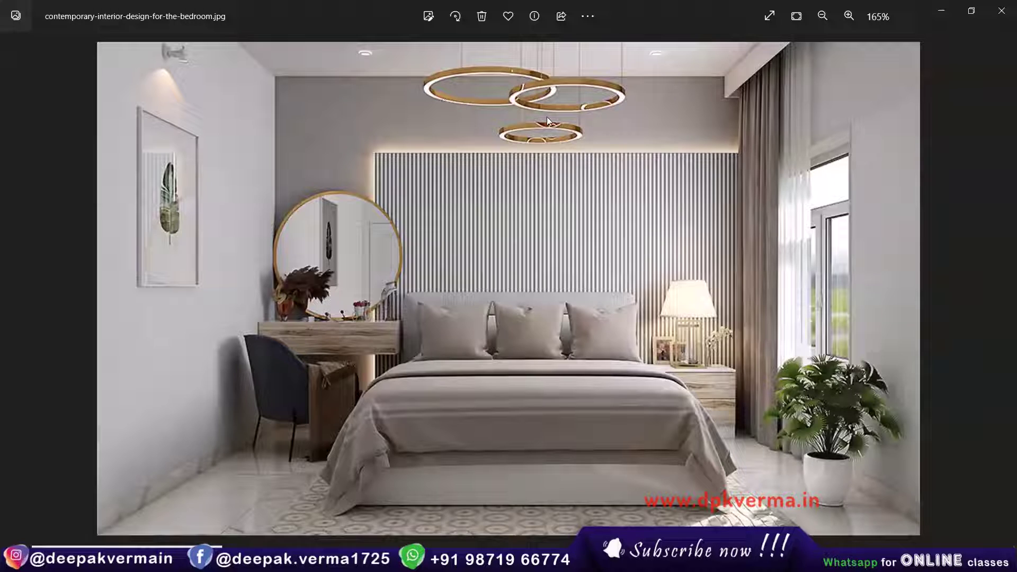
pyautogui.click(929, 21)
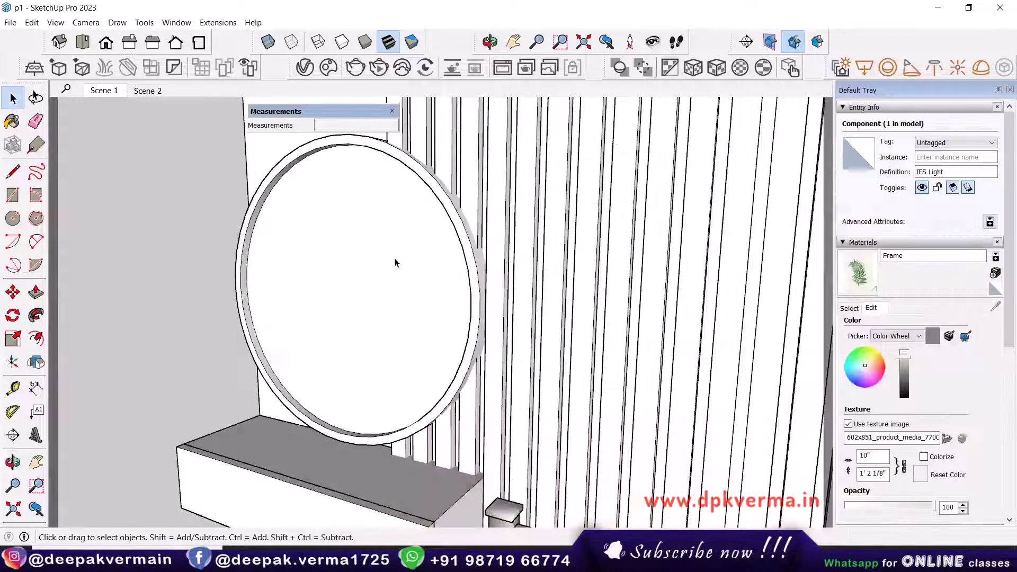
# Select the round mirror, search the Chaos Cosmos materials for bronze and import Aluminium Anodized Bronze
pyautogui.click(395, 262)
pyautogui.click(304, 67)
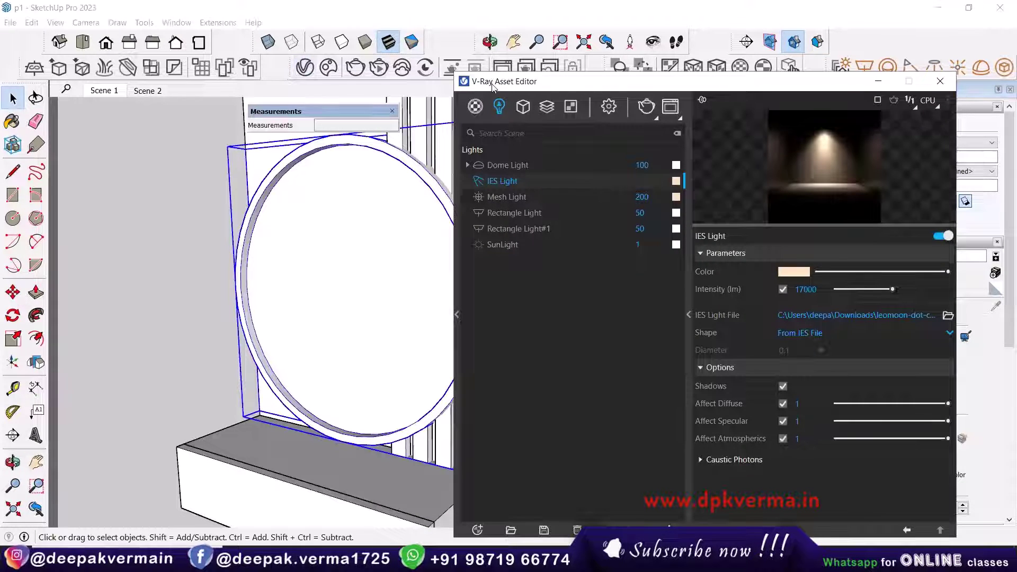
pyautogui.click(350, 70)
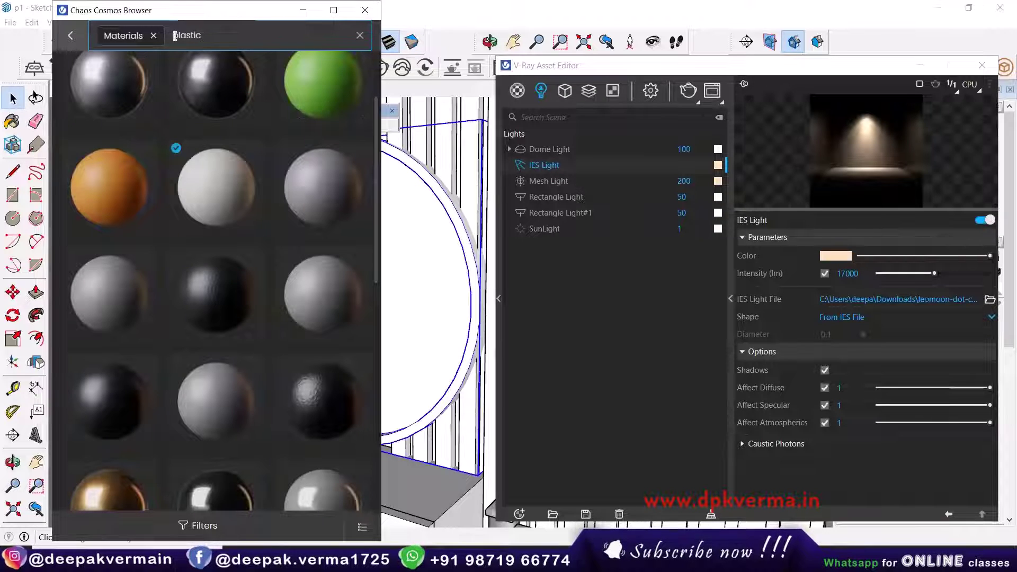
pyautogui.click(252, 36)
pyautogui.write('bronze')
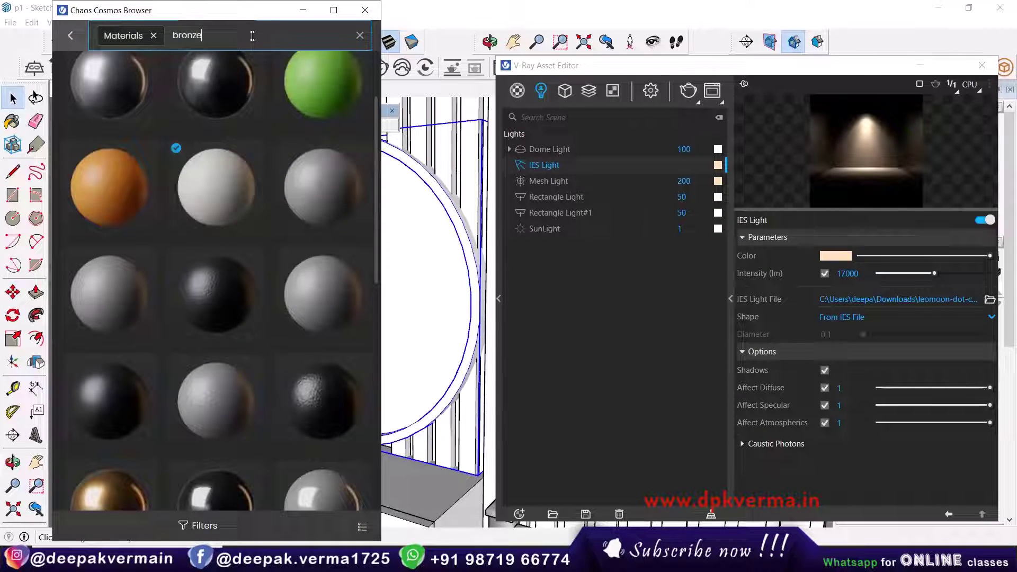
pyautogui.press('Return')
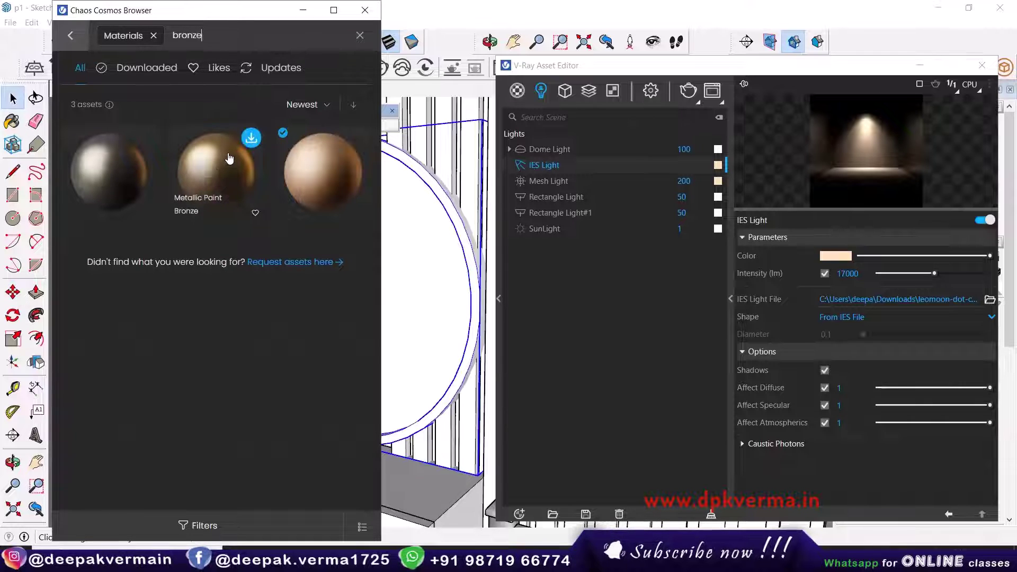
pyautogui.moveTo(323, 179)
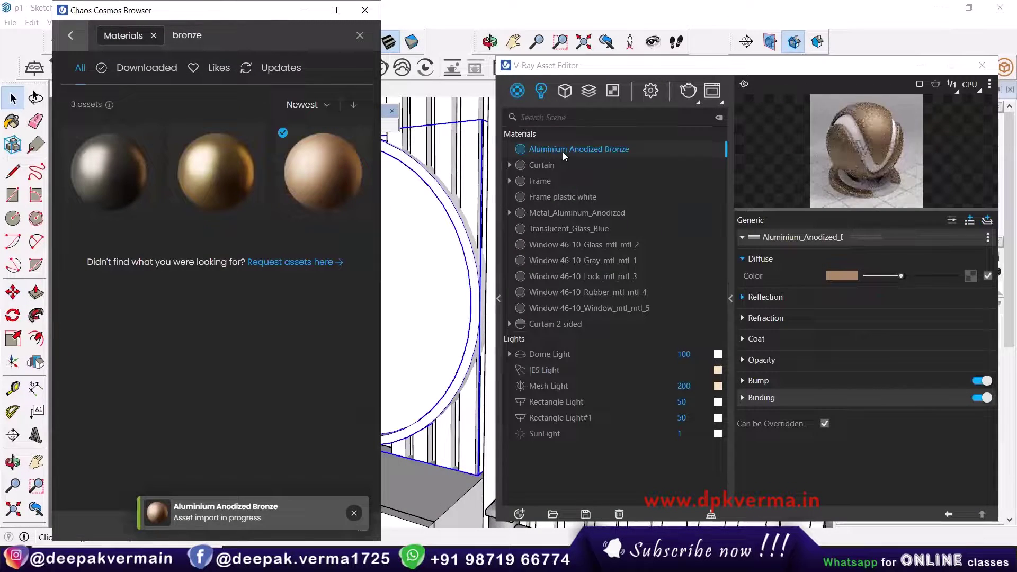
# Rename the imported bronze material to Bronze Glass Material and apply it to the selected round mirror
pyautogui.doubleClick(577, 151)
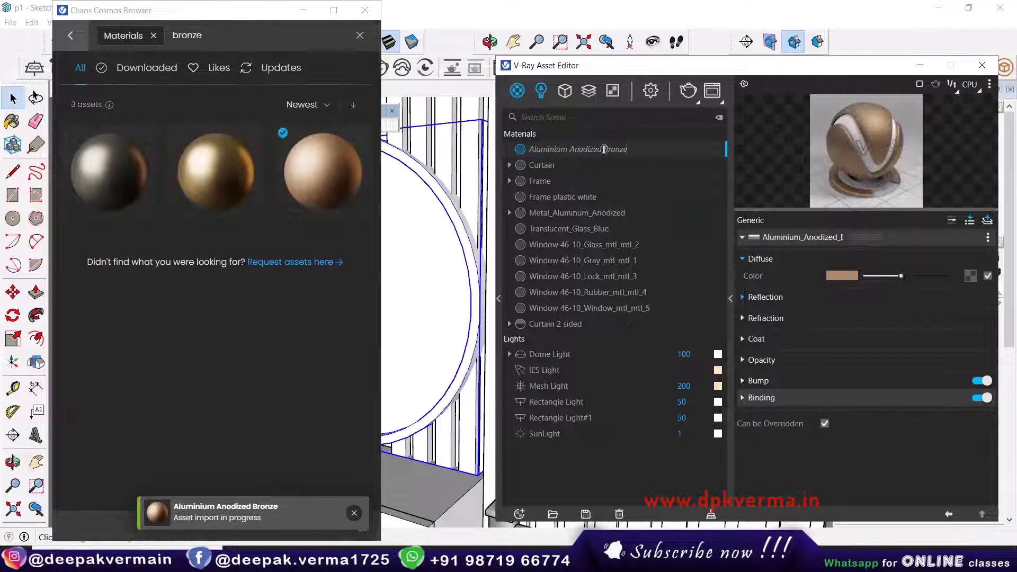
pyautogui.moveTo(603, 149); pyautogui.dragTo(464, 164)
pyautogui.press('BackSpace')
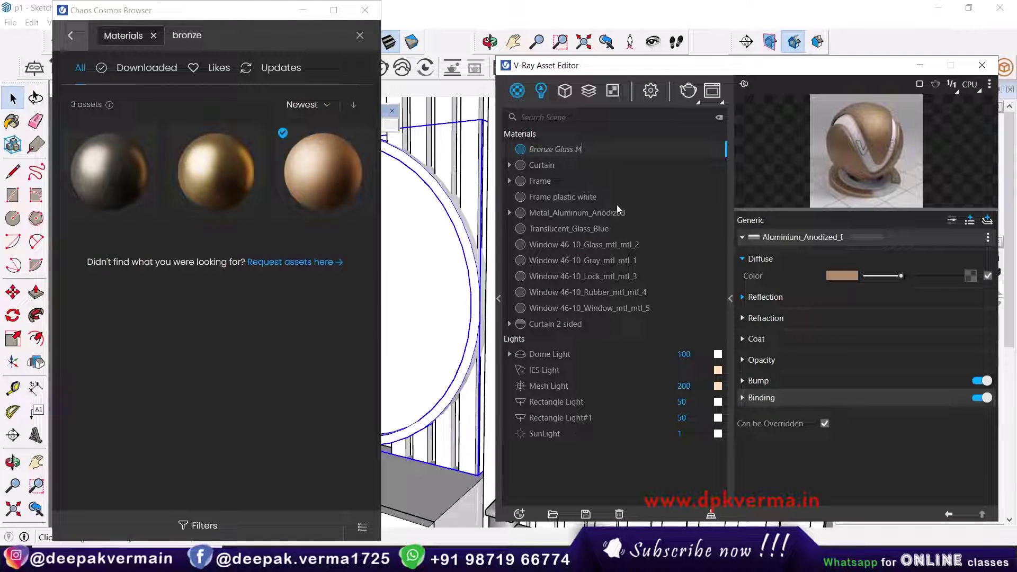
pyautogui.press('Return')
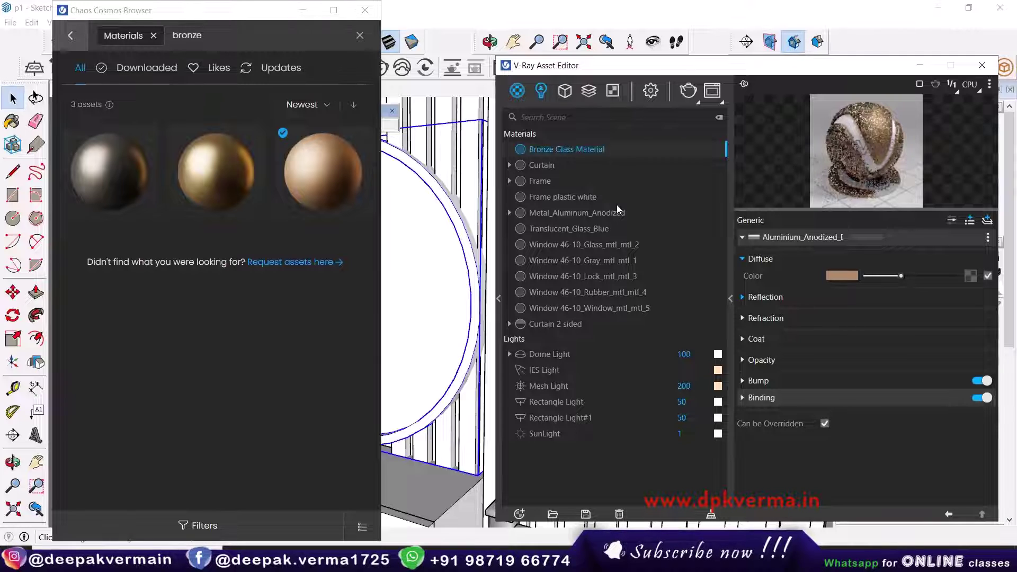
pyautogui.click(405, 55)
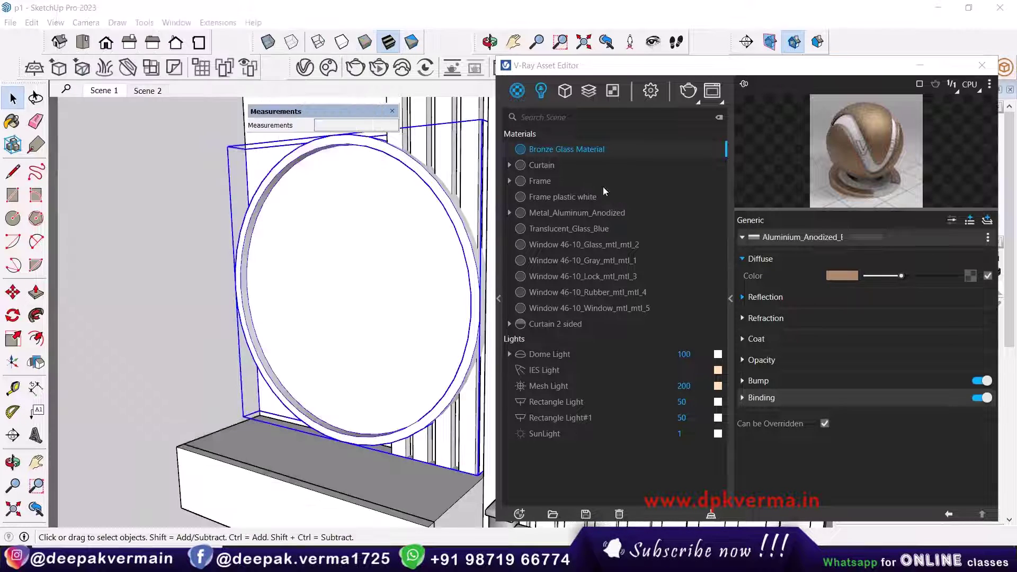
pyautogui.rightClick(573, 153)
pyautogui.click(609, 177)
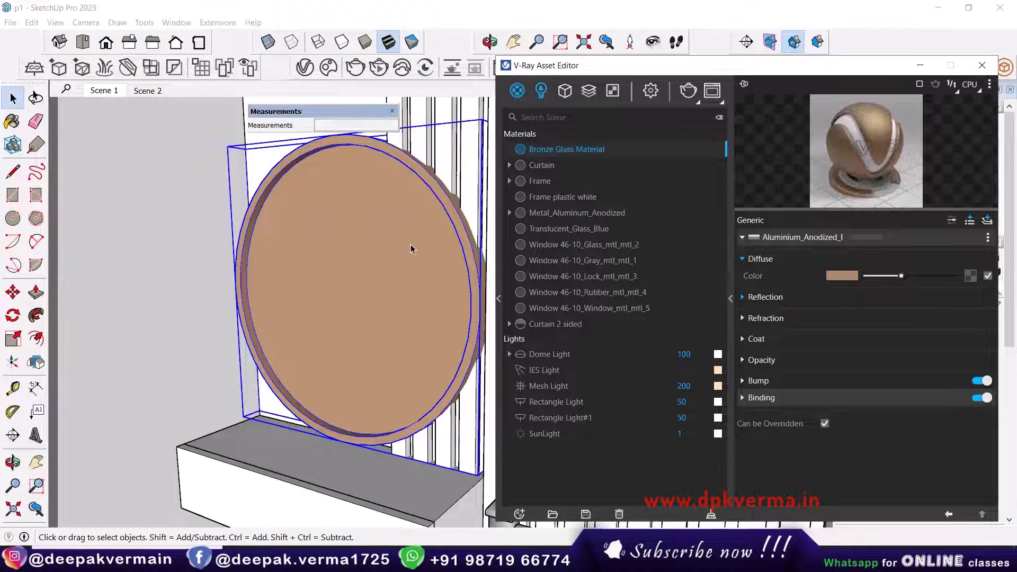
# Create a new Generic V-Ray material and name it Mirror
pyautogui.click(519, 514)
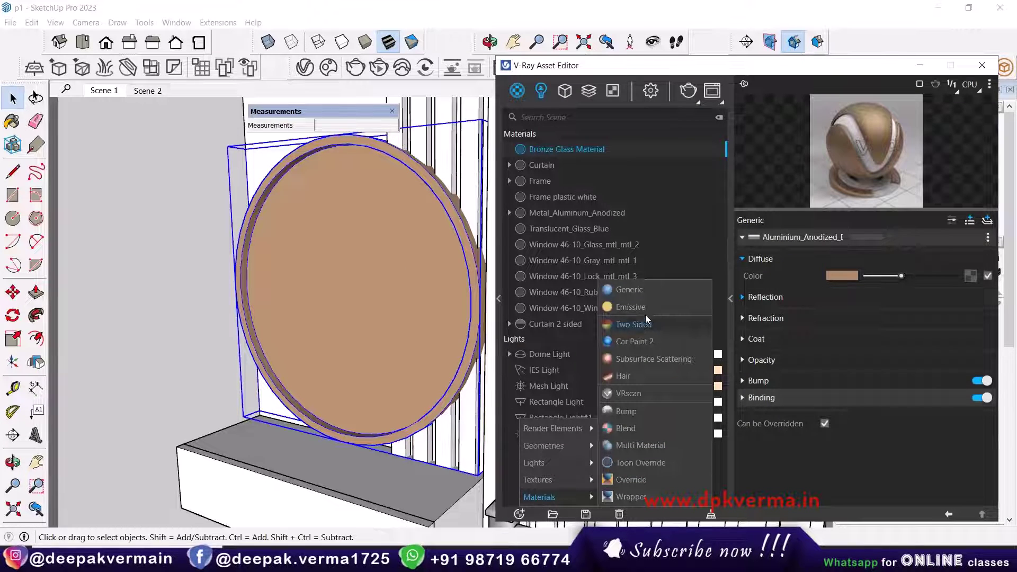
pyautogui.click(631, 290)
pyautogui.rightClick(563, 212)
pyautogui.doubleClick(544, 212)
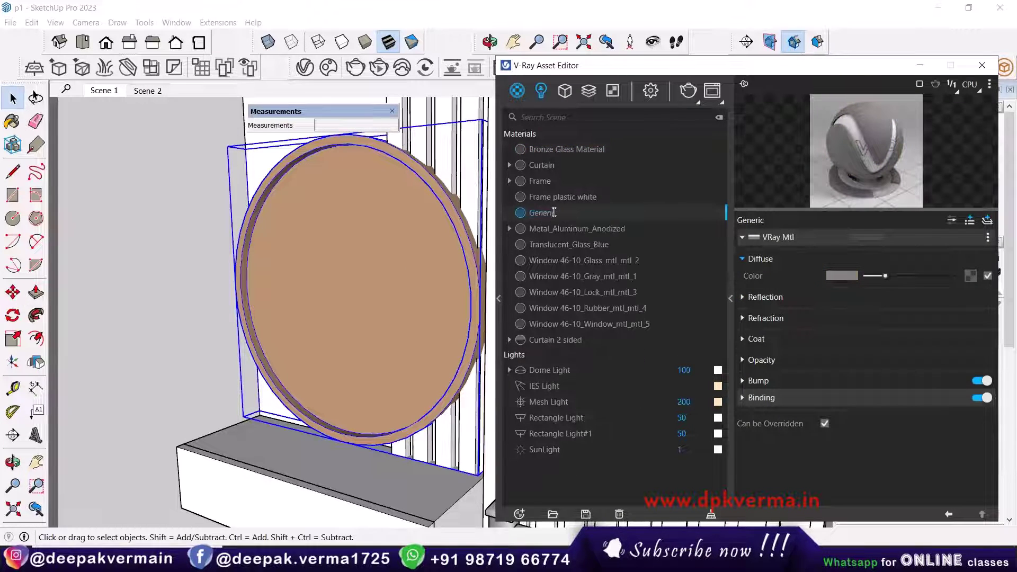
pyautogui.write('Mirror')
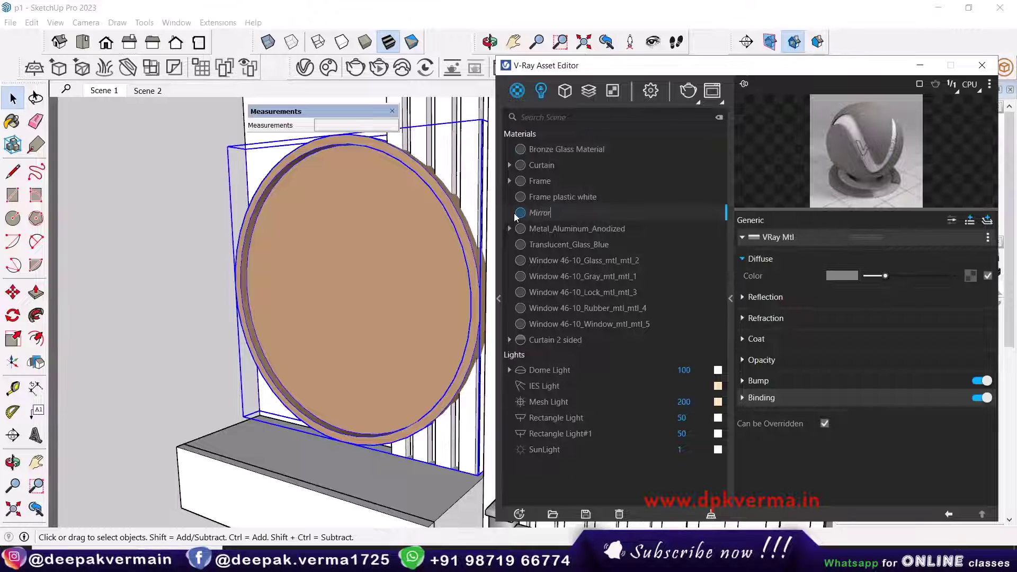
pyautogui.press('Return')
# Rename the Bronze Glass Material to Bronze Mirror Material
pyautogui.doubleClick(563, 149)
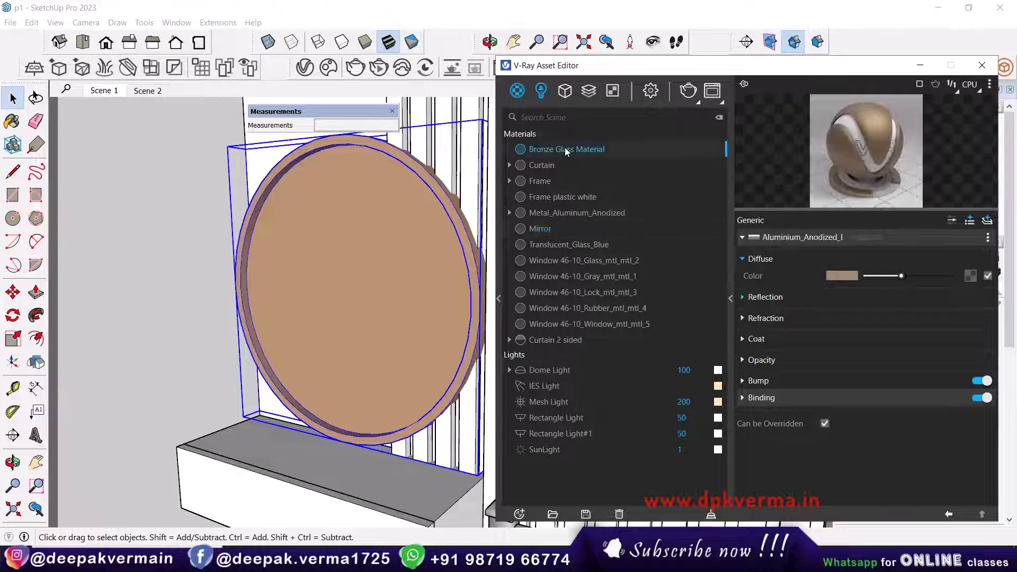
pyautogui.doubleClick(568, 150)
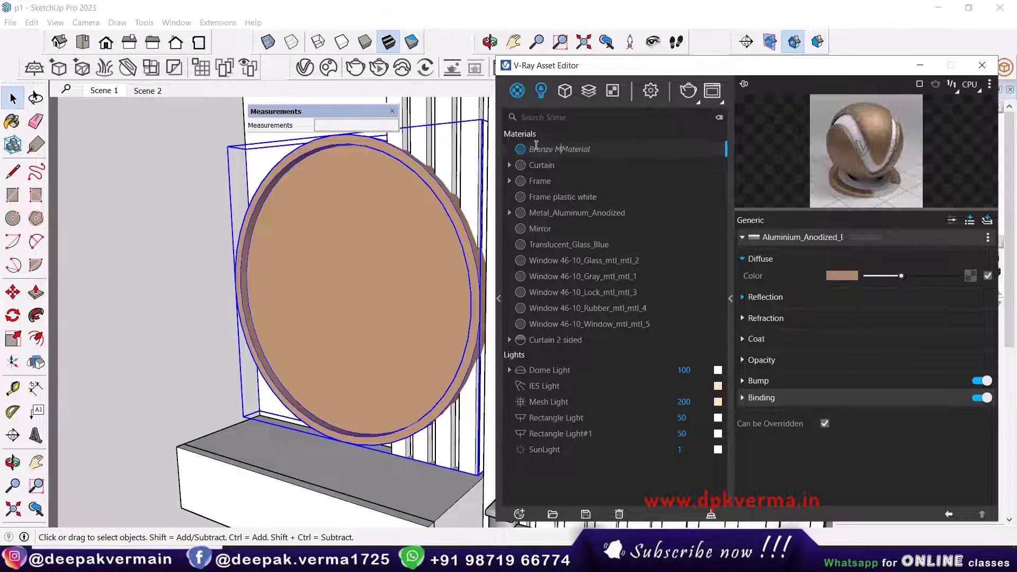
pyautogui.press('Return')
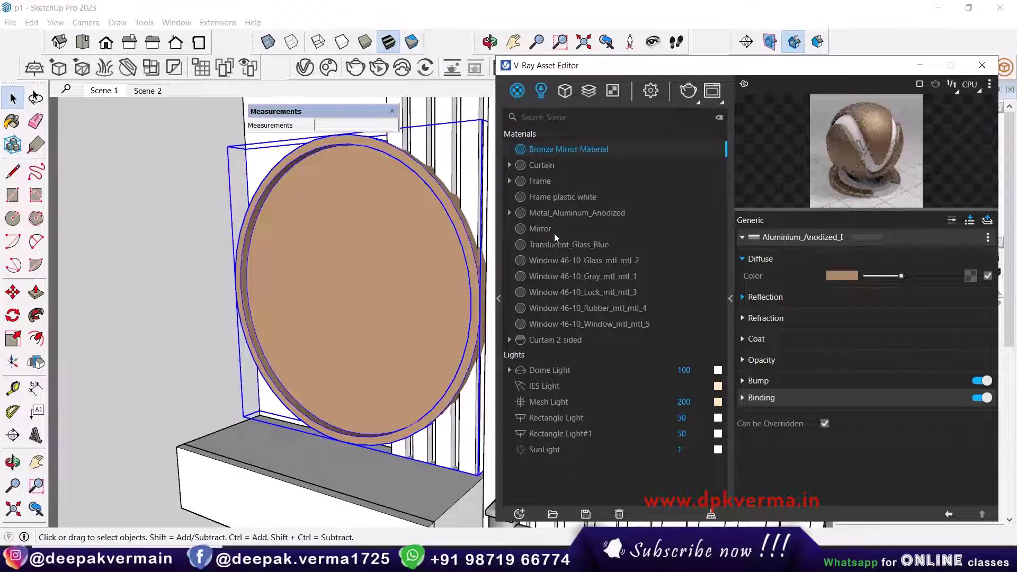
# Set the Mirror material's reflection color to full white
pyautogui.click(545, 229)
pyautogui.click(750, 298)
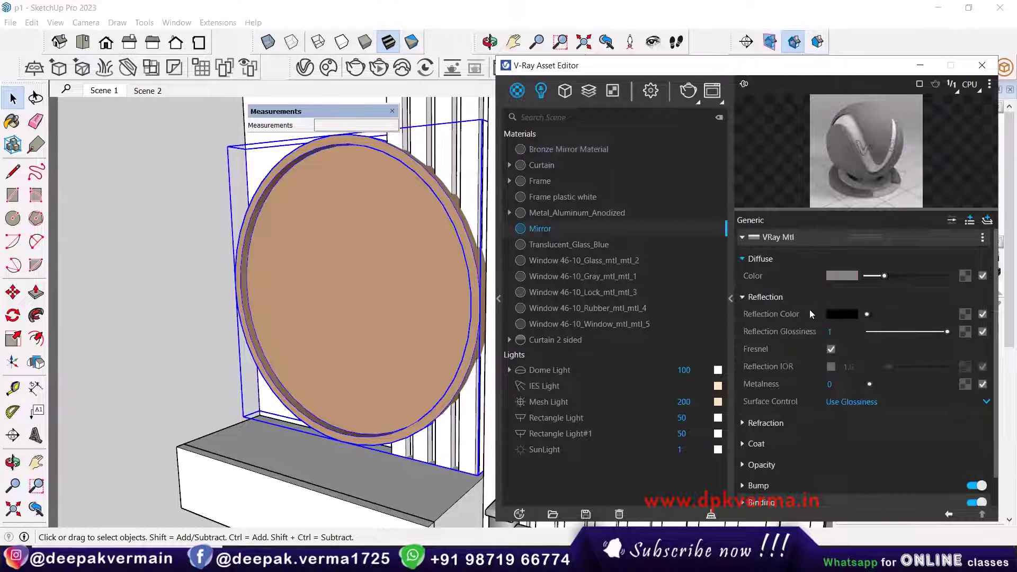
pyautogui.moveTo(867, 315); pyautogui.dragTo(948, 314)
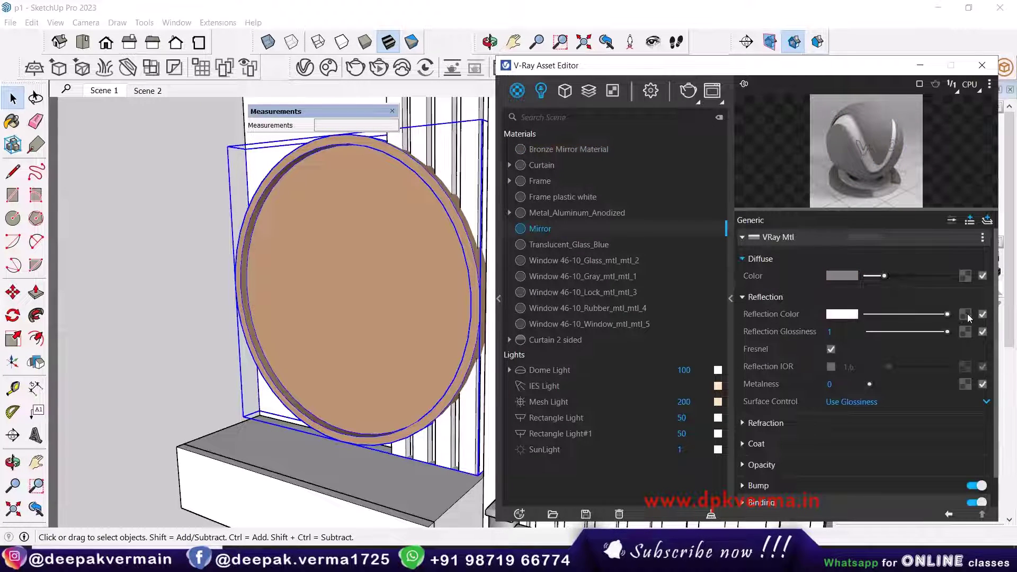
# Turn off Fresnel in the Mirror material's reflection and apply the material to the round mirror's inner face
pyautogui.click(831, 350)
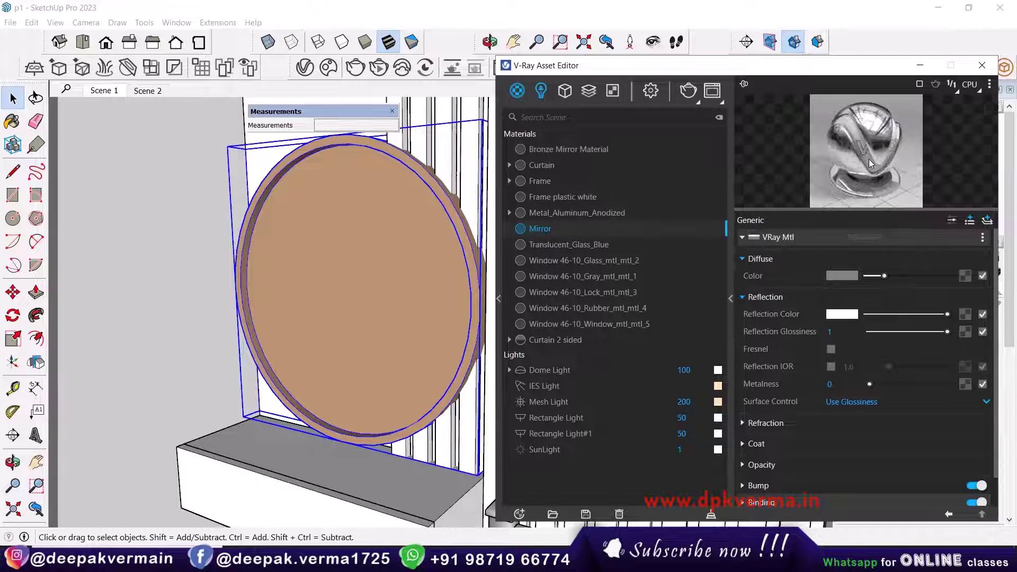
pyautogui.doubleClick(420, 243)
pyautogui.click(399, 238)
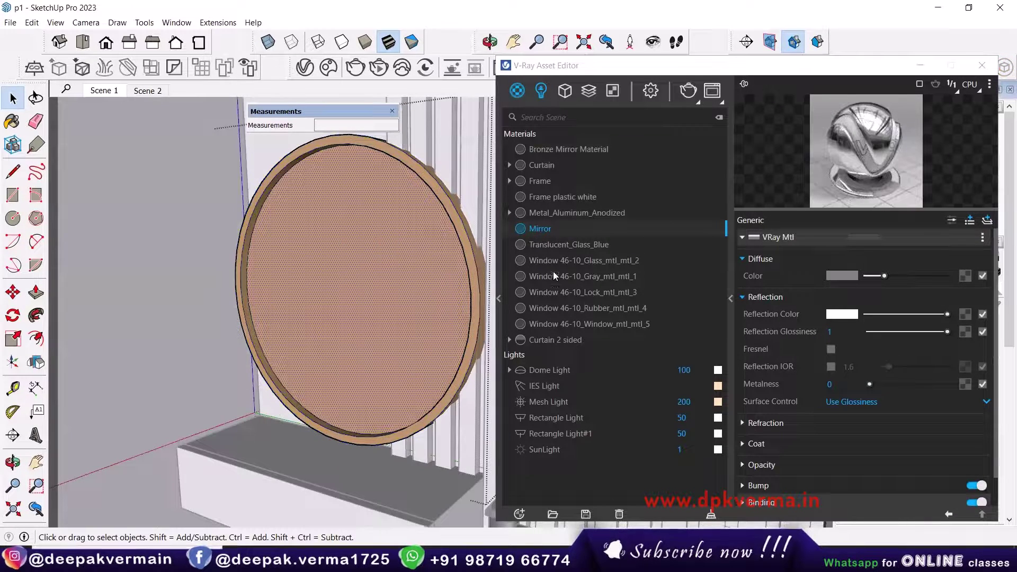
pyautogui.rightClick(539, 228)
pyautogui.click(559, 258)
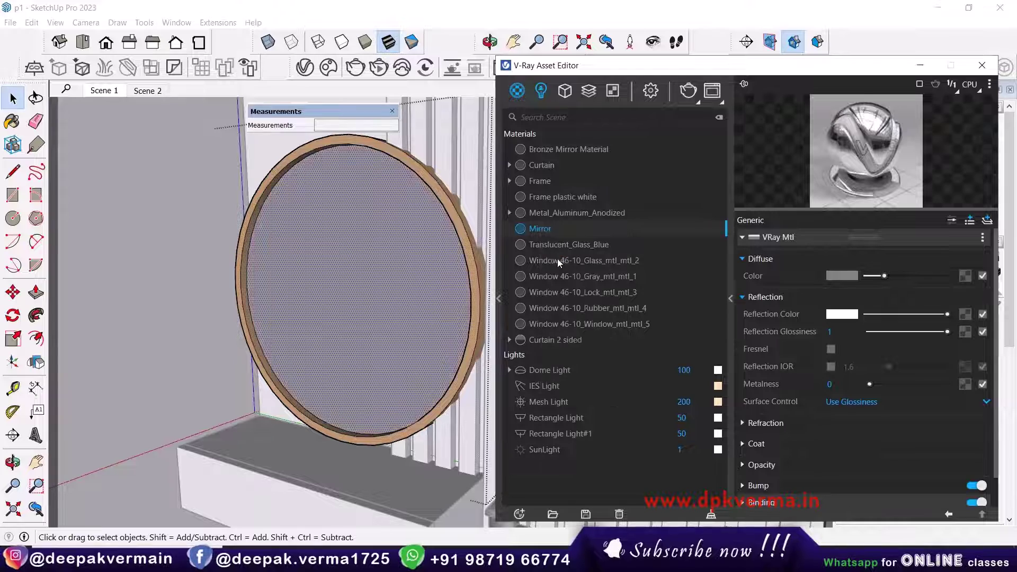
# Apply the Bronze Mirror Material to the whole ring chandelier
pyautogui.moveTo(354, 261); pyautogui.dragTo(411, 297, button='middle')
pyautogui.scroll(-3, 349, 386)
pyautogui.moveTo(334, 387)
pyautogui.mouseDown(button='middle')
pyautogui.moveTo(324, 290)
pyautogui.moveTo(230, 300)
pyautogui.mouseUp(button='middle')
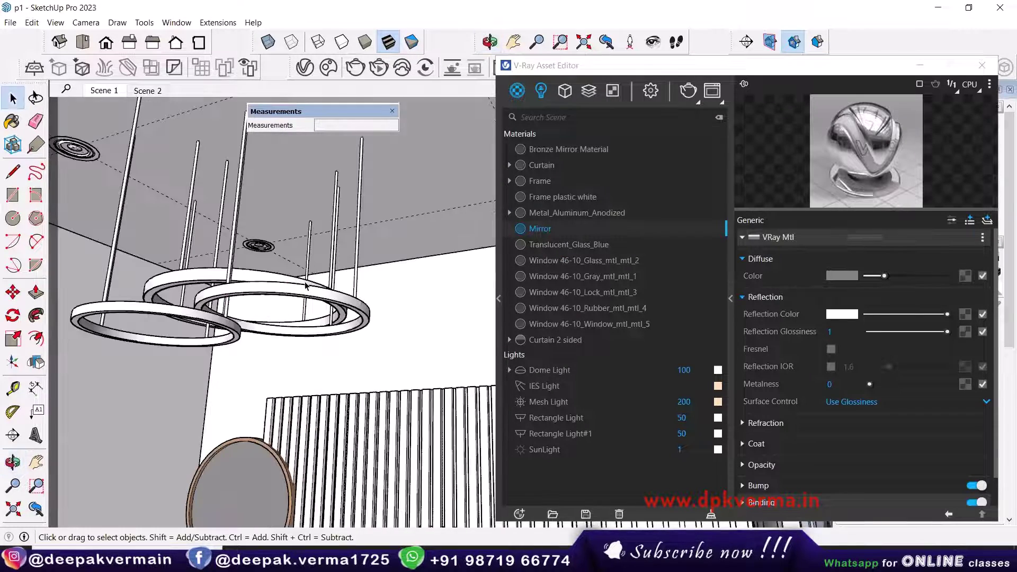
pyautogui.moveTo(306, 286)
pyautogui.mouseDown(button='middle')
pyautogui.moveTo(308, 262)
pyautogui.moveTo(328, 321)
pyautogui.moveTo(369, 313)
pyautogui.mouseUp(button='middle')
pyautogui.scroll(2, 282, 326)
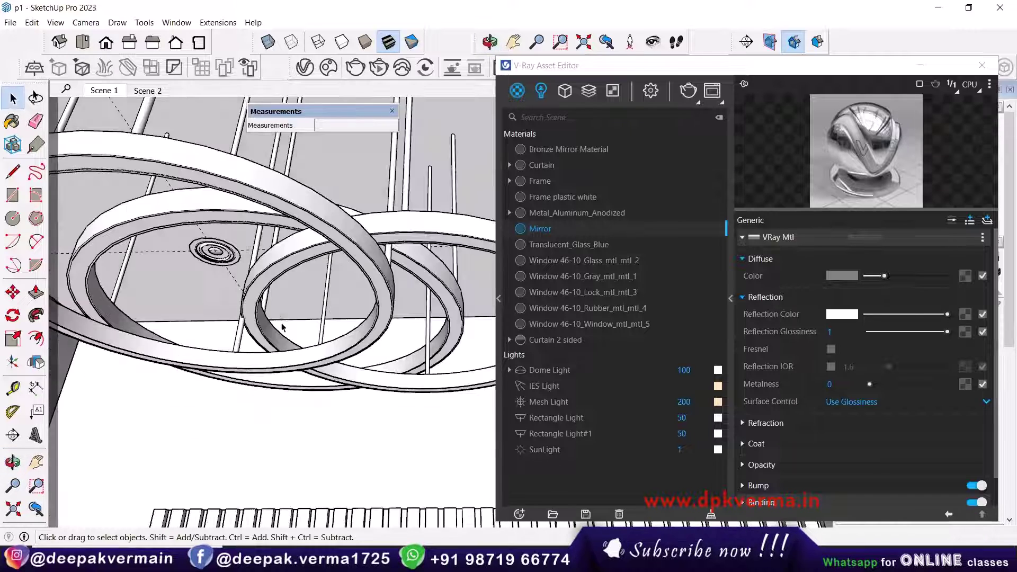
pyautogui.moveTo(292, 314); pyautogui.dragTo(403, 349, button='middle')
pyautogui.click(413, 351)
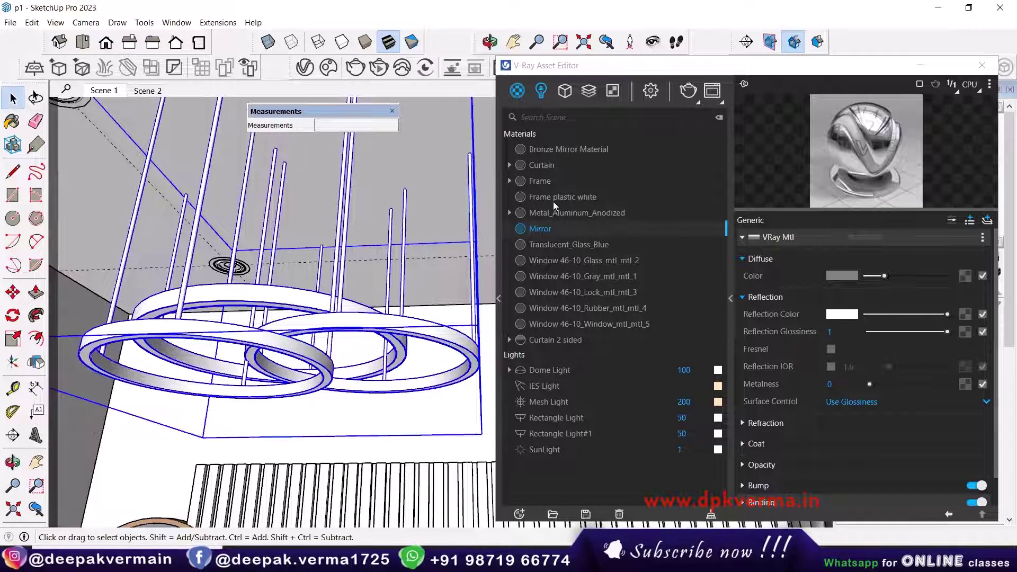
pyautogui.rightClick(558, 149)
pyautogui.click(589, 182)
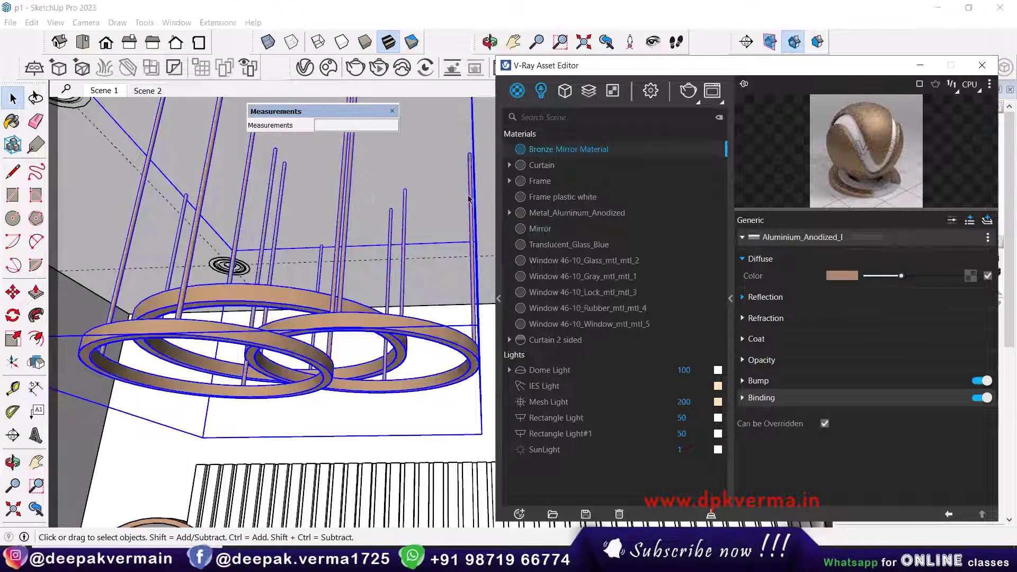
# Open the first chandelier ring, select its underside face, and create a new Emissive V-Ray material
pyautogui.moveTo(371, 199); pyautogui.dragTo(329, 244, button='middle')
pyautogui.doubleClick(356, 206)
pyautogui.doubleClick(327, 243)
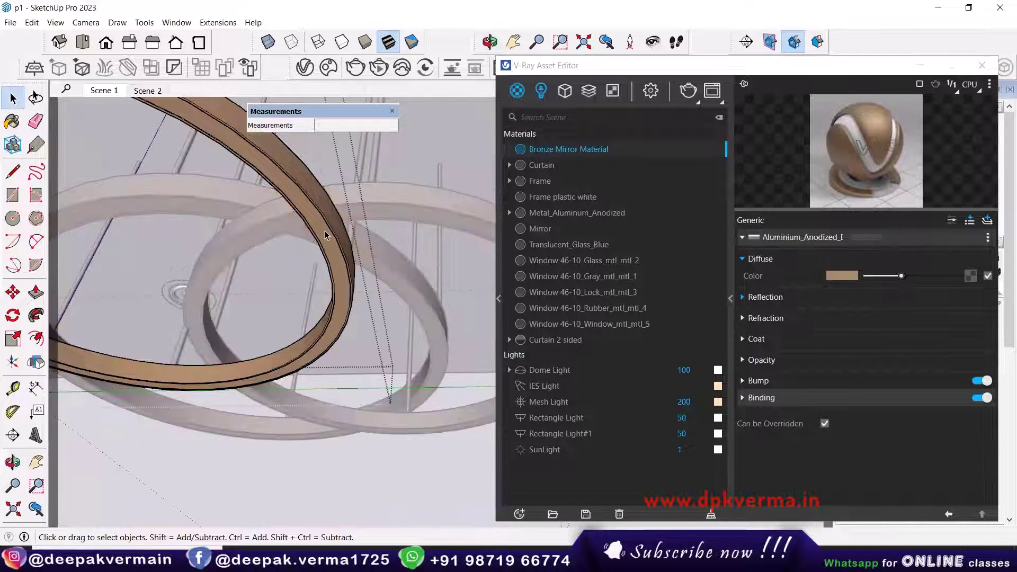
pyautogui.click(521, 512)
pyautogui.moveTo(561, 427)
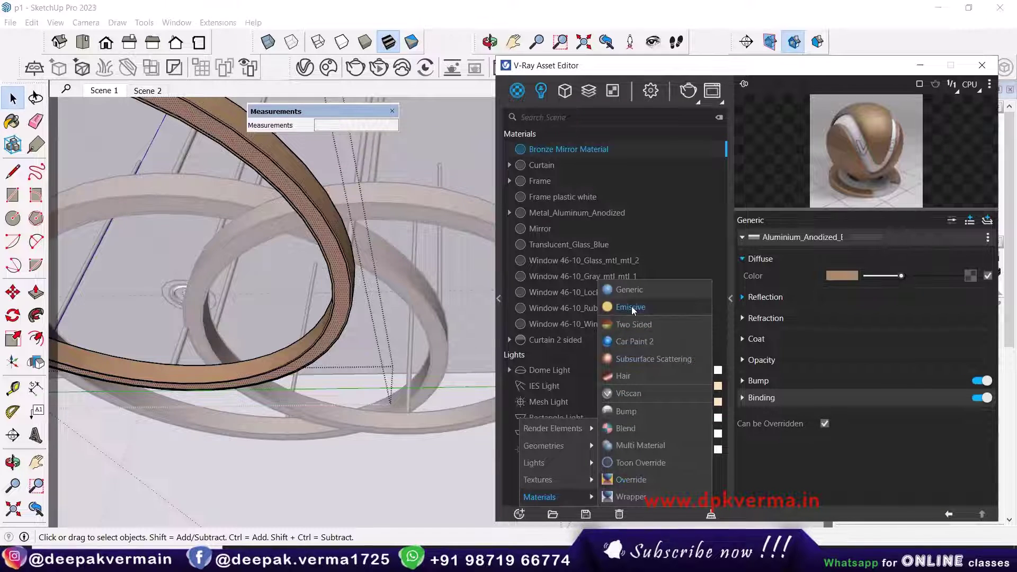
pyautogui.click(623, 312)
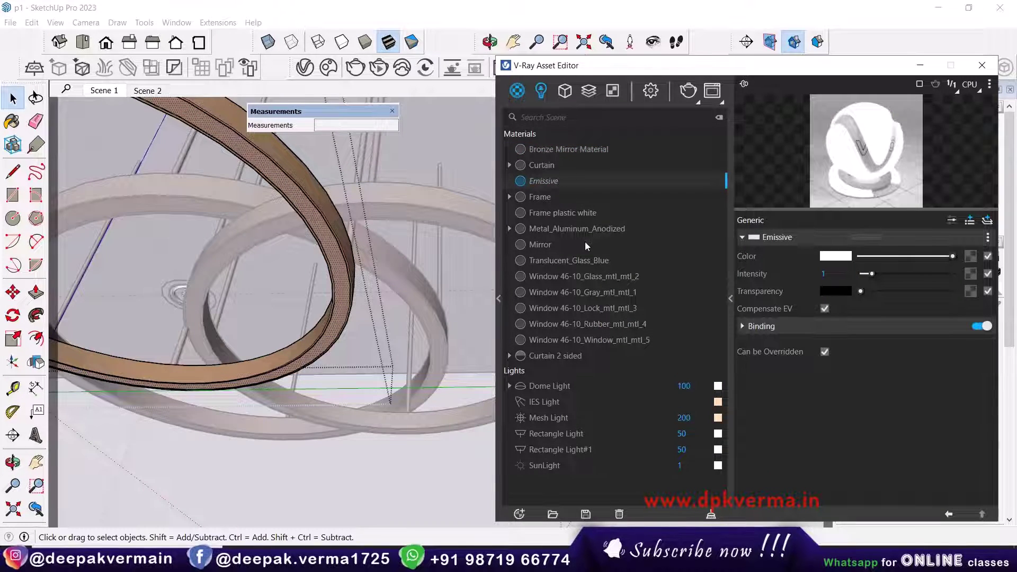
# Apply the Emissive material to the underside faces of all three chandelier rings
pyautogui.click(562, 229)
pyautogui.click(551, 181)
pyautogui.rightClick(554, 185)
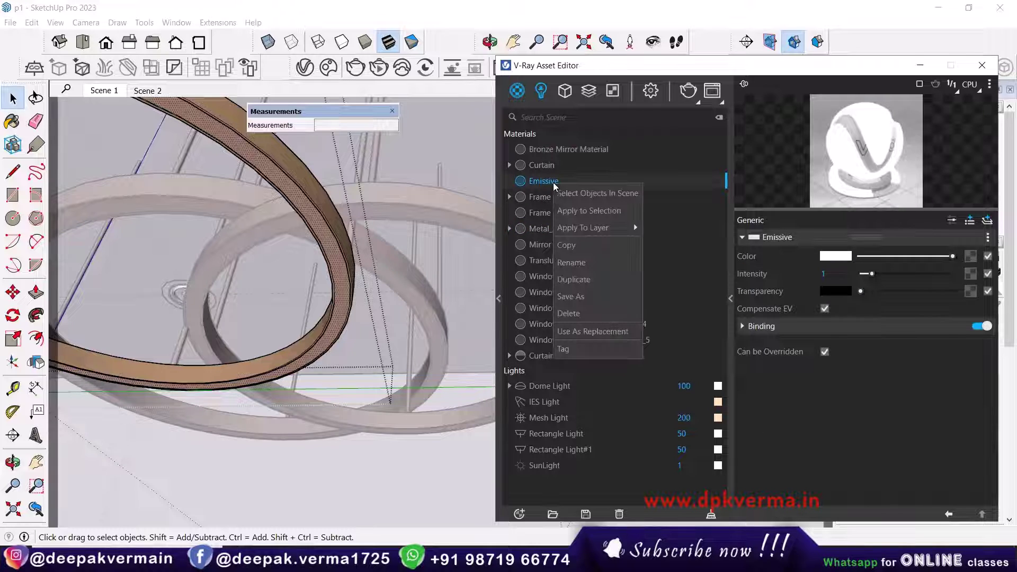
pyautogui.click(589, 210)
pyautogui.moveTo(417, 237); pyautogui.dragTo(409, 218, button='middle')
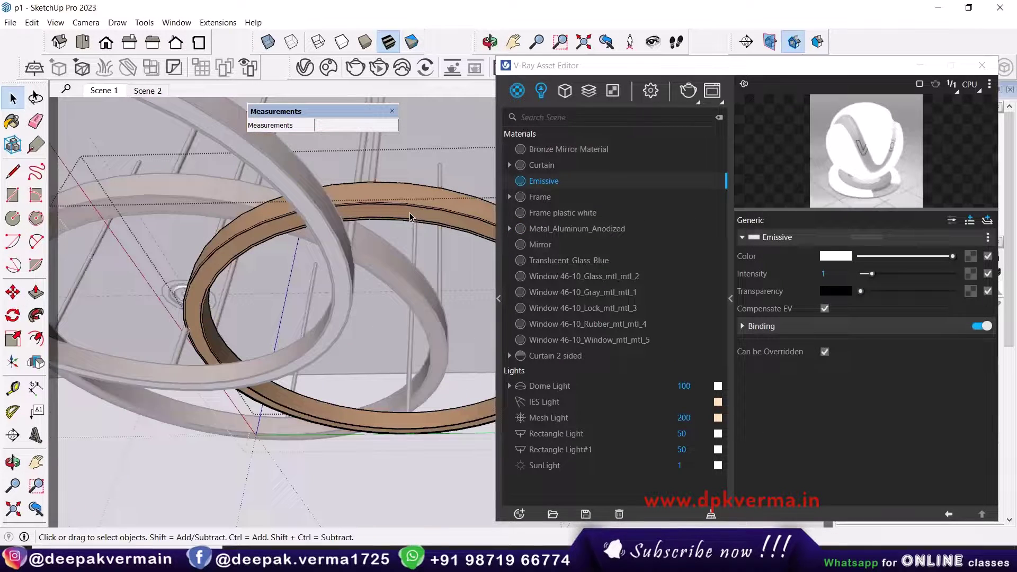
pyautogui.rightClick(535, 187)
pyautogui.moveTo(414, 295); pyautogui.dragTo(407, 292, button='middle')
pyautogui.rightClick(533, 184)
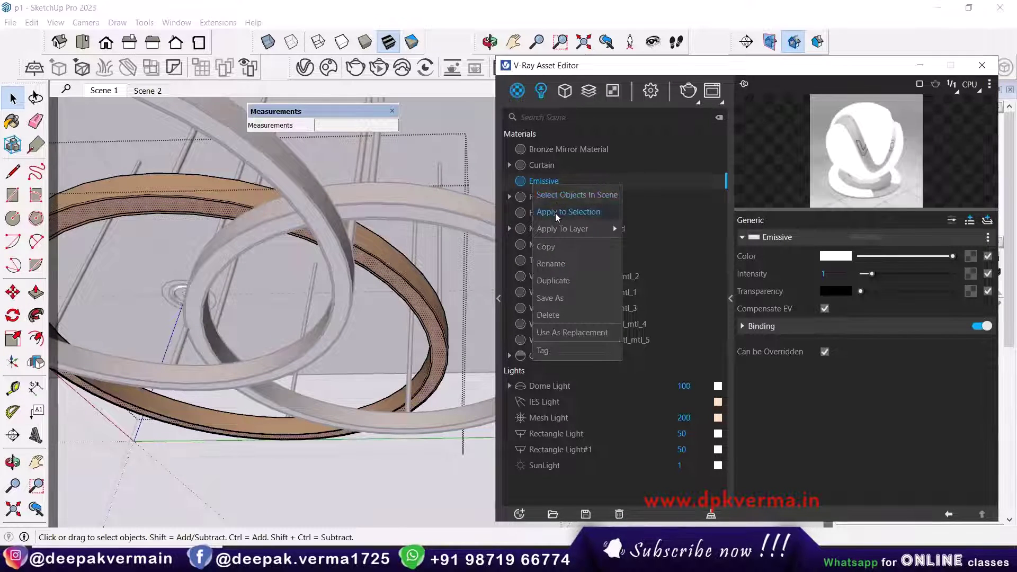
pyautogui.click(588, 211)
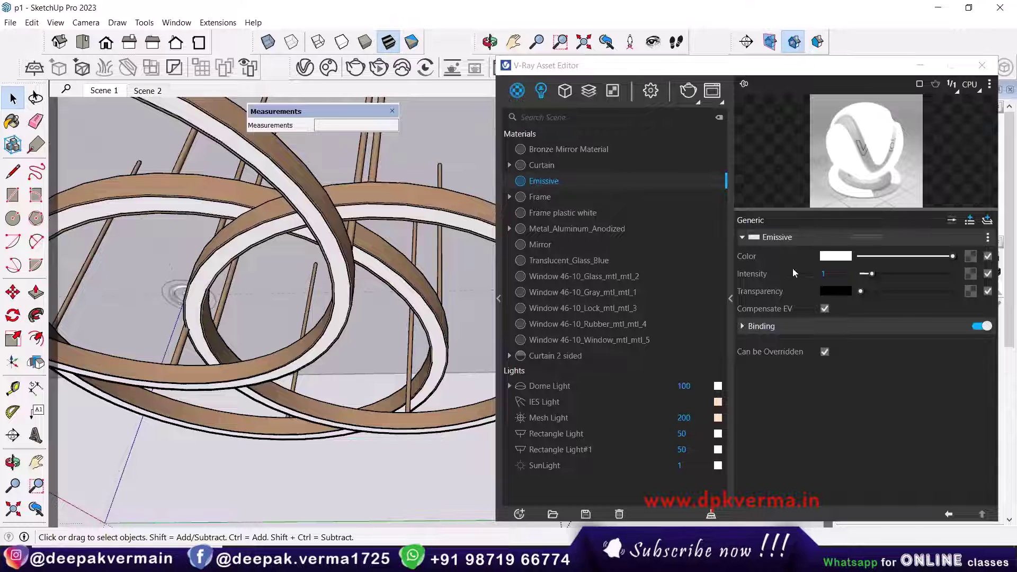
# Set the Emissive material's color temperature to 5000 K and close the V-Ray Asset Editor
pyautogui.click(842, 257)
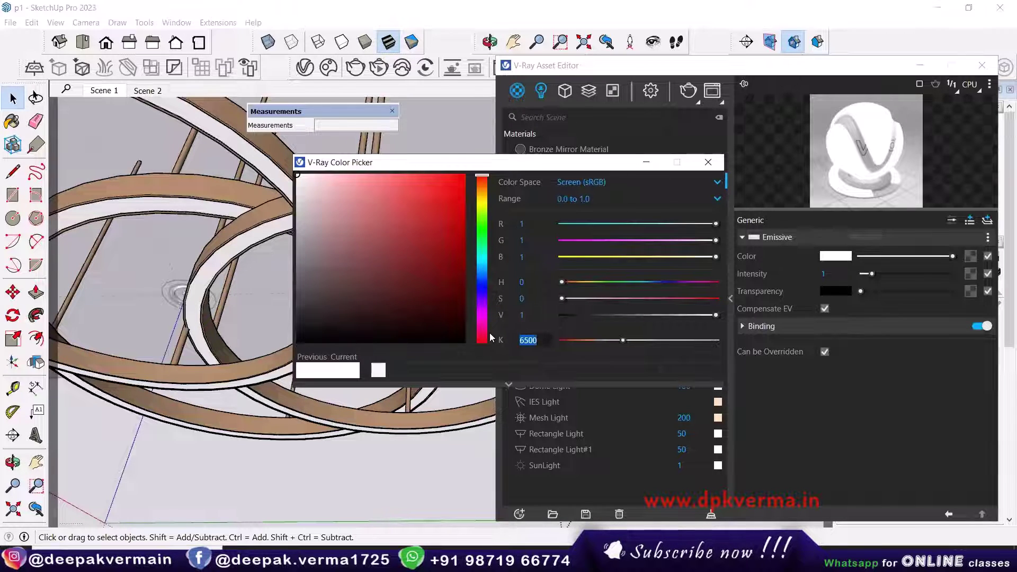
pyautogui.write('4500')
pyautogui.press('Return')
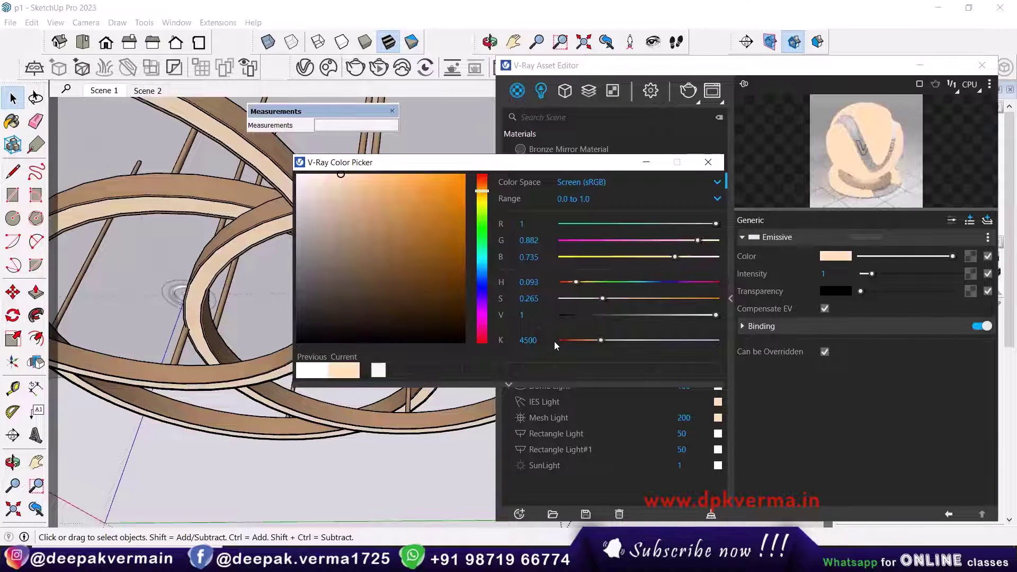
pyautogui.moveTo(602, 341); pyautogui.dragTo(608, 341)
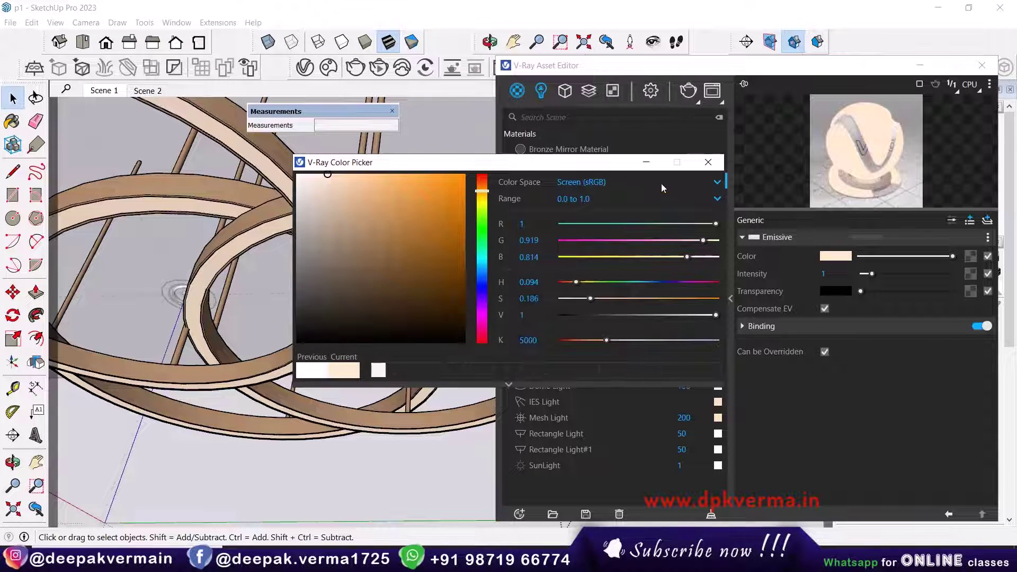
pyautogui.click(706, 164)
pyautogui.click(981, 65)
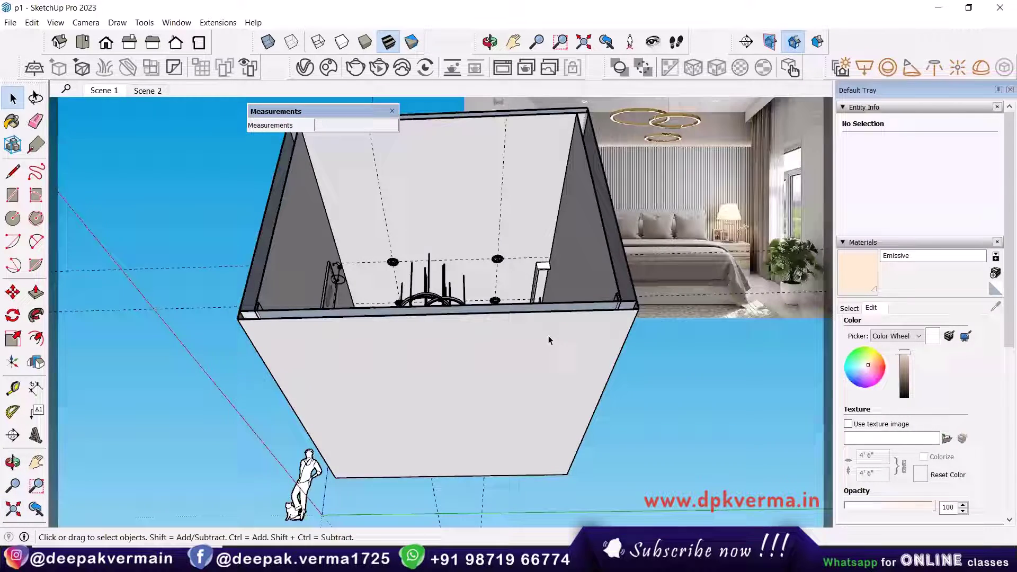
# Delete the four round spotlight components from the bedroom ceiling
pyautogui.moveTo(548, 337); pyautogui.dragTo(444, 298, button='middle')
pyautogui.scroll(5, 448, 349)
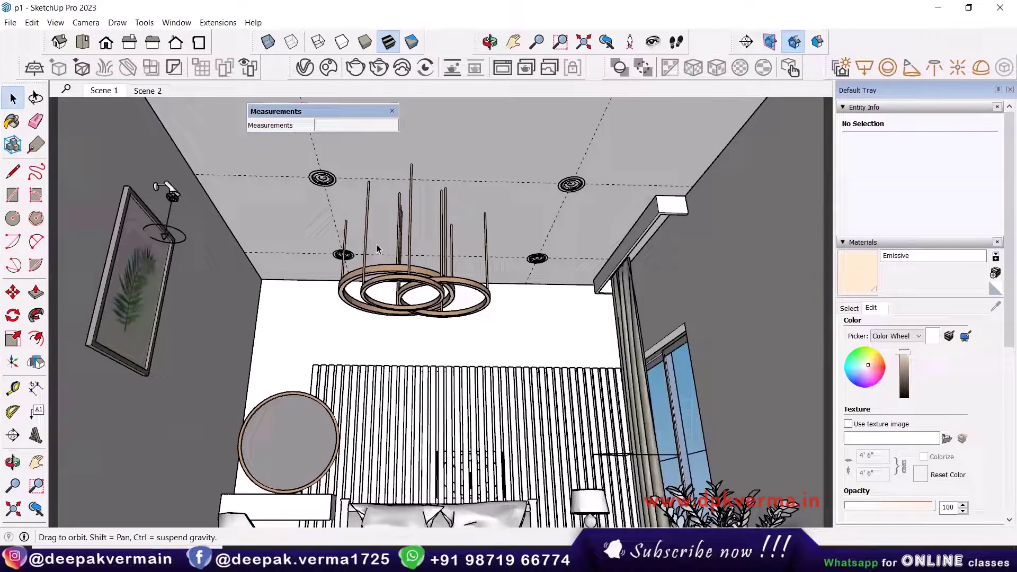
pyautogui.moveTo(378, 249); pyautogui.dragTo(351, 299, button='middle')
pyautogui.scroll(3, 351, 300)
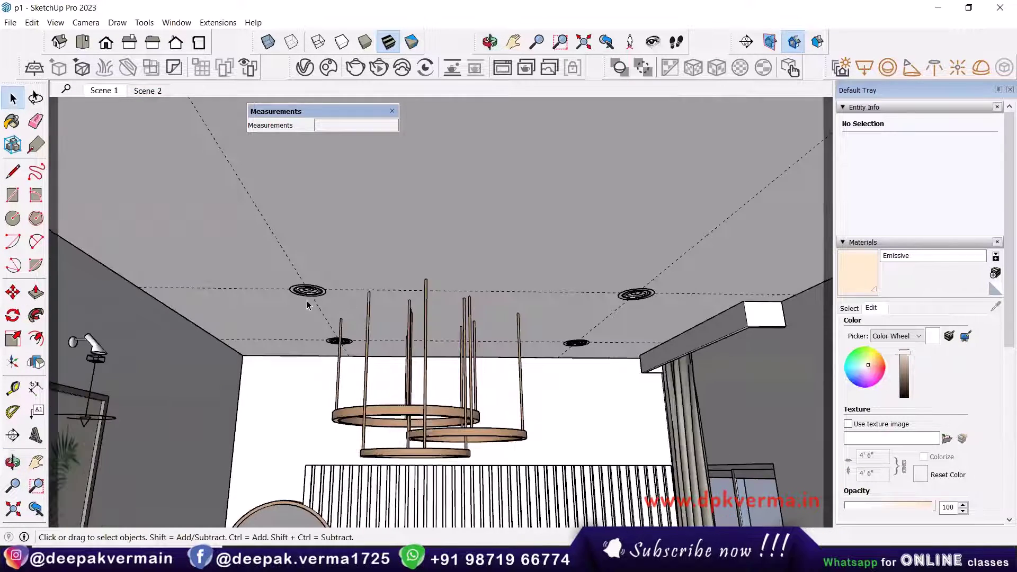
pyautogui.click(282, 289)
pyautogui.scroll(3, 341, 359)
pyautogui.press('Delete')
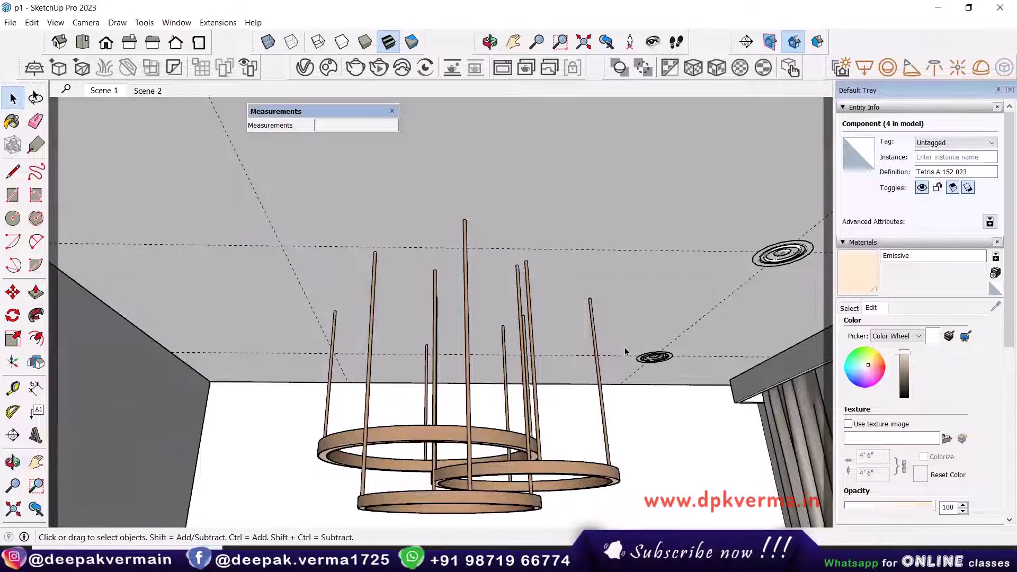
pyautogui.click(333, 355)
pyautogui.press('Delete')
pyautogui.click(655, 357)
pyautogui.press('Delete')
pyautogui.click(779, 259)
pyautogui.press('Delete')
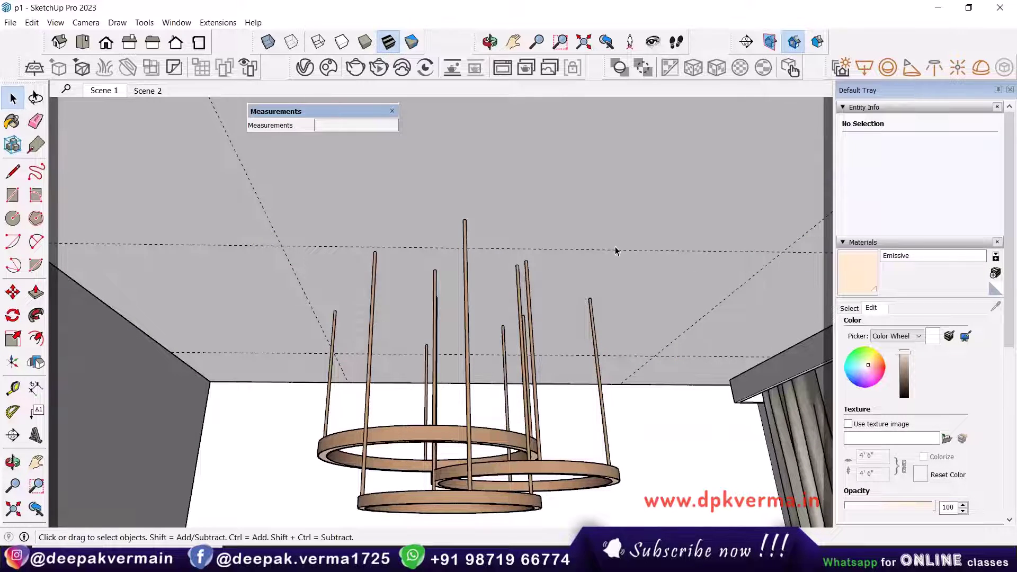
# Remove the Materials filter in the Chaos Cosmos Browser and search its assets for "light"
pyautogui.click(350, 74)
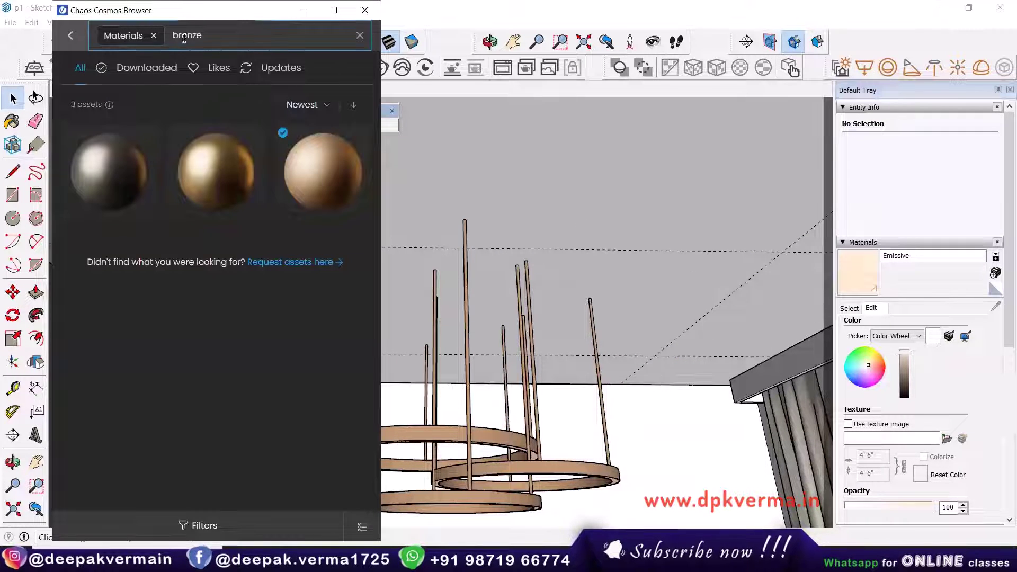
pyautogui.click(69, 35)
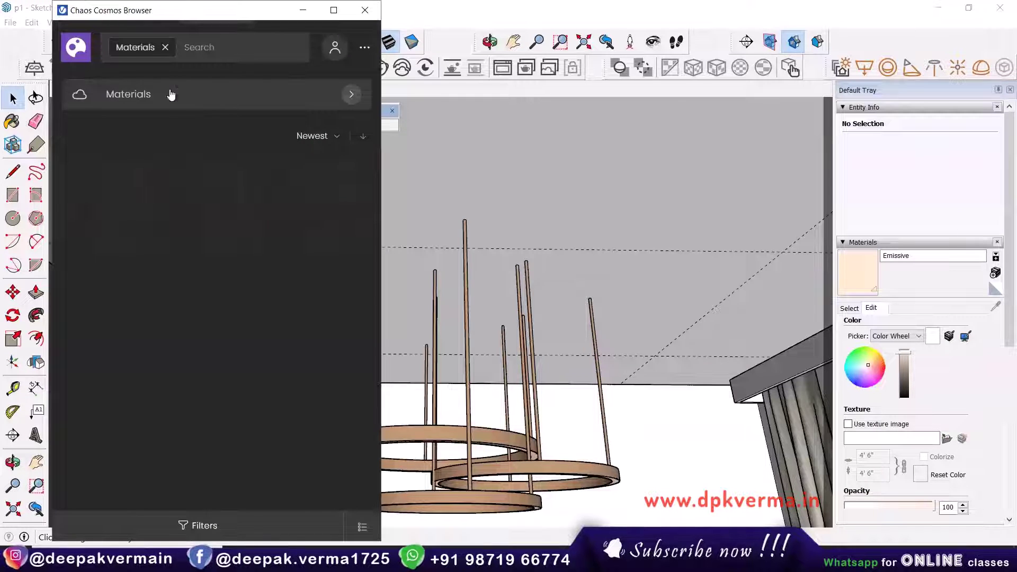
pyautogui.click(166, 47)
pyautogui.click(176, 46)
pyautogui.write('light')
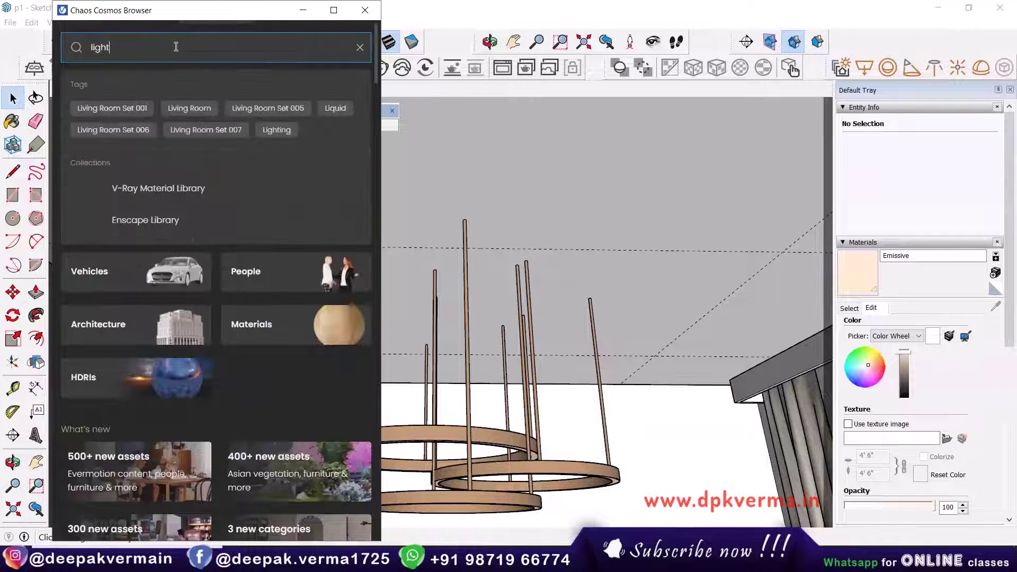
pyautogui.press('Return')
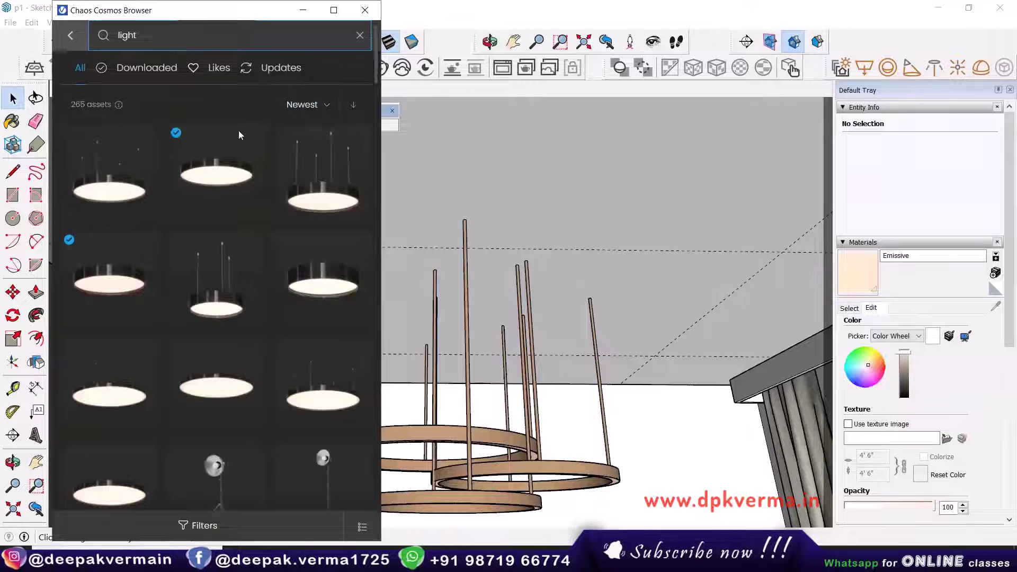
# Import the Tlon Light 950 Ceiling 152 008 and place it on the ceiling near the chandelier
pyautogui.moveTo(201, 187)
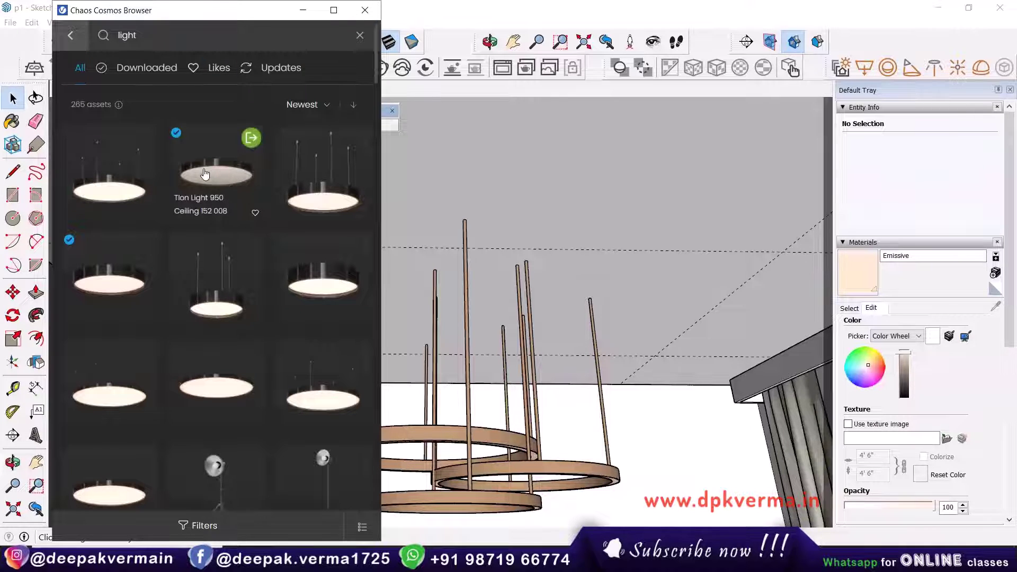
pyautogui.click(251, 137)
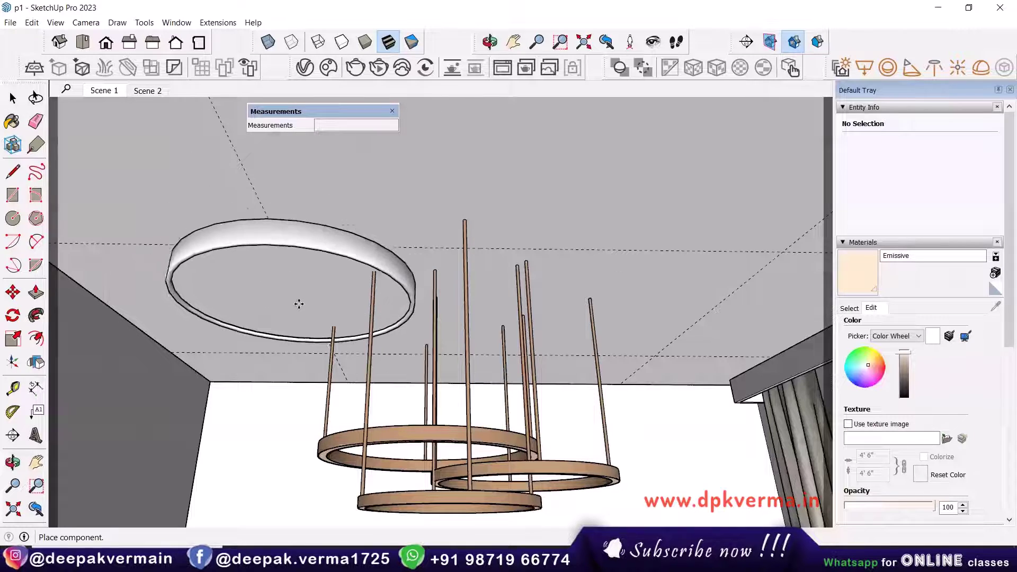
pyautogui.click(309, 257)
pyautogui.scroll(-1, 329, 302)
pyautogui.scroll(-1, 329, 302)
pyautogui.press('Escape')
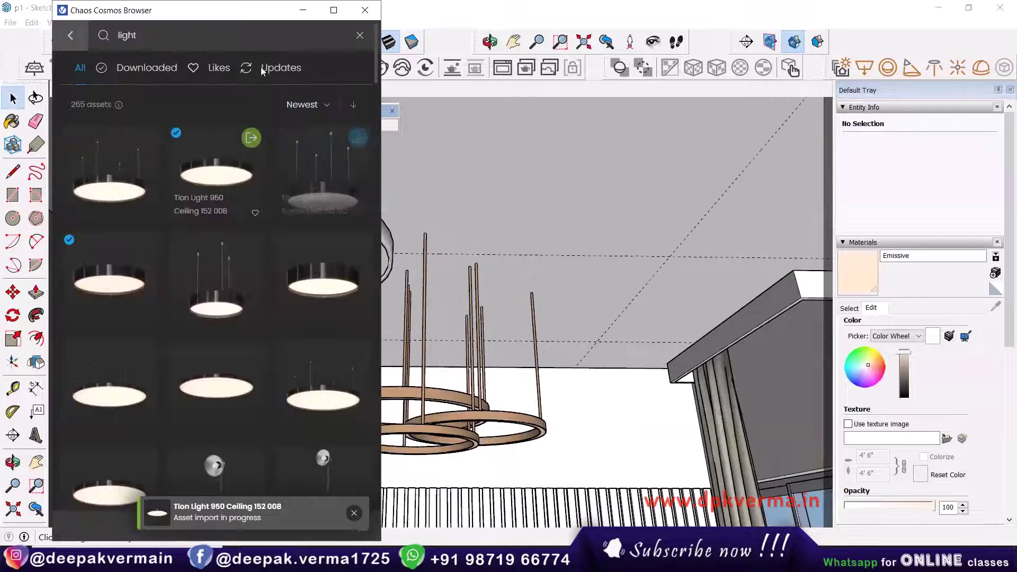
pyautogui.click(364, 11)
# Scale the placed Tlon ceiling light down to a small round downlight
pyautogui.click(12, 103)
pyautogui.click(325, 222)
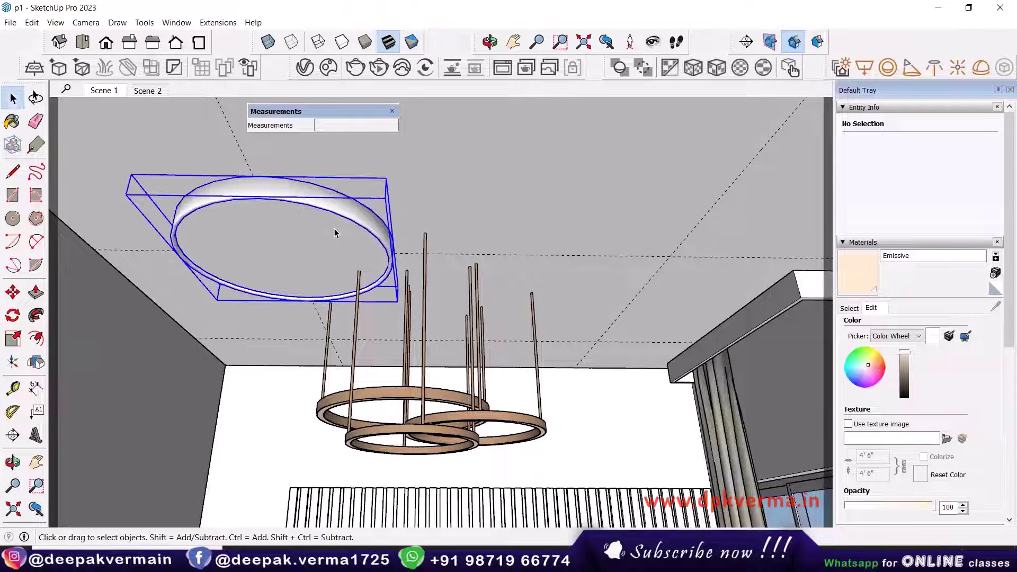
pyautogui.click(13, 339)
pyautogui.moveTo(344, 284)
pyautogui.mouseDown(button='middle')
pyautogui.moveTo(367, 275)
pyautogui.moveTo(374, 290)
pyautogui.moveTo(365, 286)
pyautogui.mouseUp(button='middle')
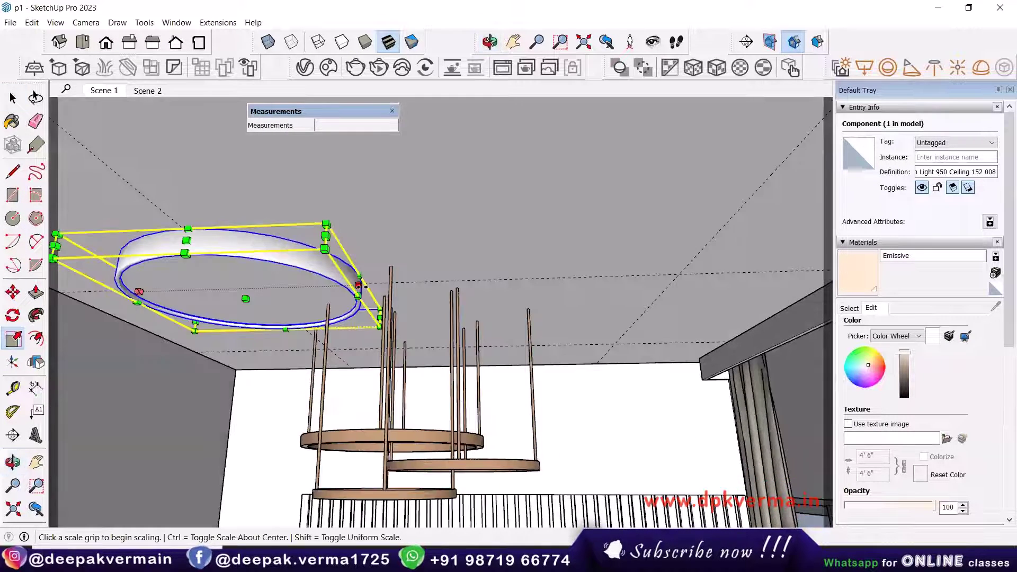
pyautogui.moveTo(358, 285); pyautogui.dragTo(179, 293)
pyautogui.moveTo(179, 293); pyautogui.dragTo(272, 290, button='middle')
pyautogui.press('space')
pyautogui.click(330, 255)
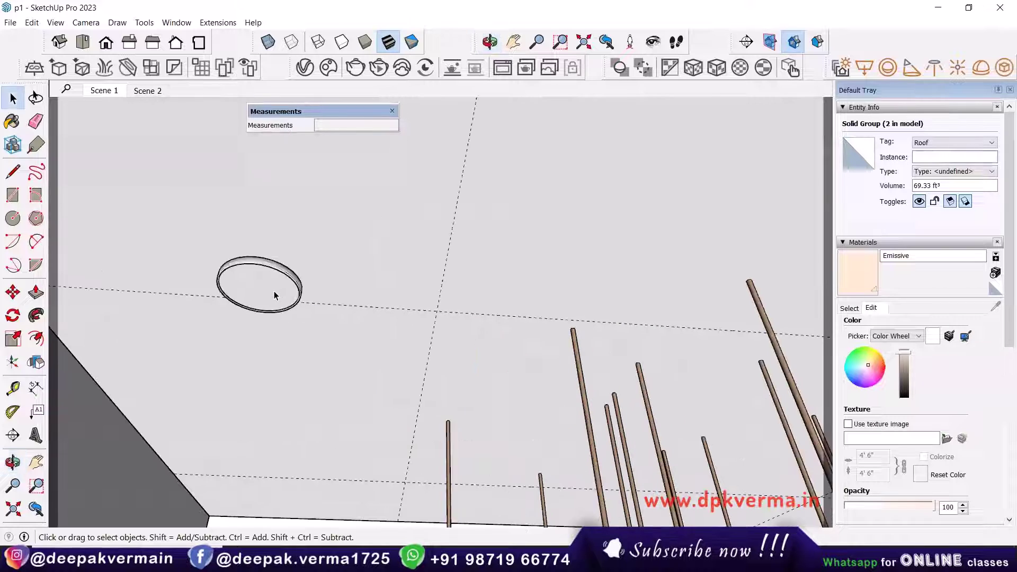
# Move the small round Tlon ceiling light onto the nearby intersection of the ceiling guide lines
pyautogui.click(275, 295)
pyautogui.press('m')
pyautogui.click(257, 284)
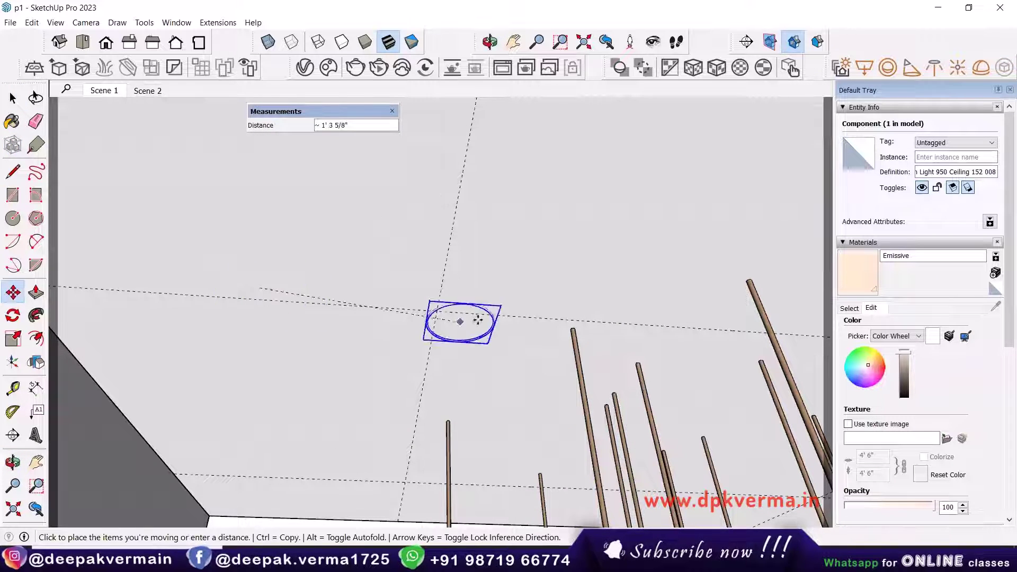
pyautogui.click(436, 311)
pyautogui.press('space')
pyautogui.moveTo(459, 302); pyautogui.dragTo(462, 325, button='middle')
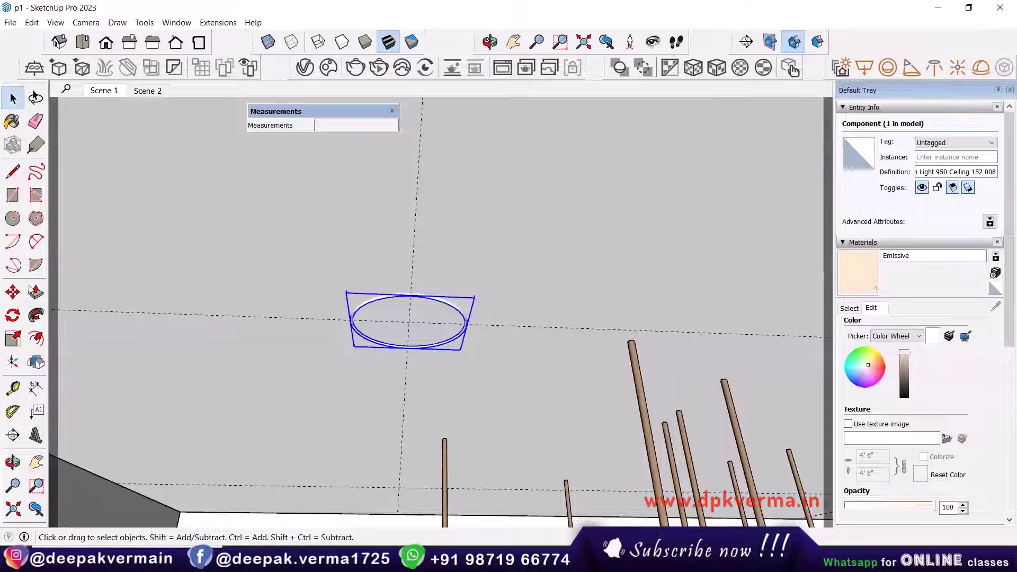
# Shift the round downlight vertically by about 1/2" to seat it at the ceiling surface, using X-ray view while positioning it
pyautogui.click(13, 292)
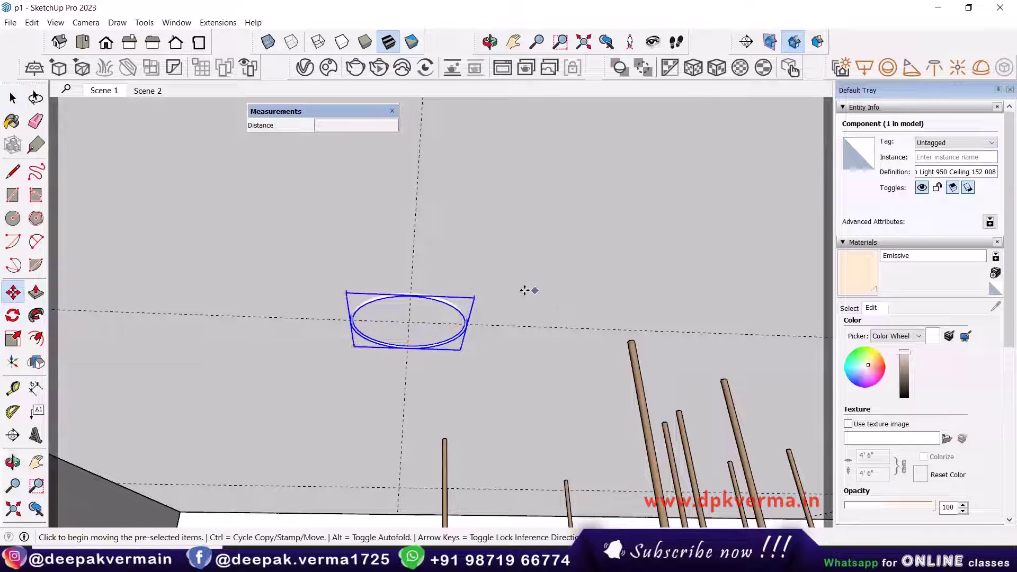
pyautogui.click(270, 46)
pyautogui.scroll(2, 474, 295)
pyautogui.click(474, 295)
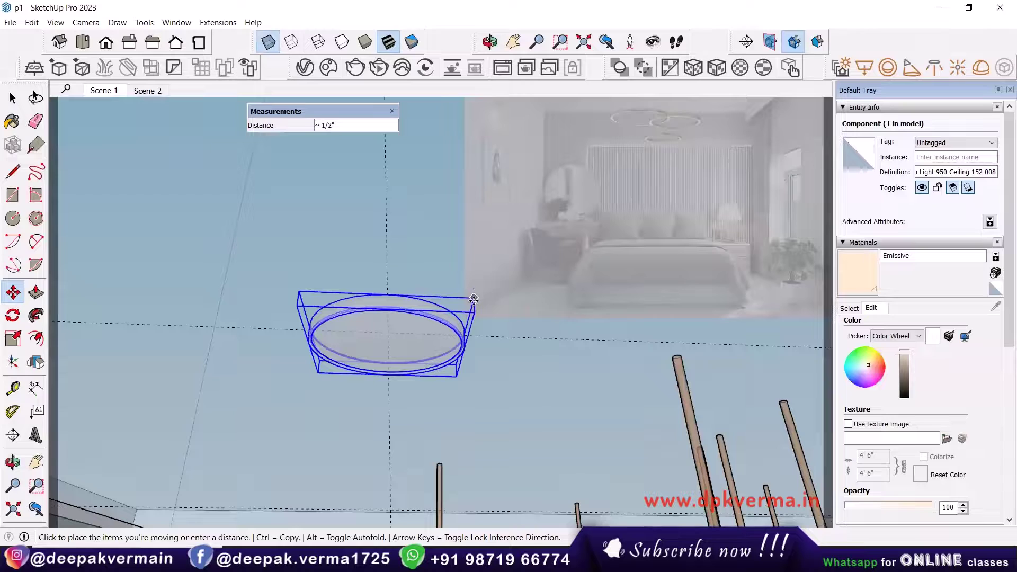
pyautogui.click(268, 42)
pyautogui.moveTo(518, 295); pyautogui.dragTo(362, 317, button='middle')
pyautogui.press('space')
pyautogui.click(507, 348)
pyautogui.scroll(-3, 509, 354)
pyautogui.scroll(-2, 363, 319)
pyautogui.scroll(-2, 363, 320)
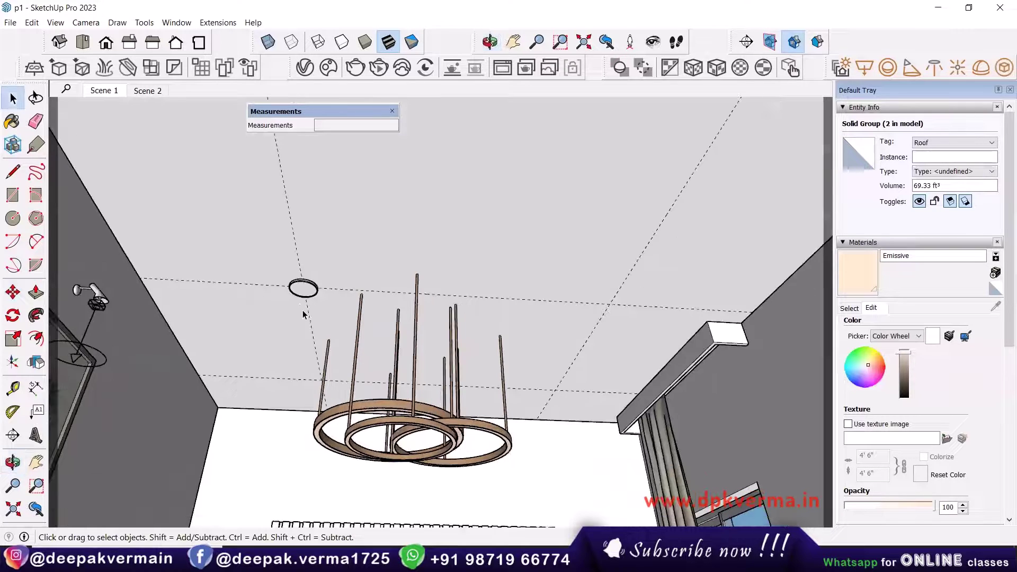
# Copy the downlight 6' along the guide line to the opposite guide intersection across the chandelier
pyautogui.click(303, 296)
pyautogui.press('m')
pyautogui.scroll(2, 304, 288)
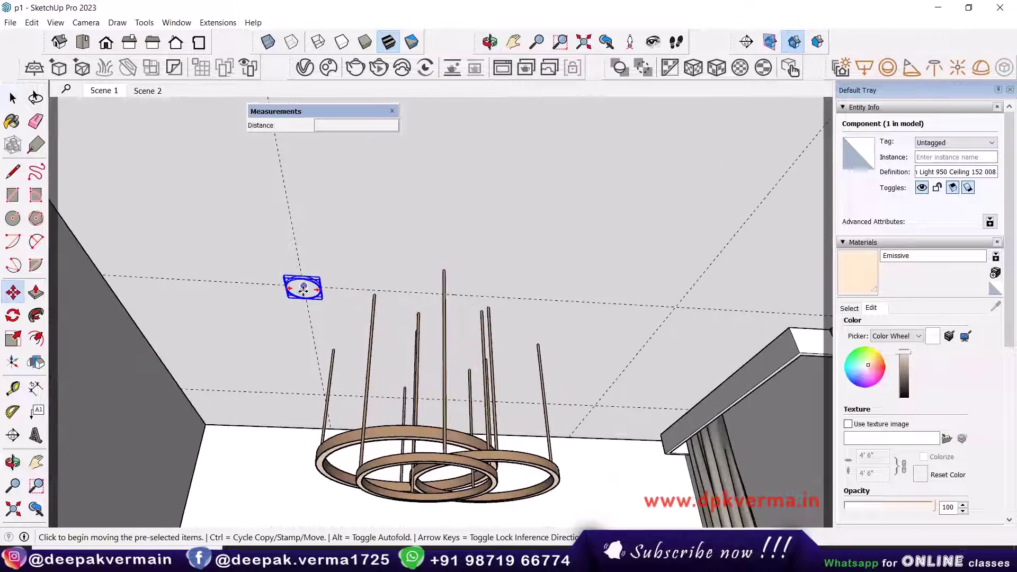
pyautogui.scroll(4, 304, 289)
pyautogui.click(296, 287)
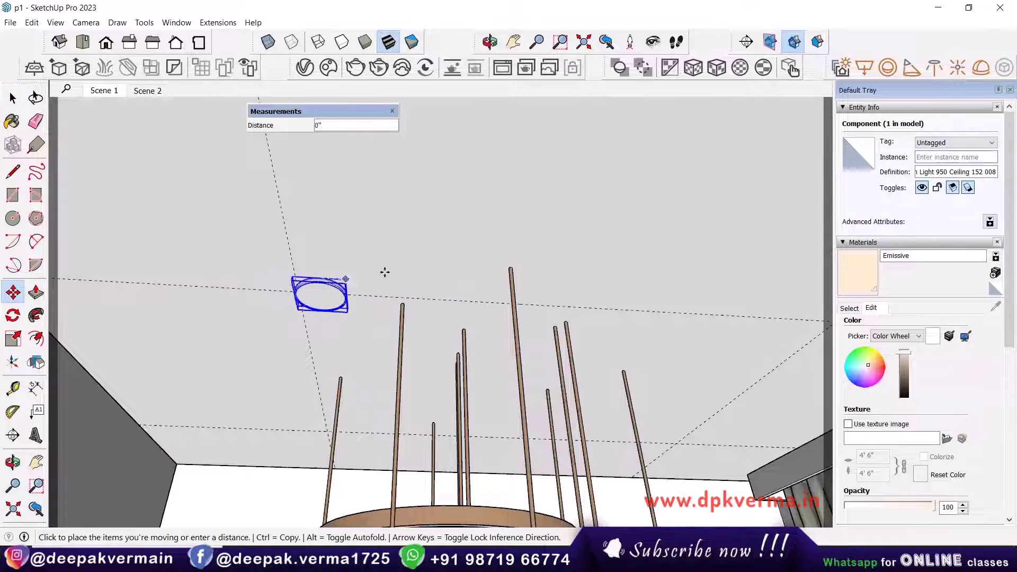
pyautogui.scroll(-3, 390, 271)
pyautogui.press('ctrl')
pyautogui.moveTo(386, 284); pyautogui.dragTo(622, 291, button='middle')
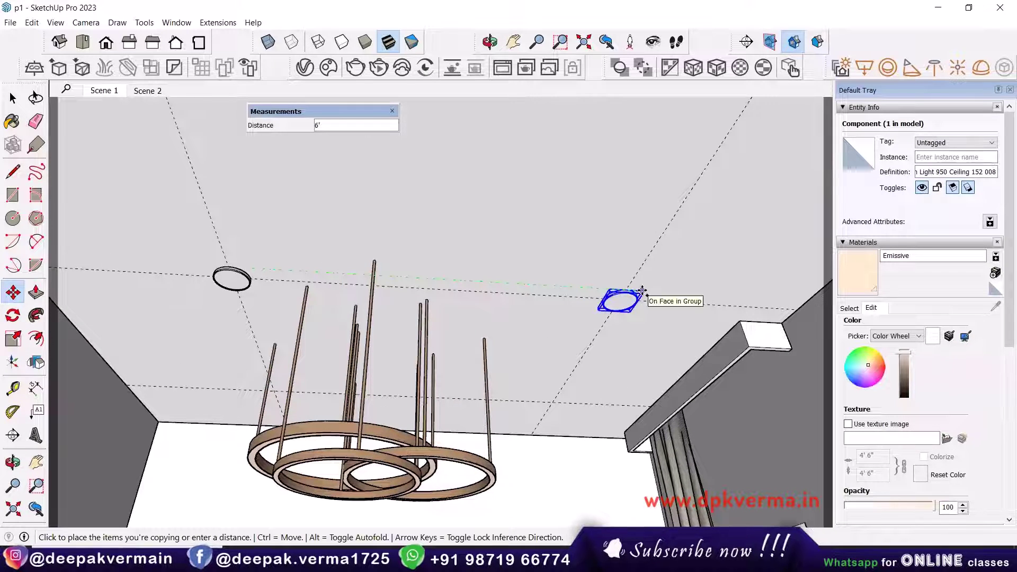
pyautogui.click(642, 290)
pyautogui.press('space')
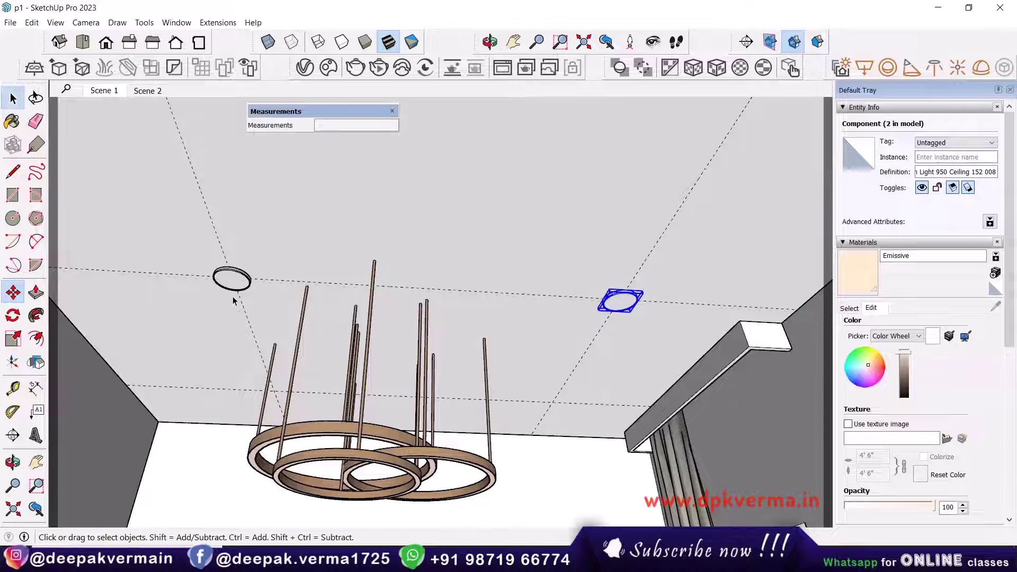
# Copy both downlights 4' toward the back wall to form a four-light ceiling grid
pyautogui.keyDown('ctrl'); pyautogui.click(232, 291); pyautogui.keyUp('ctrl')
pyautogui.press('m')
pyautogui.press('ctrl')
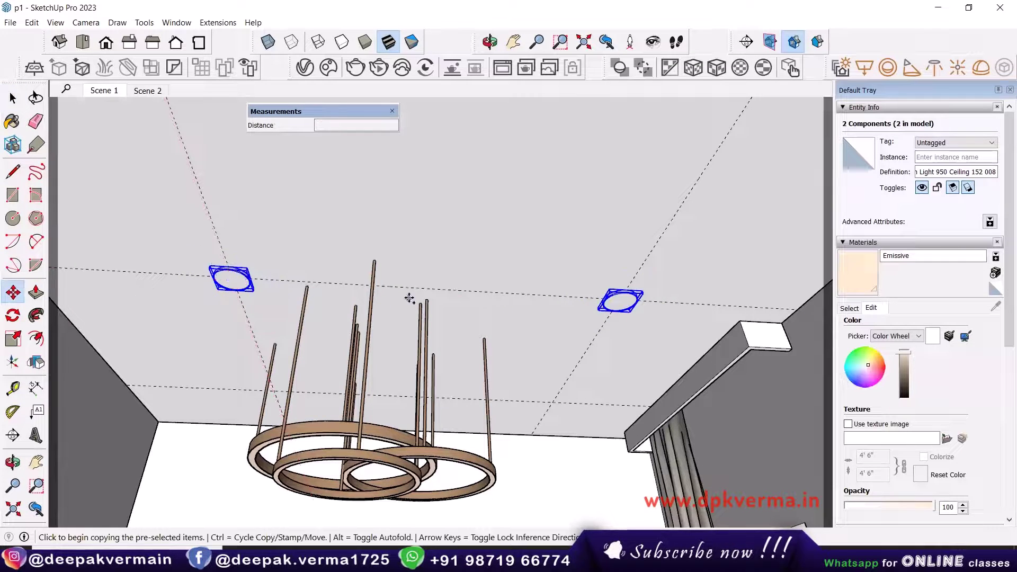
pyautogui.click(414, 288)
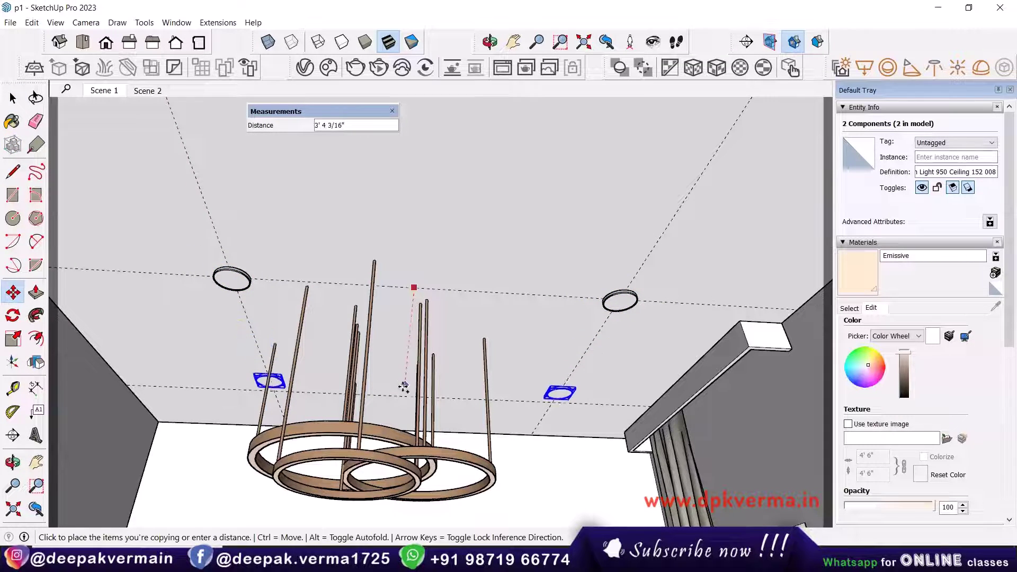
pyautogui.write("4'")
pyautogui.press('Return')
pyautogui.press('space')
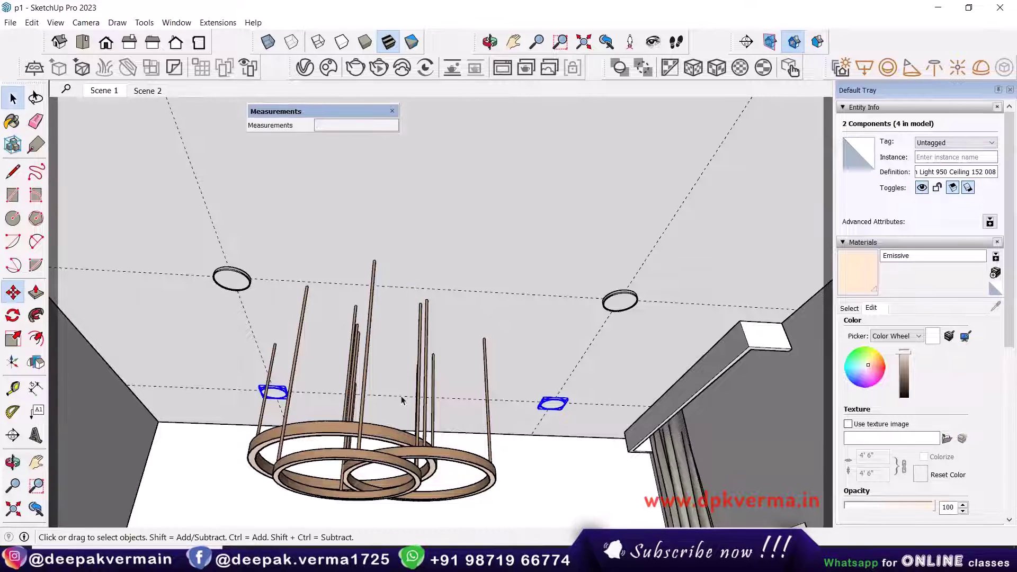
pyautogui.moveTo(508, 332); pyautogui.dragTo(318, 320, button='middle')
pyautogui.press('space')
pyautogui.click(404, 353)
# Place a V-Ray IES light using cylinder-narrow.ies at the centre of the front downlight on the side away from the curtain
pyautogui.scroll(3, 225, 291)
pyautogui.click(934, 67)
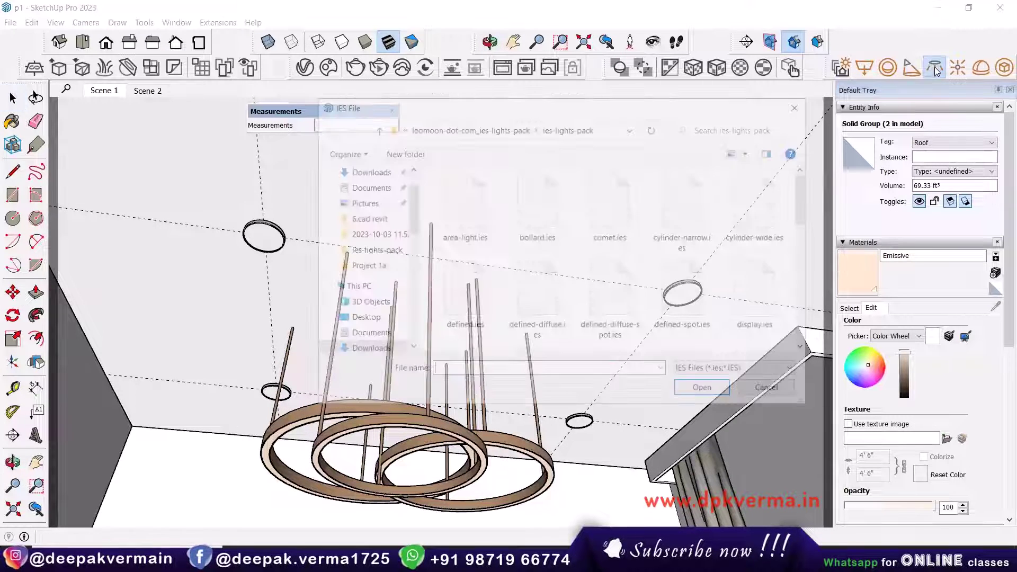
pyautogui.click(712, 218)
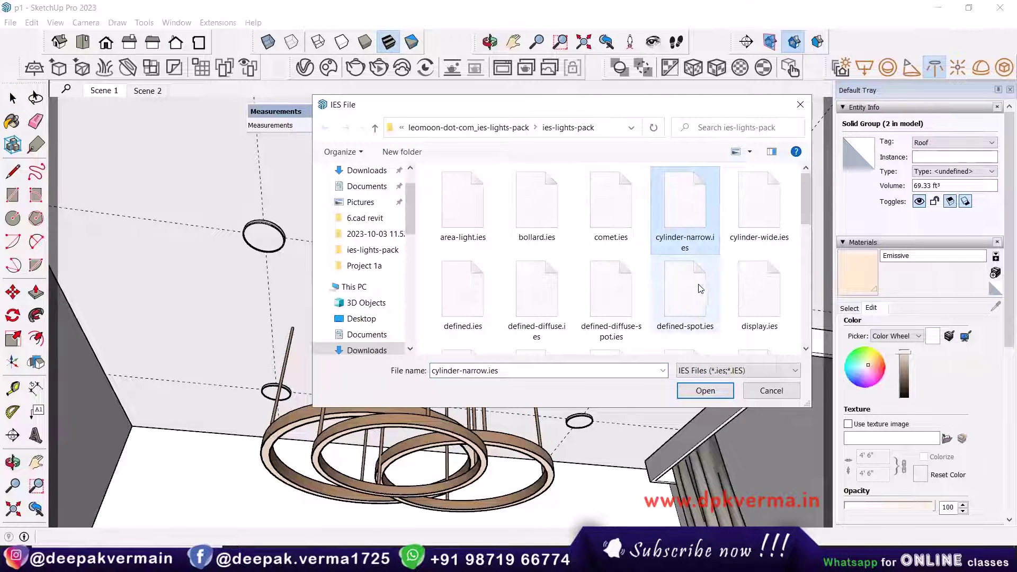
pyautogui.click(710, 392)
pyautogui.scroll(5, 264, 238)
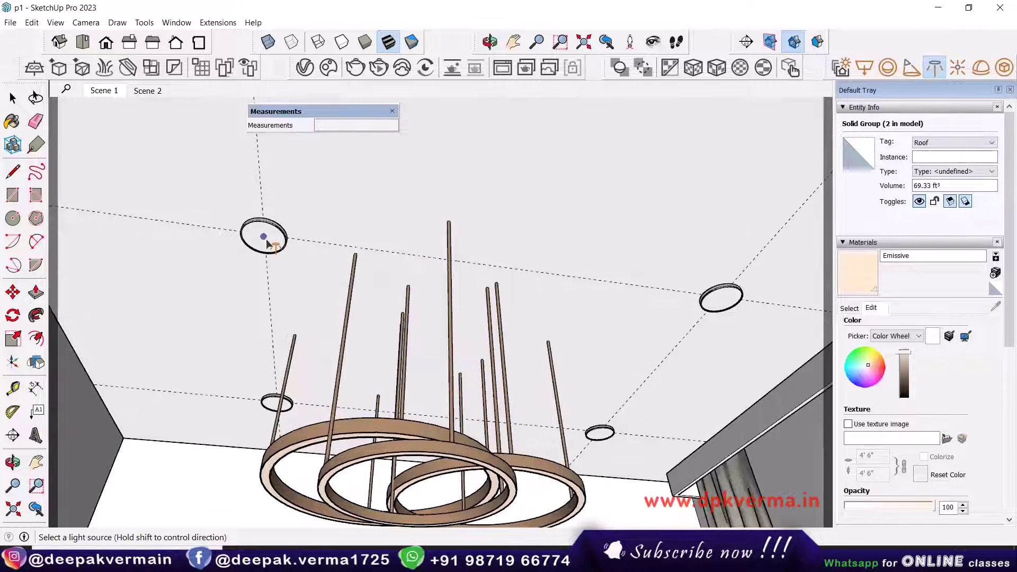
pyautogui.click(263, 239)
pyautogui.scroll(-4, 263, 239)
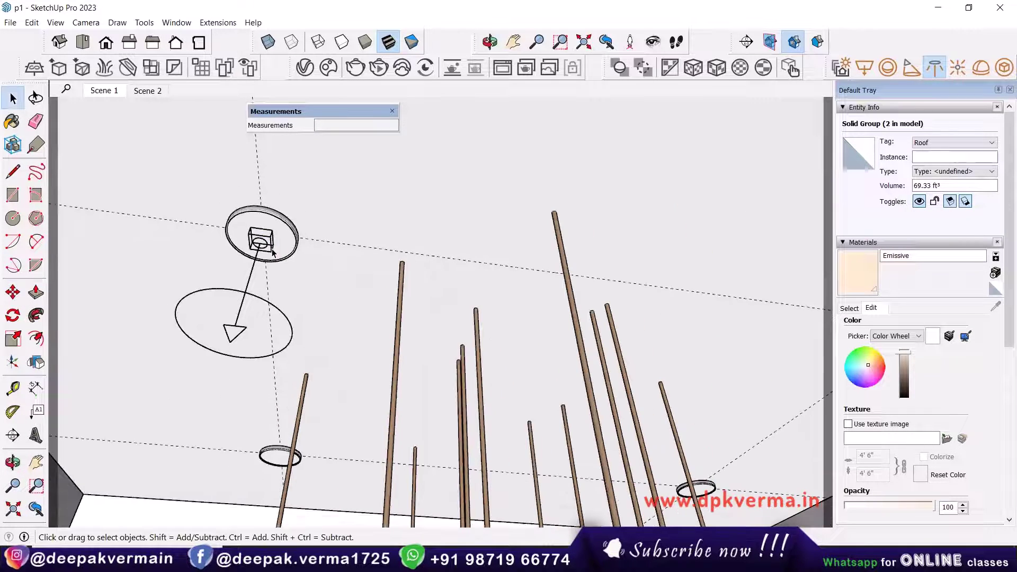
# Move the IES light slightly down so it sits just below its downlight
pyautogui.click(276, 291)
pyautogui.moveTo(275, 292); pyautogui.dragTo(442, 276, button='middle')
pyautogui.press('m')
pyautogui.scroll(3, 286, 302)
pyautogui.click(289, 339)
pyautogui.press('space')
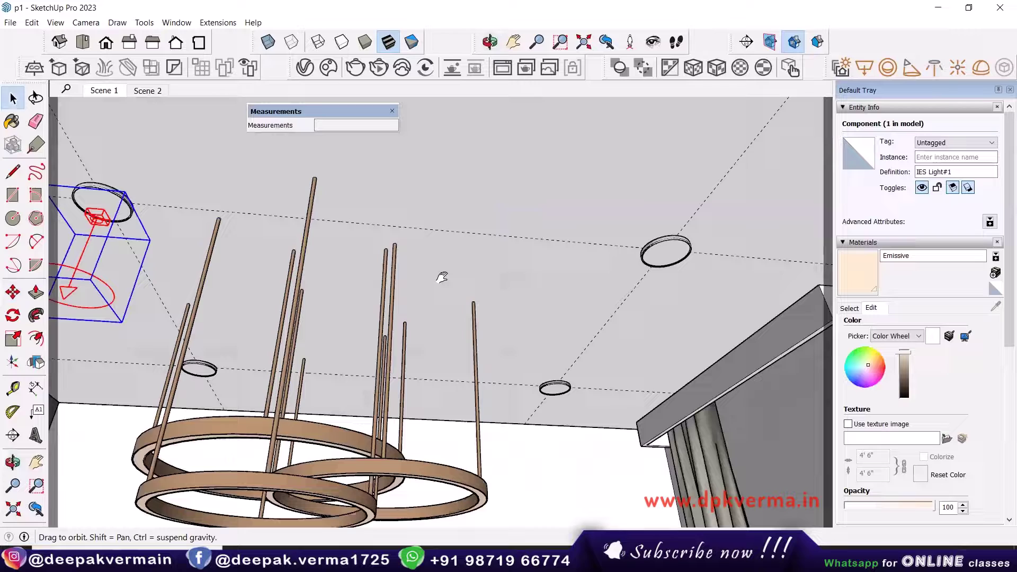
# Try placing a V-Ray spot light inside the downlight component near the curtain so all four instances receive it
pyautogui.moveTo(612, 266); pyautogui.dragTo(598, 254, button='middle')
pyautogui.doubleClick(607, 251)
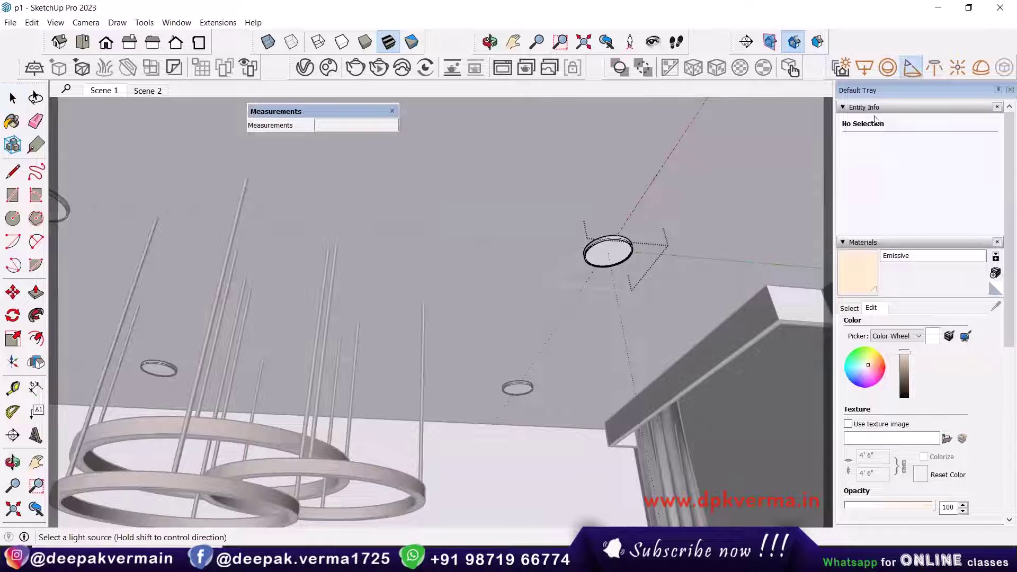
pyautogui.click(609, 253)
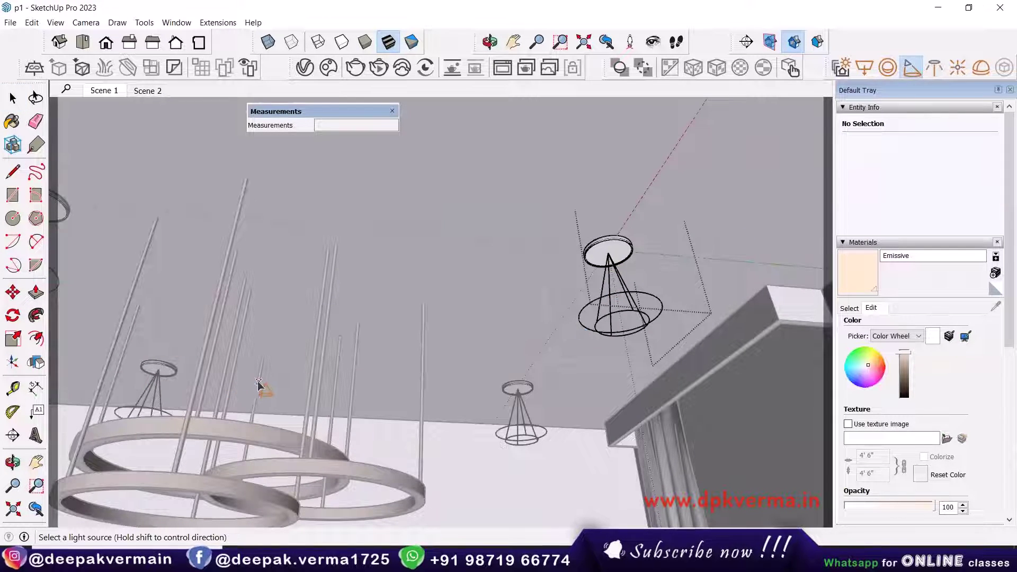
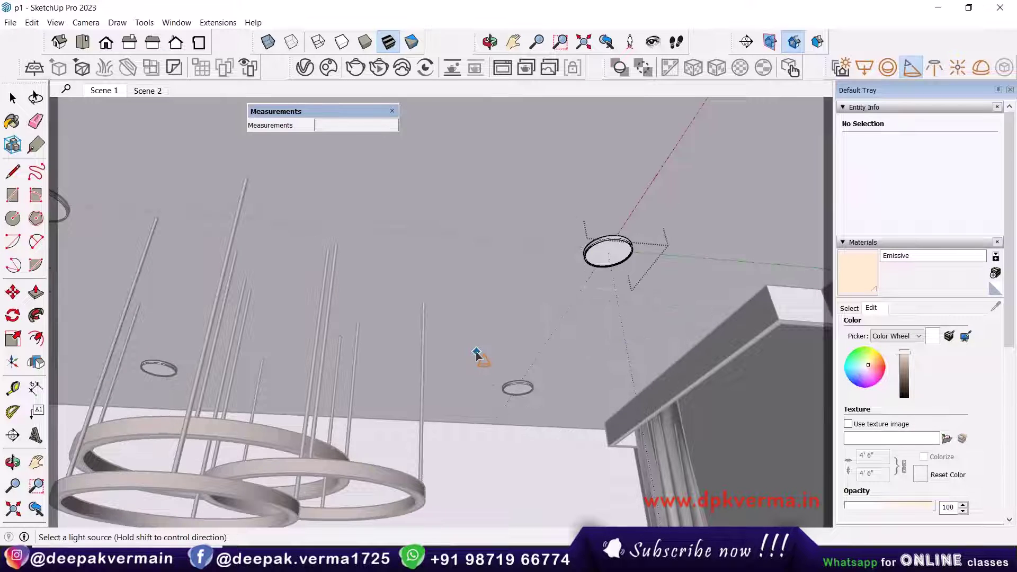
pyautogui.press('space')
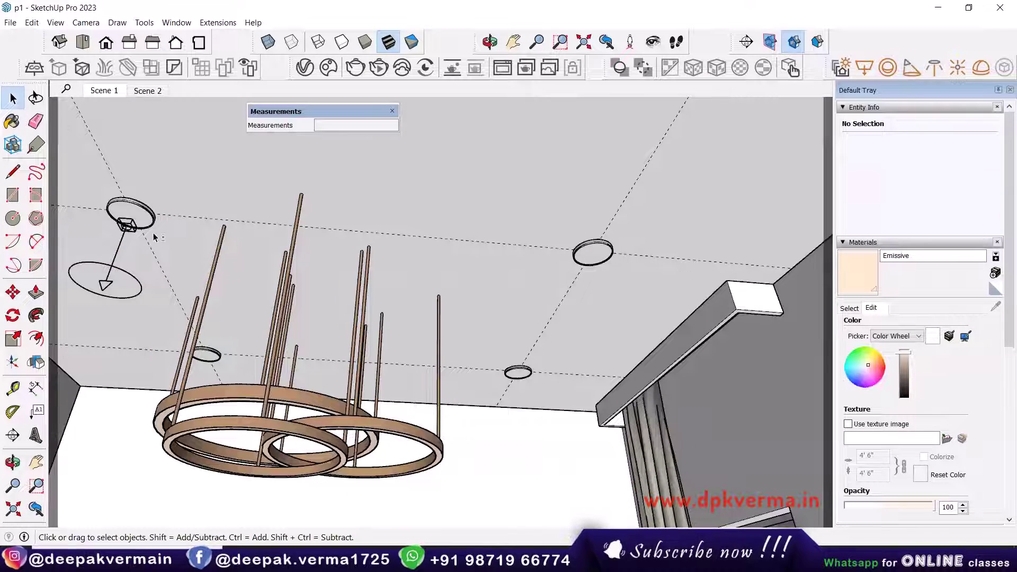
# Try to copy the IES light freely onto the front downlight near the curtain
pyautogui.moveTo(154, 237); pyautogui.dragTo(171, 239, button='middle')
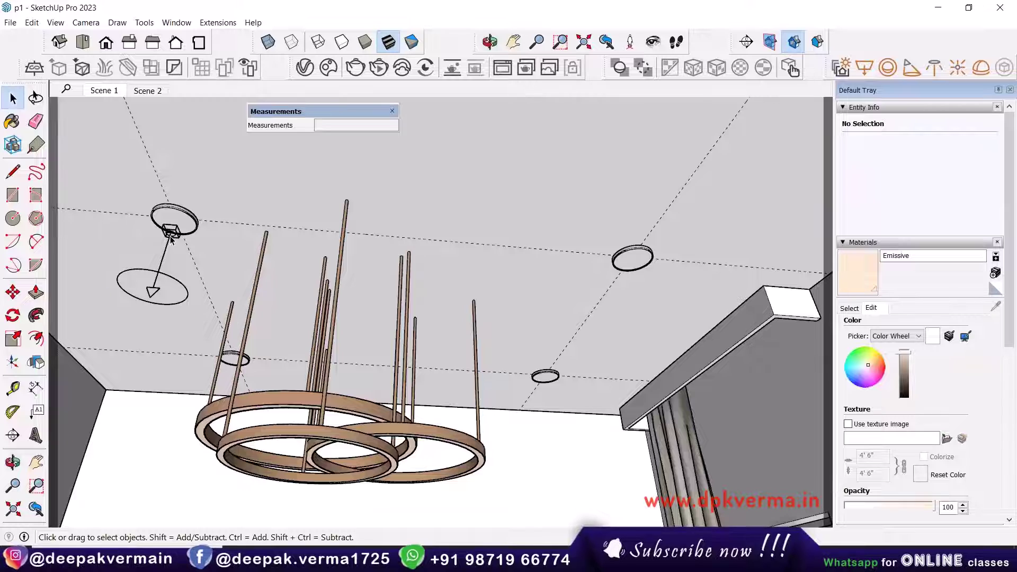
pyautogui.click(171, 238)
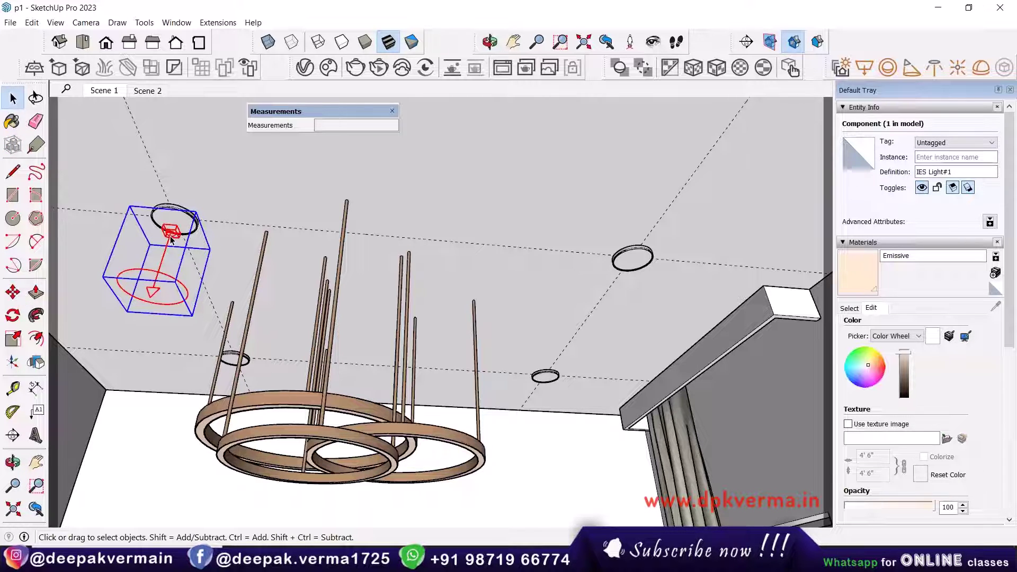
pyautogui.press('m')
pyautogui.press('ctrl')
pyautogui.scroll(3, 194, 225)
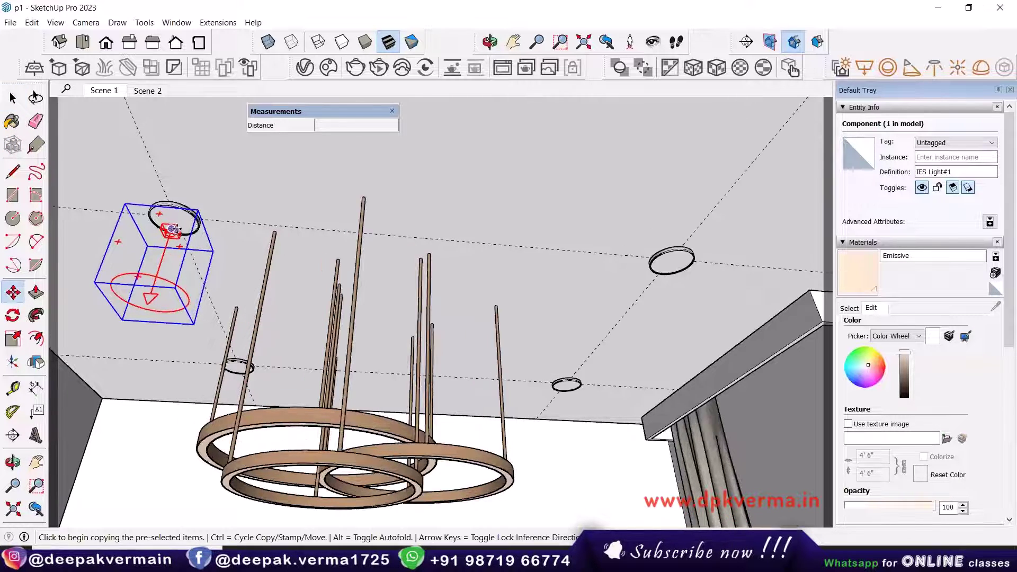
pyautogui.click(176, 224)
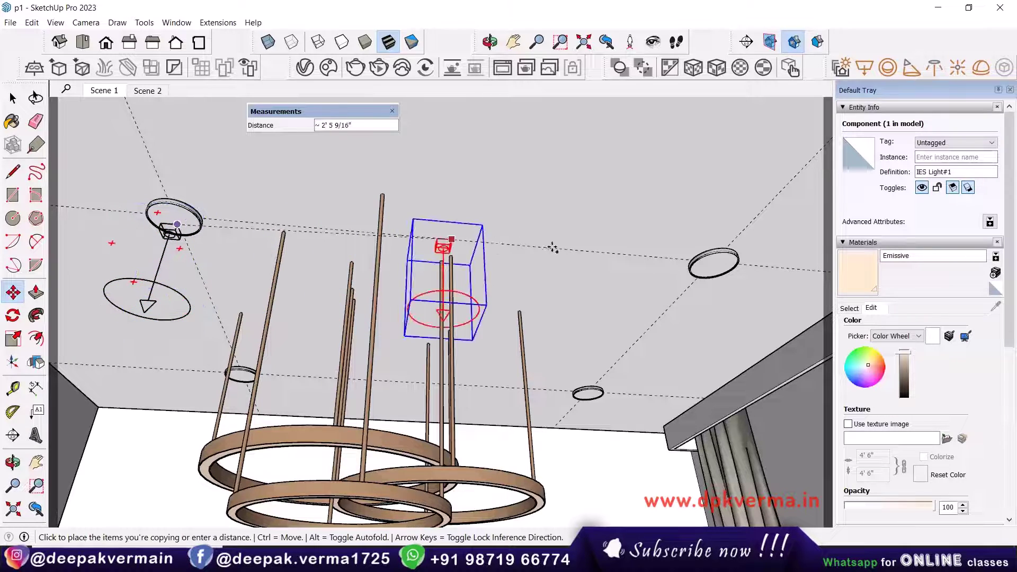
pyautogui.click(721, 269)
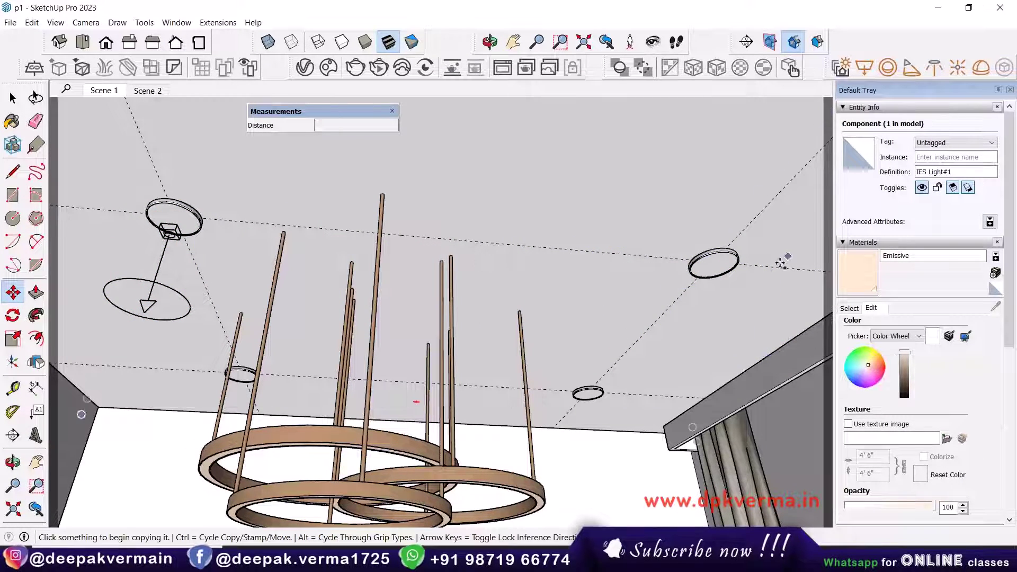
# Copy the IES light about 5' 11" along the green axis to the front downlight near the curtain
pyautogui.moveTo(783, 259); pyautogui.dragTo(706, 259, button='middle')
pyautogui.moveTo(48, 247); pyautogui.dragTo(36, 242, button='middle')
pyautogui.moveTo(91, 216); pyautogui.dragTo(210, 221, button='middle')
pyautogui.click(107, 225)
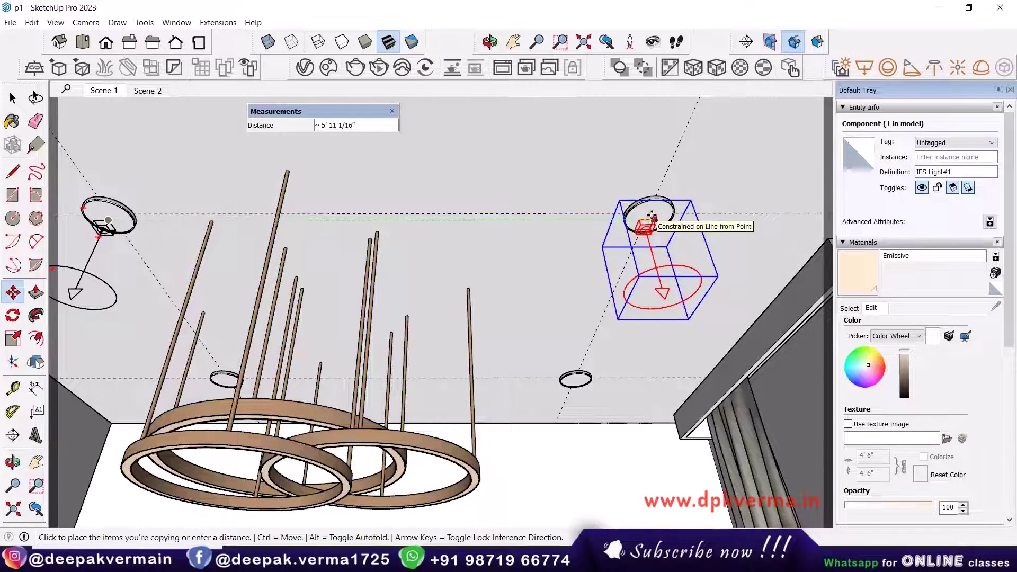
pyautogui.click(658, 214)
pyautogui.moveTo(658, 214); pyautogui.dragTo(501, 356, button='middle')
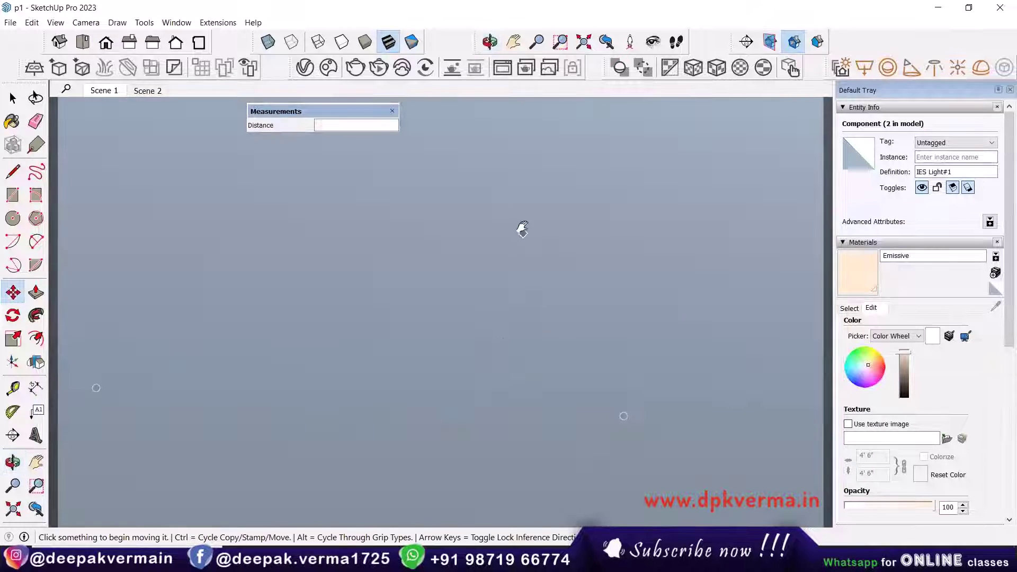
pyautogui.scroll(-5, 522, 288)
pyautogui.scroll(10, 522, 288)
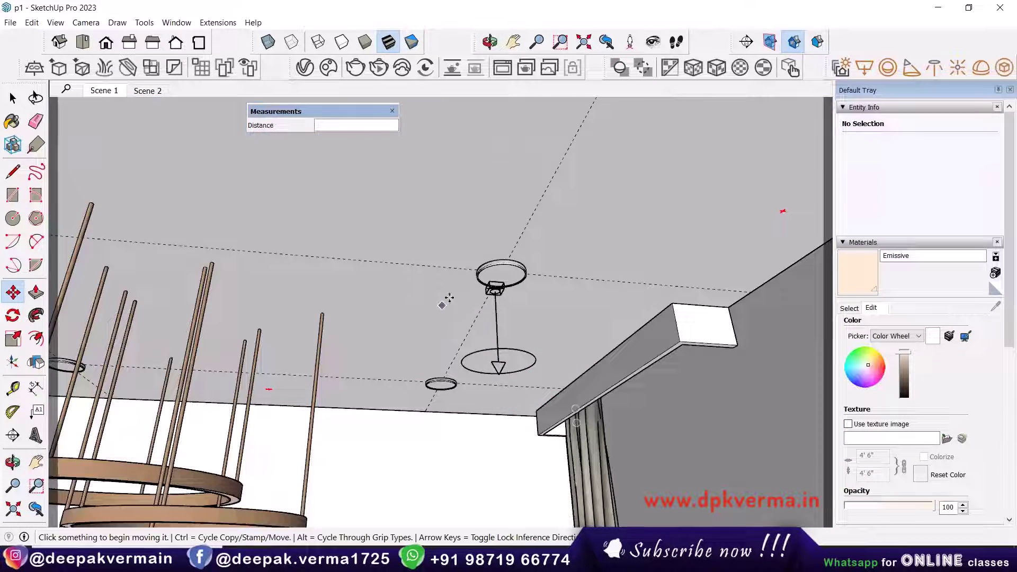
# Move the copied IES light about 1 13/16" to centre it within the downlight near the curtain
pyautogui.moveTo(447, 295); pyautogui.dragTo(572, 164, button='middle')
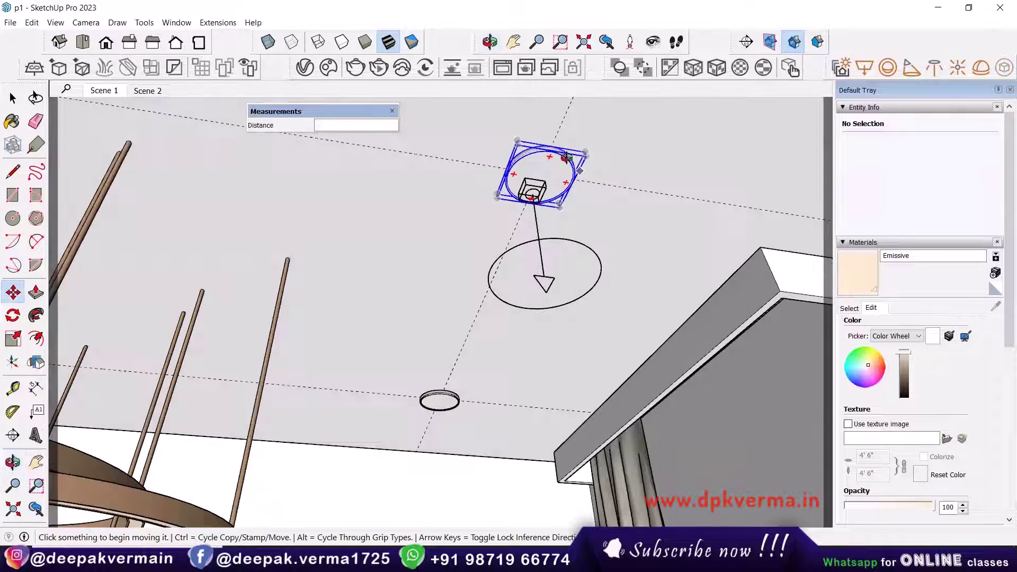
pyautogui.scroll(3, 572, 164)
pyautogui.moveTo(530, 238); pyautogui.dragTo(511, 296, button='middle')
pyautogui.scroll(3, 511, 306)
pyautogui.press('space')
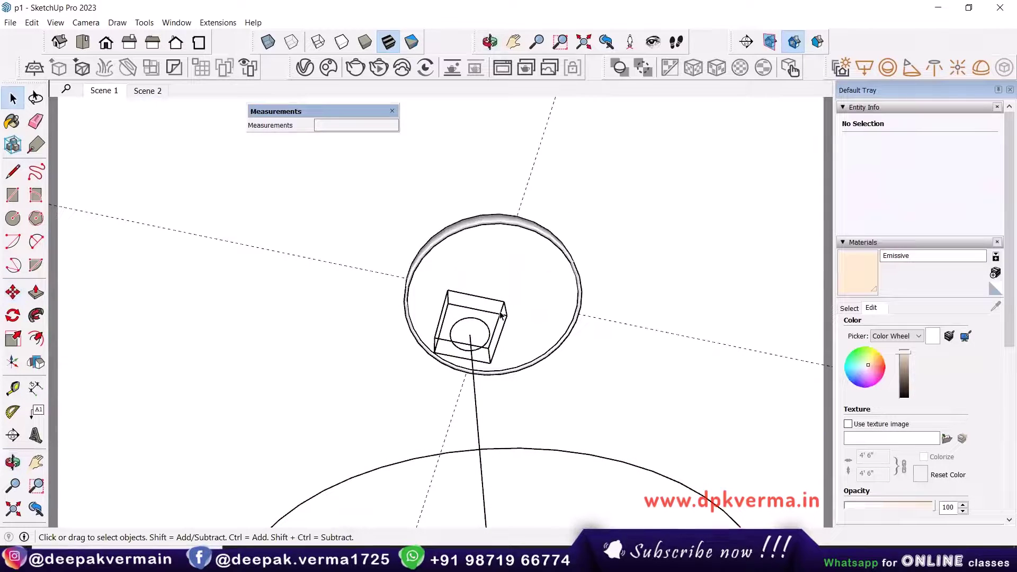
pyautogui.click(501, 315)
pyautogui.press('m')
pyautogui.click(504, 300)
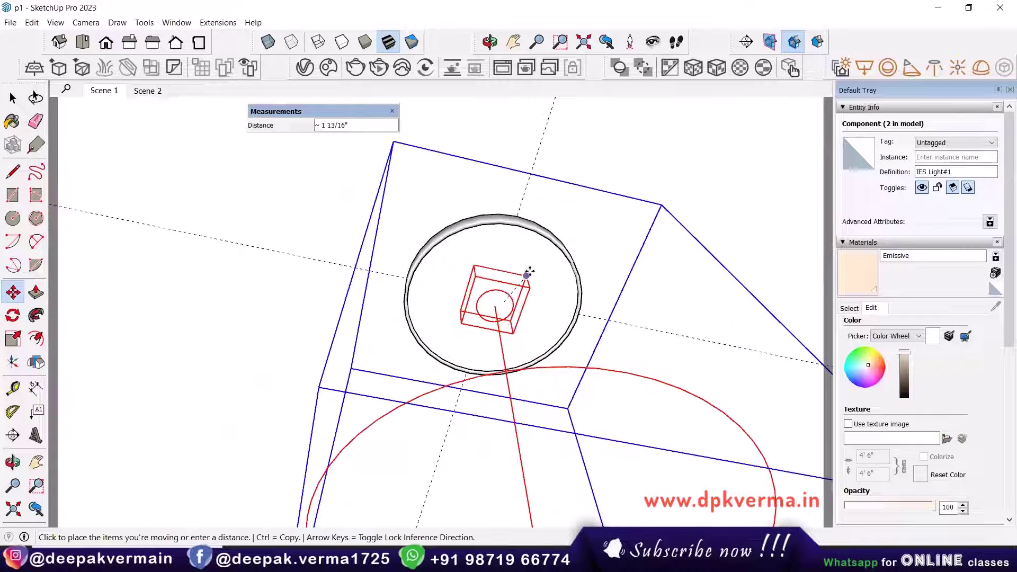
pyautogui.press('space')
pyautogui.scroll(-10, 524, 297)
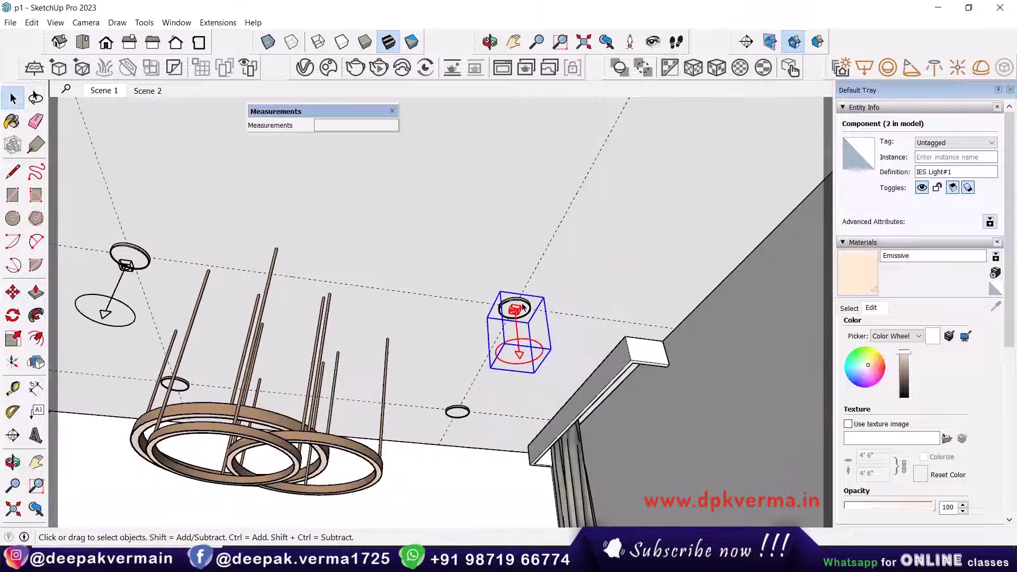
# Adjust the copied IES light's height so it sits slightly below the downlight near the curtain
pyautogui.scroll(5, 521, 307)
pyautogui.press('m')
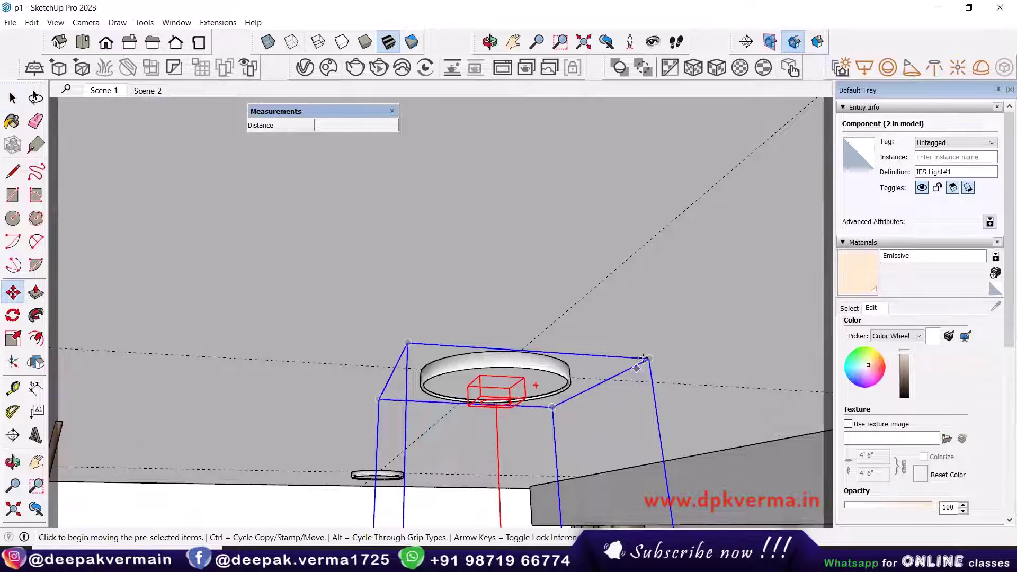
pyautogui.click(647, 359)
pyautogui.press('space')
pyautogui.scroll(-5, 259, 387)
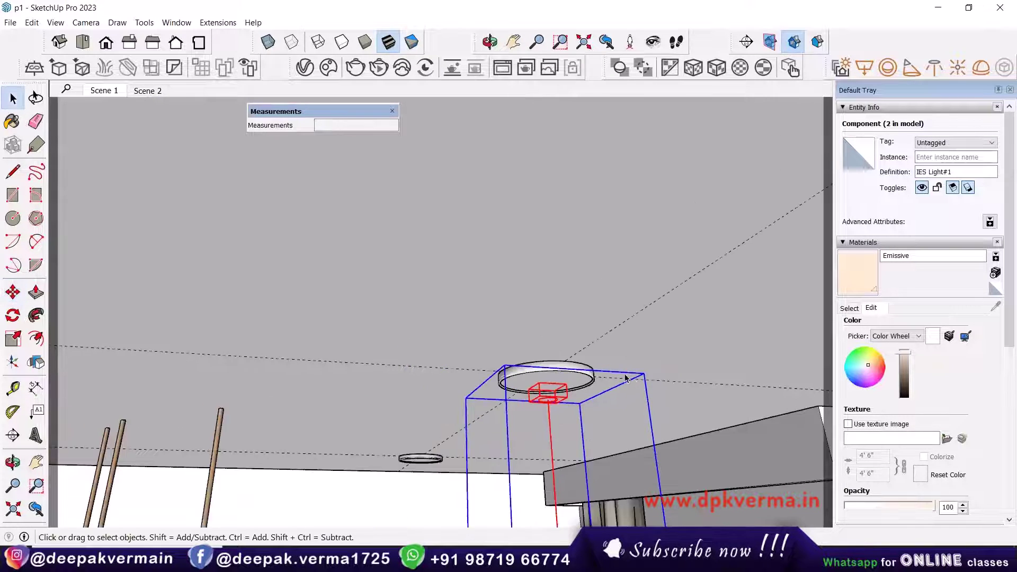
# Adjust the height of the IES light at the front downlight away from the curtain so it sits slightly below the fixture
pyautogui.moveTo(260, 387); pyautogui.dragTo(322, 341, button='middle')
pyautogui.scroll(3, 270, 180)
pyautogui.click(313, 306)
pyautogui.click(324, 287)
pyautogui.press('m')
pyautogui.click(328, 278)
pyautogui.click(341, 275)
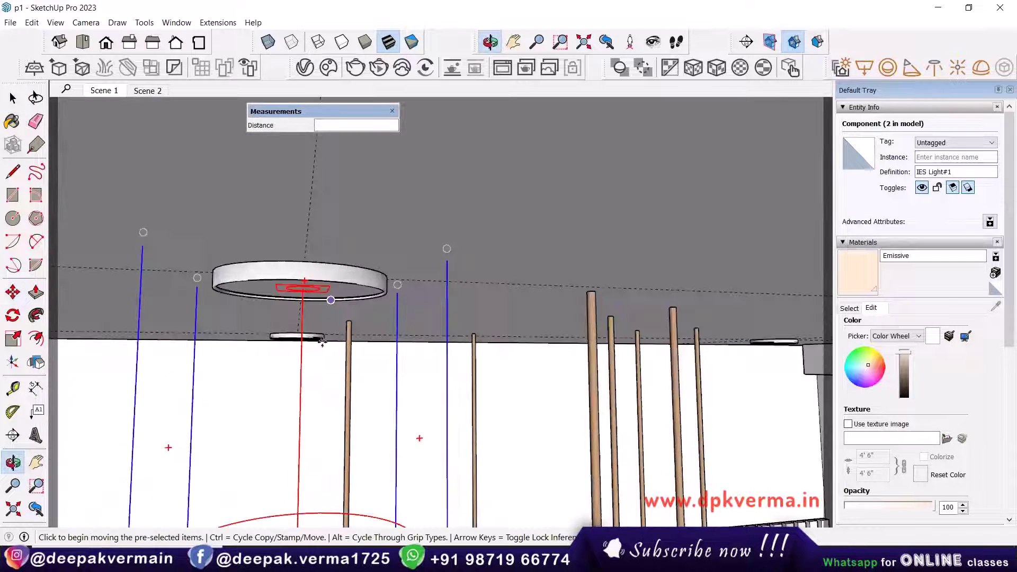
pyautogui.click(297, 376)
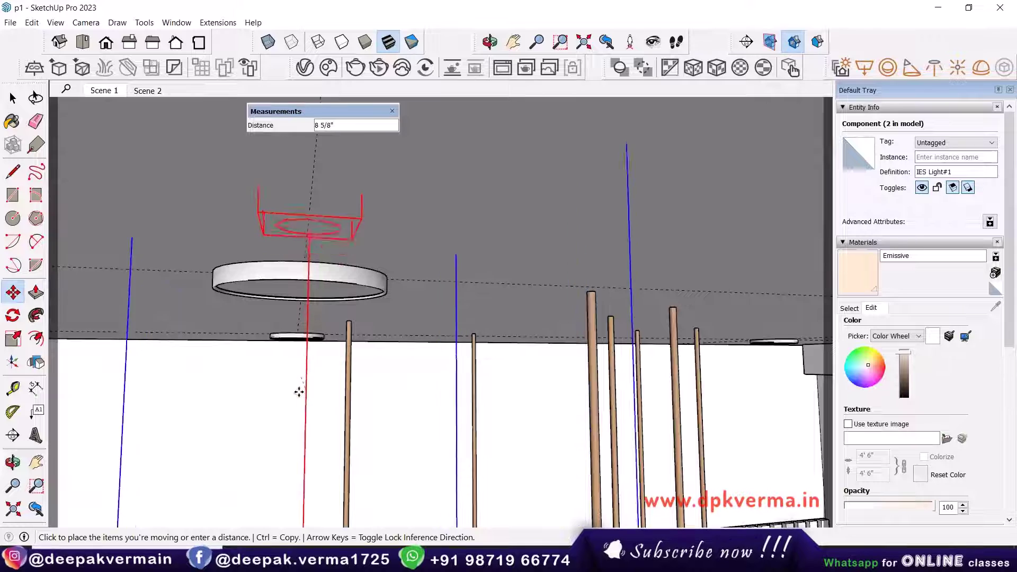
pyautogui.click(300, 403)
pyautogui.moveTo(321, 349); pyautogui.dragTo(243, 323, button='middle')
pyautogui.scroll(-4, 291, 339)
# Select both IES lights under the two front downlights together
pyautogui.press('space')
pyautogui.click(289, 364)
pyautogui.moveTo(212, 357); pyautogui.dragTo(216, 371, button='middle')
pyautogui.click(216, 371)
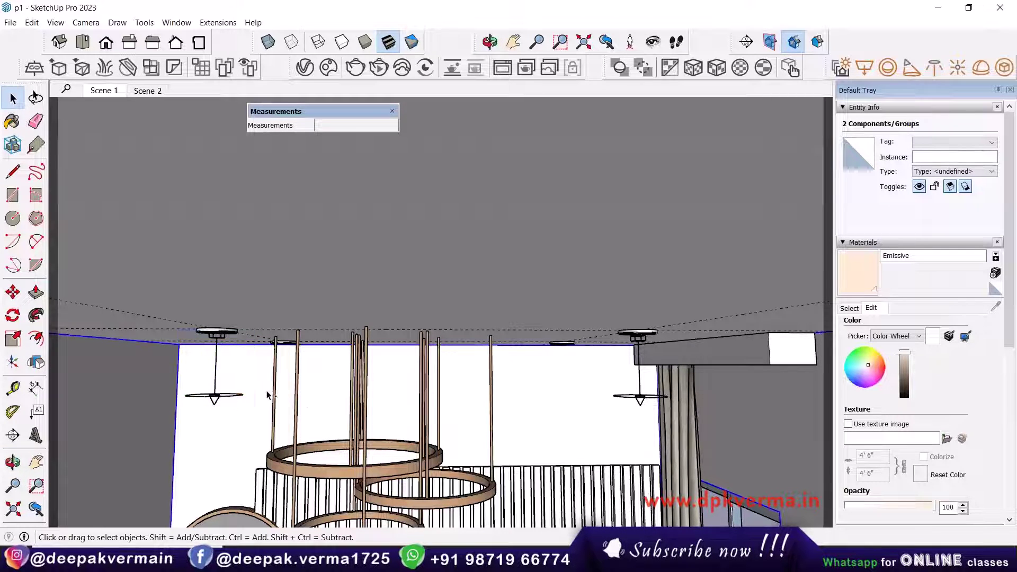
pyautogui.click(583, 391)
pyautogui.keyDown('shift'); pyautogui.click(639, 396); pyautogui.keyUp('shift')
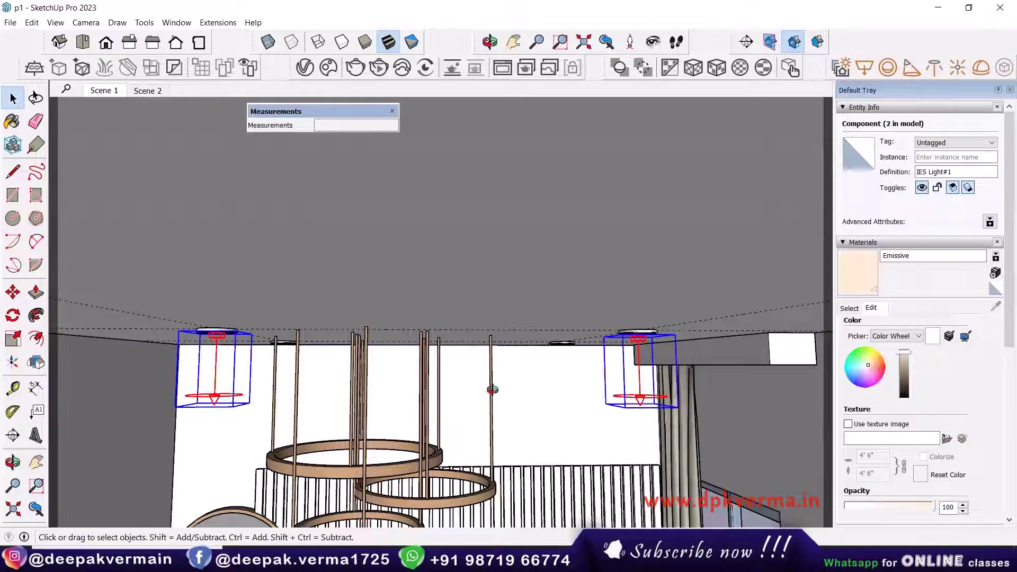
# Try to move both selected IES lights along the red axis onto the two rear downlights
pyautogui.moveTo(640, 396); pyautogui.dragTo(473, 302, button='middle')
pyautogui.press('m')
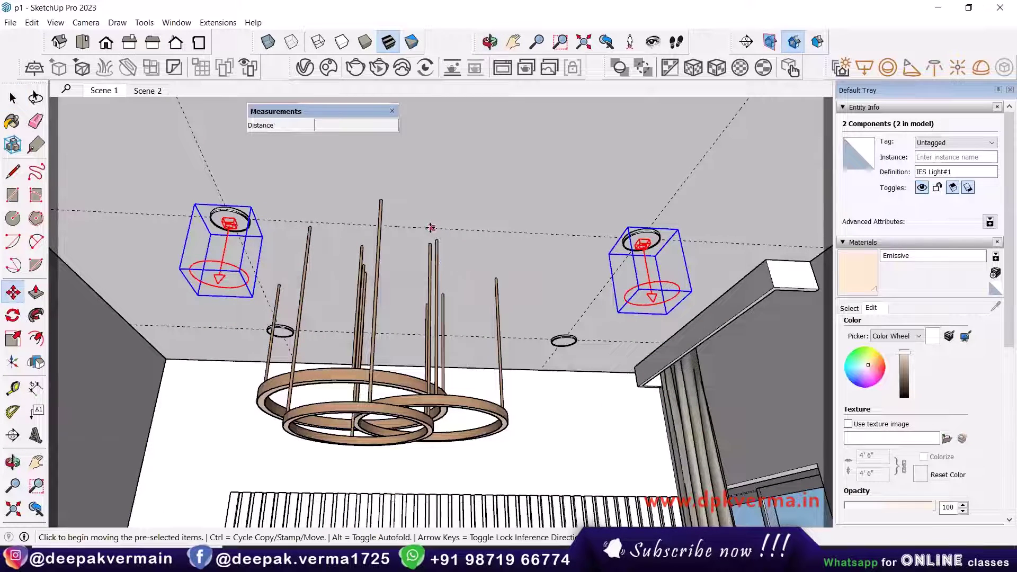
pyautogui.click(547, 233)
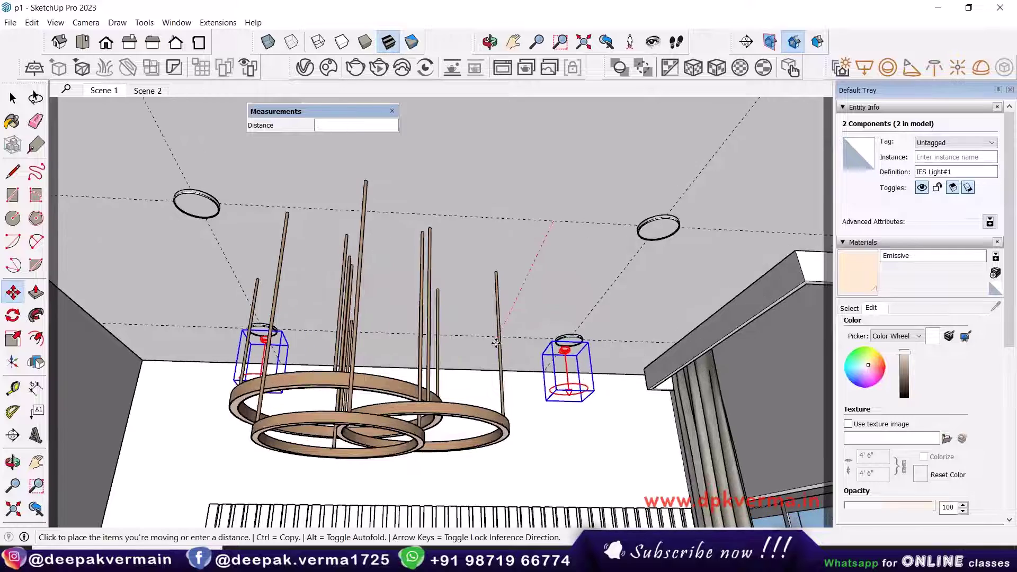
pyautogui.scroll(5, 496, 335)
pyautogui.press('Return')
pyautogui.press('space')
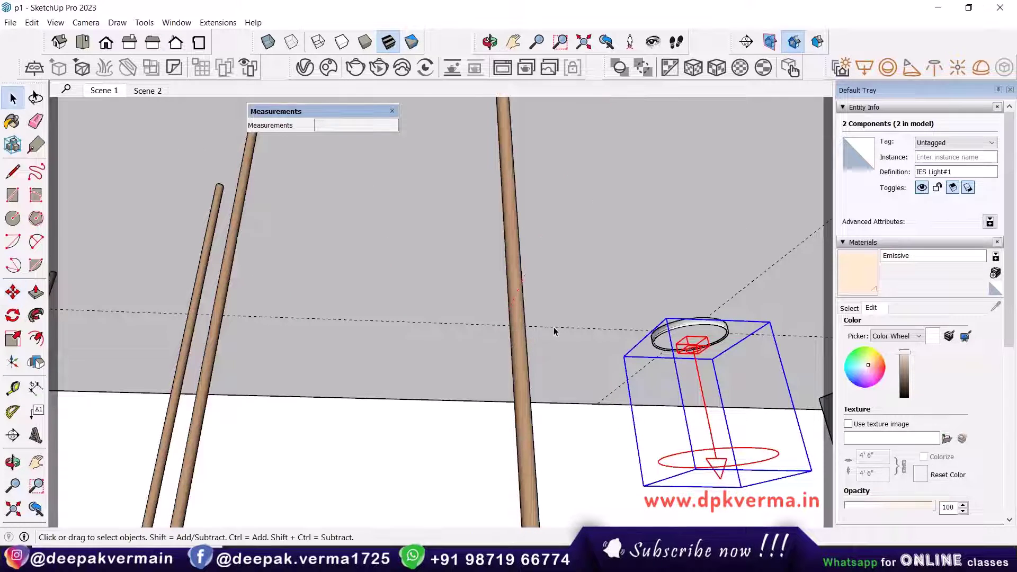
pyautogui.scroll(-10, 477, 334)
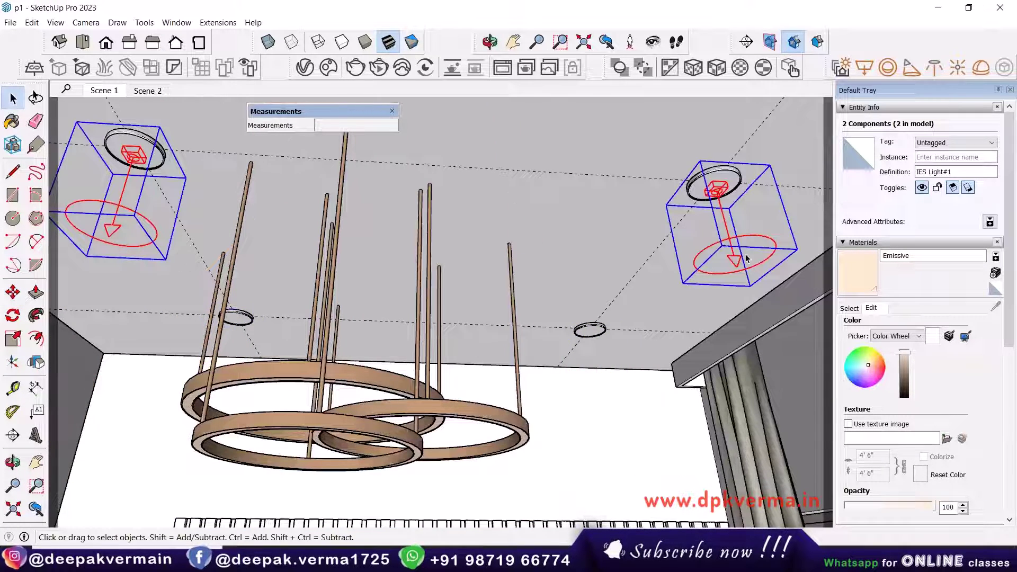
# Copy both selected IES lights 4' along the red axis onto the two rear downlights
pyautogui.press('m')
pyautogui.click(582, 175)
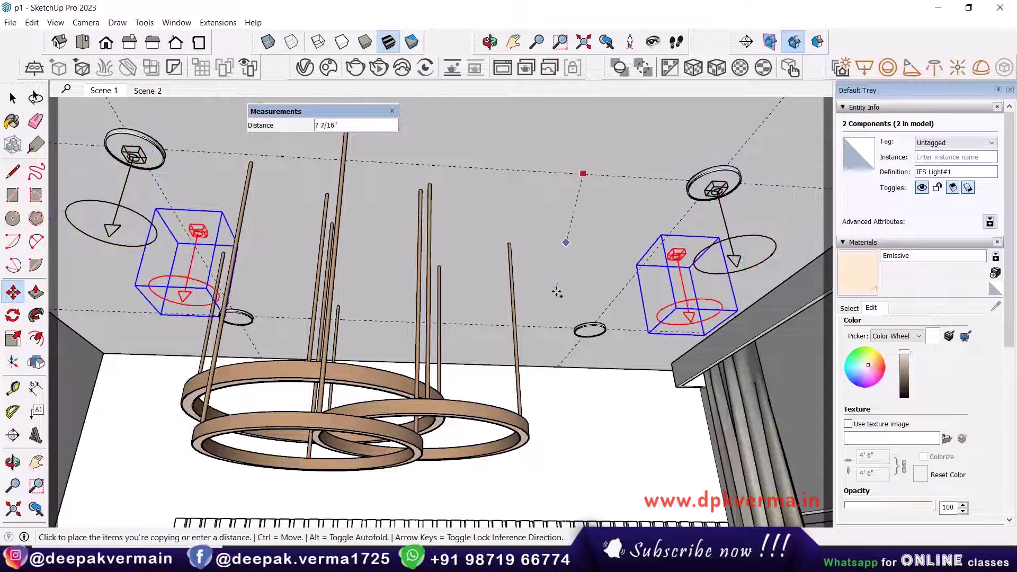
pyautogui.scroll(3, 508, 325)
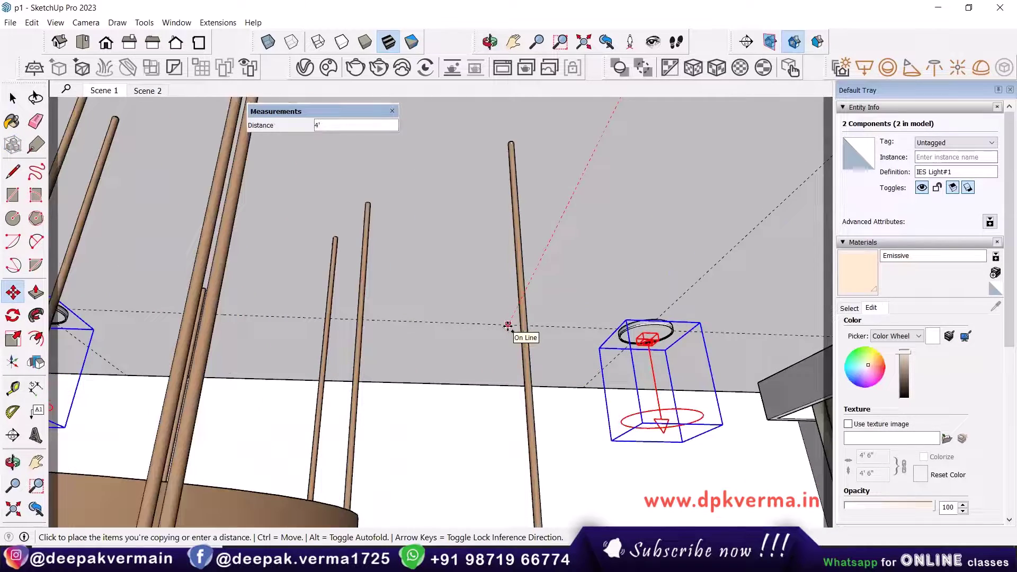
# Place the copied pair of IES lights on the ceiling guide line behind the chandelier, about 4' from the originals
pyautogui.scroll(-5, 507, 325)
pyautogui.click(509, 326)
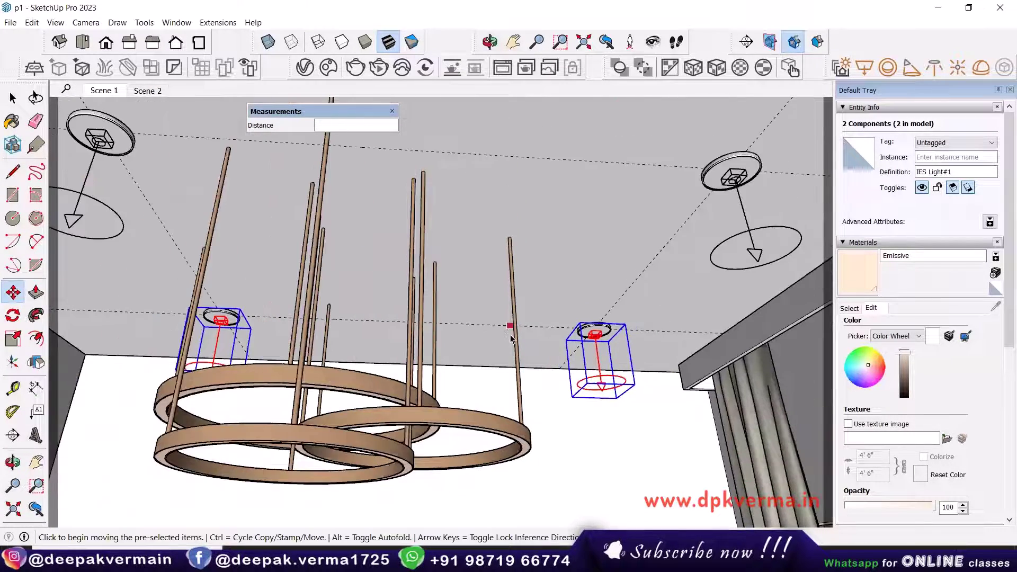
pyautogui.press('space')
pyautogui.scroll(-3, 510, 336)
pyautogui.moveTo(532, 318); pyautogui.dragTo(312, 304, button='middle')
# Rename the light asset IES Light#1 to IES Light 2 in the V-Ray Asset Editor
pyautogui.click(305, 68)
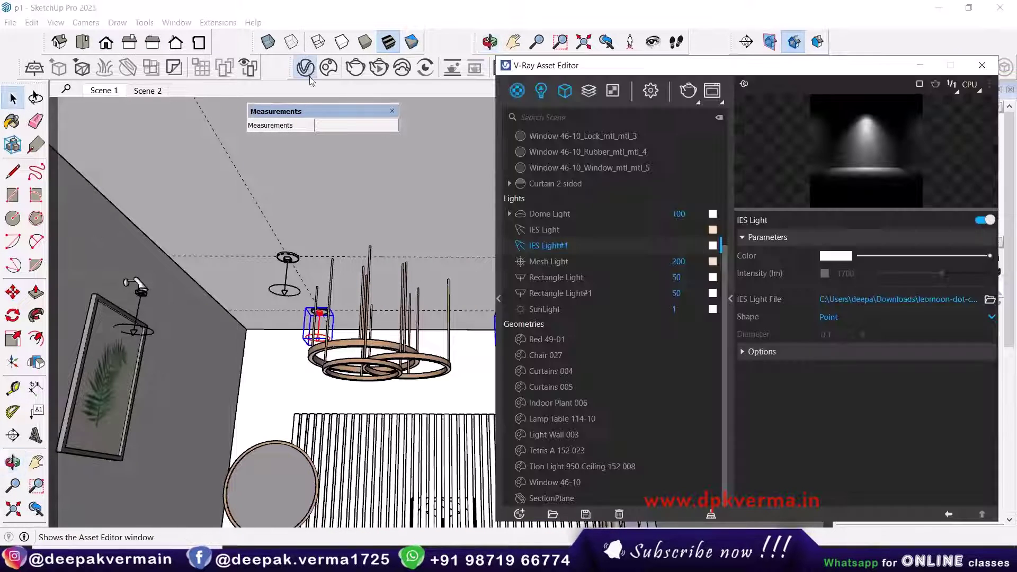
pyautogui.click(541, 91)
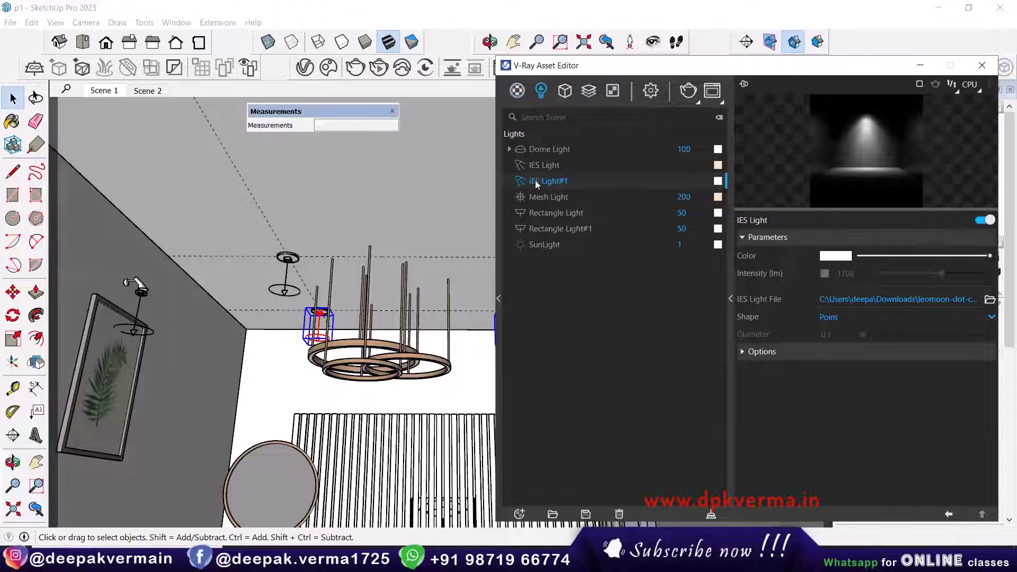
pyautogui.doubleClick(568, 182)
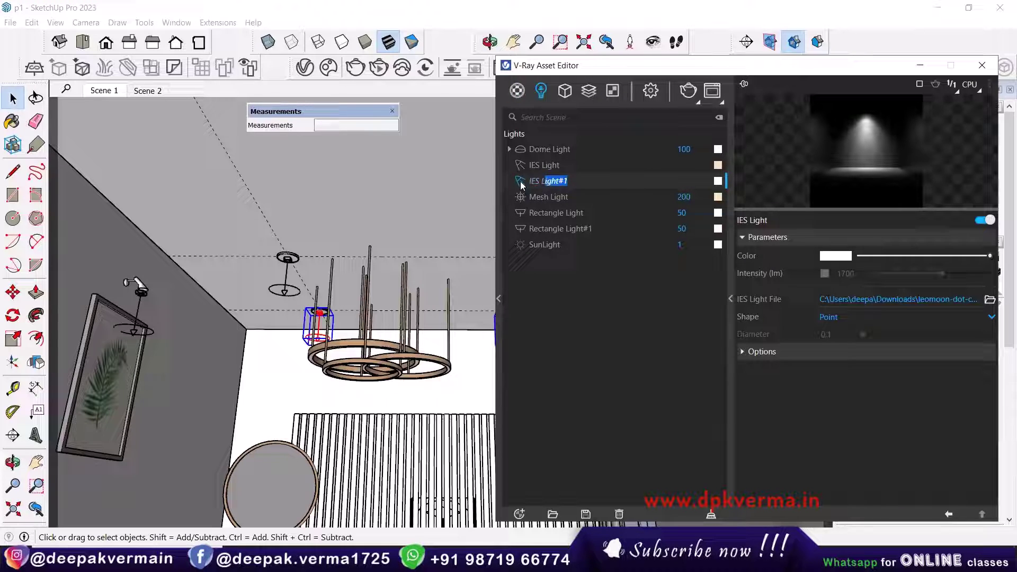
pyautogui.click(576, 181)
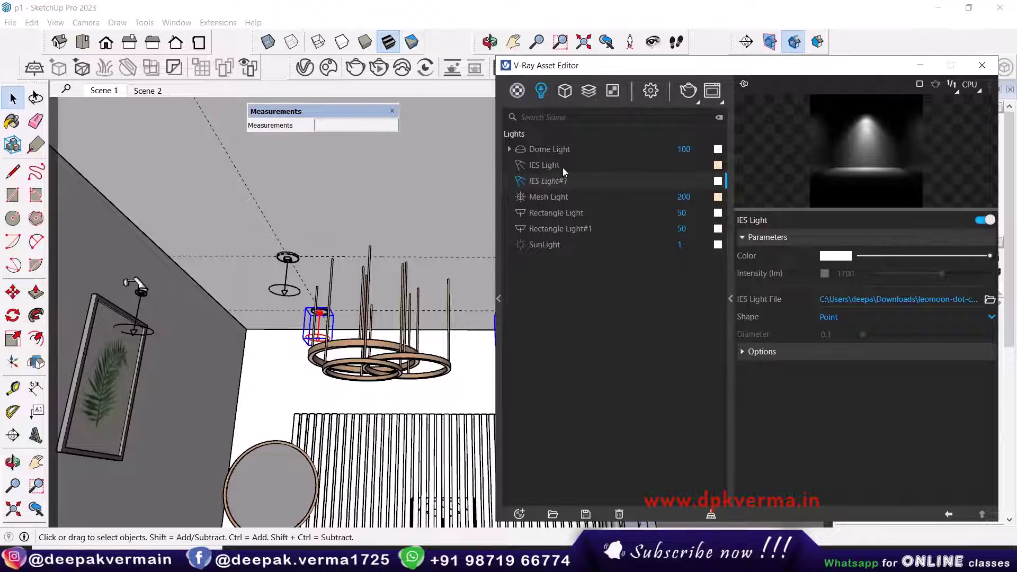
pyautogui.press('BackSpace')
pyautogui.press('BackSpace')
pyautogui.write('2')
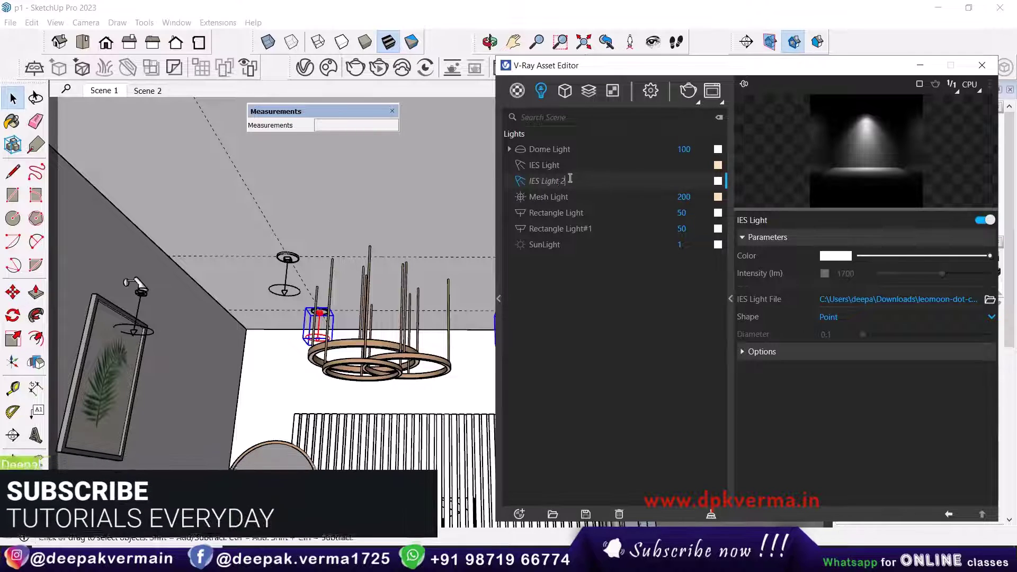
# Rename the light asset IES Light to IES Light 1
pyautogui.click(560, 168)
pyautogui.click(565, 167)
pyautogui.write('1')
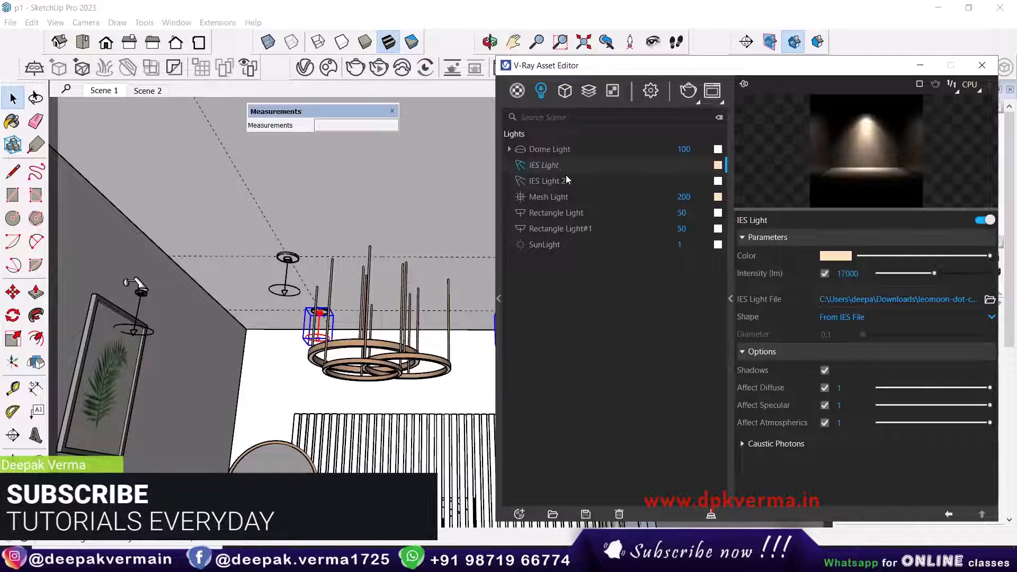
pyautogui.press('Return')
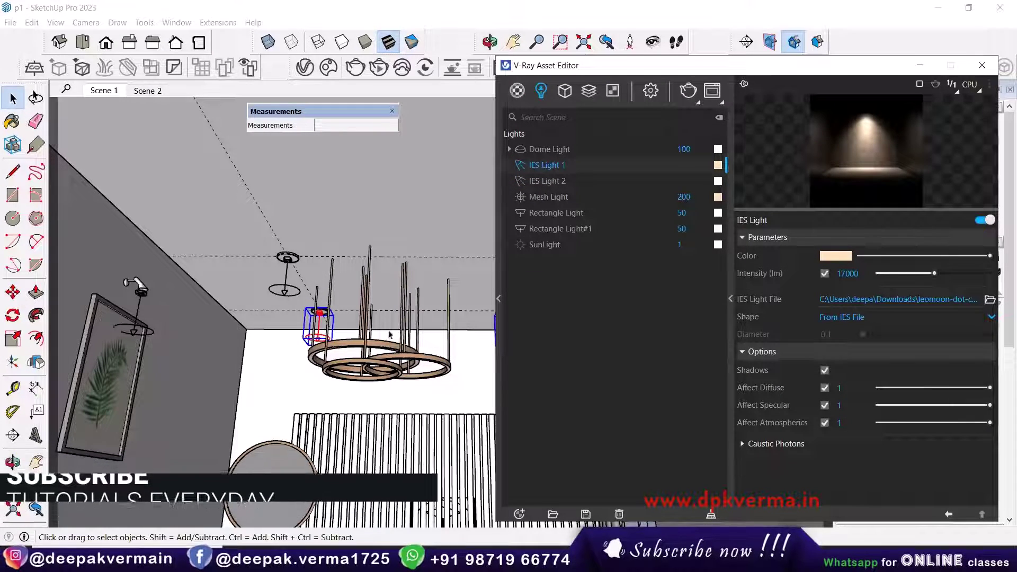
# Examine the bedside table lamp's light settings and the room's other light fixtures and furnishings
pyautogui.moveTo(391, 336); pyautogui.dragTo(472, 380, button='middle')
pyautogui.moveTo(390, 443); pyautogui.dragTo(410, 363, button='middle')
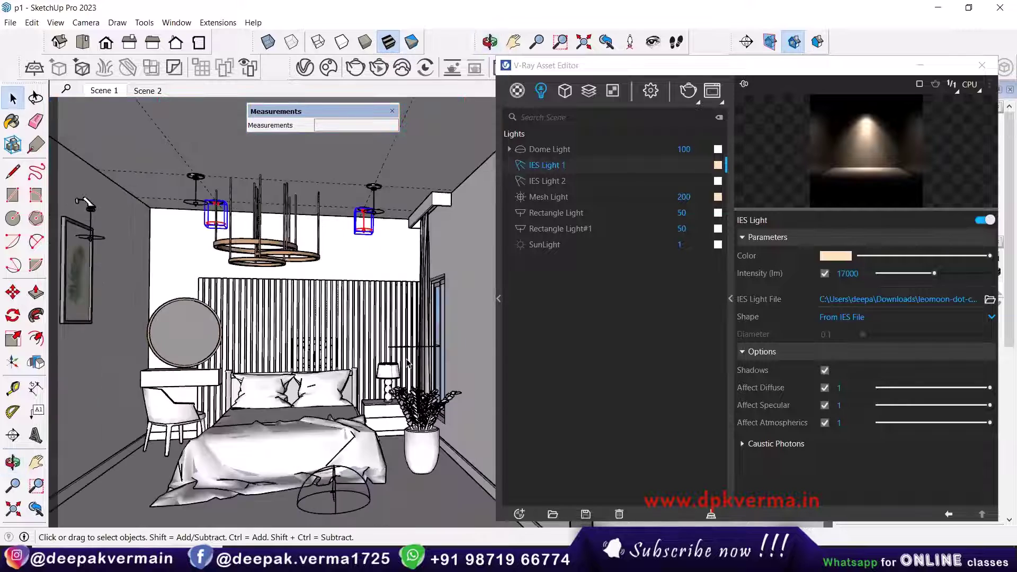
pyautogui.scroll(6, 386, 392)
pyautogui.click(372, 302)
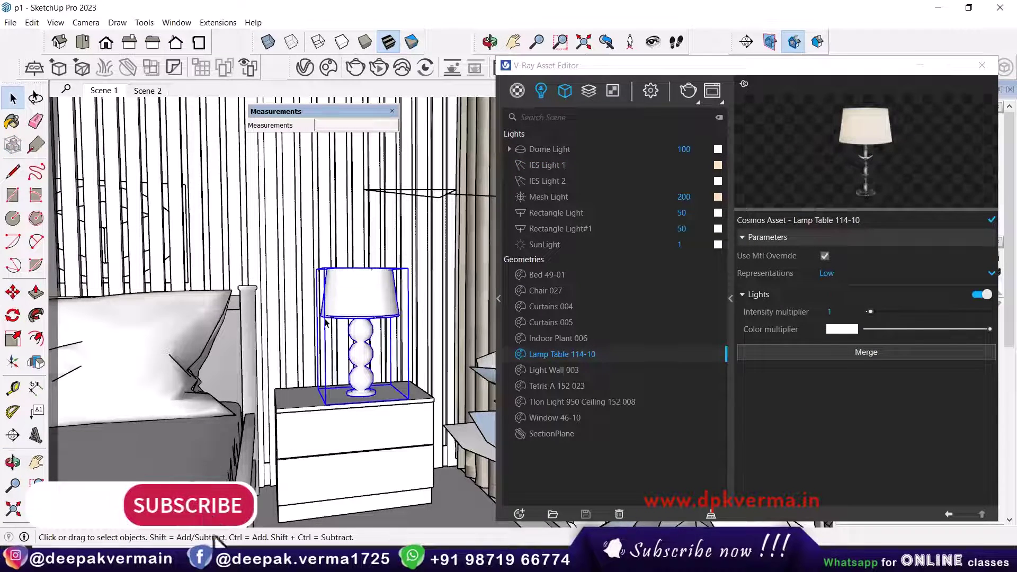
pyautogui.moveTo(326, 325); pyautogui.dragTo(412, 326, button='middle')
pyautogui.scroll(-10, 412, 326)
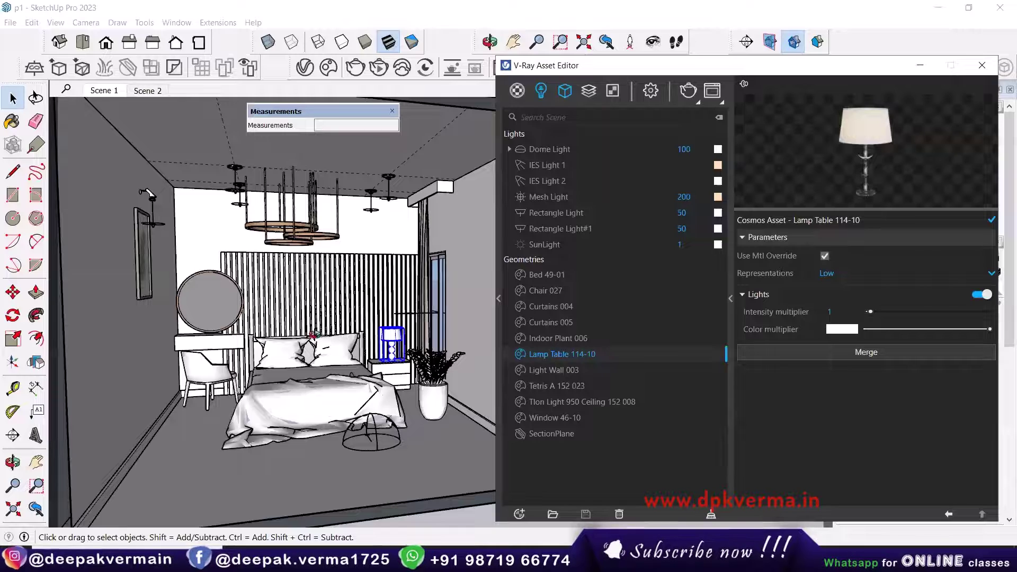
pyautogui.scroll(-2, 315, 334)
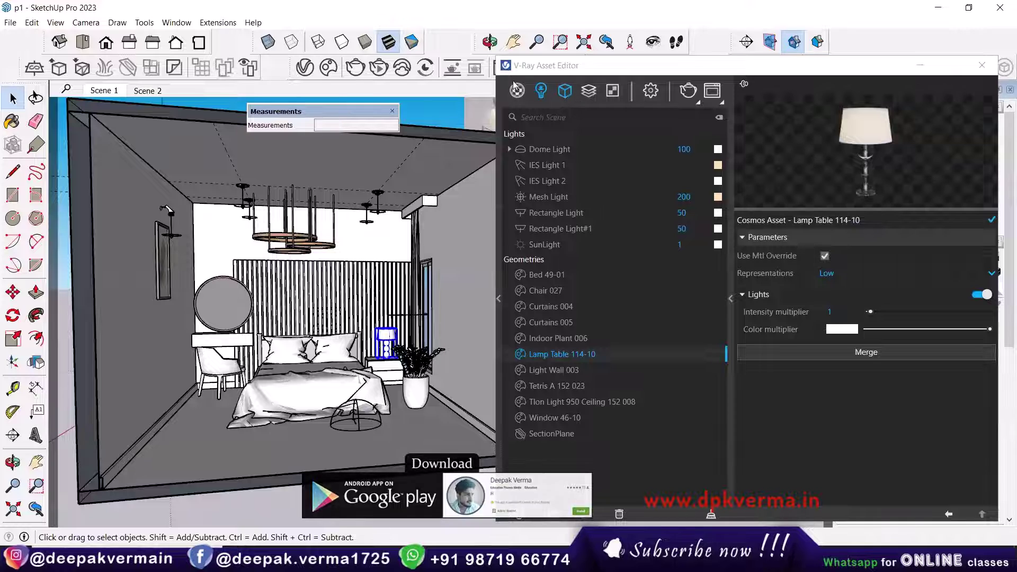
pyautogui.scroll(2, 160, 260)
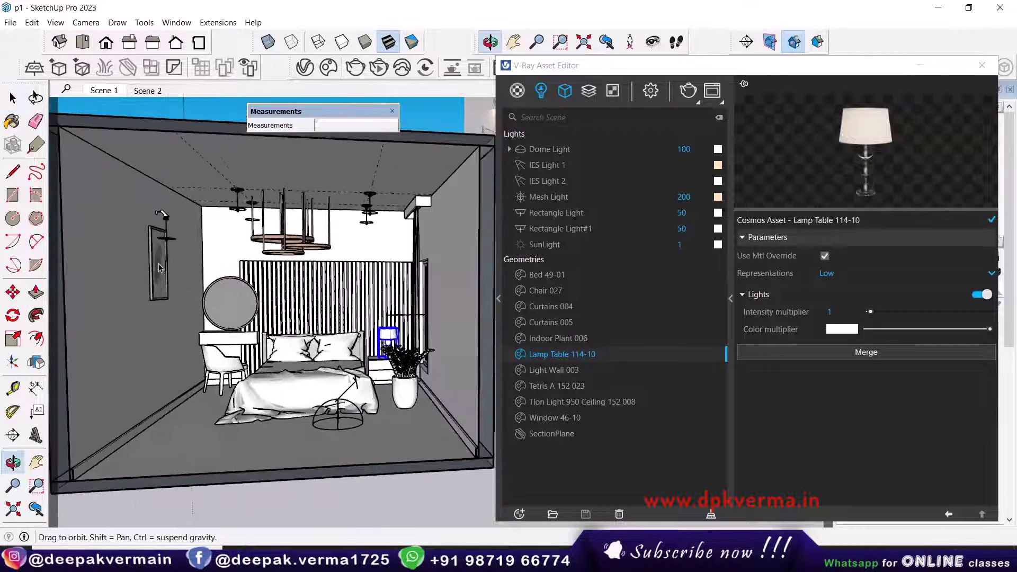
# Exclude the Frame, Frame plastic white, Metal_Aluminum_Anodized, Bronze Mirror Material and Emissive materials from the material override
pyautogui.click(517, 90)
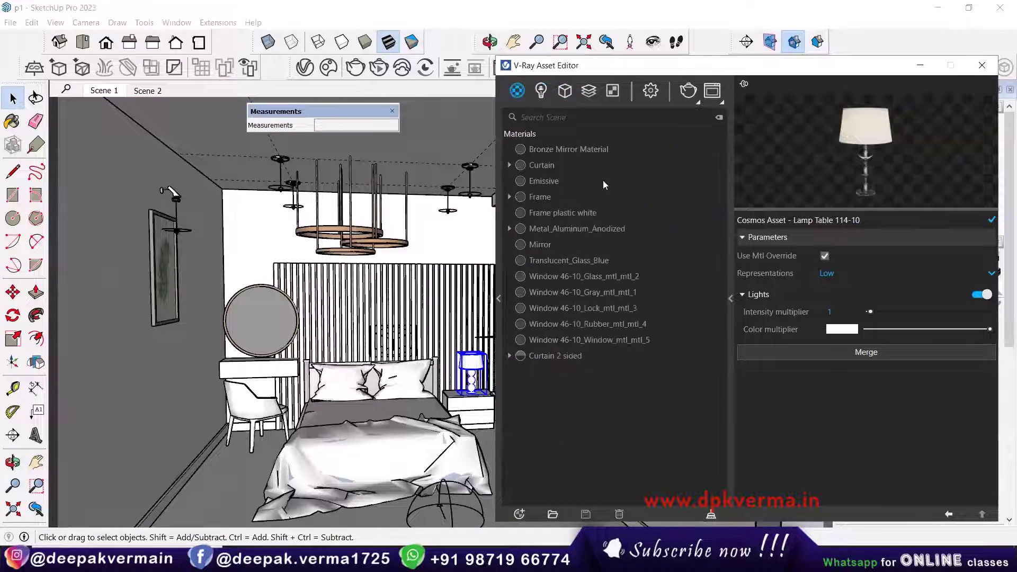
pyautogui.click(534, 199)
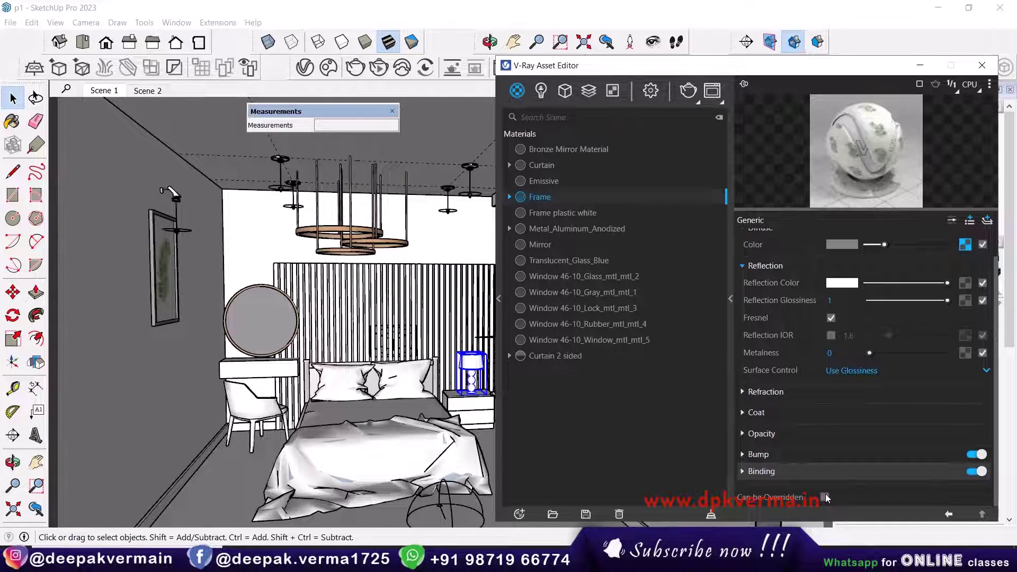
pyautogui.click(565, 213)
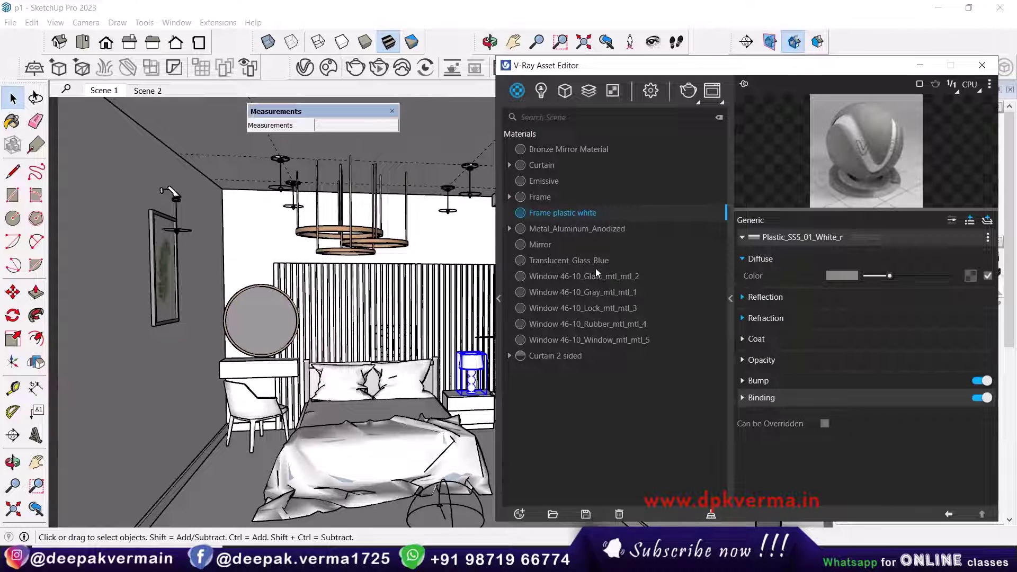
pyautogui.click(570, 231)
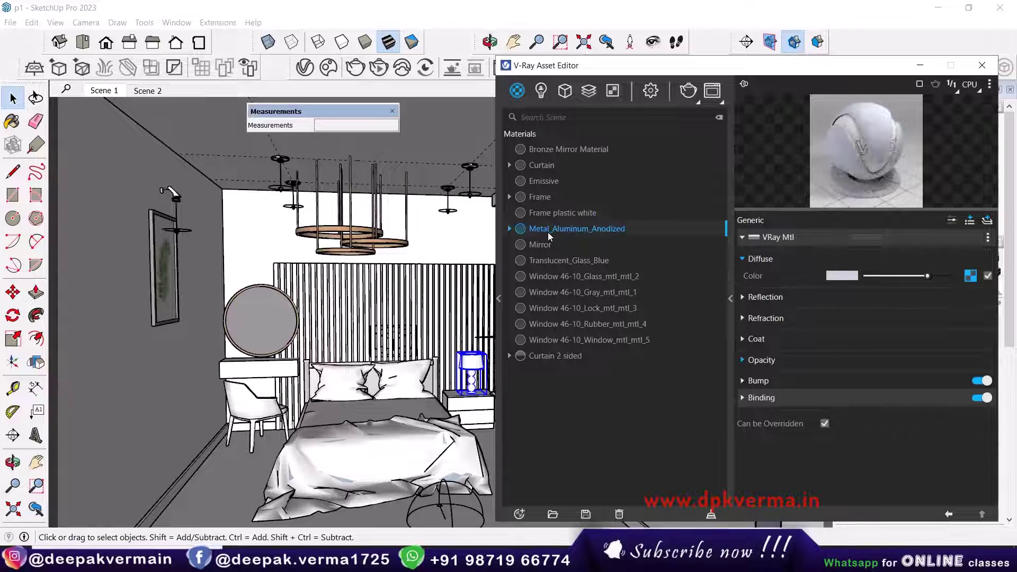
pyautogui.click(824, 424)
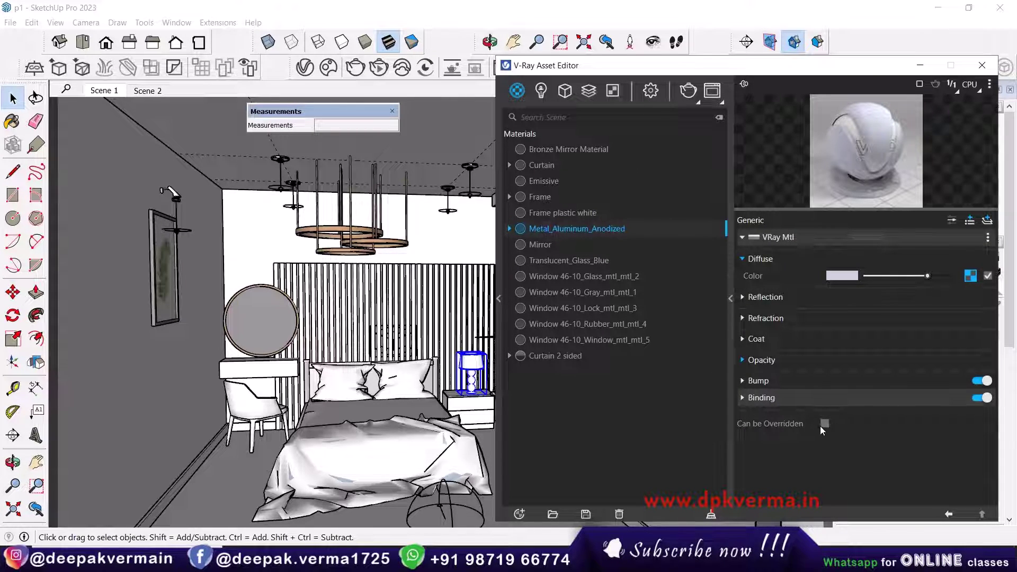
pyautogui.click(582, 150)
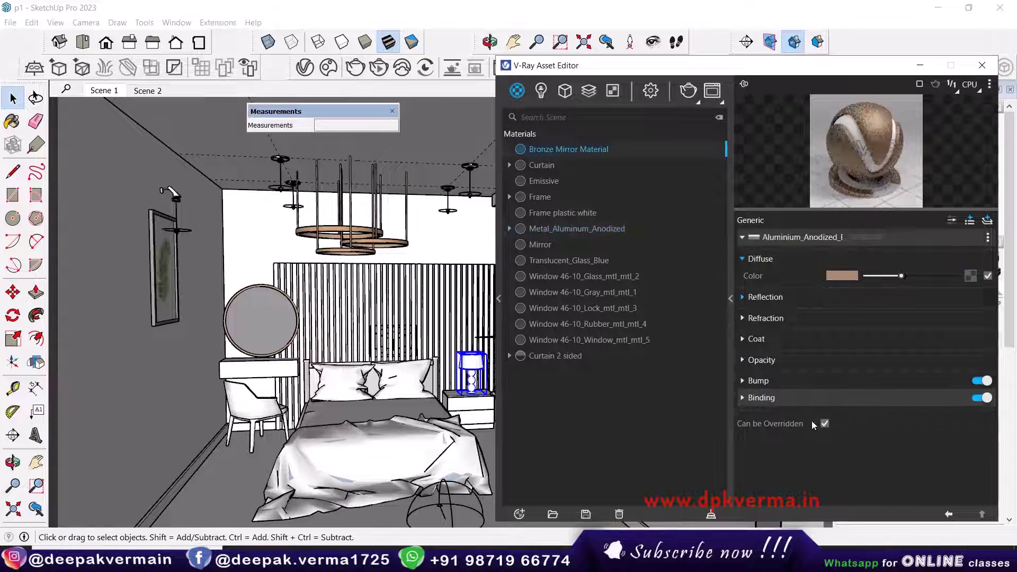
pyautogui.click(541, 182)
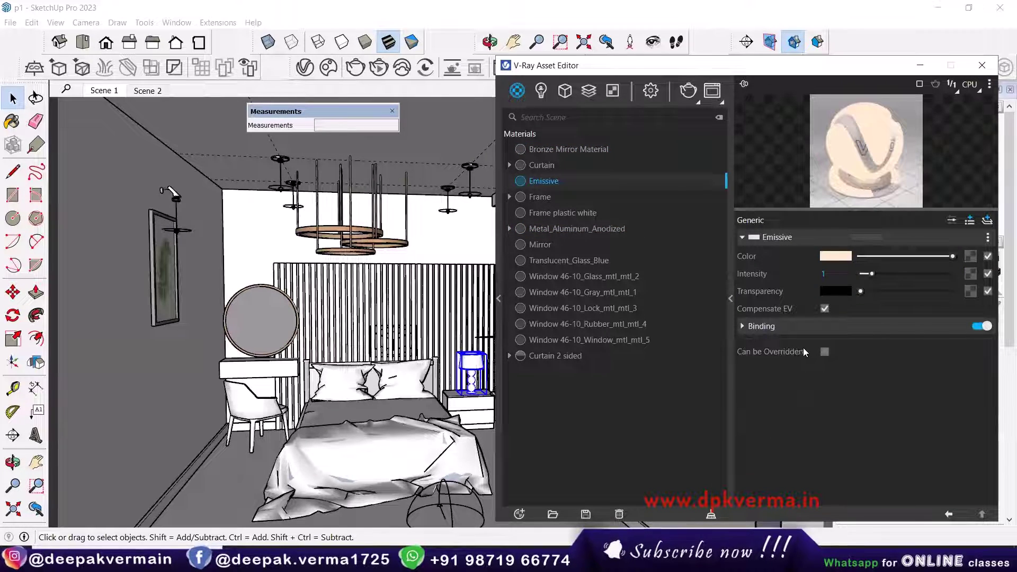
# Restore the Scene 1 camera view, run an interactive test render in the V-Ray Frame Buffer, and stop it
pyautogui.moveTo(343, 246)
pyautogui.mouseDown(button='middle')
pyautogui.moveTo(339, 233)
pyautogui.moveTo(341, 241)
pyautogui.mouseUp(button='middle')
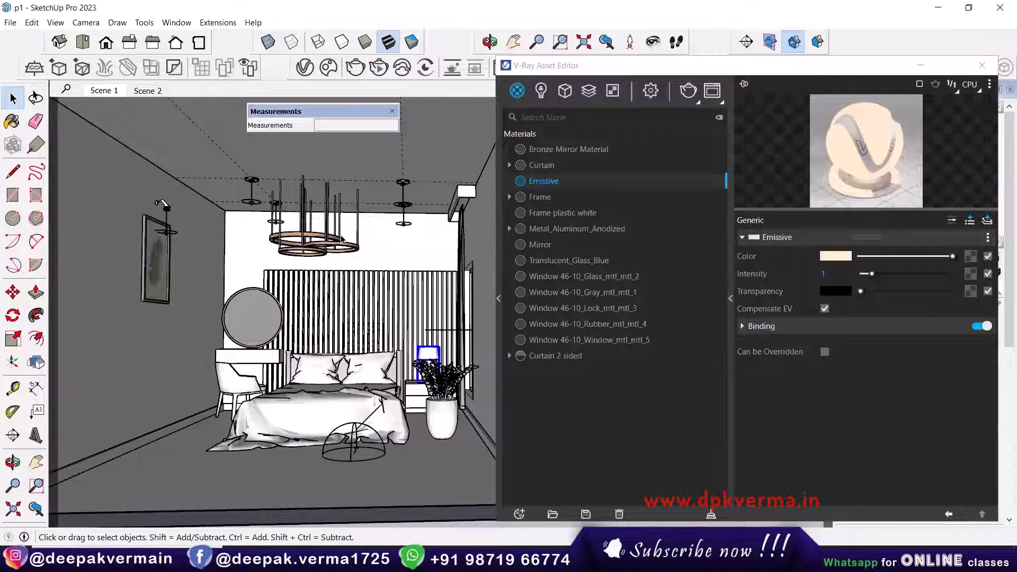
pyautogui.click(104, 91)
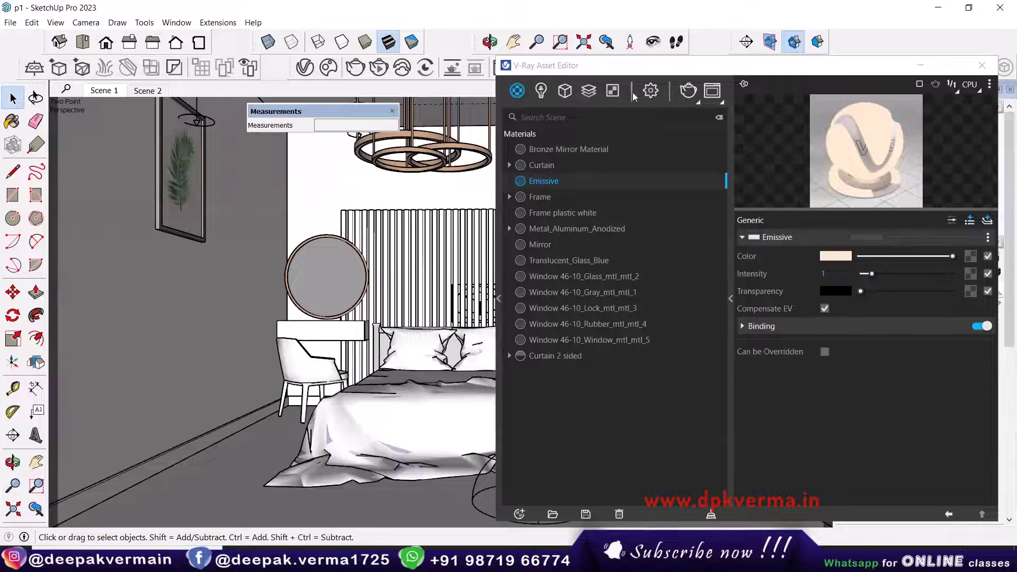
pyautogui.click(712, 90)
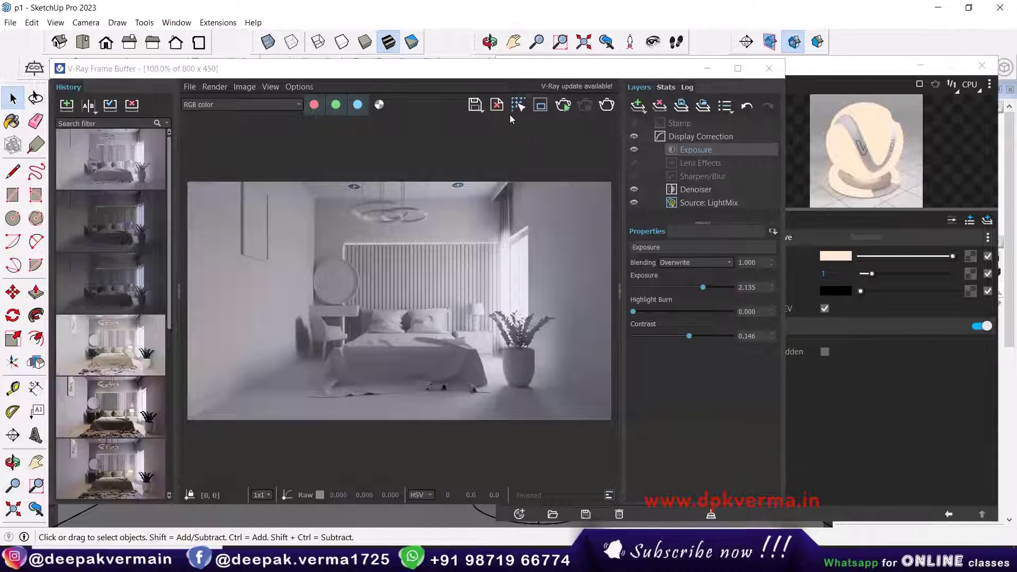
pyautogui.click(563, 106)
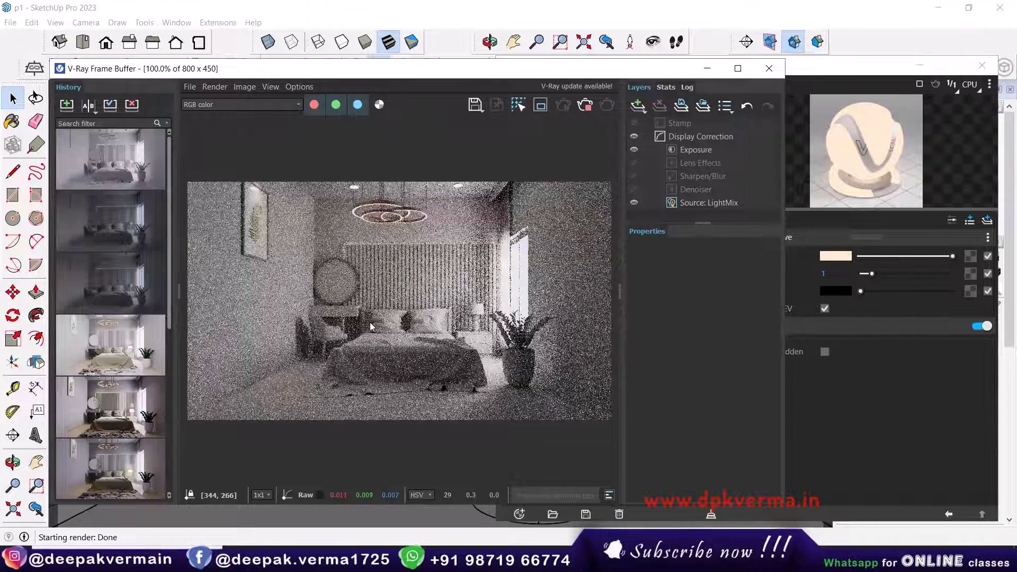
pyautogui.click(583, 106)
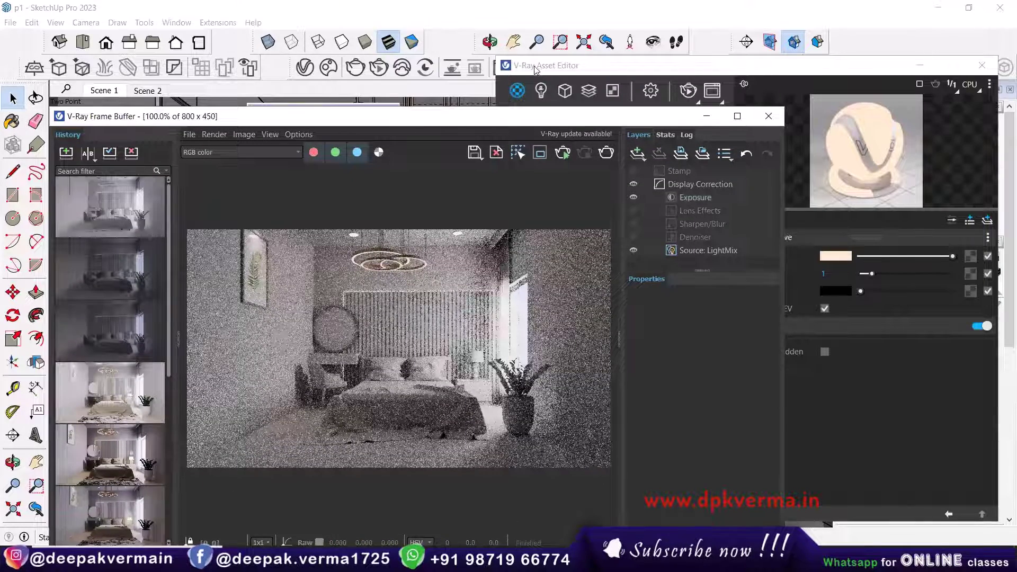
# Exclude the Mirror material from the material override
pyautogui.click(536, 65)
pyautogui.click(540, 244)
pyautogui.scroll(-1, 832, 501)
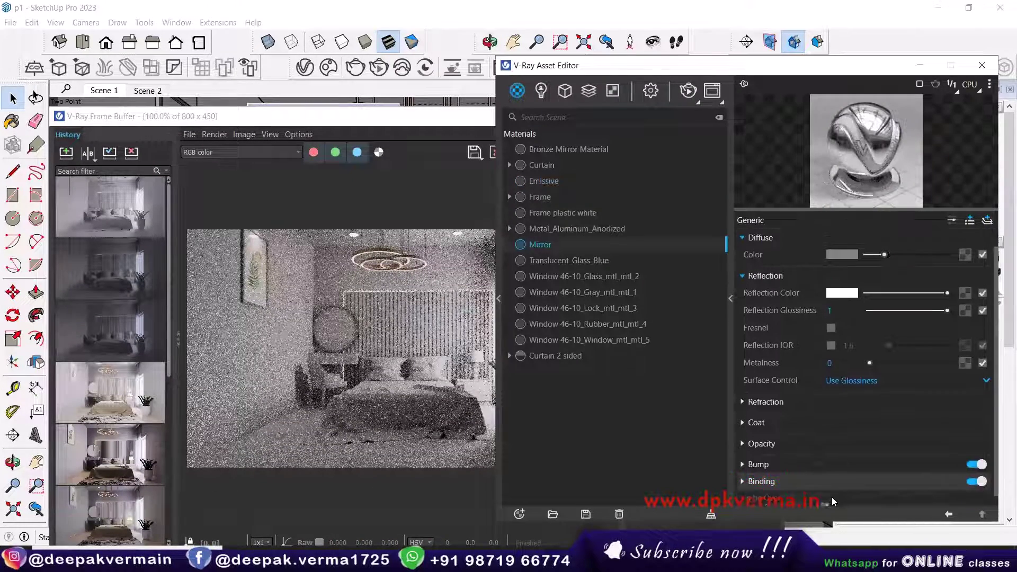
pyautogui.scroll(-1, 831, 498)
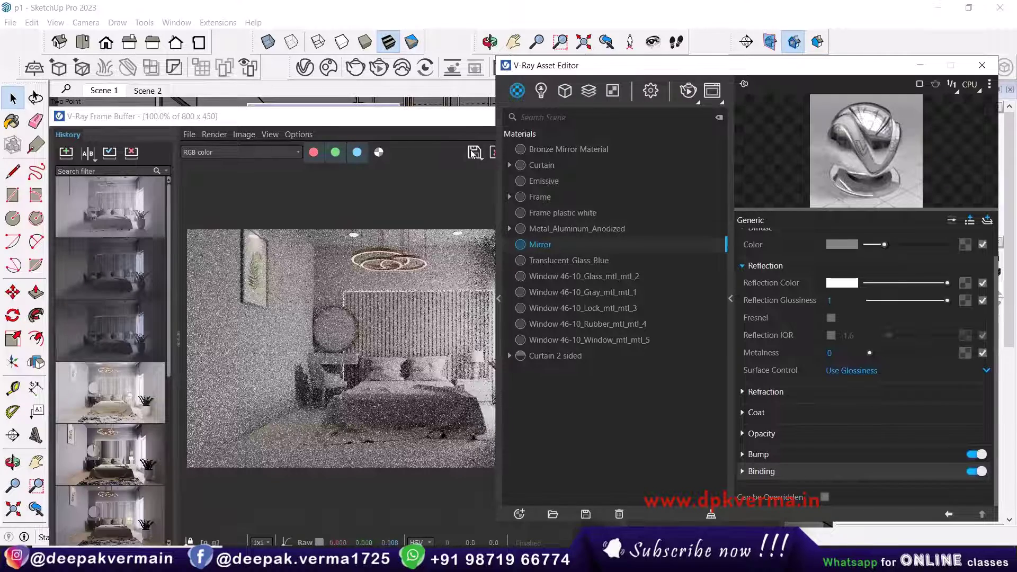
# Stop the running interactive render in the frame buffer and start a full production render of the bedroom
pyautogui.click(462, 116)
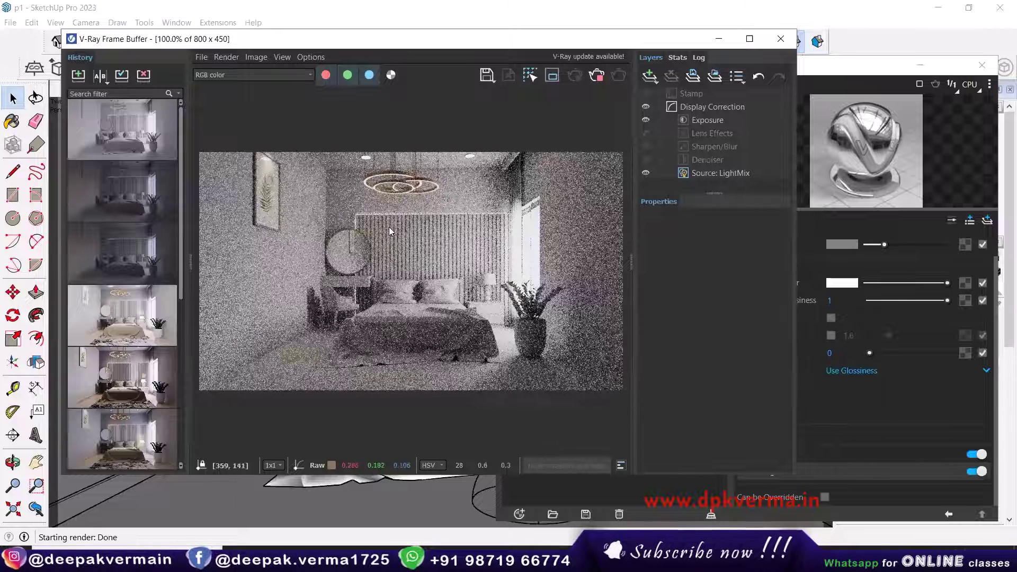
pyautogui.click(601, 77)
pyautogui.click(618, 76)
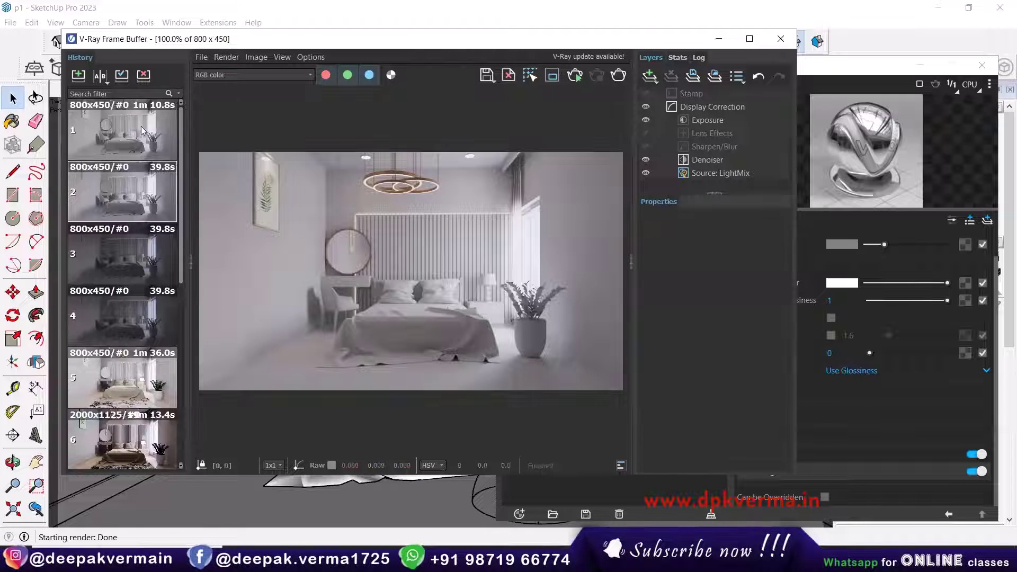
# Compare the new render with the previous one using the history's A/B split, and close the comparison
pyautogui.click(106, 79)
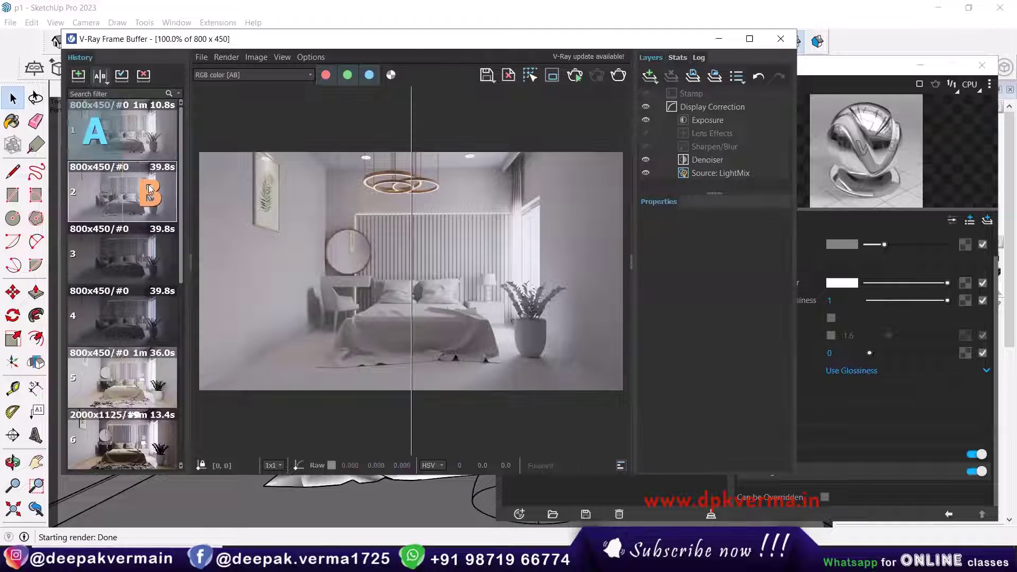
pyautogui.moveTo(415, 260); pyautogui.dragTo(365, 302)
pyautogui.moveTo(293, 316); pyautogui.dragTo(230, 313)
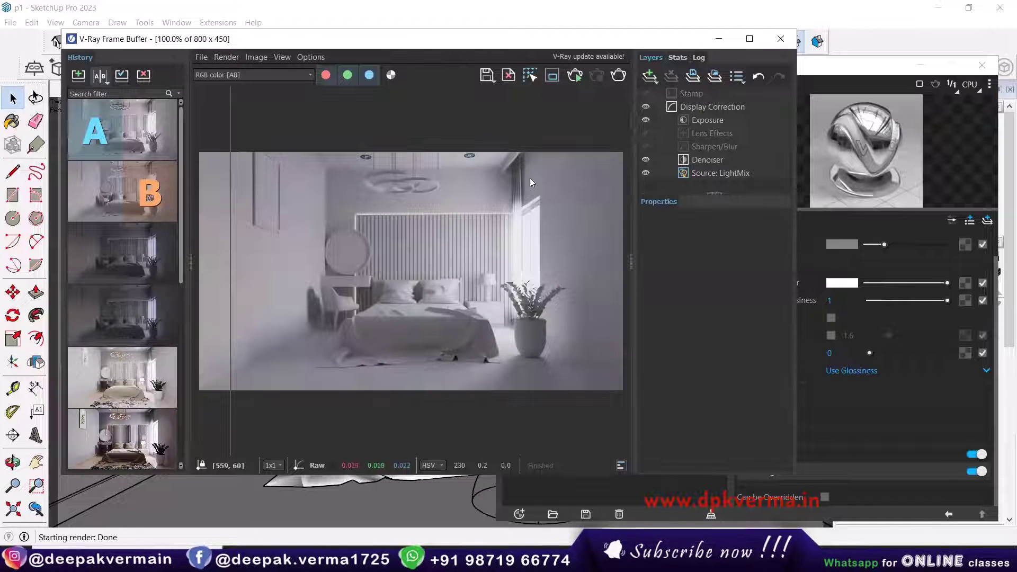
pyautogui.moveTo(242, 303); pyautogui.dragTo(559, 286)
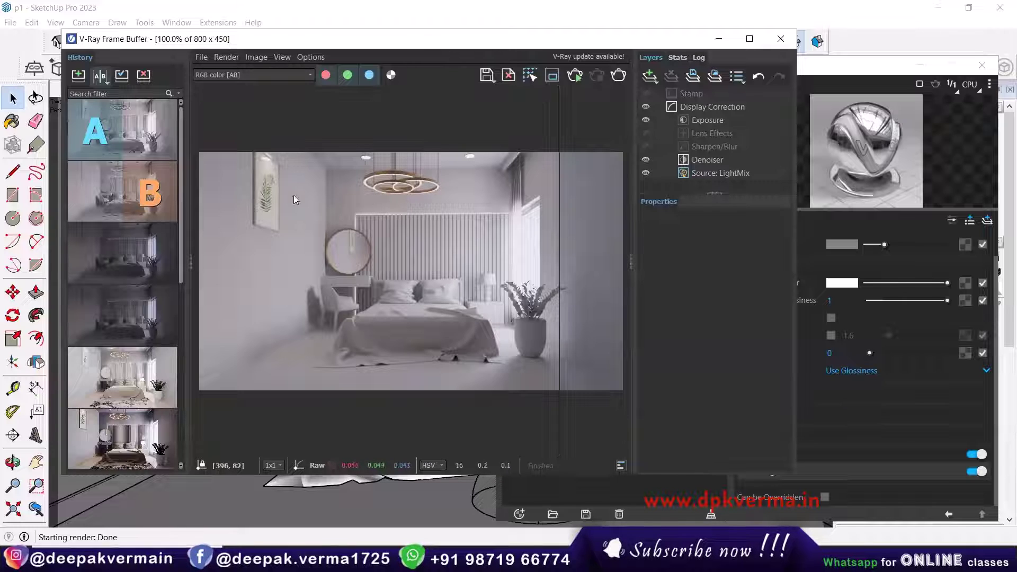
pyautogui.moveTo(127, 129)
pyautogui.click(100, 76)
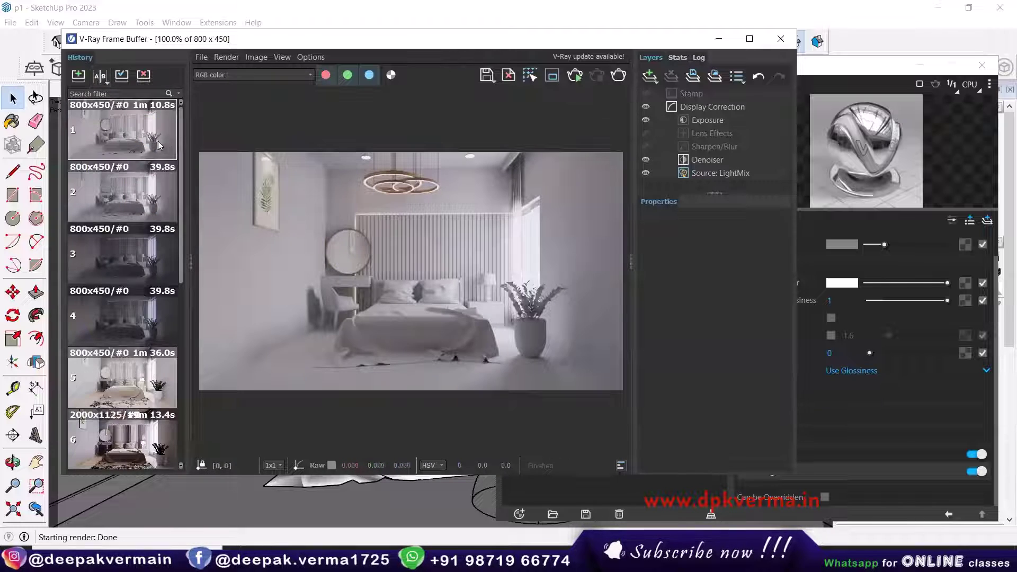
# Switch off IES Light 1 in the render's LightMix layer
pyautogui.click(702, 175)
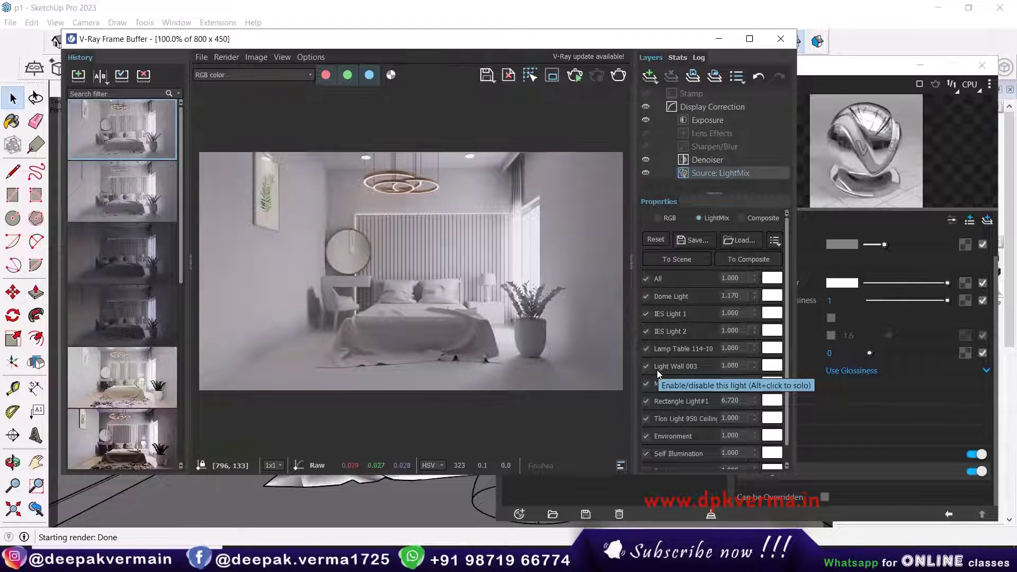
pyautogui.click(646, 314)
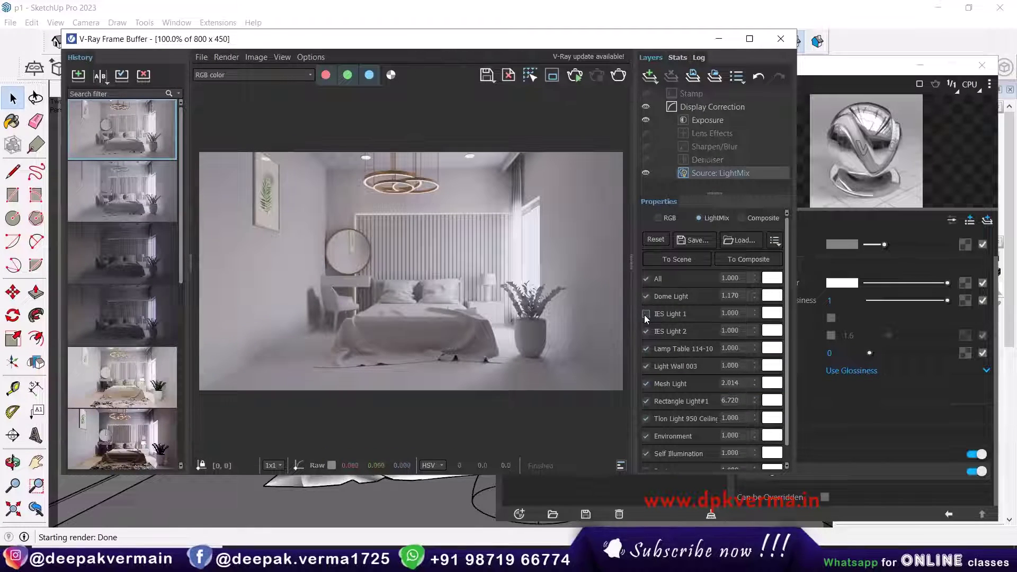
# Switch IES Light 1 back on in LightMix, isolate it by turning all other lights off, and set its intensity to 1.160
pyautogui.click(645, 314)
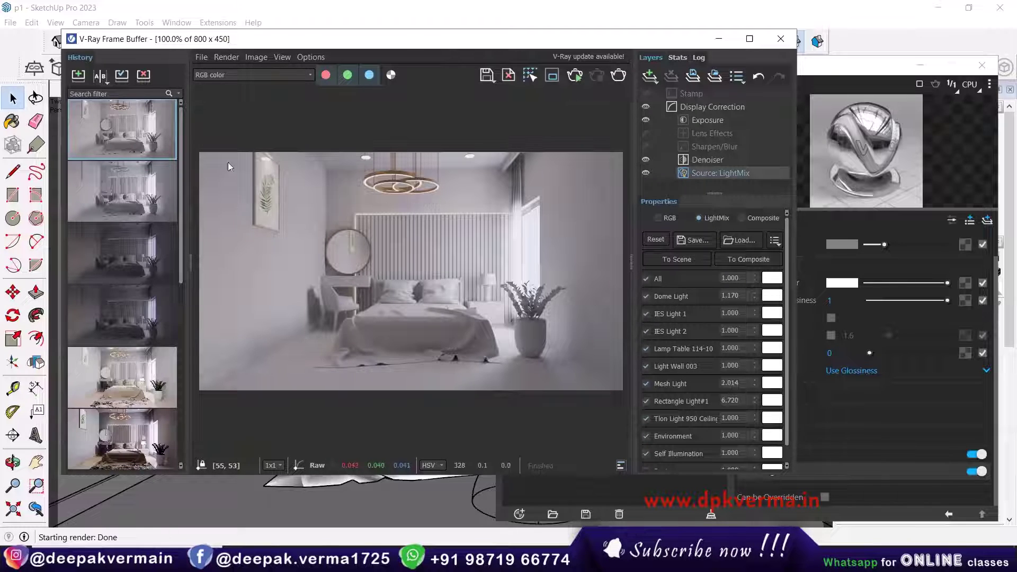
pyautogui.moveTo(755, 315); pyautogui.dragTo(754, 307)
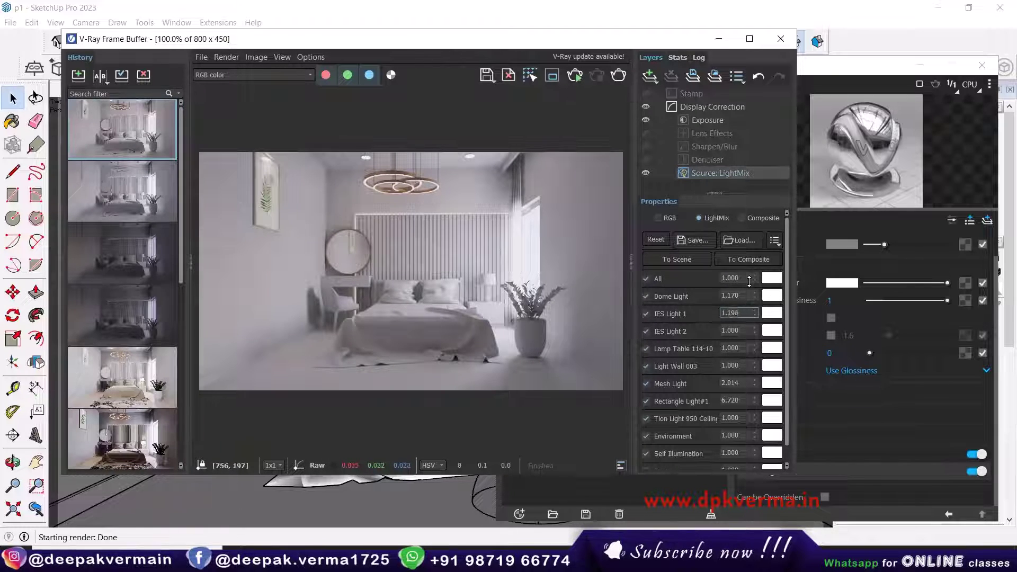
pyautogui.click(646, 278)
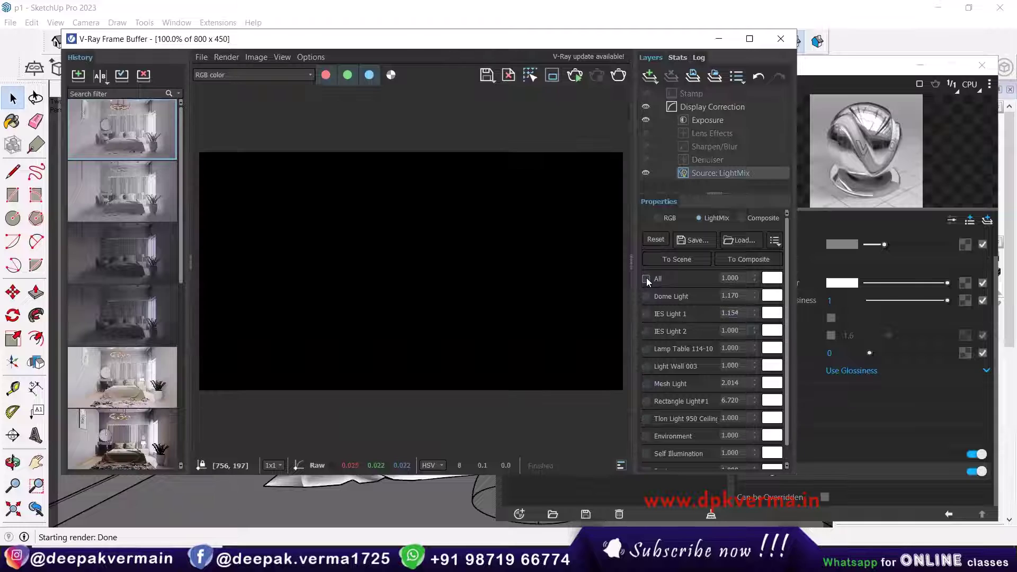
pyautogui.click(647, 313)
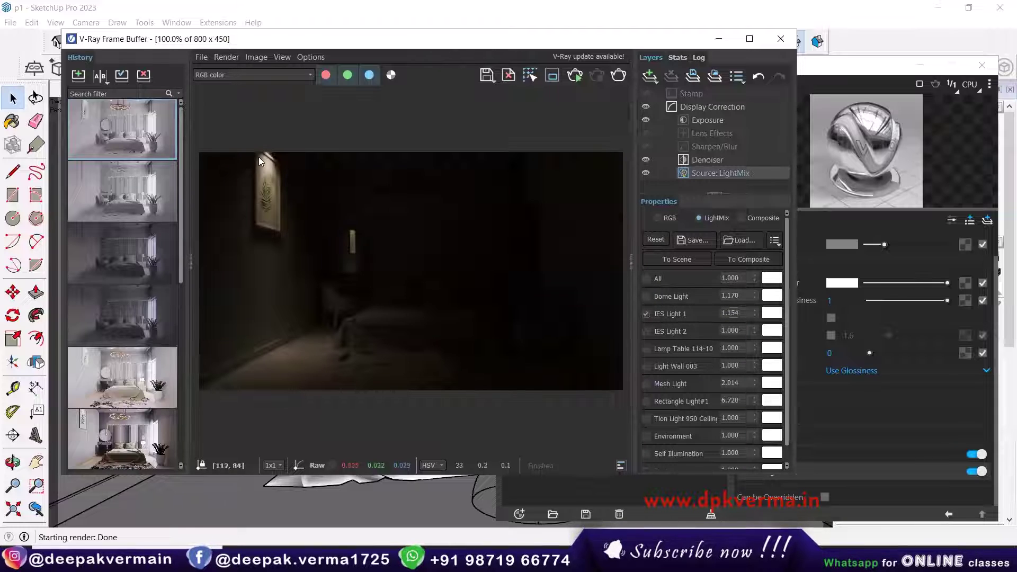
pyautogui.moveTo(755, 314); pyautogui.dragTo(753, 298)
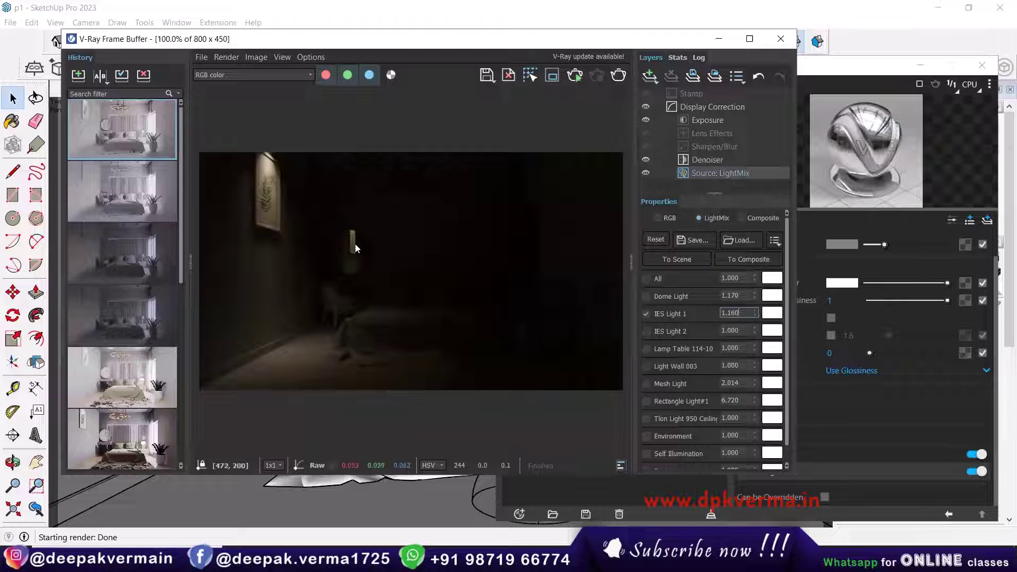
pyautogui.click(650, 316)
# Switch on IES Light 2 in the LightMix with a warm beige tint and an intensity of 2.424
pyautogui.click(648, 332)
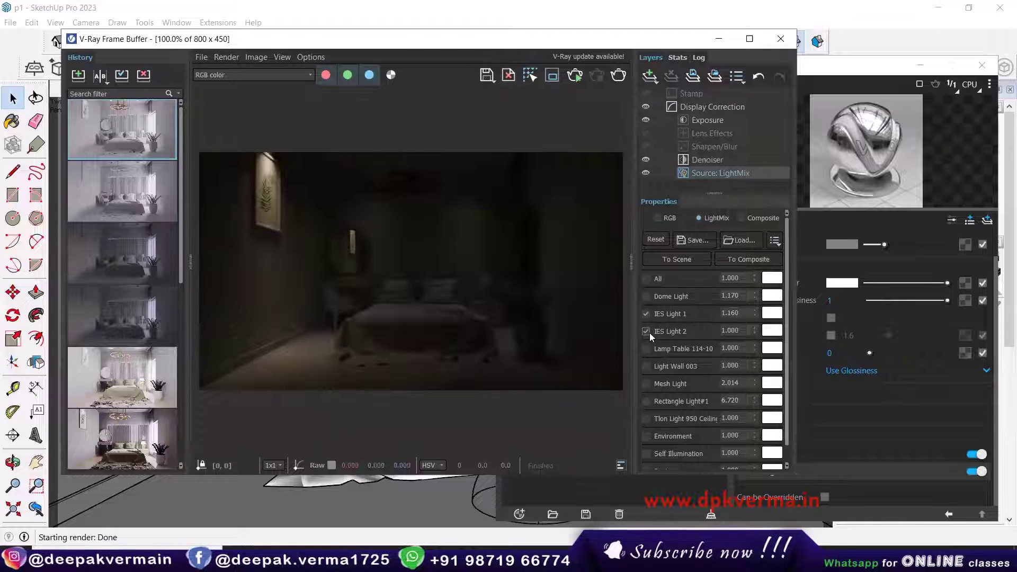
pyautogui.moveTo(754, 331); pyautogui.dragTo(752, 167)
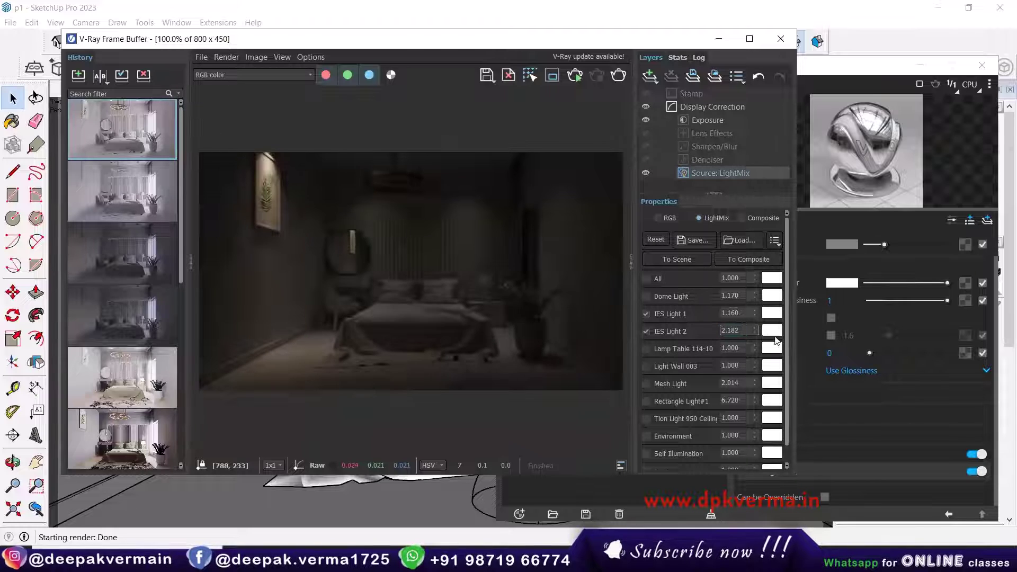
pyautogui.click(771, 331)
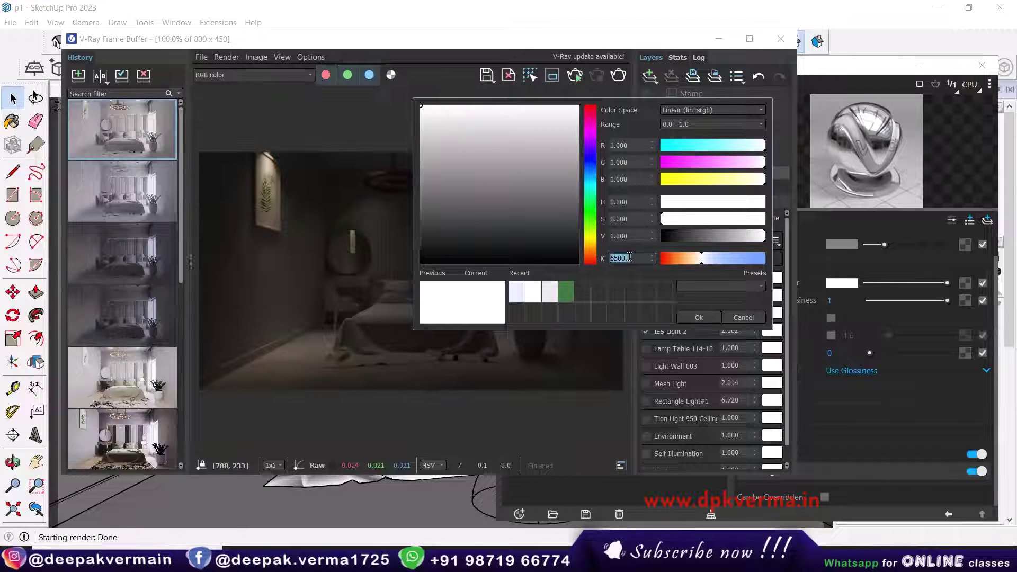
pyautogui.moveTo(652, 258); pyautogui.dragTo(667, 273)
pyautogui.moveTo(482, 140)
pyautogui.mouseDown()
pyautogui.moveTo(424, 149)
pyautogui.moveTo(443, 131)
pyautogui.mouseUp()
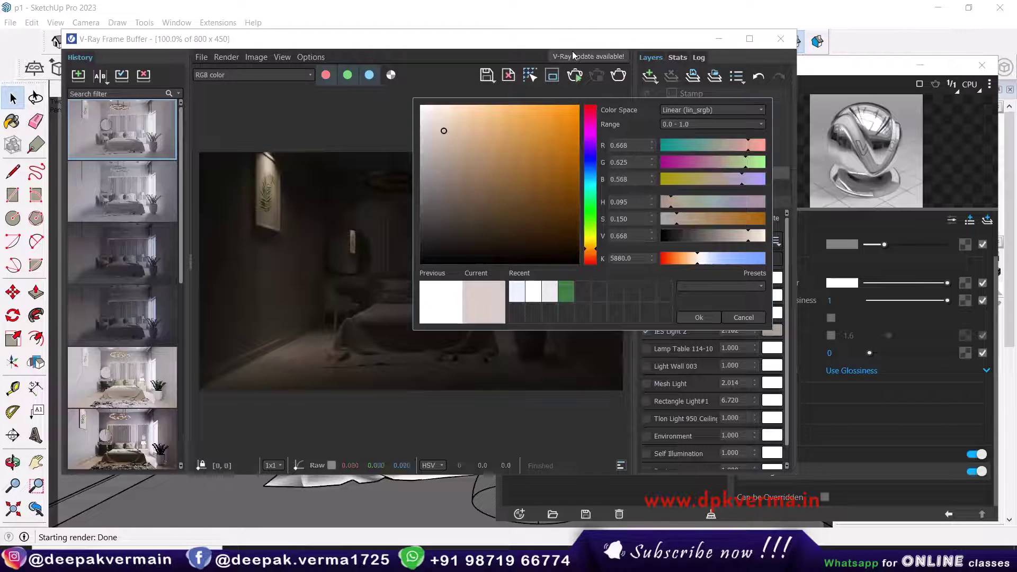
pyautogui.click(698, 317)
pyautogui.moveTo(755, 330); pyautogui.dragTo(751, 301)
# Switch on the Lamp Table 114-10 light with an intensity of 2.130 and a neutral grey colour
pyautogui.click(646, 349)
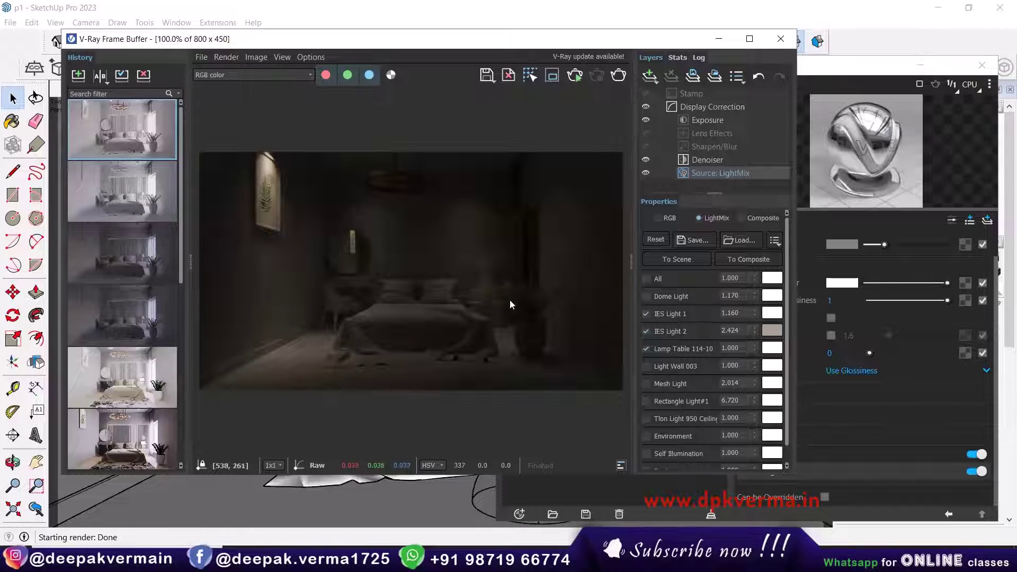
pyautogui.moveTo(756, 349); pyautogui.dragTo(755, 328)
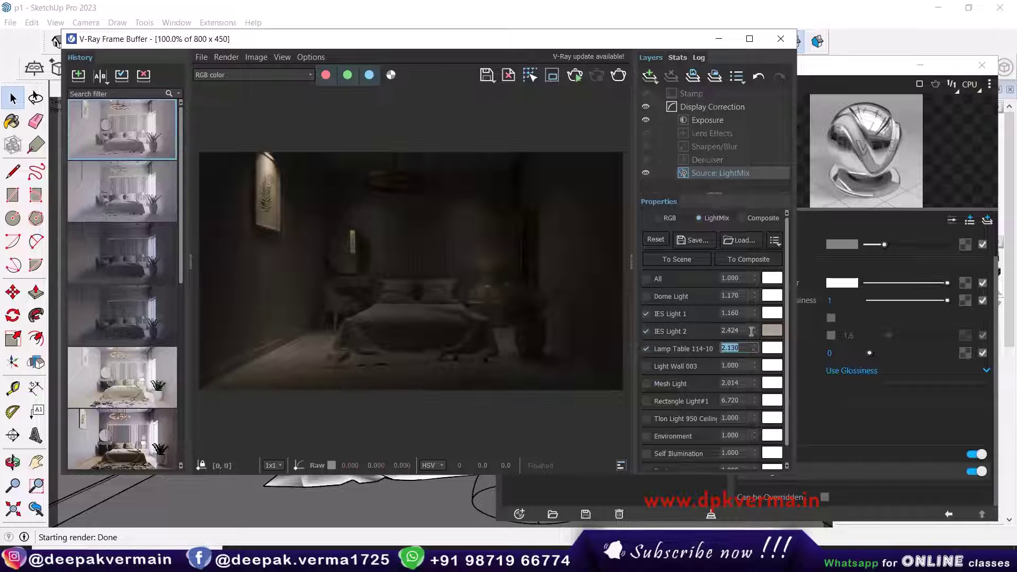
pyautogui.click(772, 348)
pyautogui.moveTo(505, 229); pyautogui.dragTo(551, 136)
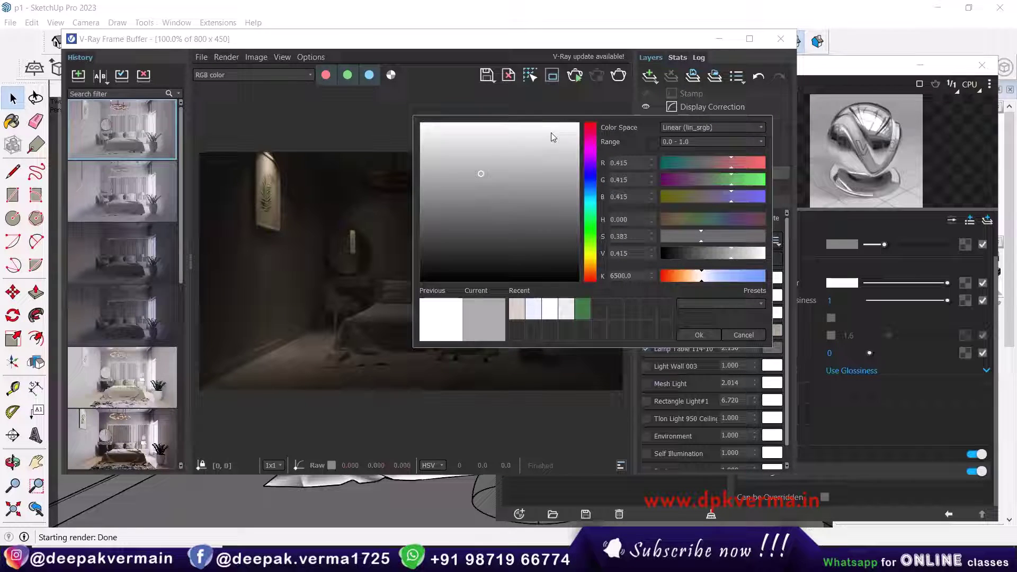
pyautogui.click(698, 335)
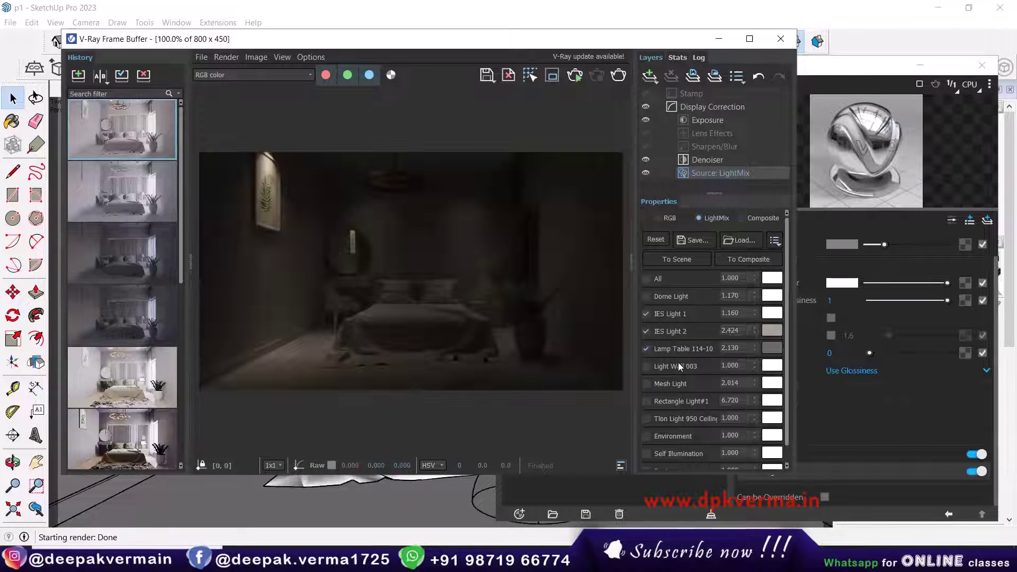
# Switch on the Mesh Light at intensity 2.024, and set Rectangle Light#1 to 5.700 but leave it off
pyautogui.click(646, 384)
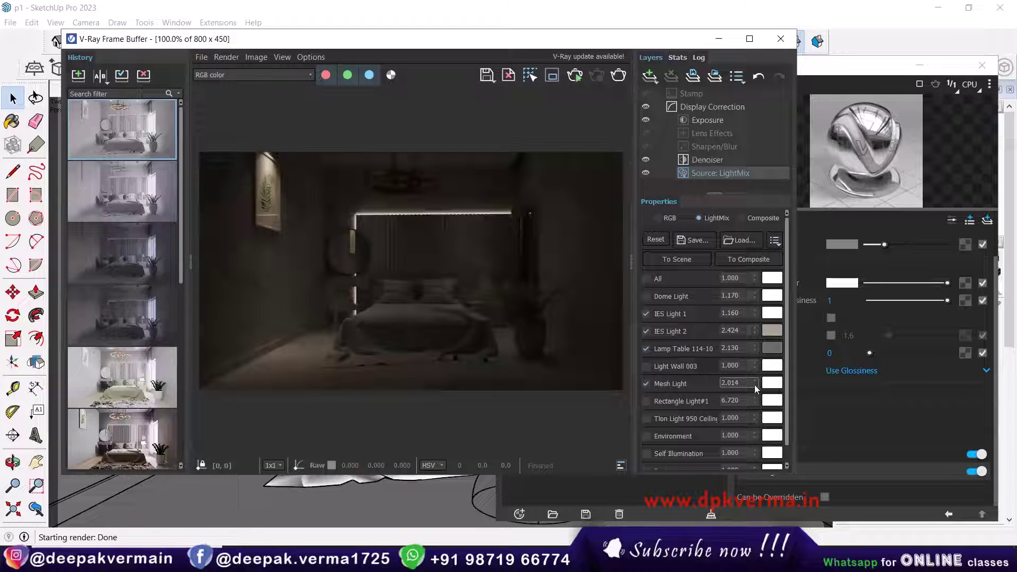
pyautogui.moveTo(751, 401); pyautogui.dragTo(753, 385)
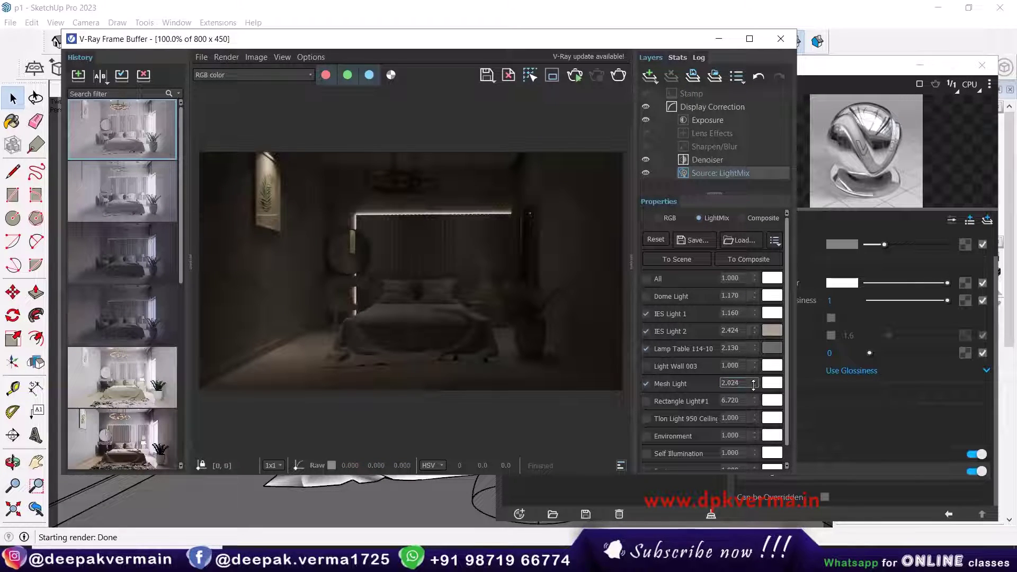
pyautogui.click(646, 401)
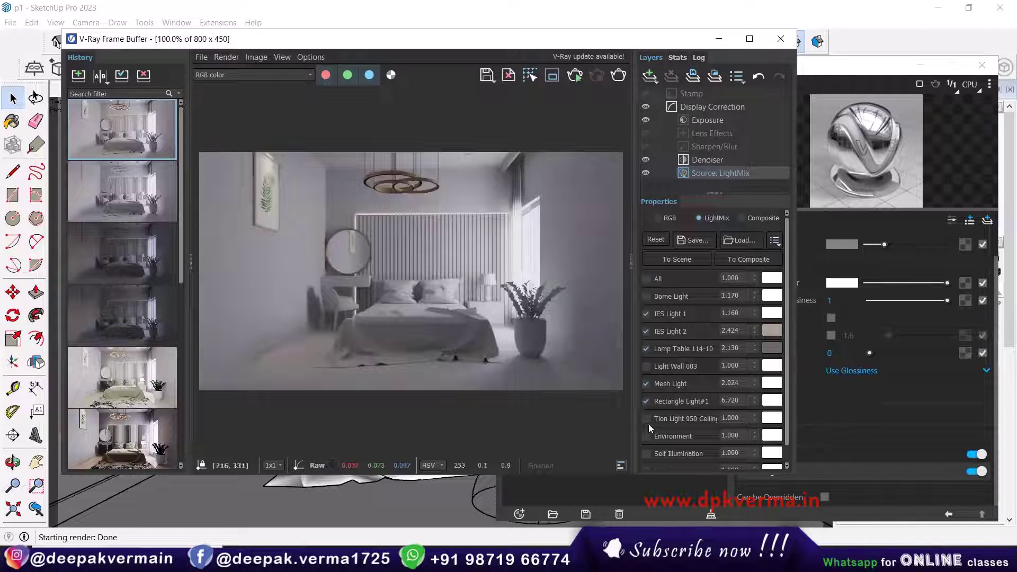
pyautogui.moveTo(753, 401); pyautogui.dragTo(753, 424)
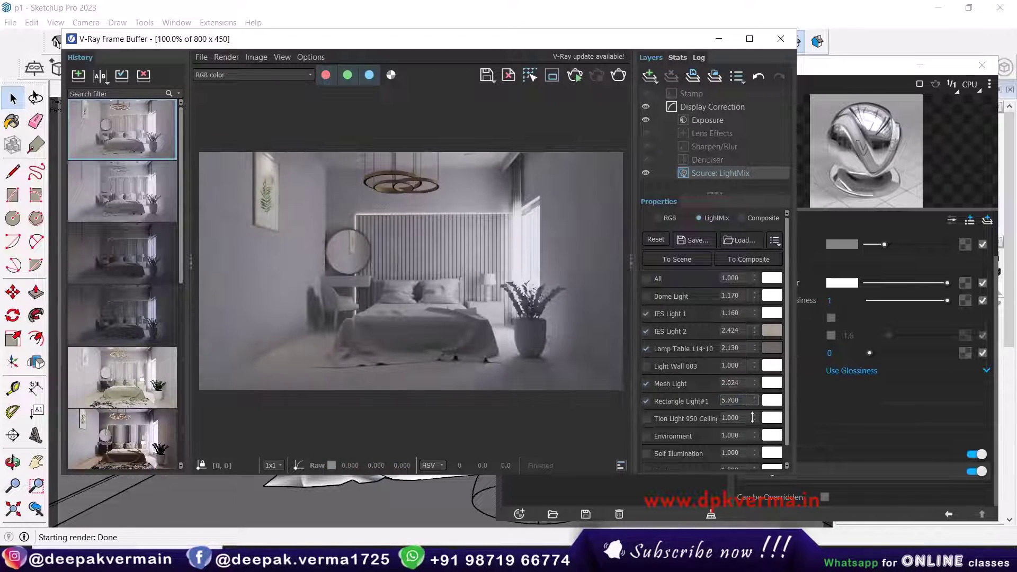
pyautogui.click(646, 400)
# Switch on the Tlon Light 950 ceiling light at intensity 1.046 and Self Illumination at 0.942
pyautogui.click(646, 418)
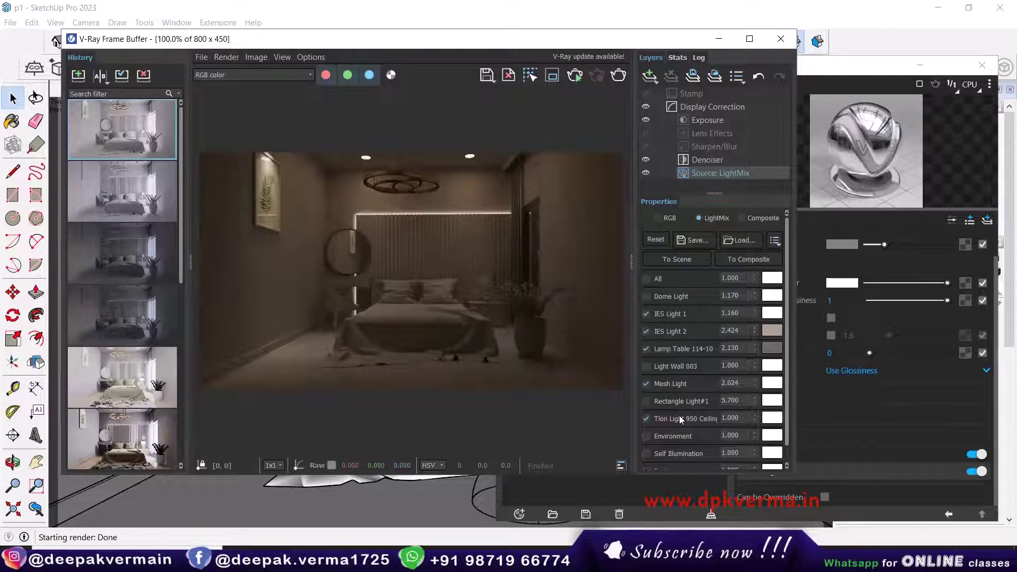
pyautogui.moveTo(755, 418); pyautogui.dragTo(756, 418)
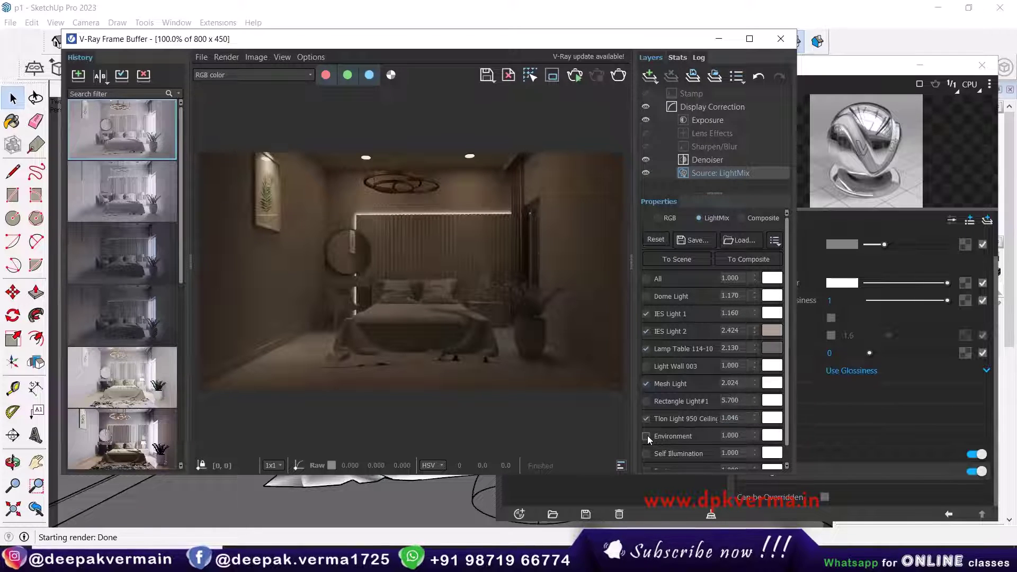
pyautogui.scroll(-1, 647, 436)
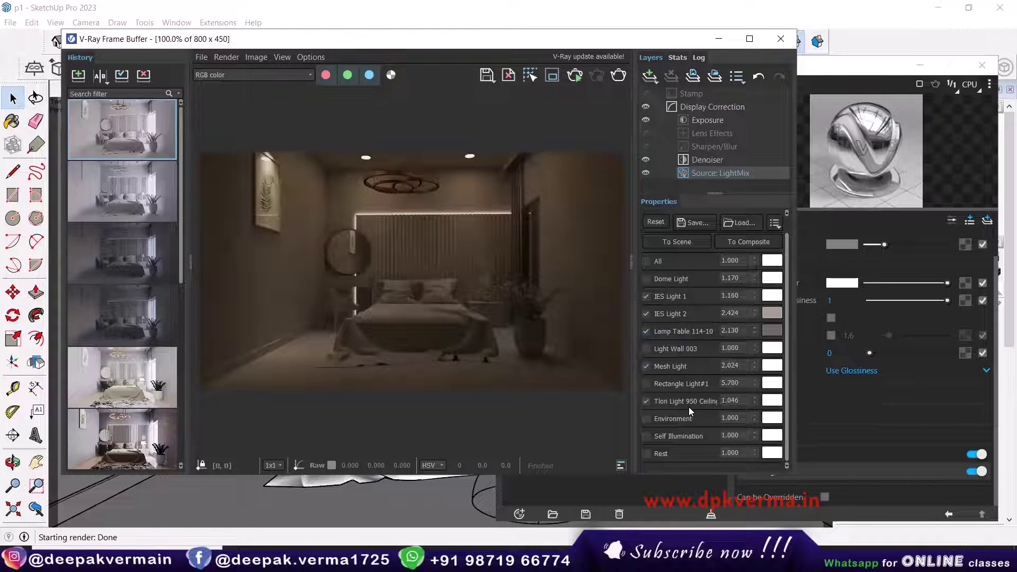
pyautogui.click(646, 437)
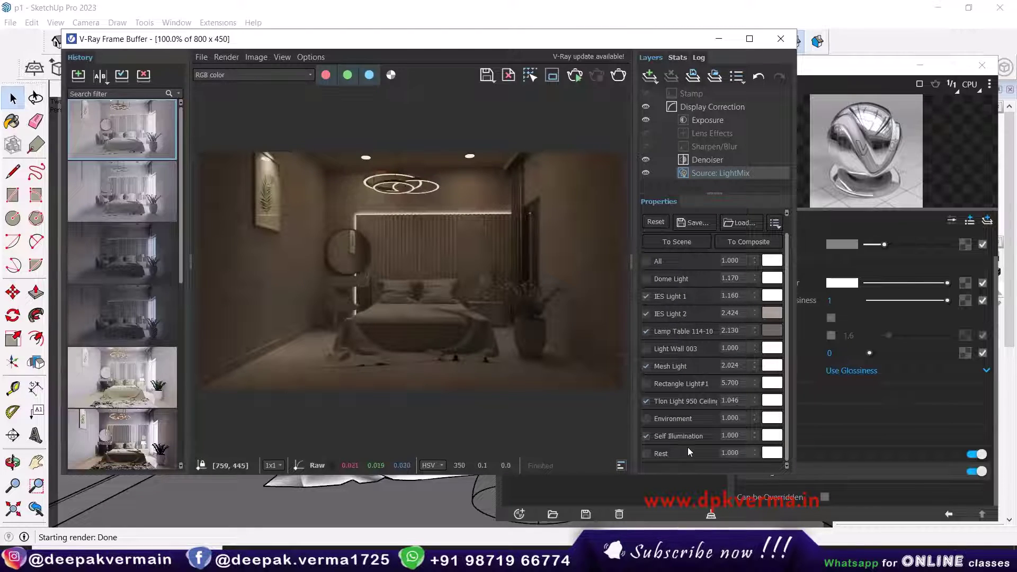
pyautogui.moveTo(754, 435)
pyautogui.mouseDown()
pyautogui.moveTo(756, 415)
pyautogui.moveTo(749, 435)
pyautogui.mouseUp()
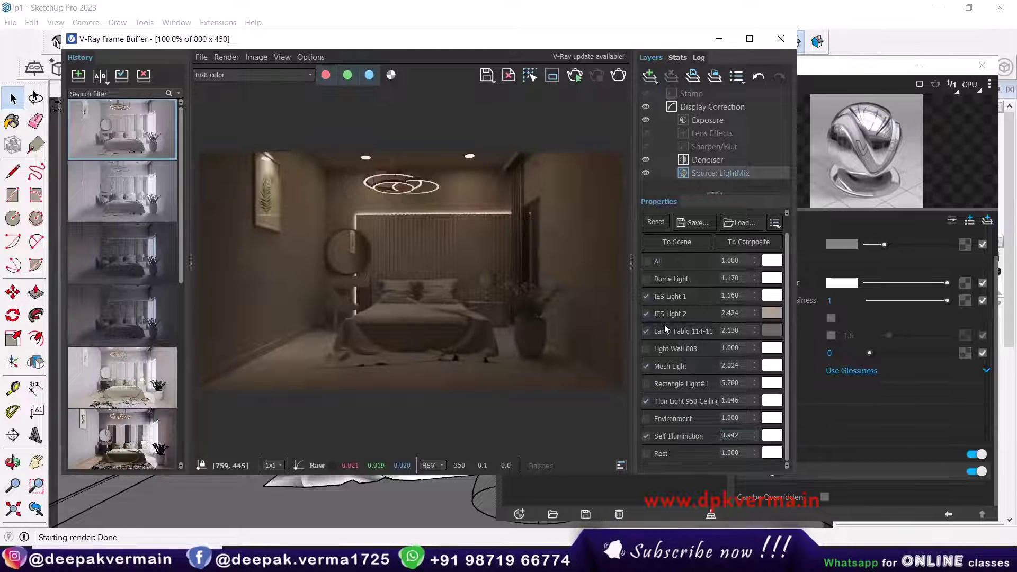
# Switch on the Dome Light and compare the mix with Rectangle Light#1 on and off
pyautogui.click(646, 278)
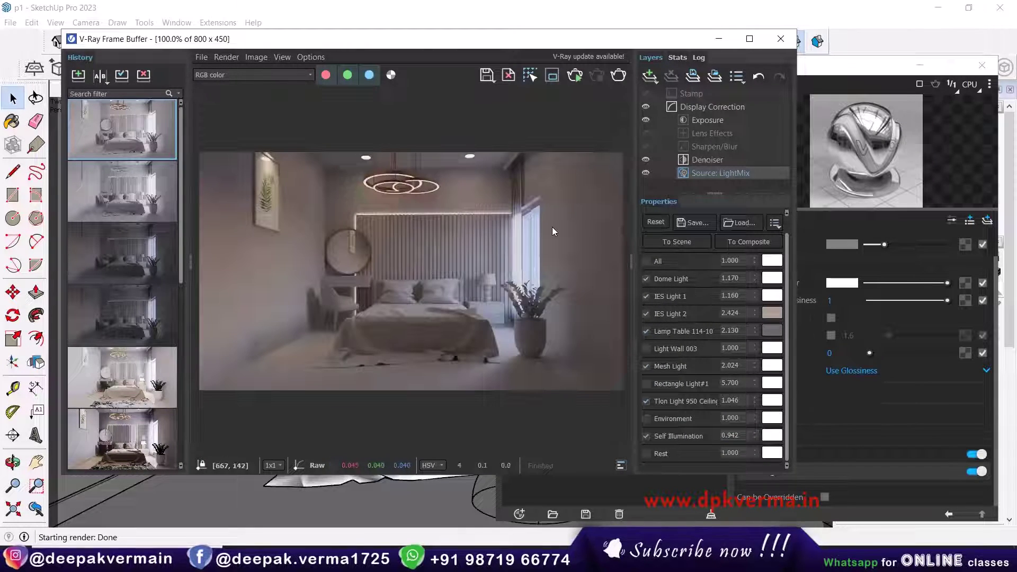
pyautogui.click(646, 383)
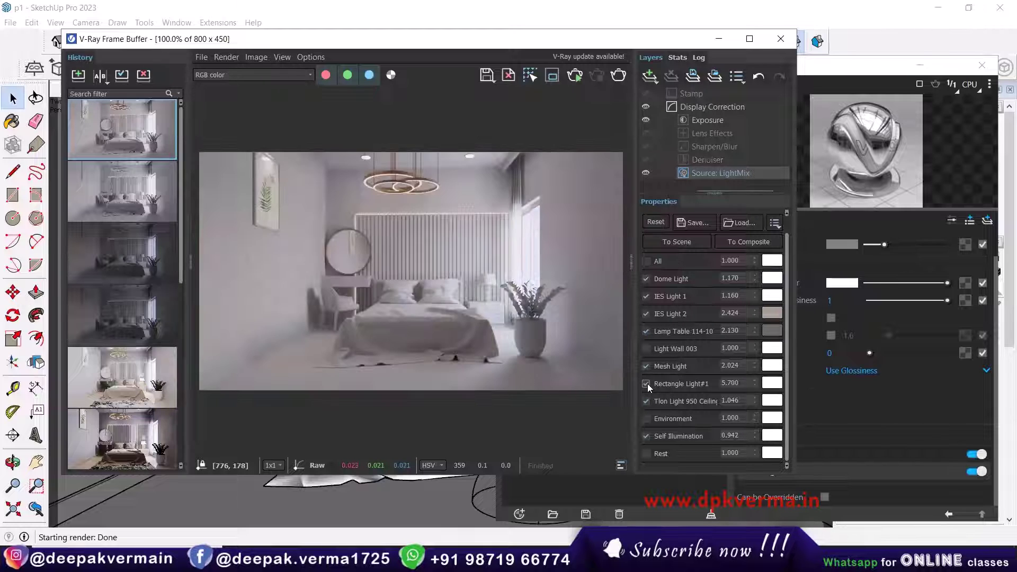
pyautogui.click(646, 384)
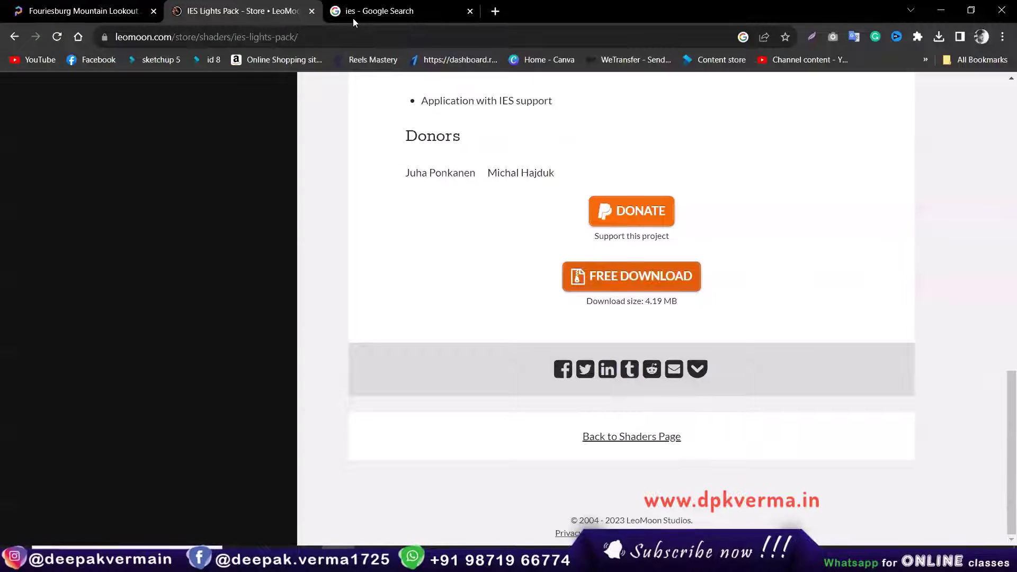
pyautogui.click(110, 3)
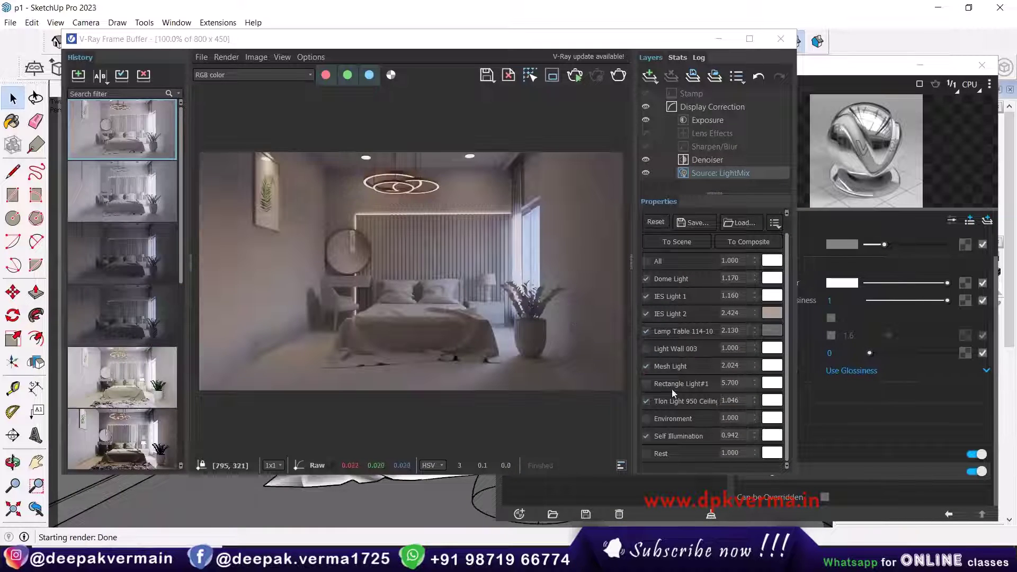
# Try a deep blue tint on the Dome Light, first at intensity 1.712 and finally at 0.974
pyautogui.moveTo(754, 285); pyautogui.dragTo(754, 198)
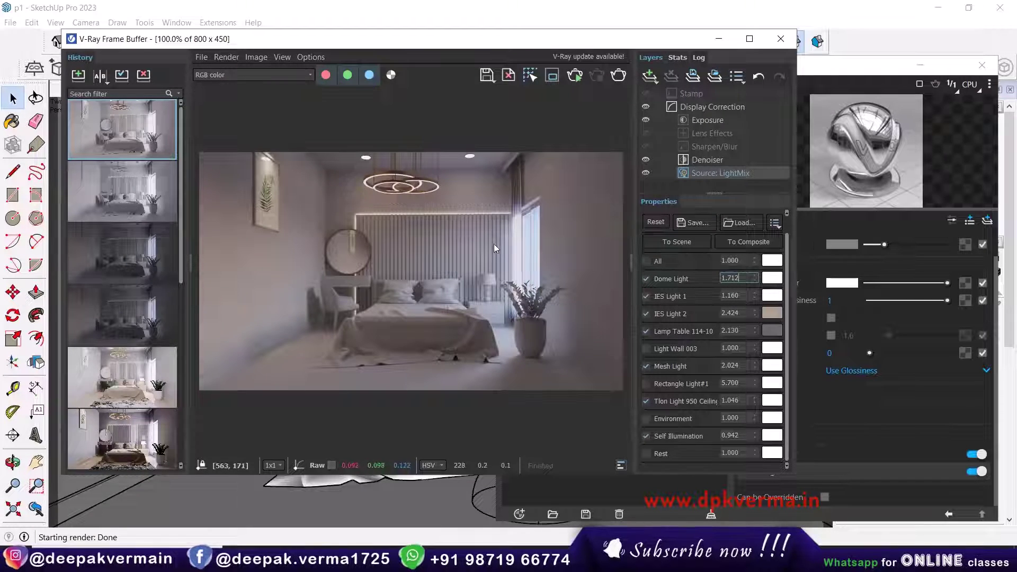
pyautogui.click(772, 295)
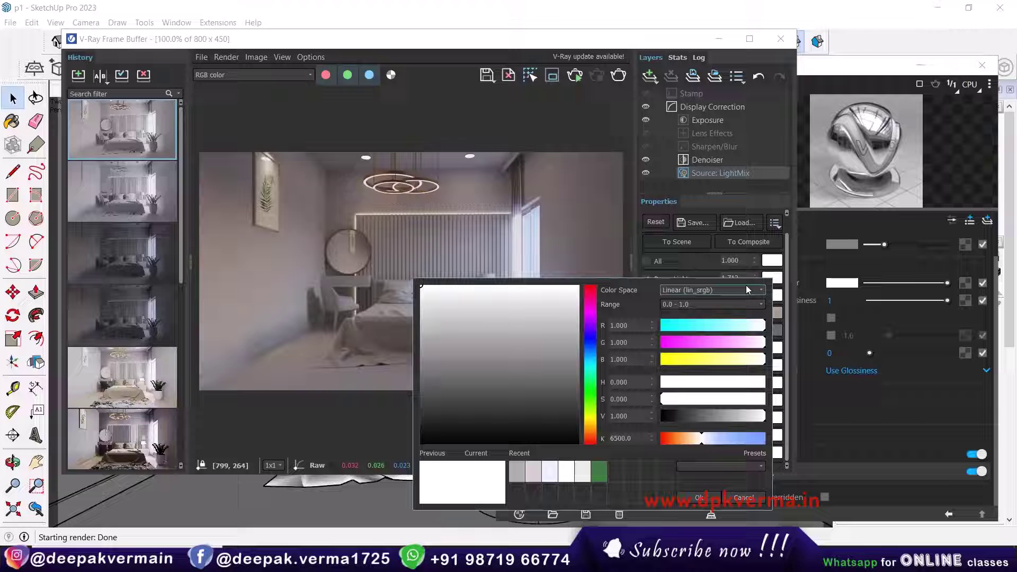
pyautogui.click(590, 347)
pyautogui.moveTo(517, 313)
pyautogui.mouseDown()
pyautogui.moveTo(510, 305)
pyautogui.moveTo(530, 300)
pyautogui.mouseUp()
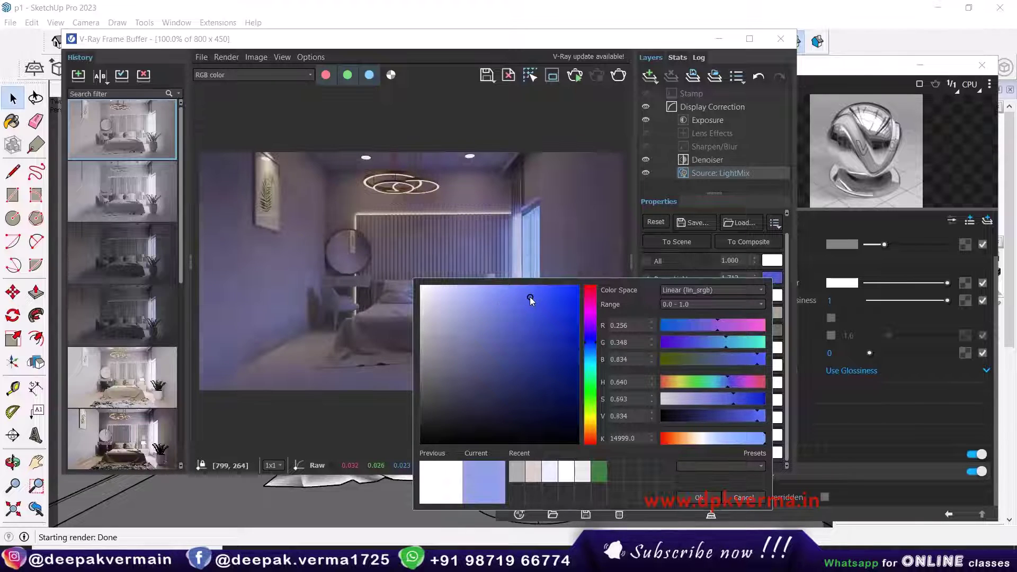
pyautogui.click(543, 299)
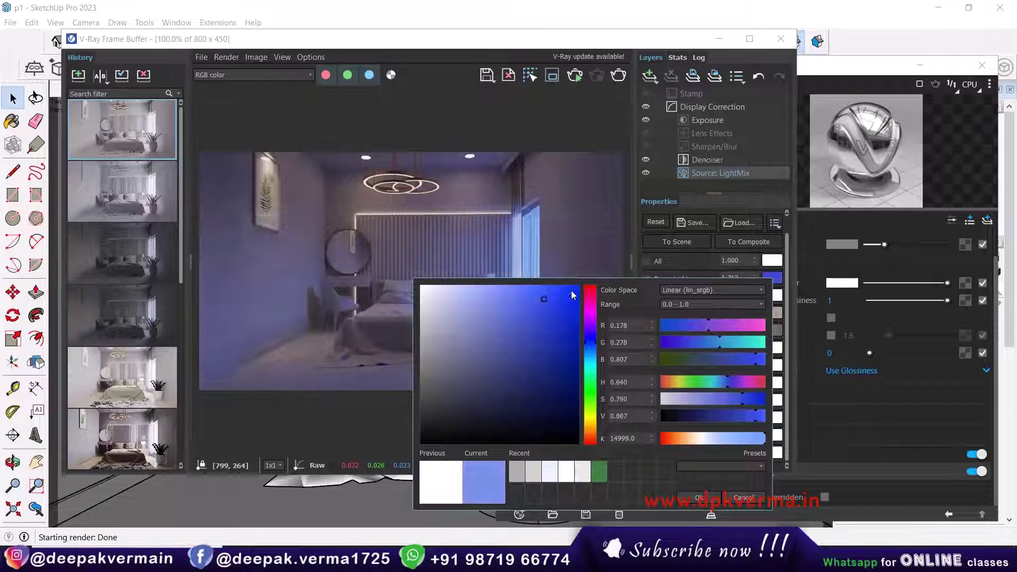
pyautogui.click(698, 497)
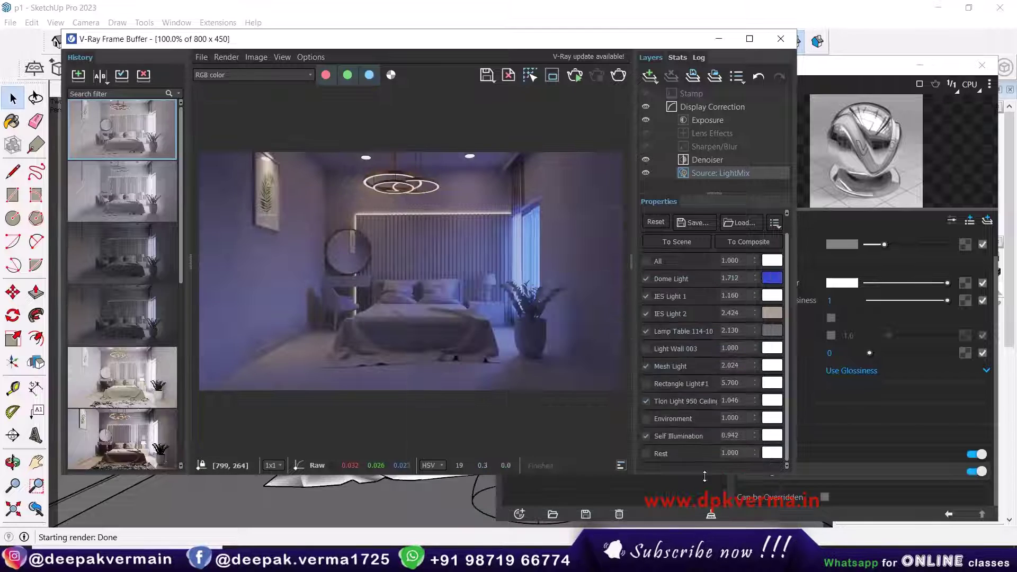
pyautogui.moveTo(754, 279); pyautogui.dragTo(750, 383)
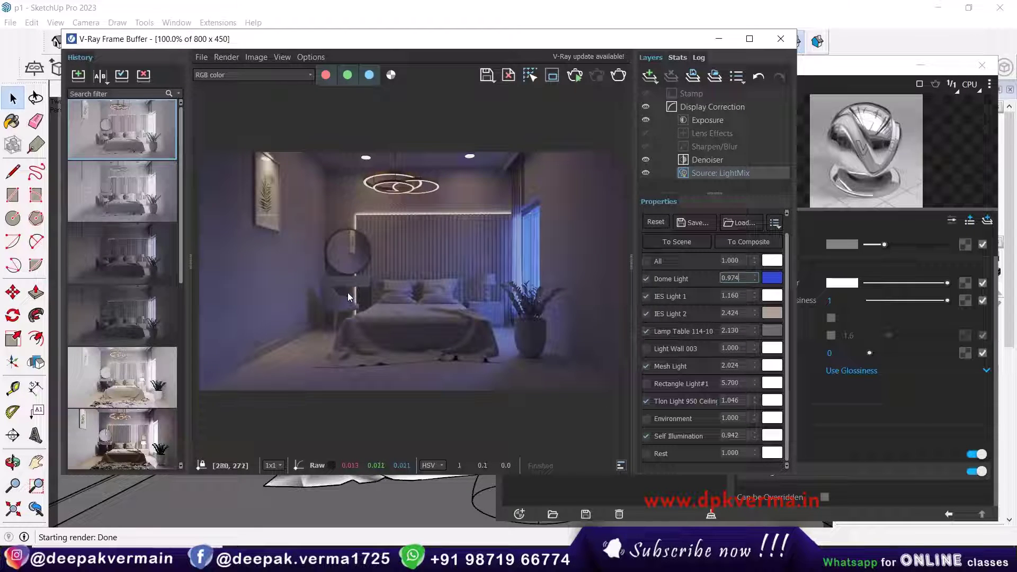
# Restore the Dome Light to white at intensity 1, and switch Rectangle Light#1 on
pyautogui.rightClick(773, 281)
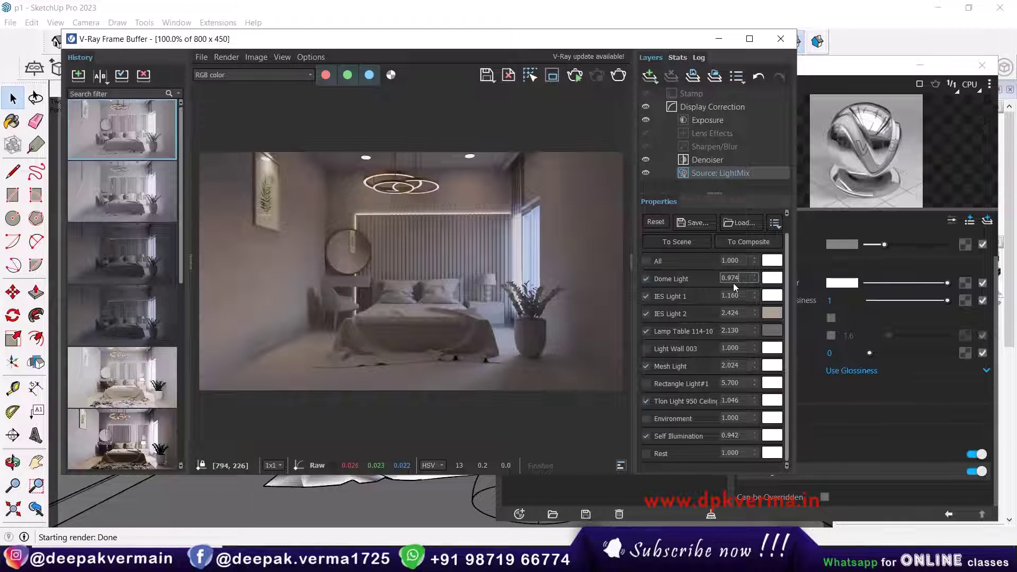
pyautogui.write('1')
pyautogui.press('Return')
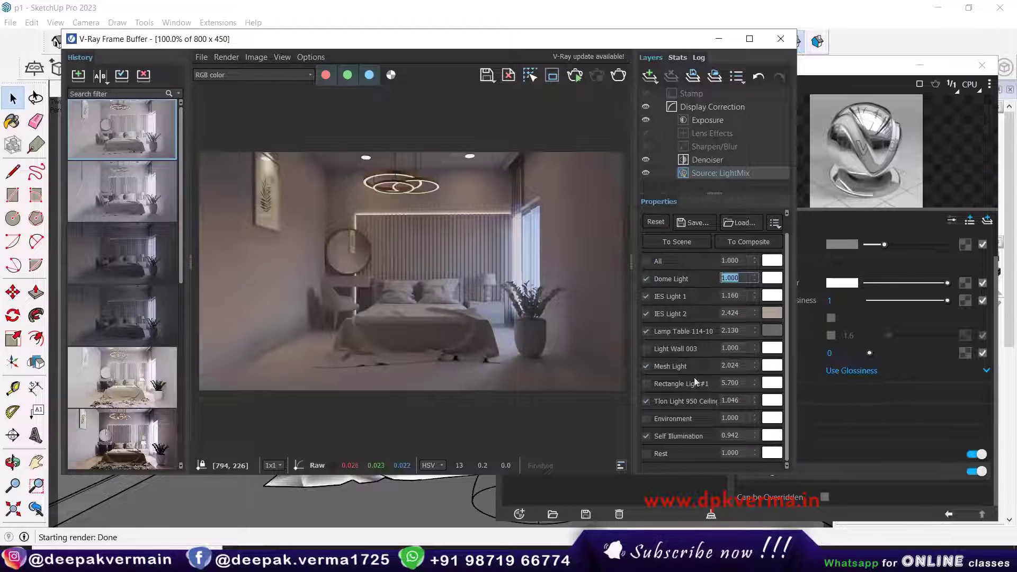
pyautogui.click(645, 385)
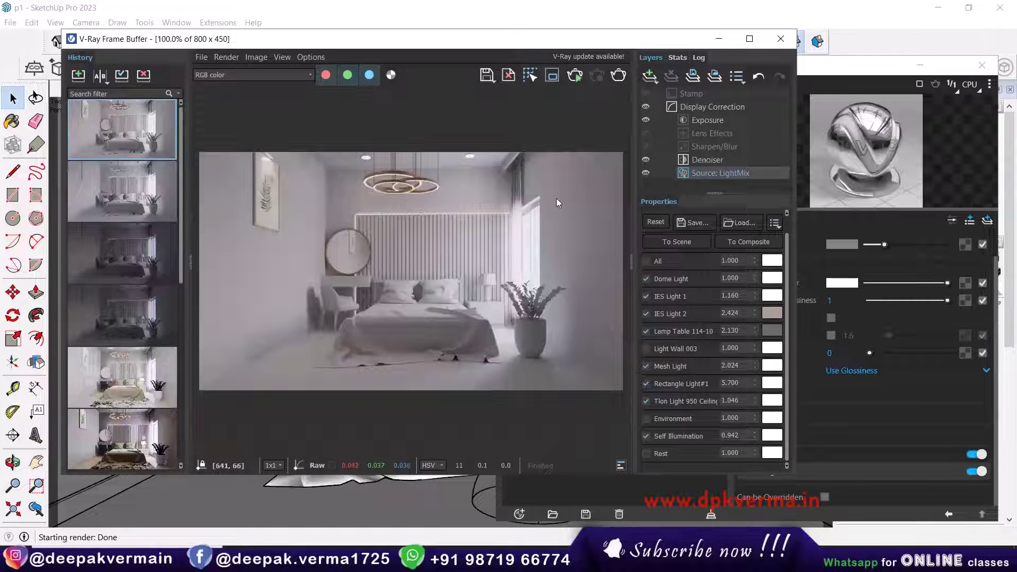
# Close the frame buffer and Asset Editor, and view the bedroom reference photo before returning to the model
pyautogui.click(780, 39)
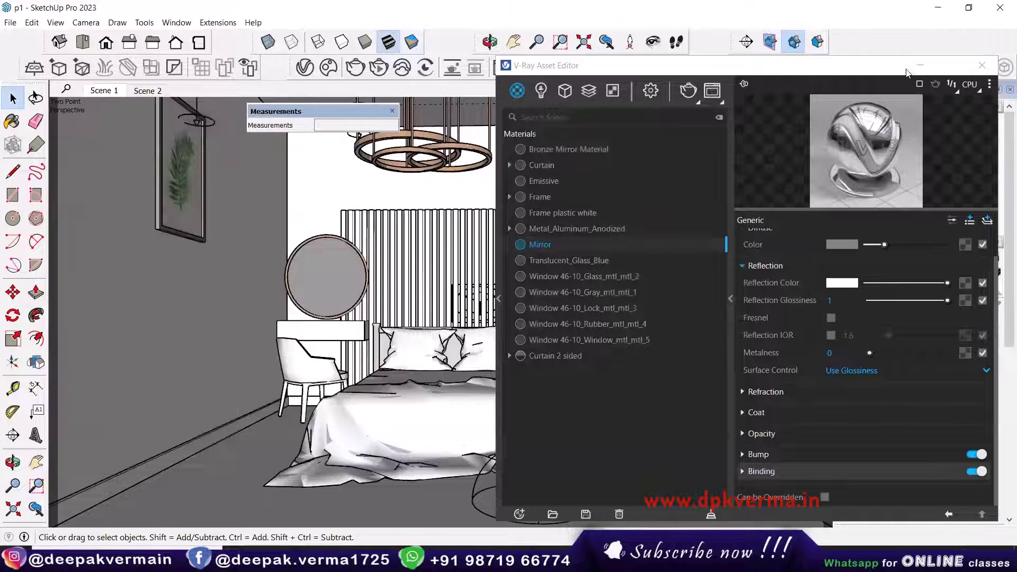
pyautogui.click(982, 65)
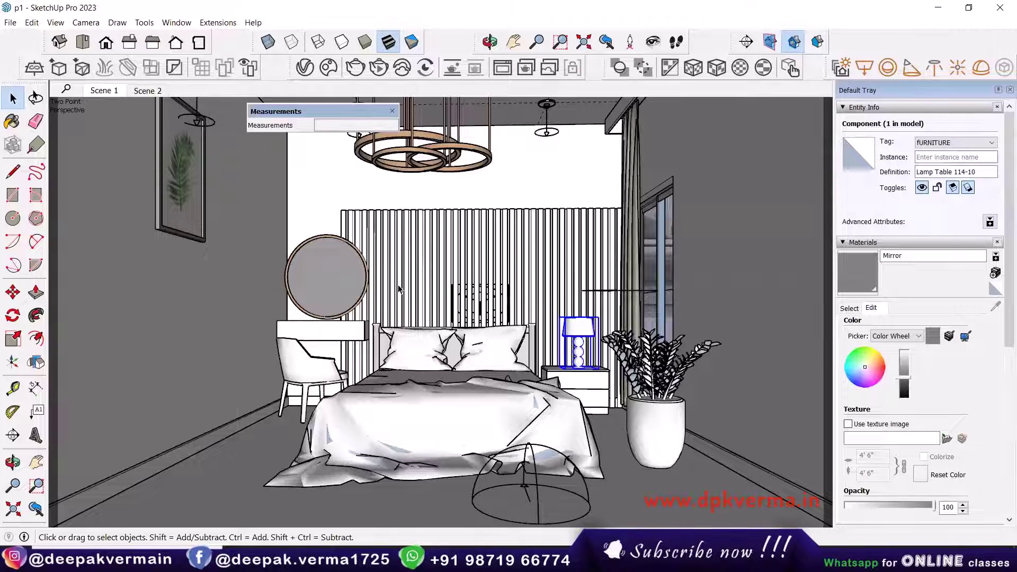
pyautogui.hotkey('alt', 'Tab')
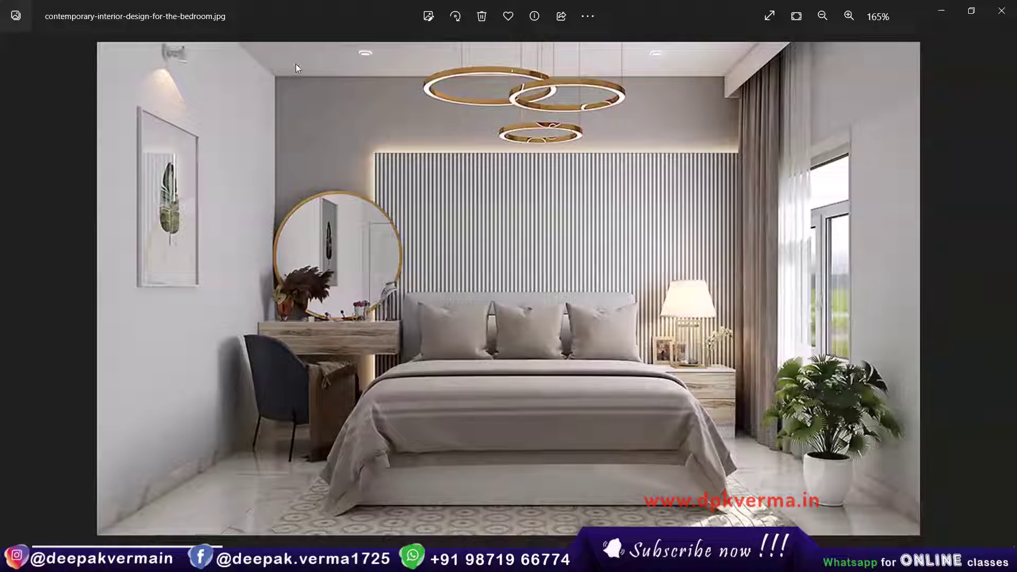
pyautogui.click(941, 13)
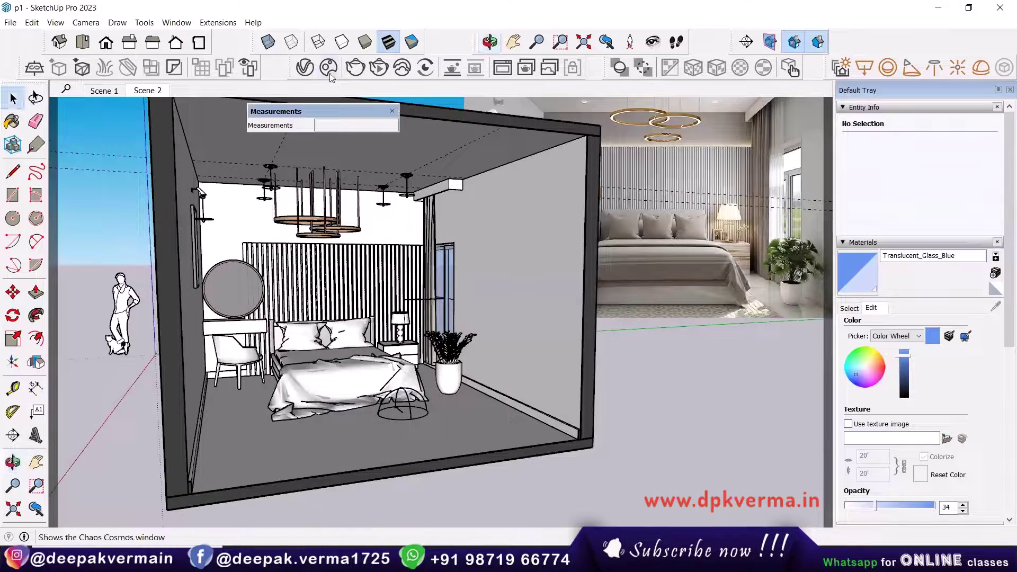
# Import the Wall Paint Fine Grain 01 White 100cm material from the Chaos Cosmos wall materials and close the browser
pyautogui.click(329, 67)
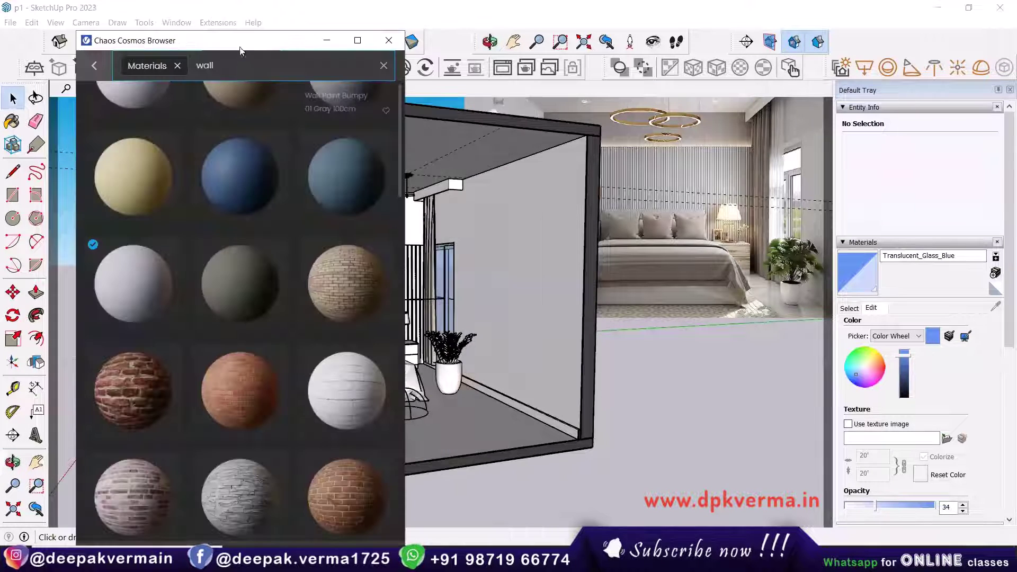
pyautogui.write('wall')
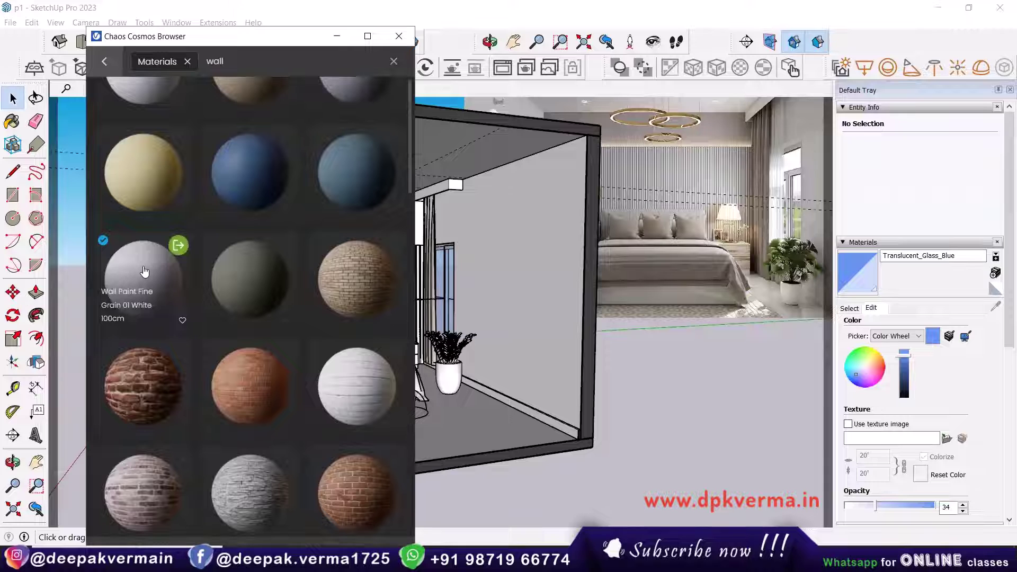
pyautogui.click(178, 245)
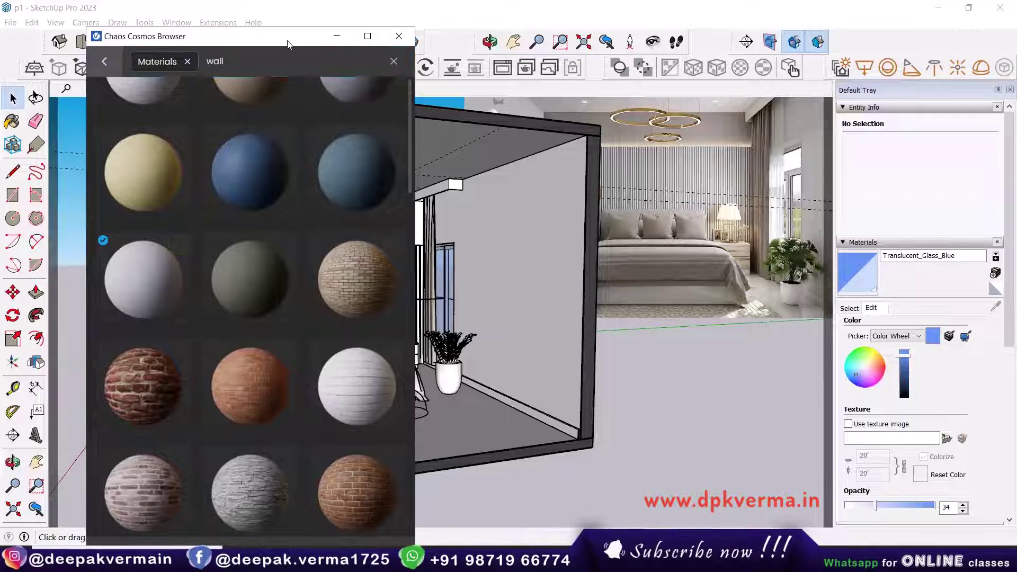
pyautogui.moveTo(301, 48)
pyautogui.mouseDown()
pyautogui.moveTo(172, 50)
pyautogui.moveTo(216, 49)
pyautogui.mouseUp()
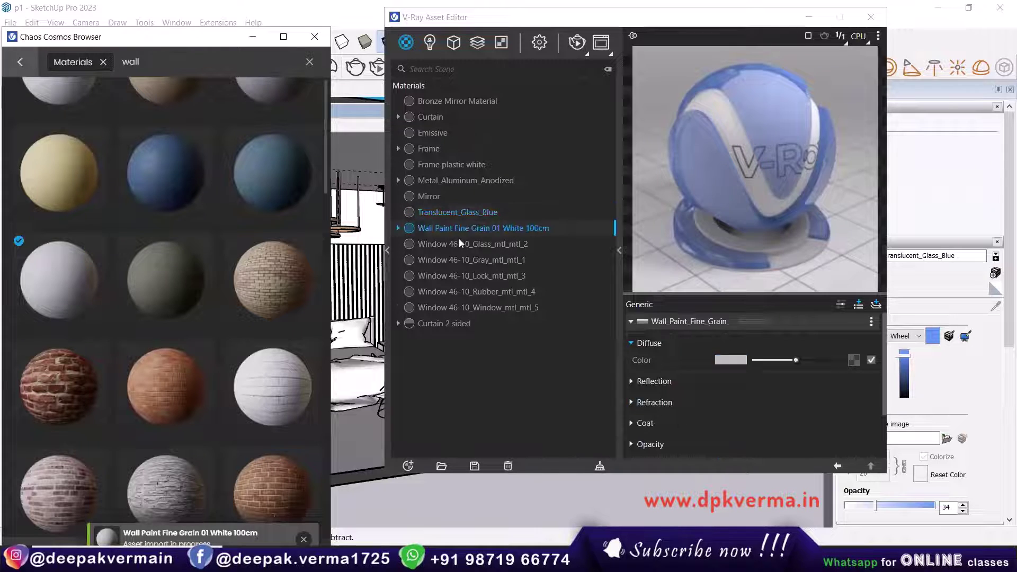
pyautogui.click(316, 38)
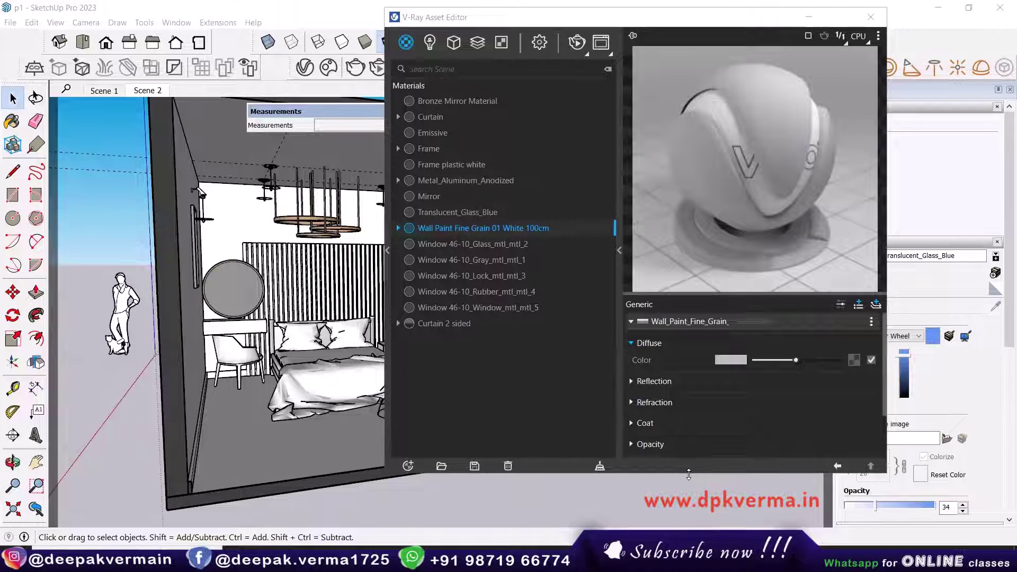
# Inspect the bump settings and Cellular bump texture of the Wall Paint Fine Grain 01 White 100cm material
pyautogui.moveTo(689, 473); pyautogui.dragTo(688, 541)
pyautogui.click(647, 465)
pyautogui.scroll(-1, 782, 461)
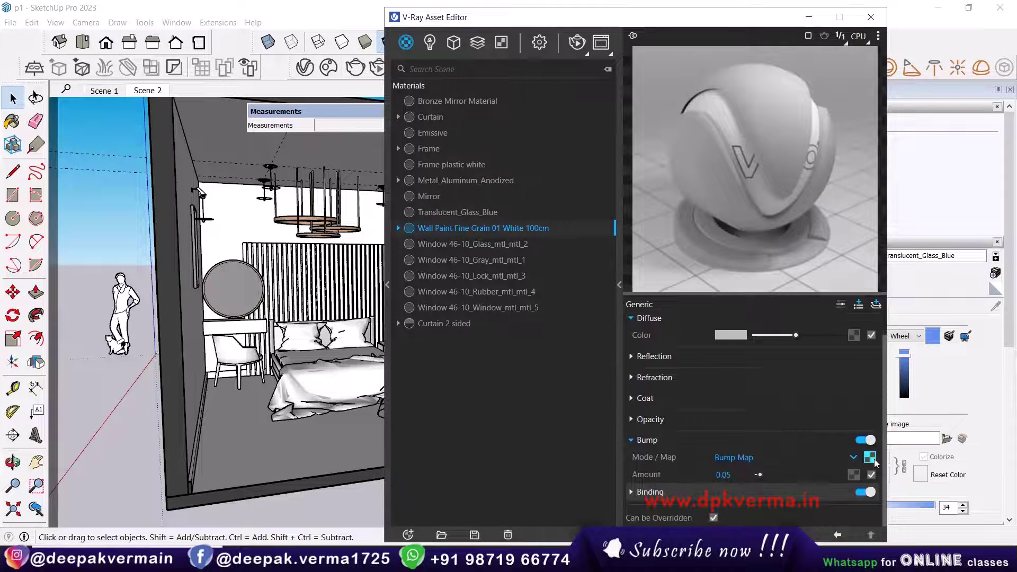
pyautogui.click(789, 461)
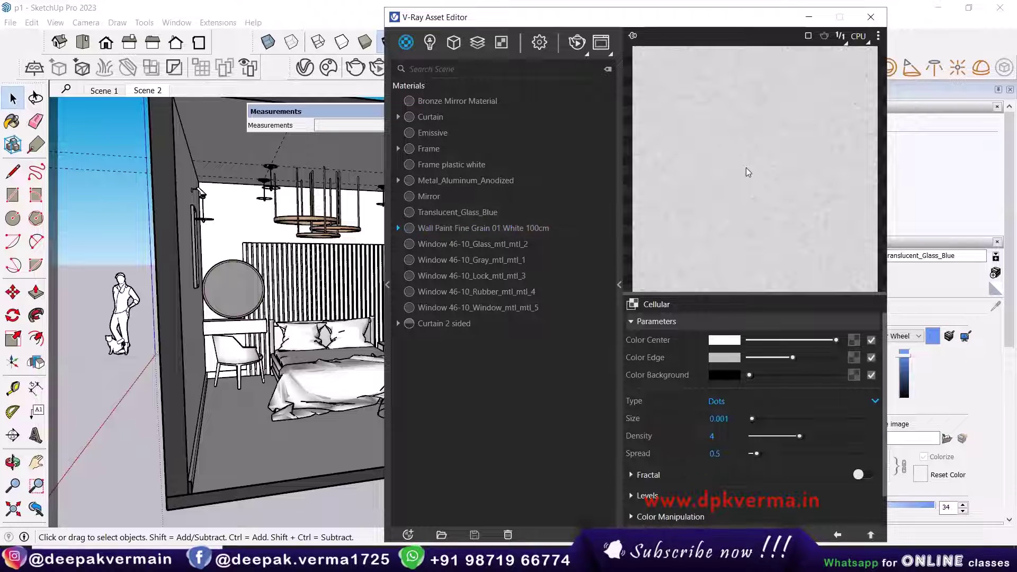
pyautogui.click(450, 229)
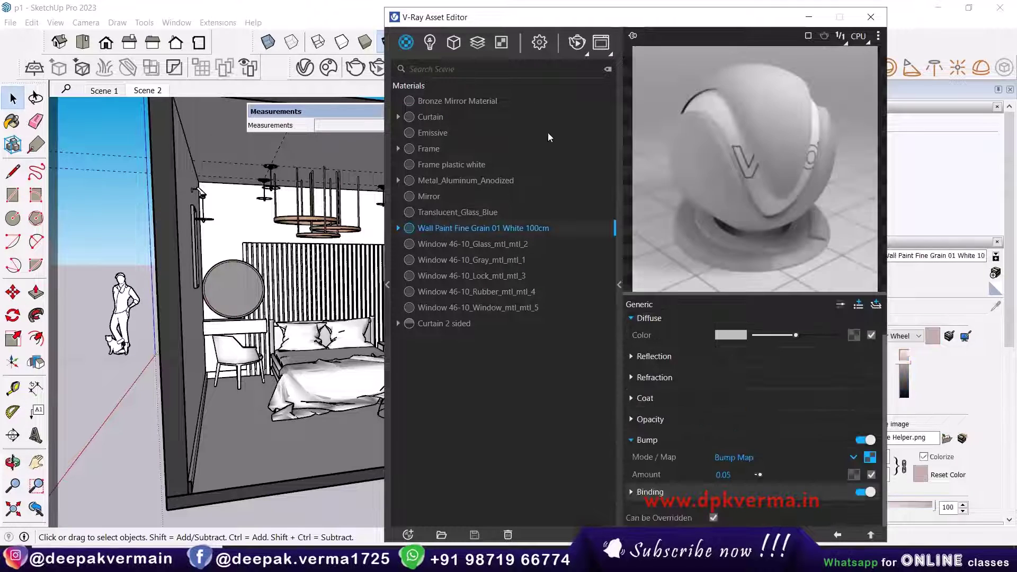
# Apply Wall Paint Fine Grain 01 White 100cm to the inner face of the window wall
pyautogui.moveTo(548, 17); pyautogui.dragTo(681, 42)
pyautogui.moveTo(301, 313); pyautogui.dragTo(323, 297, button='middle')
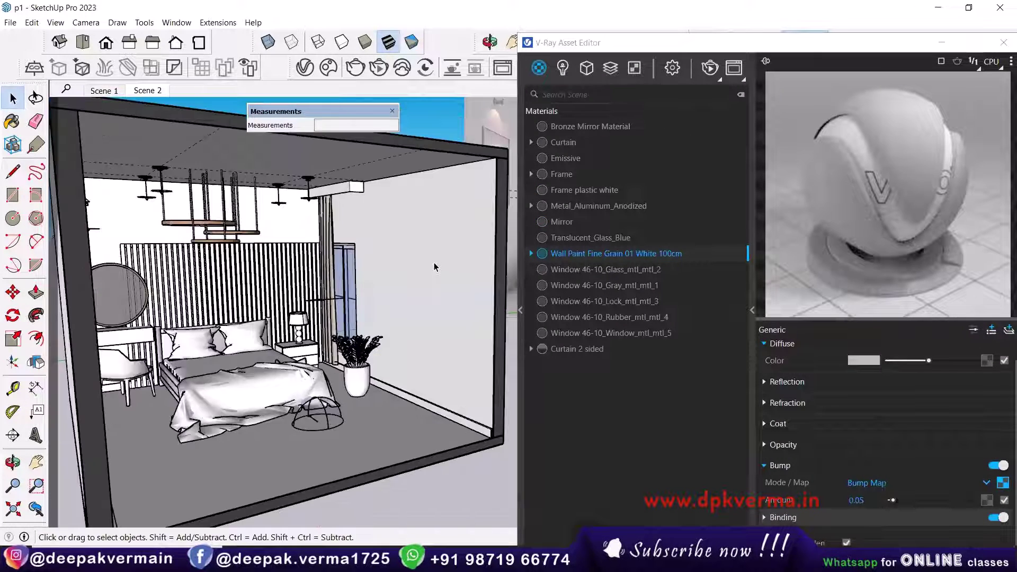
pyautogui.doubleClick(428, 262)
pyautogui.click(427, 262)
pyautogui.rightClick(576, 262)
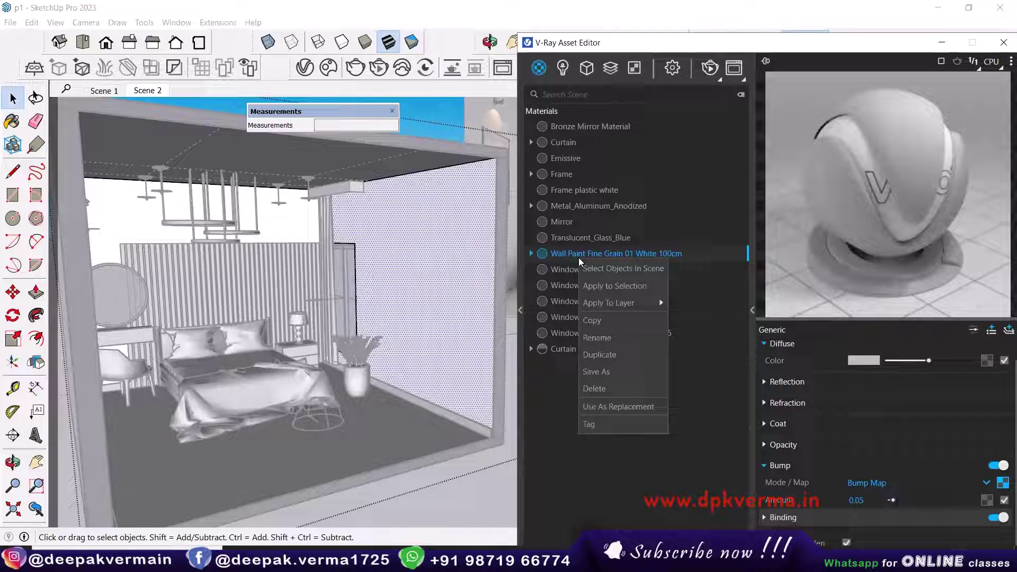
pyautogui.click(600, 284)
# Apply Wall Paint Fine Grain 01 White 100cm to the wall with the leaf picture and leave the room's group
pyautogui.moveTo(318, 304)
pyautogui.mouseDown(button='middle')
pyautogui.moveTo(292, 306)
pyautogui.moveTo(401, 305)
pyautogui.mouseUp(button='middle')
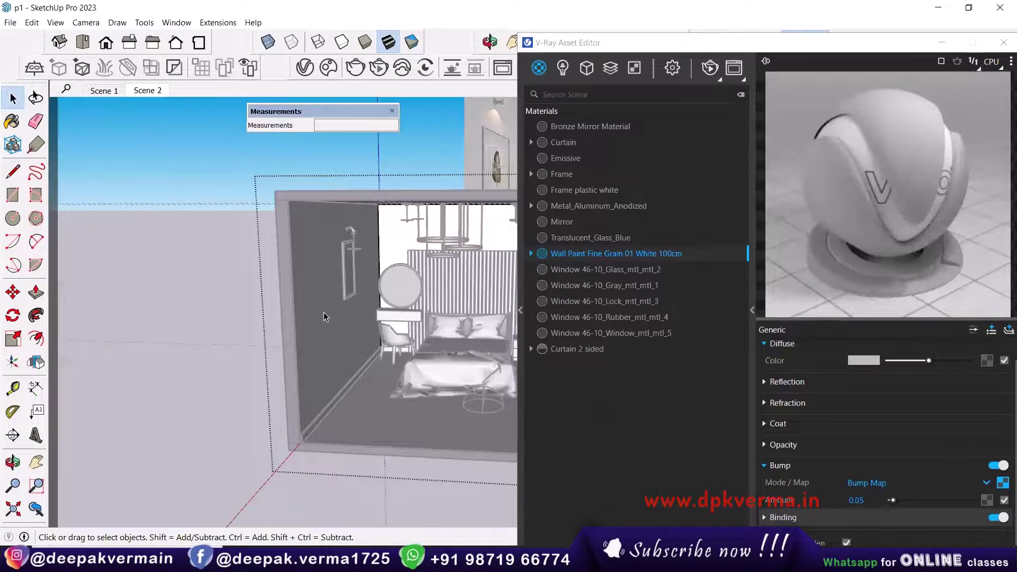
pyautogui.scroll(5, 281, 307)
pyautogui.rightClick(298, 273)
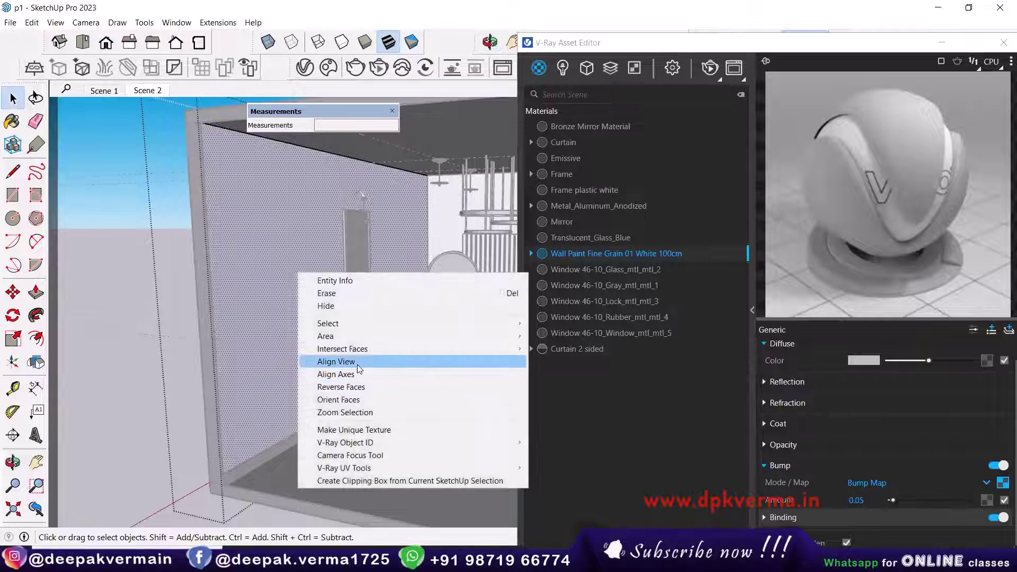
pyautogui.rightClick(600, 254)
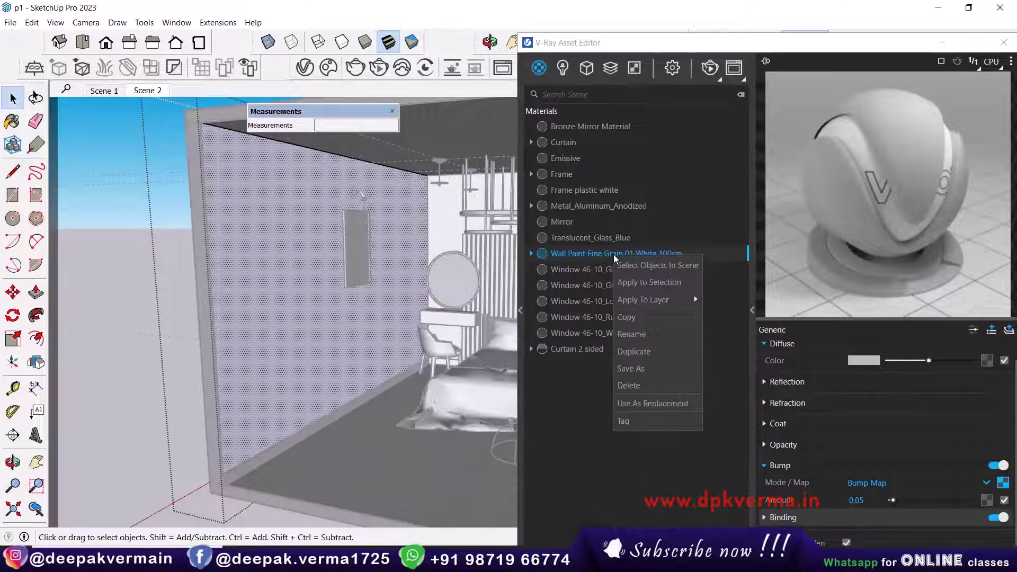
pyautogui.click(643, 281)
pyautogui.scroll(-5, 339, 291)
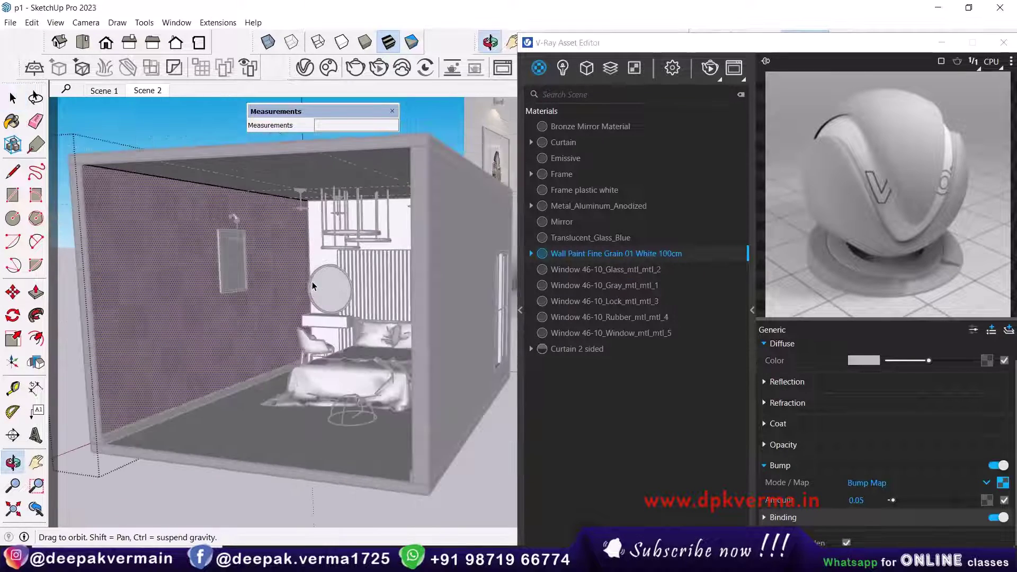
pyautogui.moveTo(412, 278); pyautogui.dragTo(382, 269, button='middle')
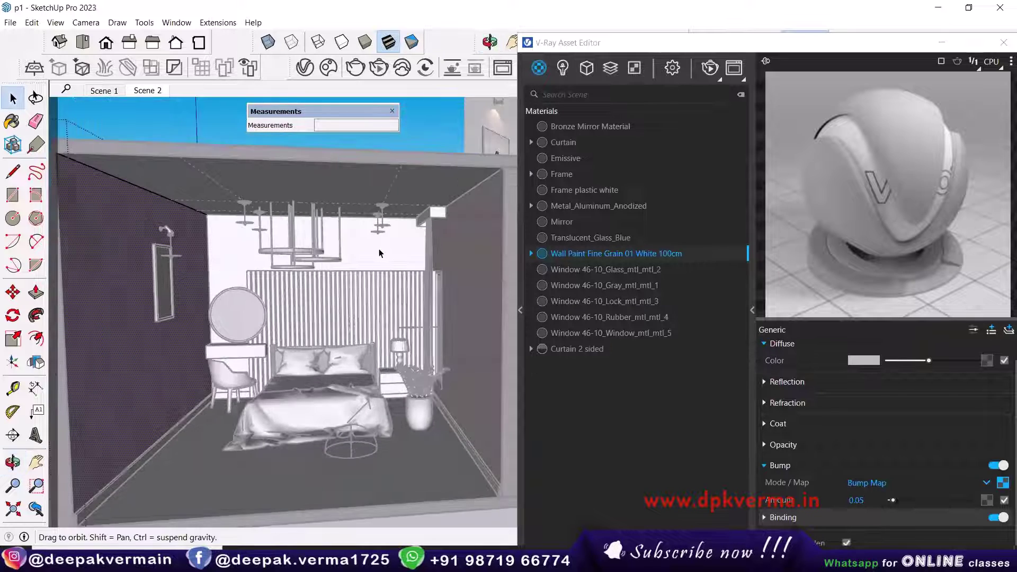
pyautogui.click(379, 252)
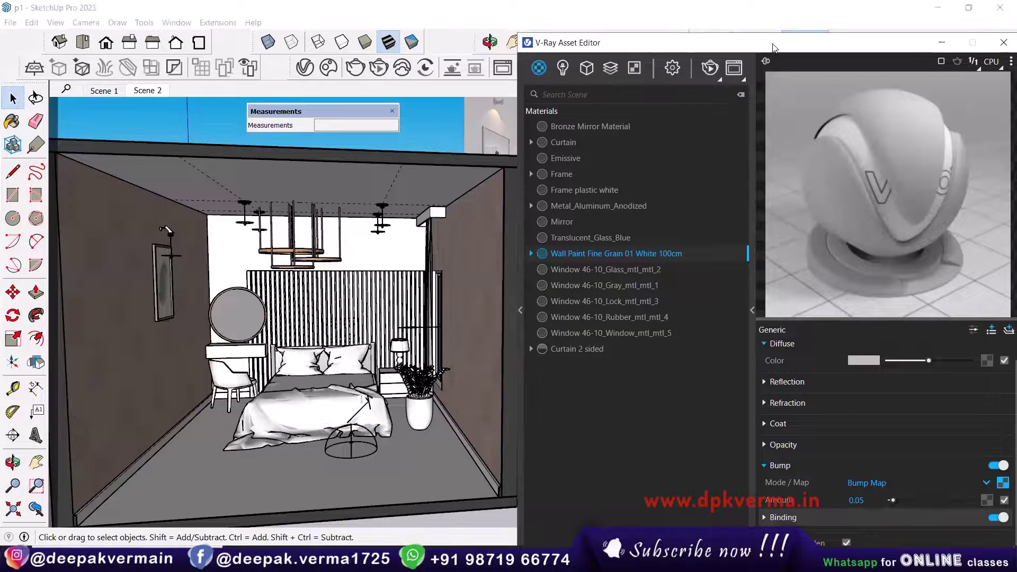
# Duplicate the white wall paint material and rename the copy Wall Paint Fine Grain 01 gray
pyautogui.moveTo(779, 51); pyautogui.dragTo(761, 46)
pyautogui.rightClick(591, 252)
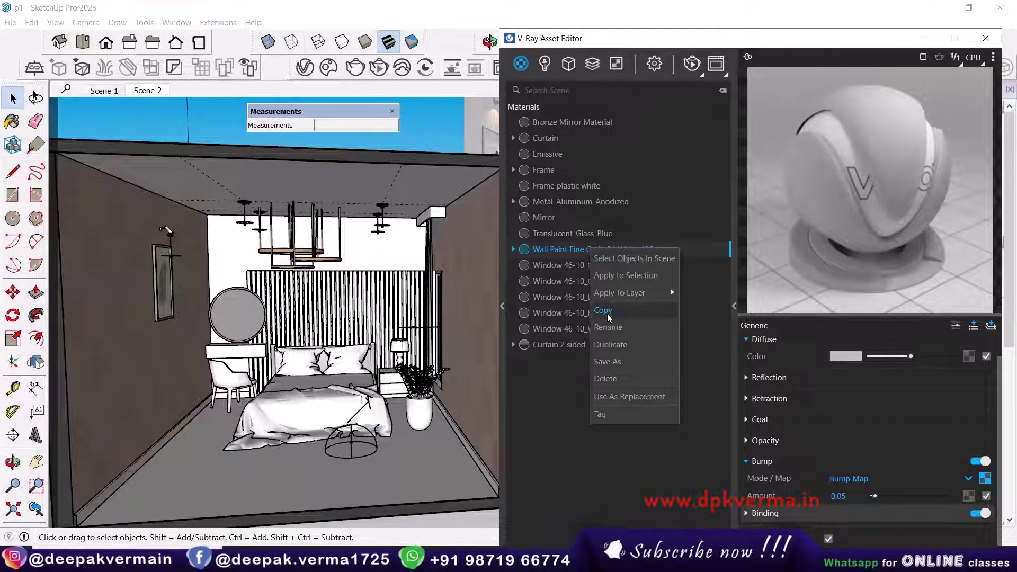
pyautogui.click(609, 344)
pyautogui.doubleClick(629, 267)
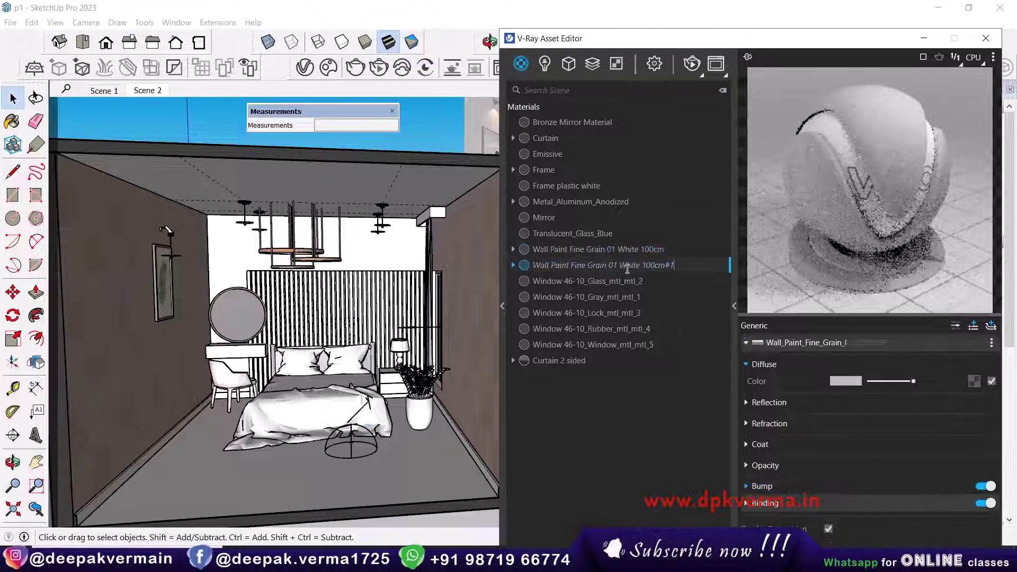
pyautogui.moveTo(619, 266); pyautogui.dragTo(682, 269)
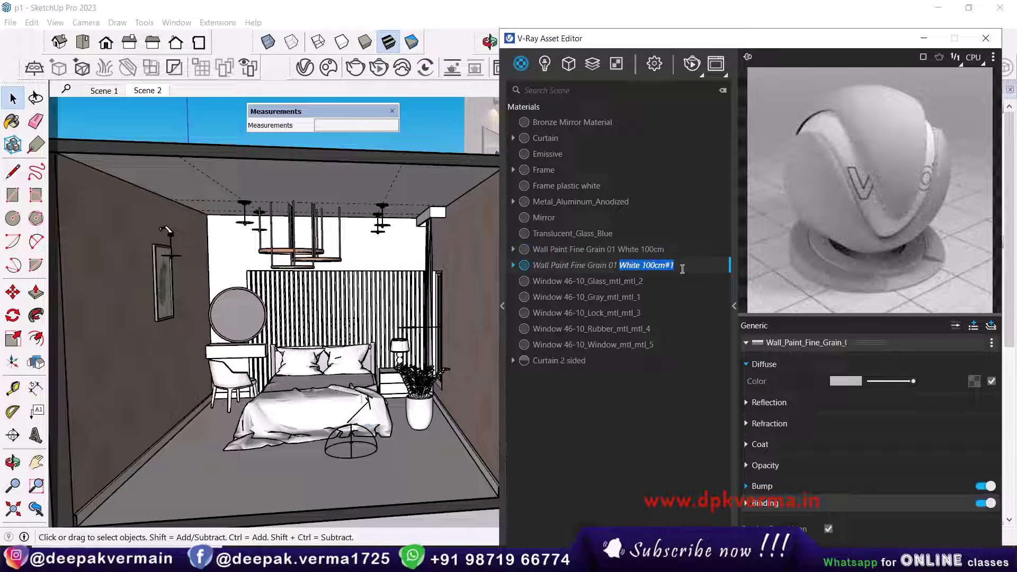
pyautogui.write('gray')
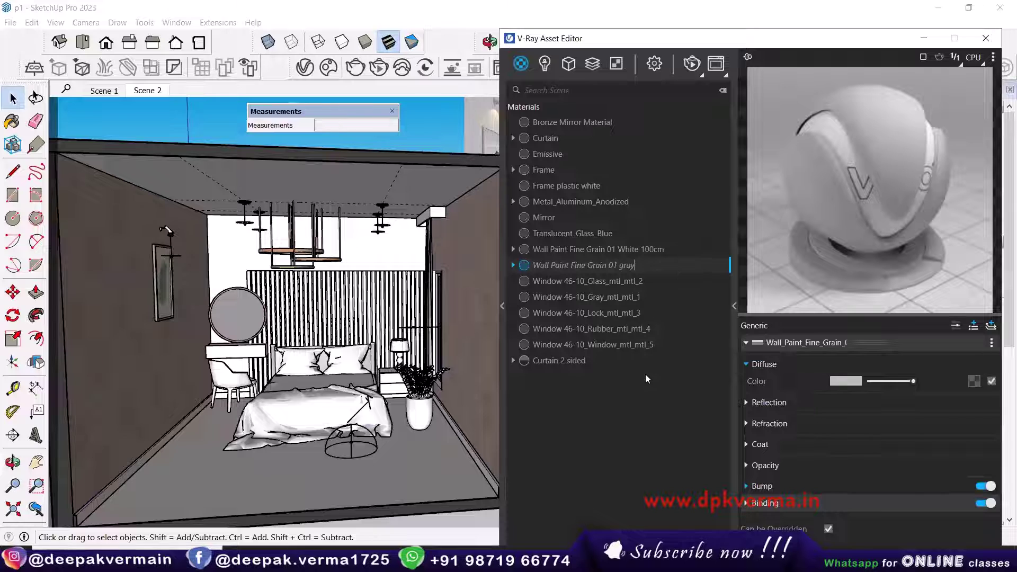
pyautogui.press('Return')
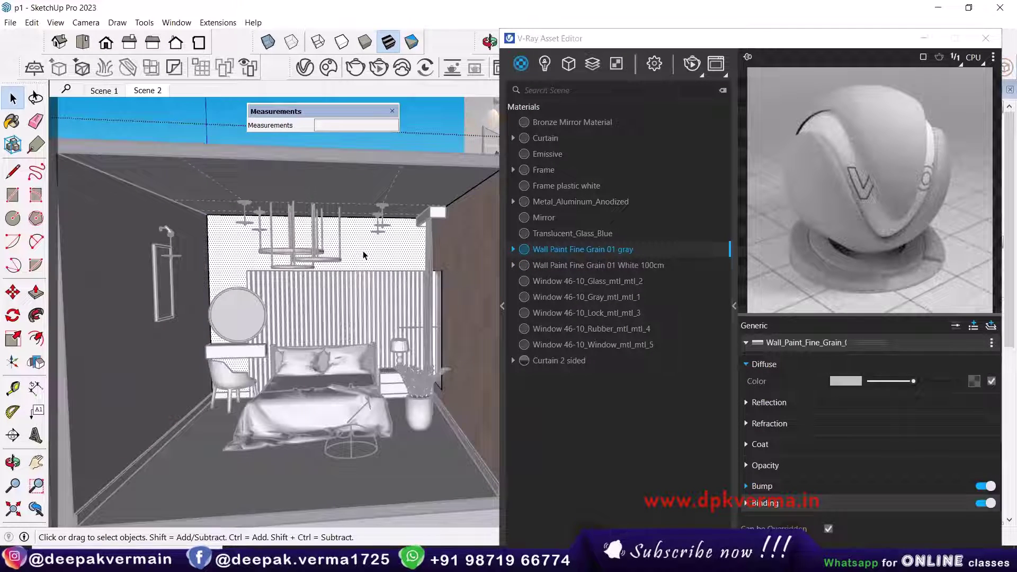
# Apply Wall Paint Fine Grain 01 gray to the wall behind the bed and darken its diffuse colour to a mid gray
pyautogui.rightClick(572, 252)
pyautogui.click(603, 260)
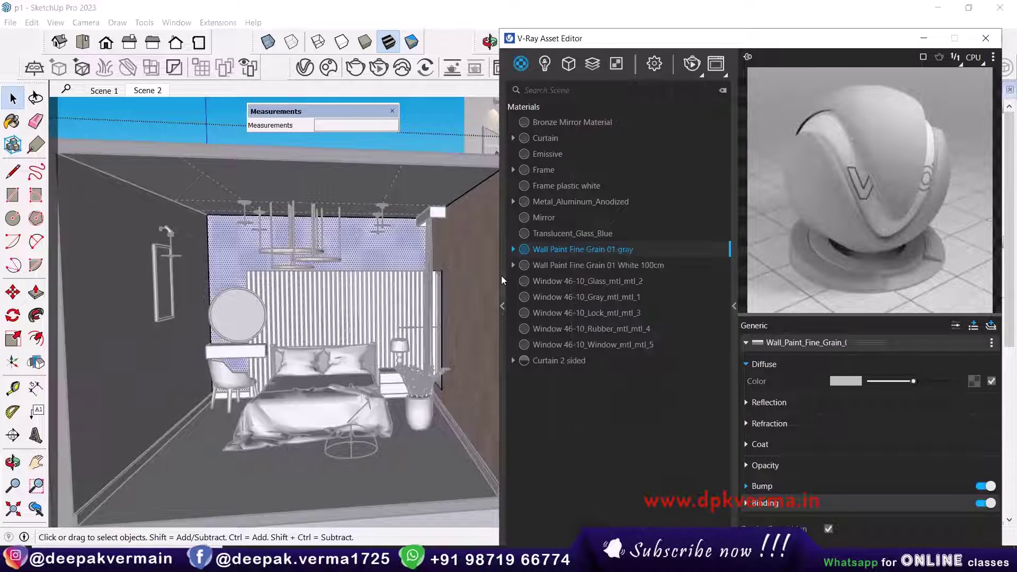
pyautogui.moveTo(915, 379); pyautogui.dragTo(896, 381)
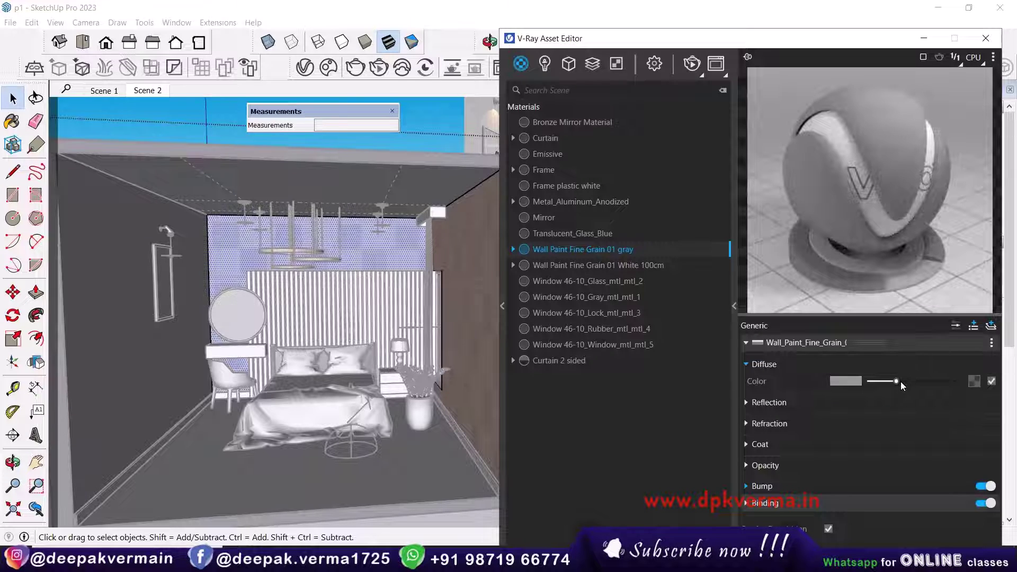
pyautogui.moveTo(900, 381); pyautogui.dragTo(897, 381)
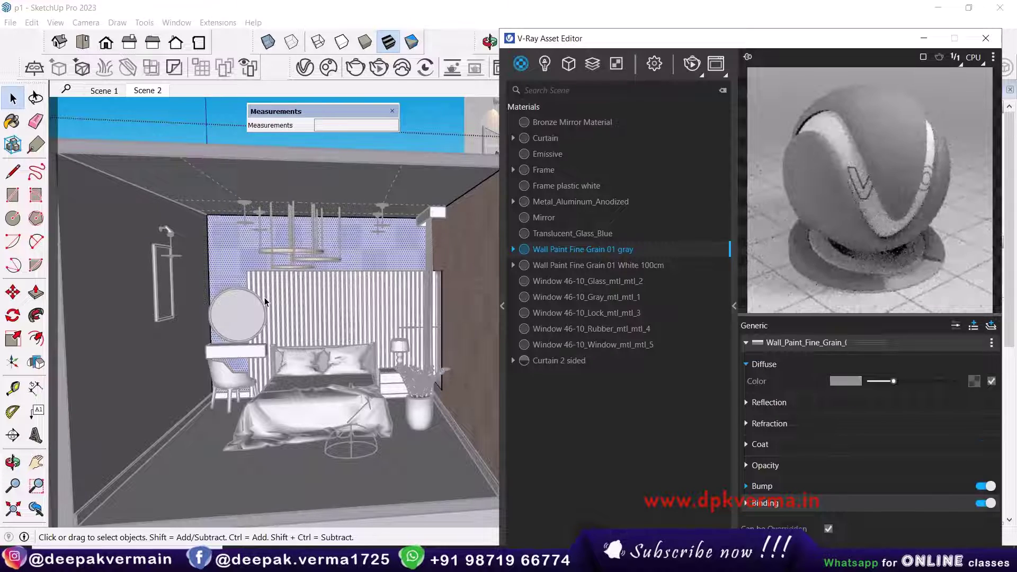
# Duplicate the gray wall paint material and rename one of the two as Wall Paint Fine Grain 01 gray Roof
pyautogui.moveTo(291, 263); pyautogui.dragTo(295, 228, button='middle')
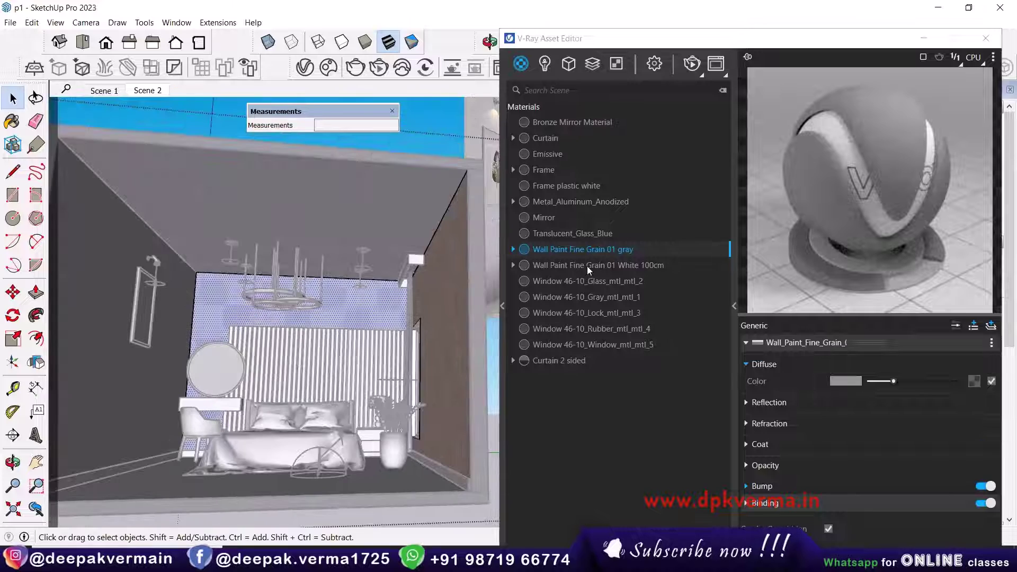
pyautogui.rightClick(585, 246)
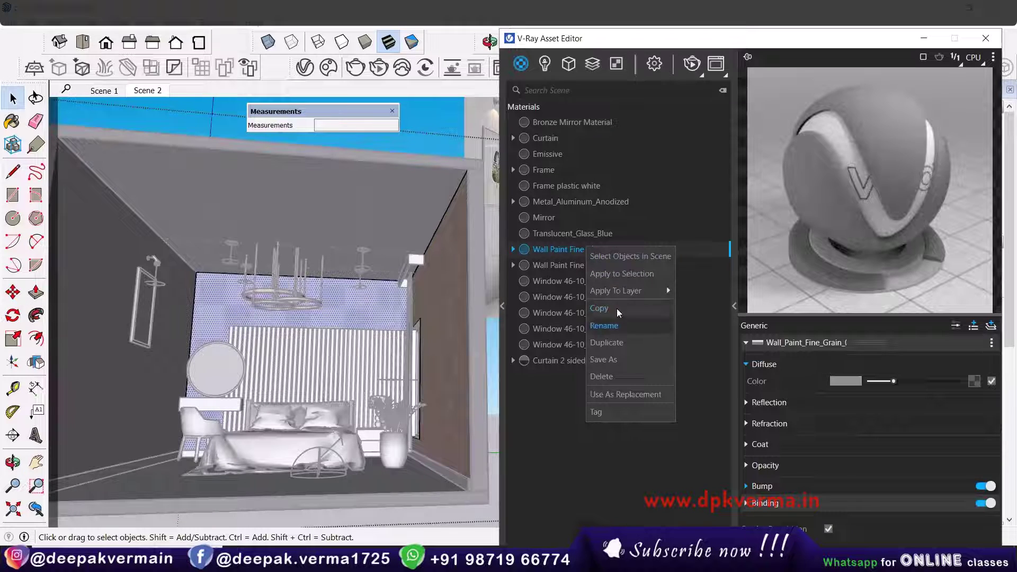
pyautogui.click(609, 343)
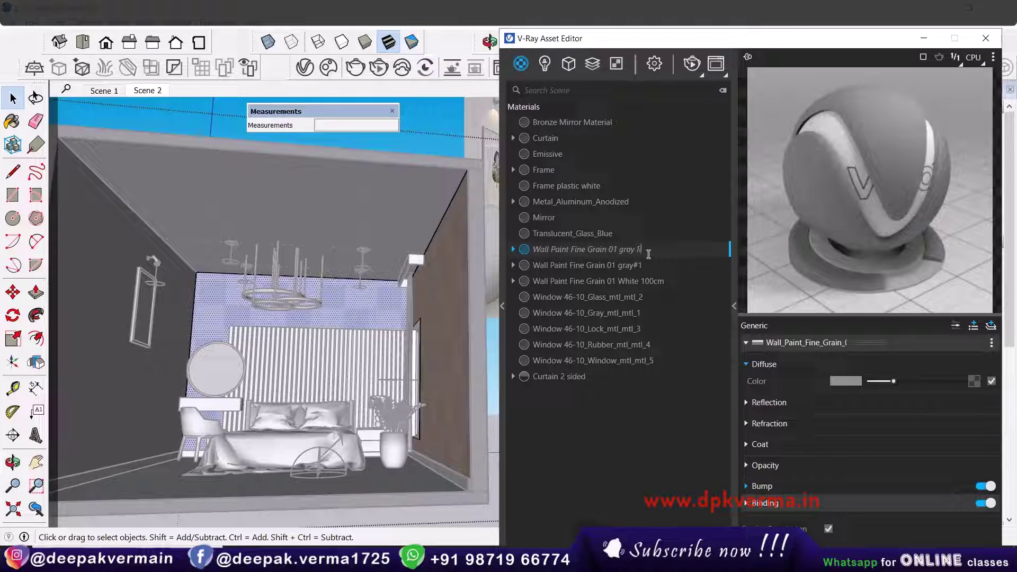
pyautogui.write('of')
pyautogui.press('Return')
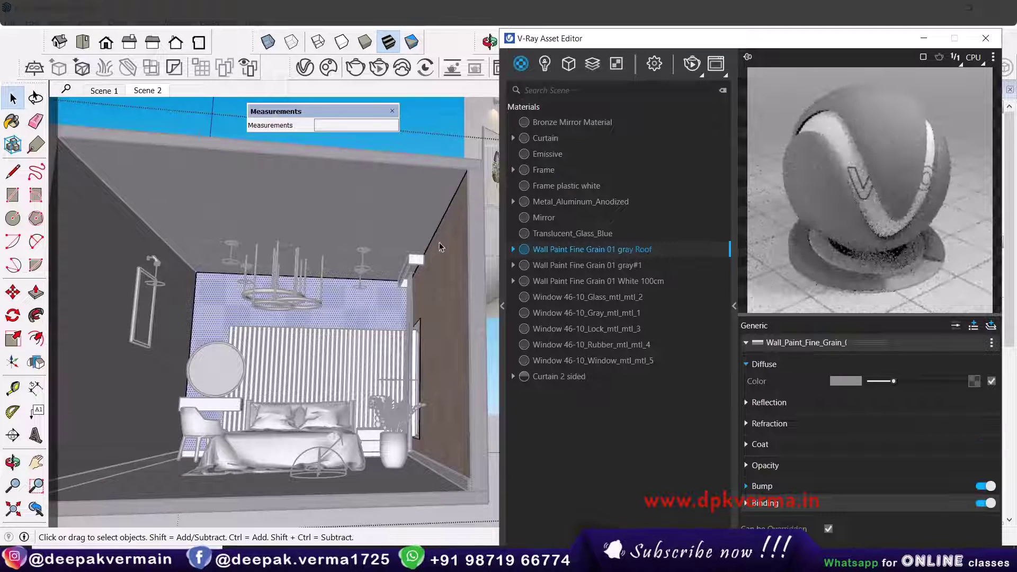
# Apply Wall Paint Fine Grain 01 gray Roof to the bedroom's ceiling face
pyautogui.click(309, 212)
pyautogui.click(310, 209)
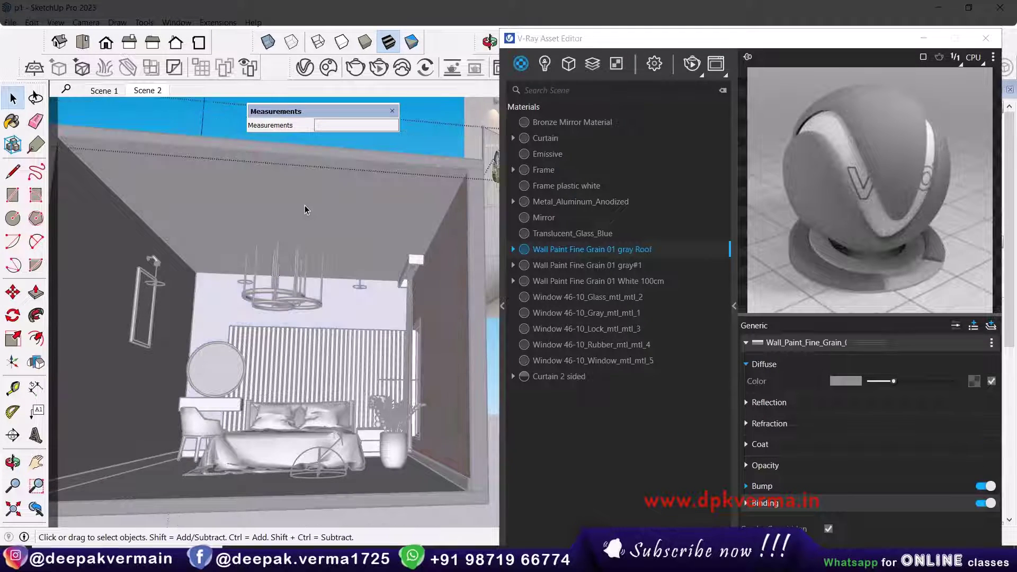
pyautogui.rightClick(583, 250)
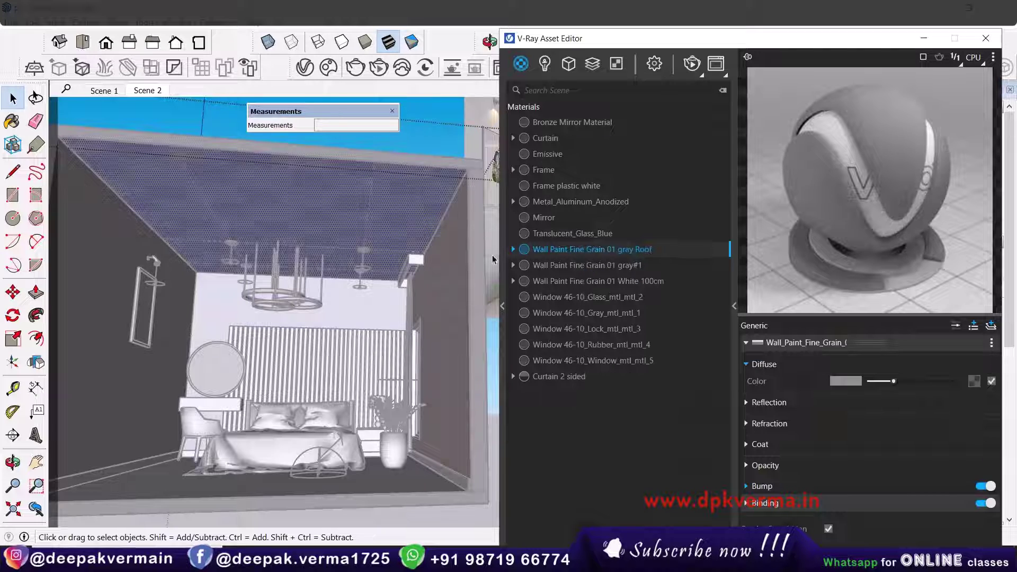
pyautogui.click(607, 272)
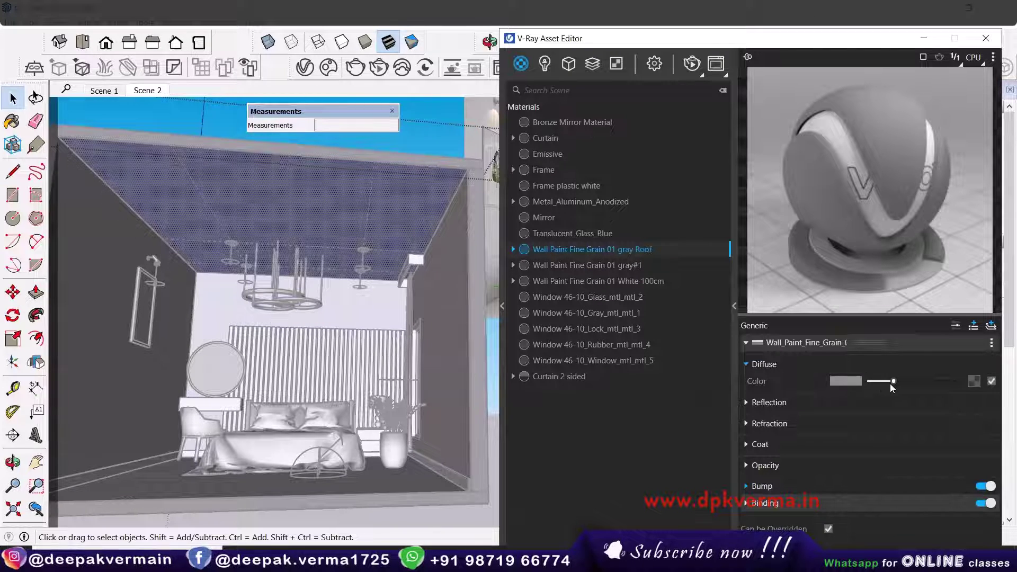
# Lighten the diffuse colour of Wall Paint Fine Grain 01 gray Roof slightly and test-render the bedroom from Scene 1
pyautogui.moveTo(895, 382); pyautogui.dragTo(902, 381)
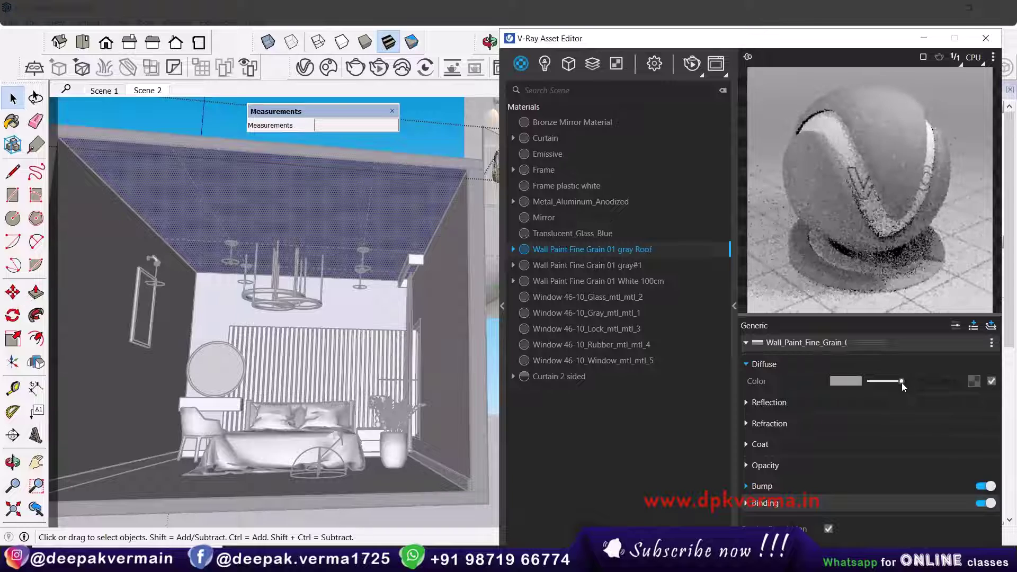
pyautogui.click(425, 175)
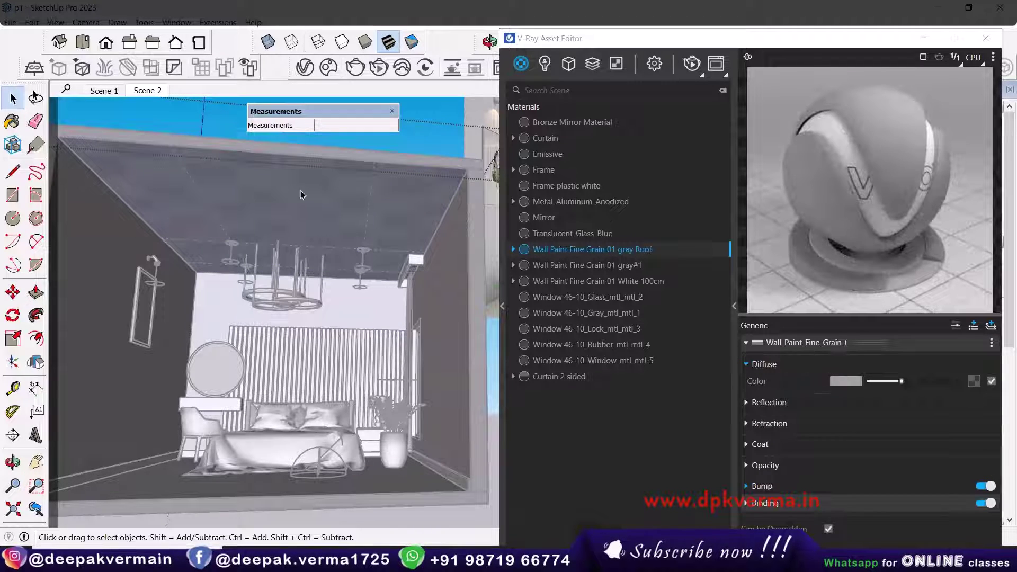
pyautogui.click(113, 90)
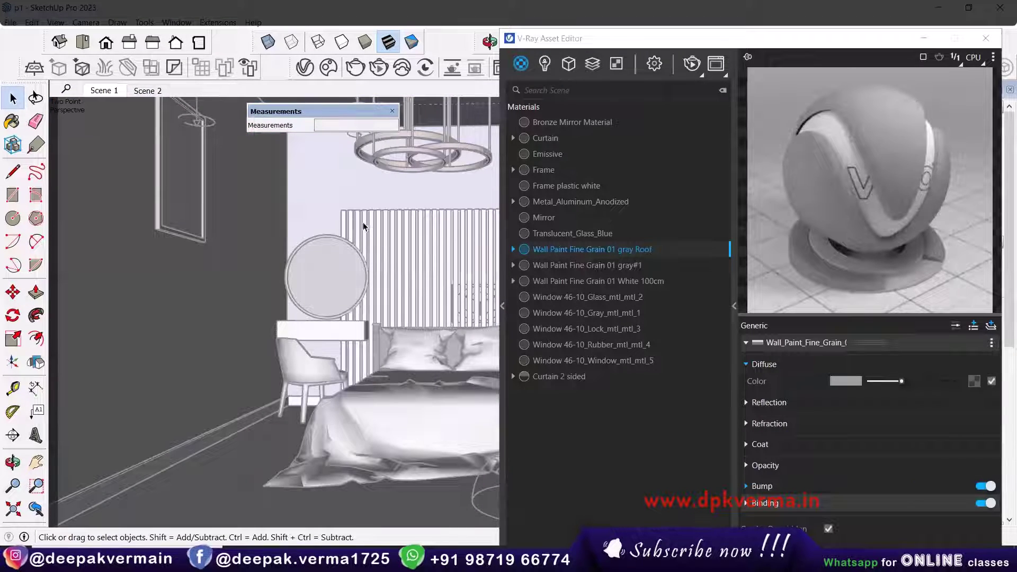
pyautogui.click(690, 66)
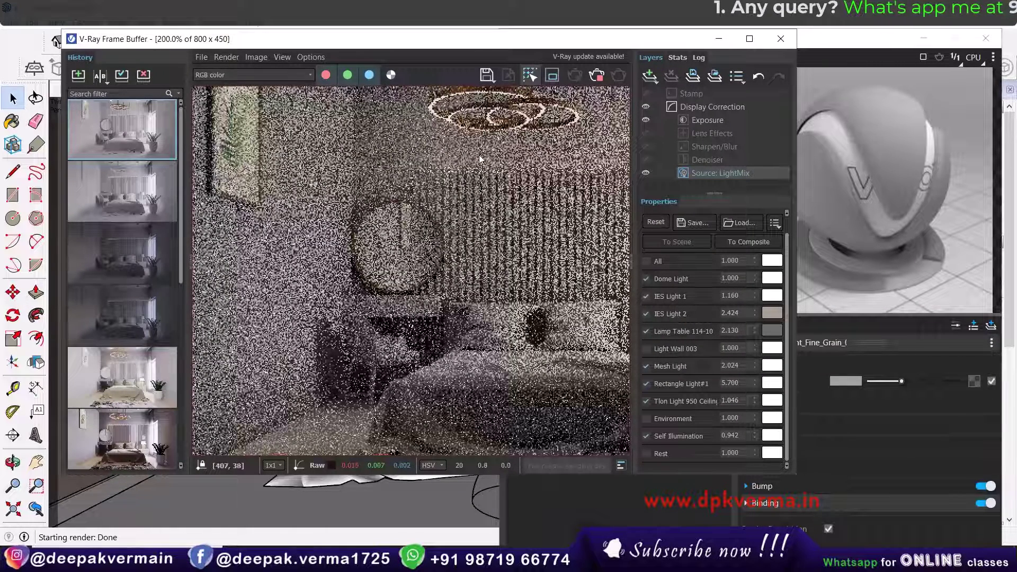
pyautogui.scroll(-2, 349, 225)
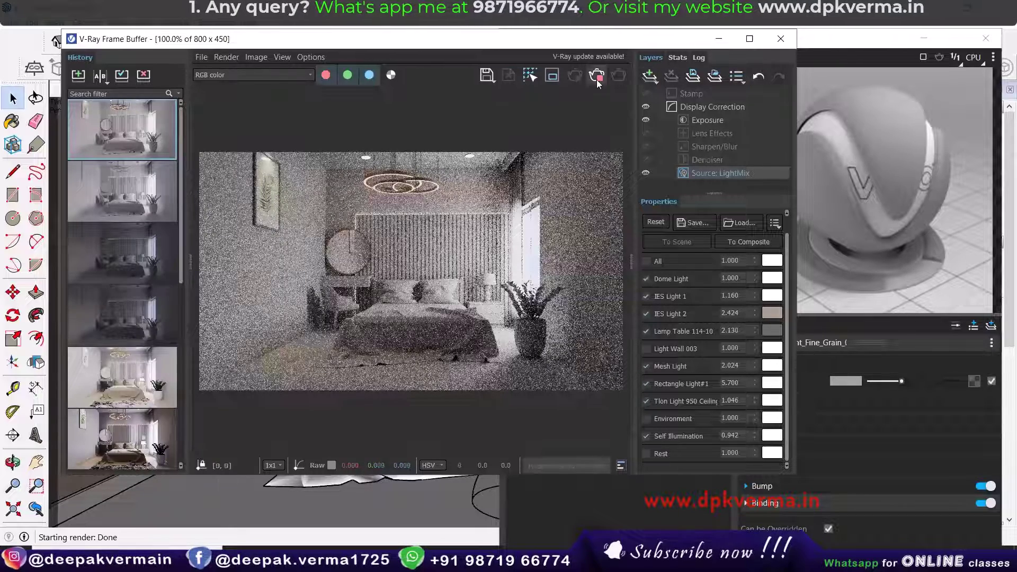
pyautogui.click(780, 39)
# Bring the bedroom floor into view and search the Chaos Cosmos materials for marble
pyautogui.moveTo(802, 49); pyautogui.dragTo(845, 63)
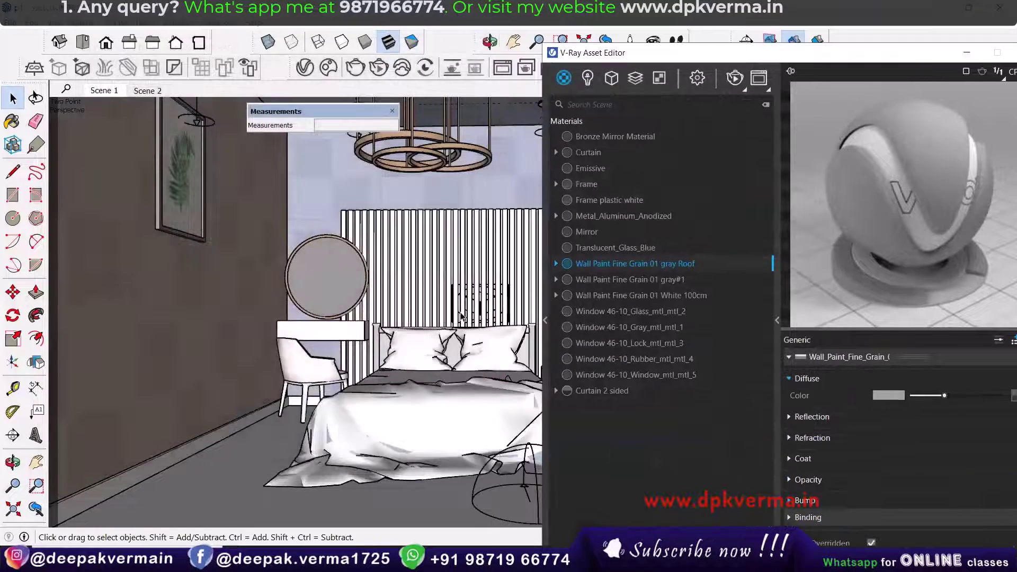
pyautogui.moveTo(403, 254)
pyautogui.mouseDown(button='middle')
pyautogui.moveTo(363, 253)
pyautogui.moveTo(359, 301)
pyautogui.mouseUp(button='middle')
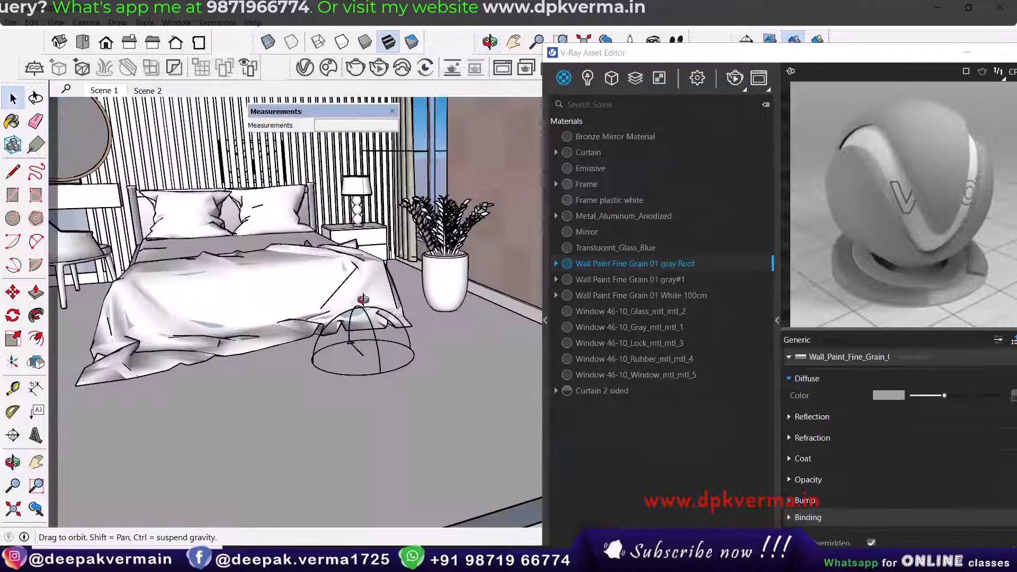
pyautogui.scroll(-2, 434, 370)
pyautogui.keyDown('shift'); pyautogui.moveTo(434, 370); pyautogui.dragTo(484, 319, button='middle'); pyautogui.keyUp('shift')
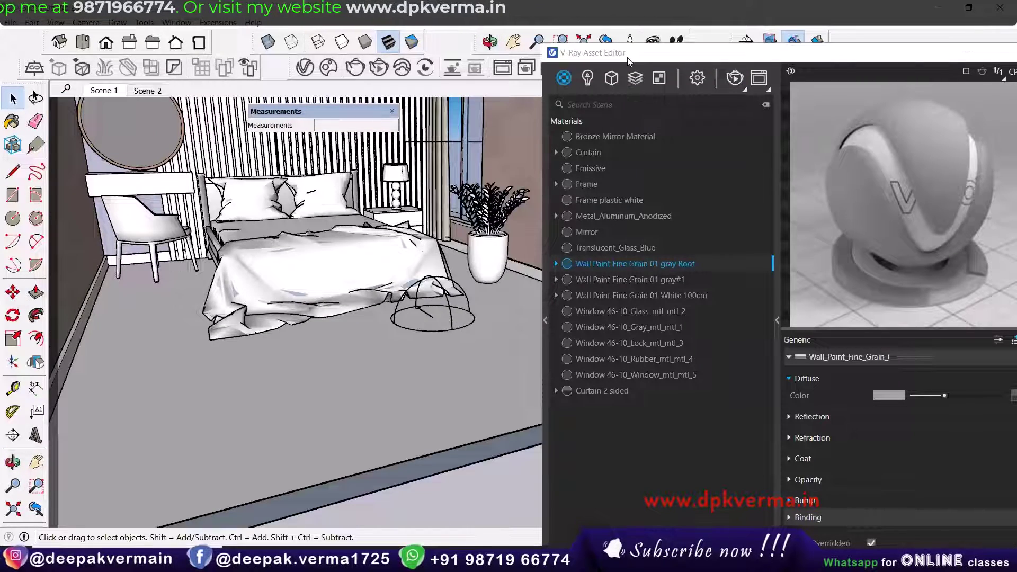
pyautogui.moveTo(641, 53); pyautogui.dragTo(659, 51)
pyautogui.hotkey('alt', 'Tab')
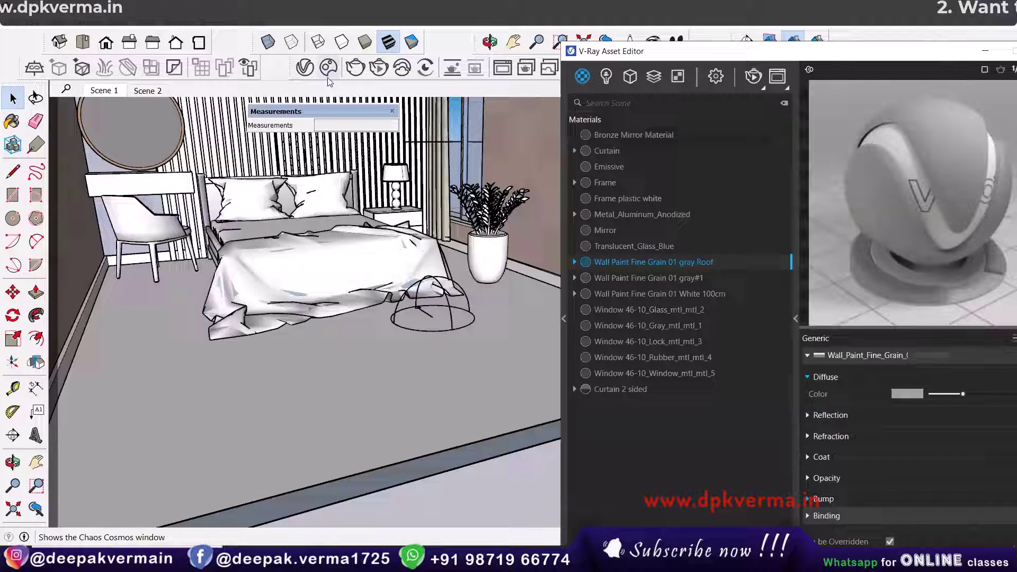
pyautogui.click(329, 81)
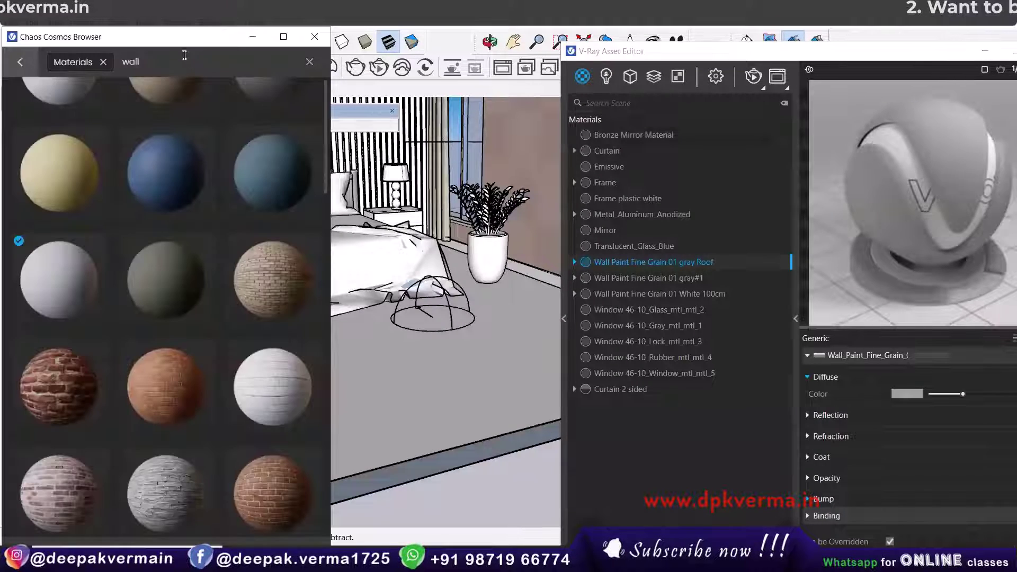
pyautogui.click(248, 59)
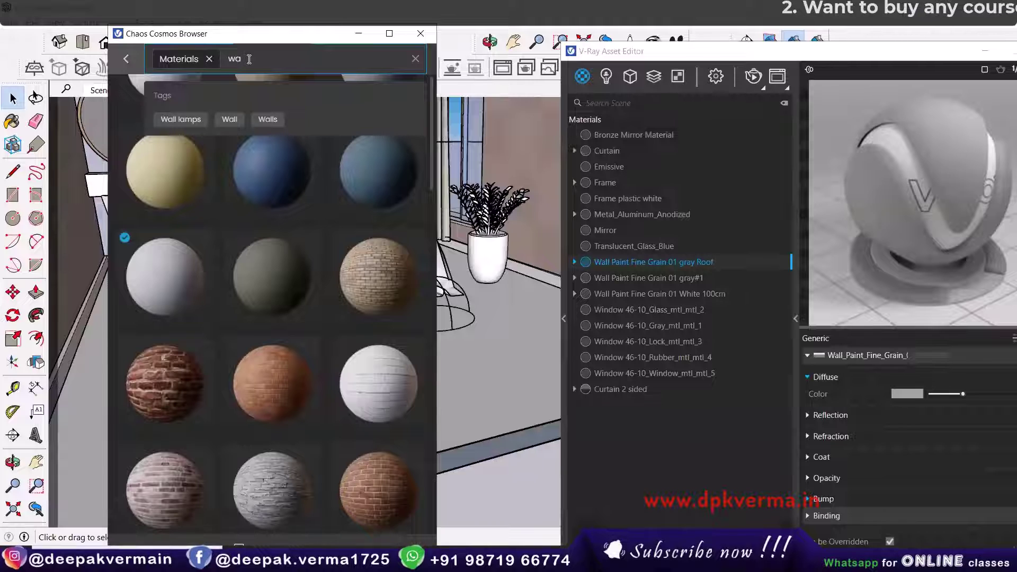
pyautogui.press('BackSpace')
pyautogui.press('BackSpace')
pyautogui.press('BackSpace')
pyautogui.press('BackSpace')
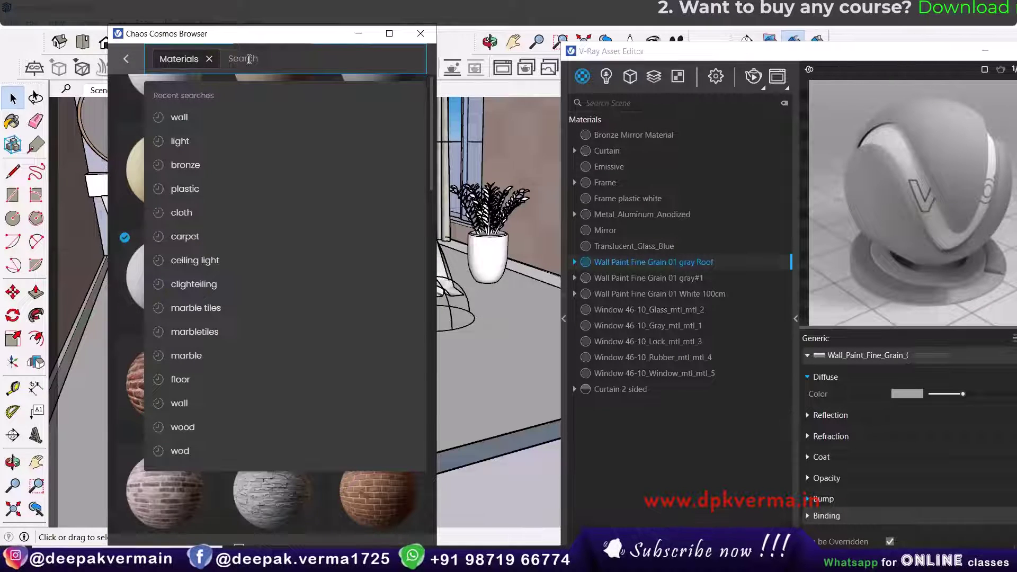
pyautogui.click(242, 356)
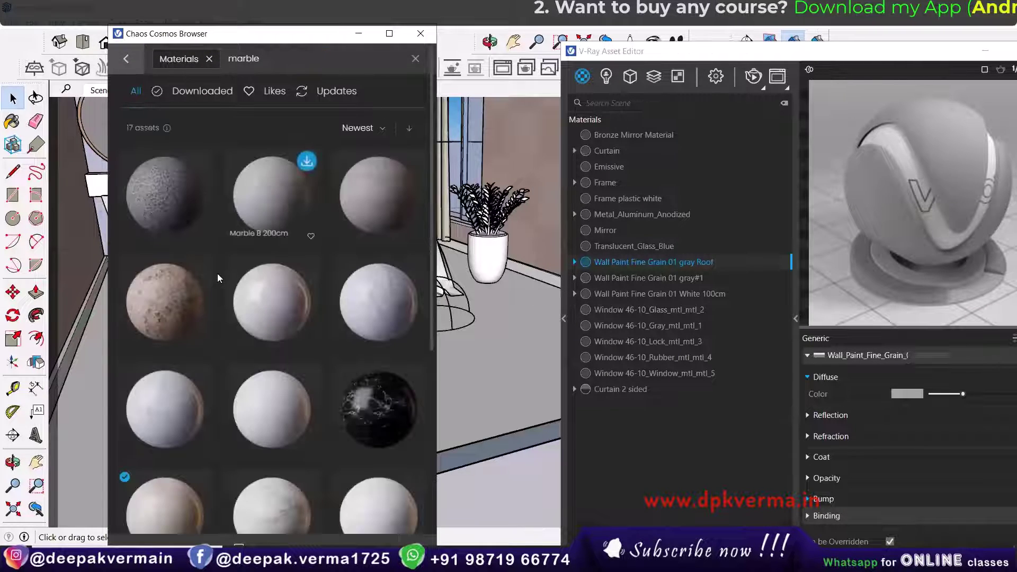
# Import the Marble Beige 23-86 150cm material from Chaos Cosmos and apply it to the bedroom floor
pyautogui.scroll(-4, 288, 231)
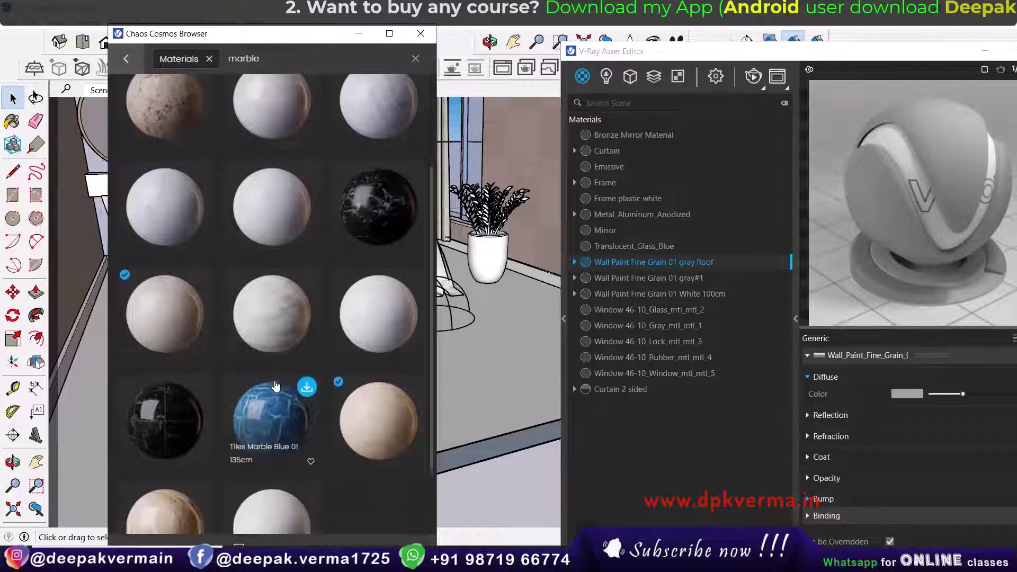
pyautogui.scroll(-3, 213, 423)
pyautogui.scroll(2, 214, 397)
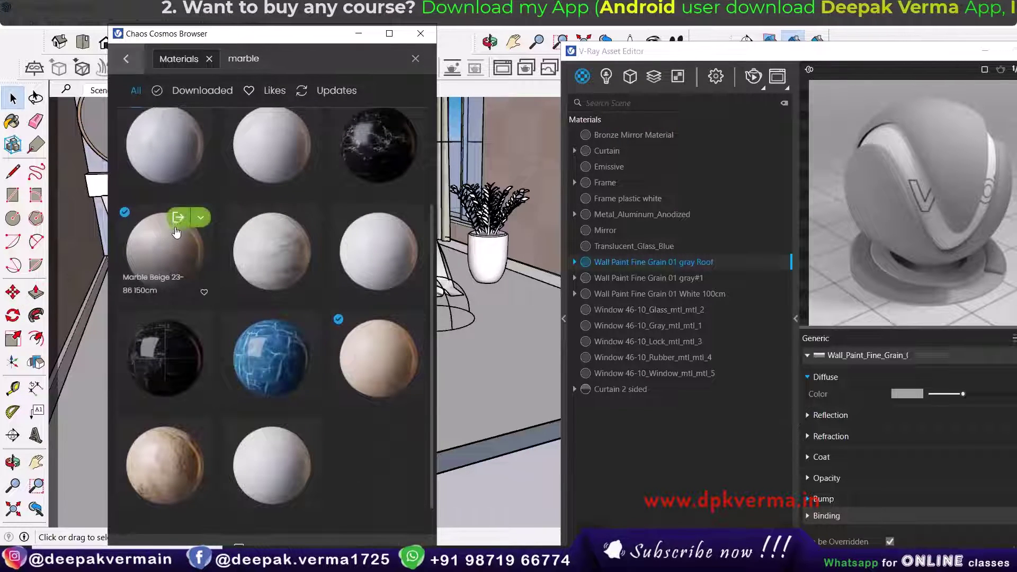
pyautogui.click(179, 218)
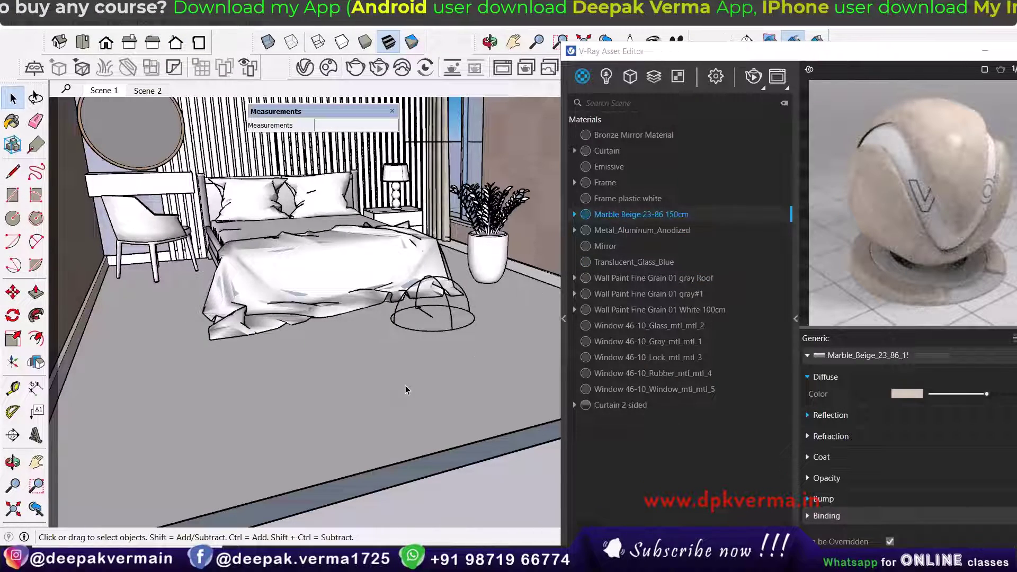
pyautogui.rightClick(618, 215)
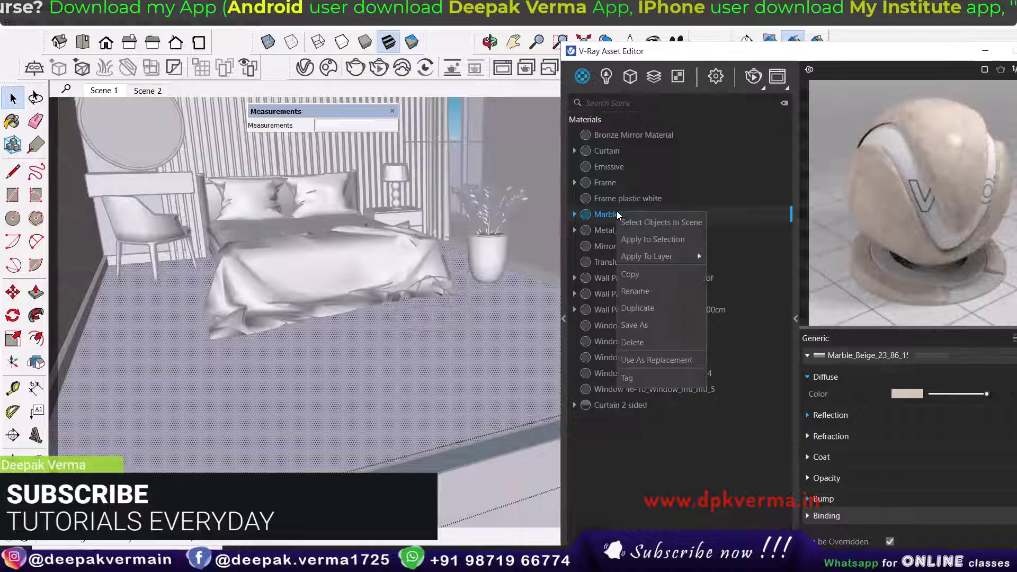
pyautogui.click(645, 240)
# Apply Marble Beige 23-86 150cm to the skirting face along the wall with the picture frame
pyautogui.moveTo(347, 393)
pyautogui.mouseDown(button='middle')
pyautogui.moveTo(407, 390)
pyautogui.moveTo(243, 384)
pyautogui.moveTo(304, 388)
pyautogui.moveTo(233, 363)
pyautogui.moveTo(264, 348)
pyautogui.moveTo(182, 298)
pyautogui.moveTo(280, 357)
pyautogui.moveTo(234, 345)
pyautogui.moveTo(216, 313)
pyautogui.mouseUp(button='middle')
pyautogui.scroll(1, 182, 298)
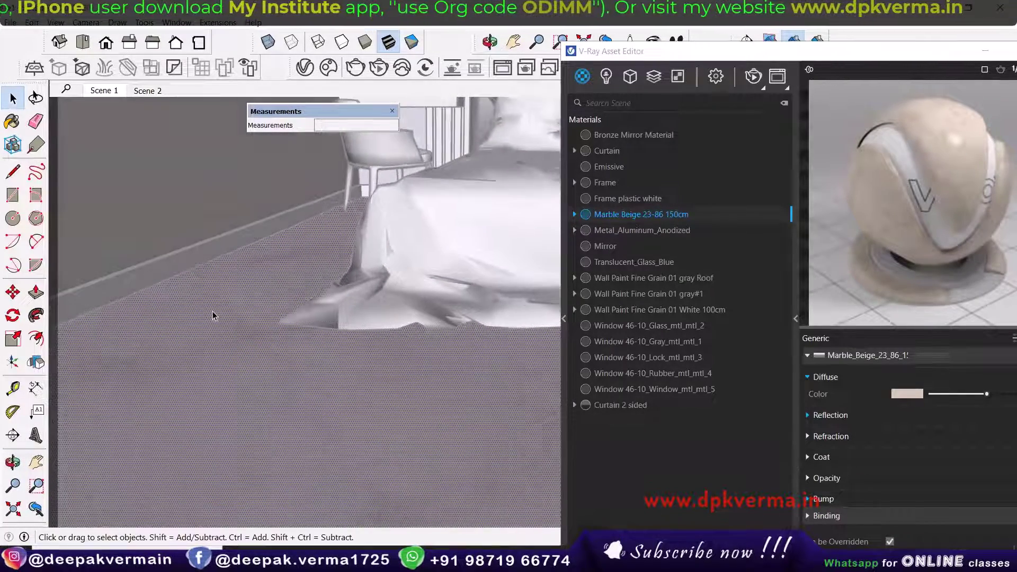
pyautogui.scroll(2, 212, 304)
pyautogui.click(193, 273)
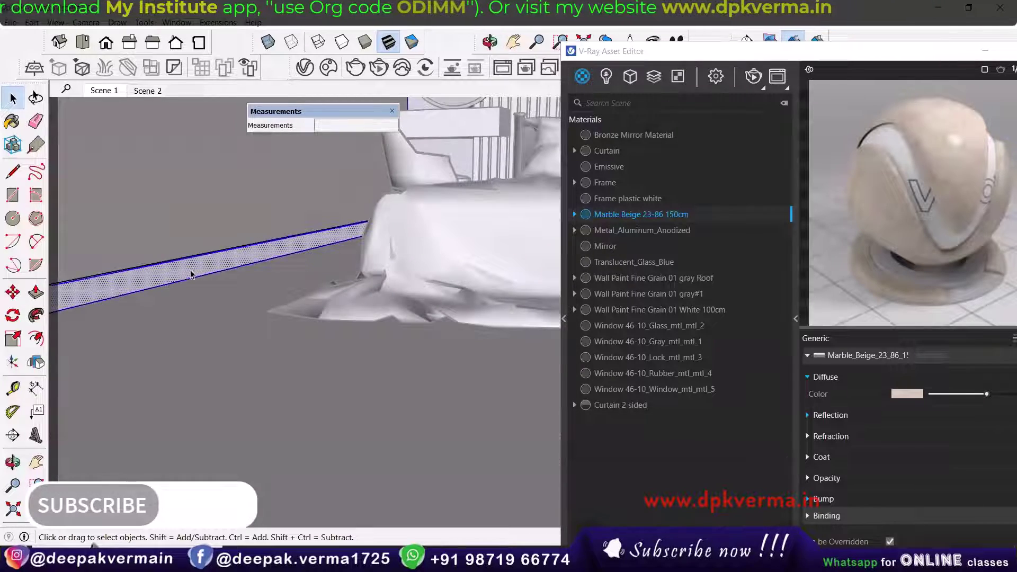
pyautogui.rightClick(613, 214)
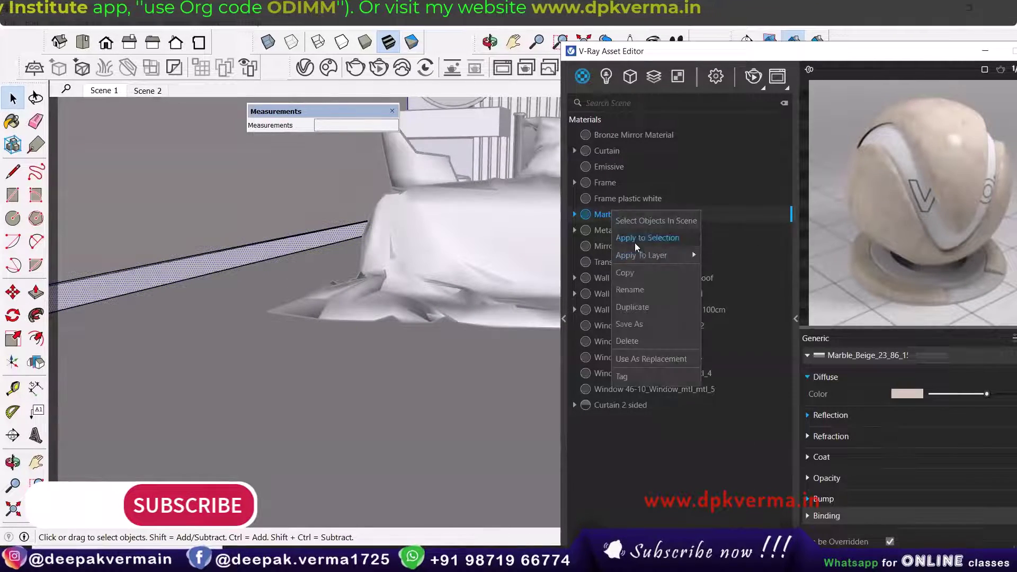
pyautogui.click(635, 241)
# Apply Marble Beige 23-86 150cm to the skirting face behind the chair, on the bed wall
pyautogui.moveTo(281, 291); pyautogui.dragTo(315, 256, button='middle')
pyautogui.scroll(3, 317, 260)
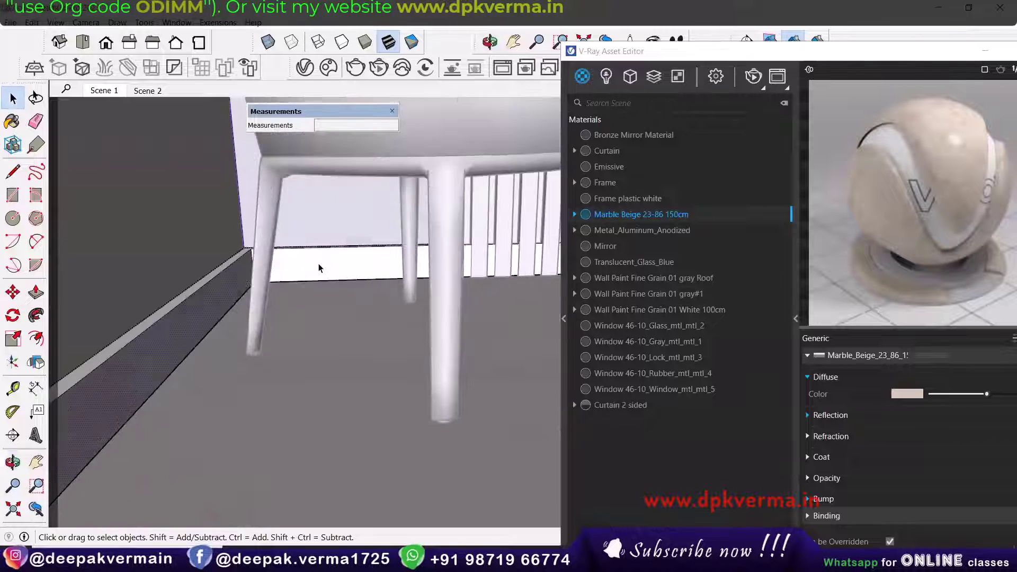
pyautogui.rightClick(632, 214)
pyautogui.click(644, 227)
pyautogui.moveTo(416, 329); pyautogui.dragTo(445, 332, button='middle')
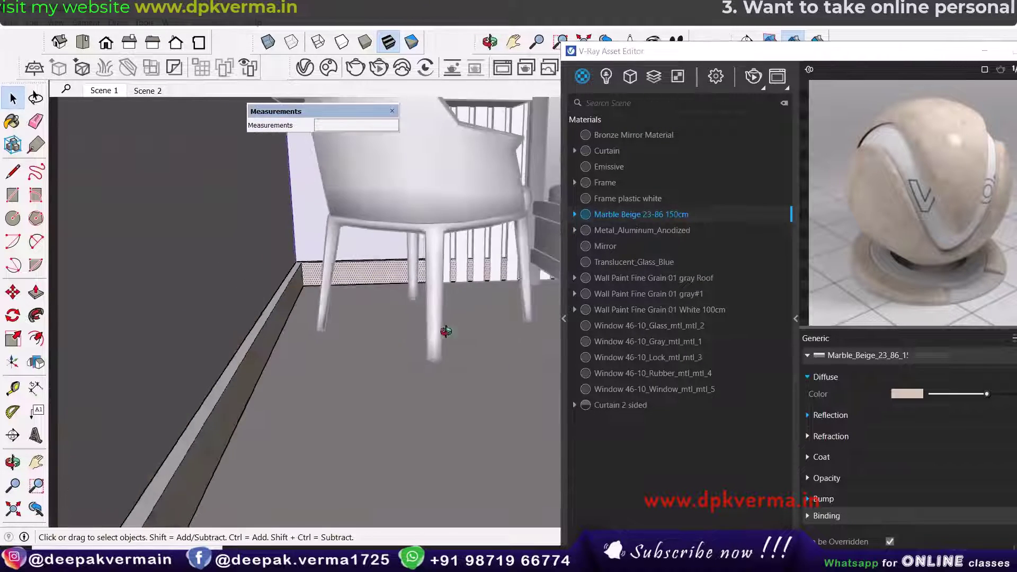
# Apply Marble Beige 23-86 150cm to the skirting face along the window-side wall beside the potted plant
pyautogui.scroll(5, 295, 353)
pyautogui.keyDown('shift'); pyautogui.moveTo(294, 354); pyautogui.dragTo(11, 199, button='middle'); pyautogui.keyUp('shift')
pyautogui.scroll(-5, 372, 381)
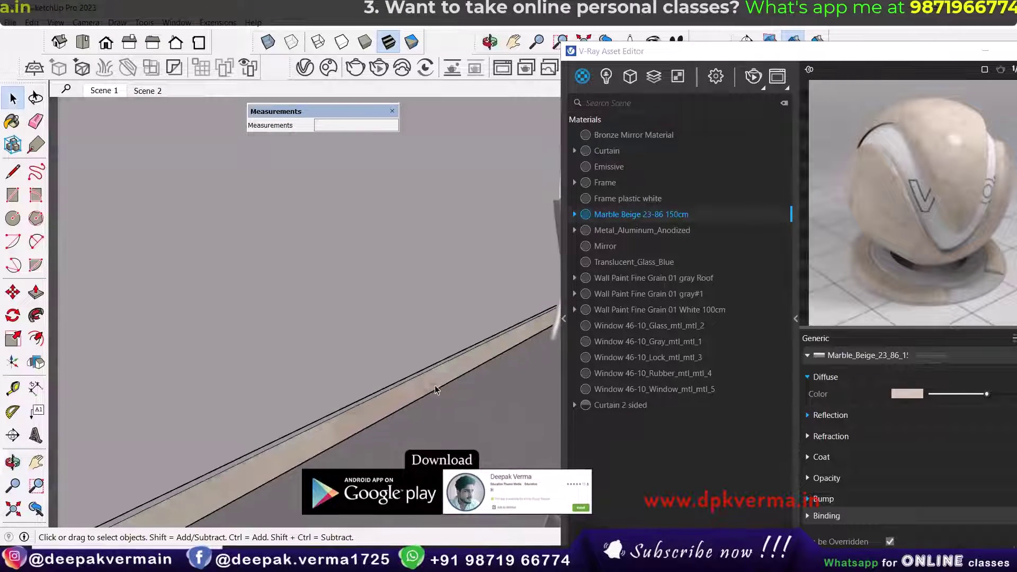
pyautogui.moveTo(435, 389); pyautogui.dragTo(204, 300, button='middle')
pyautogui.scroll(-5, 386, 318)
pyautogui.moveTo(386, 317); pyautogui.dragTo(491, 339, button='middle')
pyautogui.scroll(3, 491, 337)
pyautogui.click(488, 332)
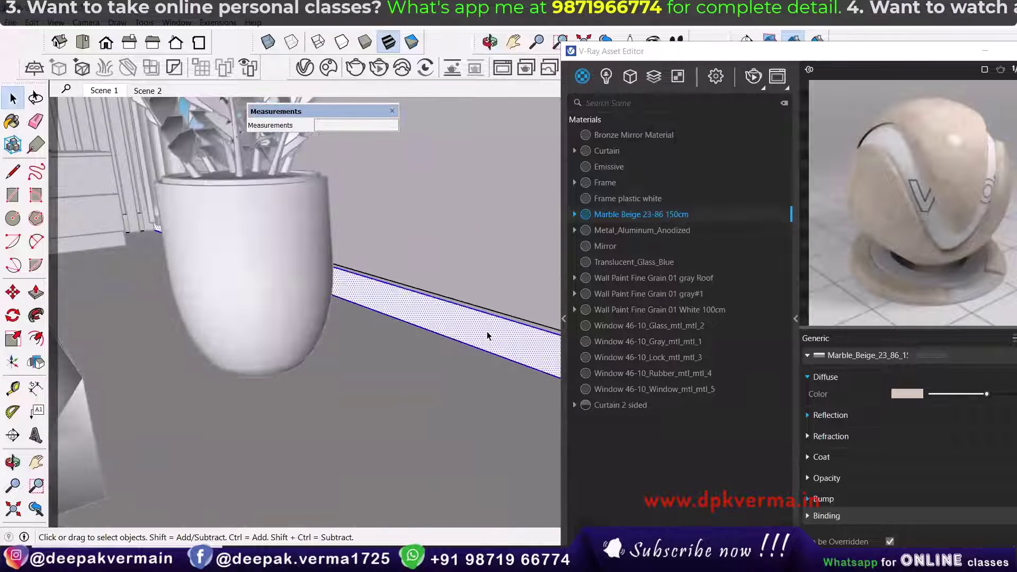
pyautogui.rightClick(623, 217)
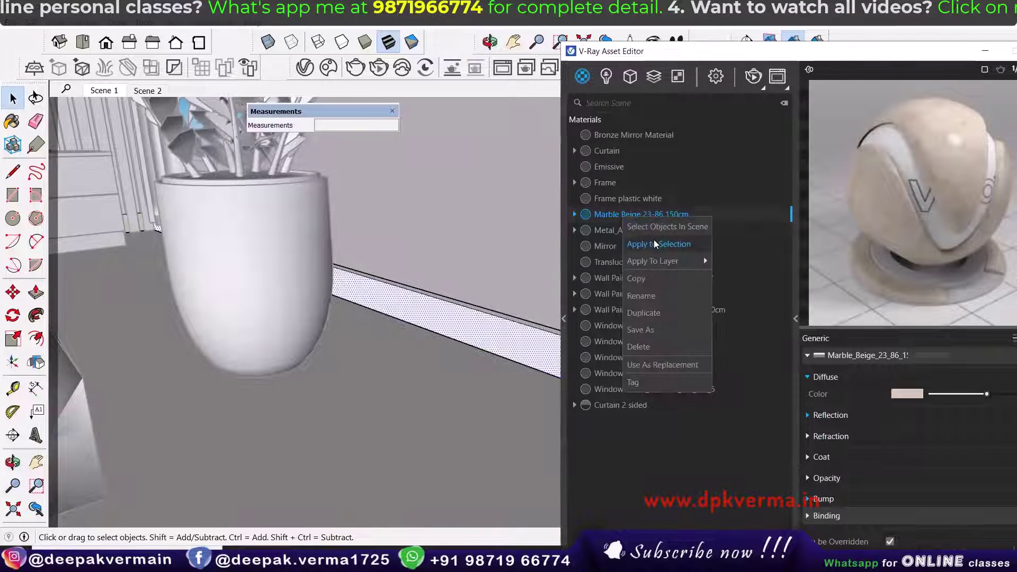
pyautogui.click(653, 239)
# Apply Wall Paint Fine Grain 01 White 100cm to the vertical slat panel behind the bed
pyautogui.scroll(-5, 307, 336)
pyautogui.scroll(-10, 358, 371)
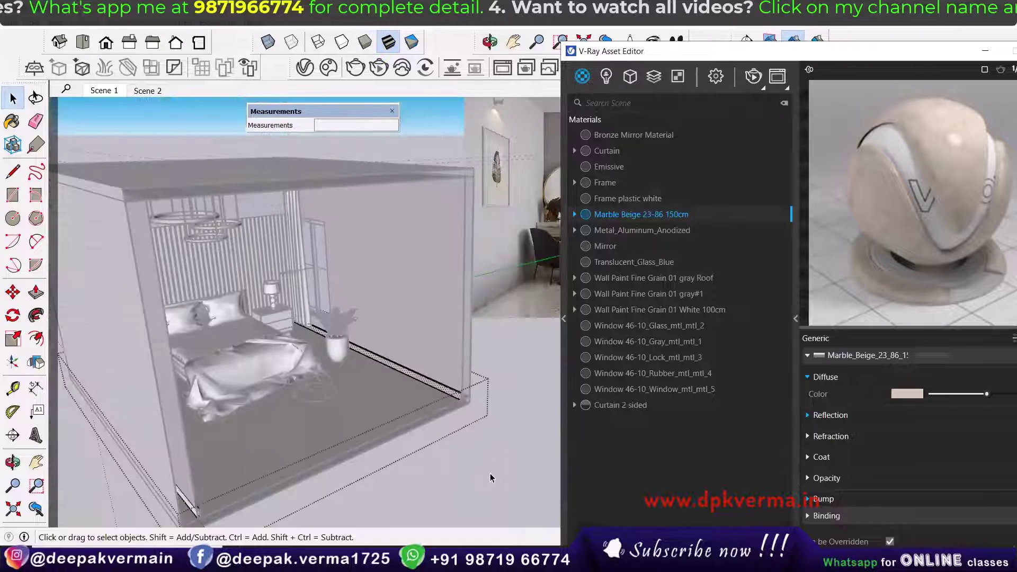
pyautogui.scroll(2, 355, 424)
pyautogui.scroll(-1, 318, 414)
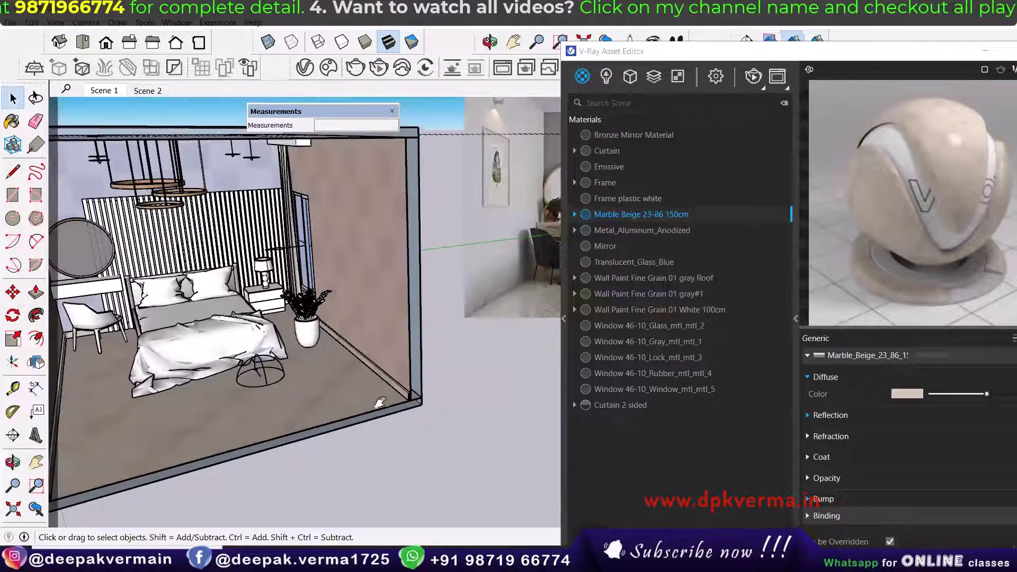
pyautogui.scroll(1, 380, 402)
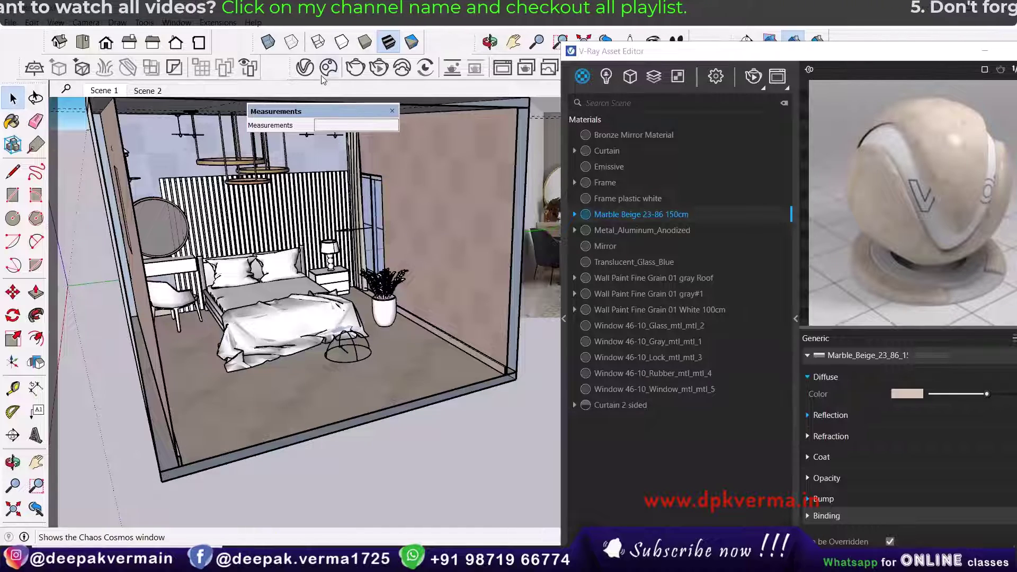
pyautogui.scroll(2, 300, 260)
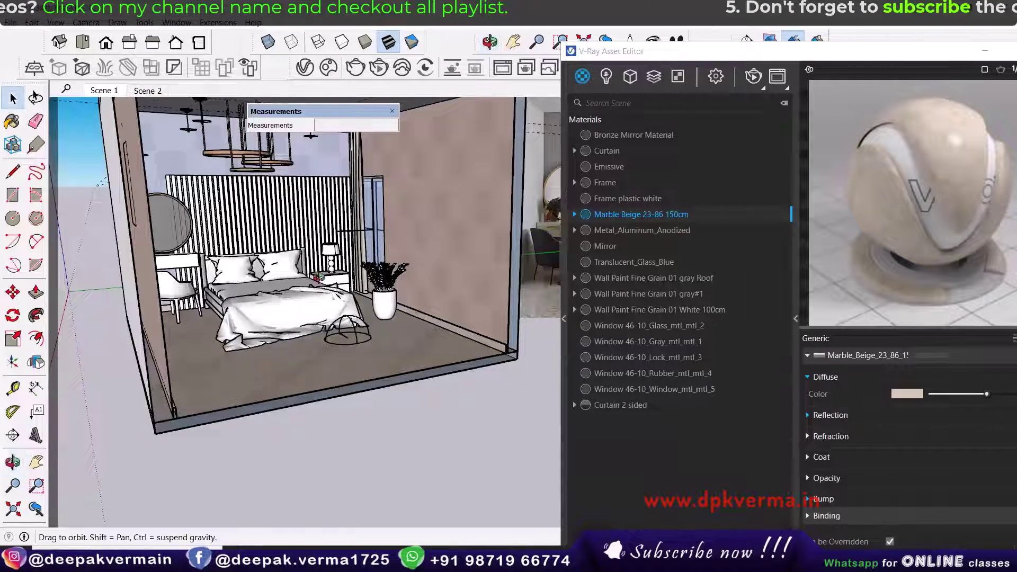
pyautogui.scroll(2, 318, 278)
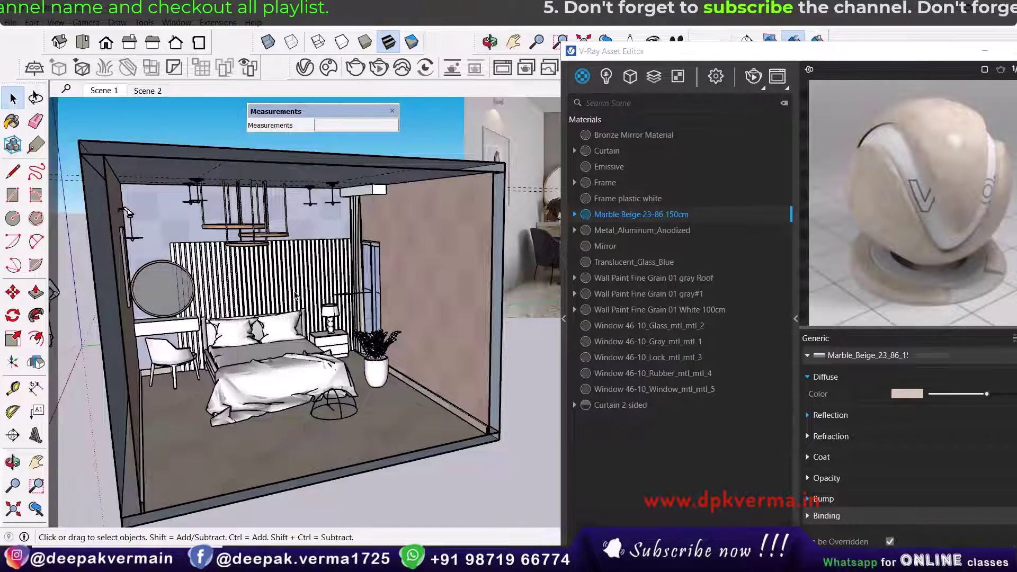
pyautogui.scroll(3, 201, 287)
pyautogui.scroll(2, 188, 249)
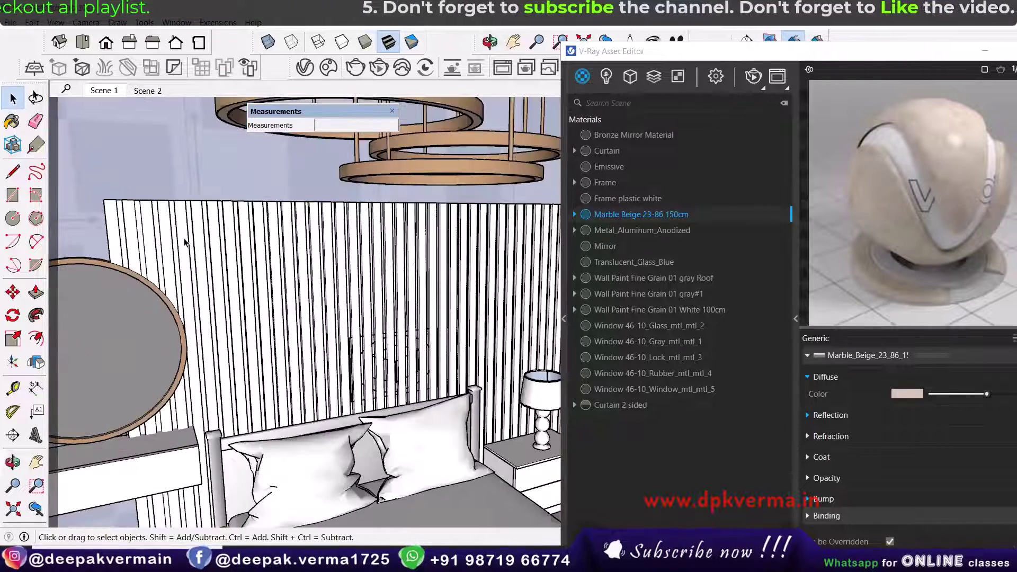
pyautogui.scroll(1, 188, 249)
pyautogui.click(243, 277)
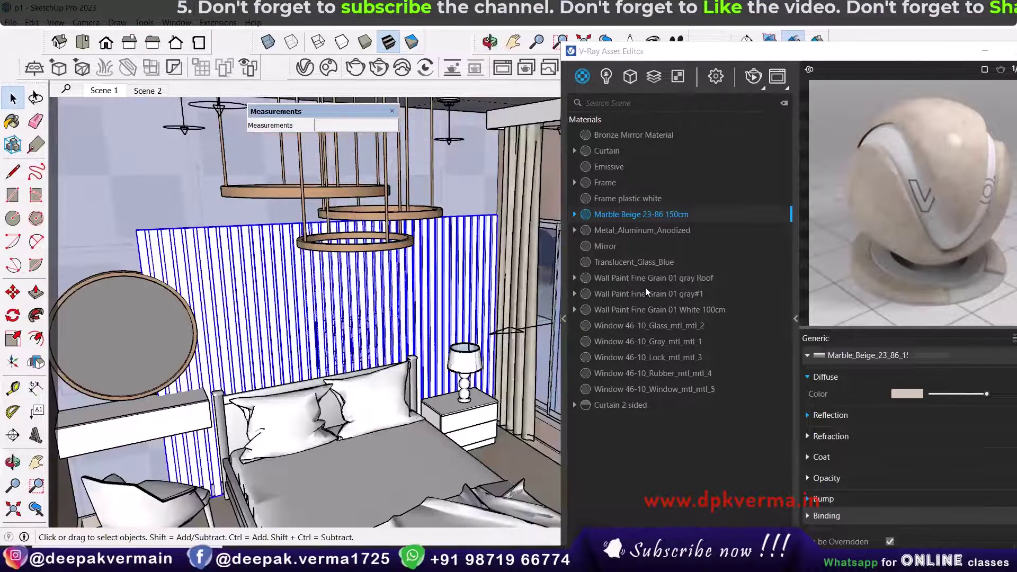
pyautogui.click(655, 309)
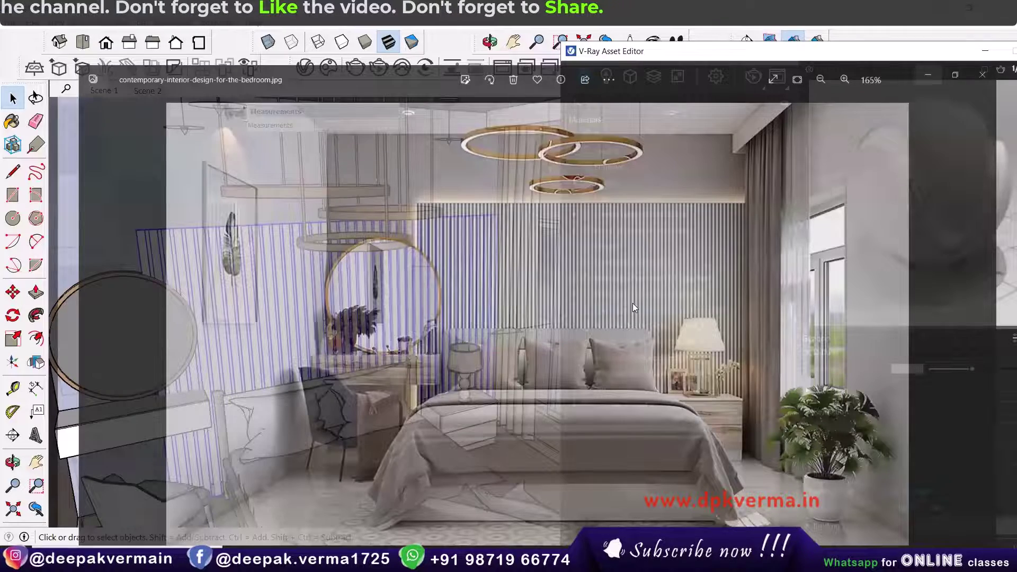
pyautogui.rightClick(636, 311)
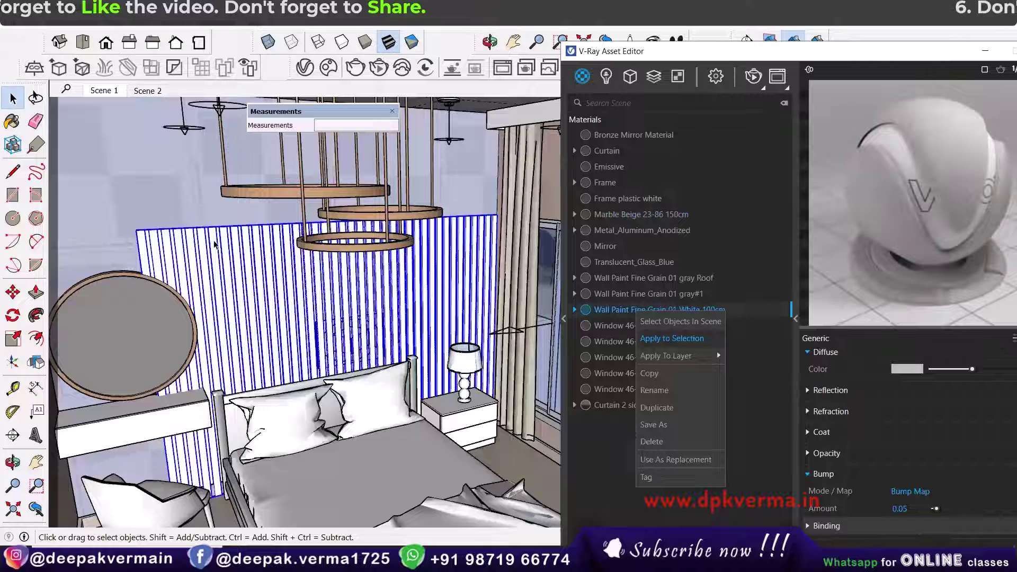
pyautogui.scroll(3, 215, 243)
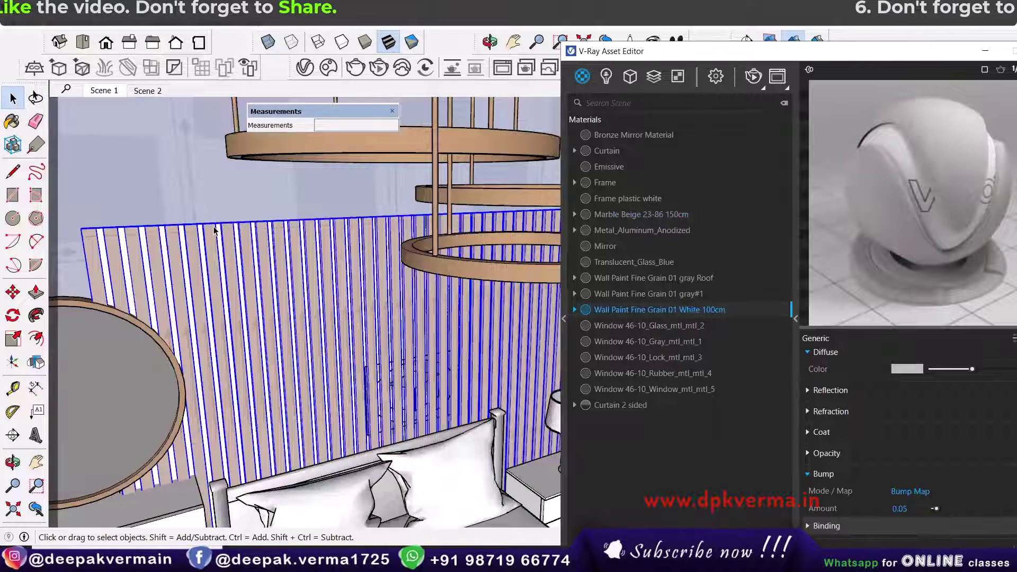
# Apply Wall Paint Fine Grain 01 gray#1 to the selected backing between the vertical slats behind the bed
pyautogui.scroll(5, 228, 250)
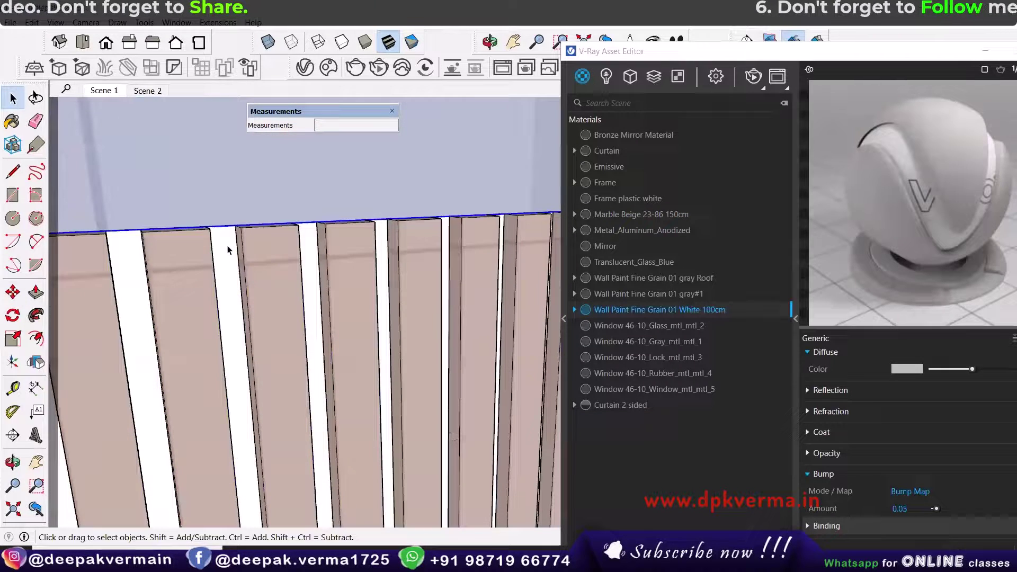
pyautogui.click(662, 295)
pyautogui.rightClick(660, 295)
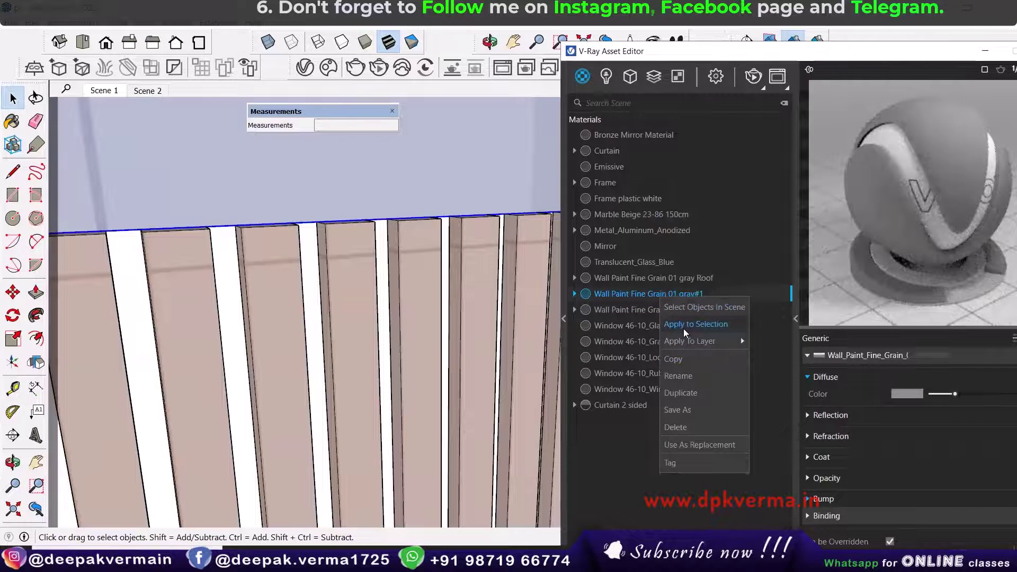
pyautogui.click(683, 324)
pyautogui.scroll(-8, 477, 310)
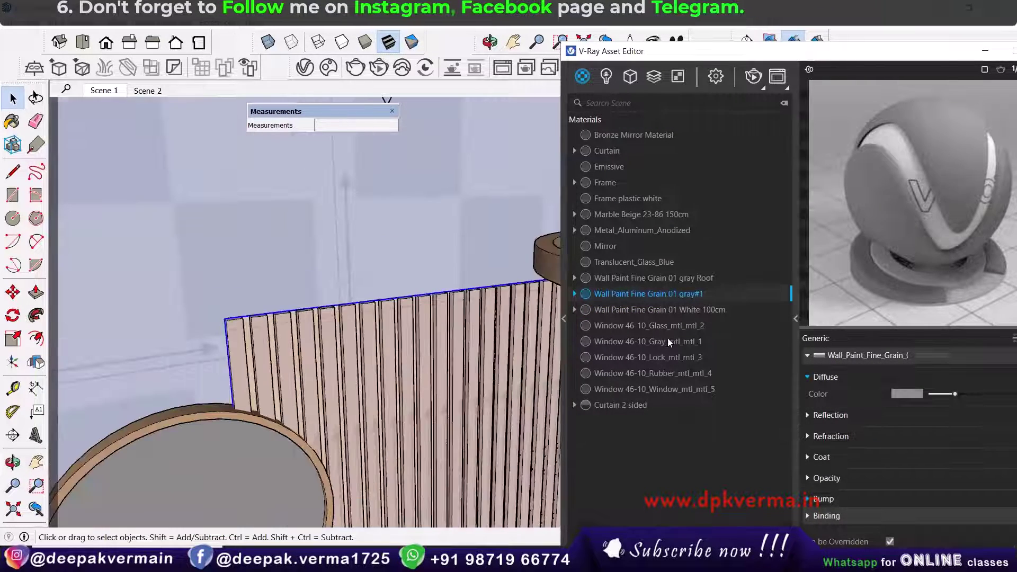
pyautogui.scroll(5, 413, 373)
pyautogui.moveTo(395, 382)
pyautogui.mouseDown(button='middle')
pyautogui.moveTo(307, 374)
pyautogui.moveTo(190, 336)
pyautogui.moveTo(332, 361)
pyautogui.moveTo(118, 404)
pyautogui.mouseUp(button='middle')
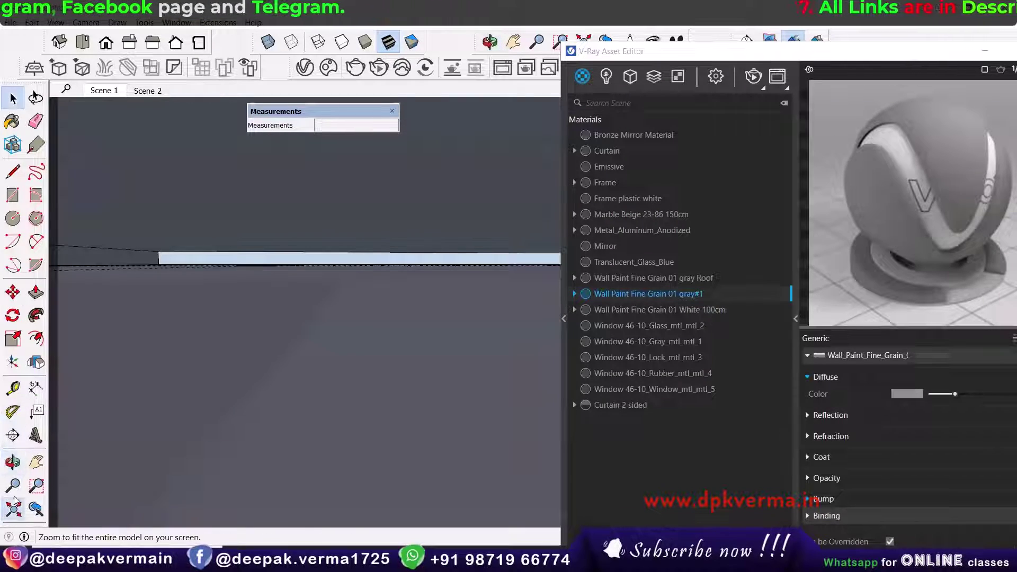
# Create a new generic V-Ray material named Wooden cabinet
pyautogui.click(13, 508)
pyautogui.moveTo(394, 347); pyautogui.dragTo(334, 342, button='middle')
pyautogui.scroll(3, 329, 276)
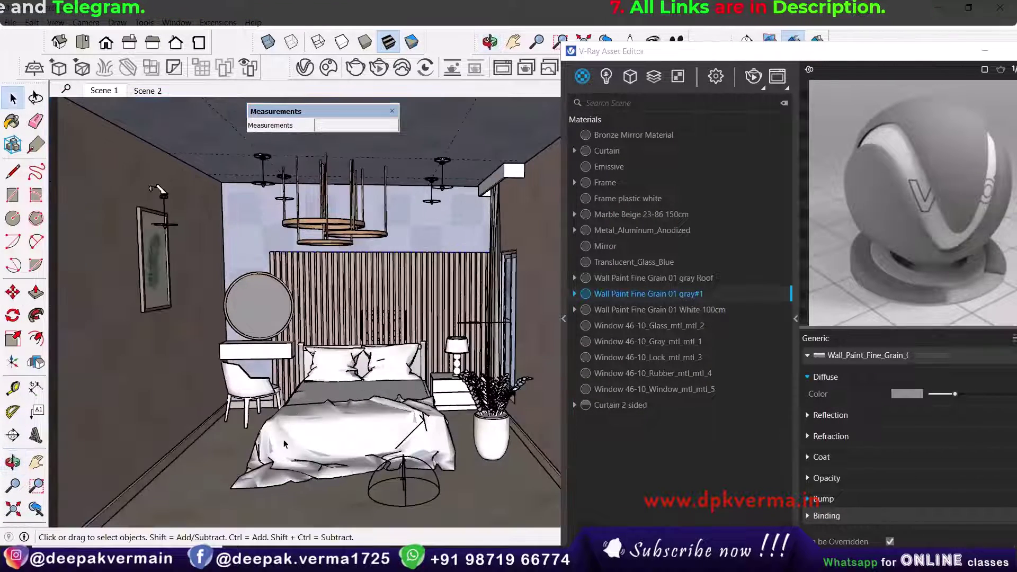
pyautogui.scroll(4, 247, 352)
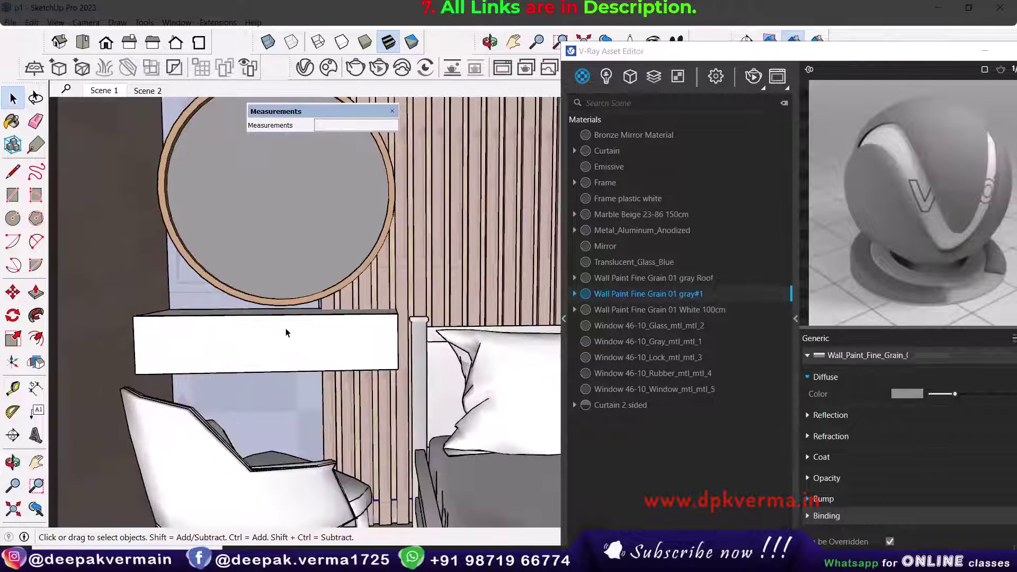
pyautogui.keyDown('shift'); pyautogui.moveTo(310, 341); pyautogui.dragTo(242, 334, button='middle'); pyautogui.keyUp('shift')
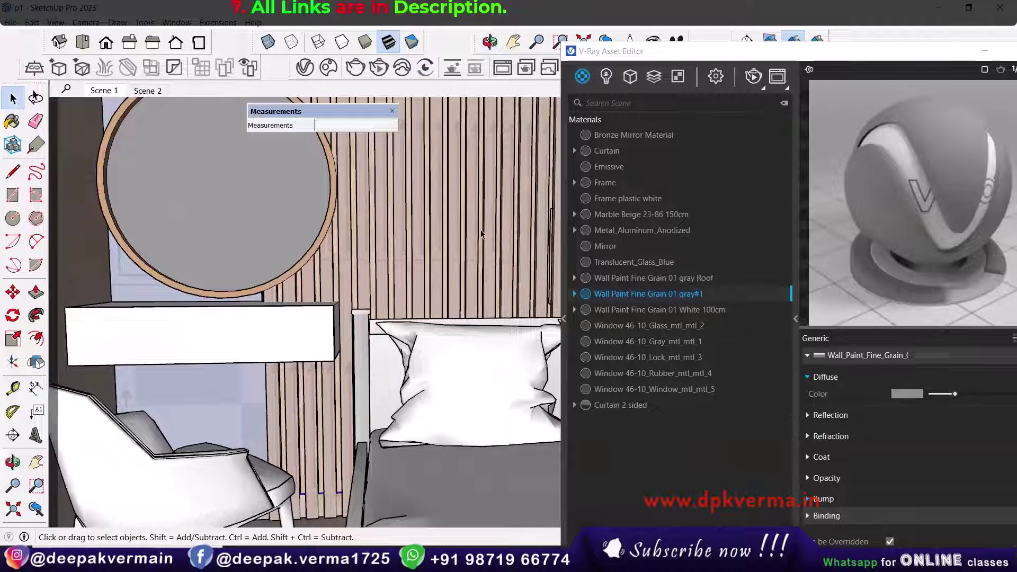
pyautogui.moveTo(650, 59); pyautogui.dragTo(630, 29)
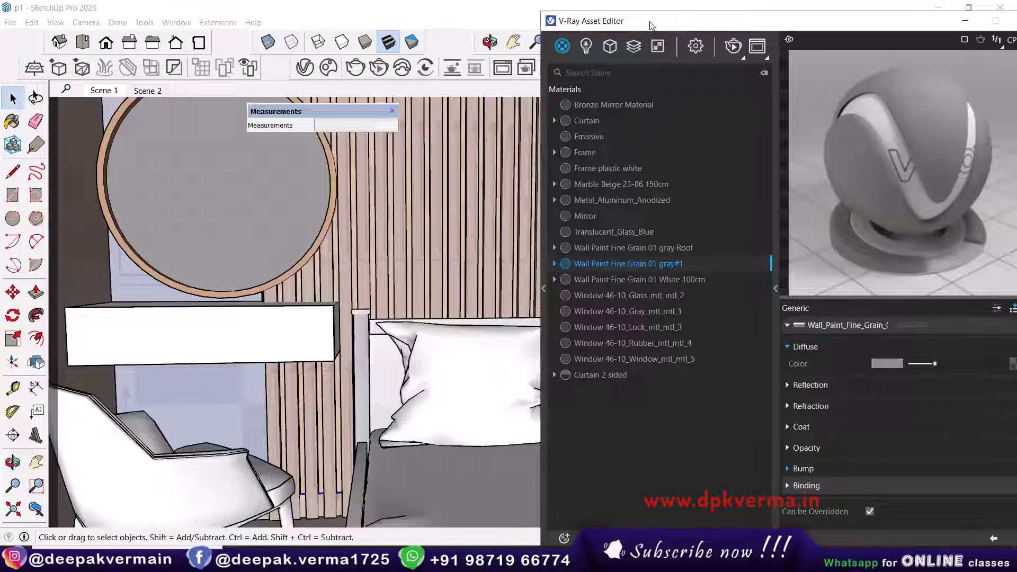
pyautogui.moveTo(650, 25); pyautogui.dragTo(630, 21)
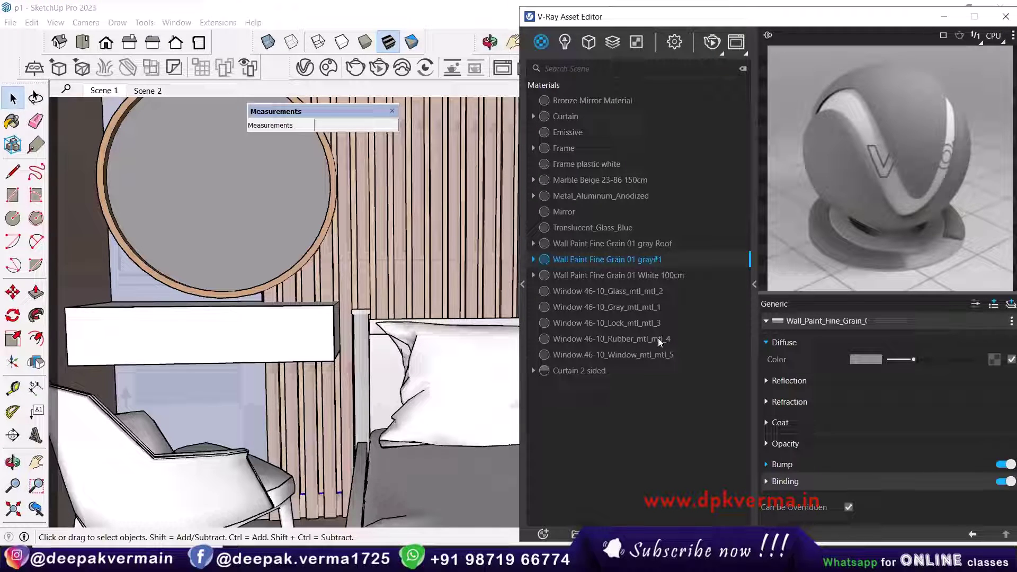
pyautogui.doubleClick(578, 183)
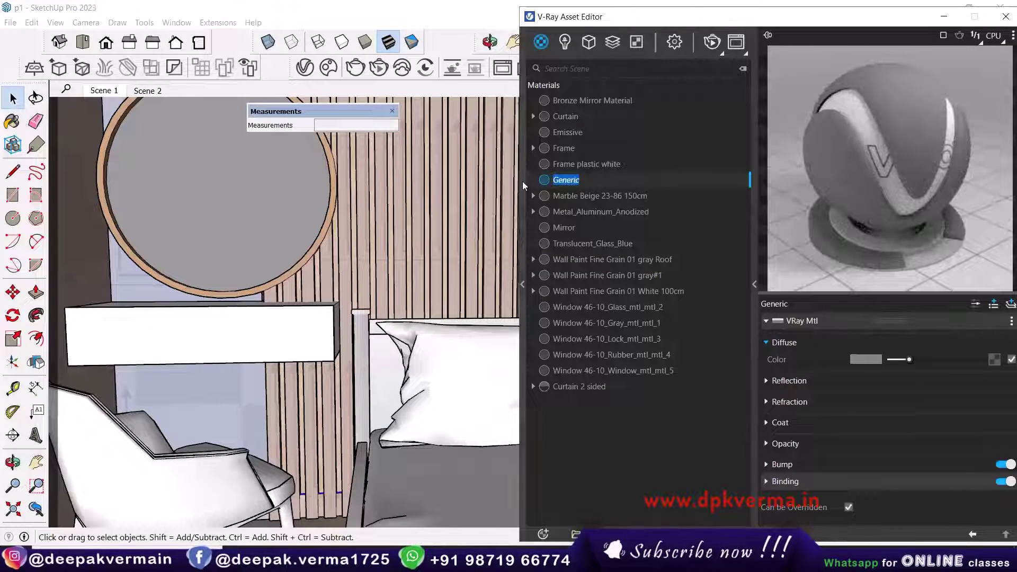
pyautogui.write('Wooden')
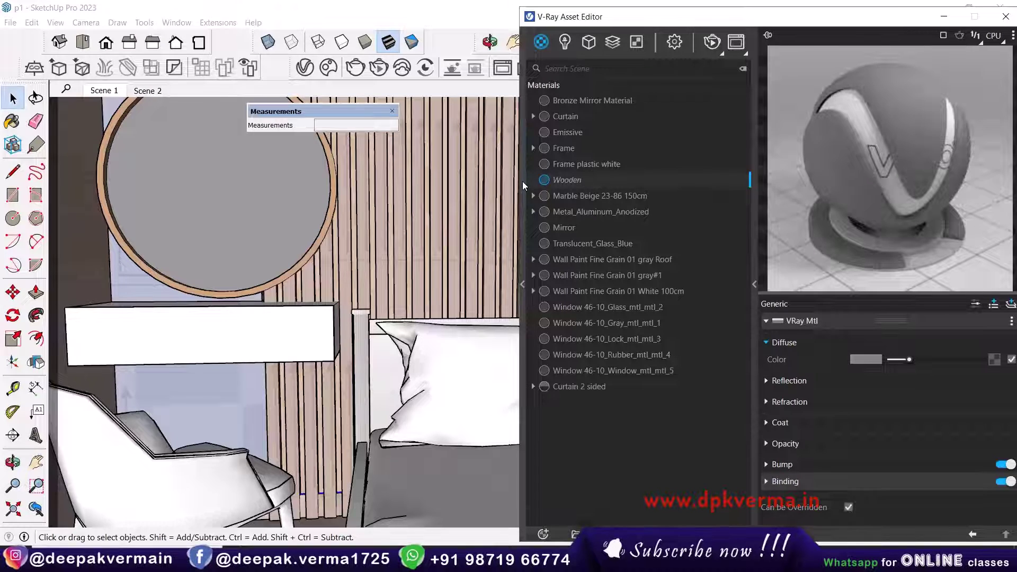
pyautogui.write(' cabin')
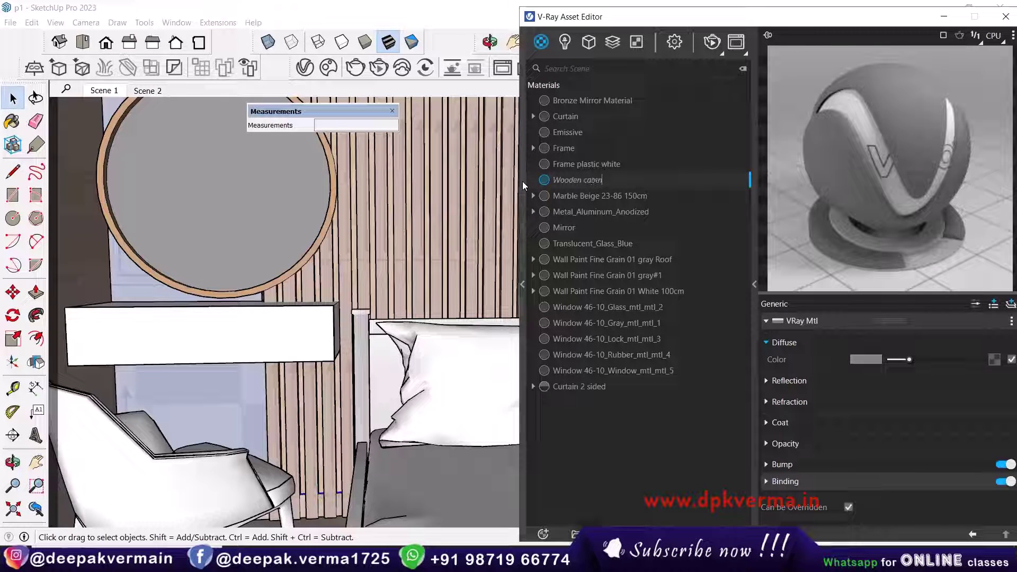
pyautogui.write('et')
pyautogui.press('Return')
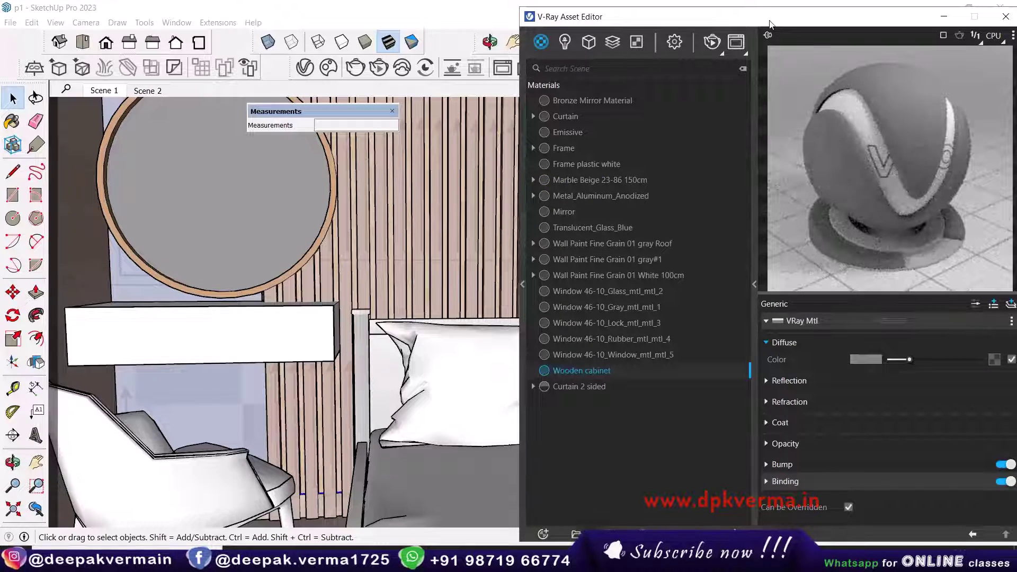
# Load the wood image pexels-fwstudio-129733 as a bitmap in the Wooden cabinet material's diffuse color
pyautogui.moveTo(769, 23); pyautogui.dragTo(667, 22)
pyautogui.click(892, 358)
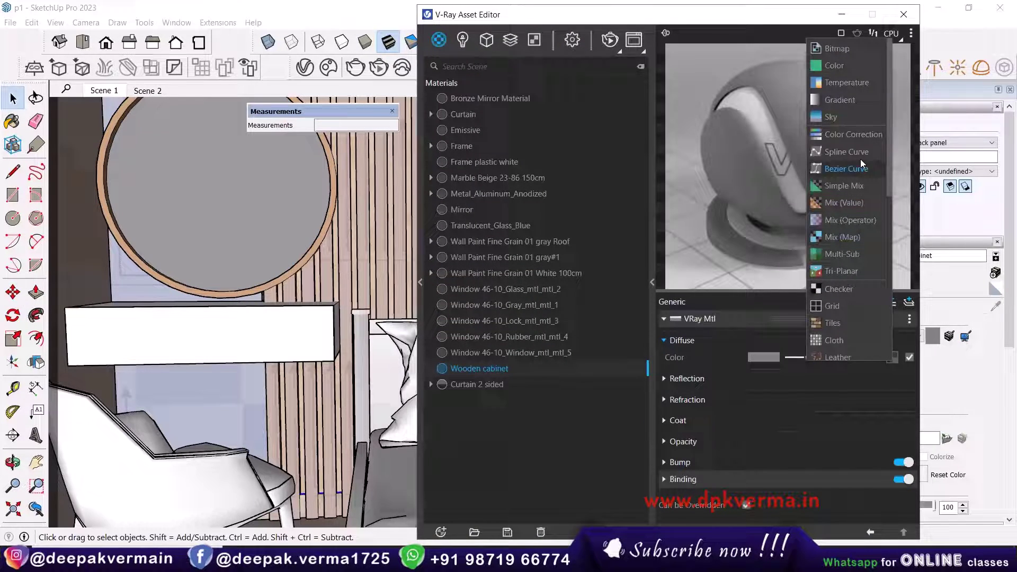
pyautogui.click(841, 51)
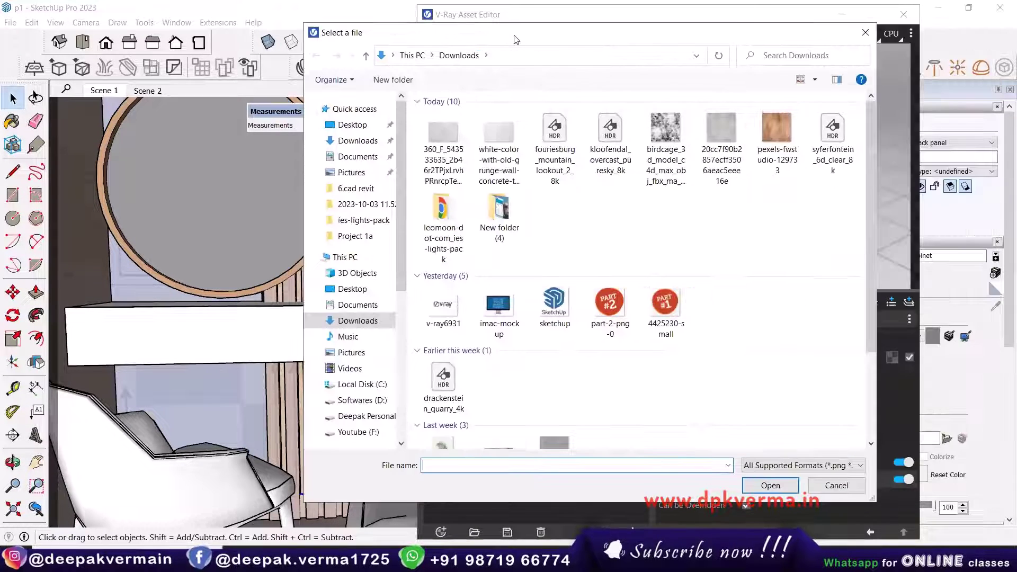
pyautogui.click(765, 140)
pyautogui.rightClick(764, 140)
pyautogui.click(778, 160)
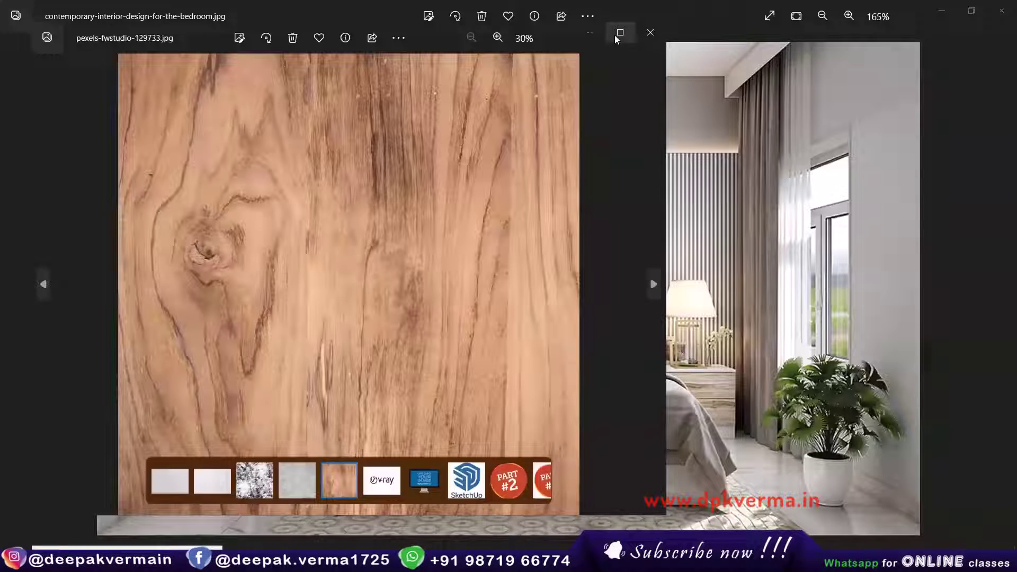
pyautogui.click(618, 32)
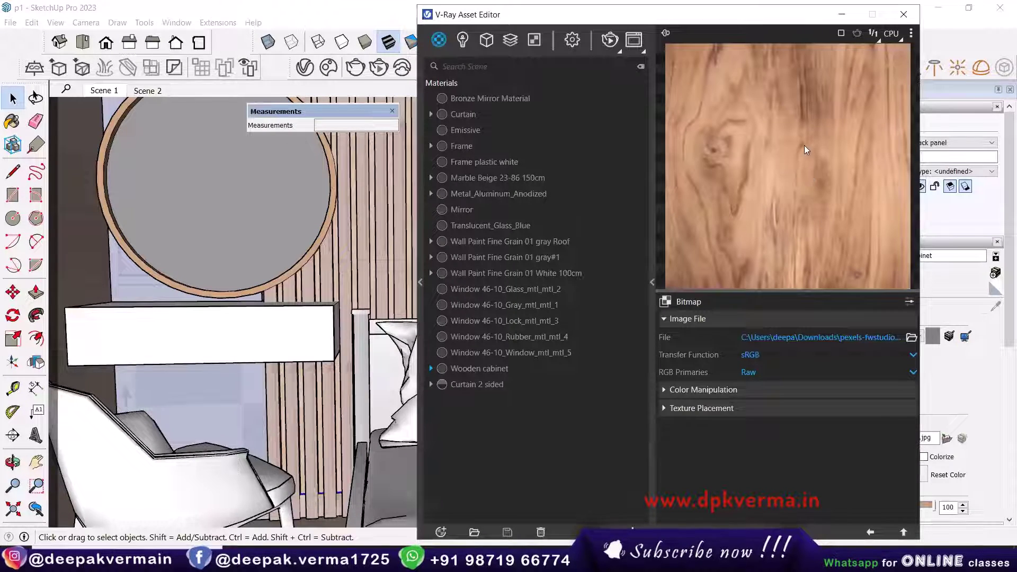
pyautogui.click(468, 371)
# Try applying Wall Paint Fine Grain 01 White 100cm to the whole floating cabinet under the round mirror
pyautogui.click(258, 341)
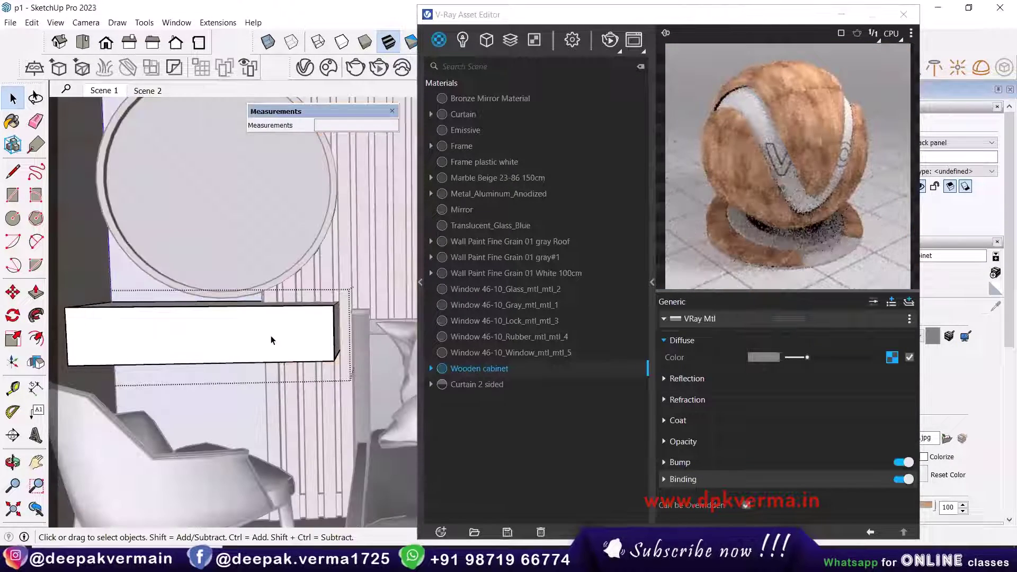
pyautogui.scroll(4, 299, 333)
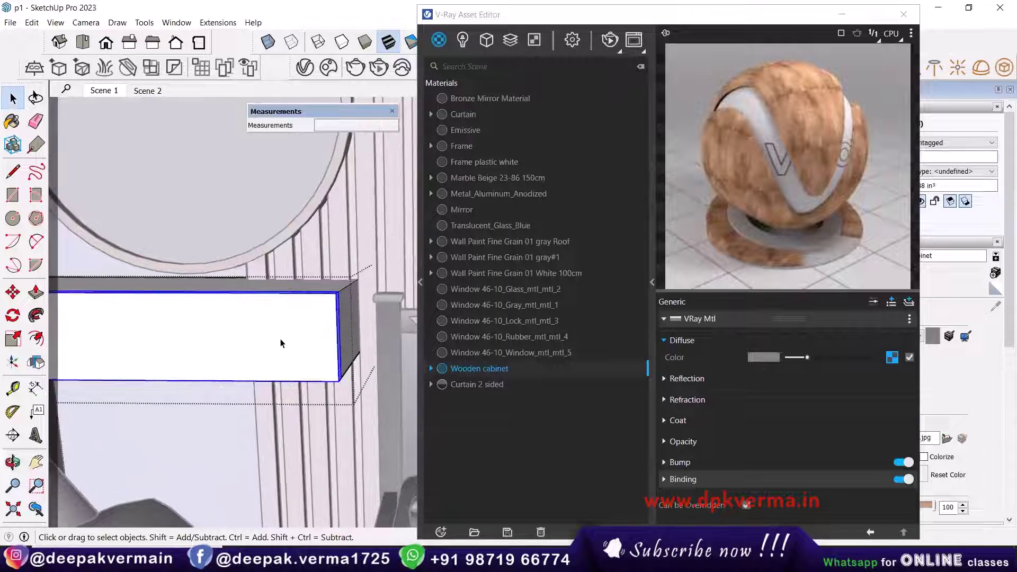
pyautogui.moveTo(246, 341)
pyautogui.mouseDown(button='middle')
pyautogui.moveTo(302, 318)
pyautogui.moveTo(293, 315)
pyautogui.mouseUp(button='middle')
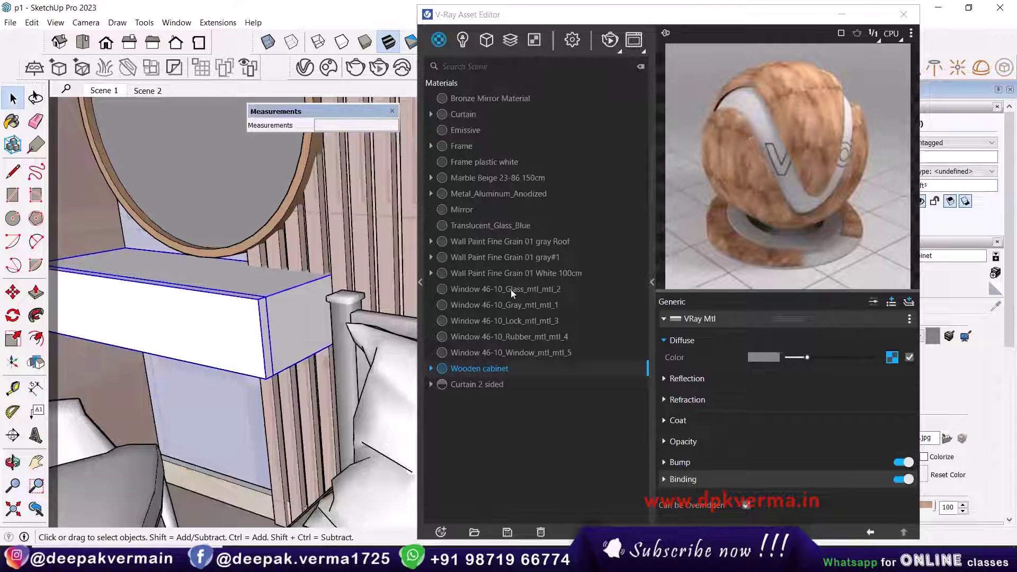
pyautogui.rightClick(527, 274)
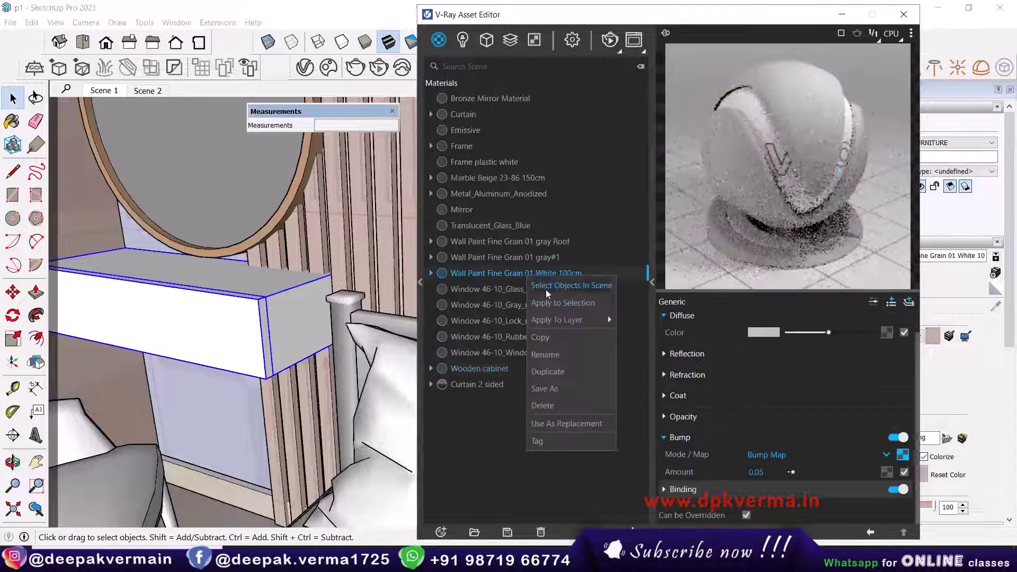
pyautogui.click(552, 300)
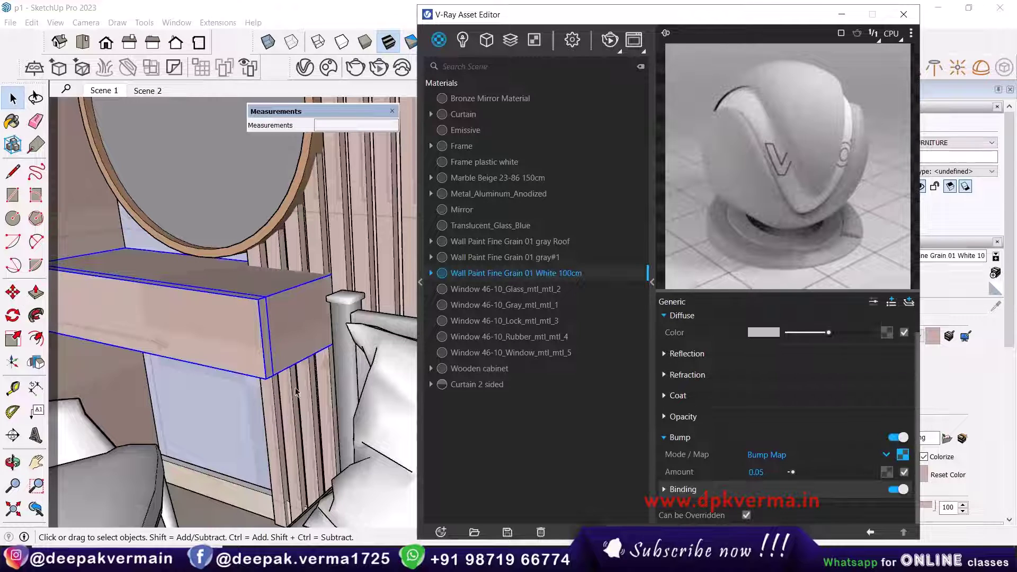
pyautogui.click(289, 417)
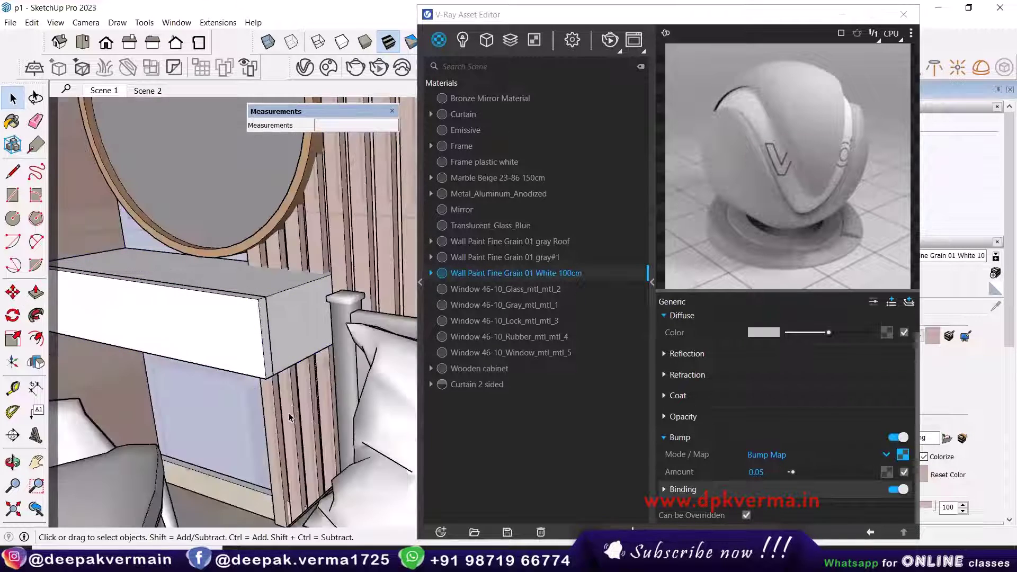
# Apply Wall Paint Fine Grain 01 White 100cm to the floating cabinet's body and its front panel separately
pyautogui.moveTo(289, 417); pyautogui.dragTo(293, 332, button='middle')
pyautogui.rightClick(489, 274)
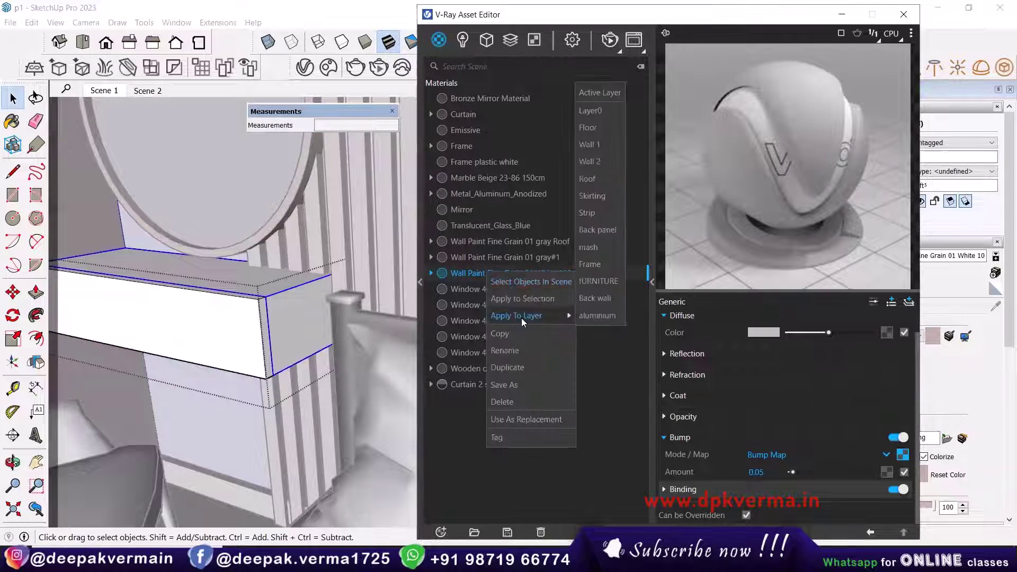
pyautogui.click(522, 303)
pyautogui.scroll(2, 262, 340)
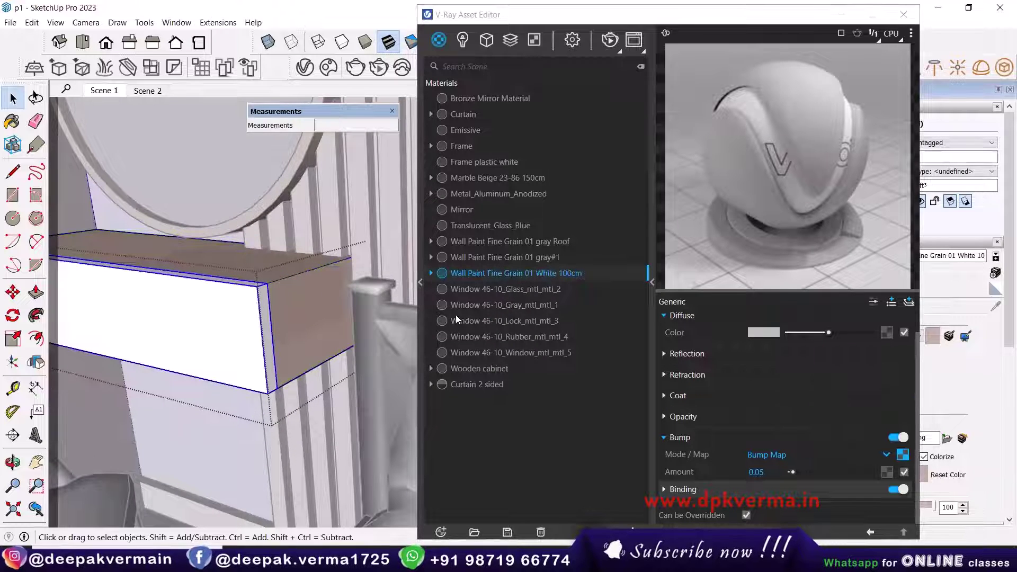
pyautogui.rightClick(477, 274)
pyautogui.click(514, 302)
pyautogui.scroll(1, 248, 354)
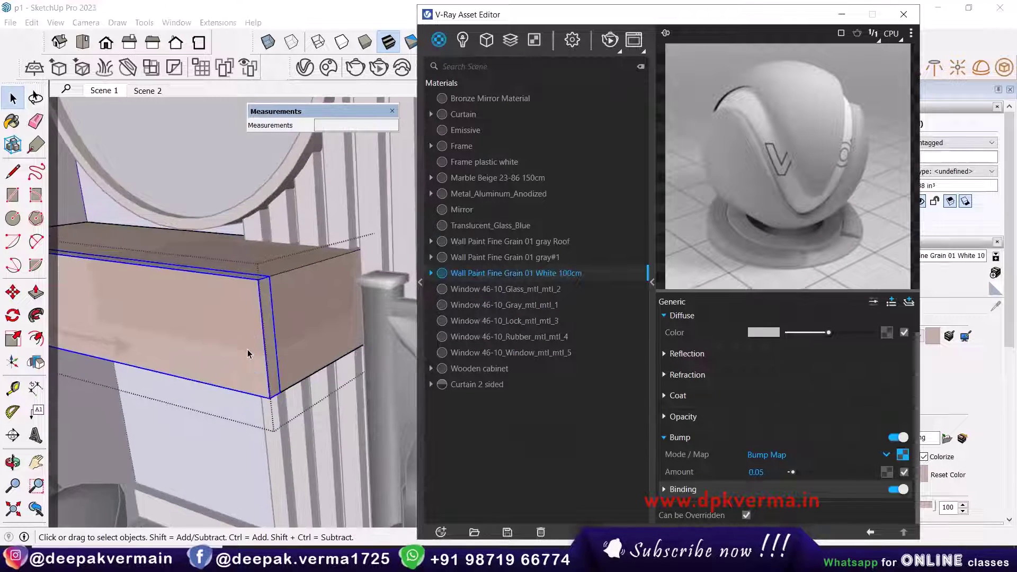
# Apply the Wooden cabinet material to the front face of the floating cabinet's front panel
pyautogui.click(222, 317)
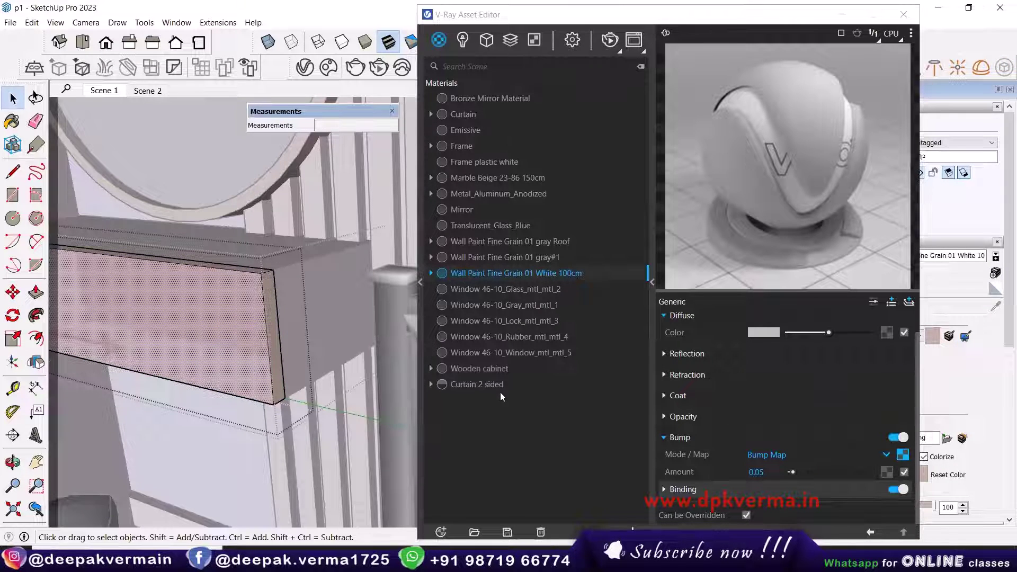
pyautogui.rightClick(474, 370)
pyautogui.click(496, 222)
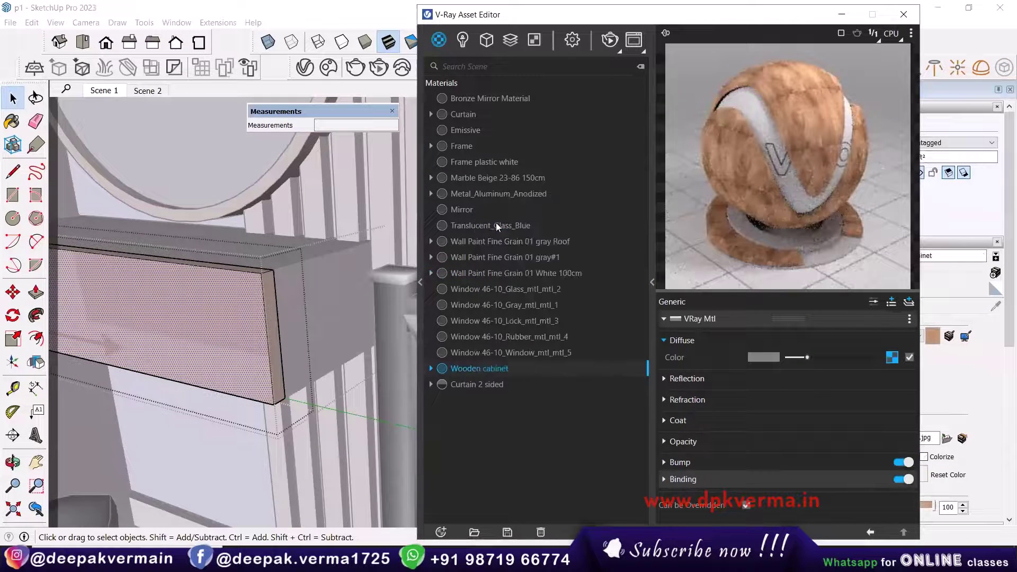
pyautogui.moveTo(211, 354)
pyautogui.mouseDown(button='middle')
pyautogui.moveTo(335, 351)
pyautogui.moveTo(301, 364)
pyautogui.mouseUp(button='middle')
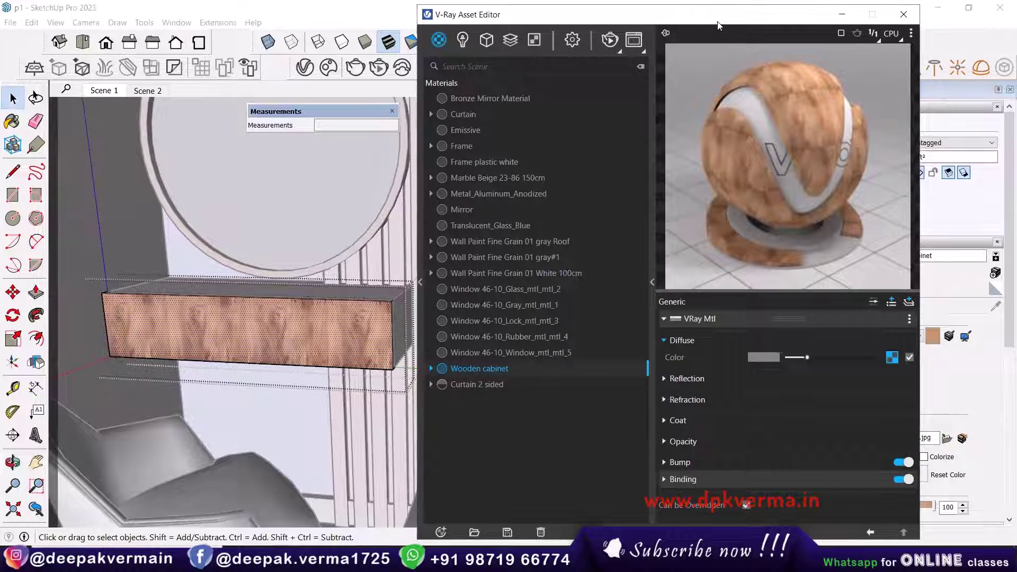
# Rotate the wood texture 90 degrees on the floating cabinet's front face
pyautogui.moveTo(715, 24); pyautogui.dragTo(771, 49)
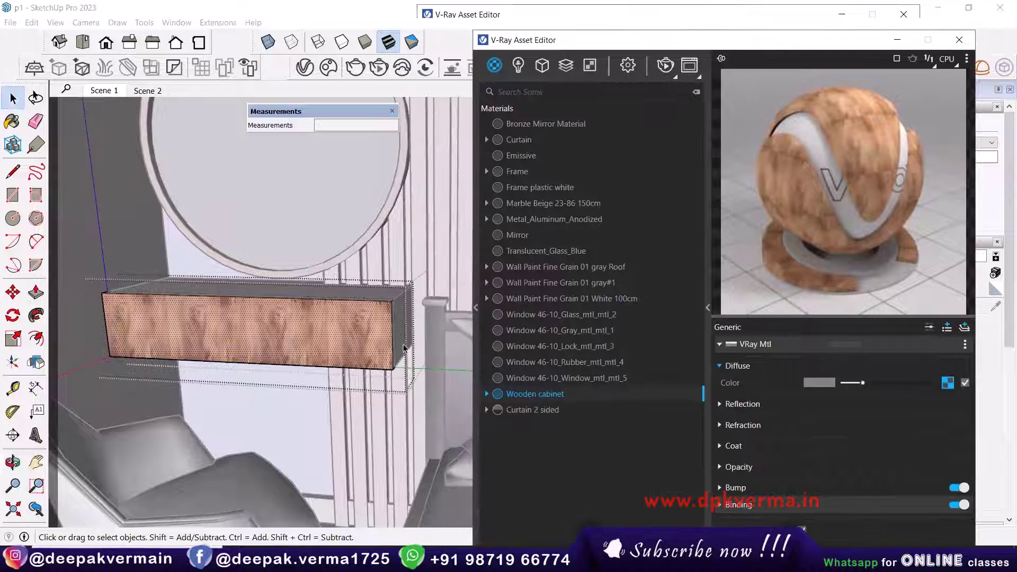
pyautogui.rightClick(258, 320)
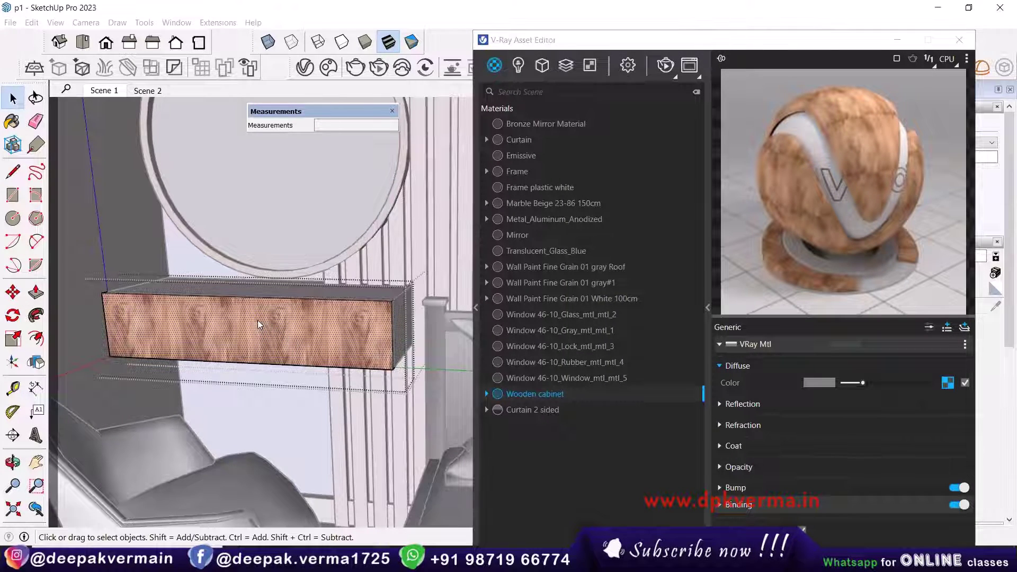
pyautogui.moveTo(287, 473)
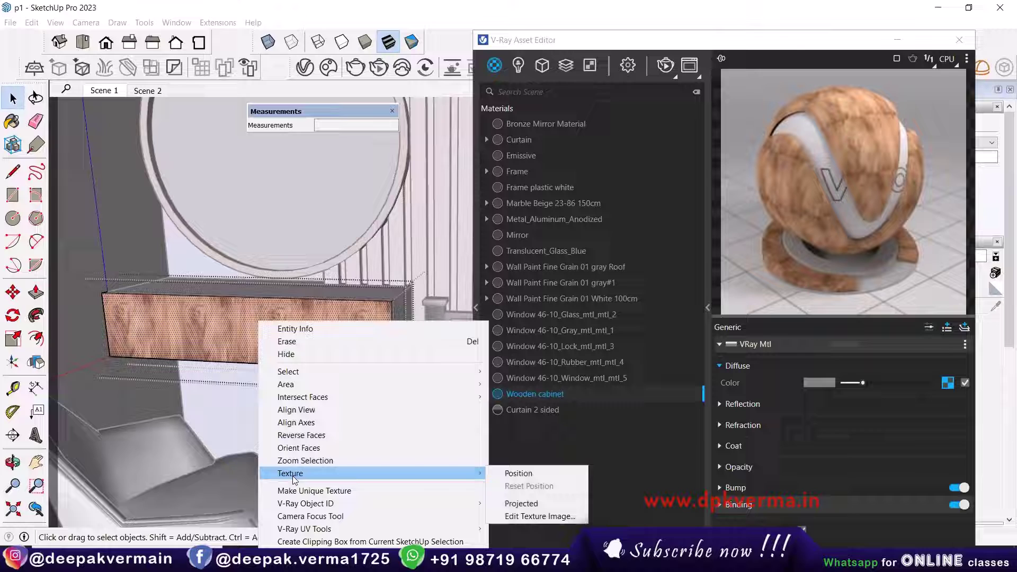
pyautogui.click(506, 476)
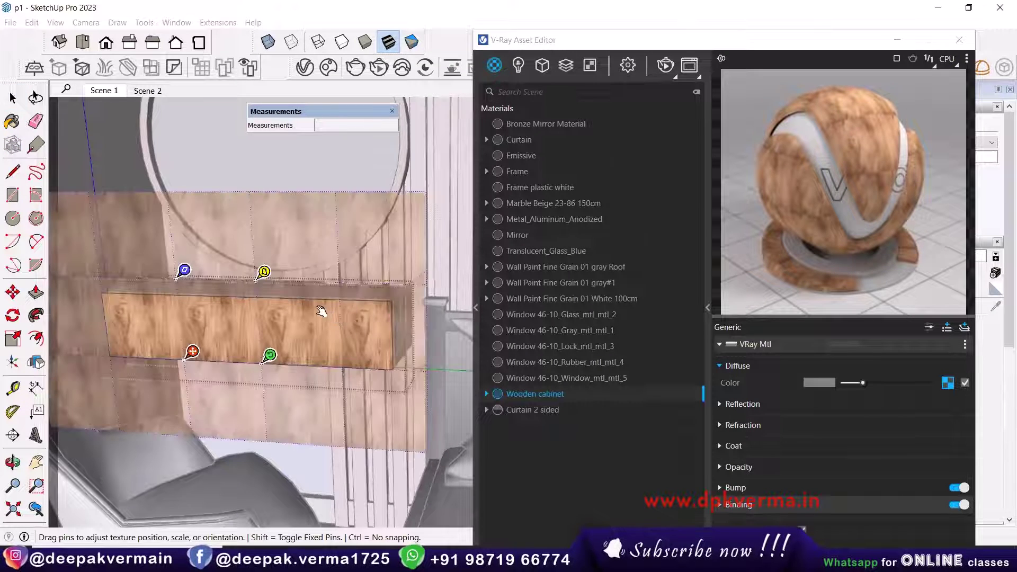
pyautogui.rightClick(301, 317)
pyautogui.moveTo(340, 363)
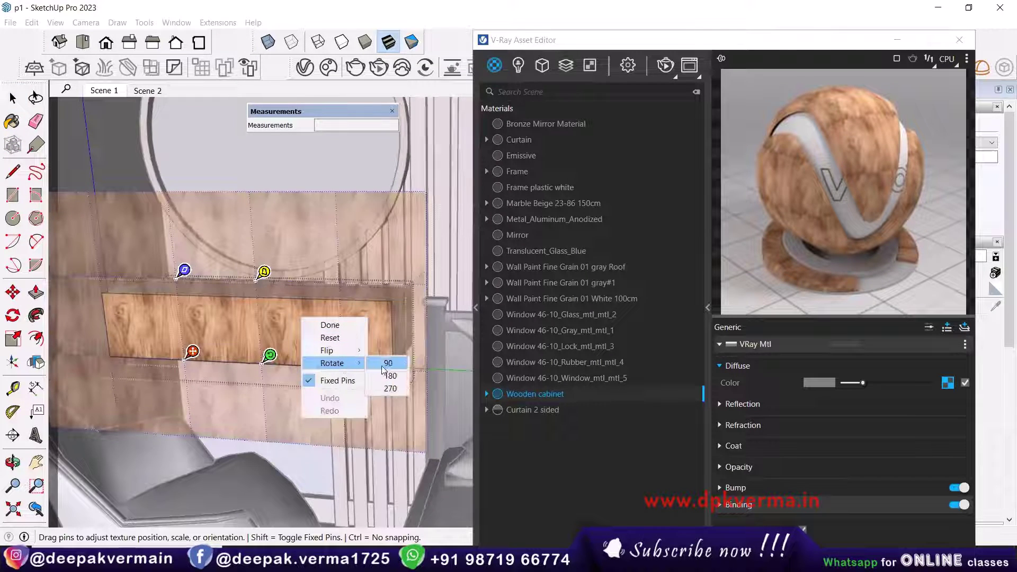
pyautogui.click(382, 362)
# Enlarge and reposition the wood texture on the floating cabinet's front so one grain pattern spans it, and accept the placement
pyautogui.scroll(-5, 233, 318)
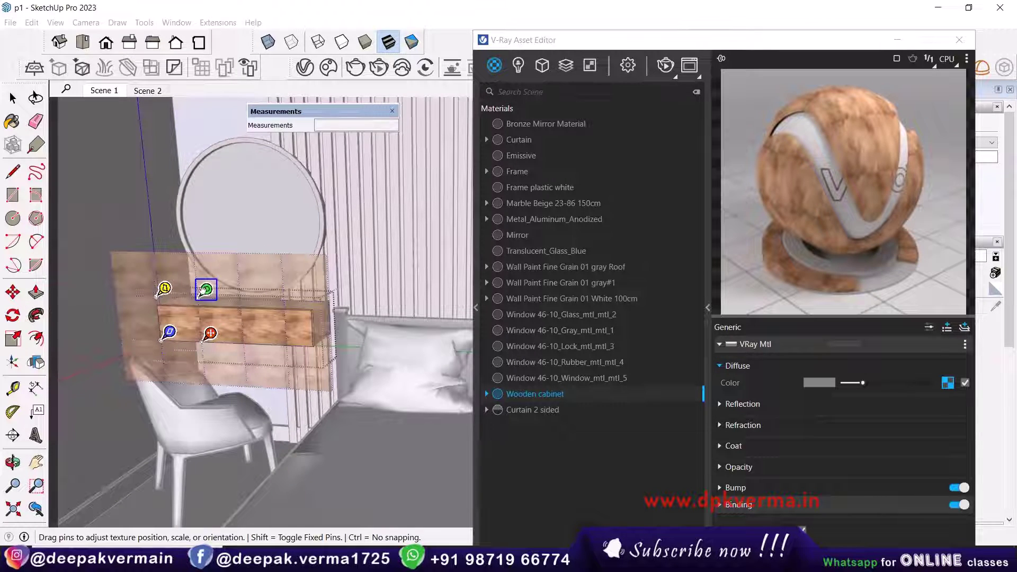
pyautogui.moveTo(206, 289); pyautogui.dragTo(191, 132)
pyautogui.moveTo(210, 333); pyautogui.dragTo(163, 336)
pyautogui.press('Return')
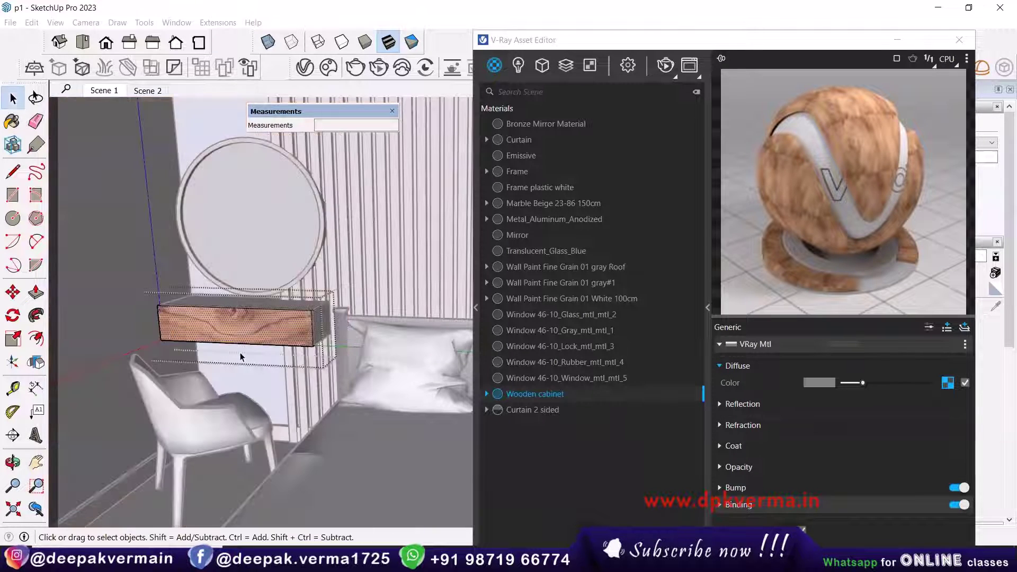
pyautogui.moveTo(238, 310); pyautogui.dragTo(253, 333, button='middle')
# Check the reference photo, wrap the Wooden cabinet diffuse bitmap in a Color Correction, and set its saturation to -0.53
pyautogui.hotkey('alt', 'Tab')
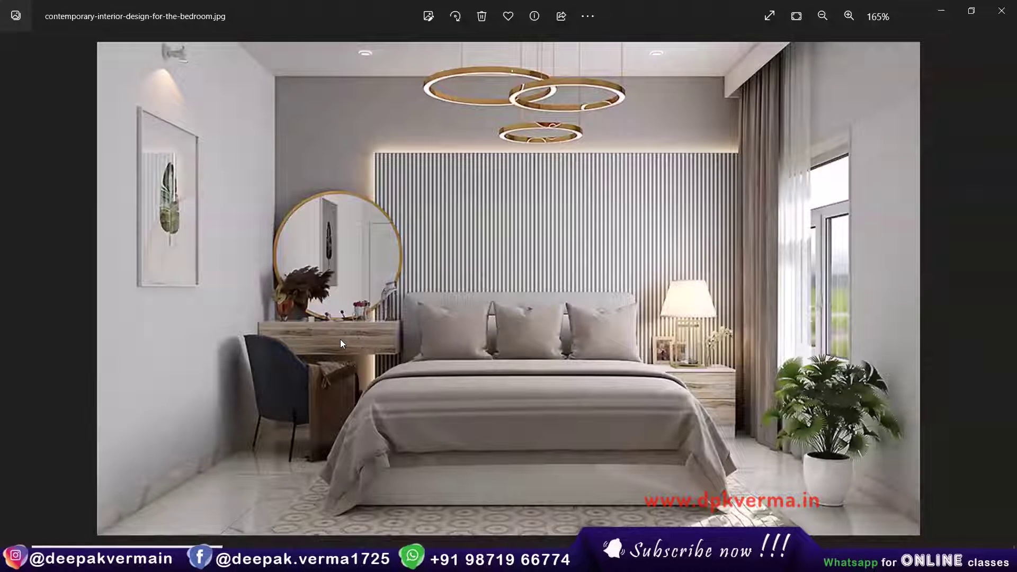
pyautogui.click(941, 11)
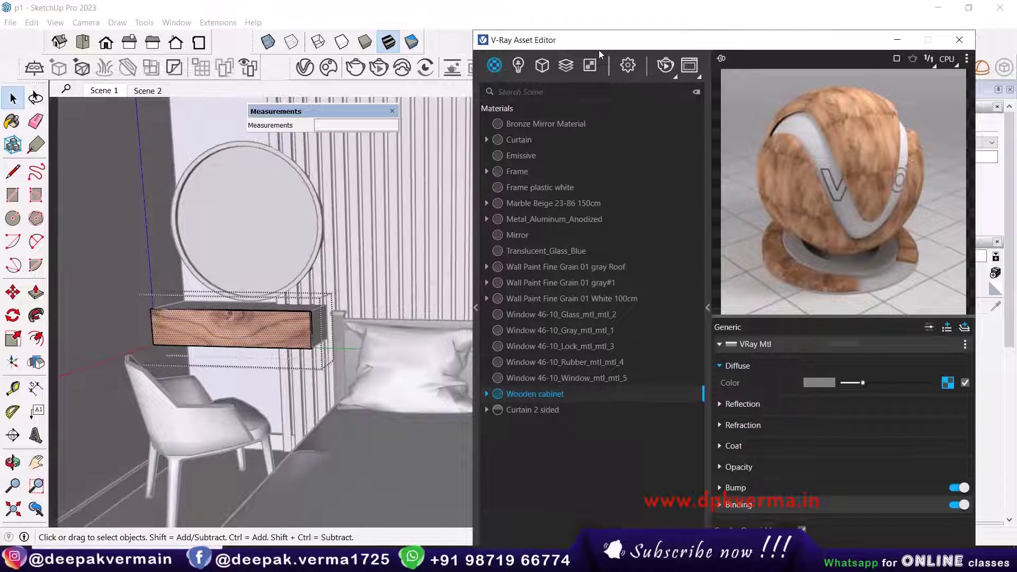
pyautogui.moveTo(565, 41); pyautogui.dragTo(508, 41)
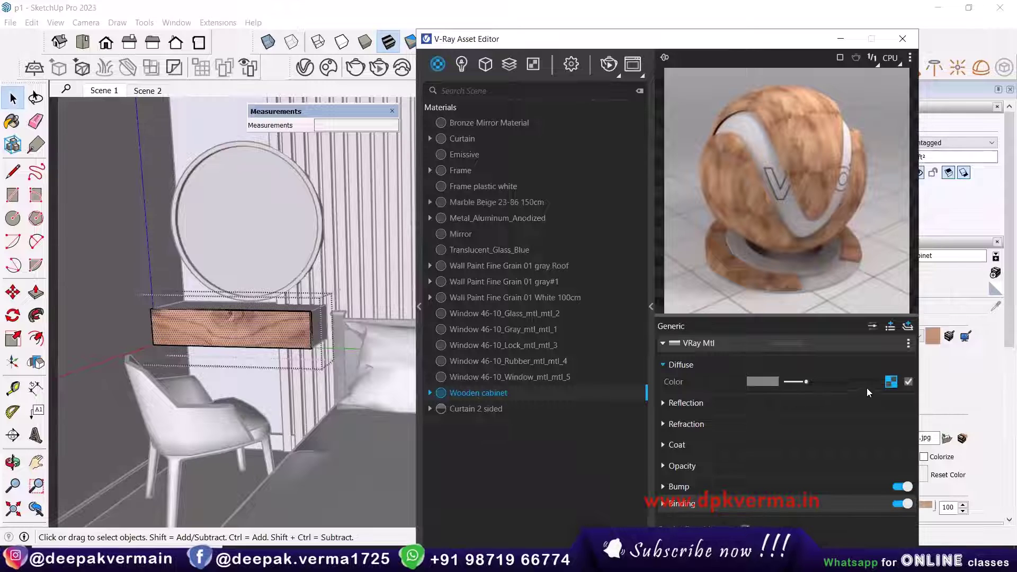
pyautogui.rightClick(889, 382)
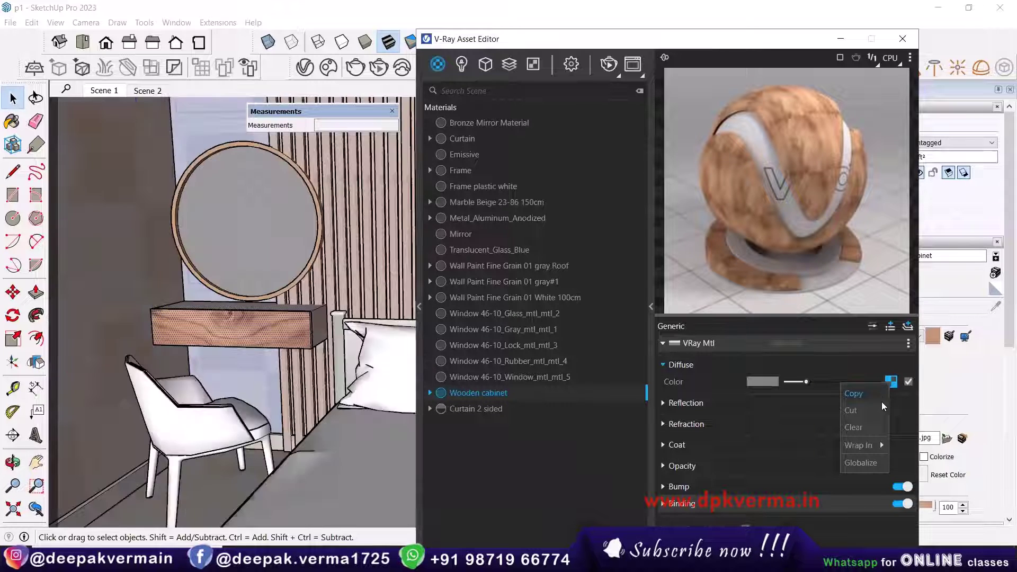
pyautogui.moveTo(867, 445)
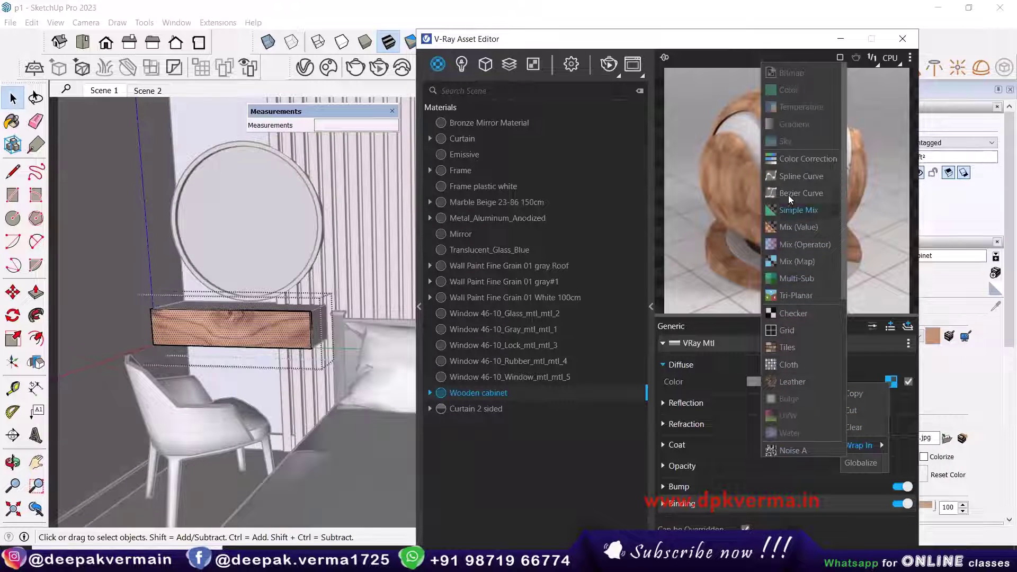
pyautogui.click(787, 160)
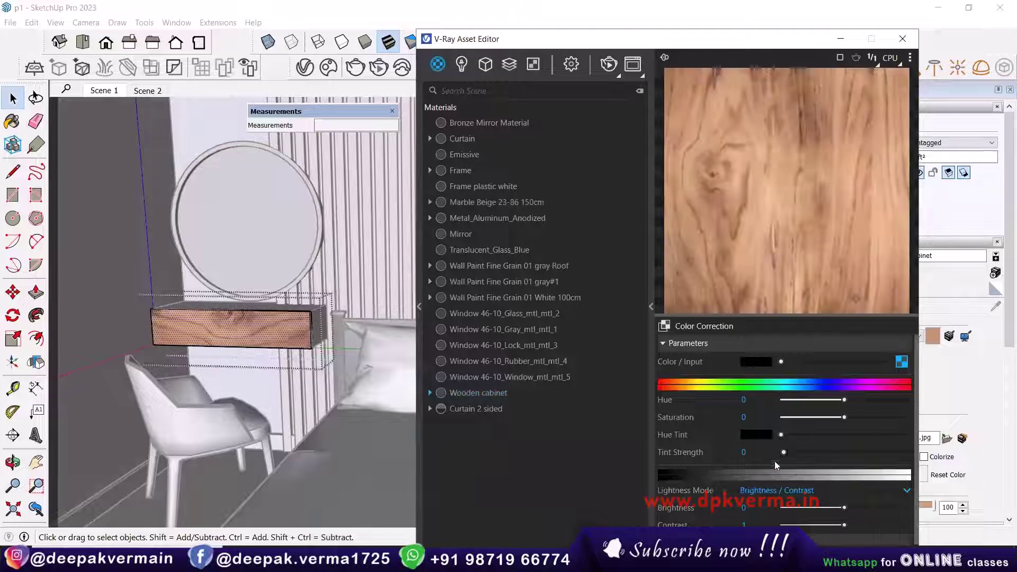
pyautogui.moveTo(844, 417); pyautogui.dragTo(812, 419)
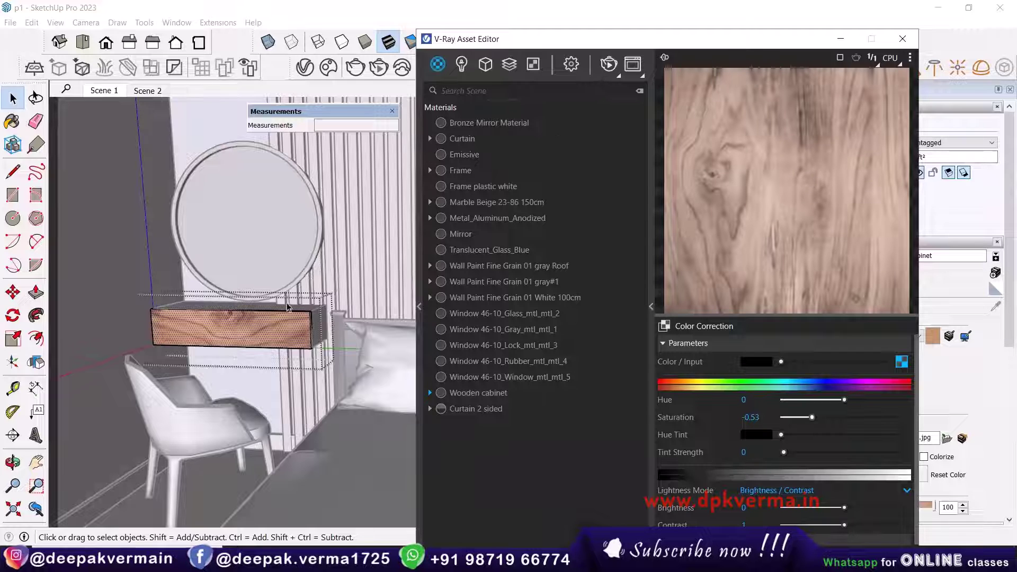
# Start an interactive V-Ray render and frame the floating cabinet in it
pyautogui.scroll(3, 239, 333)
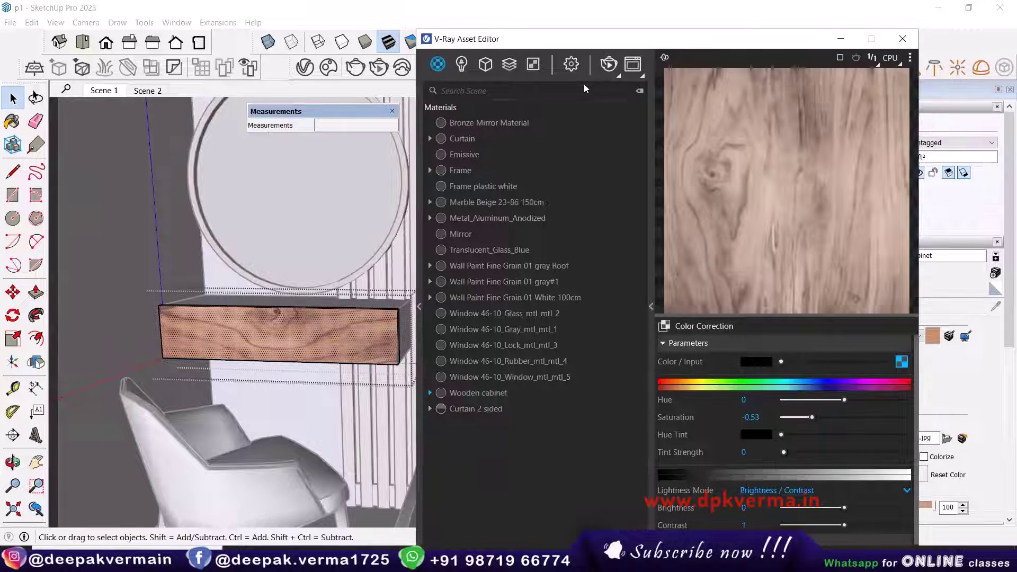
pyautogui.click(615, 64)
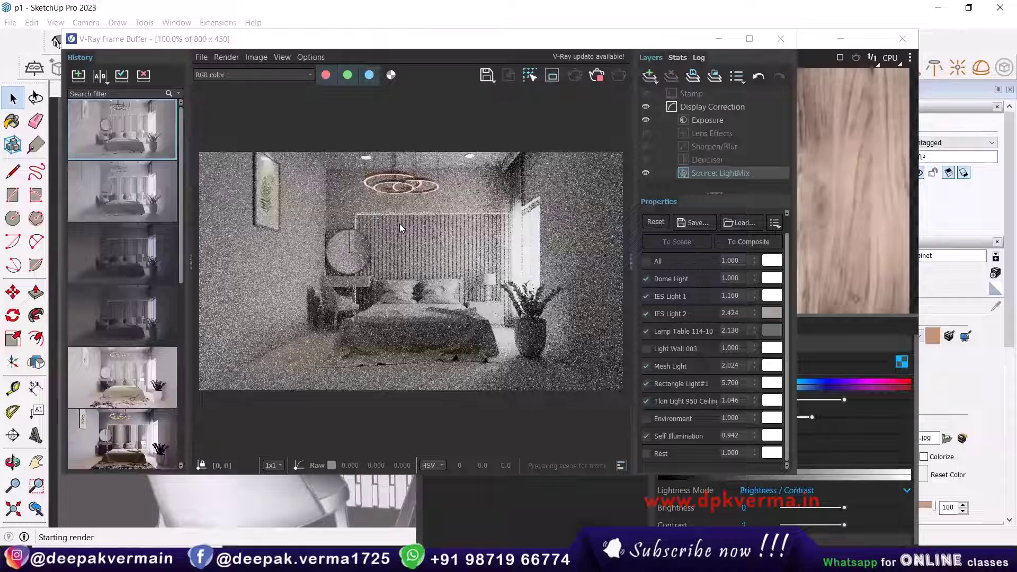
pyautogui.click(631, 260)
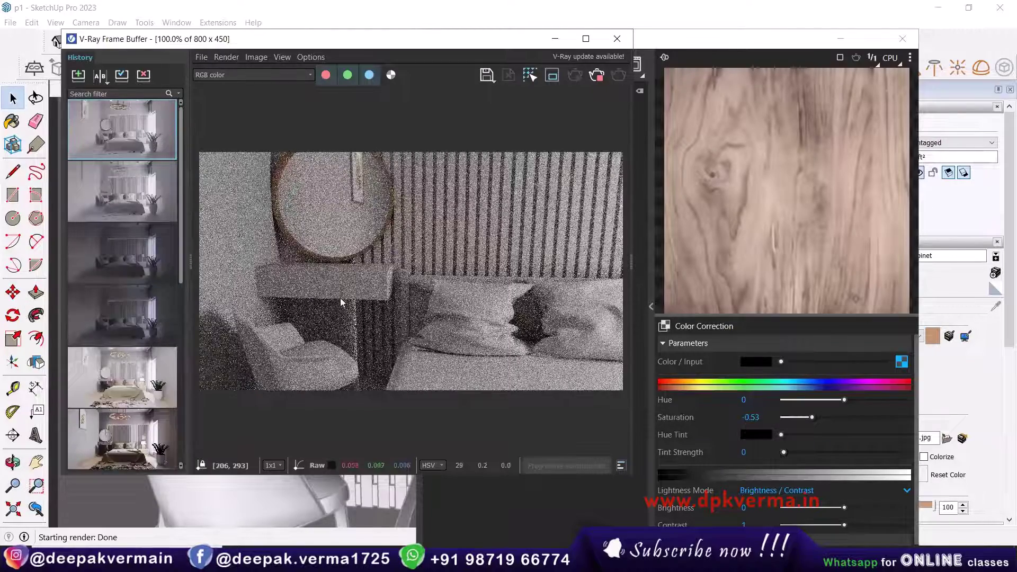
pyautogui.scroll(3, 361, 485)
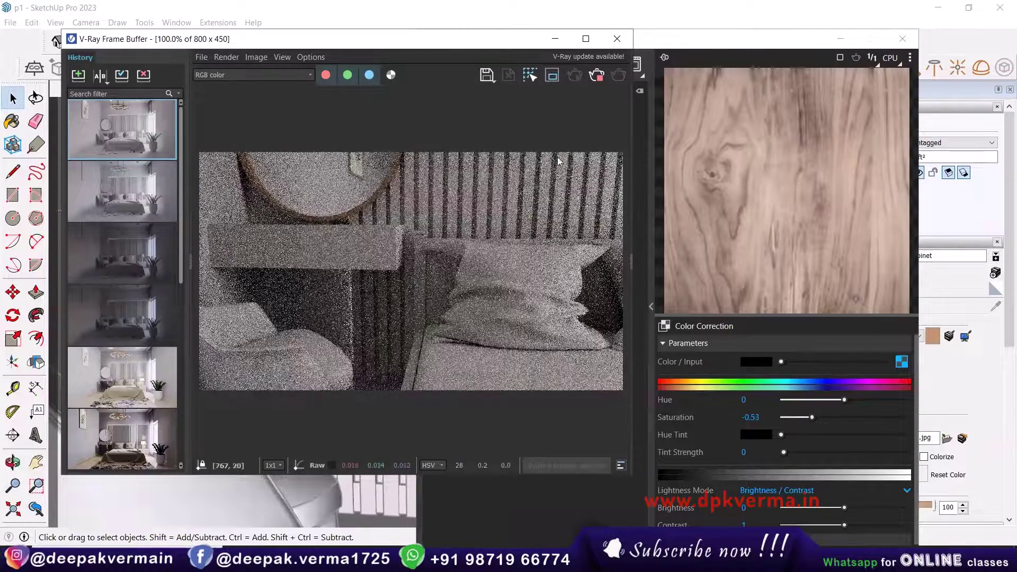
# Turn off Material Override in the render settings
pyautogui.click(468, 172)
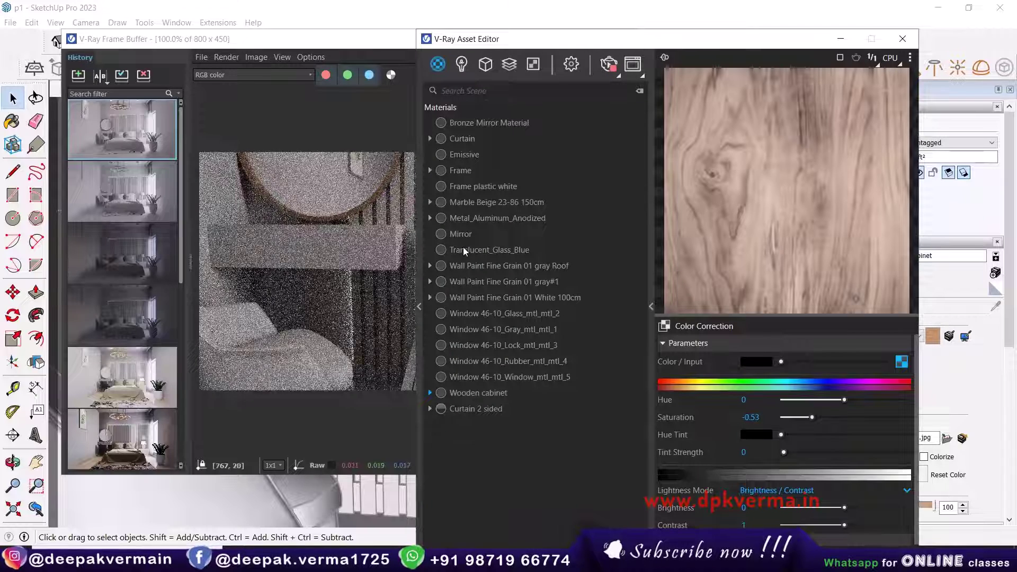
pyautogui.click(571, 65)
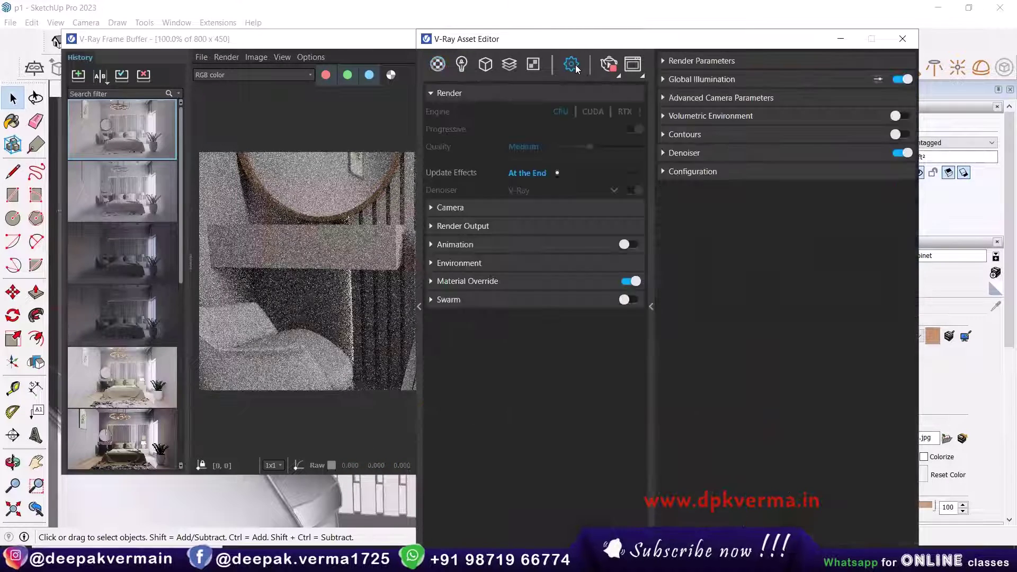
pyautogui.click(631, 281)
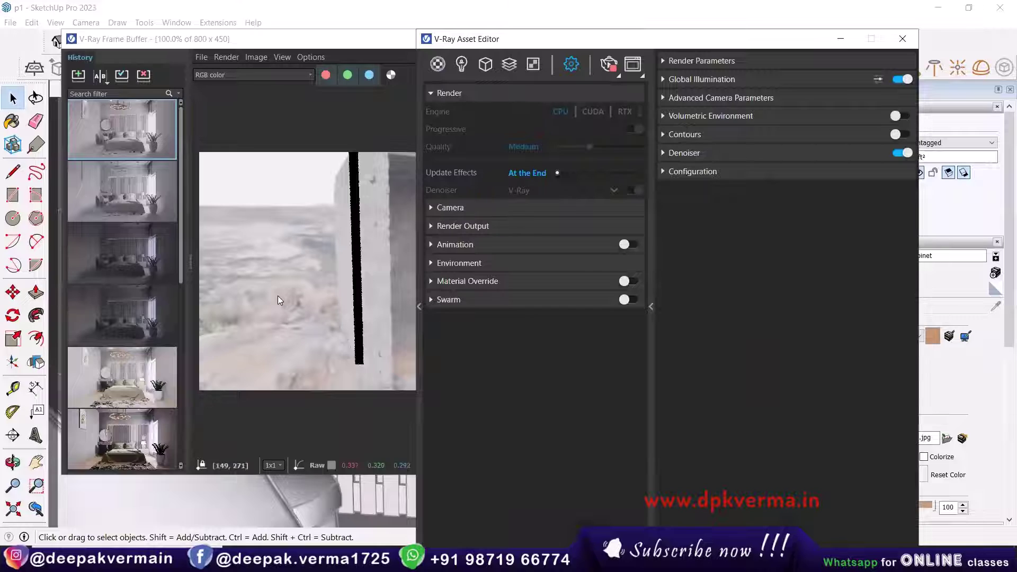
# Inspect the desaturated wood on the floating cabinet in the interactive render, and close the frame buffer
pyautogui.click(461, 64)
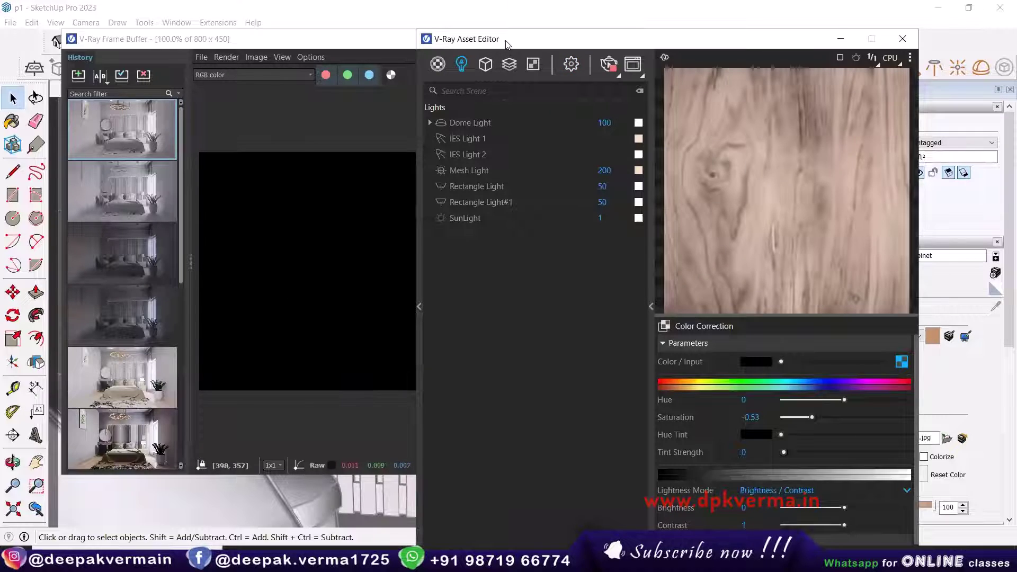
pyautogui.moveTo(507, 44); pyautogui.dragTo(641, 57)
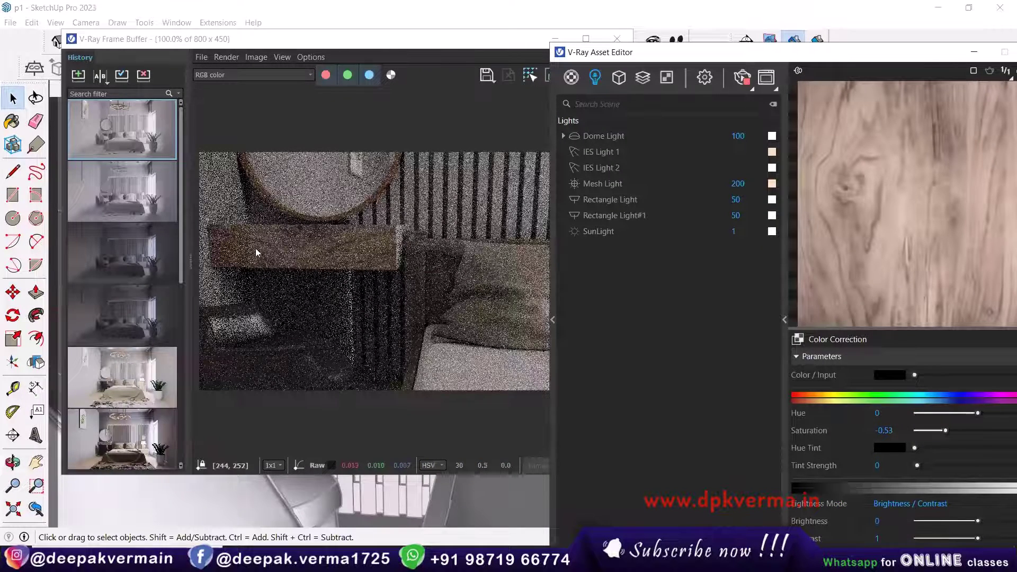
pyautogui.scroll(1, 350, 497)
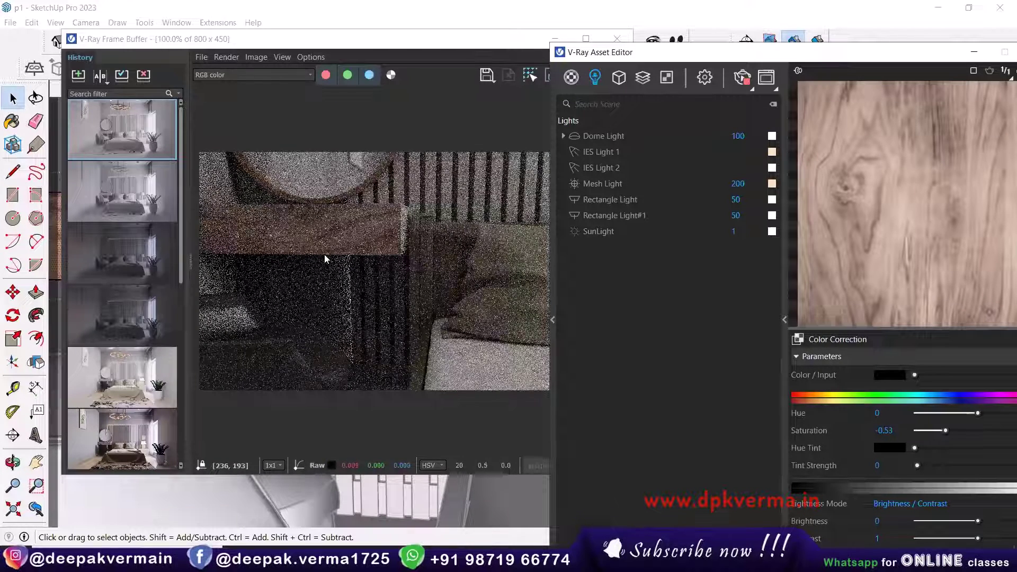
pyautogui.scroll(-1, 371, 237)
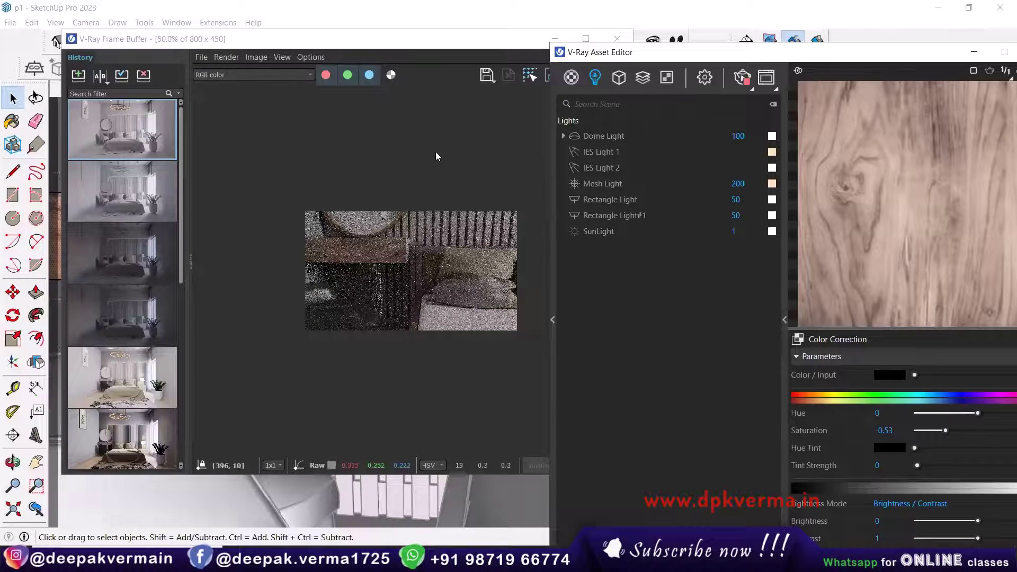
pyautogui.click(475, 46)
pyautogui.click(616, 38)
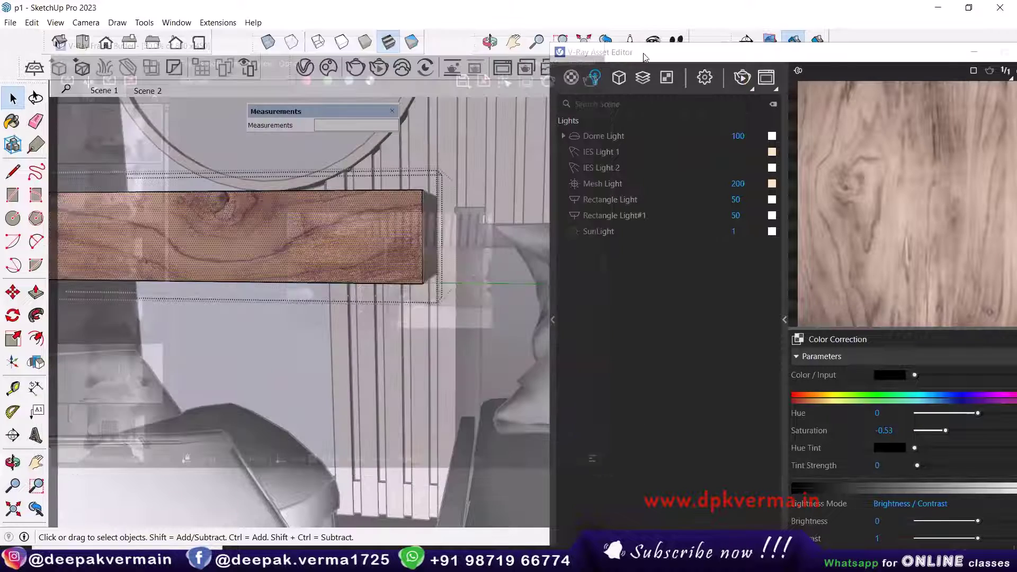
# Select the bedside cabinet under the table lamp
pyautogui.scroll(-8, 447, 313)
pyautogui.moveTo(446, 313); pyautogui.dragTo(401, 326, button='middle')
pyautogui.scroll(2, 281, 366)
pyautogui.scroll(2, 345, 425)
pyautogui.scroll(2, 310, 373)
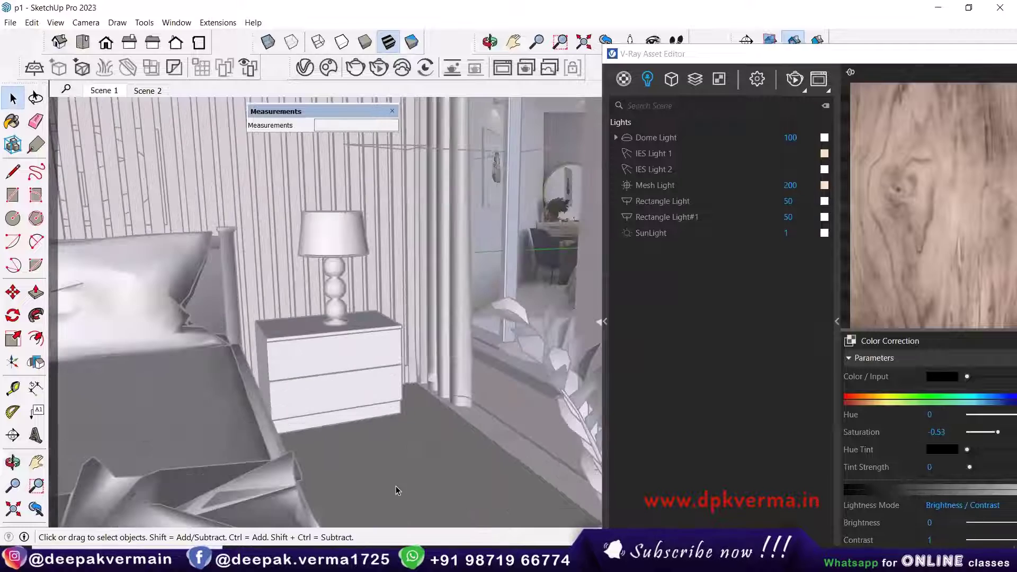
pyautogui.click(348, 387)
pyautogui.moveTo(688, 53); pyautogui.dragTo(677, 49)
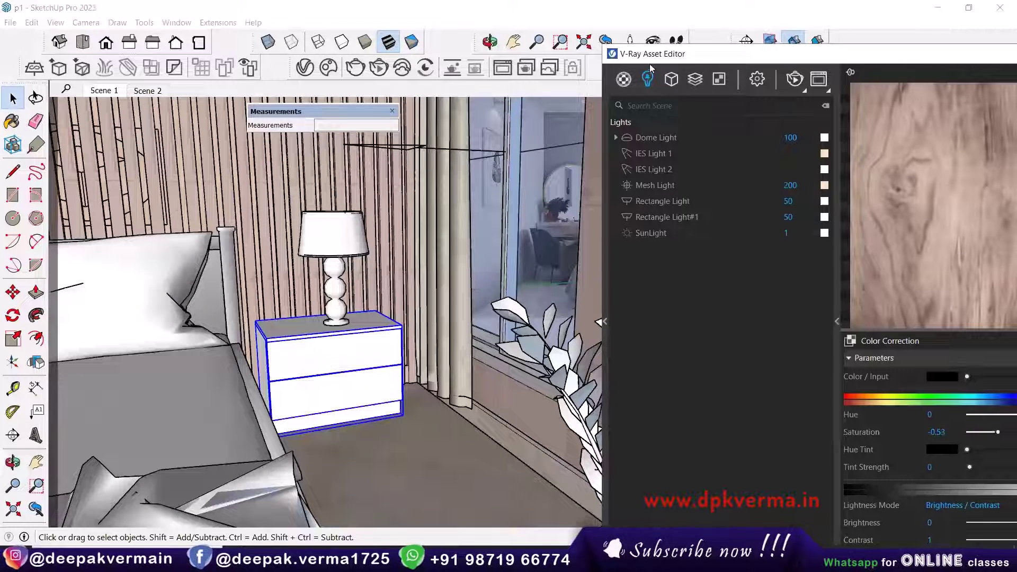
# Create a new Generic V-Ray material and name it Cabinet
pyautogui.click(613, 75)
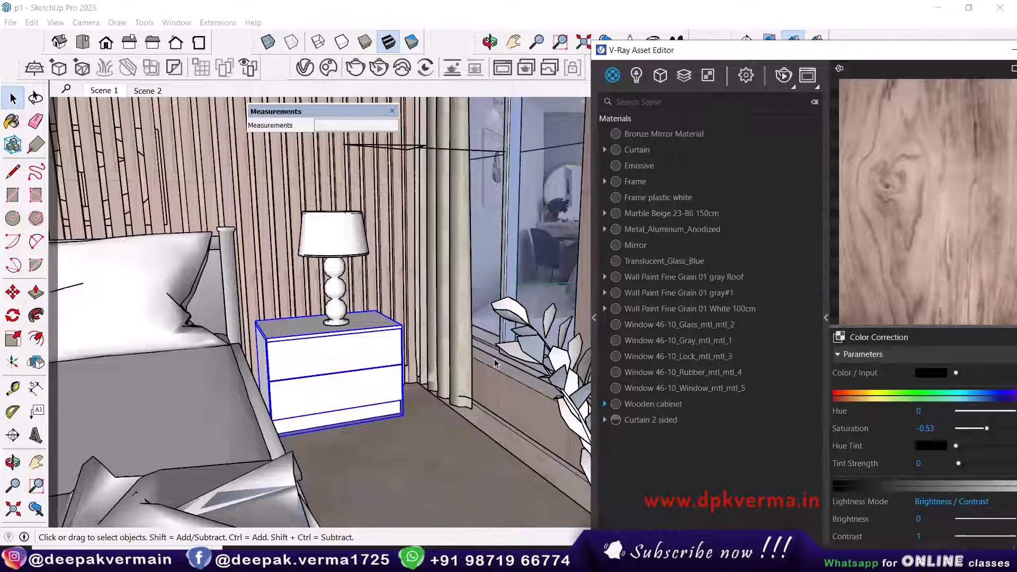
pyautogui.moveTo(678, 51); pyautogui.dragTo(625, 11)
pyautogui.click(562, 526)
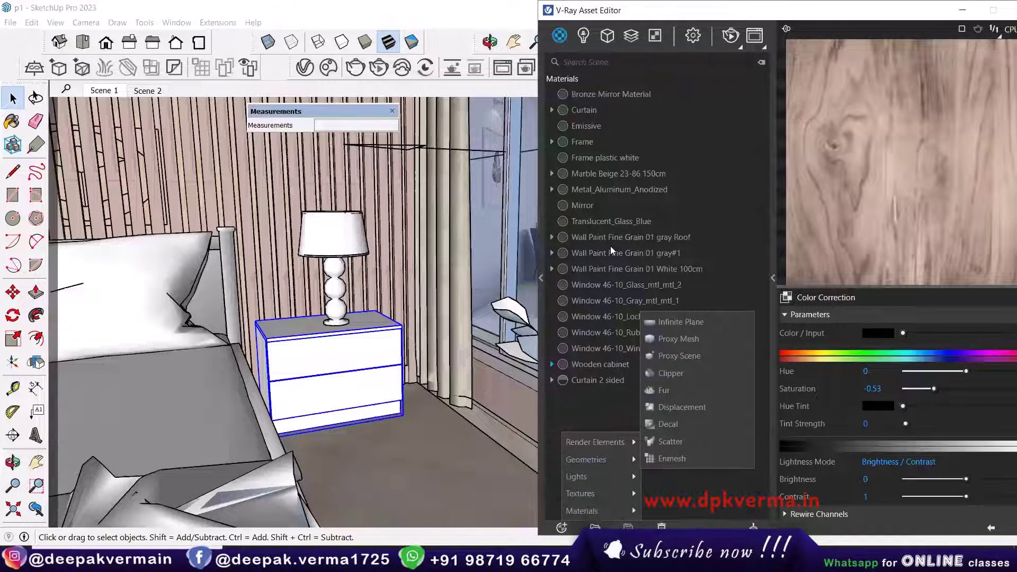
pyautogui.moveTo(583, 511)
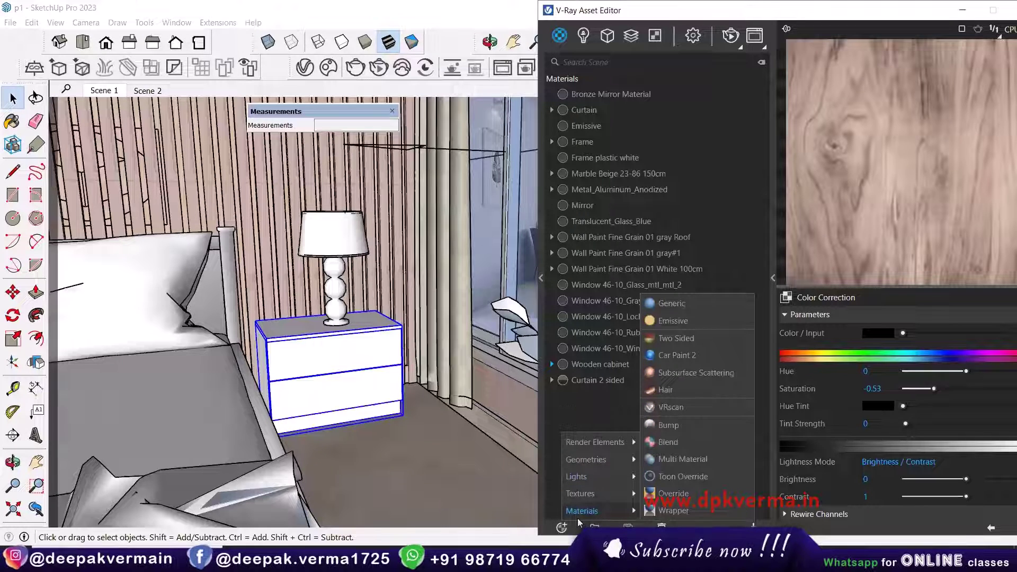
pyautogui.click(687, 306)
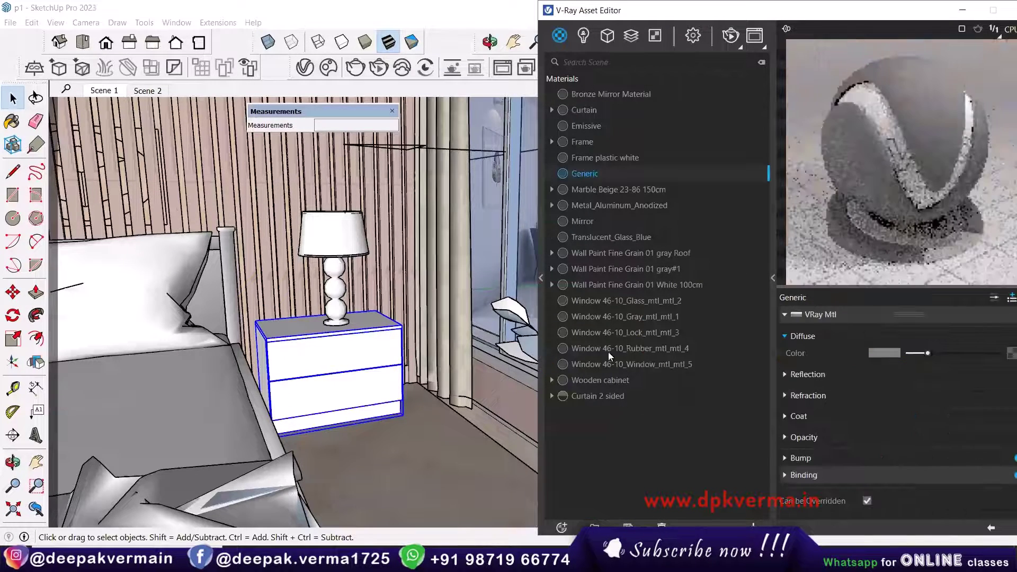
pyautogui.doubleClick(582, 173)
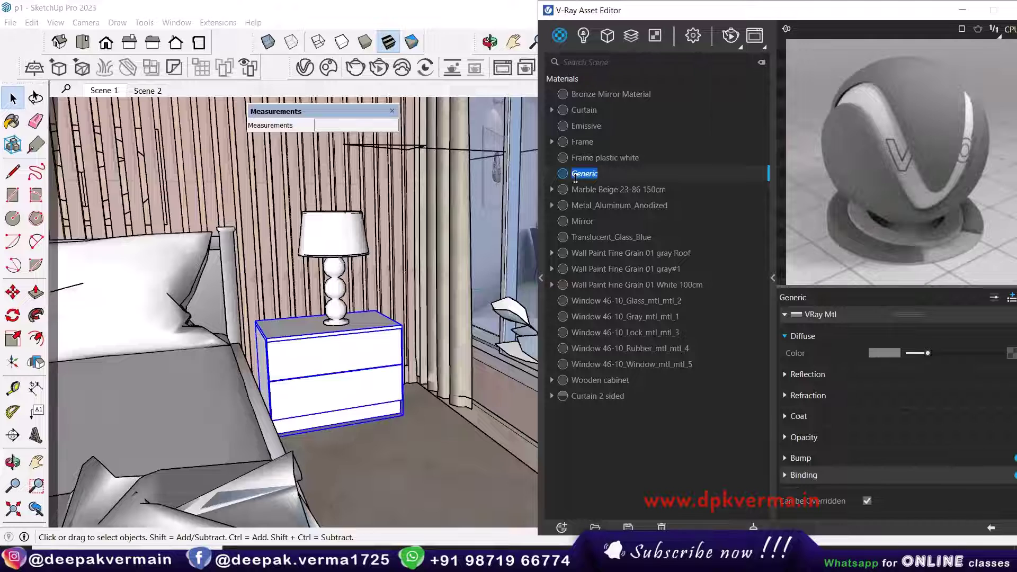
pyautogui.write('Cabinet')
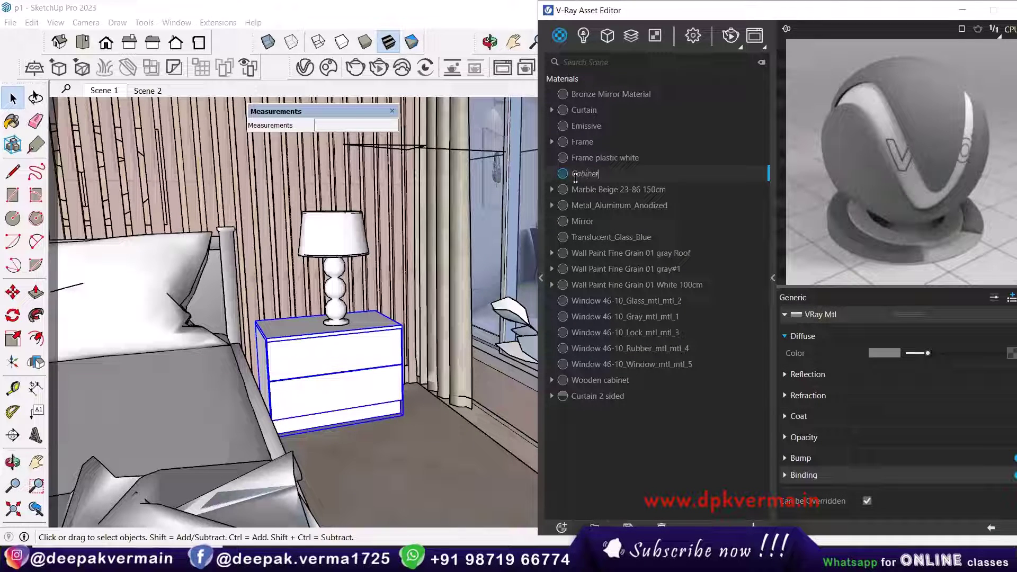
pyautogui.press('Return')
pyautogui.moveTo(698, 16); pyautogui.dragTo(625, 20)
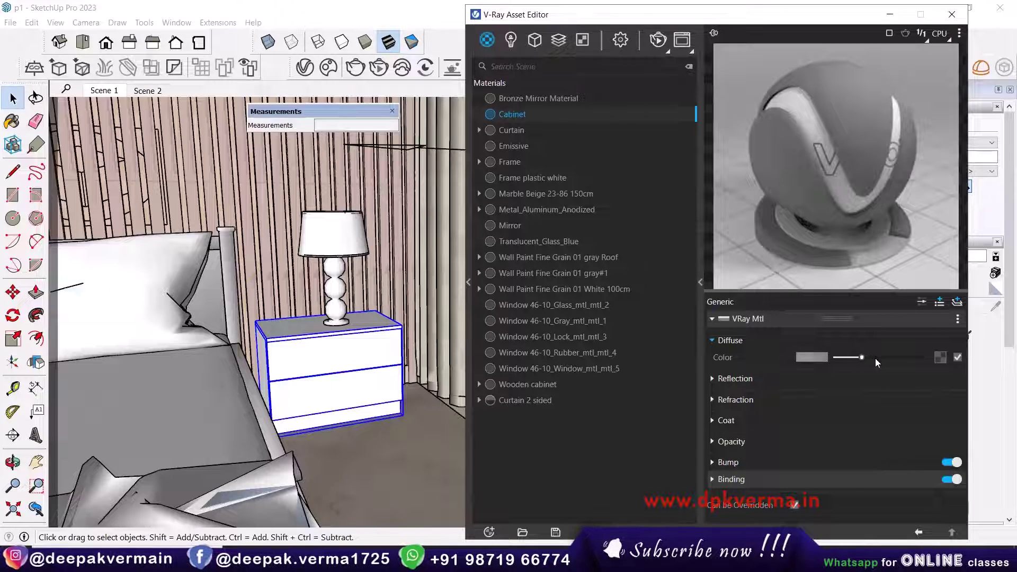
# Lighten the Cabinet material's diffuse and reflection colors, set reflection glossiness to 0.24, and apply it to the bedside cabinet
pyautogui.moveTo(875, 359); pyautogui.dragTo(888, 357)
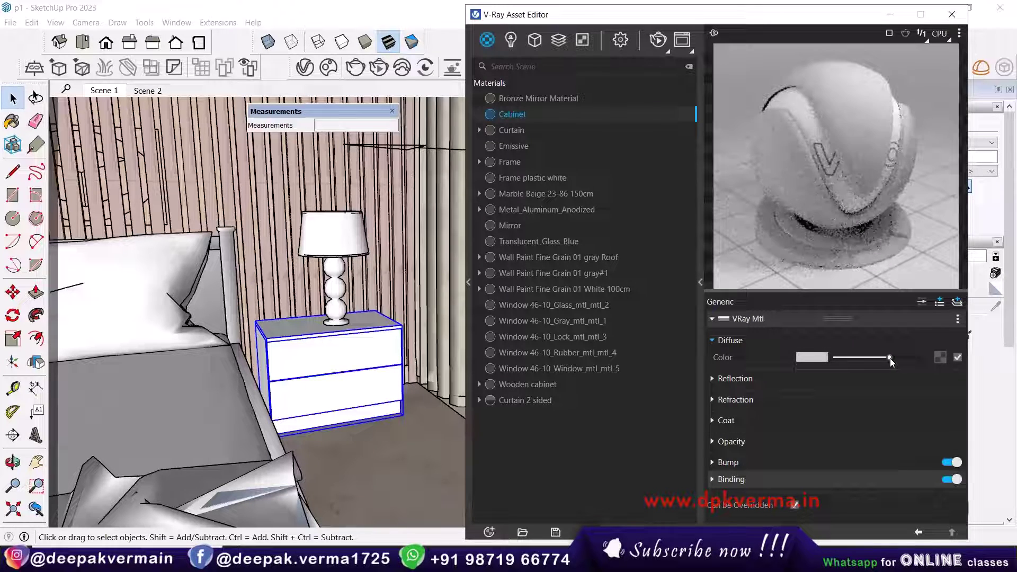
pyautogui.click(713, 379)
pyautogui.moveTo(852, 398)
pyautogui.mouseDown()
pyautogui.moveTo(880, 398)
pyautogui.moveTo(856, 414)
pyautogui.mouseUp()
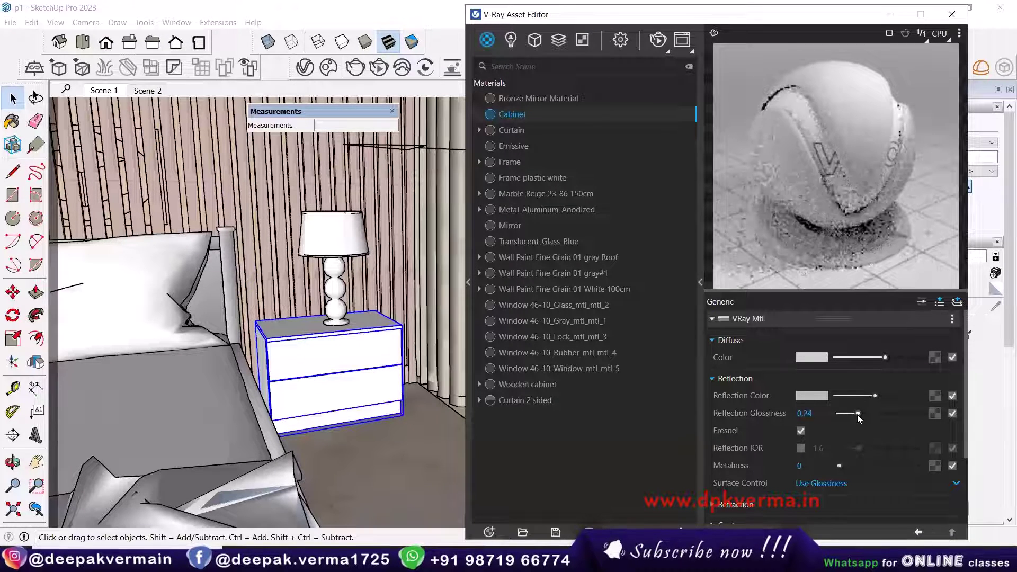
pyautogui.rightClick(520, 114)
pyautogui.click(556, 130)
# Apply the Wooden cabinet material to the upper and lower drawer fronts of the bedside cabinet
pyautogui.scroll(2, 322, 350)
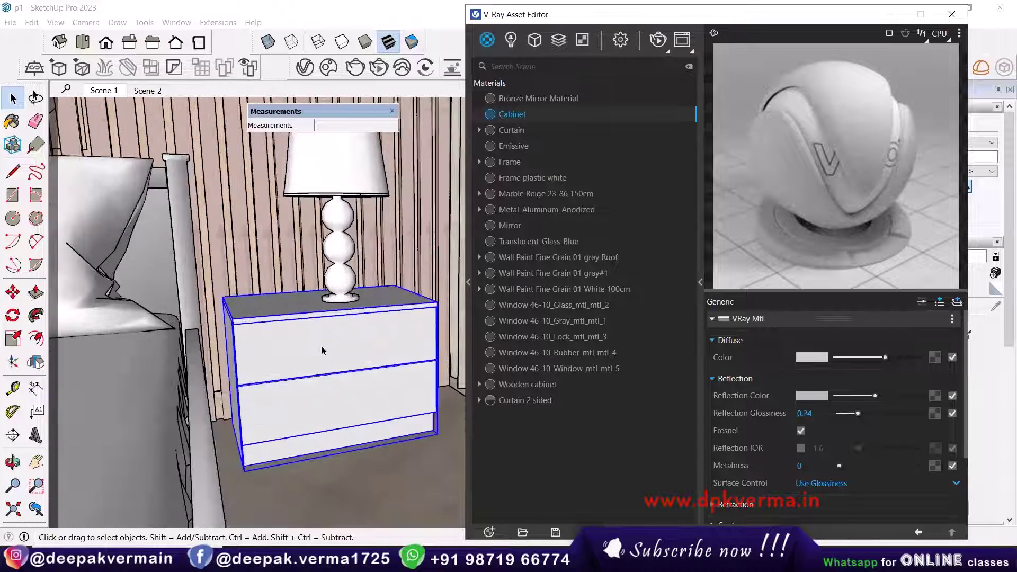
pyautogui.scroll(5, 316, 347)
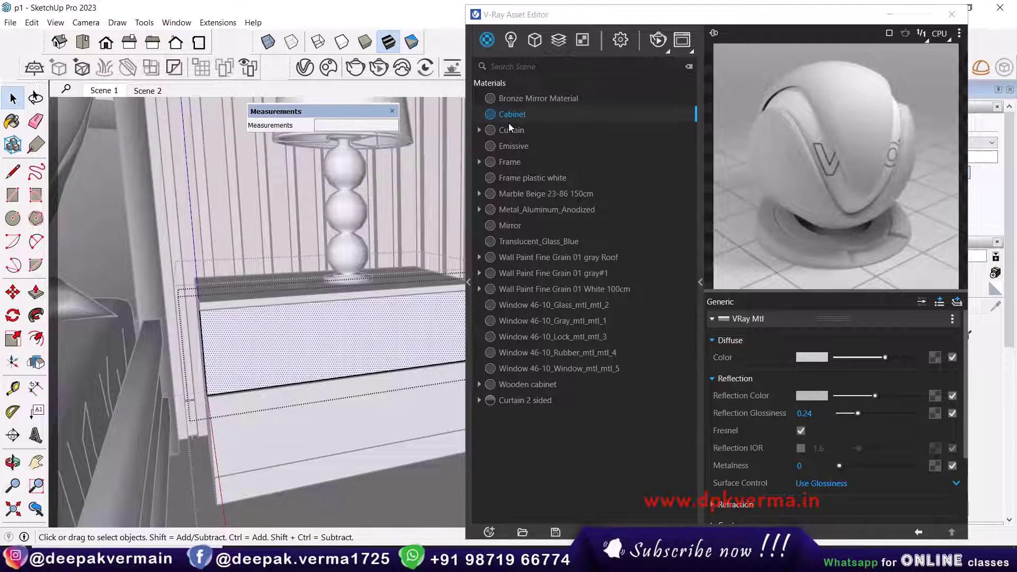
pyautogui.rightClick(523, 388)
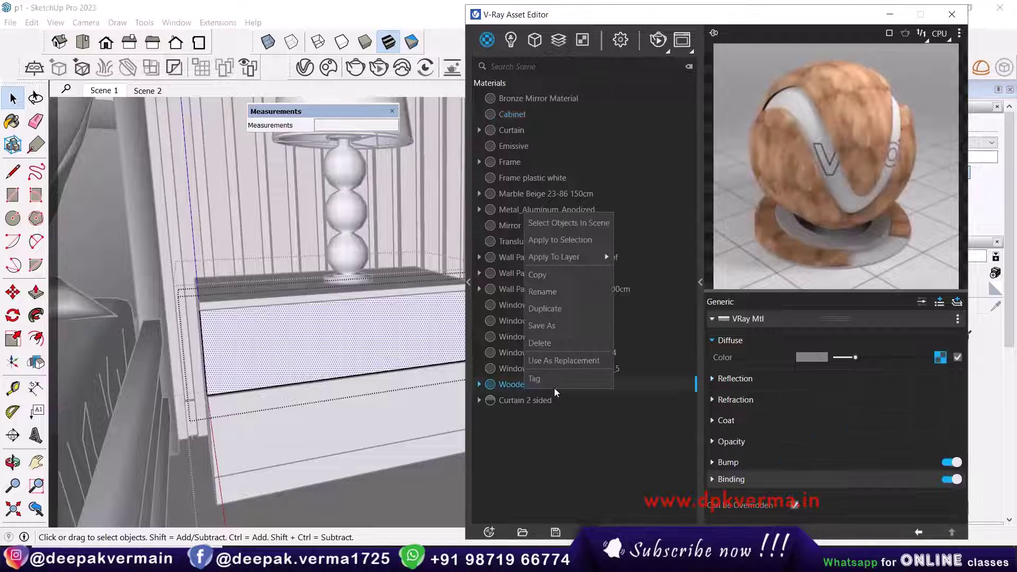
pyautogui.click(547, 236)
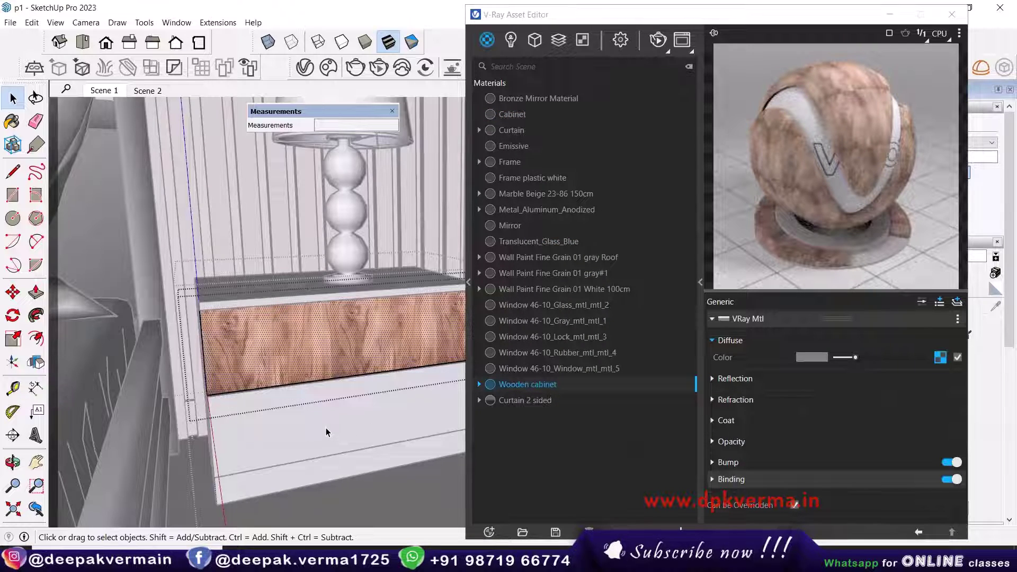
pyautogui.click(310, 426)
pyautogui.rightClick(526, 387)
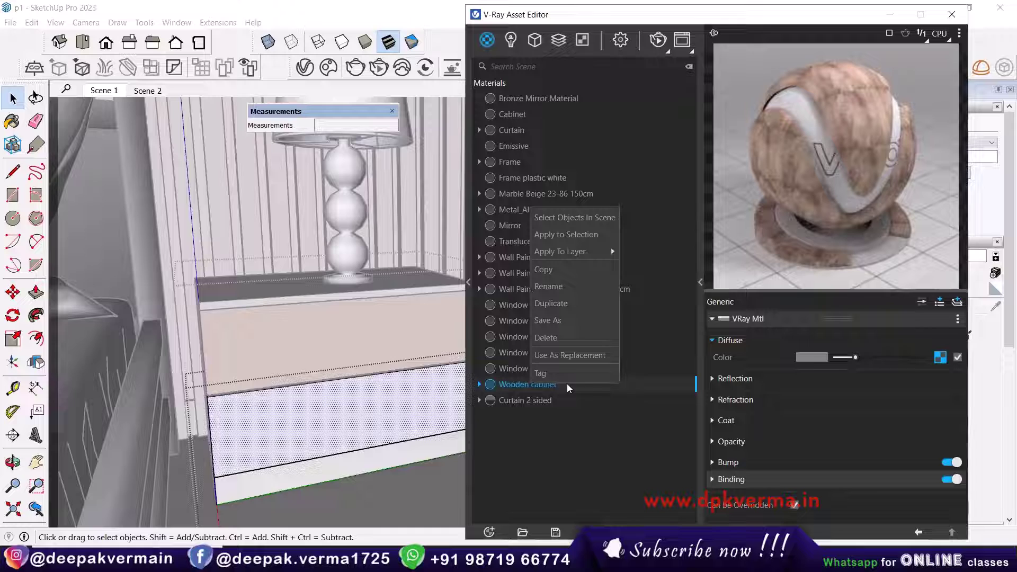
pyautogui.click(571, 238)
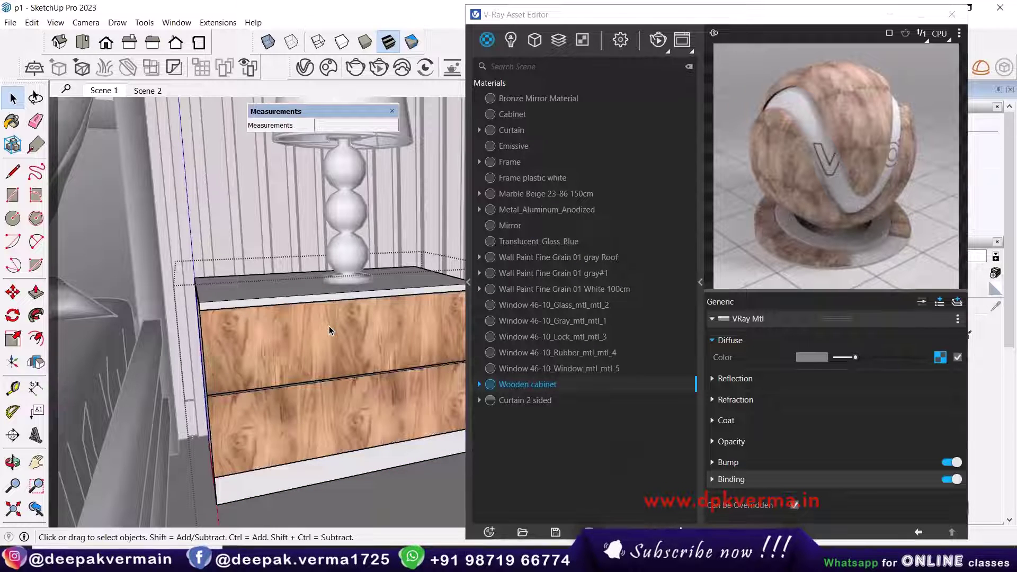
# Rotate the wood texture 90 degrees on the upper drawer front, enlarge it, and align it with the front's lower-left corner
pyautogui.click(358, 329)
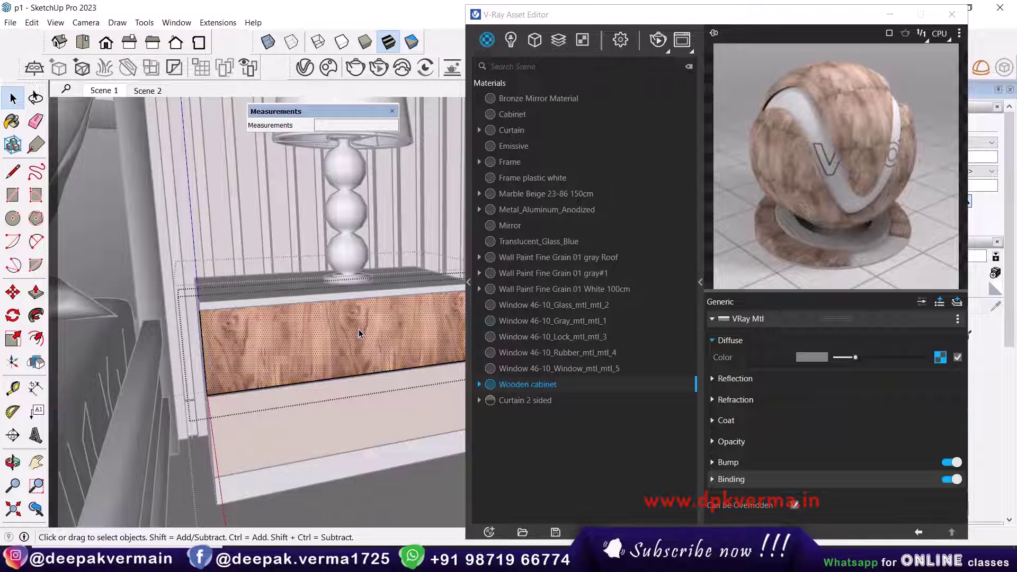
pyautogui.rightClick(358, 328)
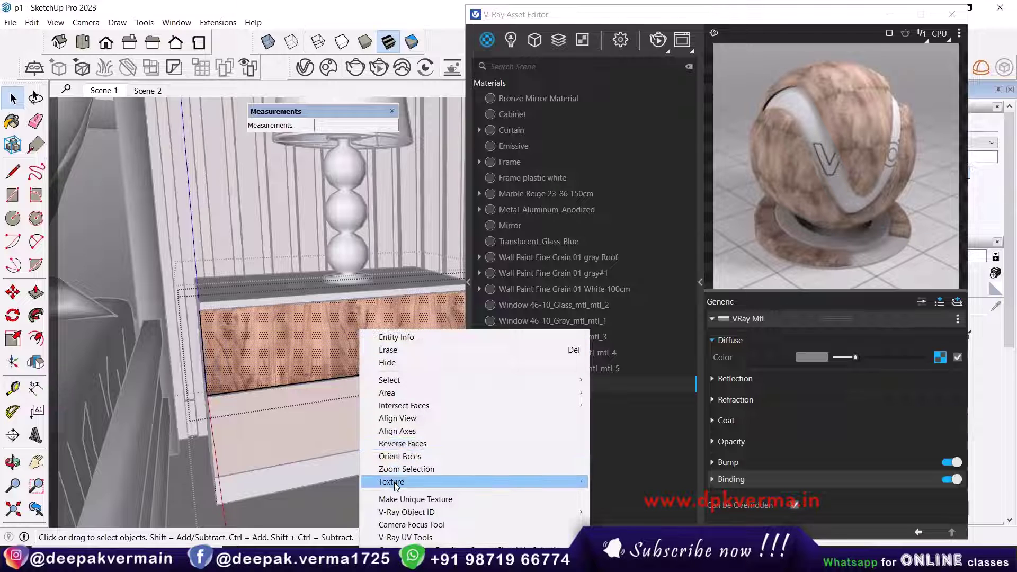
pyautogui.click(609, 481)
pyautogui.rightClick(349, 326)
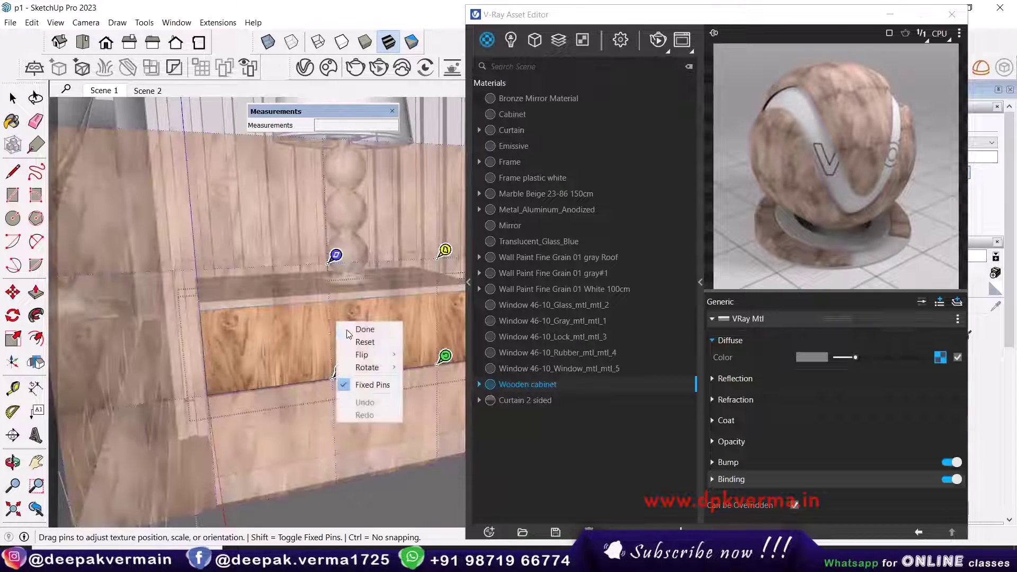
pyautogui.moveTo(370, 366)
pyautogui.click(433, 367)
pyautogui.moveTo(351, 339); pyautogui.dragTo(290, 289, button='middle')
pyautogui.moveTo(289, 287); pyautogui.dragTo(281, 147)
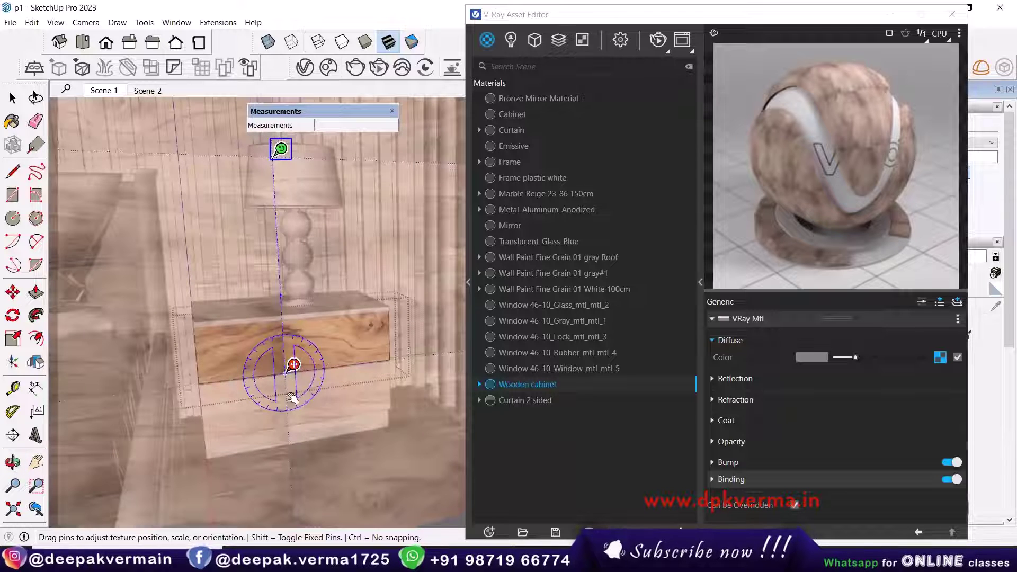
pyautogui.moveTo(292, 364); pyautogui.dragTo(196, 376)
pyautogui.click(433, 412)
# Rotate the wood texture 90 degrees on the lower drawer front and reposition and scale it so the grain runs horizontally
pyautogui.click(306, 404)
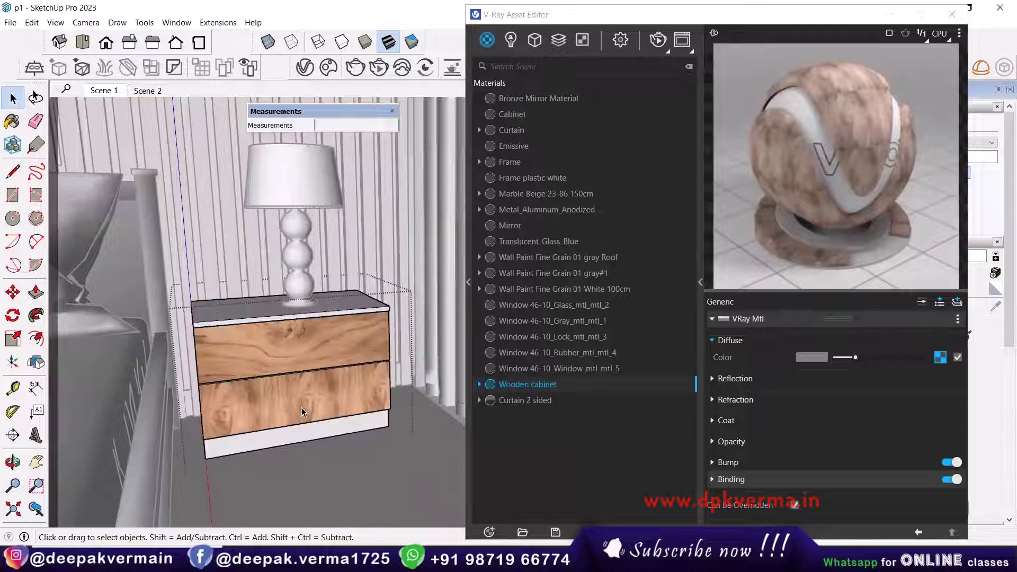
pyautogui.doubleClick(306, 403)
pyautogui.click(306, 403)
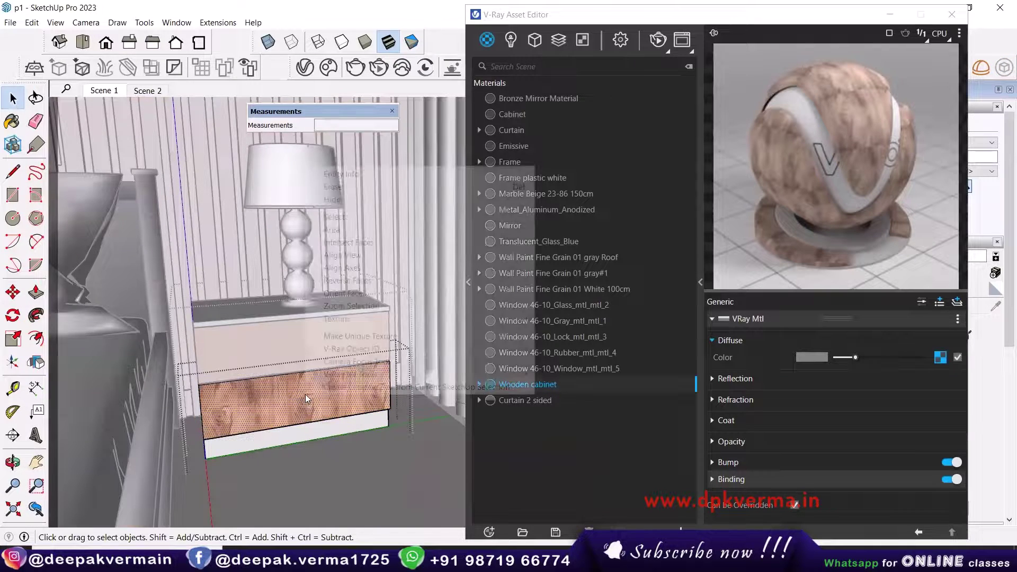
pyautogui.rightClick(306, 404)
pyautogui.moveTo(508, 319)
pyautogui.click(563, 318)
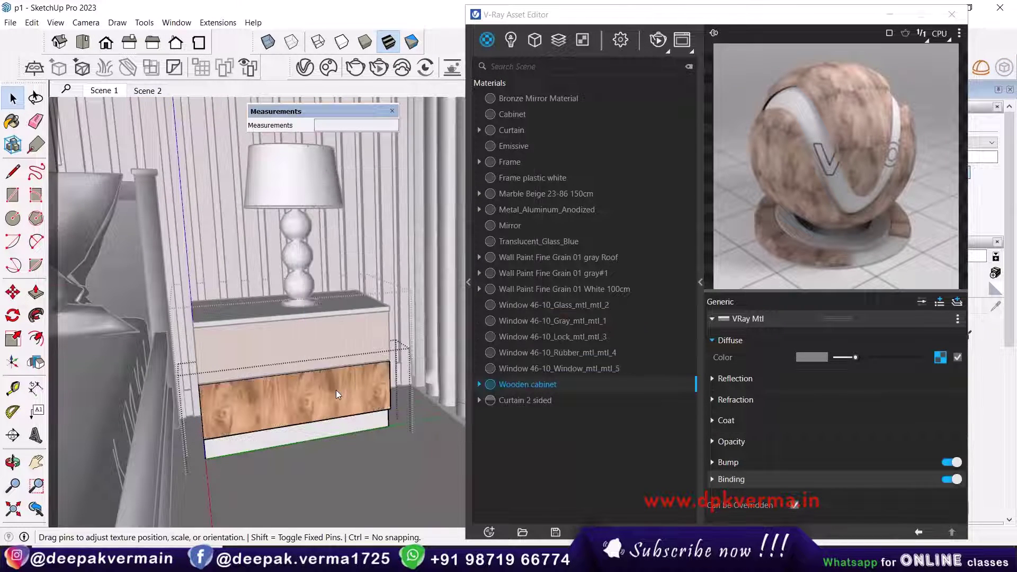
pyautogui.rightClick(338, 388)
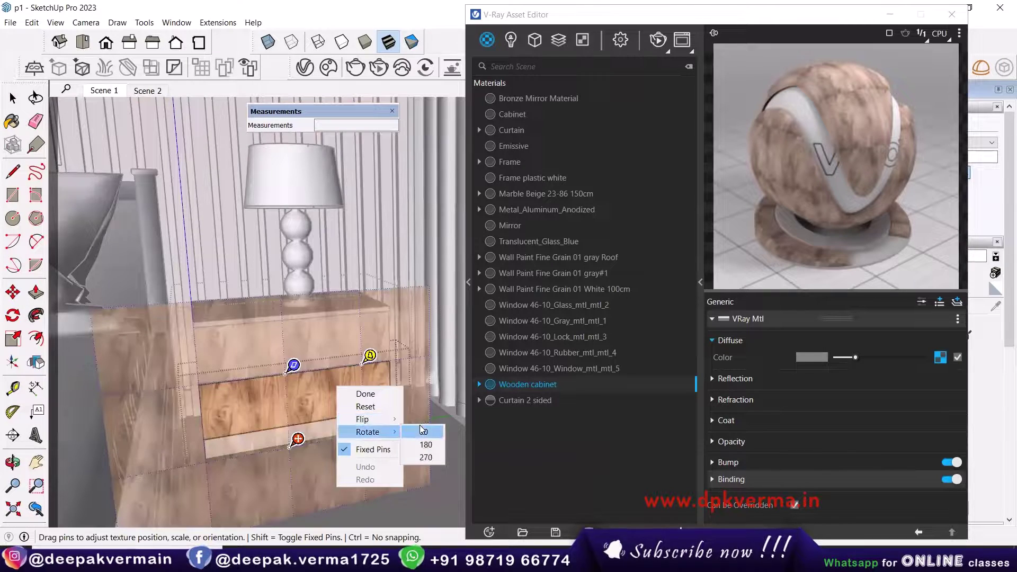
pyautogui.click(422, 430)
pyautogui.moveTo(200, 376); pyautogui.dragTo(273, 260)
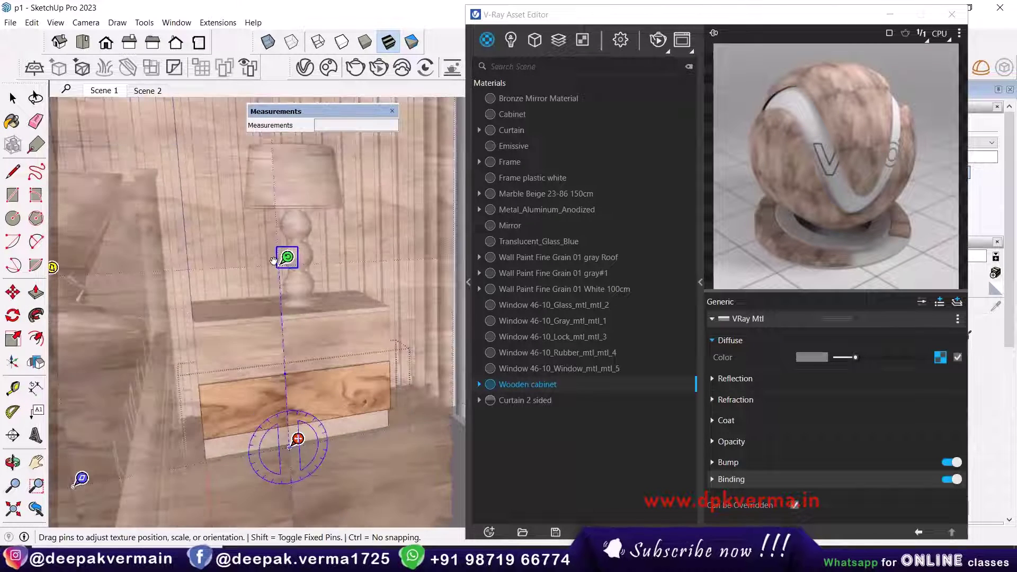
pyautogui.moveTo(297, 439); pyautogui.dragTo(209, 466)
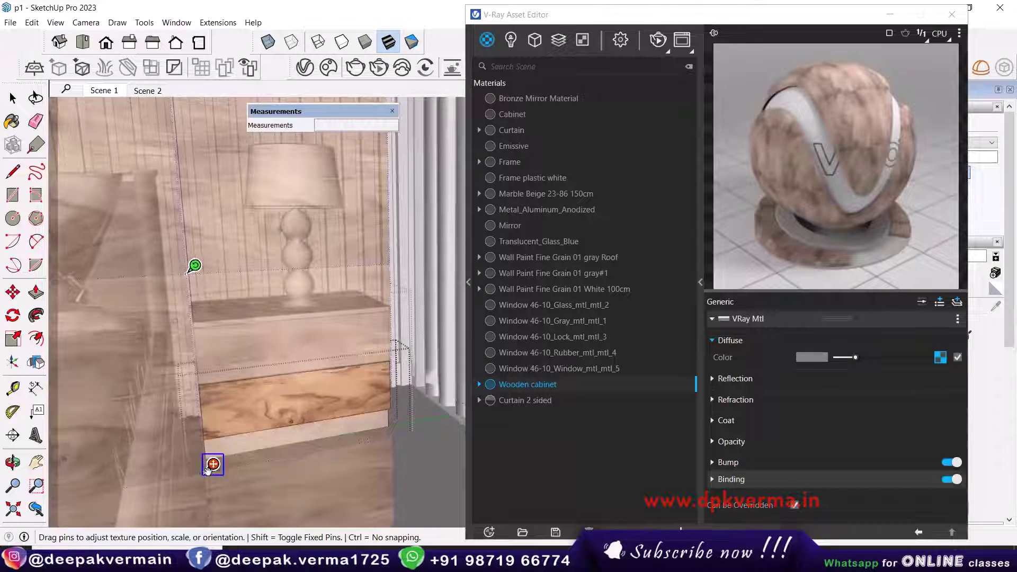
pyautogui.click(427, 454)
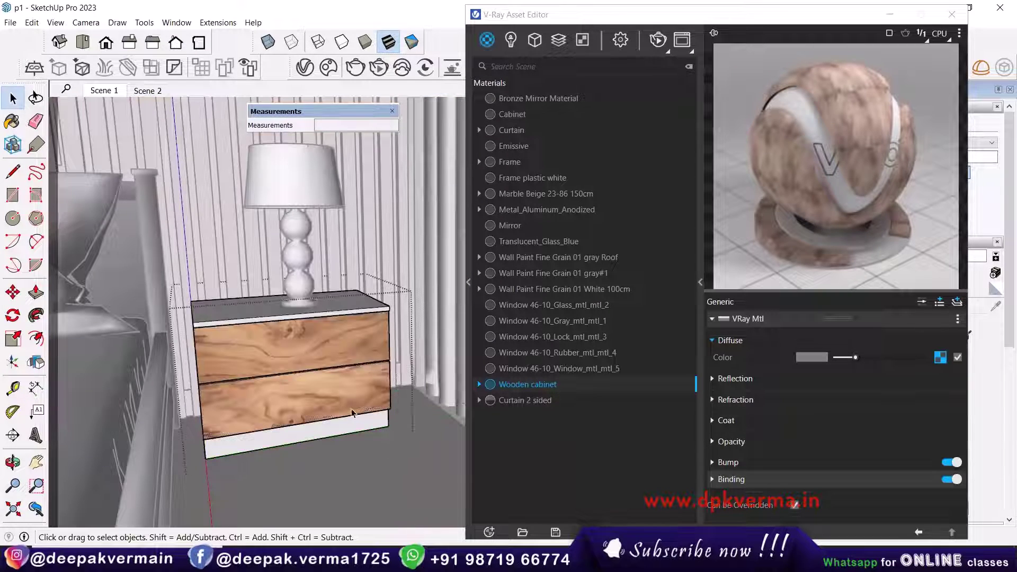
# Apply the Wall Paint Fine Grain 01 White 100cm material to the box above the curtains
pyautogui.scroll(-3, 344, 389)
pyautogui.scroll(-2, 322, 389)
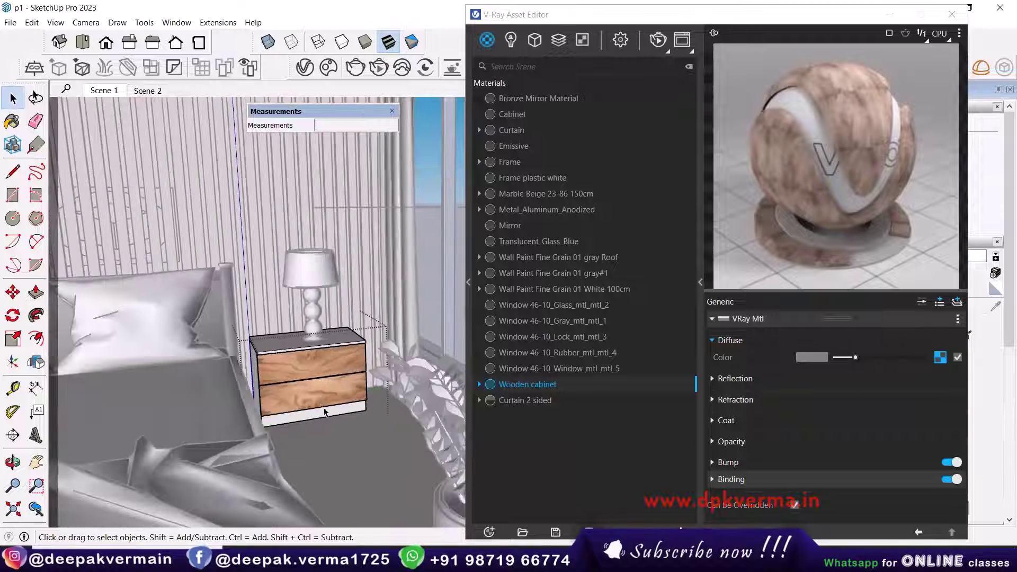
pyautogui.moveTo(286, 363); pyautogui.dragTo(395, 421, button='middle')
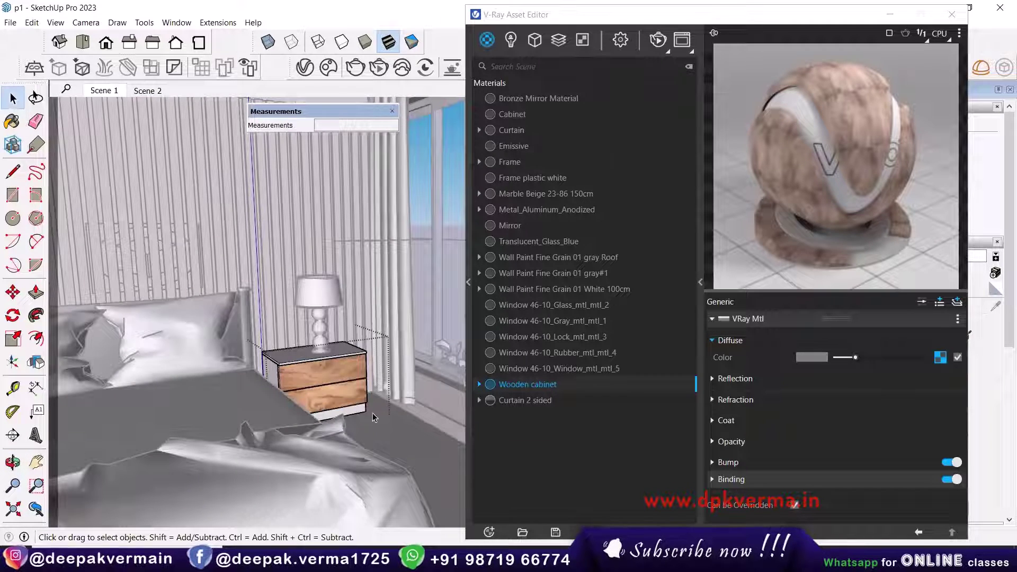
pyautogui.scroll(-3, 370, 418)
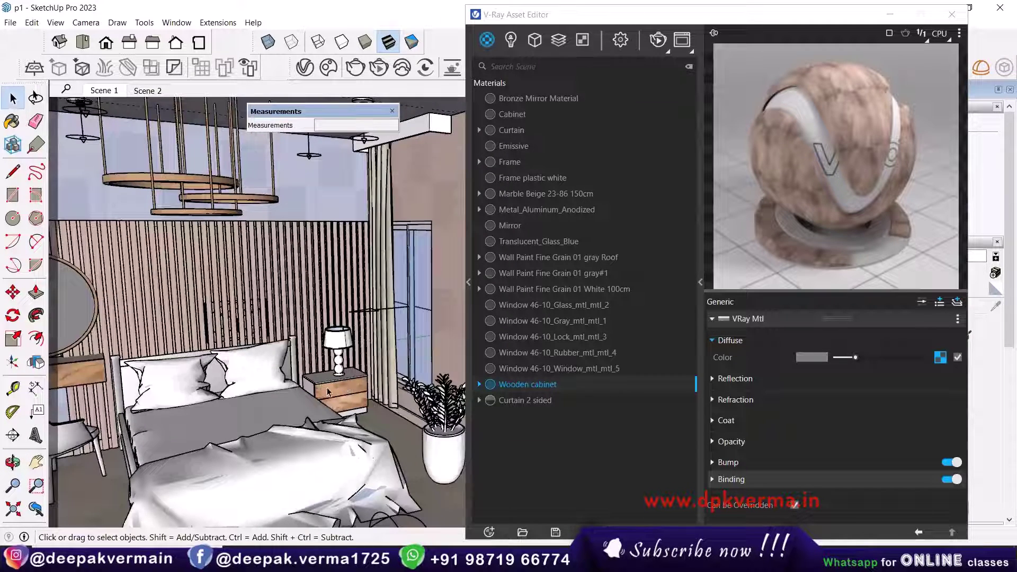
pyautogui.moveTo(327, 392); pyautogui.dragTo(324, 373, button='middle')
pyautogui.scroll(-3, 310, 293)
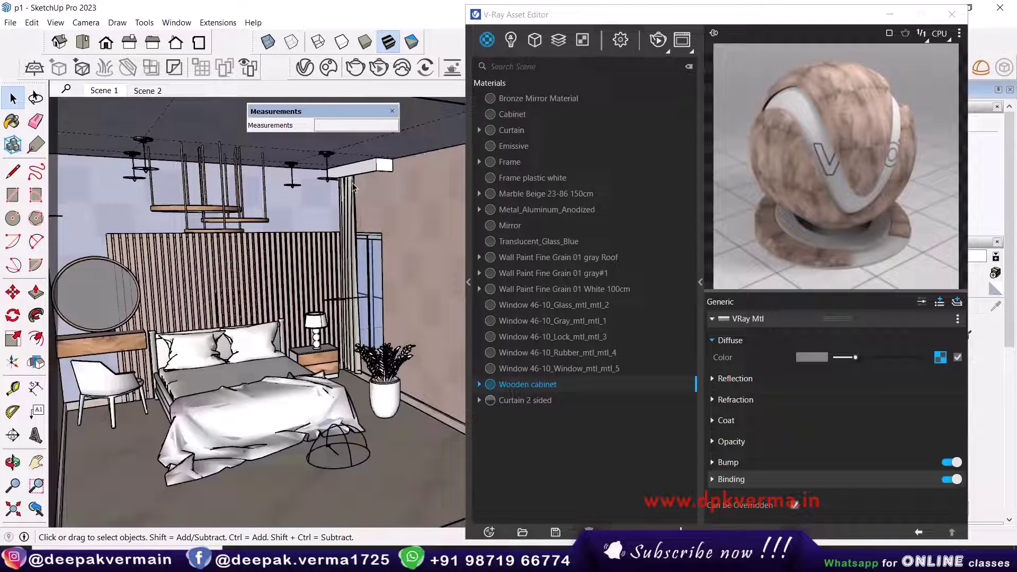
pyautogui.scroll(3, 371, 177)
pyautogui.click(384, 166)
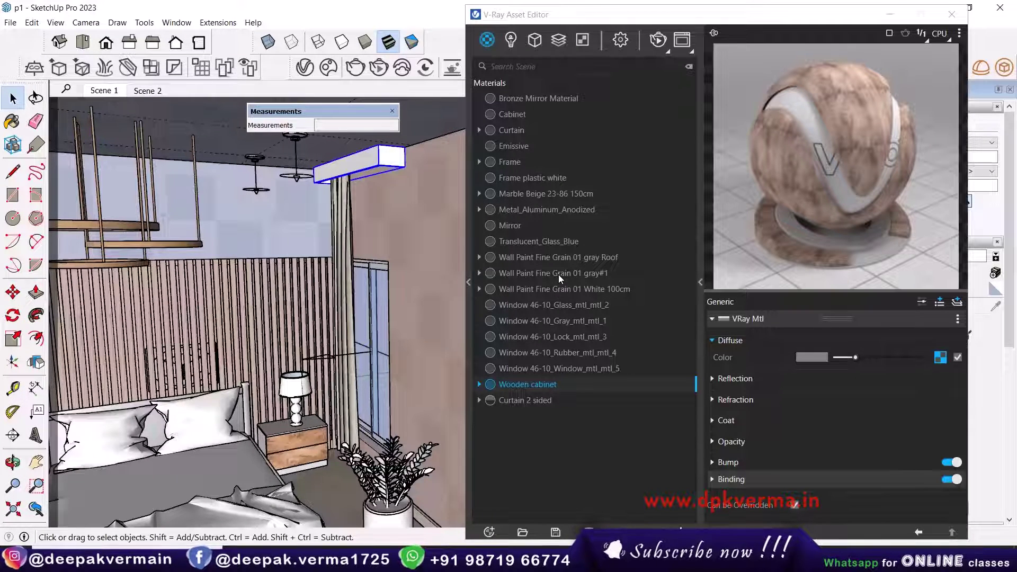
pyautogui.click(558, 289)
pyautogui.rightClick(559, 289)
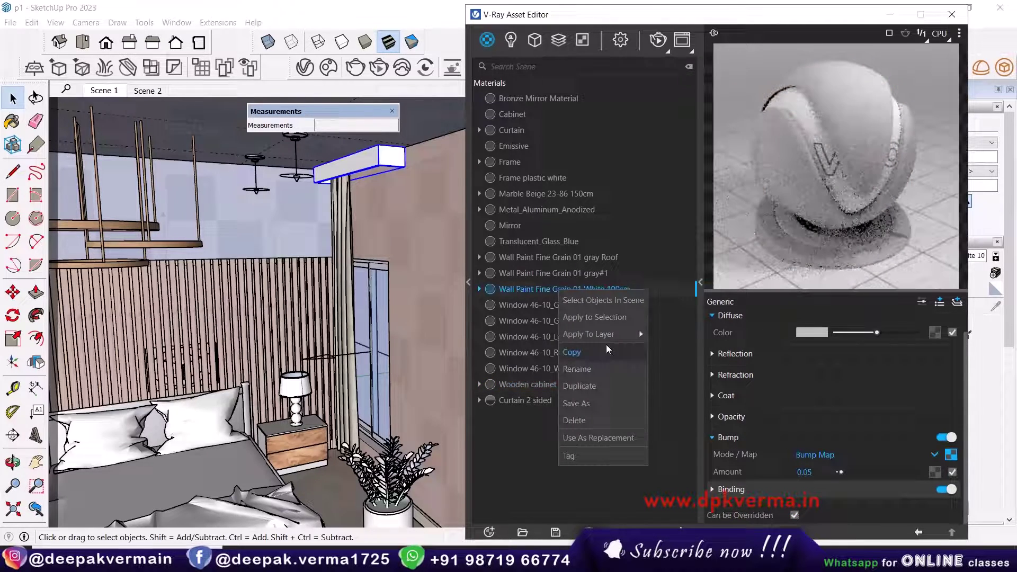
pyautogui.click(604, 318)
# Examine the bedroom from several angles and from Scene 1 to check which objects still need materials
pyautogui.moveTo(395, 228)
pyautogui.mouseDown(button='middle')
pyautogui.moveTo(403, 253)
pyautogui.moveTo(200, 260)
pyautogui.mouseUp(button='middle')
pyautogui.scroll(-1, 165, 314)
pyautogui.moveTo(329, 276); pyautogui.dragTo(292, 302, button='middle')
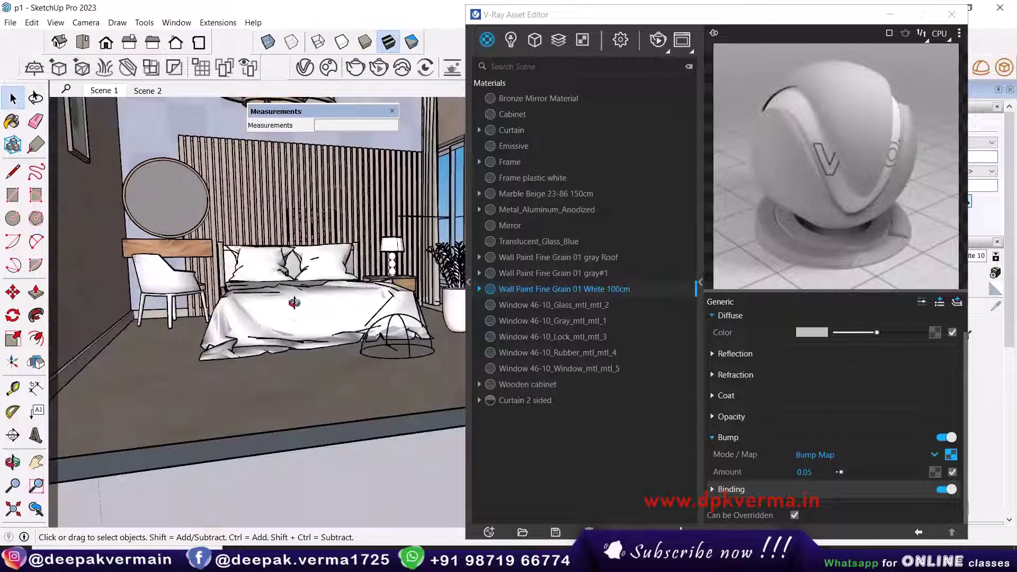
pyautogui.scroll(1, 157, 318)
pyautogui.scroll(-1, 312, 346)
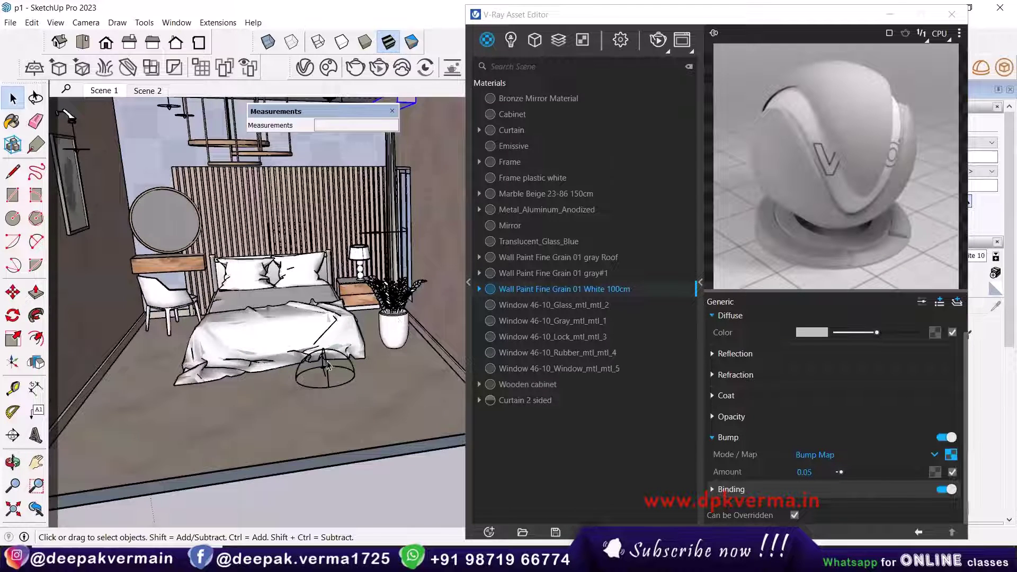
pyautogui.scroll(-3, 272, 400)
pyautogui.moveTo(286, 275)
pyautogui.mouseDown(button='middle')
pyautogui.moveTo(293, 214)
pyautogui.moveTo(307, 254)
pyautogui.mouseUp(button='middle')
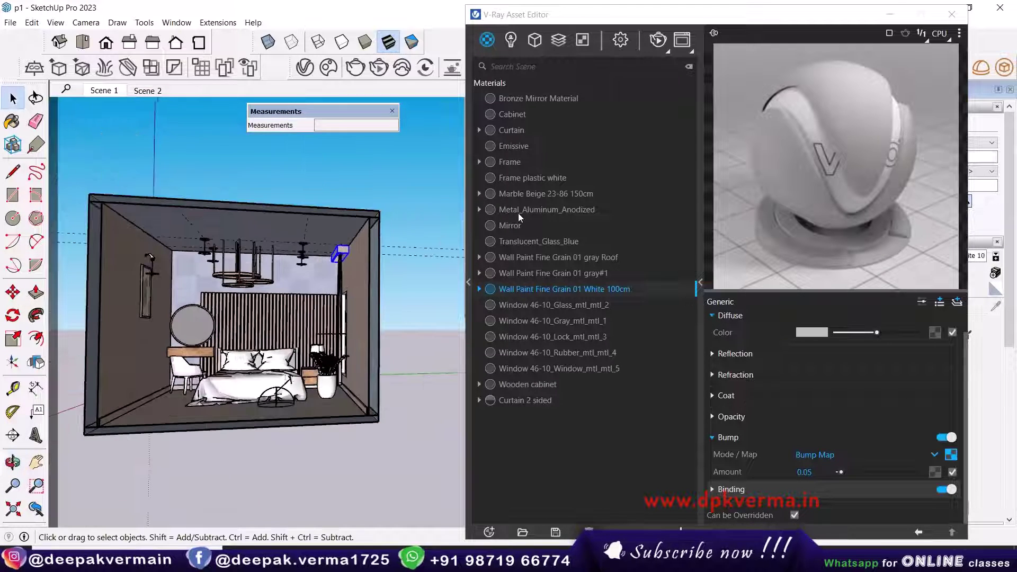
pyautogui.click(113, 93)
pyautogui.moveTo(644, 25); pyautogui.dragTo(673, 34)
pyautogui.scroll(-1, 381, 278)
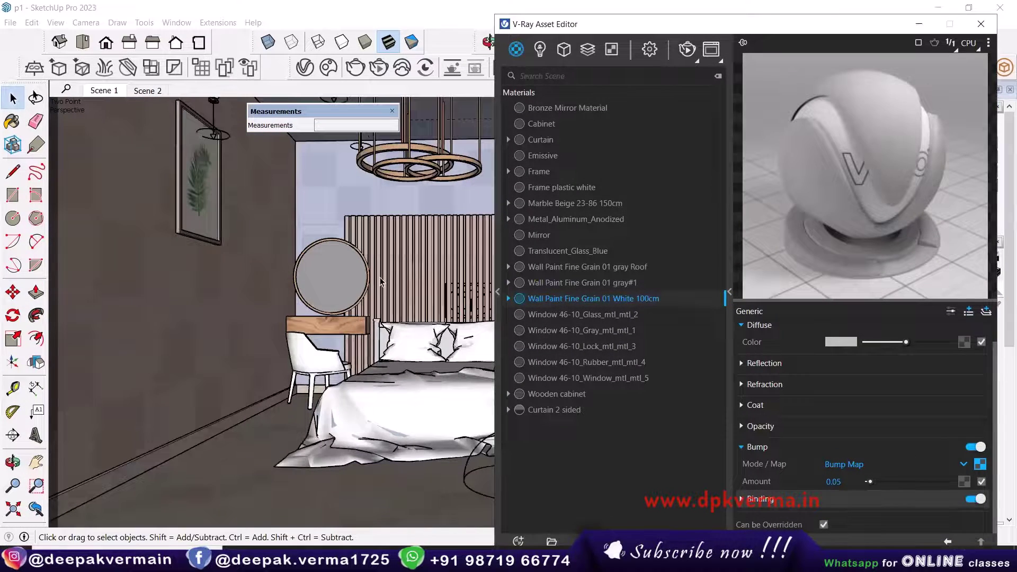
pyautogui.scroll(-3, 381, 279)
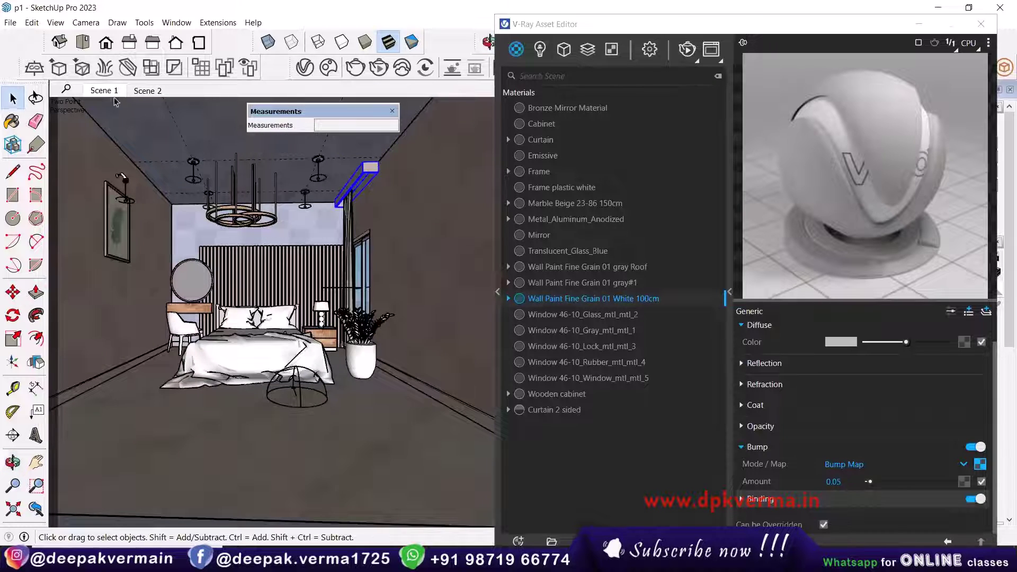
pyautogui.click(104, 91)
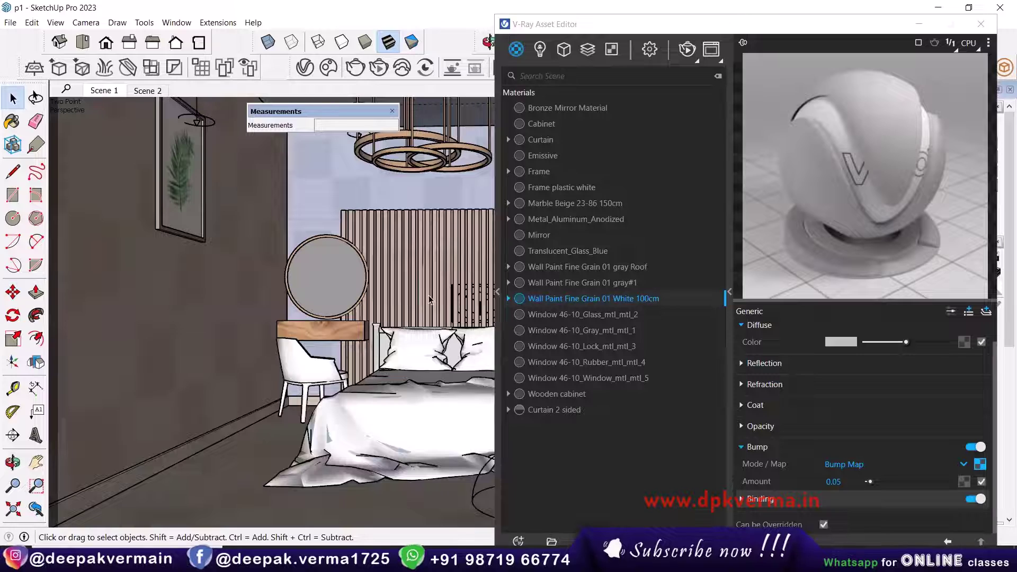
pyautogui.moveTo(385, 359); pyautogui.dragTo(490, 382, button='middle')
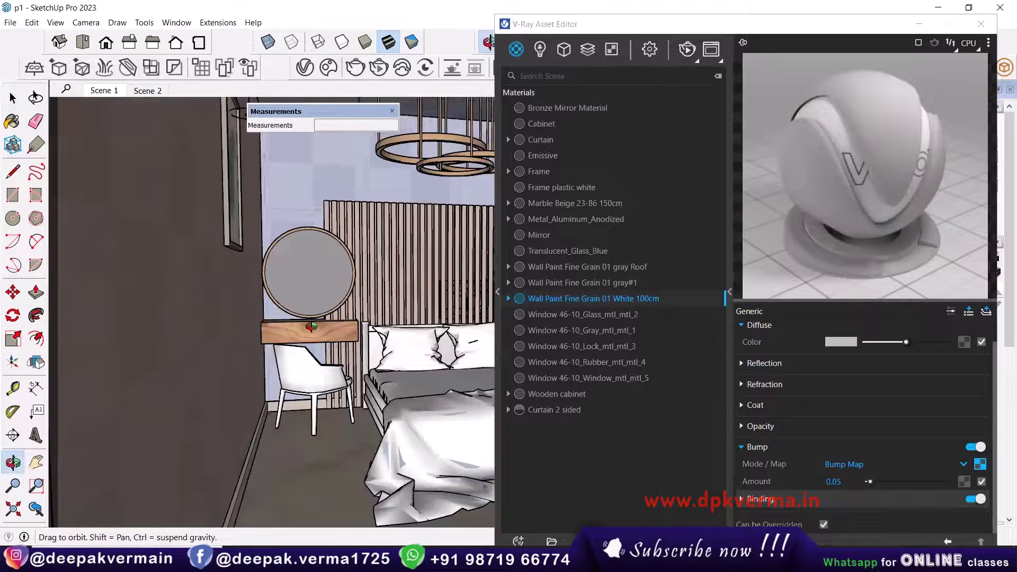
pyautogui.moveTo(311, 327); pyautogui.dragTo(381, 380, button='middle')
pyautogui.scroll(-3, 350, 377)
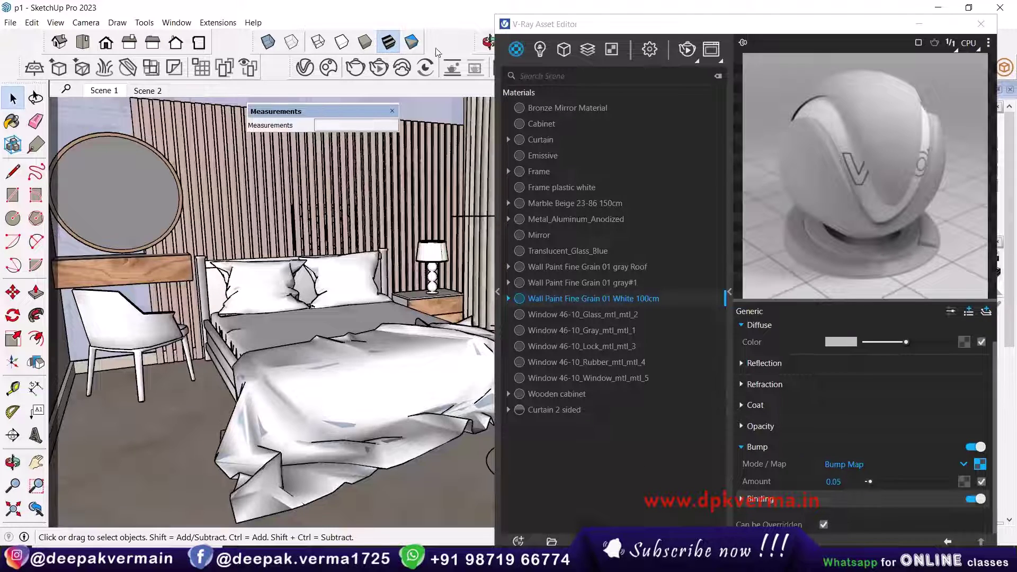
# Open the V-Ray frame buffer and load the second render in the history
pyautogui.moveTo(528, 32); pyautogui.dragTo(544, 152)
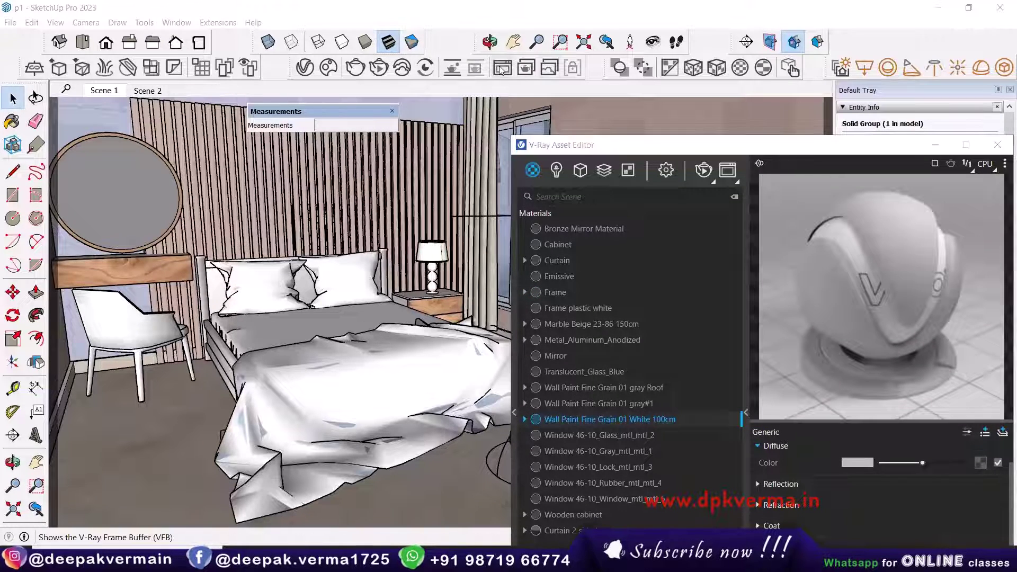
pyautogui.click(503, 67)
pyautogui.doubleClick(101, 203)
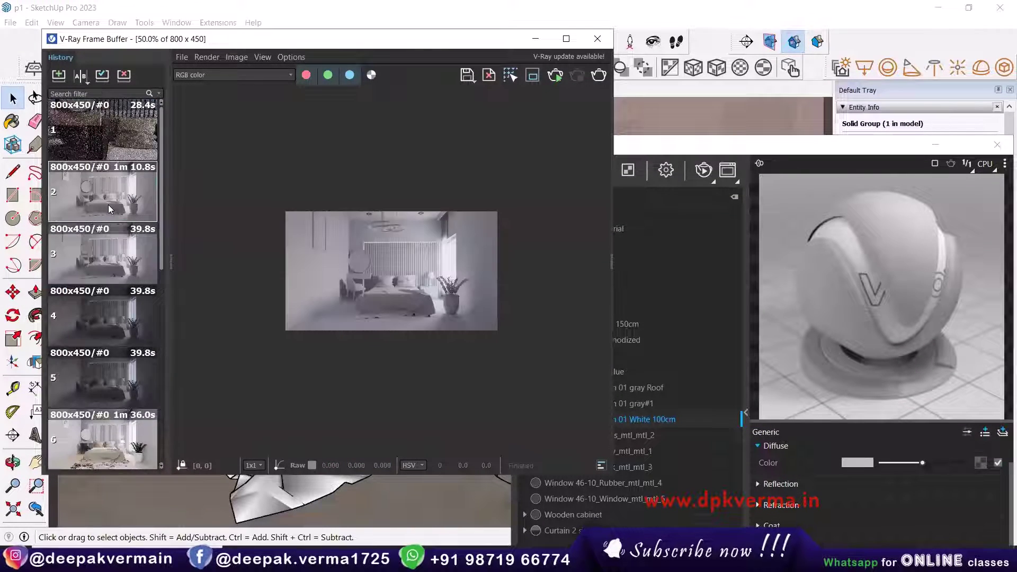
# Render the bedroom from the Scene 1 view with V-Ray and view the result at 100% zoom
pyautogui.click(597, 39)
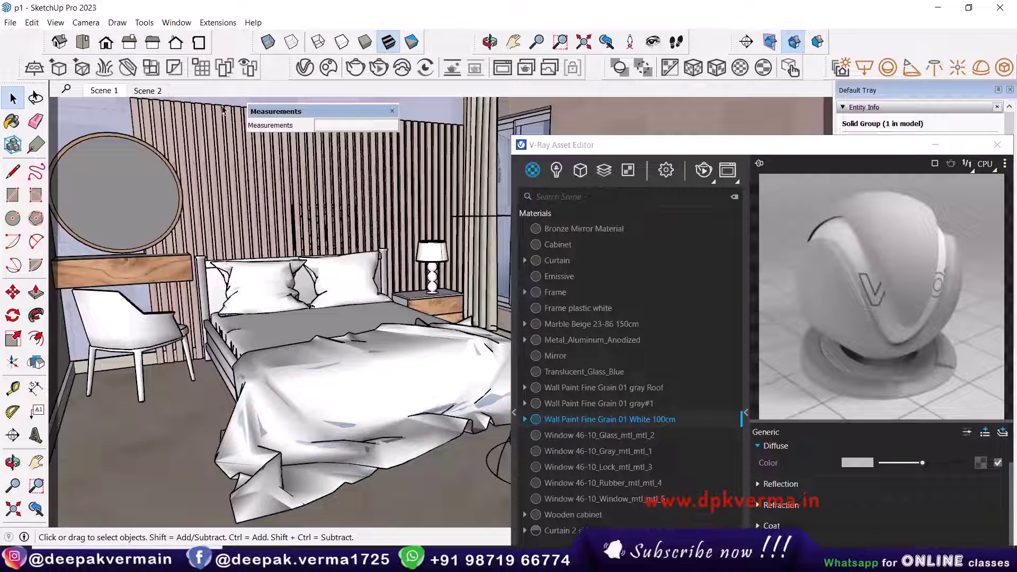
pyautogui.click(112, 91)
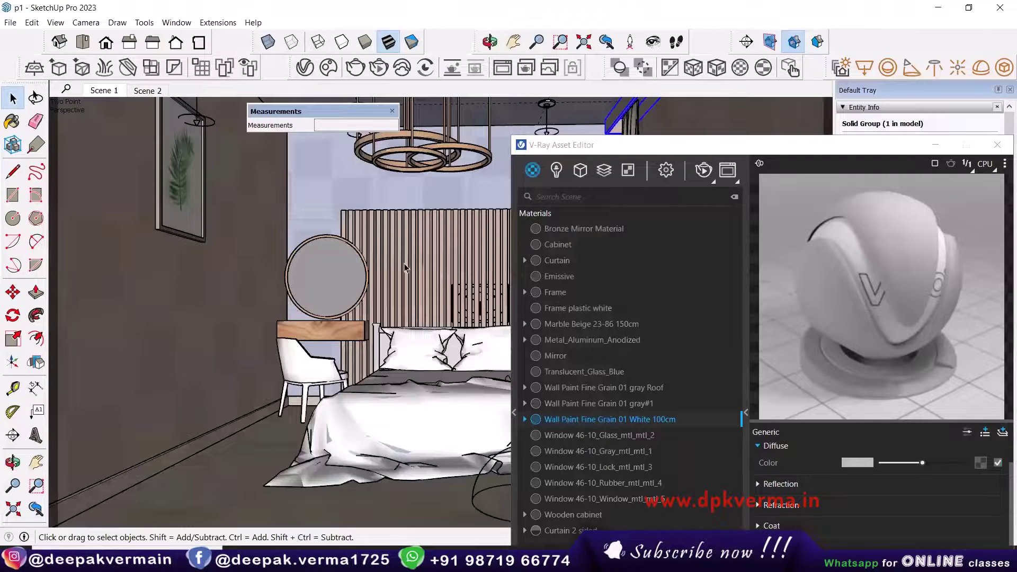
pyautogui.click(665, 170)
pyautogui.moveTo(680, 144); pyautogui.dragTo(577, 56)
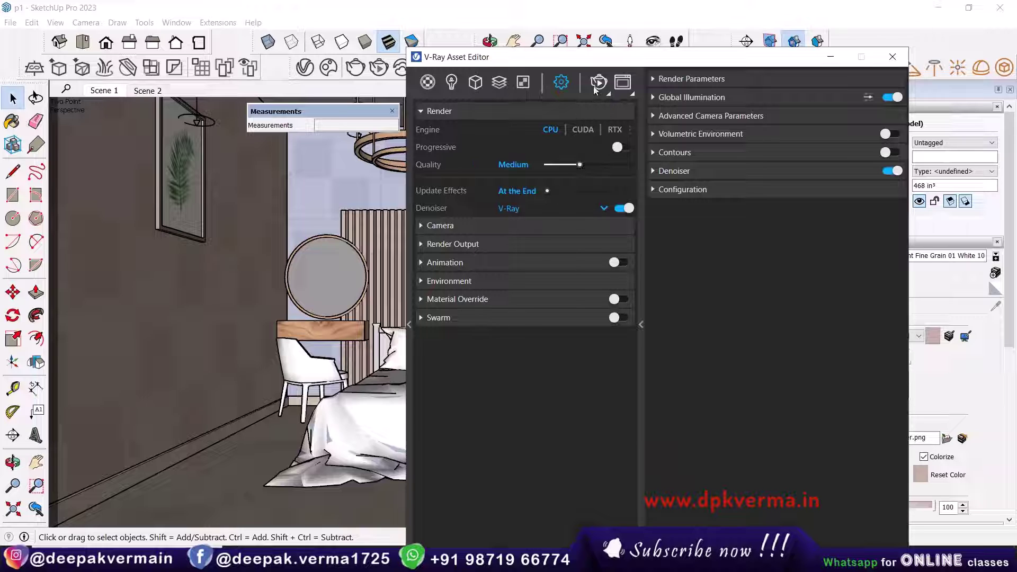
pyautogui.click(617, 87)
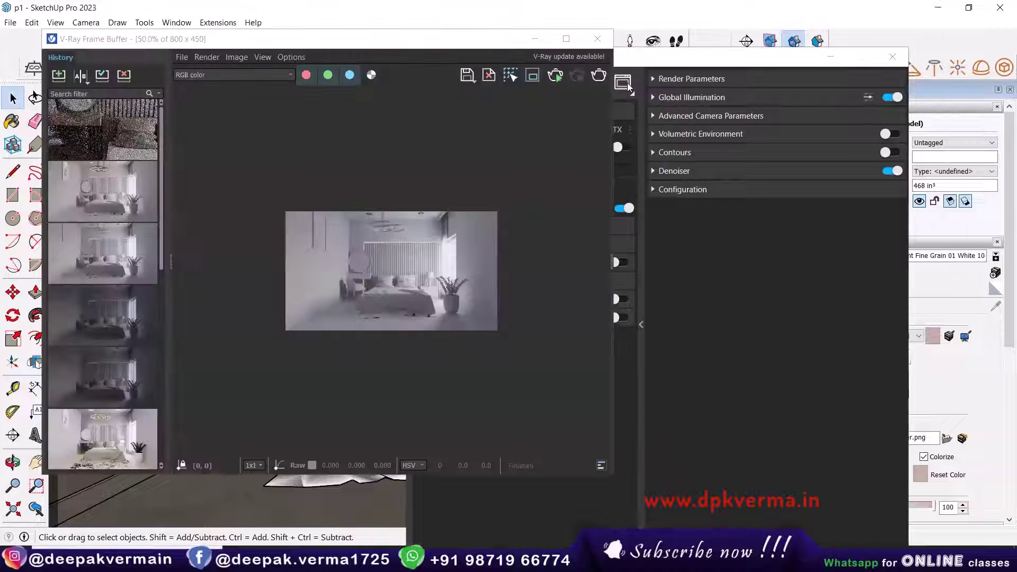
pyautogui.click(597, 76)
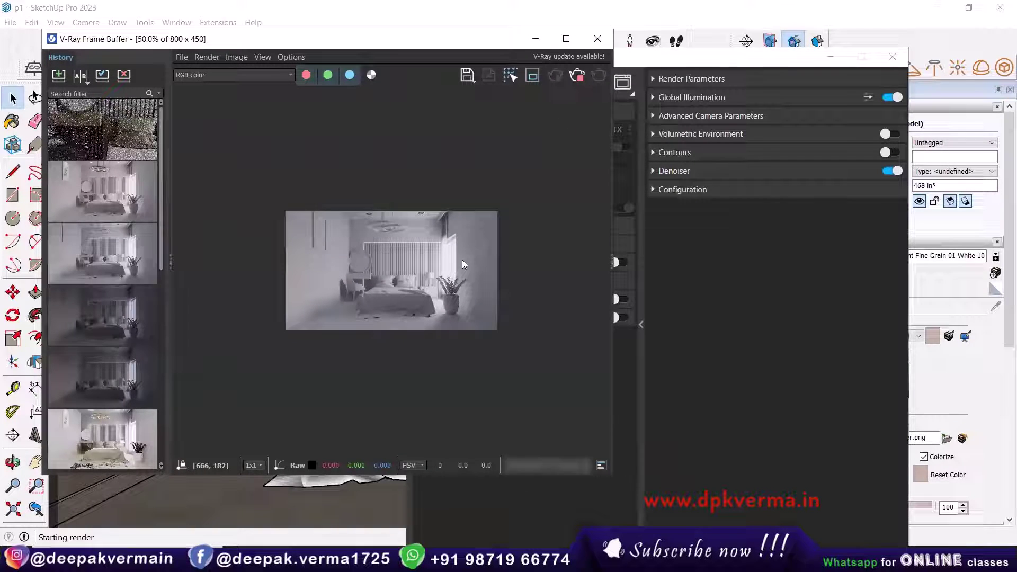
pyautogui.doubleClick(414, 266)
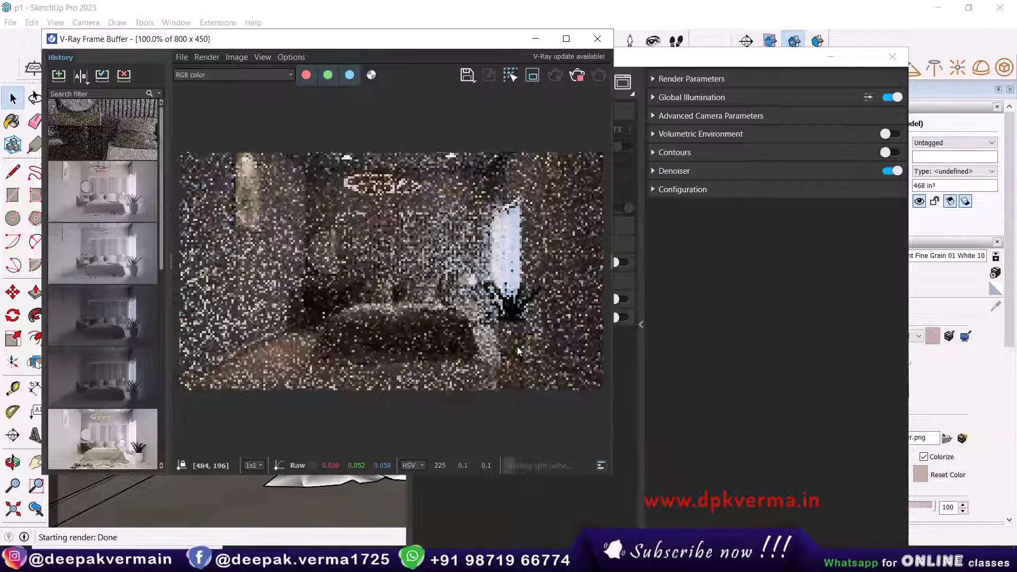
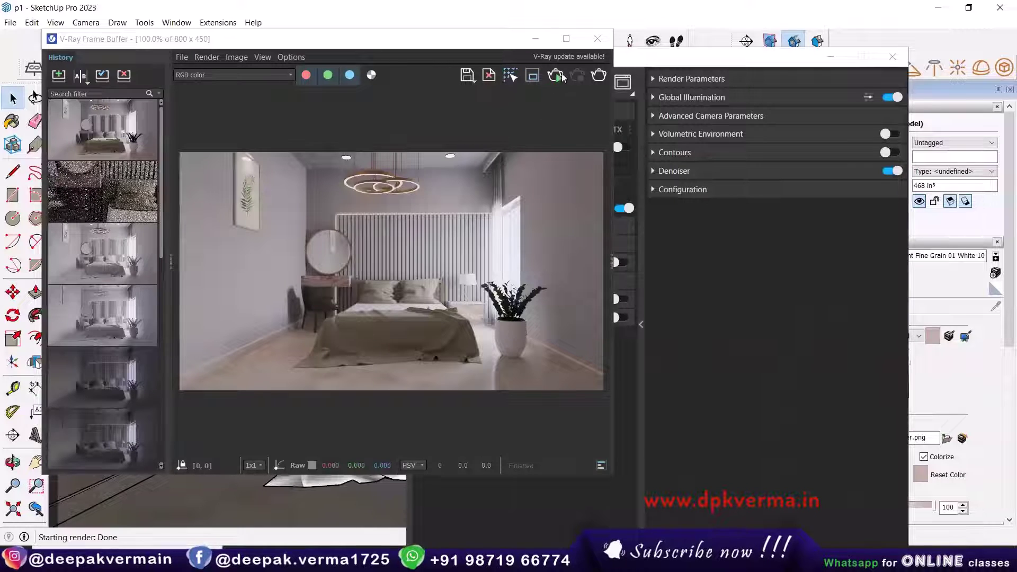
pyautogui.click(597, 38)
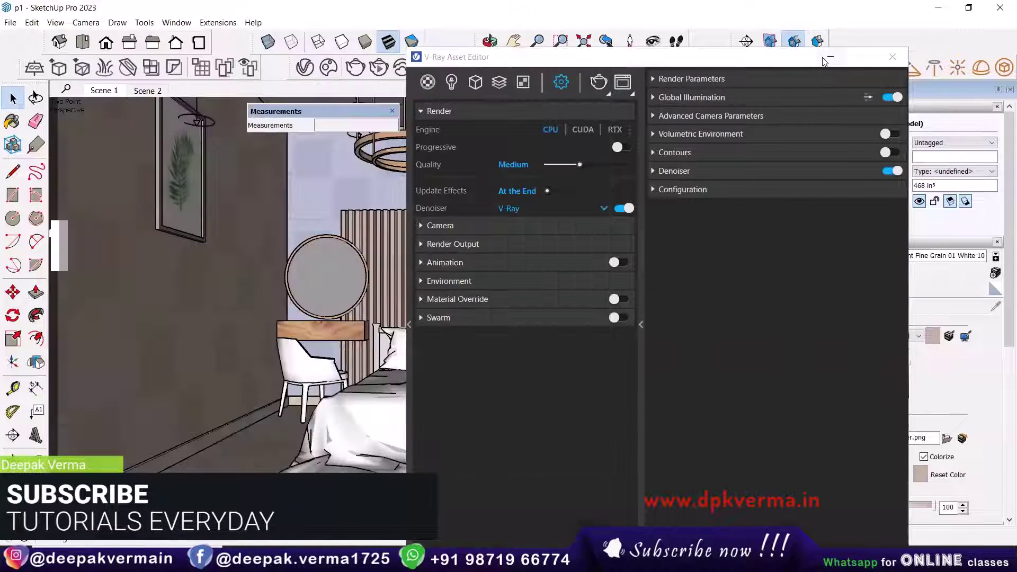
pyautogui.click(892, 57)
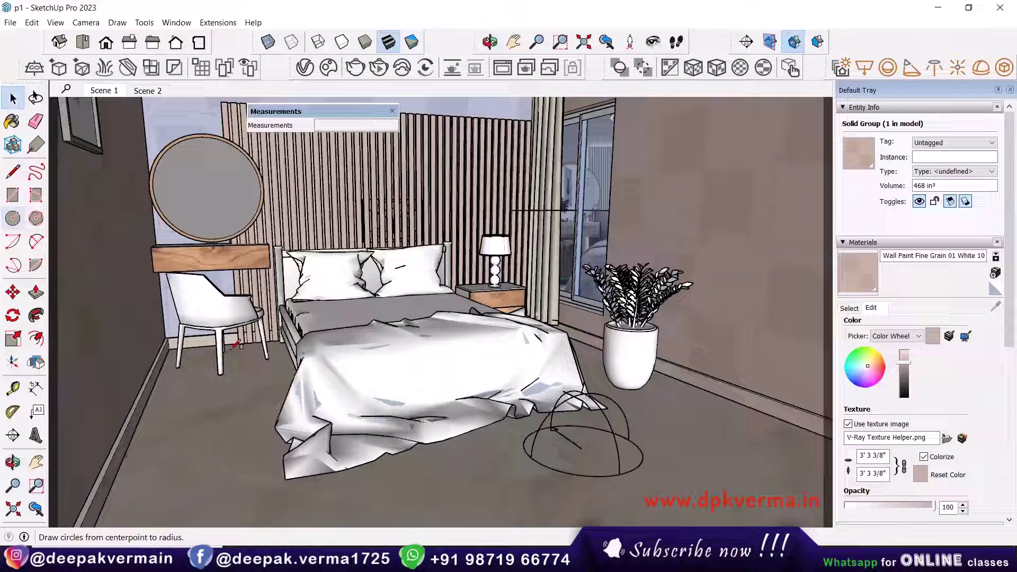
# Draw a rectangle of about 46 sq ft on the floor under the foot of the bed for a carpet
pyautogui.press('r')
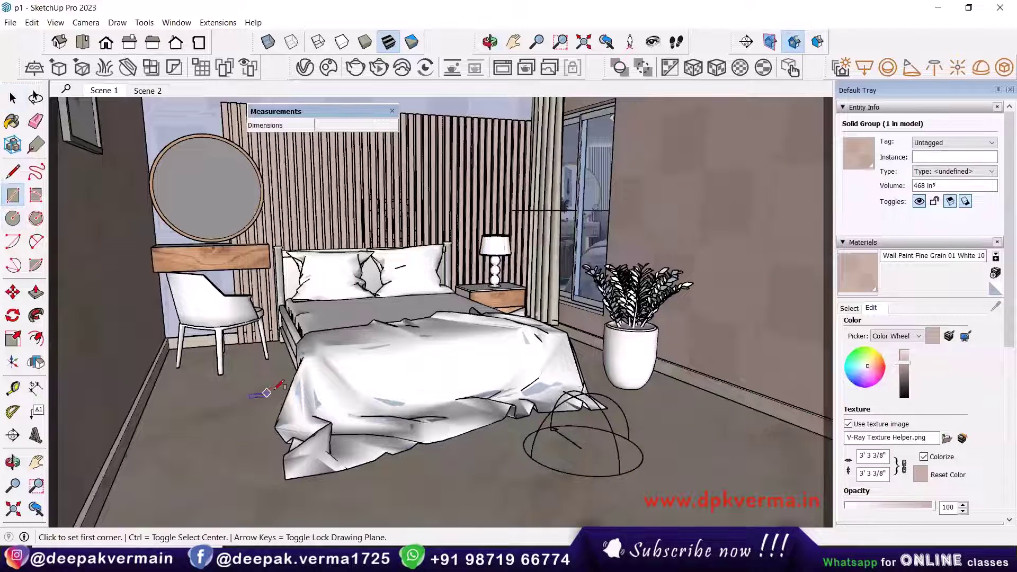
pyautogui.click(268, 383)
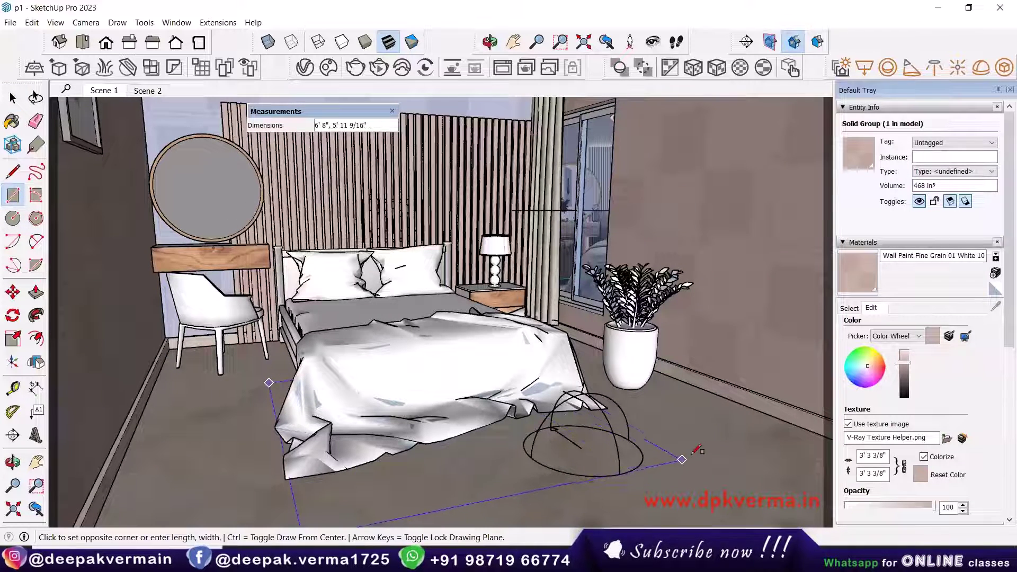
pyautogui.click(662, 448)
pyautogui.press('o')
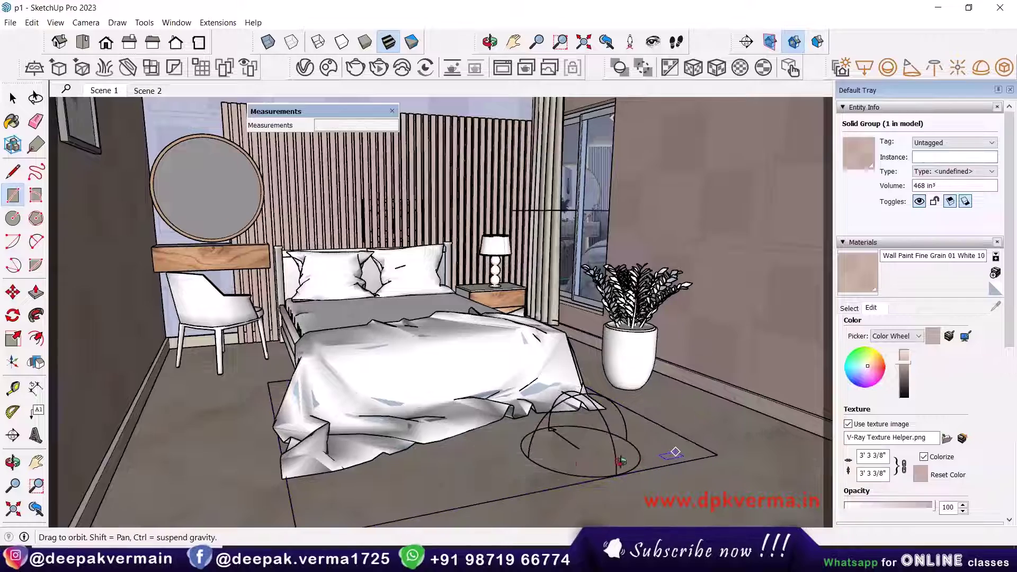
pyautogui.moveTo(674, 450); pyautogui.dragTo(535, 474)
pyautogui.moveTo(667, 478); pyautogui.dragTo(517, 485, button='middle')
pyautogui.moveTo(659, 492); pyautogui.dragTo(683, 483)
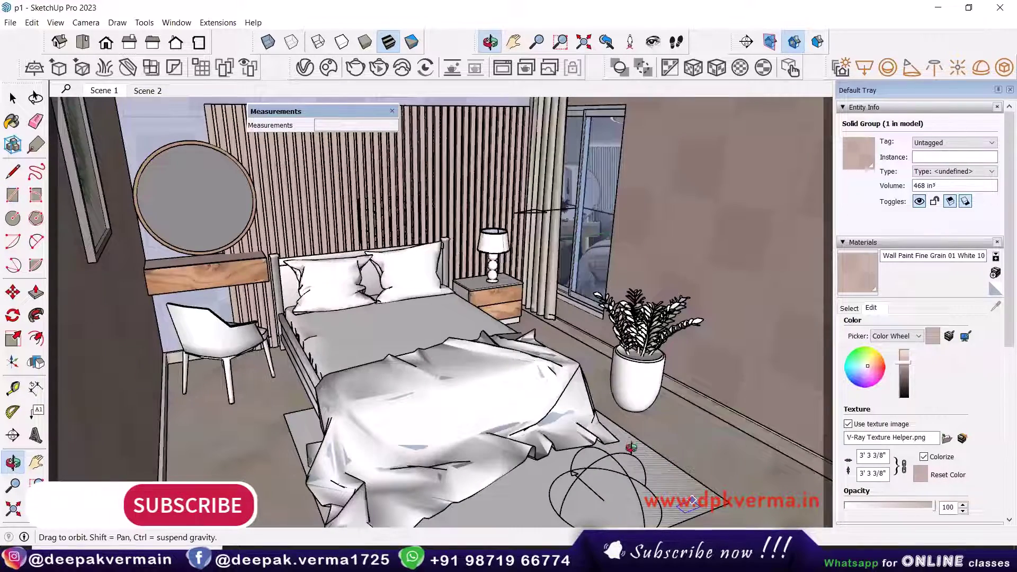
pyautogui.moveTo(630, 447); pyautogui.dragTo(573, 466)
# Push/Pull the carpet rectangle upward by a fraction of an inch to give it a thin thickness
pyautogui.press('r')
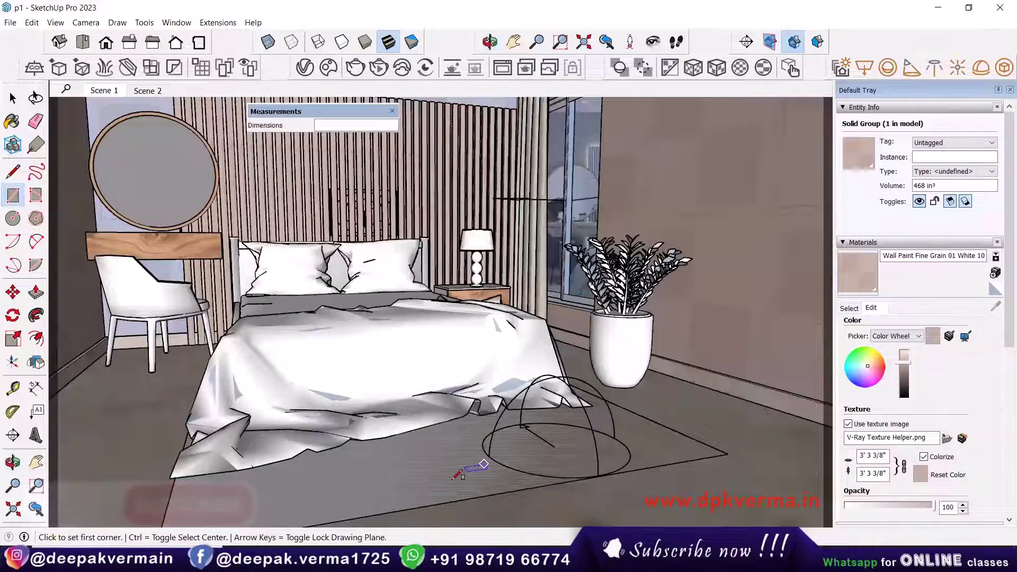
pyautogui.scroll(2, 461, 476)
pyautogui.scroll(1, 474, 477)
pyautogui.press('p')
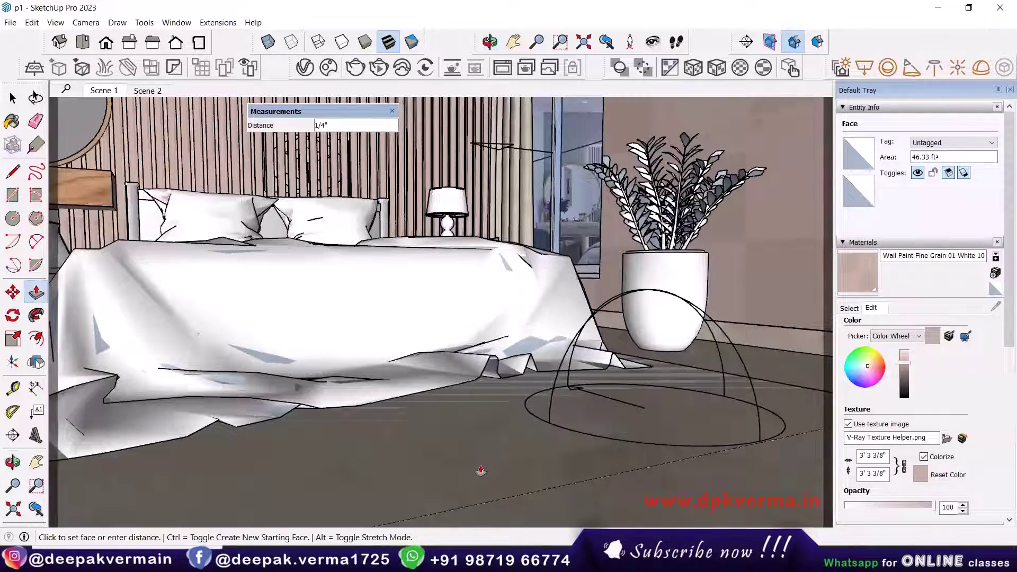
pyautogui.scroll(1, 480, 470)
pyautogui.moveTo(490, 472); pyautogui.dragTo(648, 499, button='middle')
pyautogui.moveTo(611, 400); pyautogui.dragTo(615, 420, button='middle')
pyautogui.scroll(2, 611, 397)
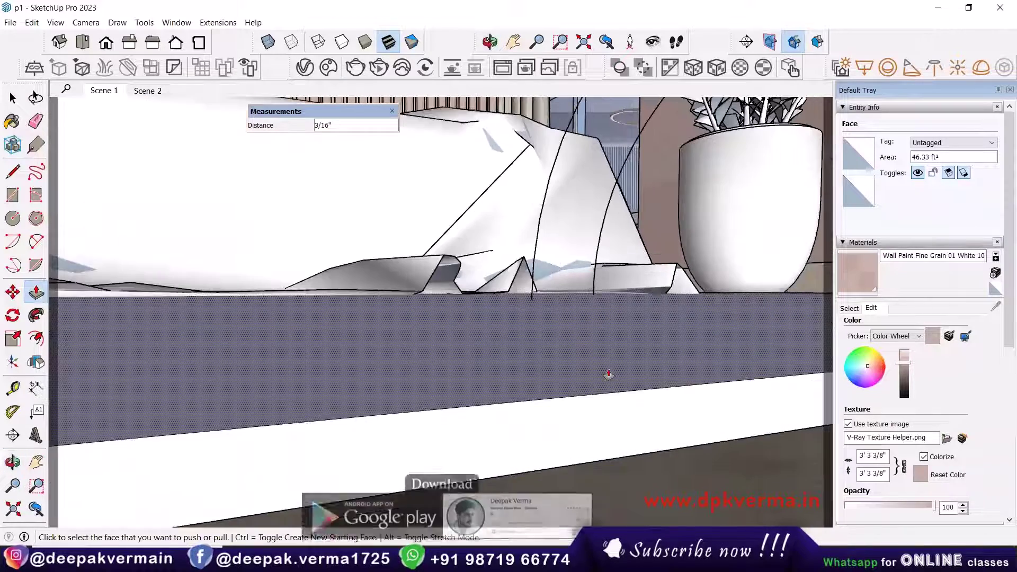
pyautogui.press('space')
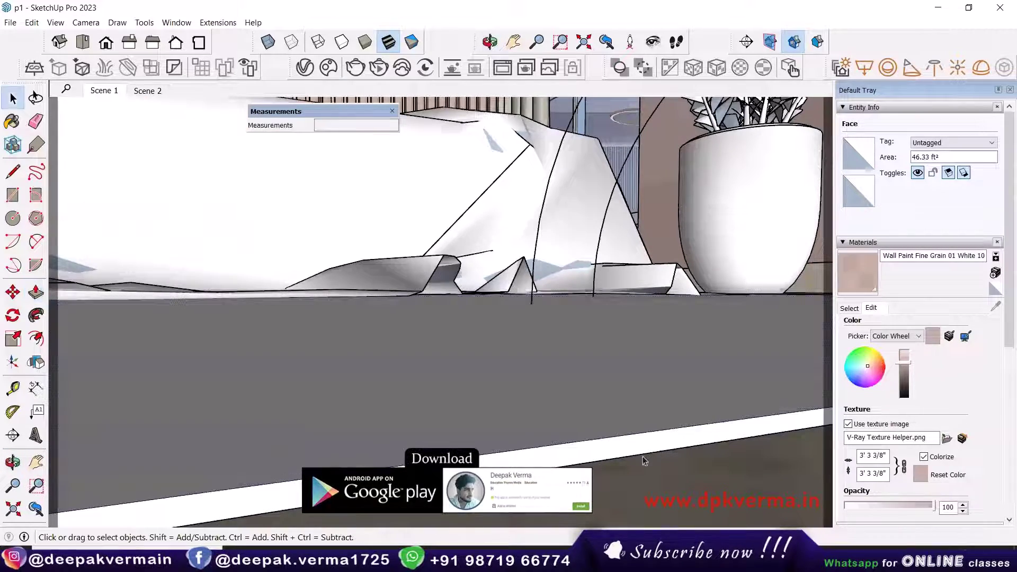
pyautogui.scroll(-2, 611, 382)
pyautogui.scroll(-3, 602, 380)
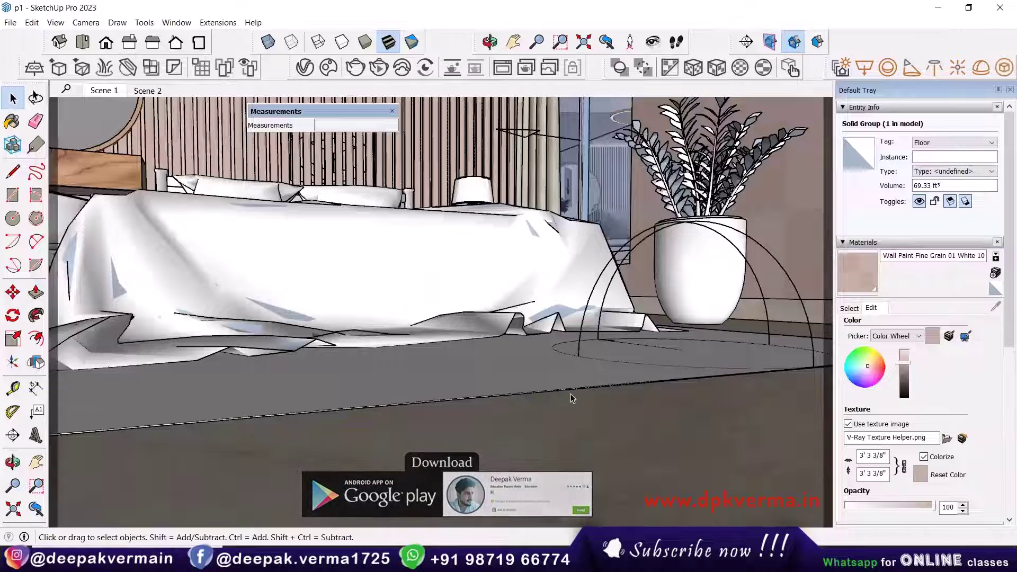
pyautogui.moveTo(571, 397); pyautogui.dragTo(424, 438, button='middle')
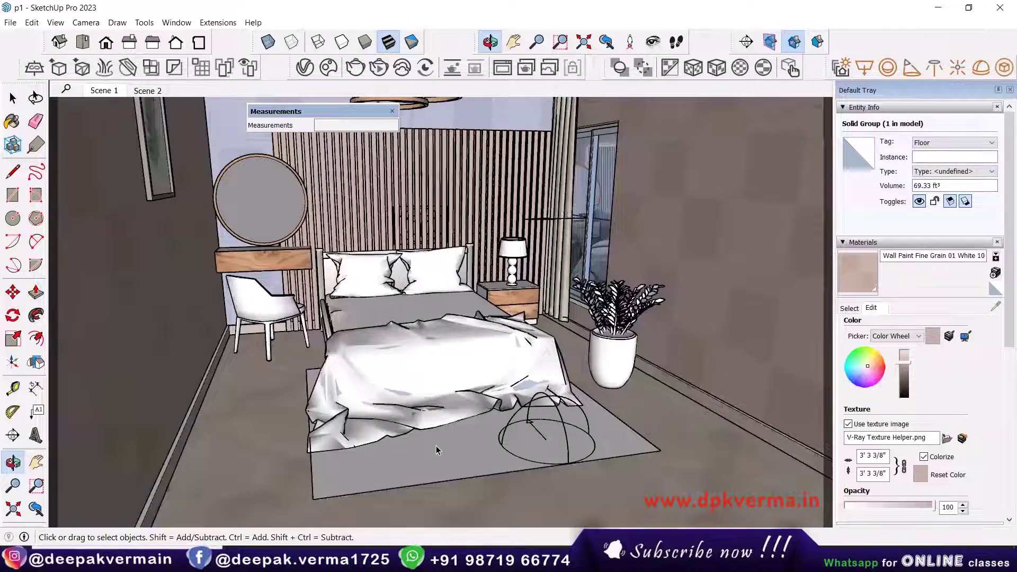
pyautogui.scroll(2, 423, 438)
pyautogui.scroll(1, 428, 427)
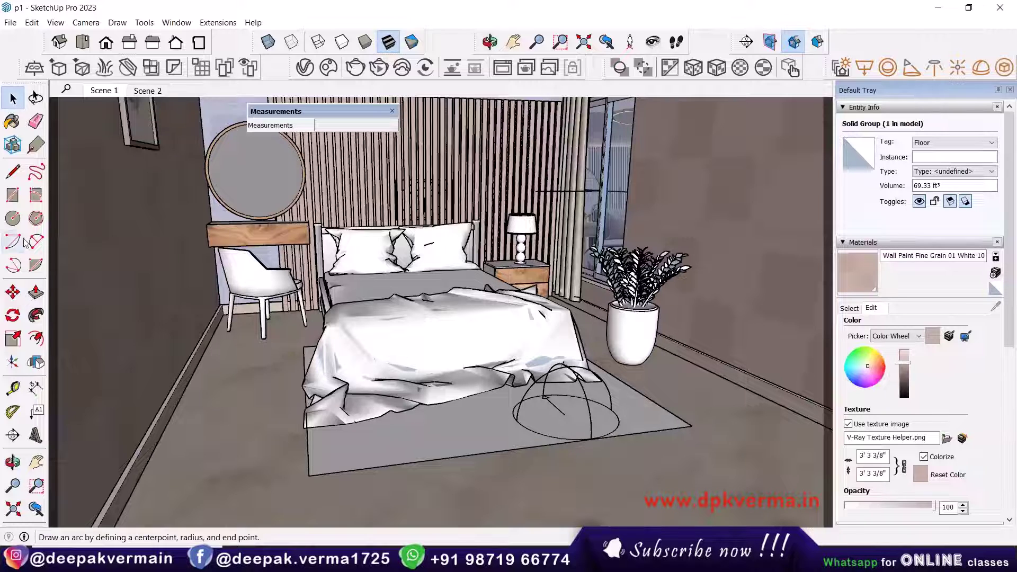
# Create a new Generic V-Ray material and name it Carpet
pyautogui.click(304, 67)
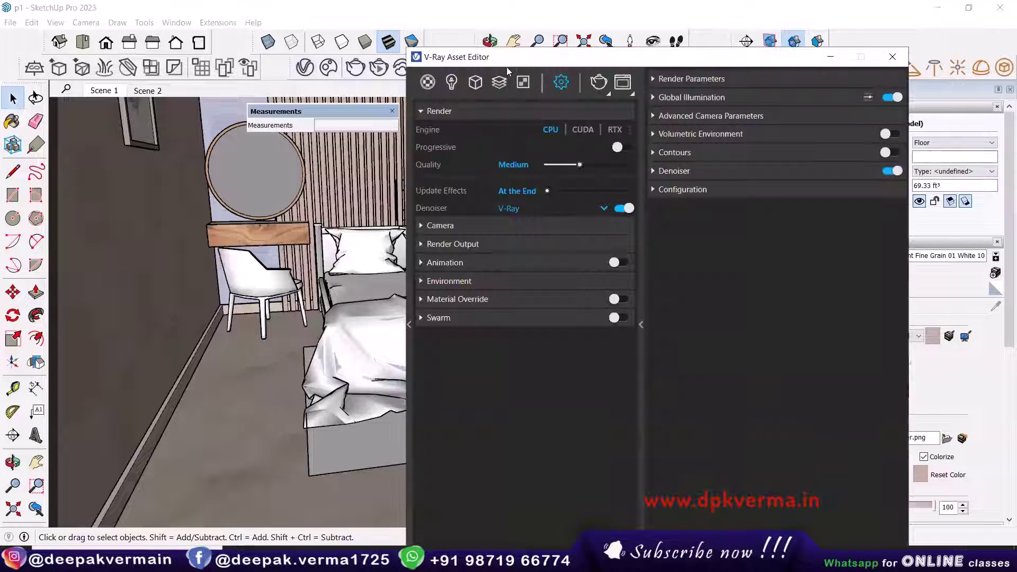
pyautogui.click(465, 77)
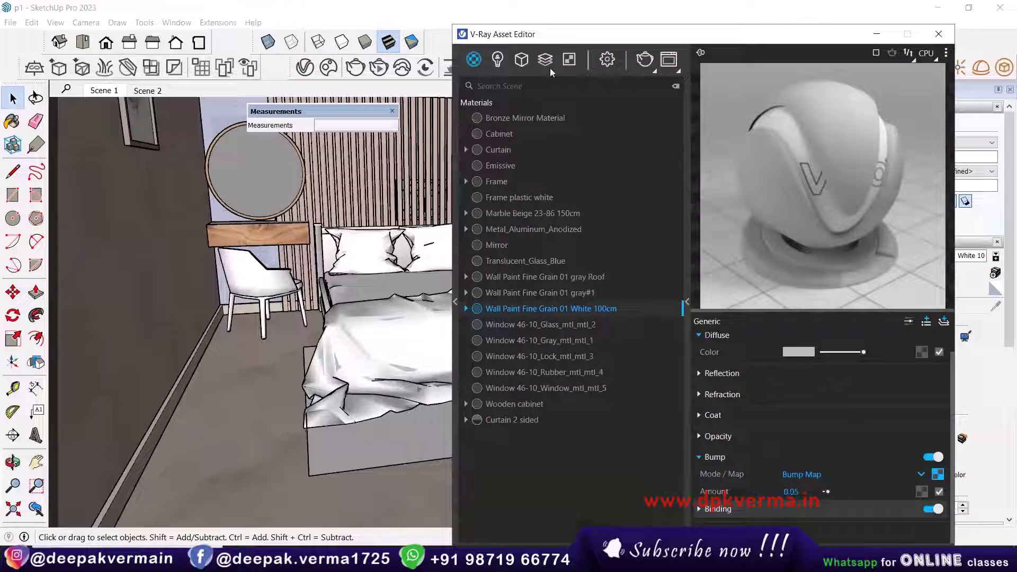
pyautogui.moveTo(556, 33); pyautogui.dragTo(556, 15)
pyautogui.click(475, 534)
pyautogui.moveTo(495, 518)
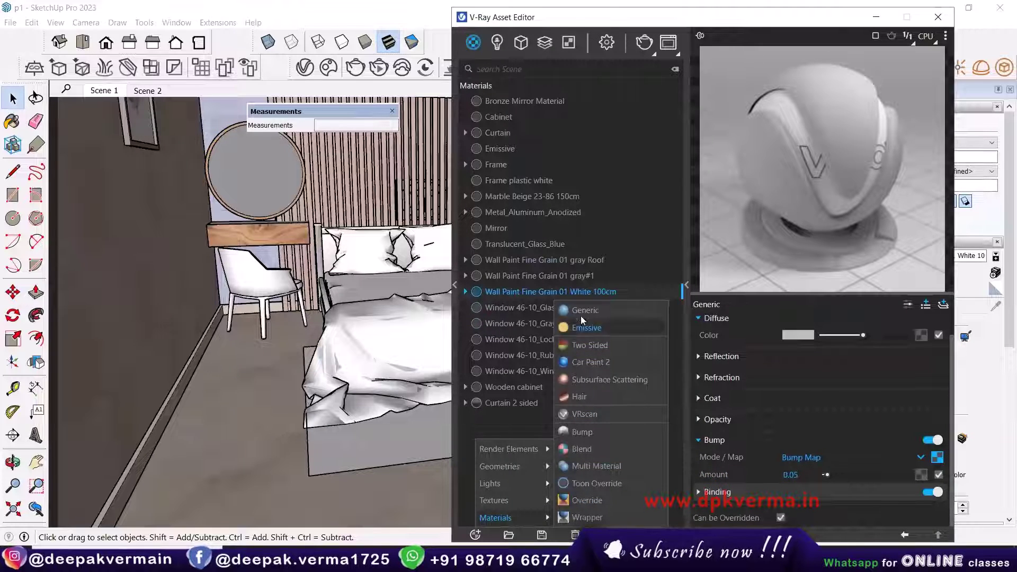
pyautogui.click(579, 310)
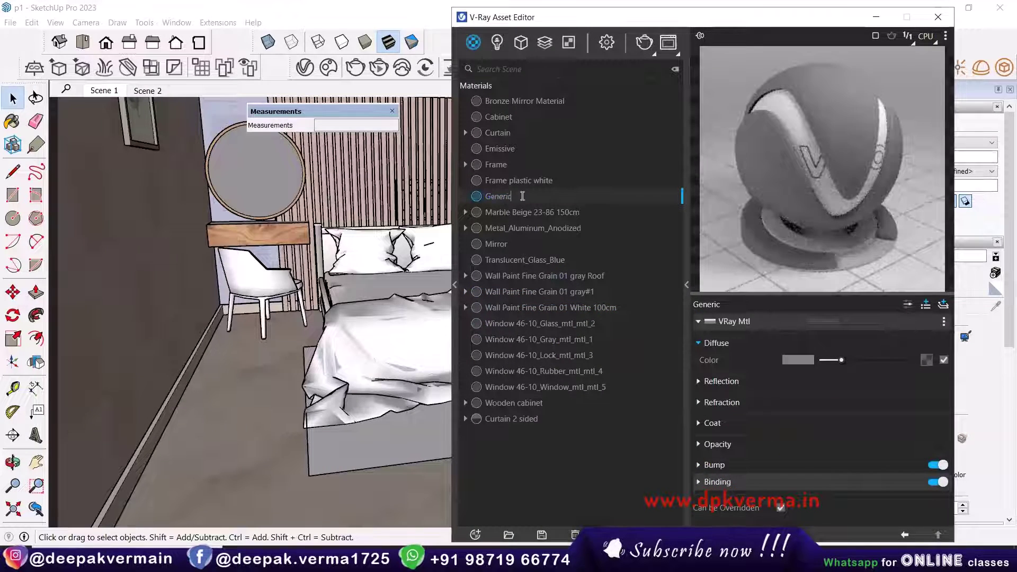
pyautogui.write('Carpet')
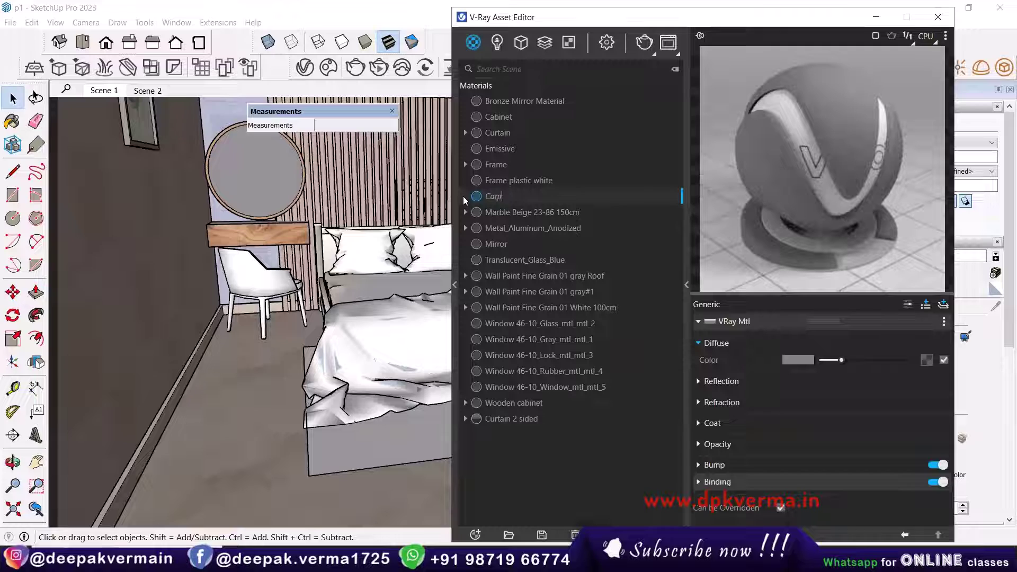
pyautogui.press('Return')
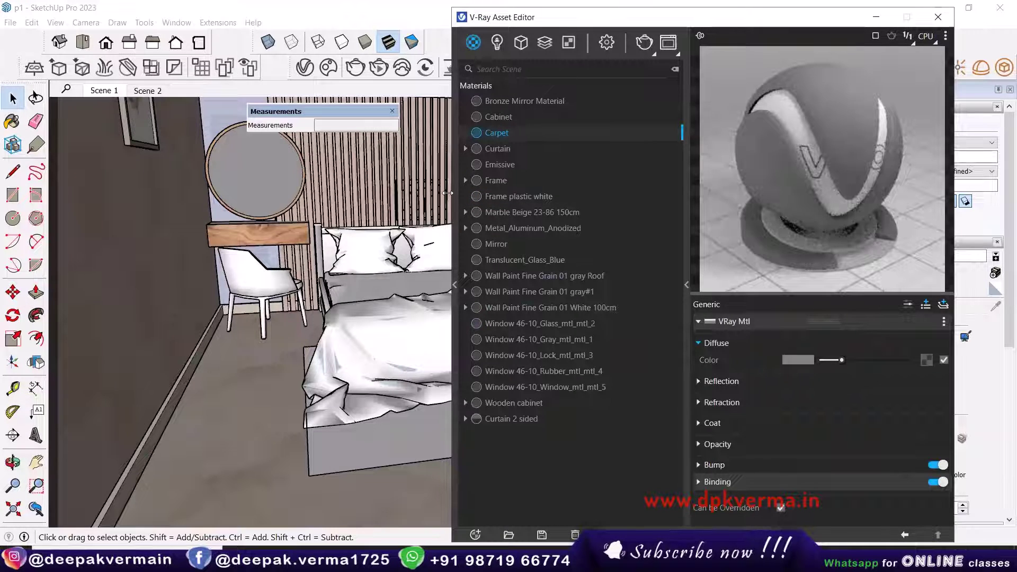
# Load the black-and-white birdcage_3d_model_c4d_max image from Downloads as the bitmap for the Carpet material's diffuse color
pyautogui.click(930, 363)
pyautogui.click(888, 48)
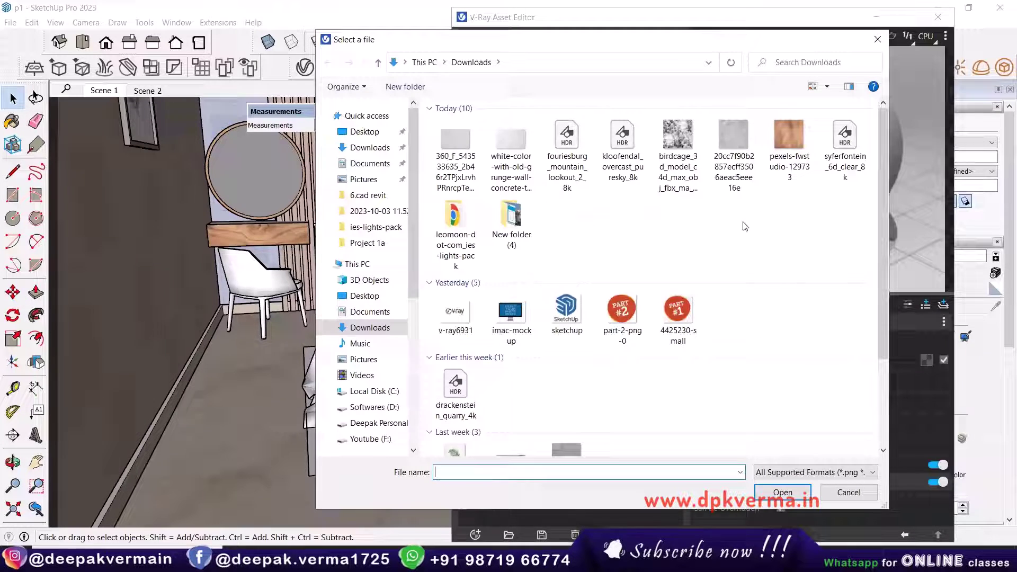
pyautogui.rightClick(745, 224)
pyautogui.moveTo(833, 239)
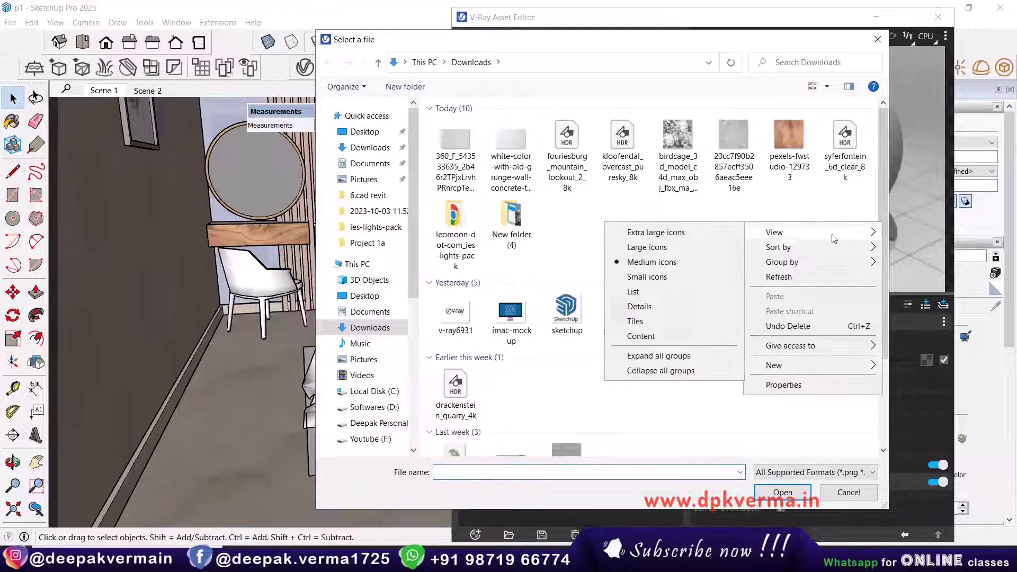
pyautogui.click(689, 247)
pyautogui.click(747, 154)
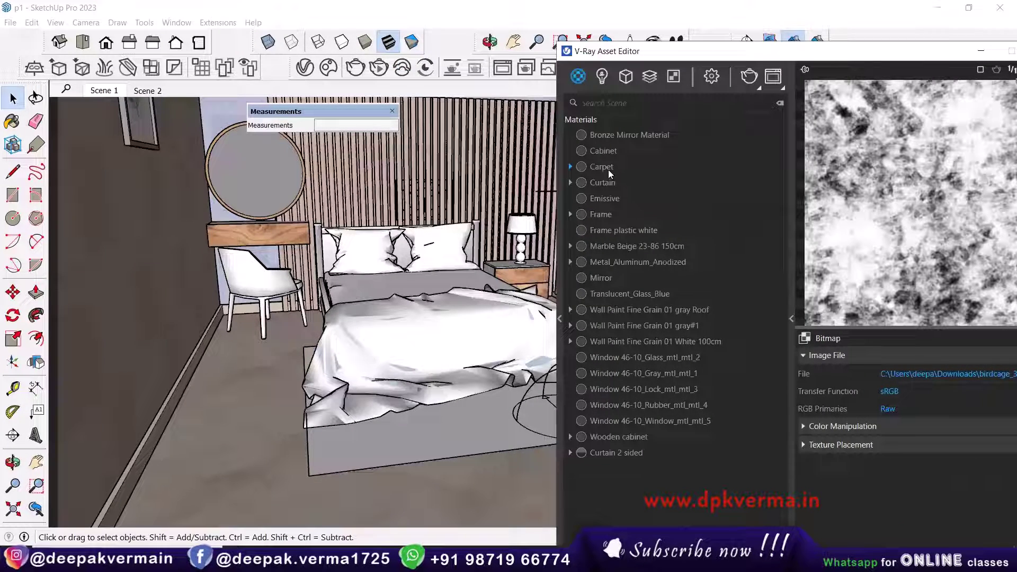
# Paint the carpet slab beneath the bed with the Carpet material
pyautogui.click(604, 168)
pyautogui.press('b')
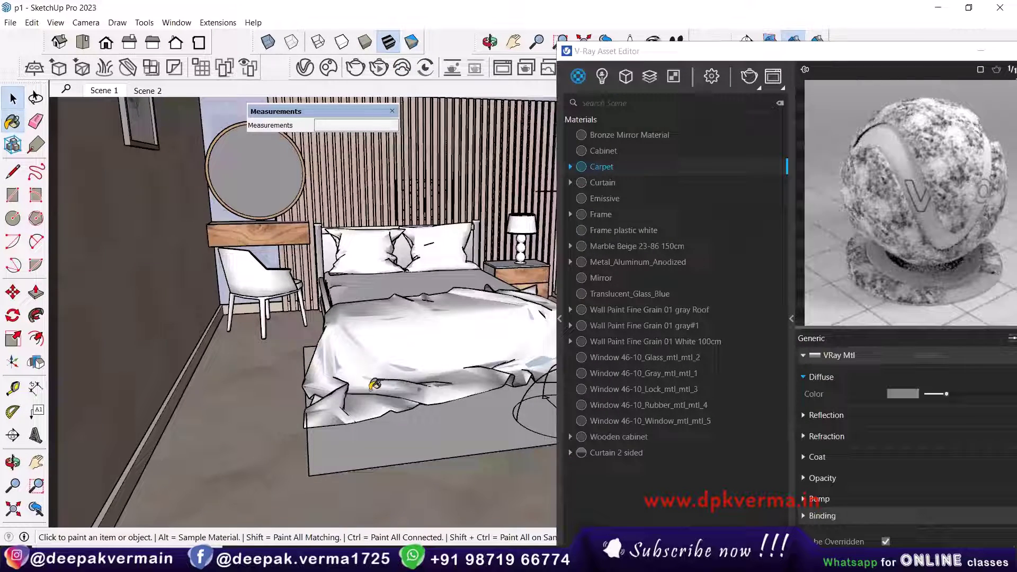
pyautogui.click(421, 431)
pyautogui.moveTo(466, 456)
pyautogui.mouseDown(button='middle')
pyautogui.moveTo(450, 452)
pyautogui.moveTo(527, 428)
pyautogui.mouseUp(button='middle')
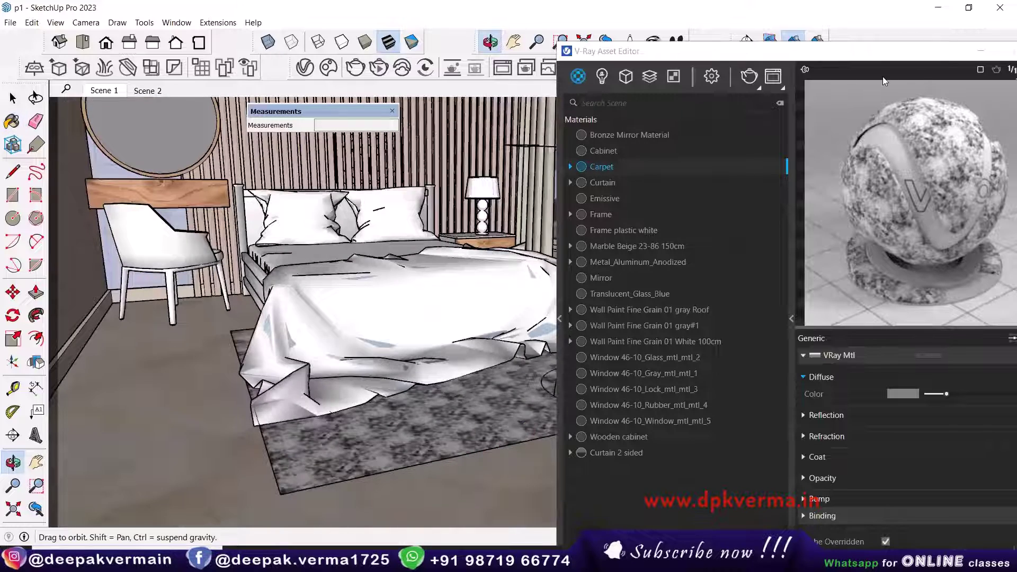
# Set the Carpet texture's width to 100 inches and check the pattern's scale on the floor
pyautogui.moveTo(379, 405); pyautogui.dragTo(365, 429, button='middle')
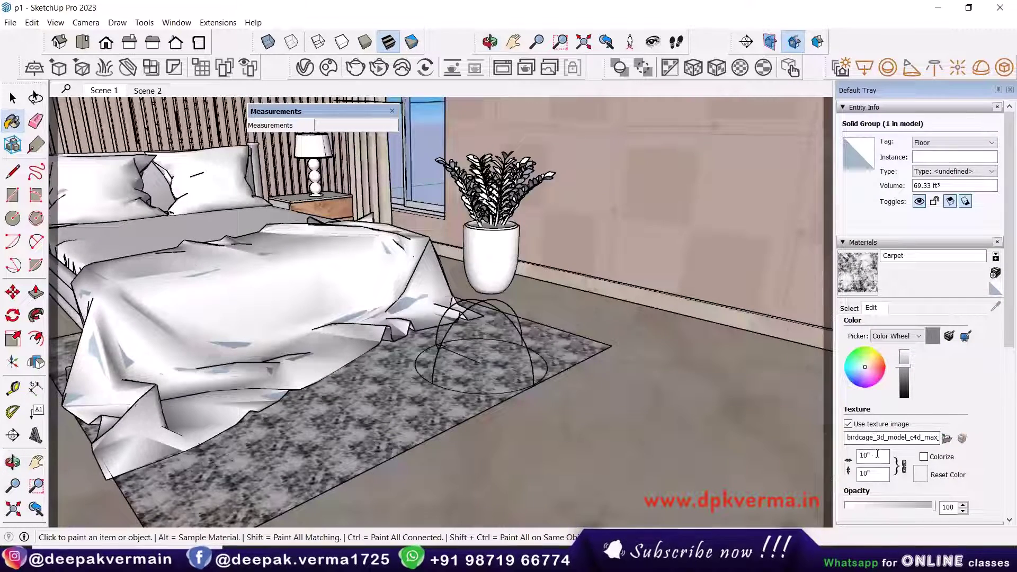
pyautogui.write('0')
pyautogui.press('Return')
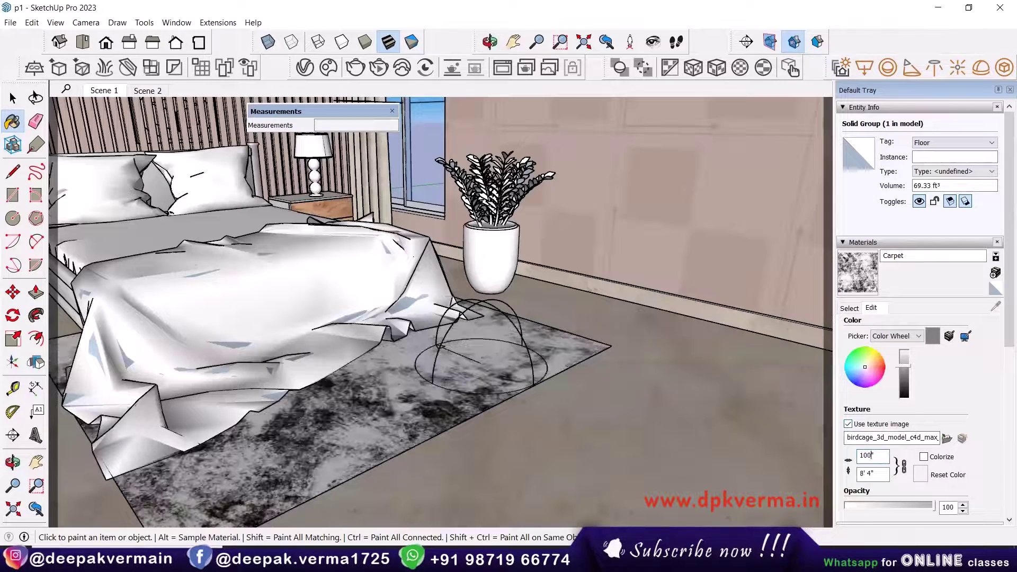
pyautogui.moveTo(524, 411); pyautogui.dragTo(425, 393, button='middle')
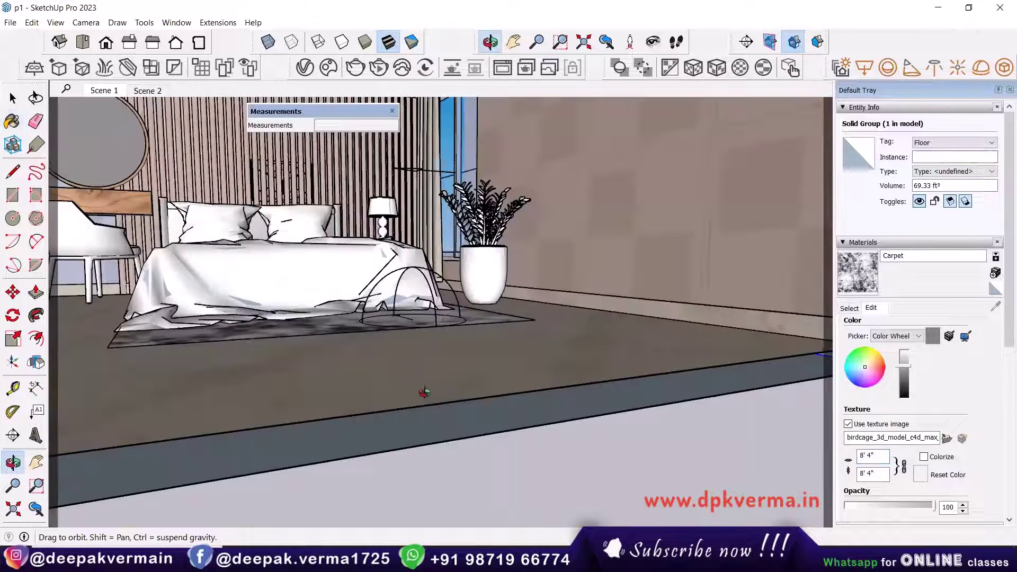
pyautogui.moveTo(528, 423); pyautogui.dragTo(421, 430, button='middle')
pyautogui.scroll(2, 421, 430)
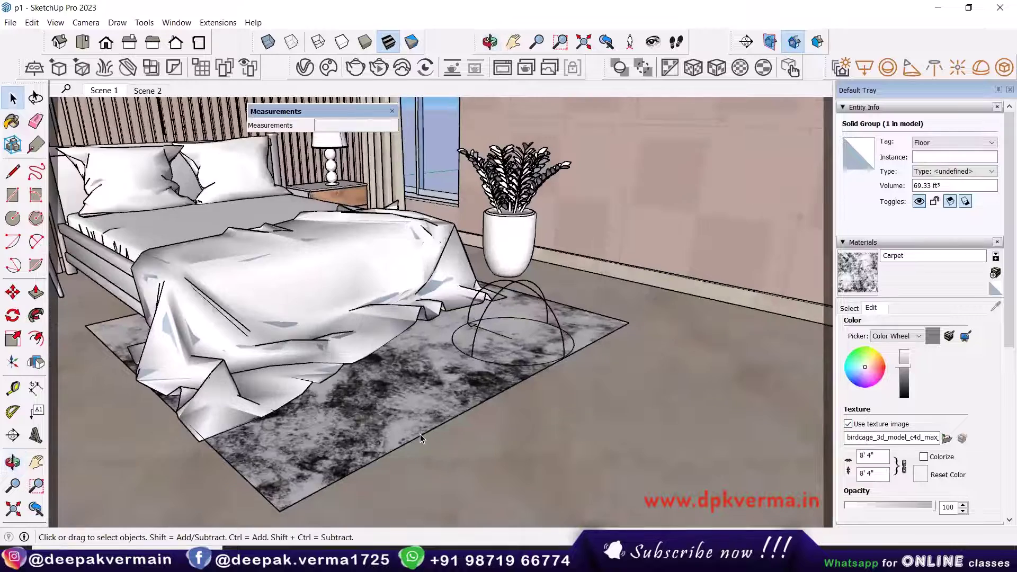
pyautogui.scroll(3, 413, 411)
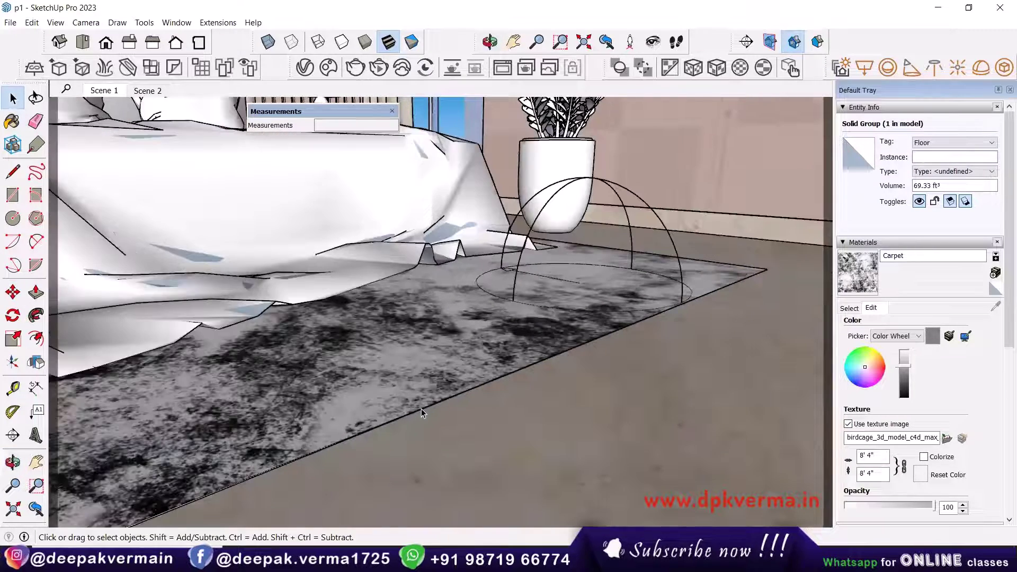
pyautogui.tripleClick(414, 383)
pyautogui.rightClick(414, 383)
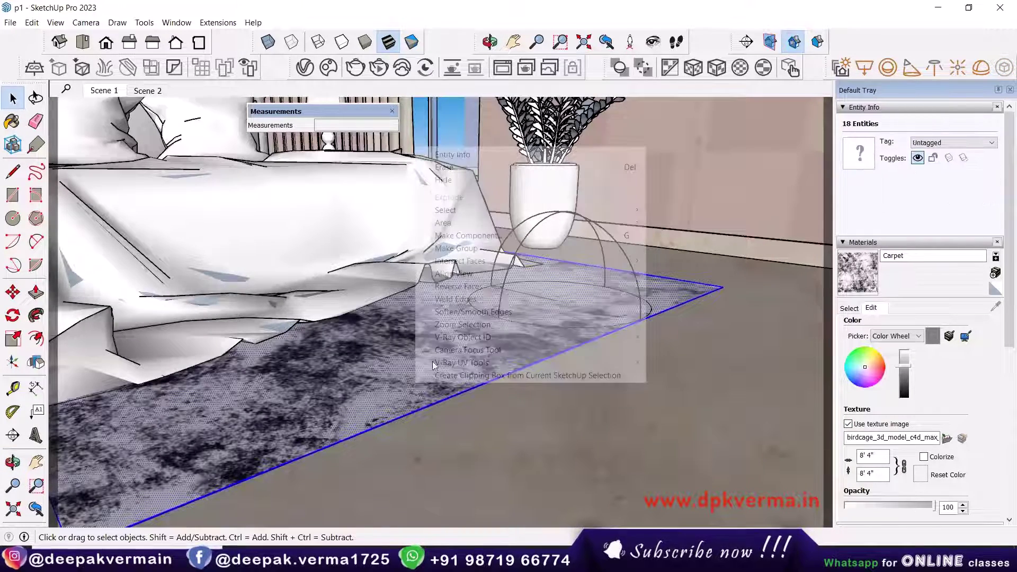
pyautogui.click(465, 249)
pyautogui.scroll(-4, 530, 430)
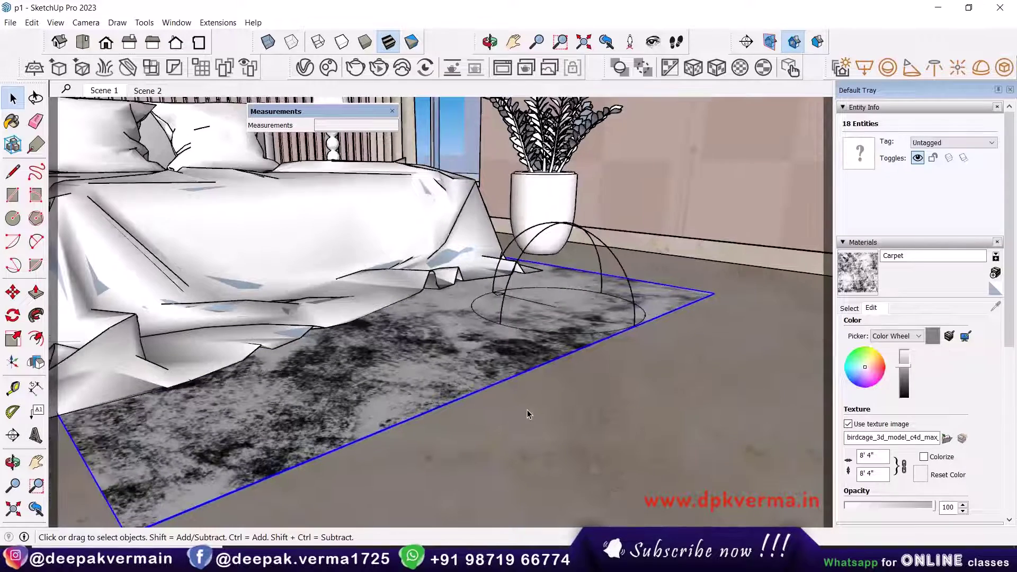
# Group the top face of the carpet slab separately and add V-Ray Fur to that group
pyautogui.scroll(2, 477, 377)
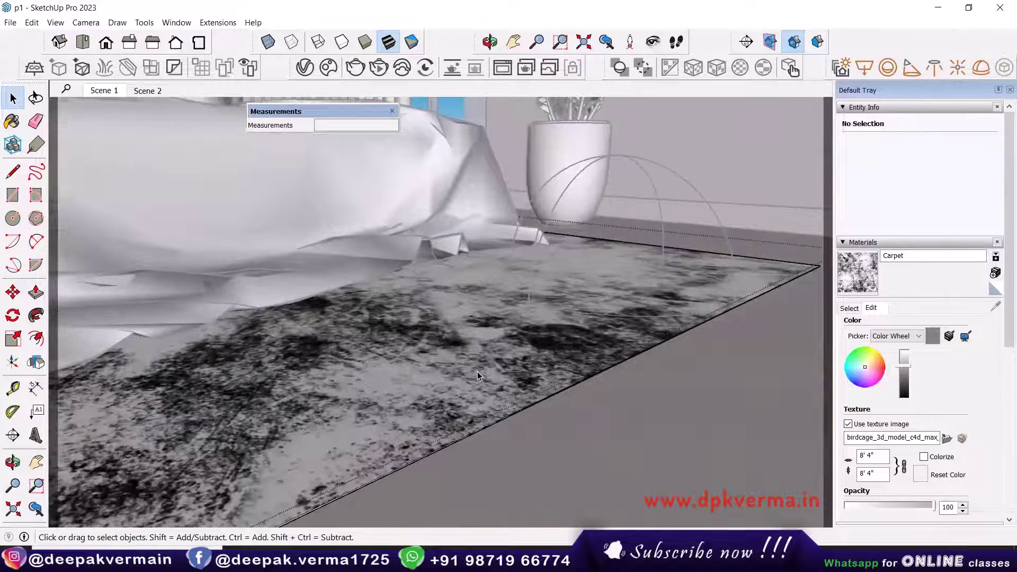
pyautogui.doubleClick(477, 372)
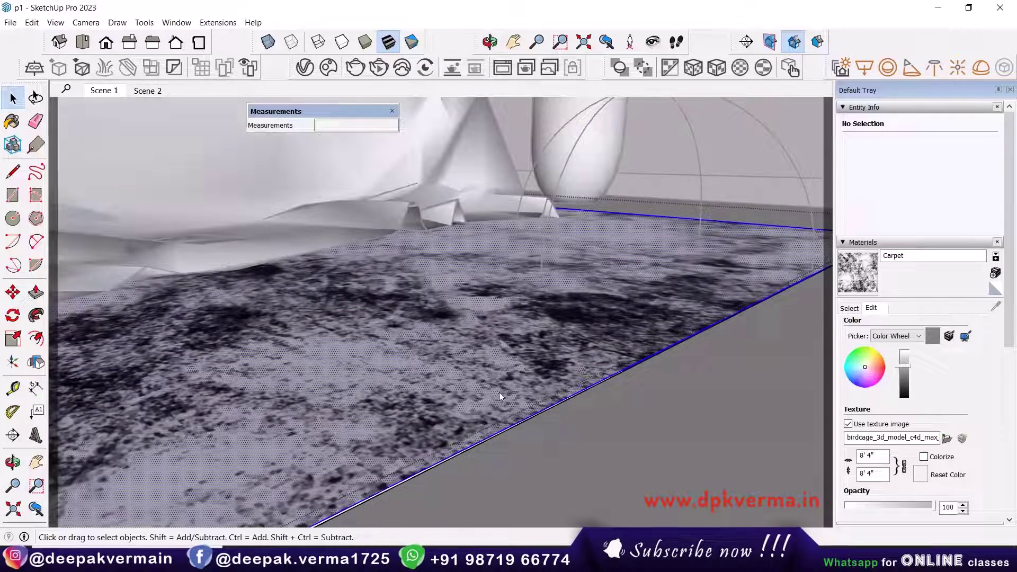
pyautogui.rightClick(499, 392)
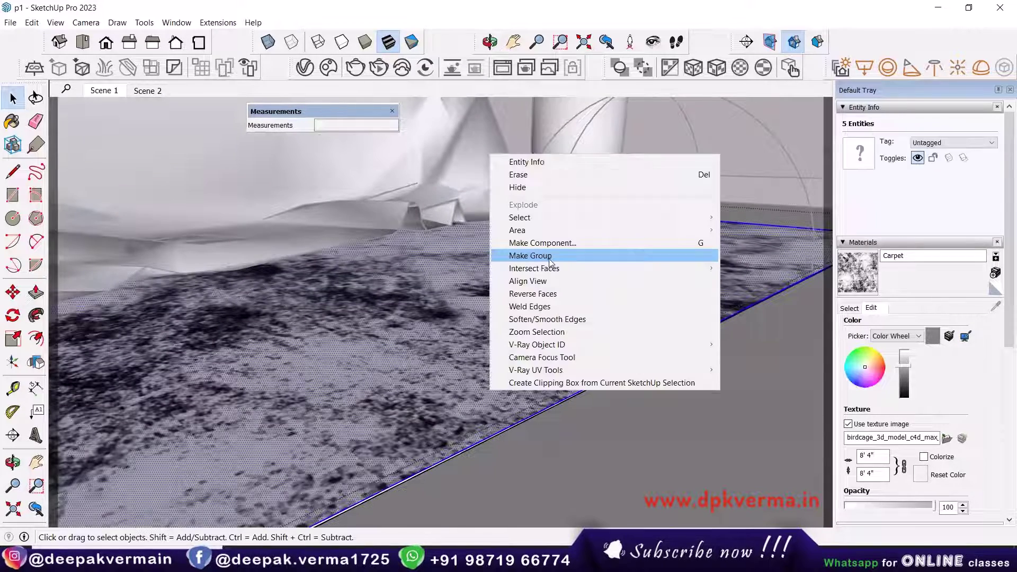
pyautogui.click(516, 256)
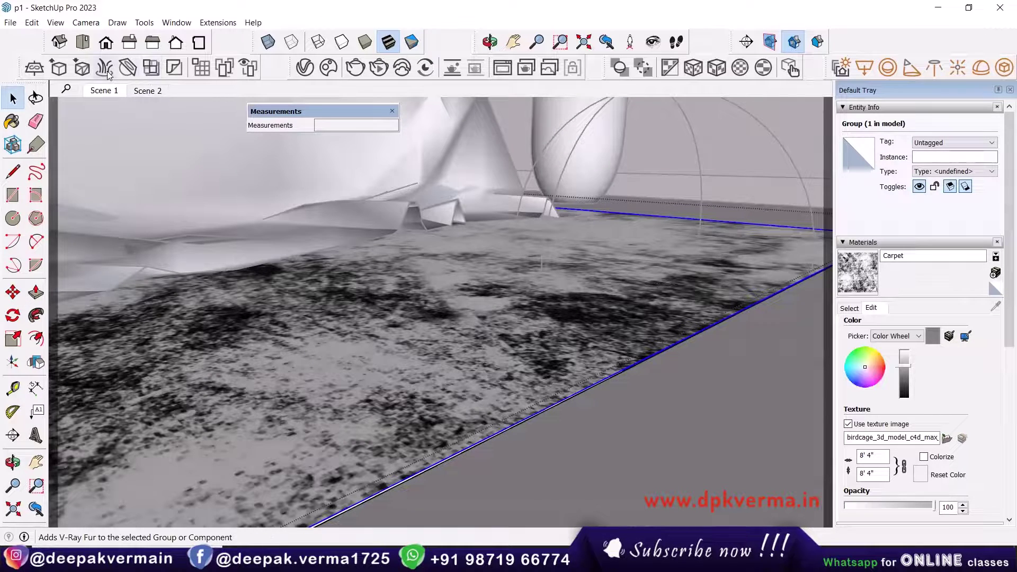
pyautogui.moveTo(536, 274); pyautogui.dragTo(504, 347, button='middle')
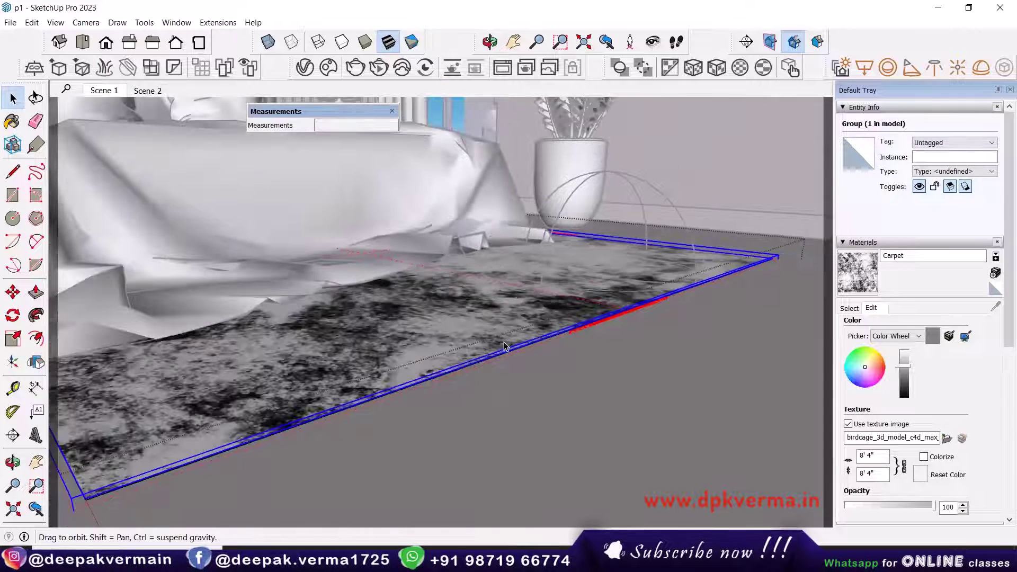
# Start an interactive V-Ray render of a carpet close-up and limit it to a region over the fur
pyautogui.scroll(3, 504, 347)
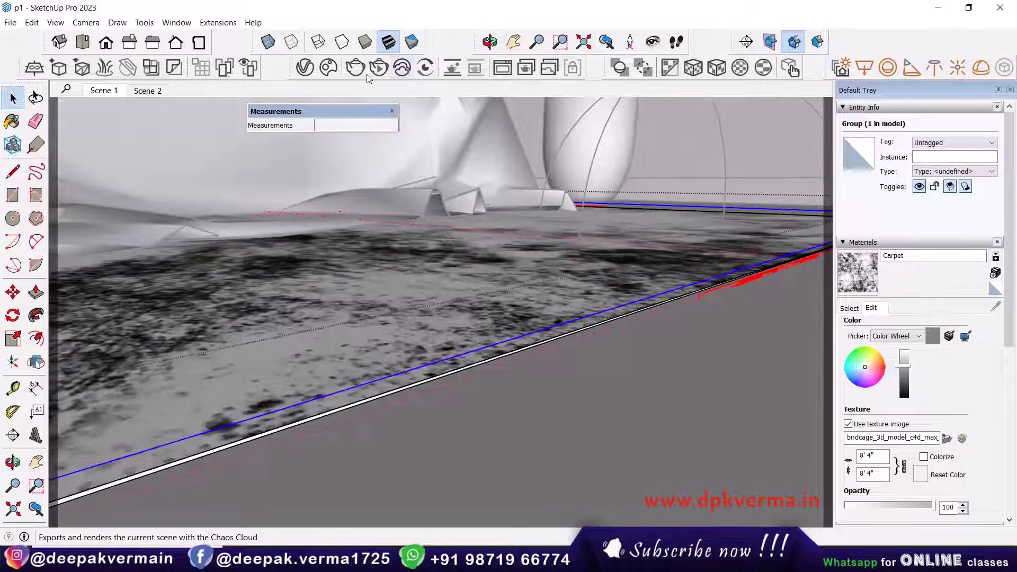
pyautogui.click(375, 69)
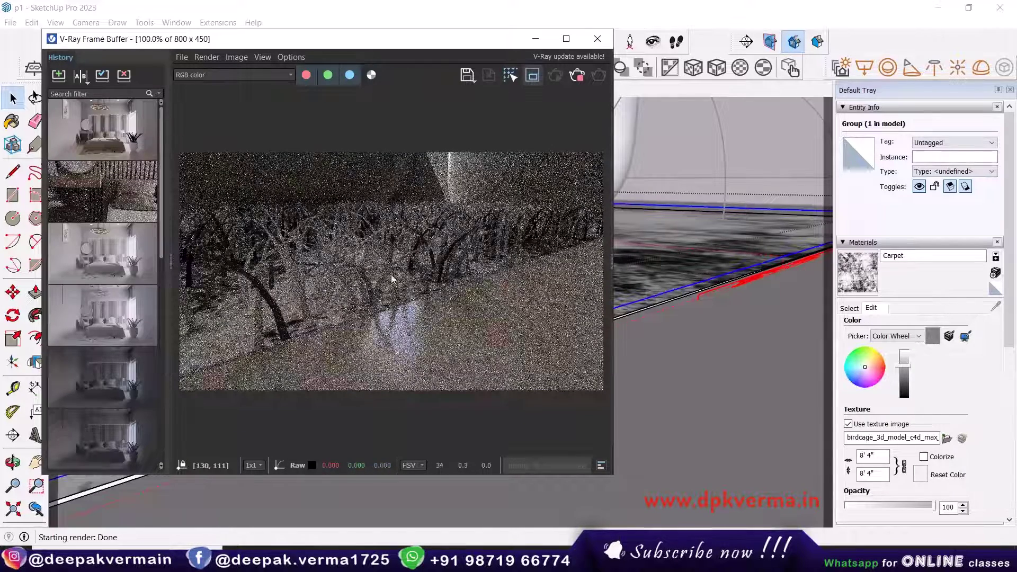
pyautogui.keyDown('ctrl'); pyautogui.moveTo(248, 211); pyautogui.dragTo(475, 323); pyautogui.keyUp('ctrl')
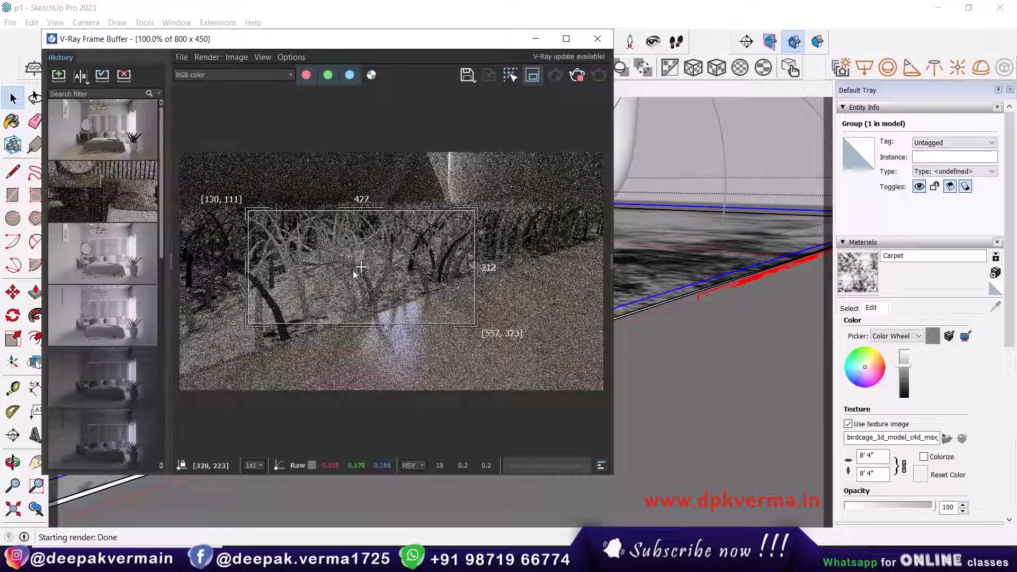
pyautogui.moveTo(483, 47)
pyautogui.mouseDown()
pyautogui.moveTo(422, 74)
pyautogui.moveTo(427, 96)
pyautogui.mouseUp()
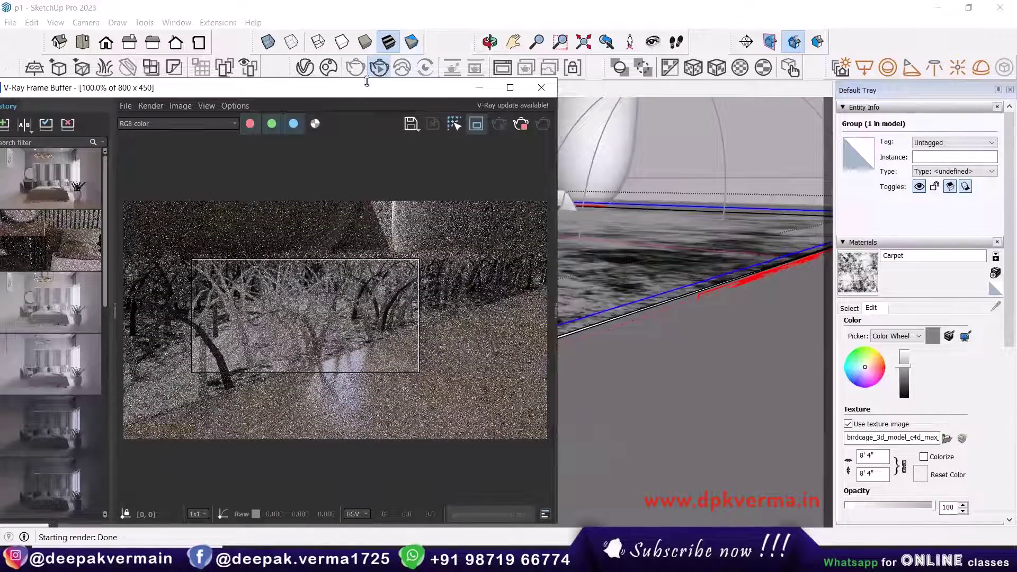
# Assign the Carpet material to the Fur geometry in the V-Ray Asset Editor
pyautogui.click(305, 67)
pyautogui.click(625, 79)
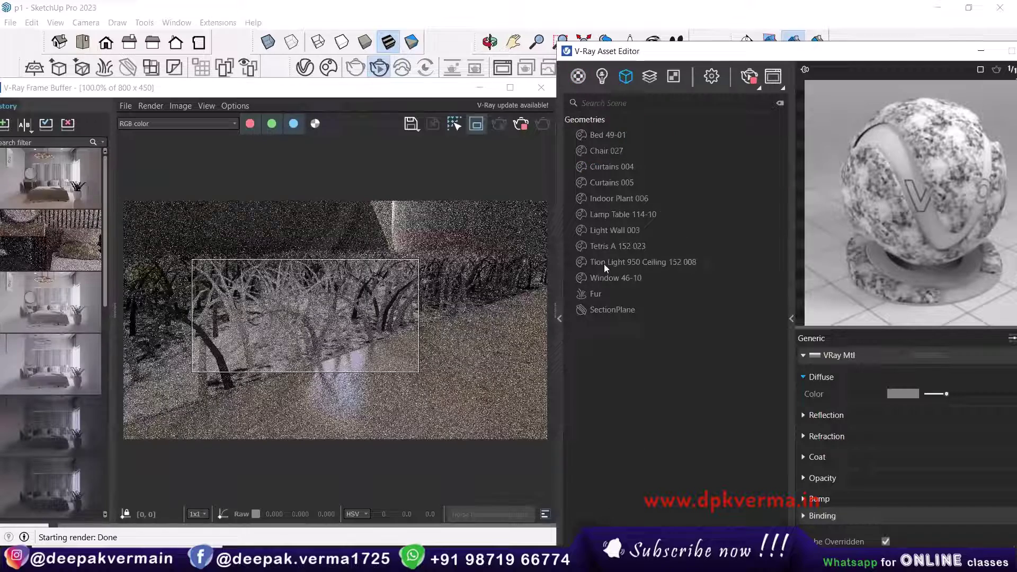
pyautogui.click(595, 294)
pyautogui.moveTo(699, 57); pyautogui.dragTo(632, 31)
pyautogui.scroll(-3, 782, 449)
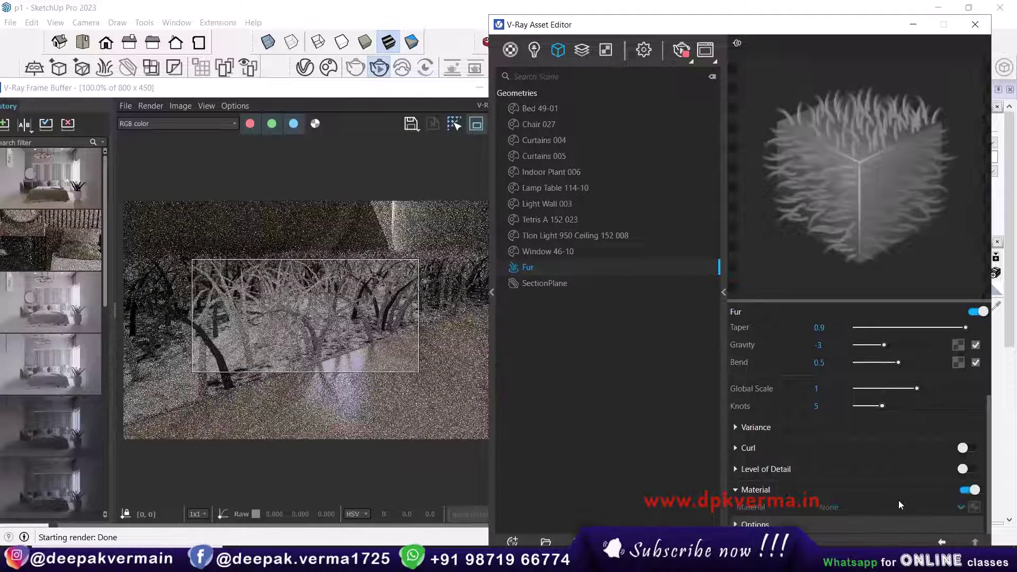
pyautogui.click(868, 507)
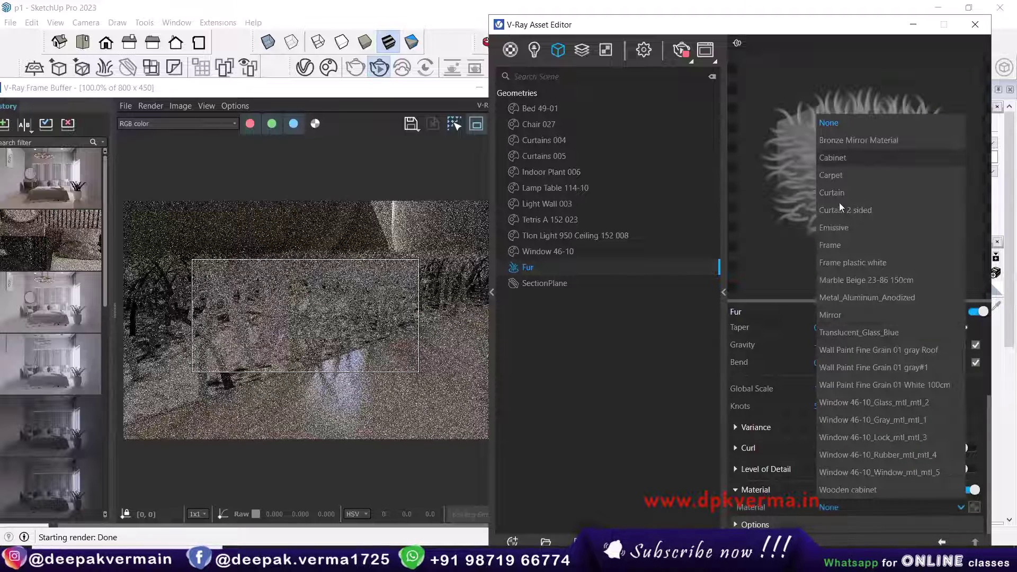
pyautogui.click(834, 175)
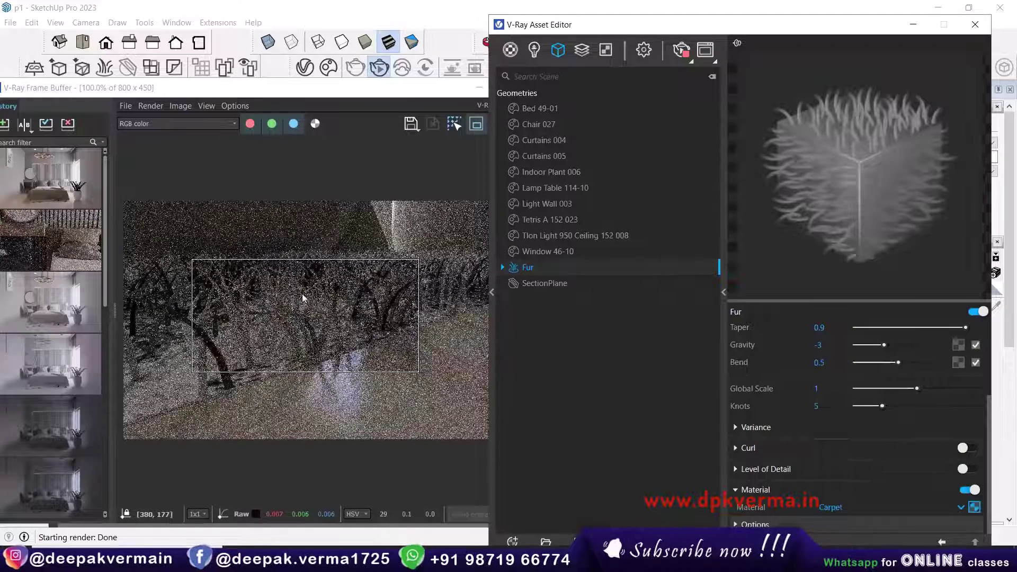
# Set the fur's length to 0.86, taper to 0.2 and thickness to 0.06
pyautogui.scroll(3, 776, 388)
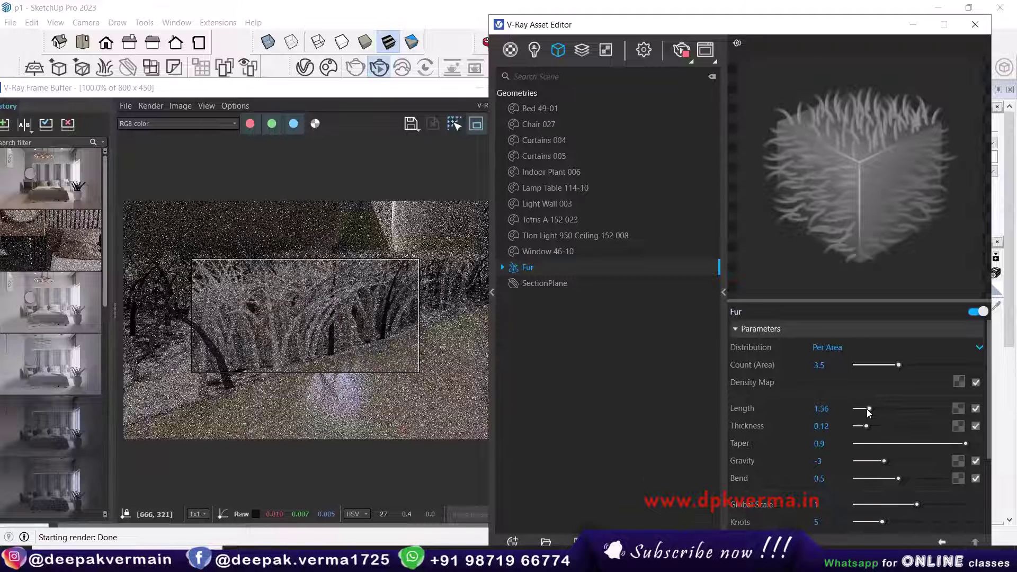
pyautogui.moveTo(867, 410); pyautogui.dragTo(864, 412)
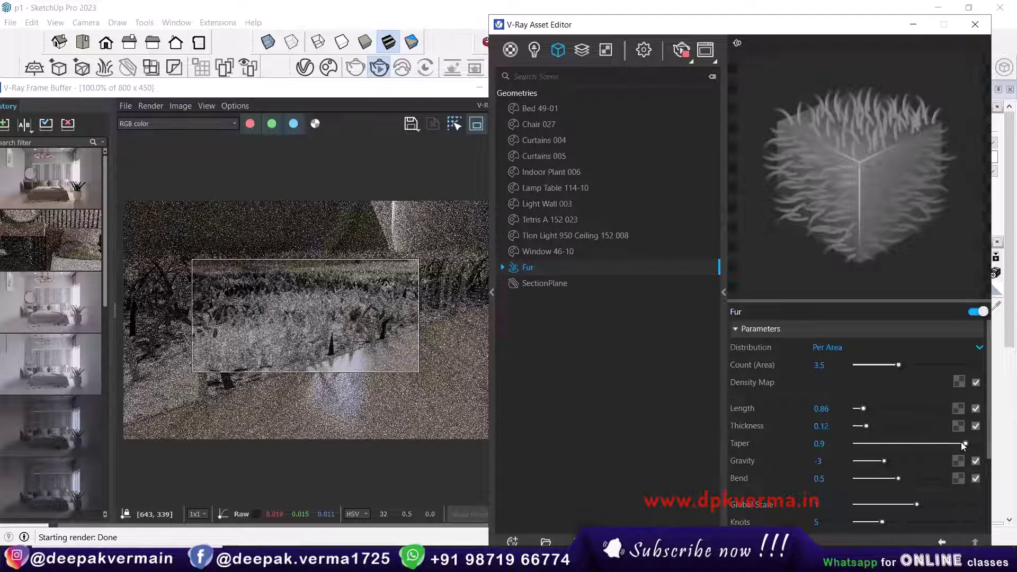
pyautogui.moveTo(962, 443); pyautogui.dragTo(883, 447)
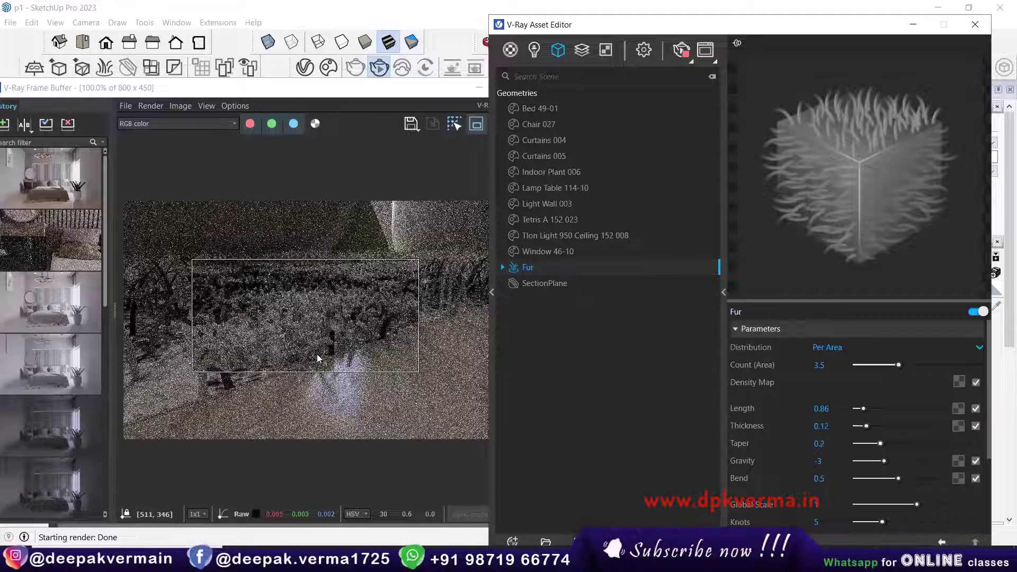
pyautogui.moveTo(866, 426); pyautogui.dragTo(862, 428)
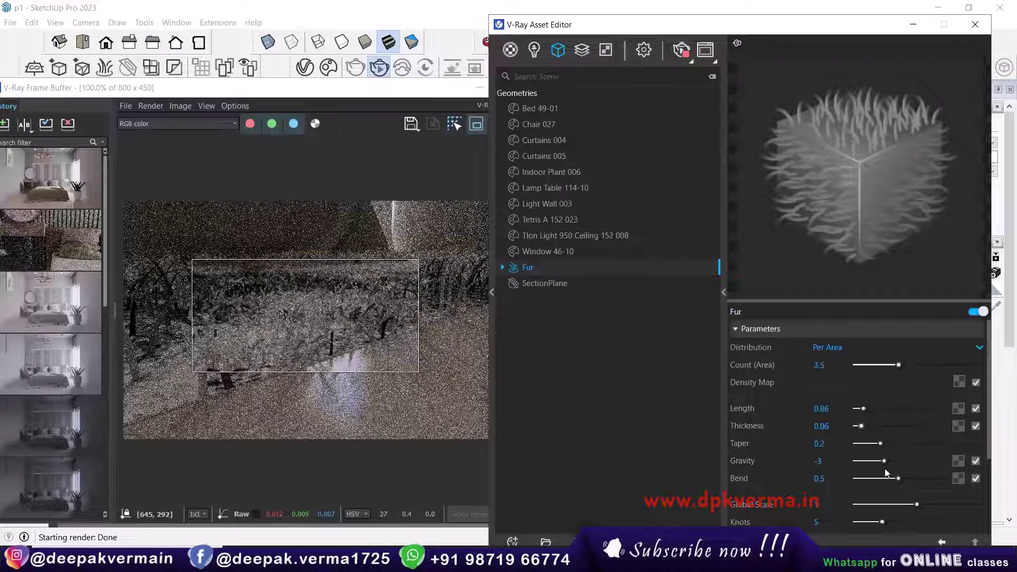
# Set the fur's bend to 0.4 and knots to 6, and enable Level of Detail
pyautogui.scroll(-2, 884, 439)
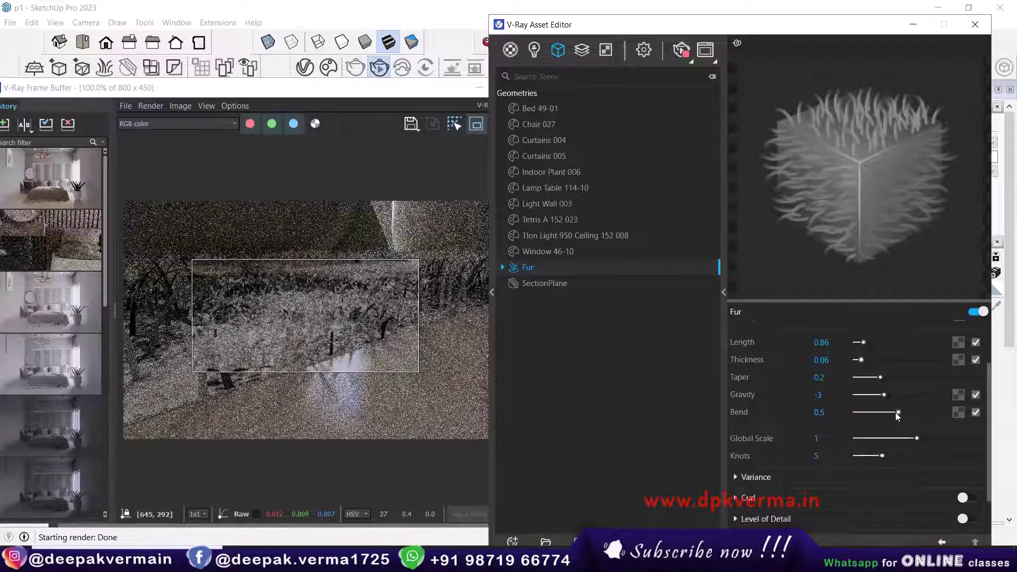
pyautogui.click(891, 412)
pyautogui.click(889, 455)
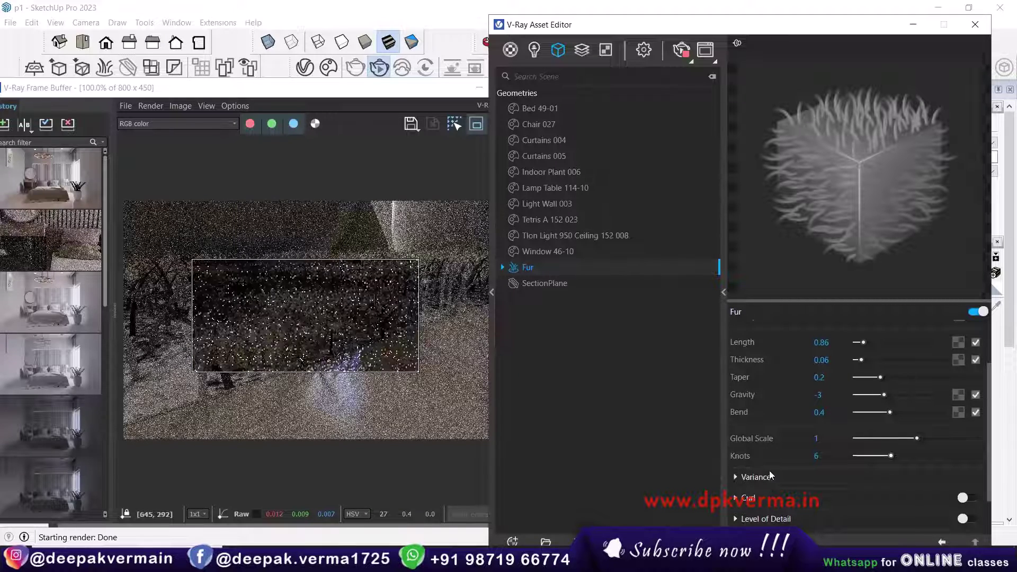
pyautogui.scroll(-2, 773, 474)
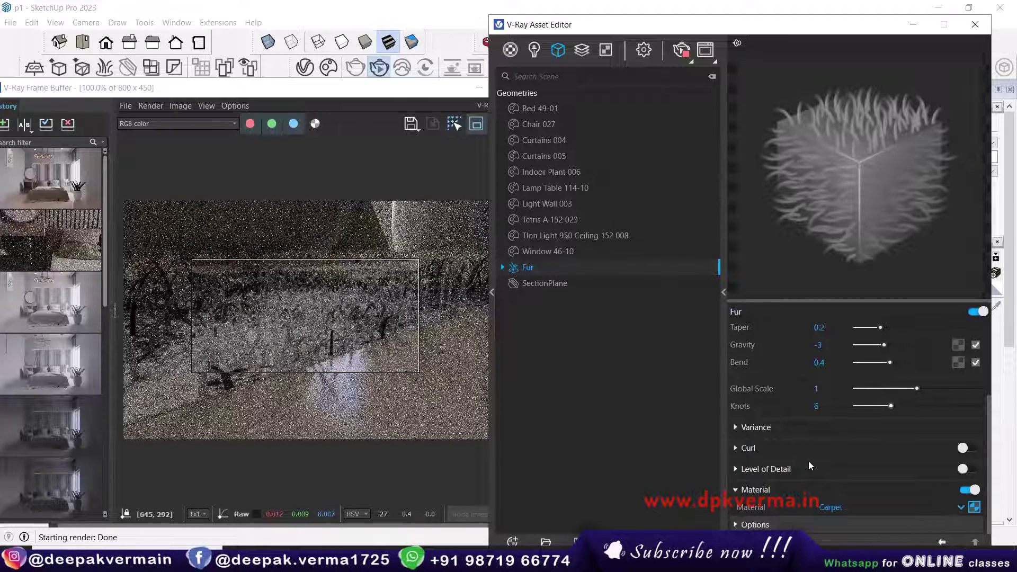
pyautogui.click(789, 474)
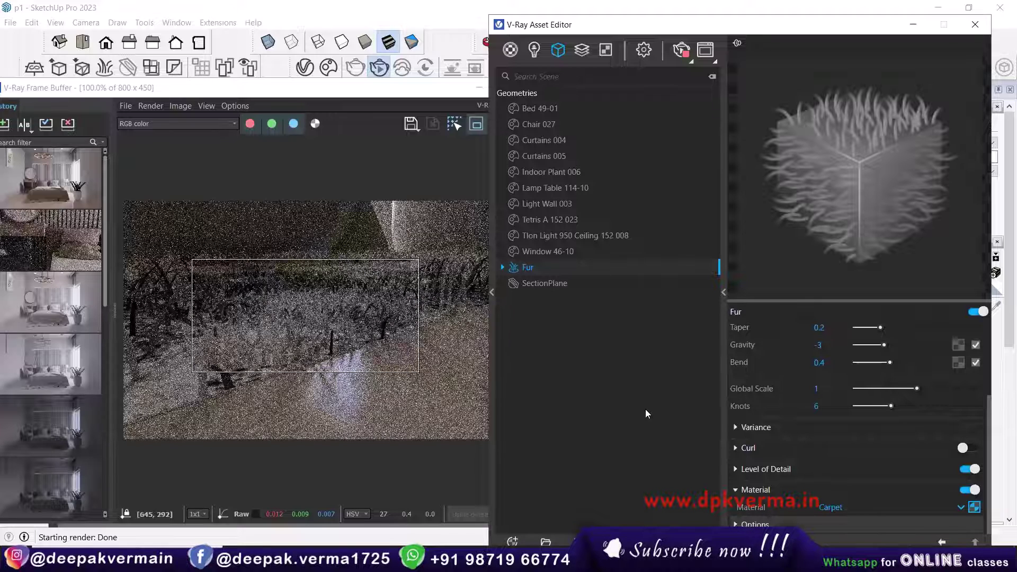
# Set the fur's Count (Area) to 5.9 and its gravity to -1.5
pyautogui.scroll(5, 869, 376)
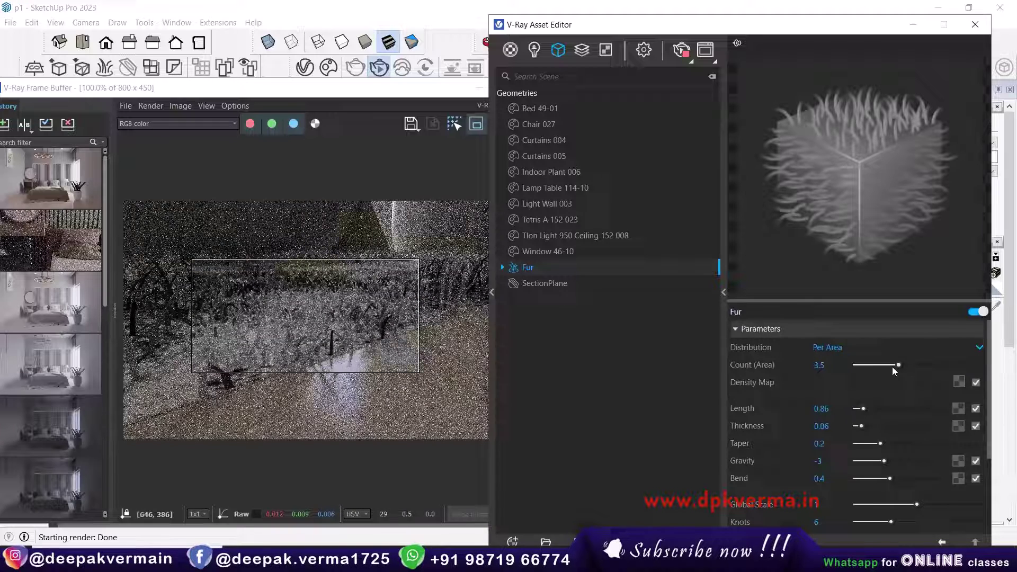
pyautogui.click(928, 365)
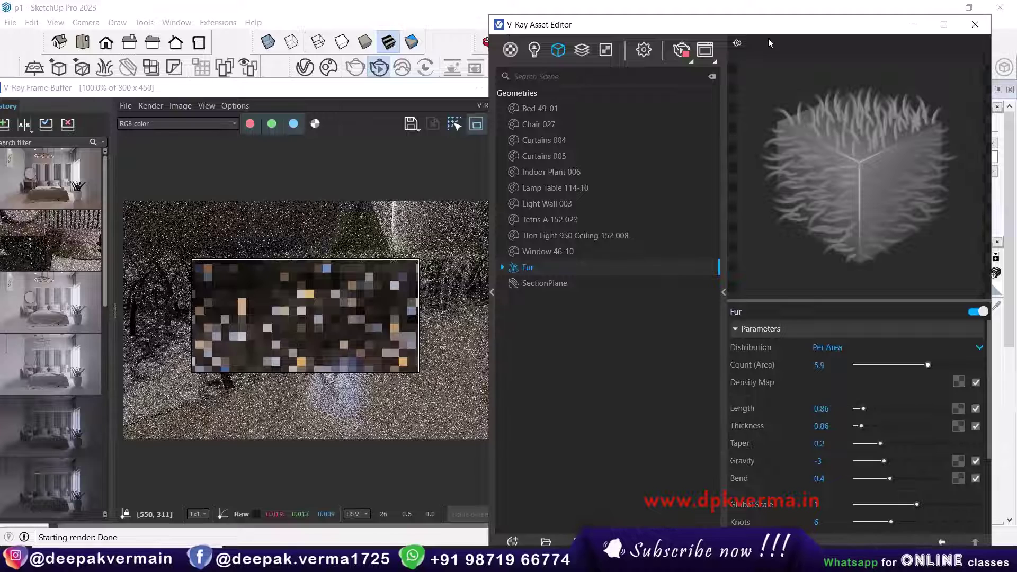
pyautogui.moveTo(745, 28); pyautogui.dragTo(783, 32)
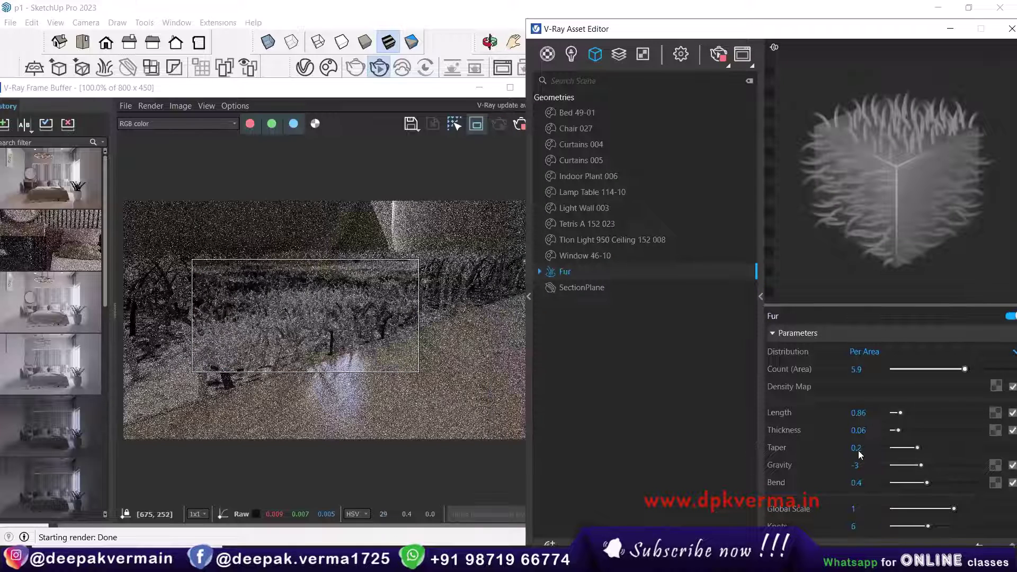
pyautogui.click(940, 464)
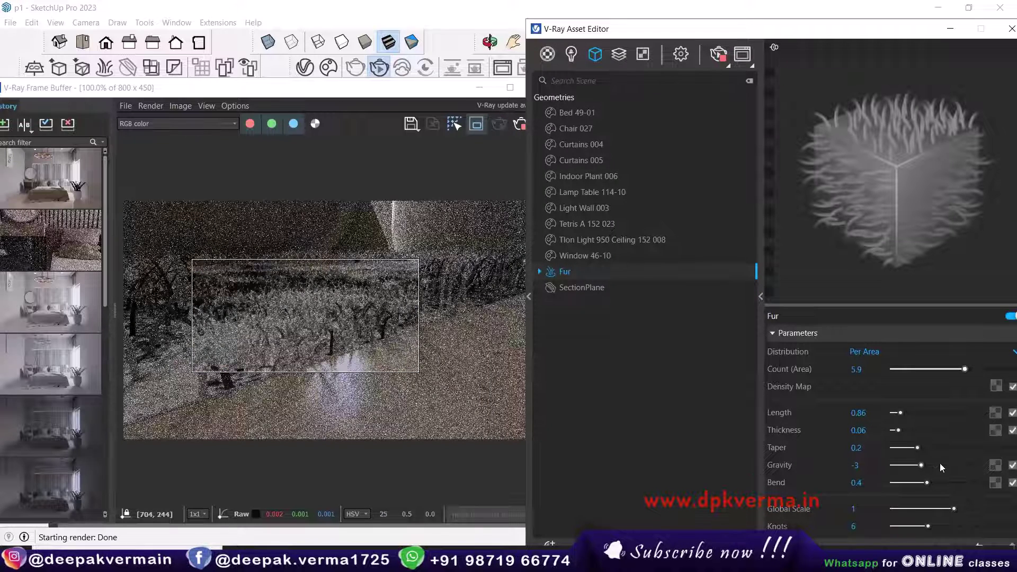
pyautogui.click(941, 463)
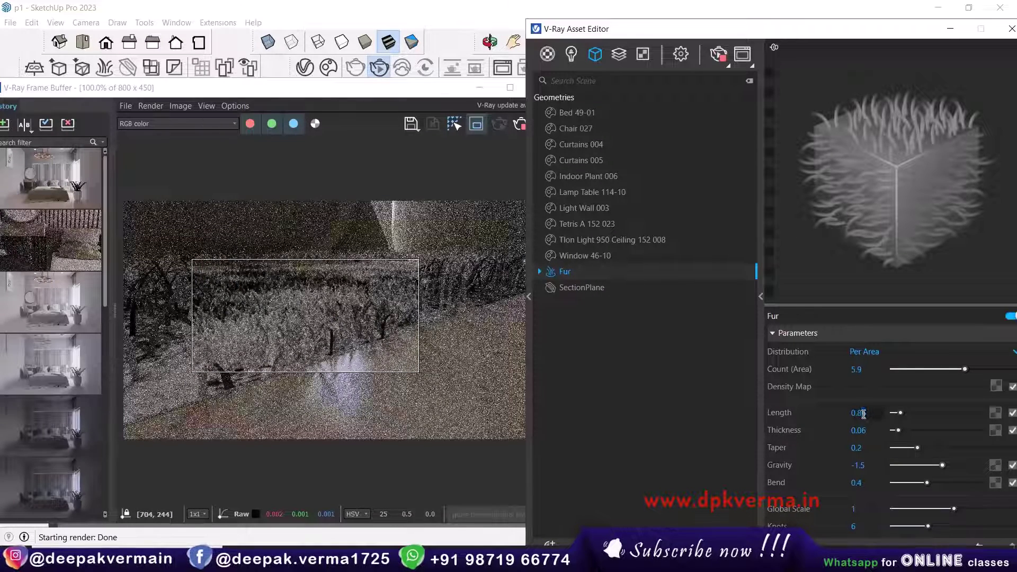
# Shorten the fur strands by setting their length to 0.6
pyautogui.press('BackSpace')
pyautogui.press('BackSpace')
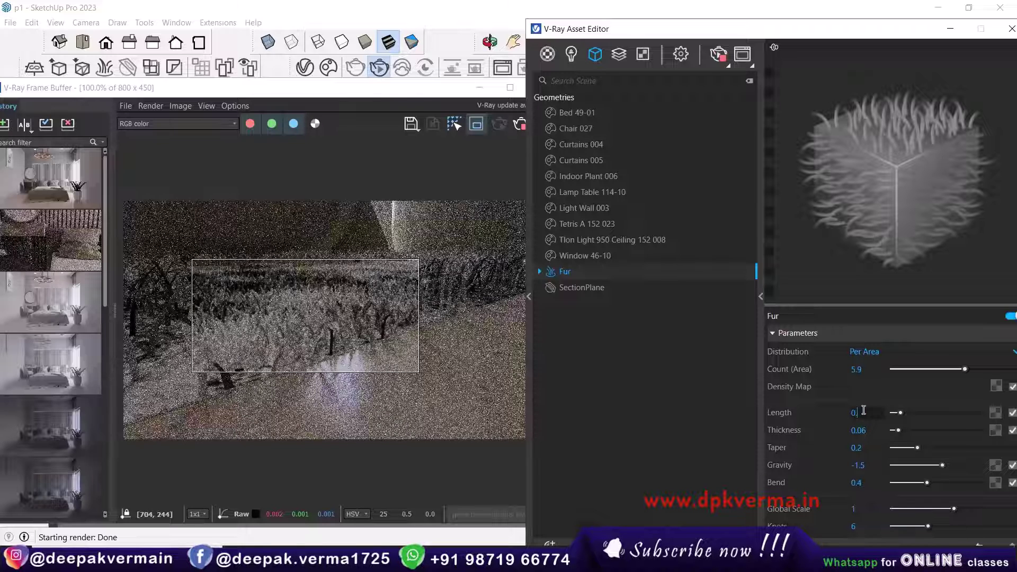
pyautogui.write('6')
pyautogui.press('Return')
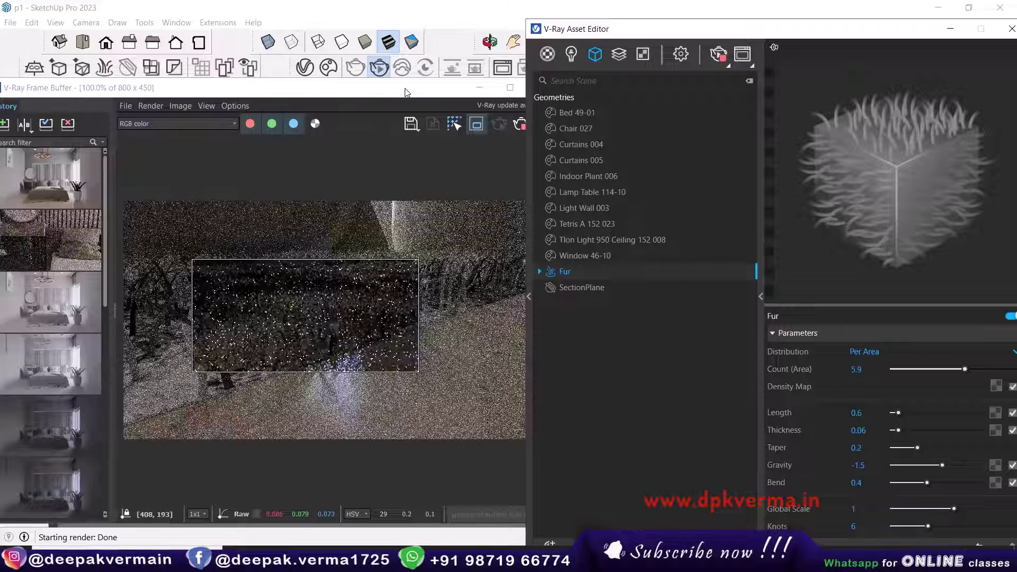
# Return to the Scene 1 view and move the indoor plant about 7 11/16 inches away from the bed and carpet
pyautogui.click(482, 226)
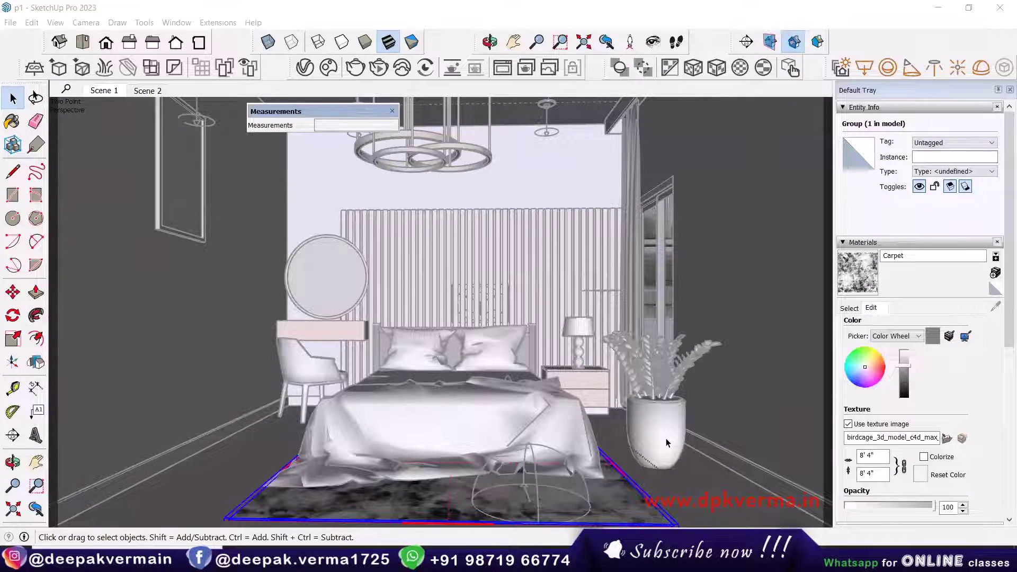
pyautogui.click(666, 438)
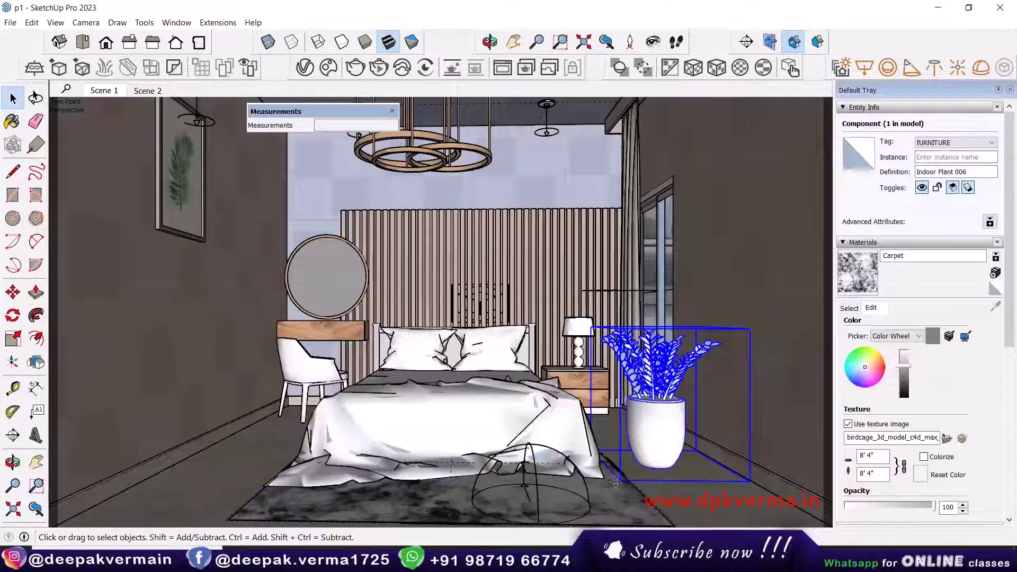
pyautogui.press('m')
pyautogui.click(640, 480)
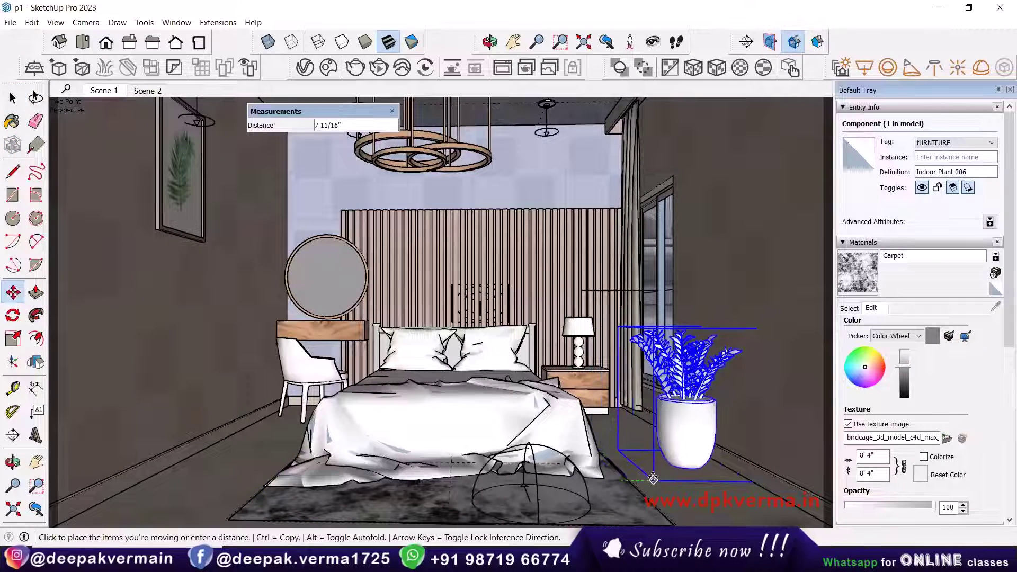
pyautogui.click(653, 479)
pyautogui.press('space')
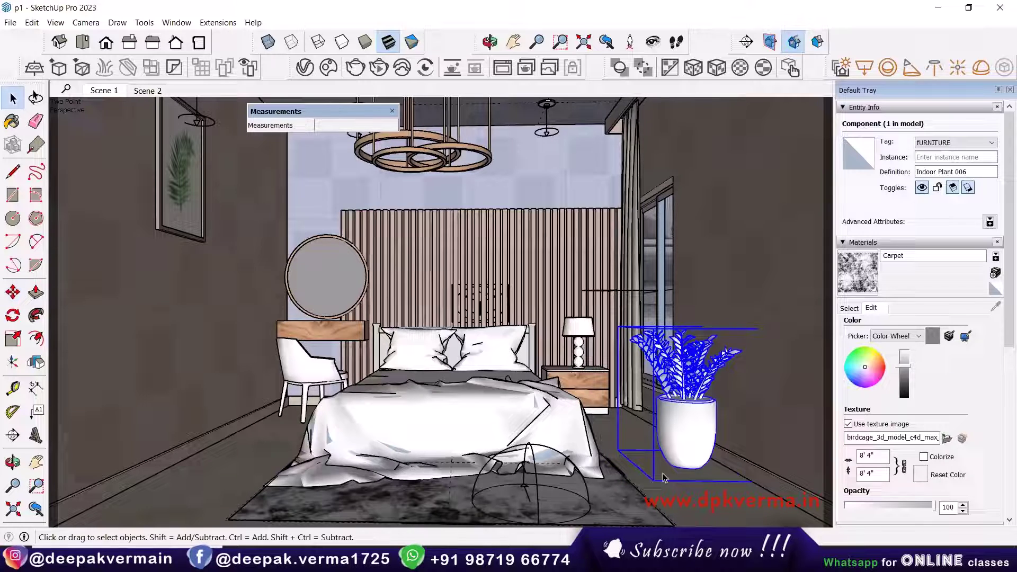
# Zoom the Scene 1 camera slightly closer to the bed and render the bedroom with V-Ray
pyautogui.click(684, 491)
pyautogui.click(503, 68)
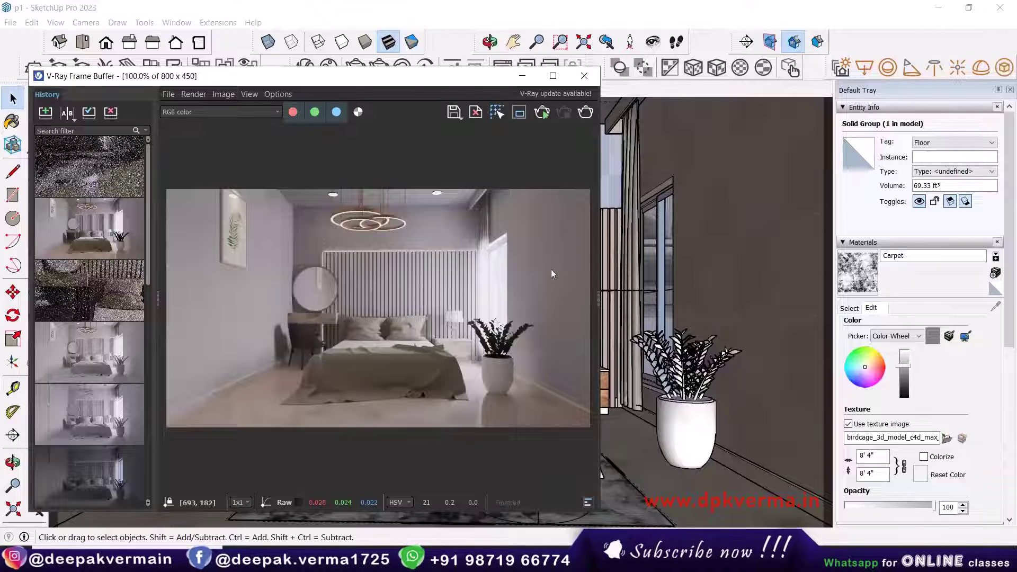
pyautogui.click(583, 75)
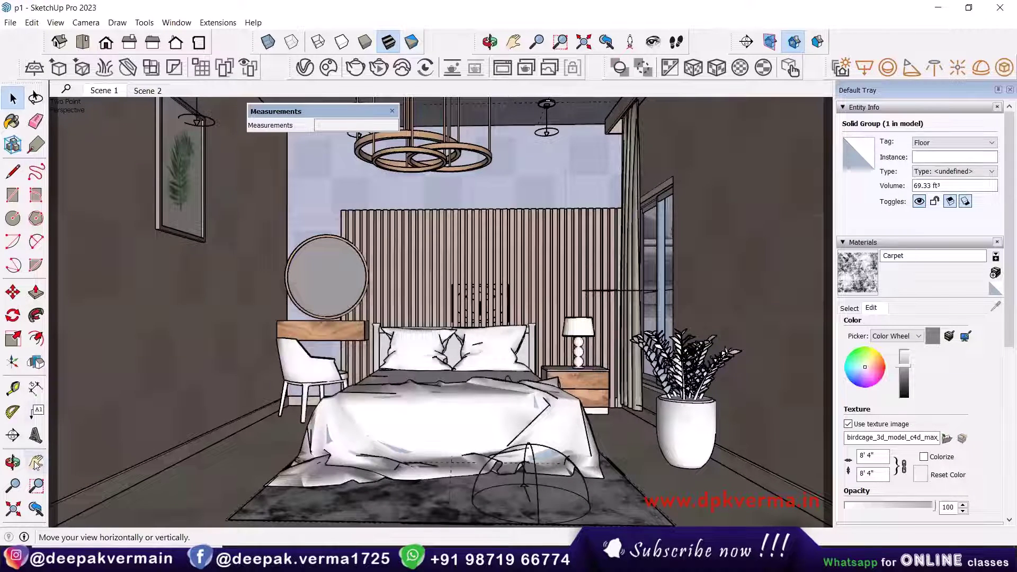
pyautogui.click(12, 485)
pyautogui.moveTo(364, 386); pyautogui.dragTo(394, 350)
pyautogui.press('o')
pyautogui.press('z')
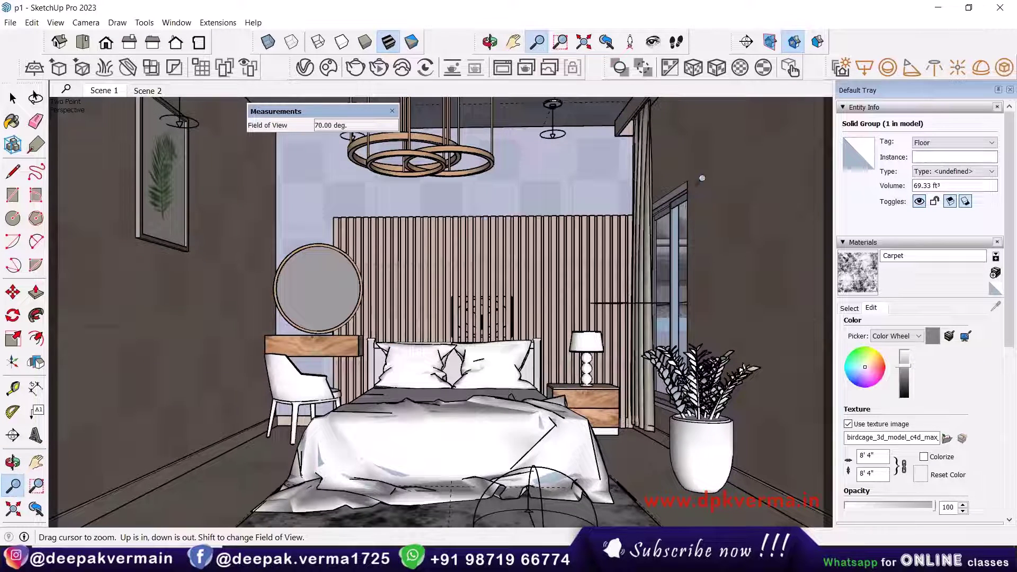
pyautogui.click(502, 67)
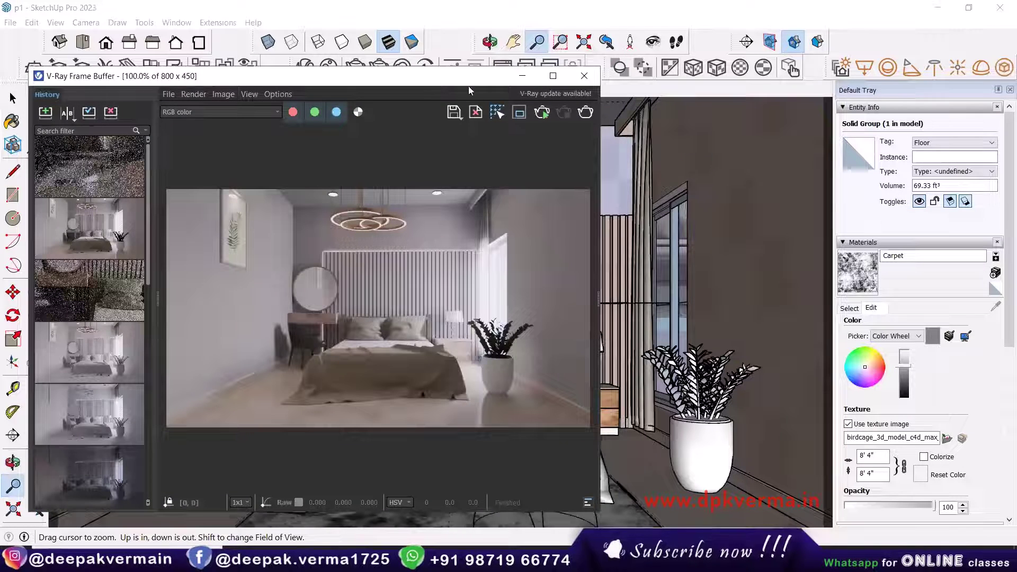
pyautogui.moveTo(469, 91); pyautogui.dragTo(504, 95)
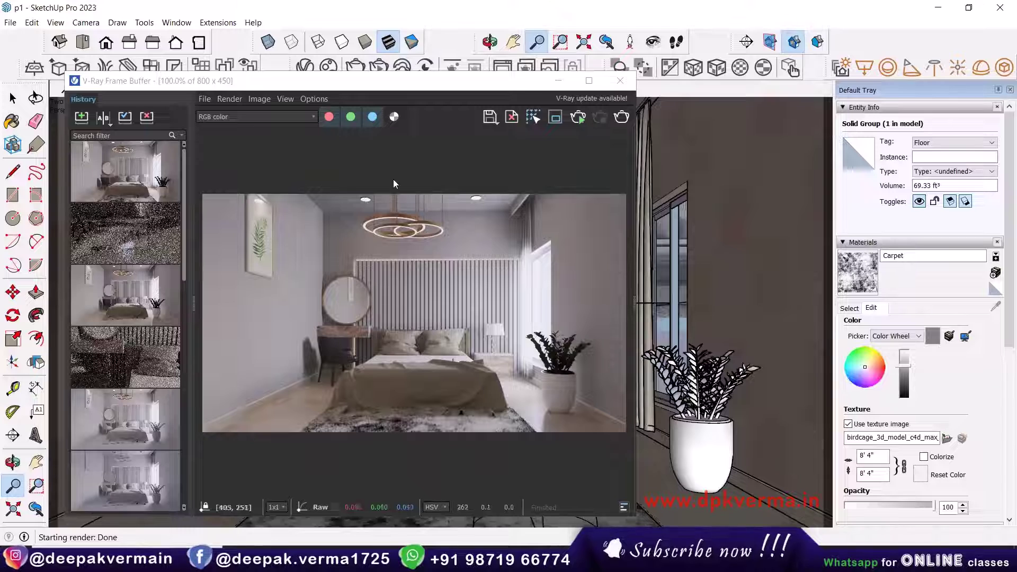
# Save the finished render to the frame buffer history and open the LightMix light settings
pyautogui.moveTo(354, 80); pyautogui.dragTo(346, 101)
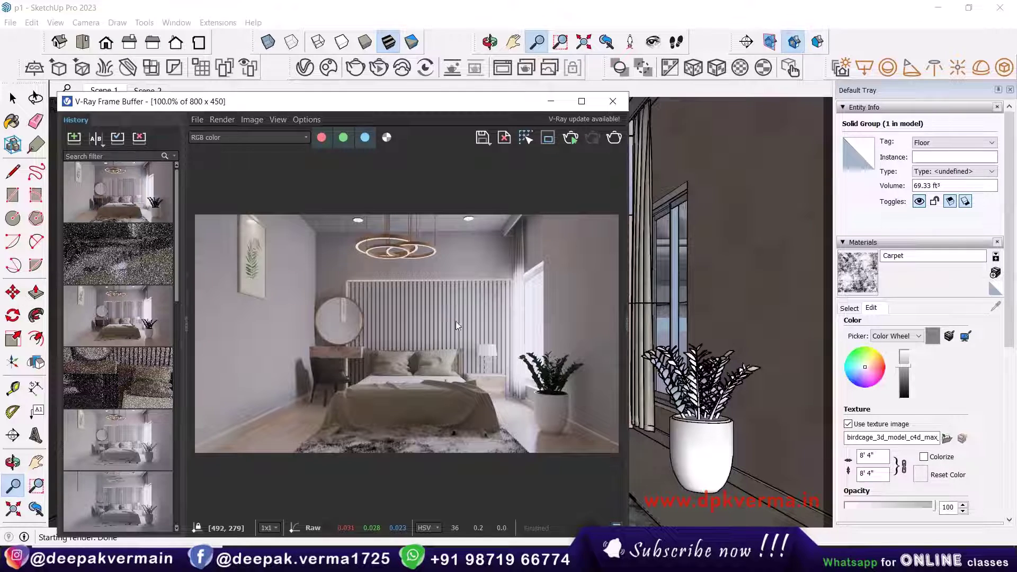
pyautogui.moveTo(422, 100); pyautogui.dragTo(425, 87)
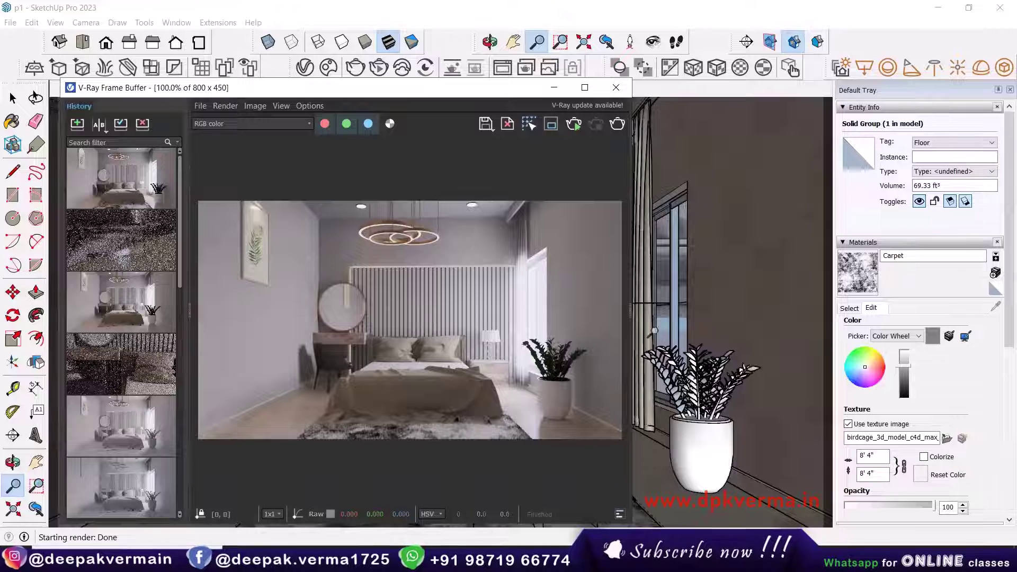
pyautogui.click(630, 312)
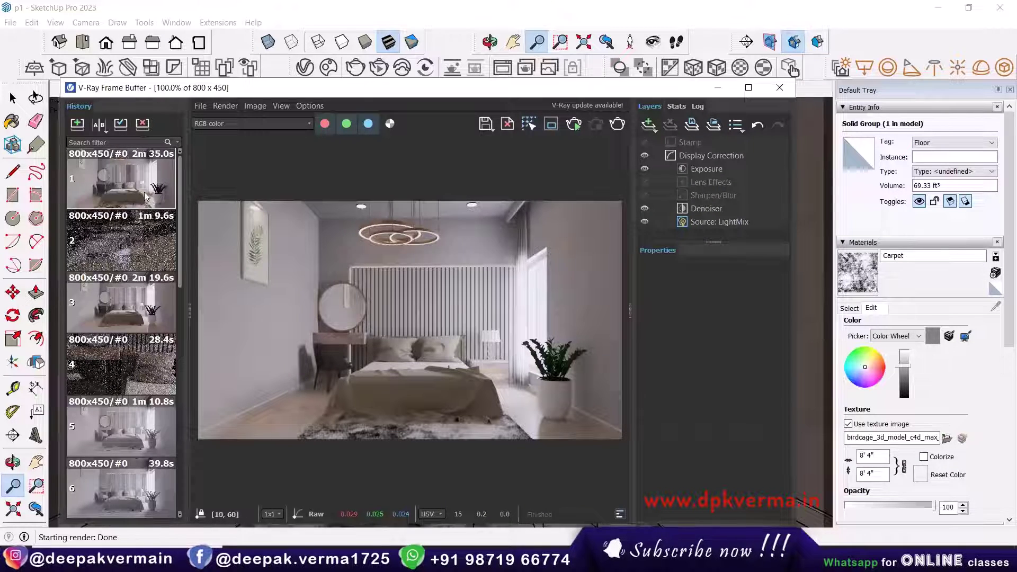
pyautogui.click(76, 123)
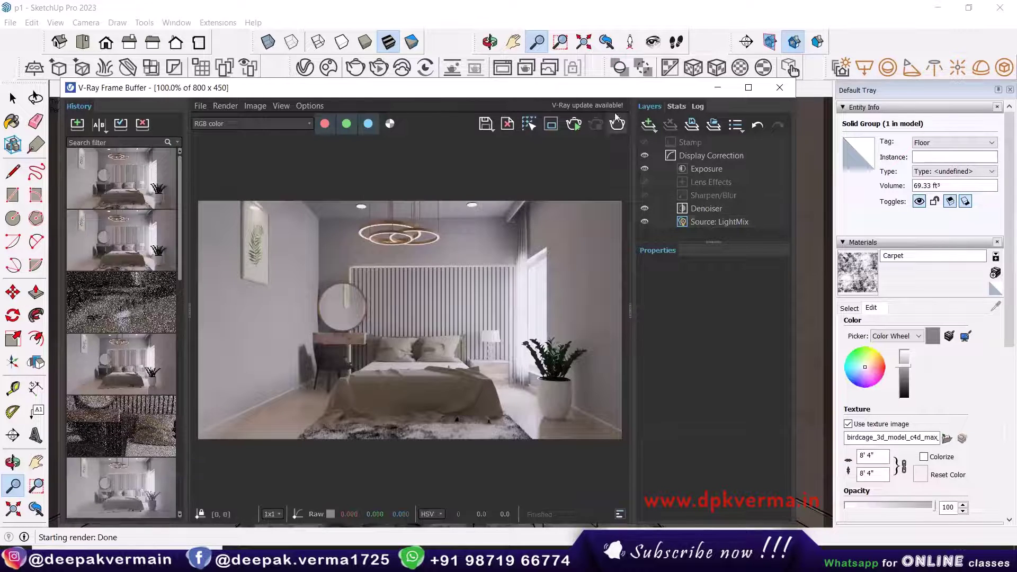
pyautogui.moveTo(615, 88); pyautogui.dragTo(640, 67)
pyautogui.click(750, 205)
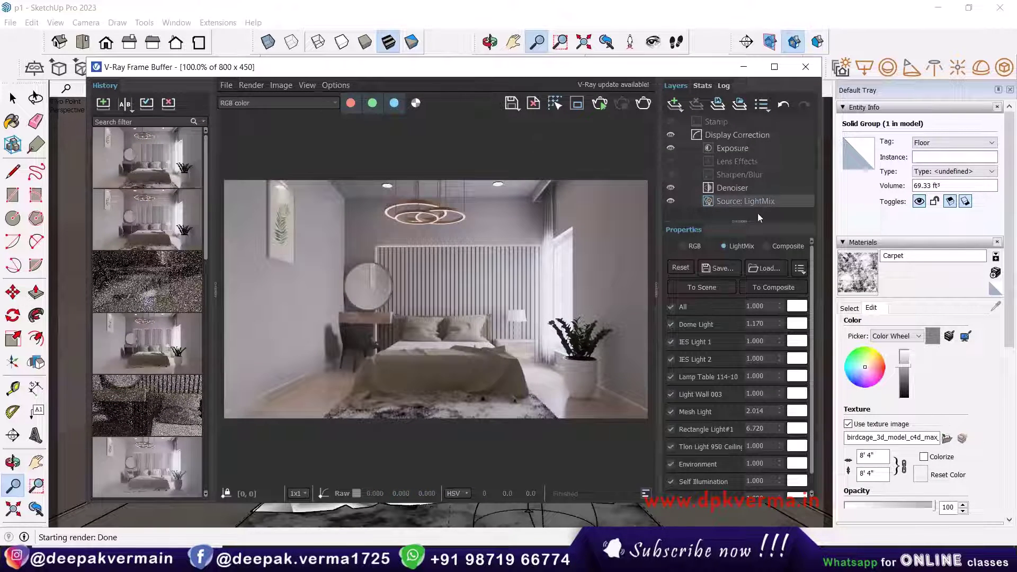
pyautogui.scroll(-1, 812, 264)
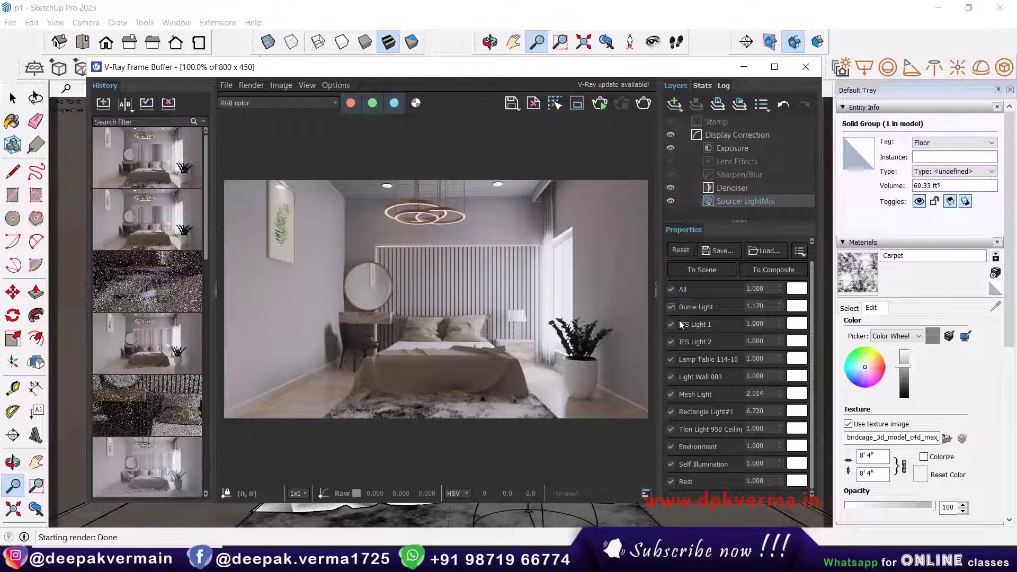
# Preview the LightMix contributions by disabling all lights, enabling them individually from IES Light 1 to Self Illumination, and re-enabling all
pyautogui.click(670, 290)
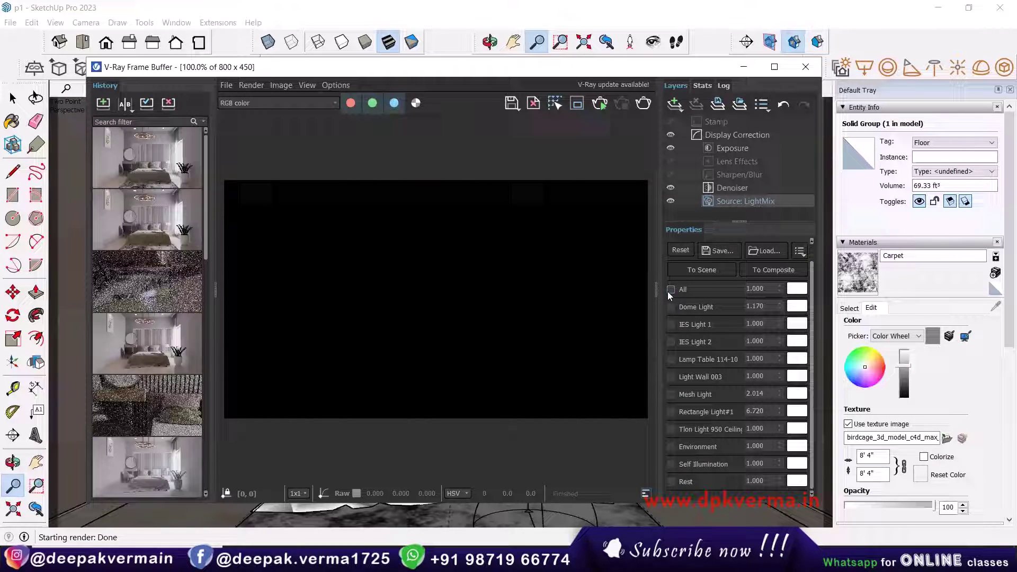
pyautogui.click(671, 324)
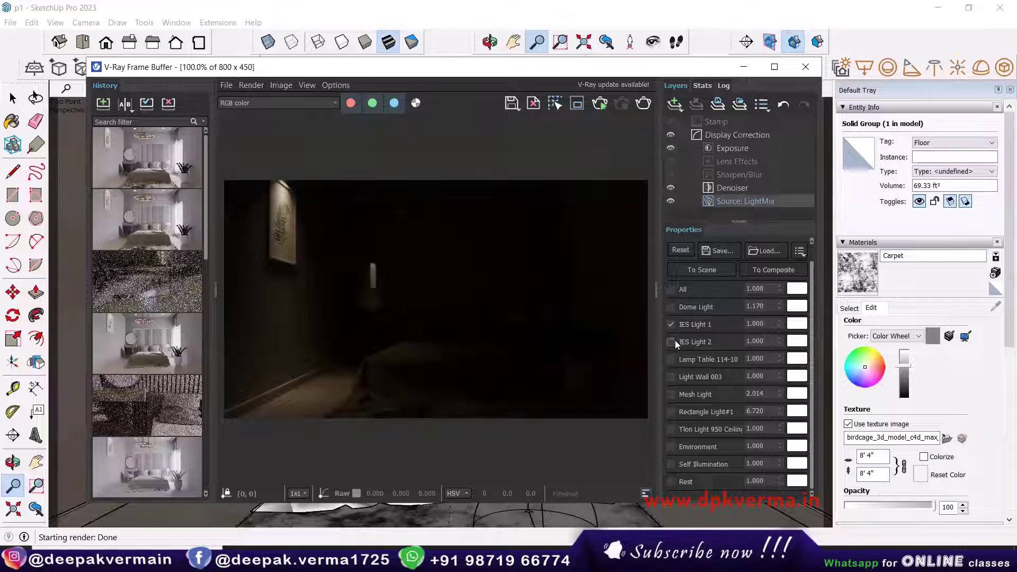
pyautogui.click(670, 342)
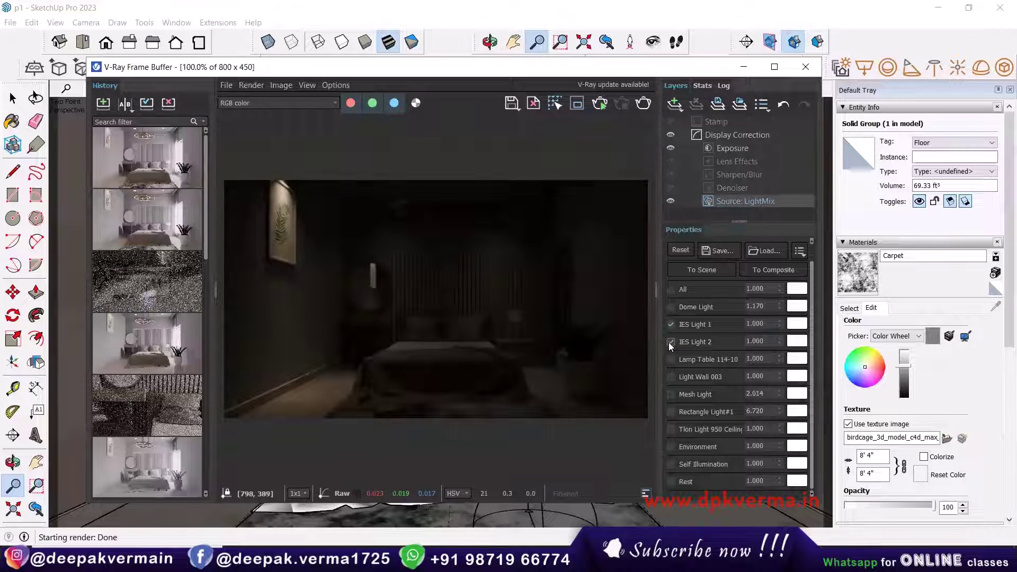
pyautogui.click(670, 362)
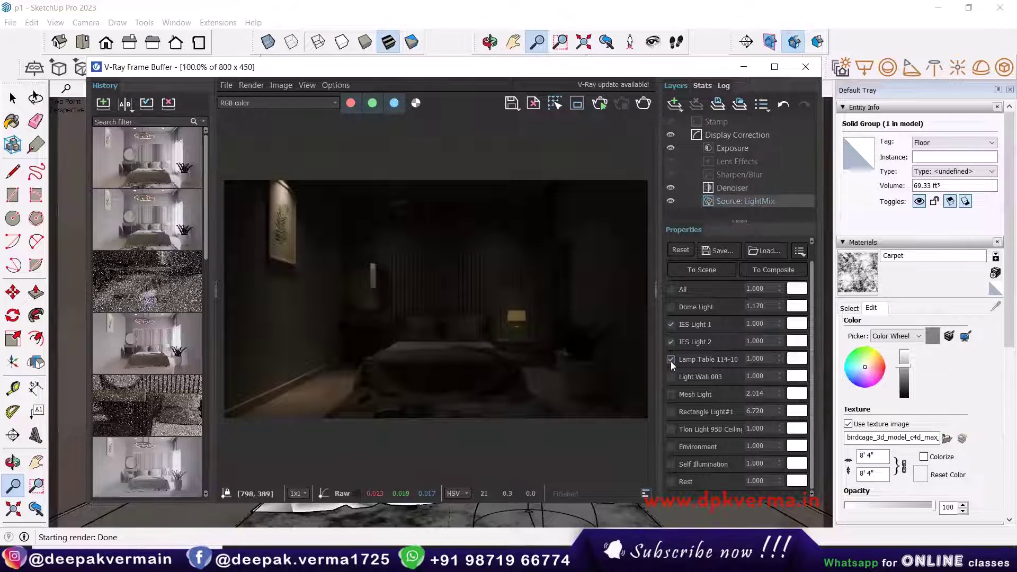
pyautogui.click(671, 376)
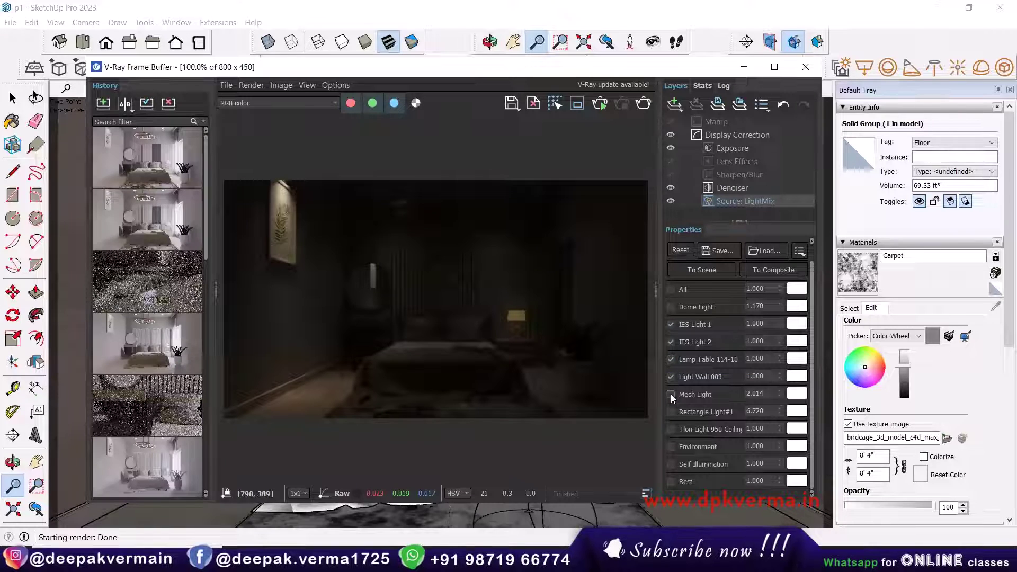
pyautogui.click(671, 412)
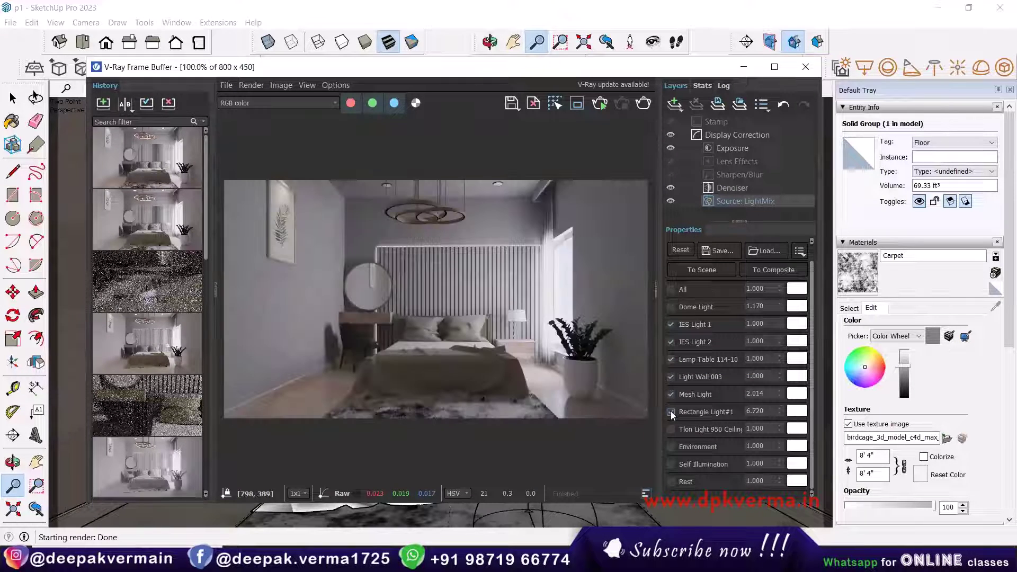
pyautogui.click(671, 429)
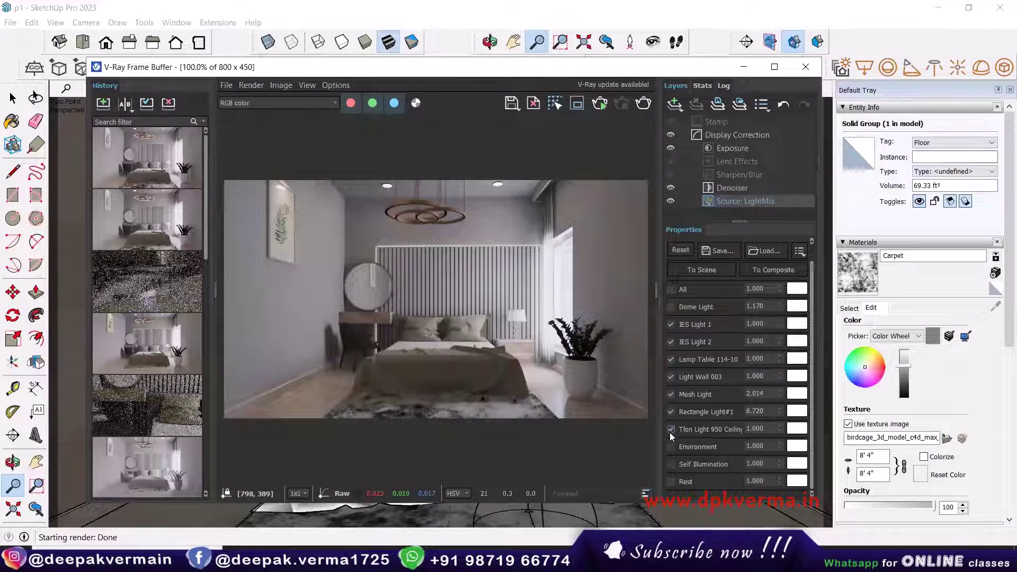
pyautogui.click(671, 446)
pyautogui.click(671, 464)
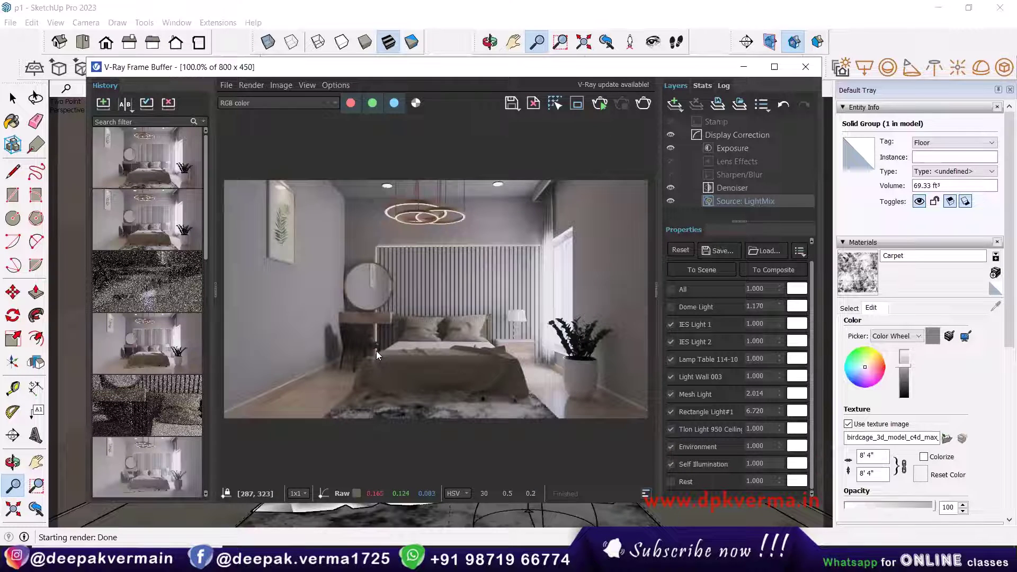
pyautogui.click(669, 289)
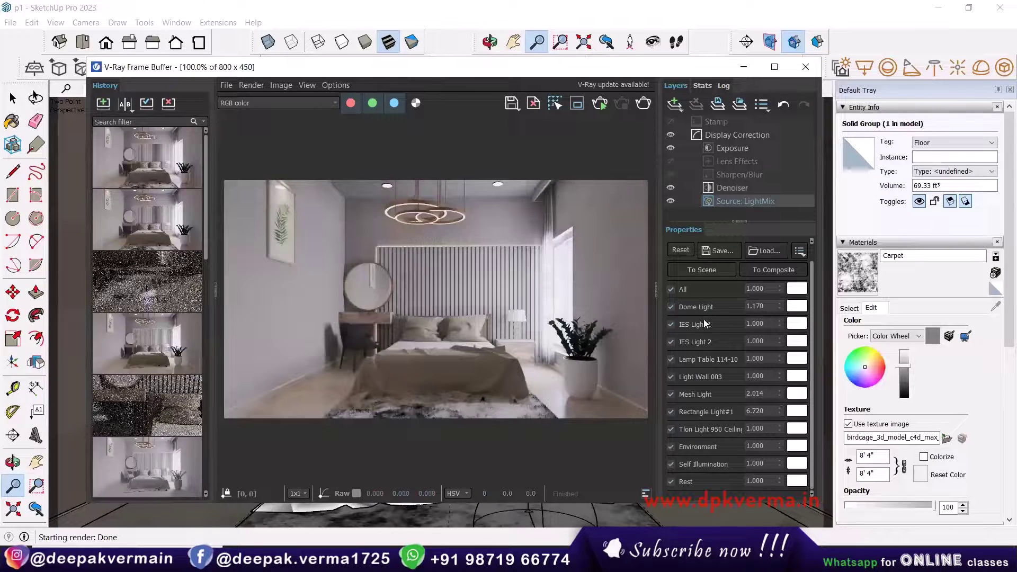
# Set the LightMix intensity of Dome Light to 1.050 and Rectangle Light#1 to 7.060, checking the effect of IES Light 1
pyautogui.click(781, 308)
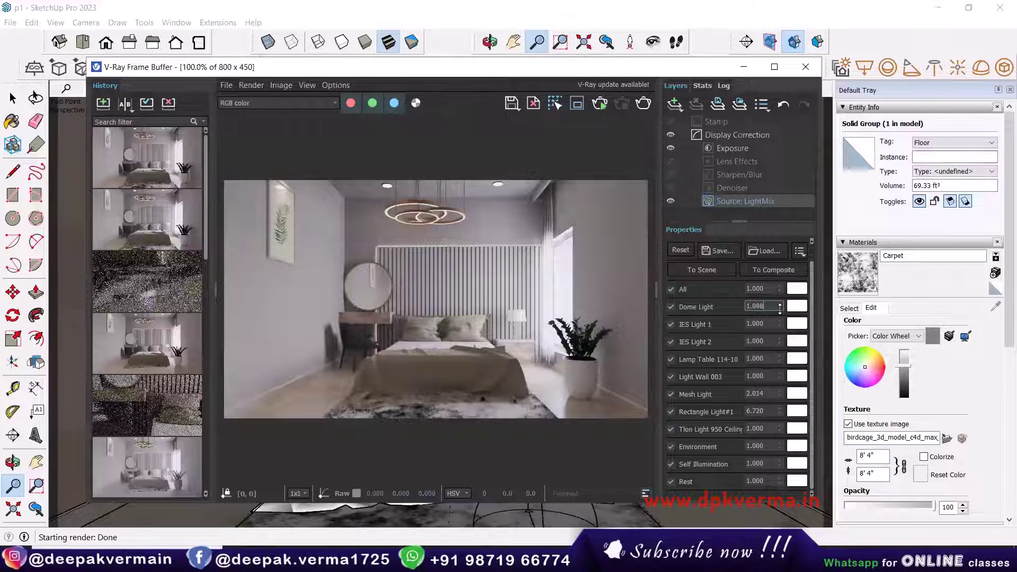
pyautogui.moveTo(780, 309); pyautogui.dragTo(781, 318)
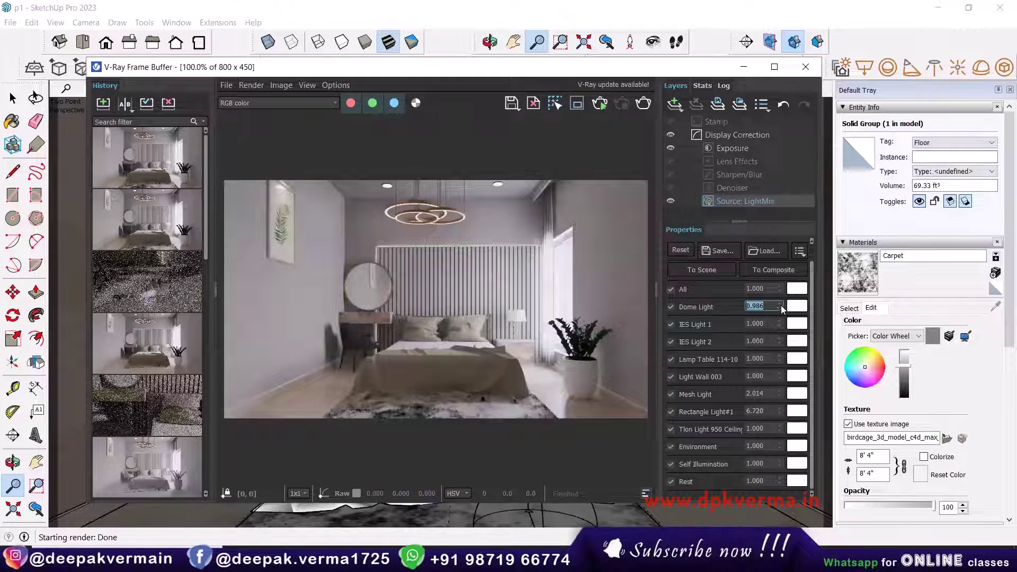
pyautogui.click(670, 325)
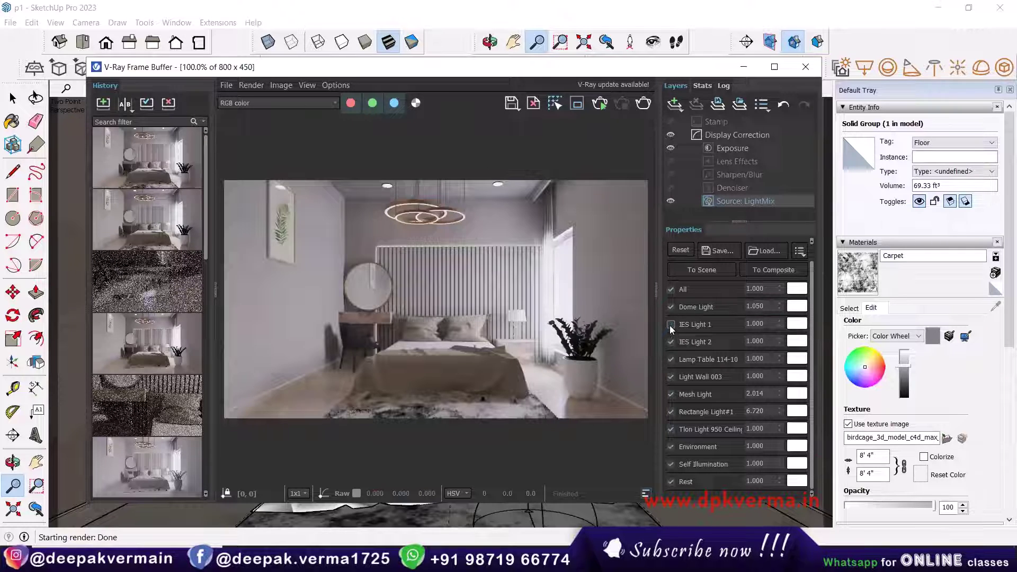
pyautogui.click(669, 325)
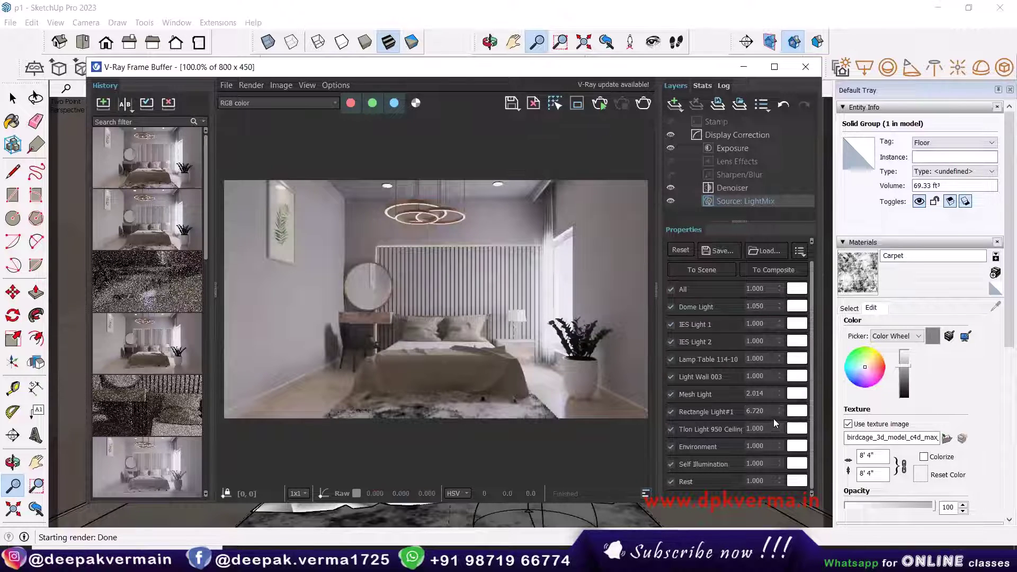
pyautogui.moveTo(779, 412); pyautogui.dragTo(779, 396)
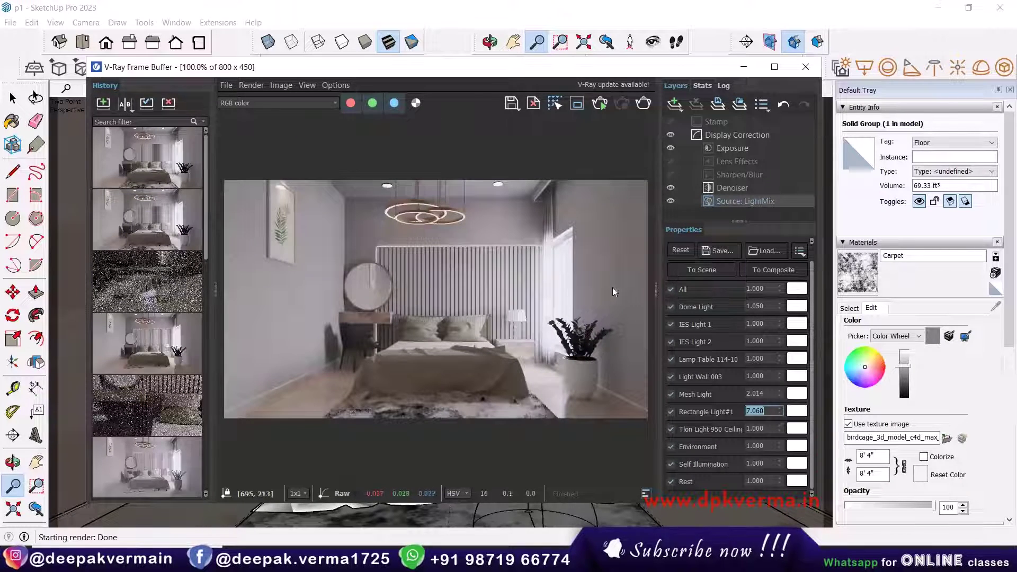
# Set the Exposure layer's exposure to 1.919 and the denoiser preset to Strong
pyautogui.click(720, 150)
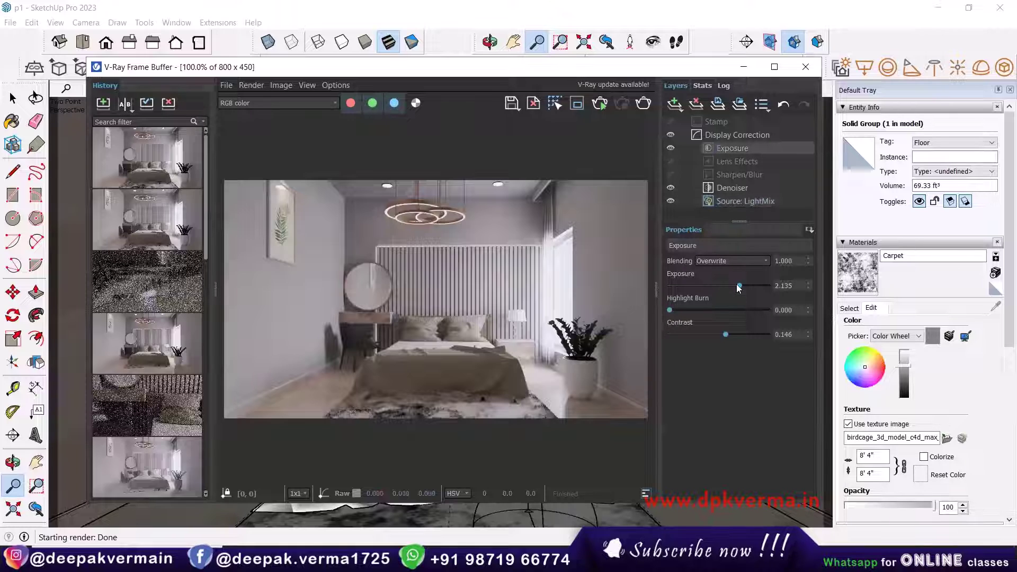
pyautogui.click(736, 285)
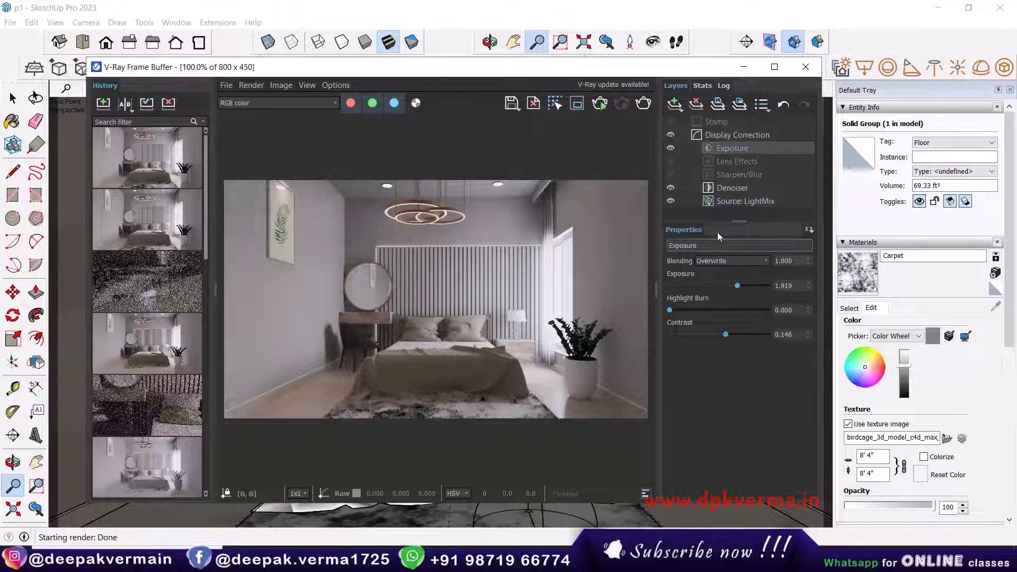
pyautogui.click(724, 191)
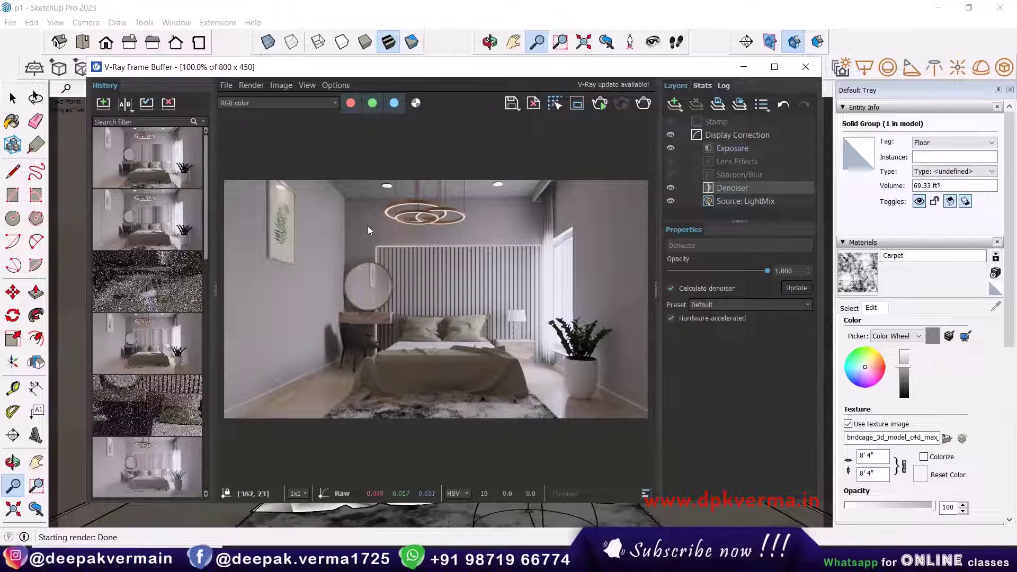
pyautogui.click(718, 305)
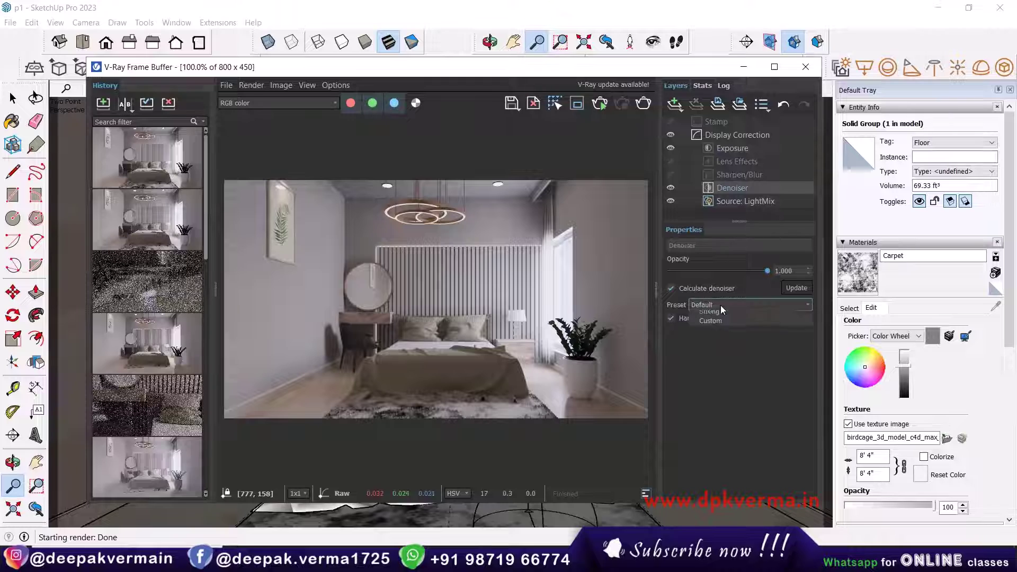
pyautogui.click(718, 332)
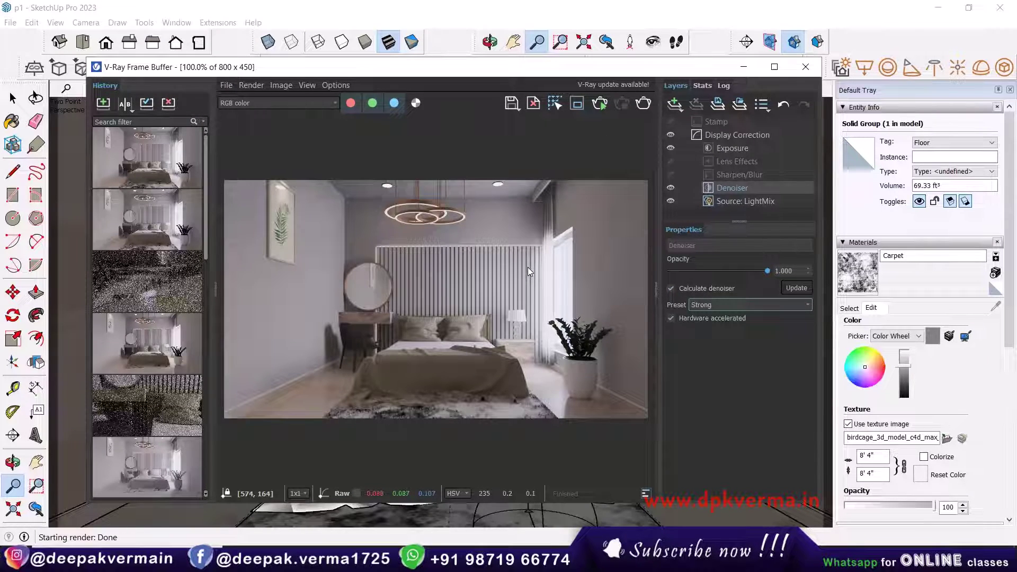
# Add a Curves correction layer and bend its master curve slightly upward to brighten the midtones
pyautogui.click(674, 105)
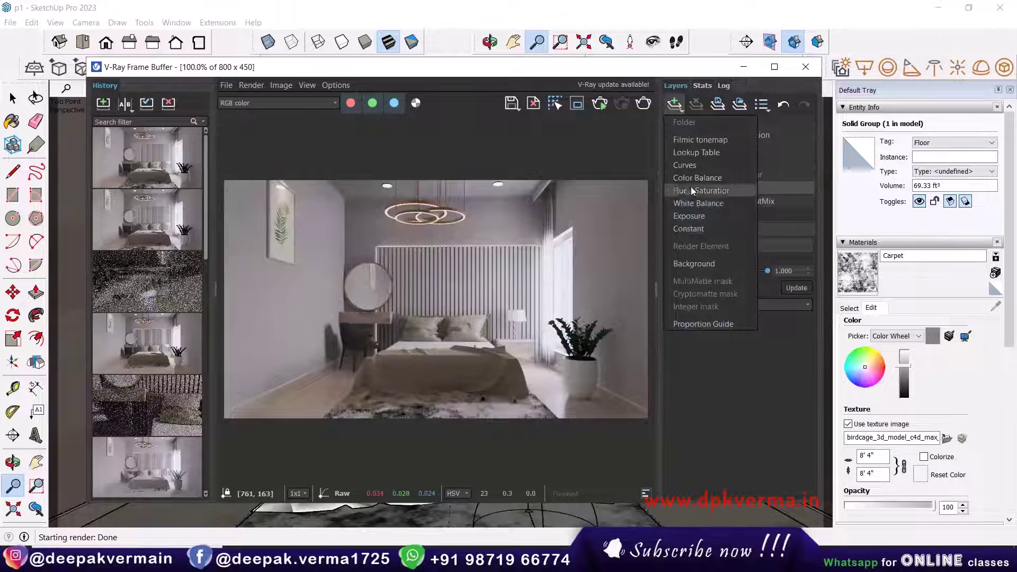
pyautogui.click(695, 166)
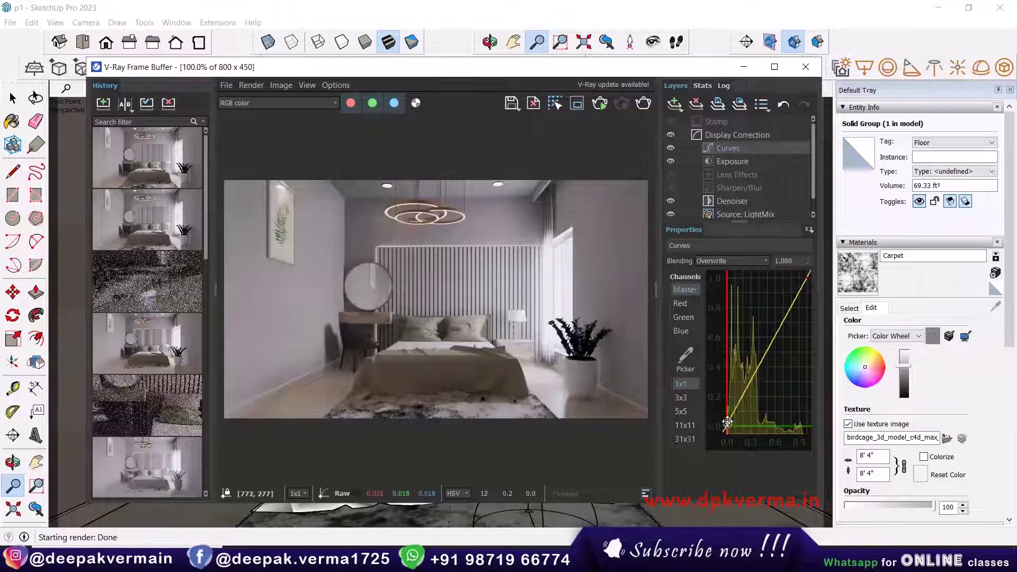
pyautogui.moveTo(727, 422)
pyautogui.mouseDown()
pyautogui.moveTo(724, 411)
pyautogui.moveTo(725, 431)
pyautogui.mouseUp()
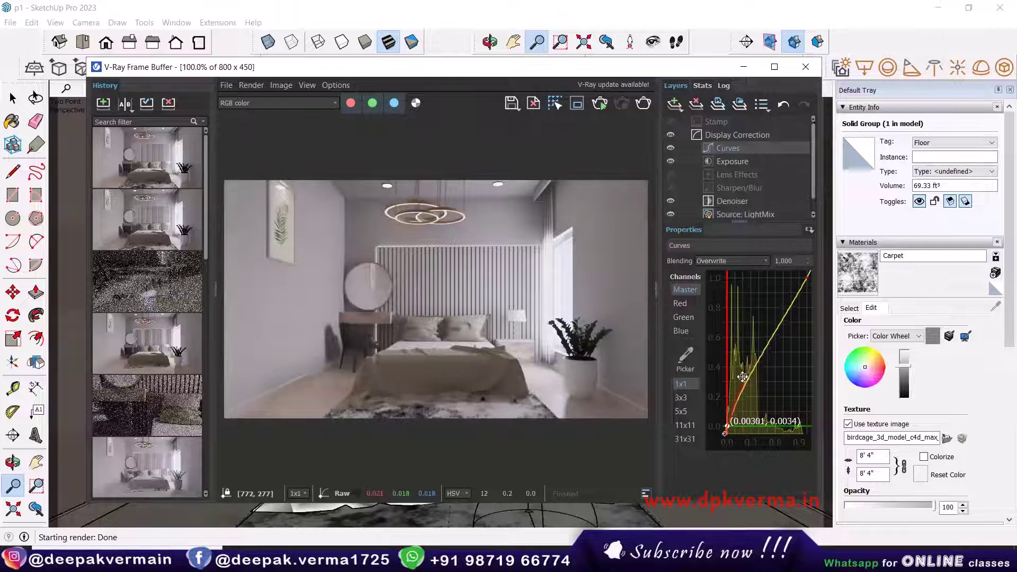
pyautogui.moveTo(743, 376); pyautogui.dragTo(776, 327)
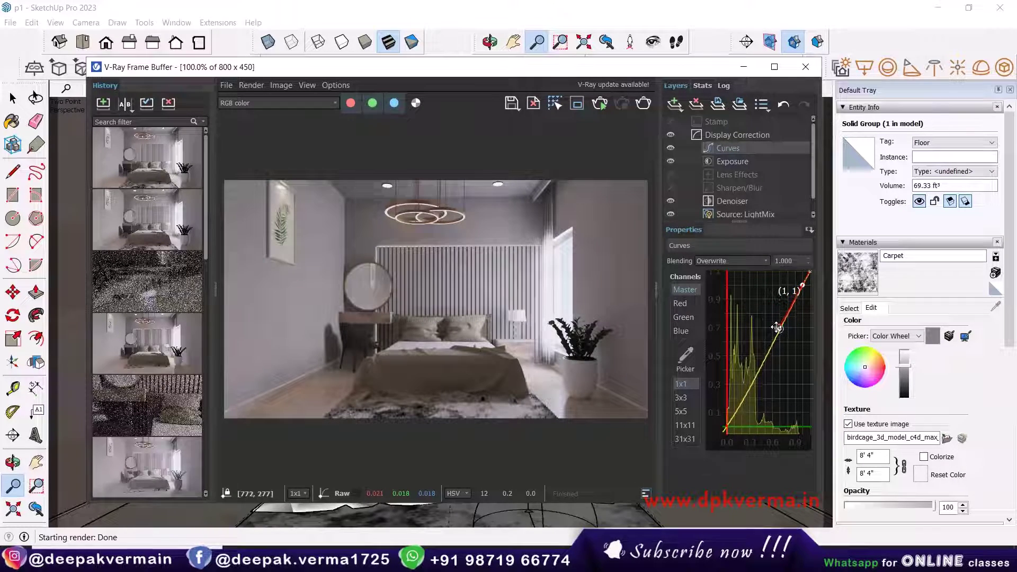
pyautogui.click(727, 426)
pyautogui.moveTo(749, 388); pyautogui.dragTo(747, 387)
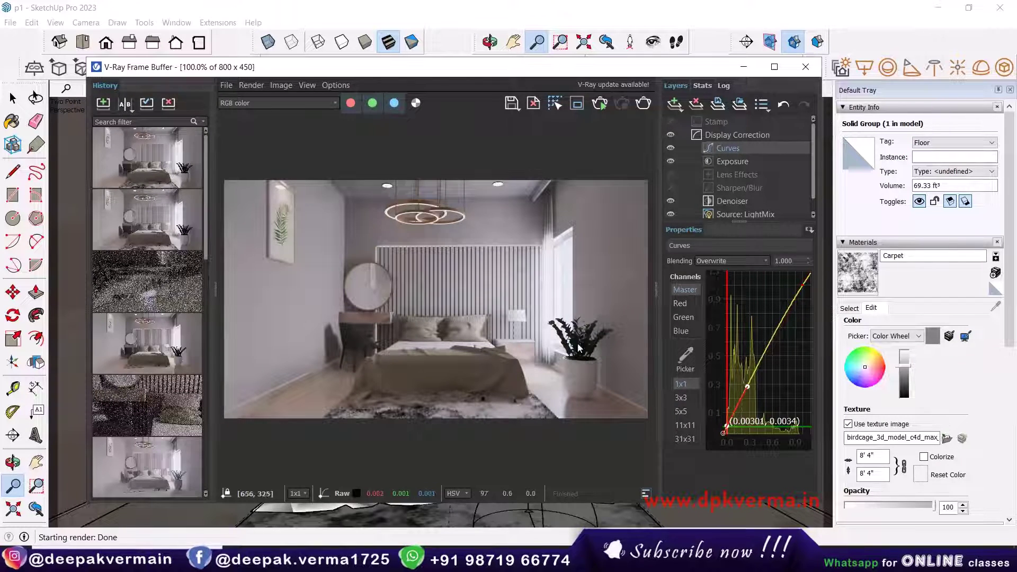
# Try a Color Balance layer with Cyan-Red 0.114, Magenta-Green 0.146 and Yellow-Blue 0.178, and switch it off to compare
pyautogui.click(670, 148)
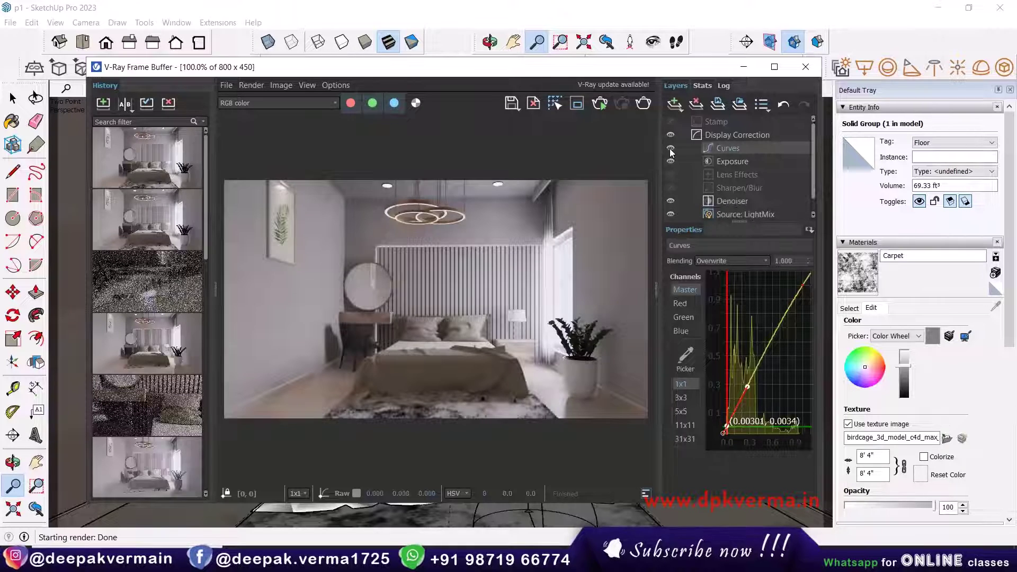
pyautogui.click(675, 104)
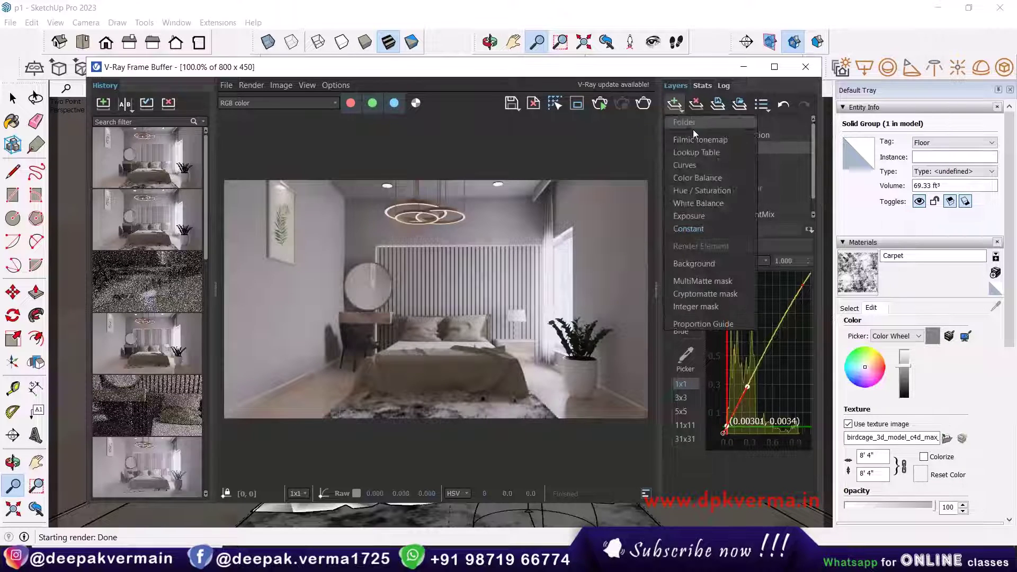
pyautogui.click(694, 179)
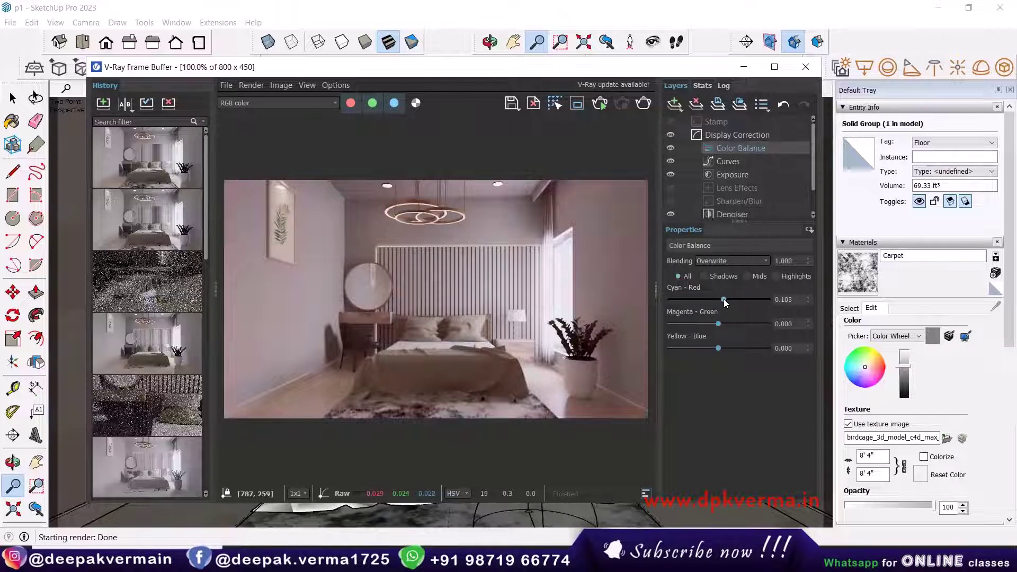
pyautogui.moveTo(718, 323); pyautogui.dragTo(726, 349)
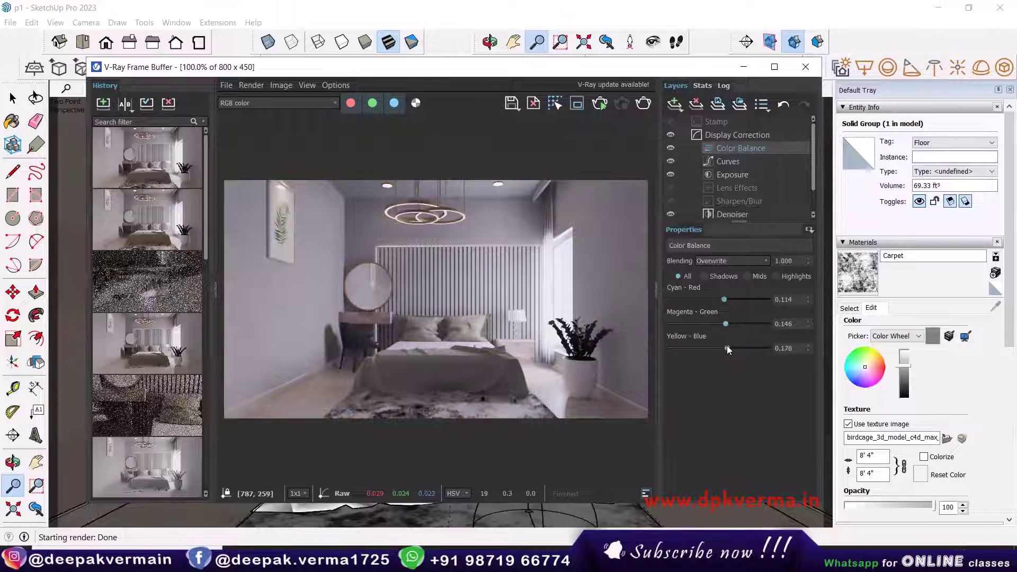
pyautogui.click(669, 148)
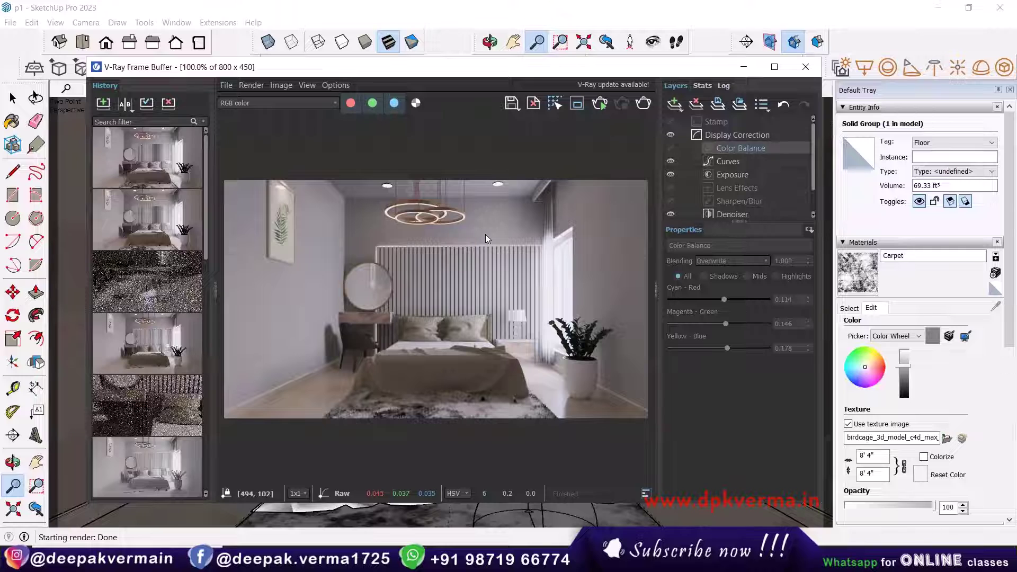
# Try a Hue / Saturation layer with hue -4.865, and switch it off to compare
pyautogui.click(674, 103)
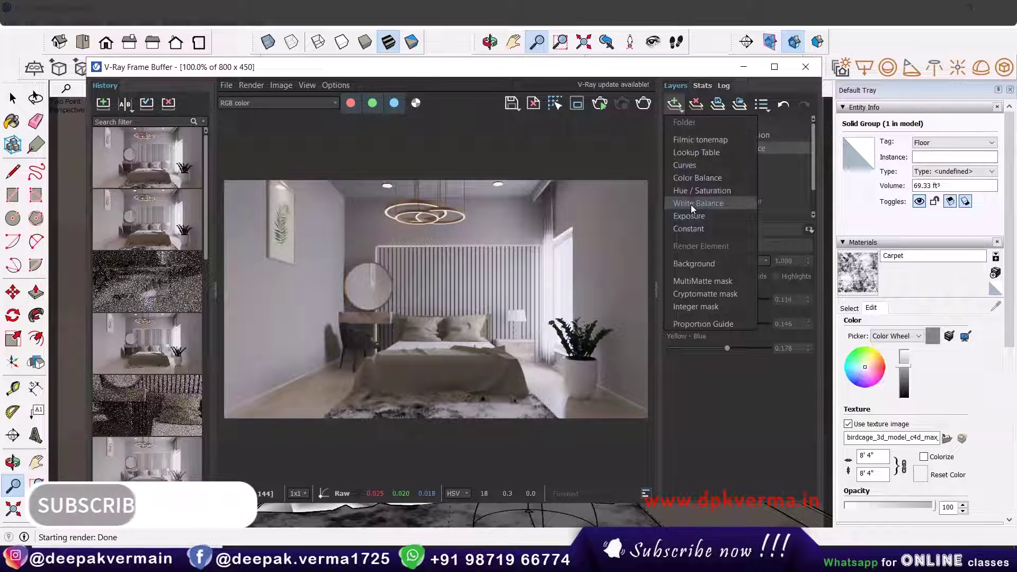
pyautogui.click(712, 192)
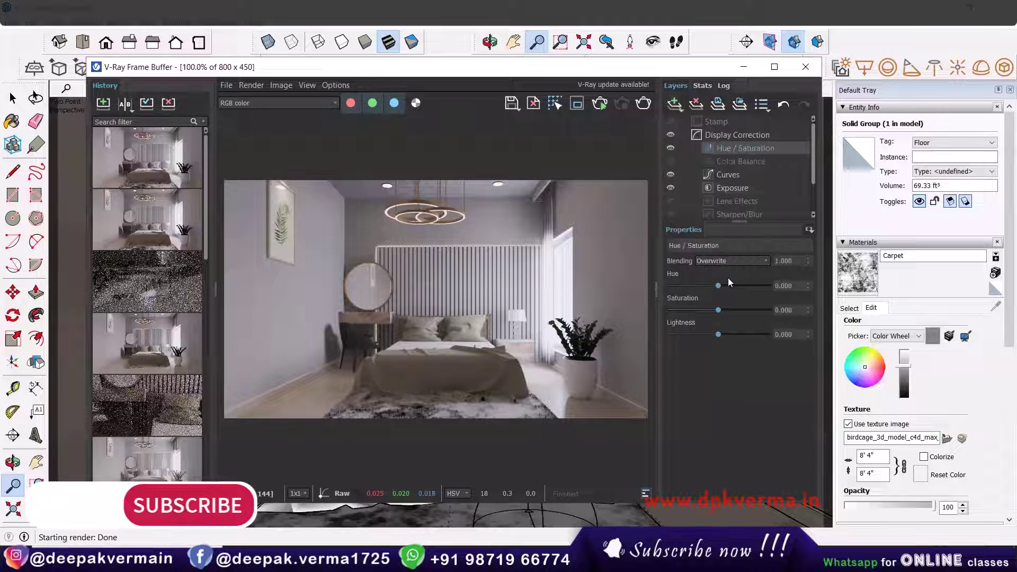
pyautogui.moveTo(737, 289); pyautogui.dragTo(717, 286)
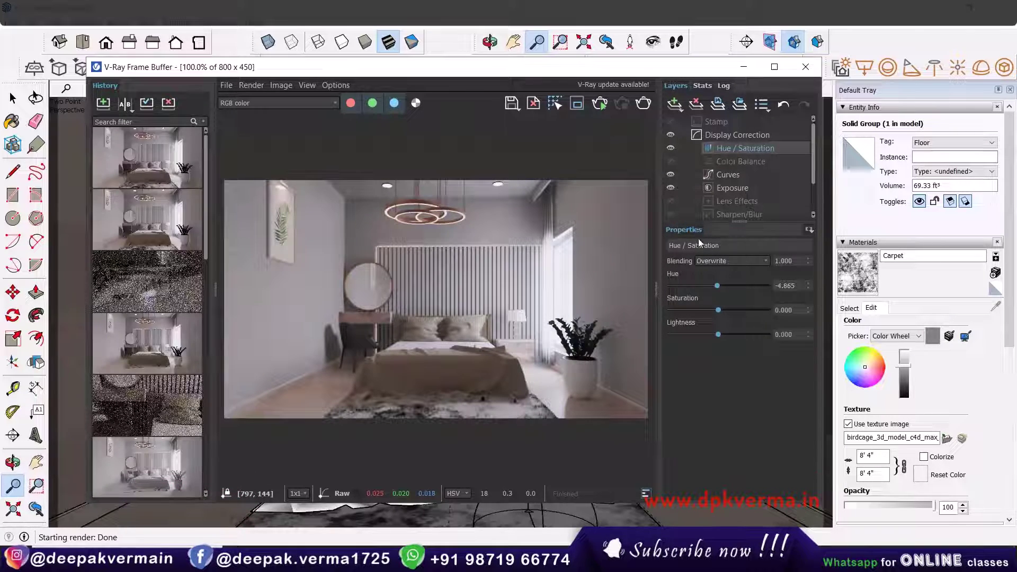
pyautogui.click(670, 150)
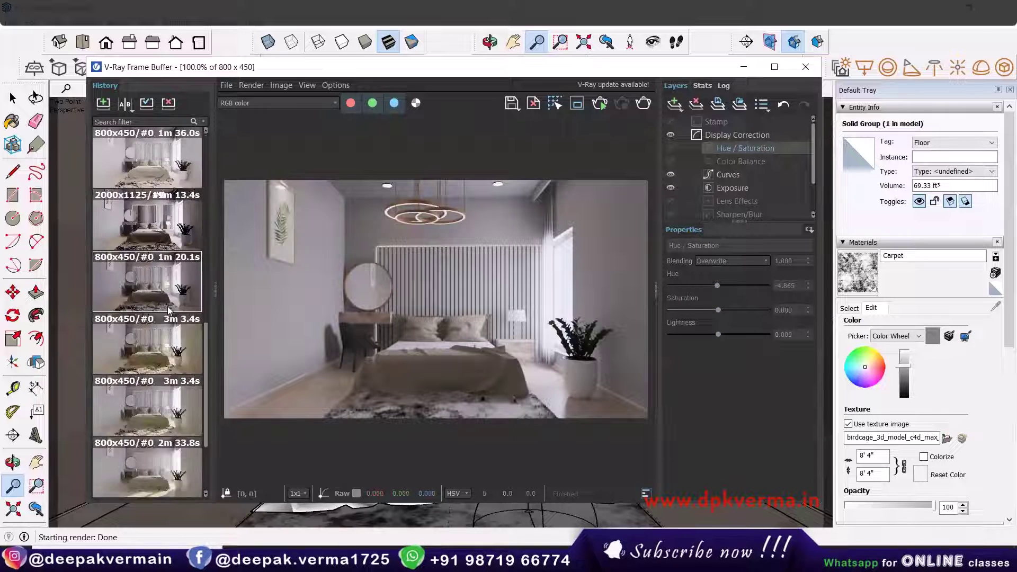
# Load an earlier render from the history and add a Color Balance layer with a Cryptomatte mask picking the back wall's paint
pyautogui.doubleClick(157, 355)
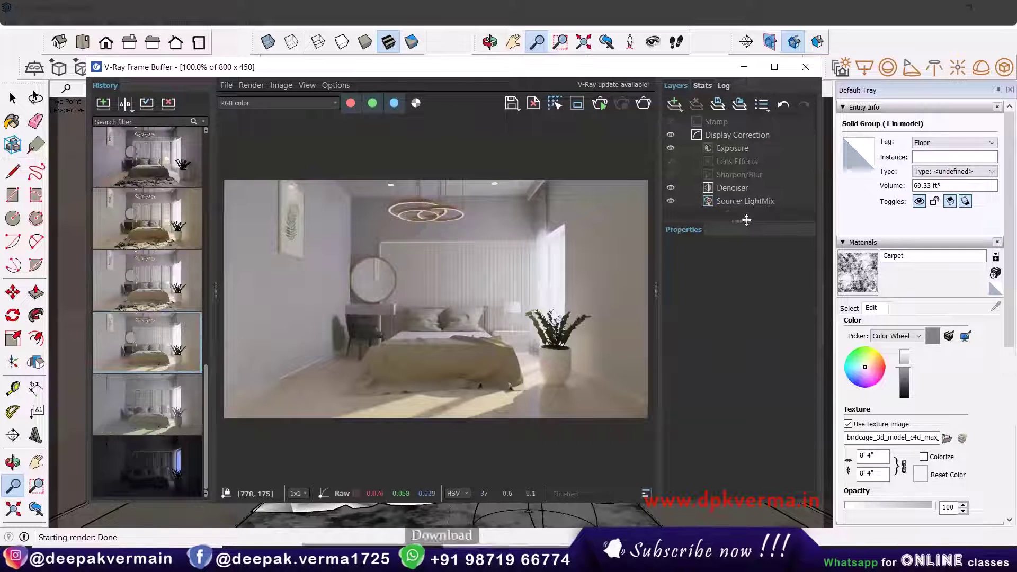
pyautogui.click(710, 201)
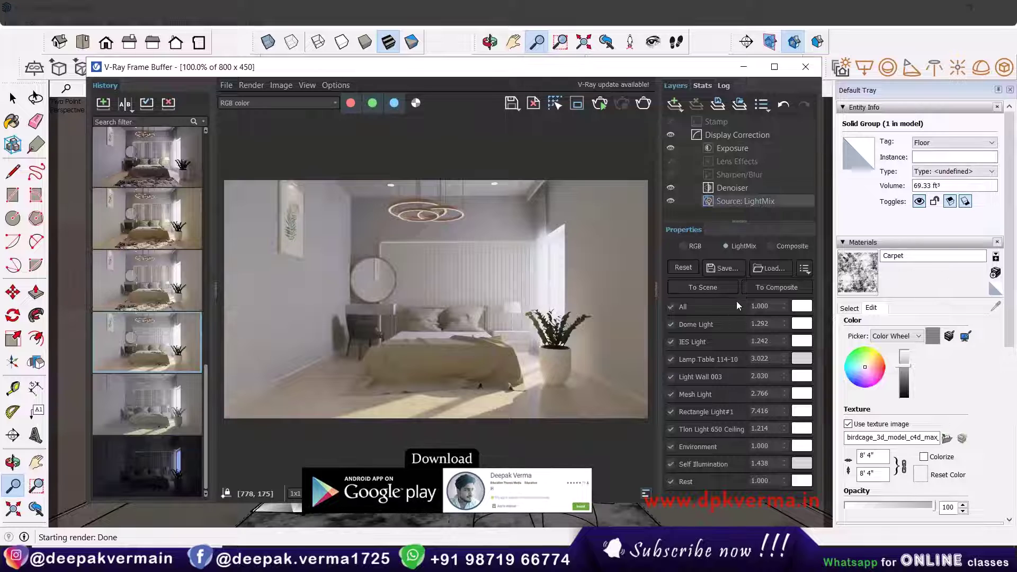
pyautogui.click(674, 104)
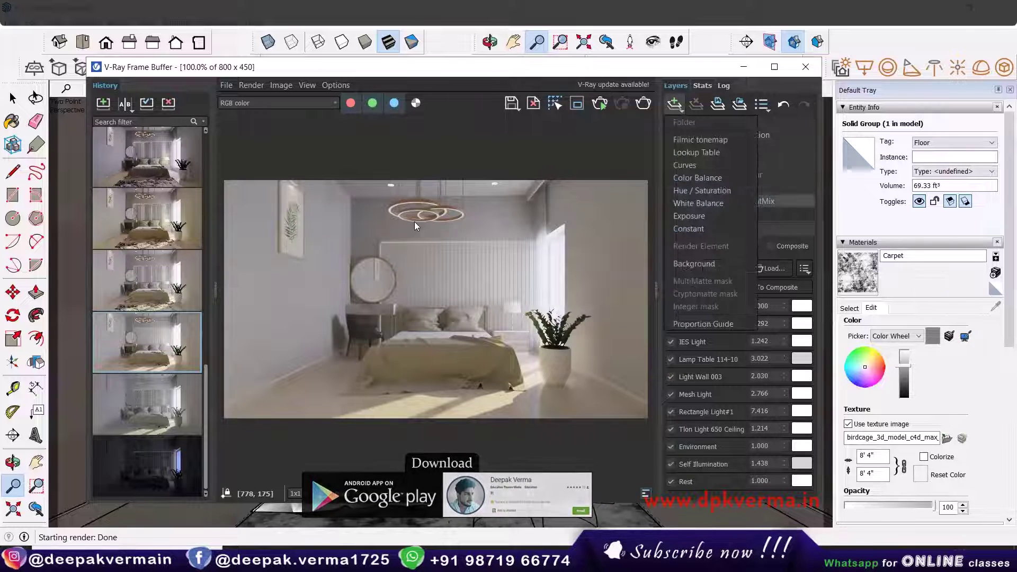
pyautogui.click(706, 178)
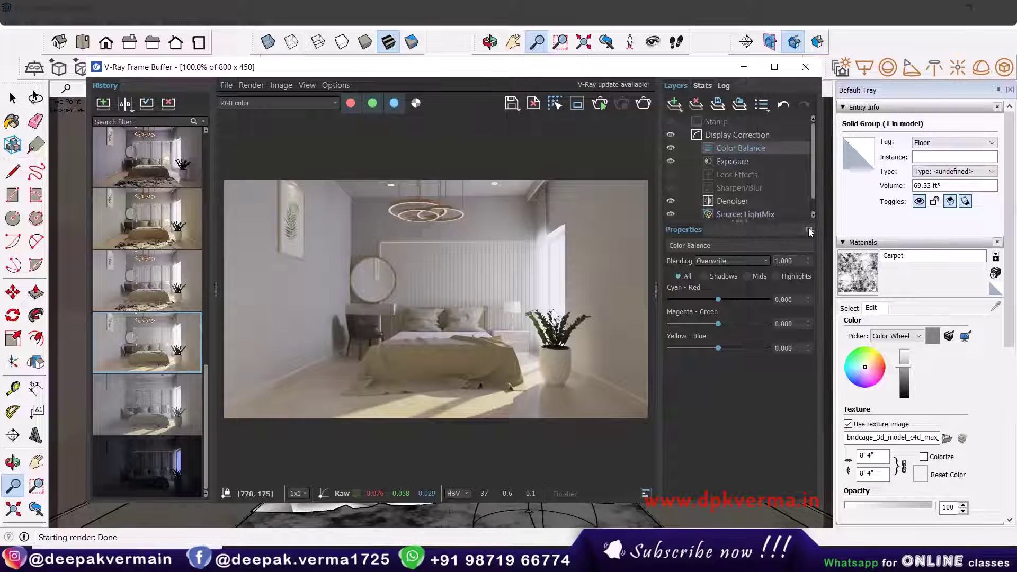
pyautogui.click(809, 231)
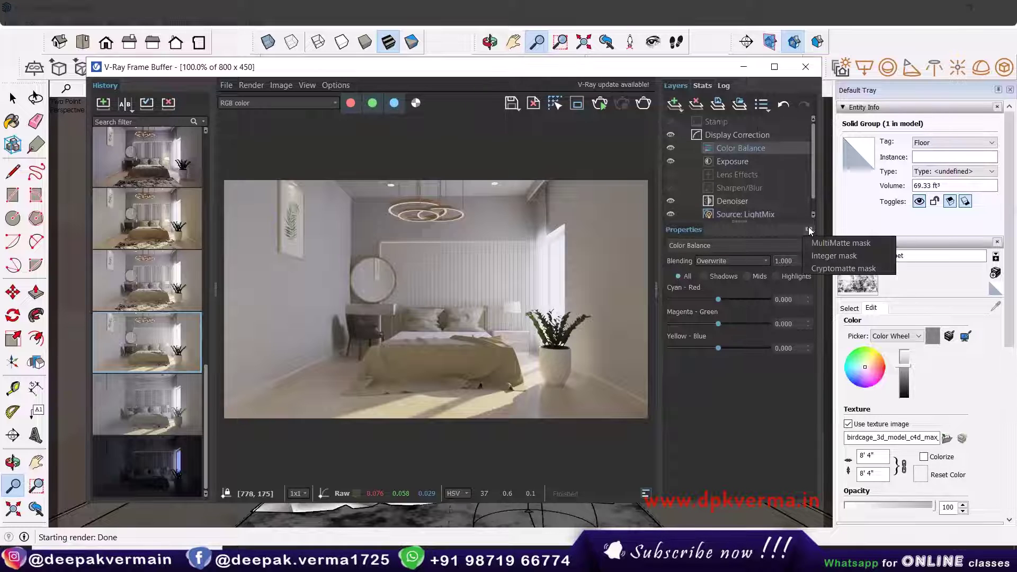
pyautogui.click(818, 268)
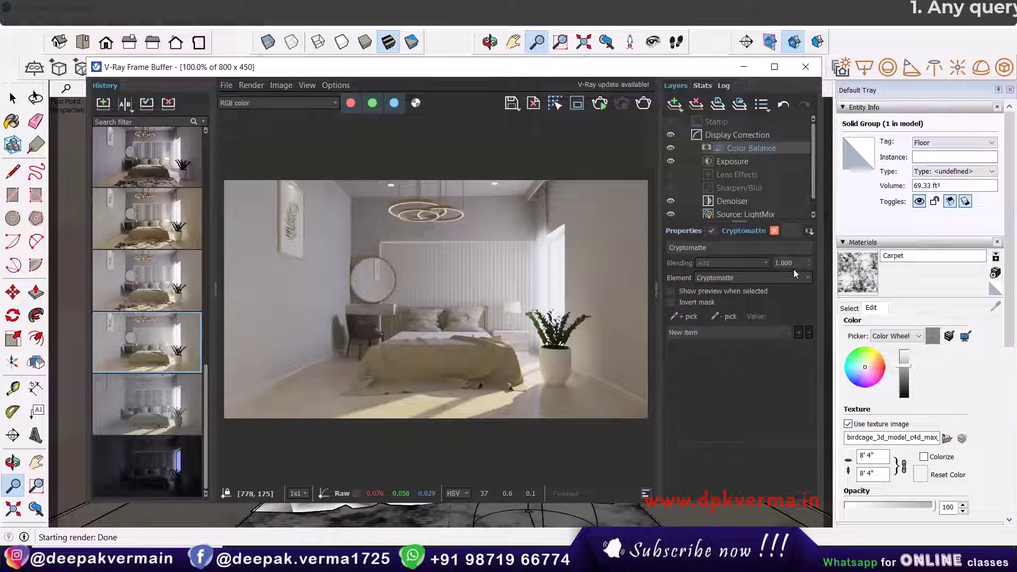
pyautogui.click(684, 317)
pyautogui.click(509, 225)
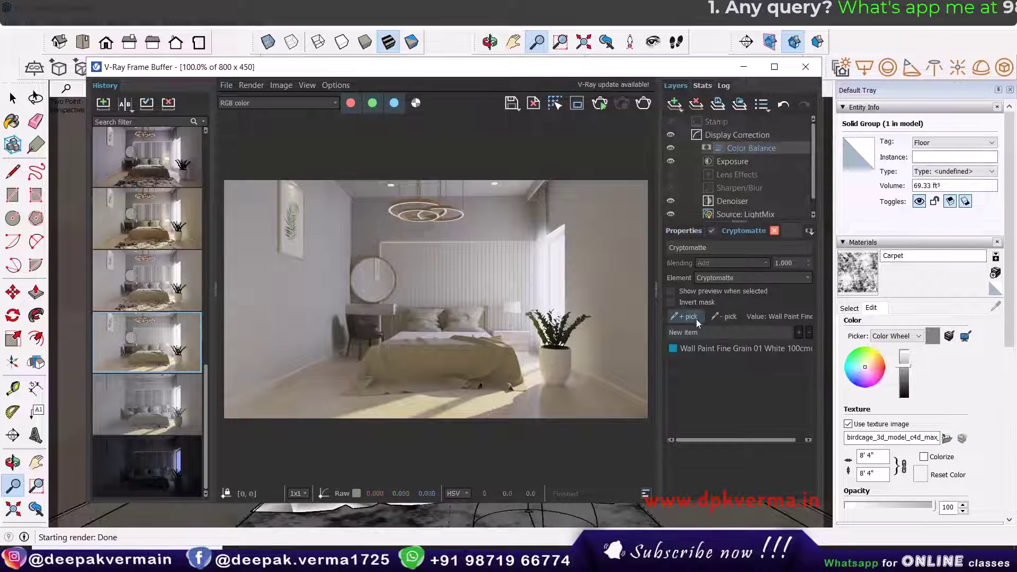
# Set the masked Color Balance to Cyan-Red 0.265, Magenta-Green 0.178 and Yellow-Blue 0.384, and disable the layer to compare
pyautogui.click(682, 231)
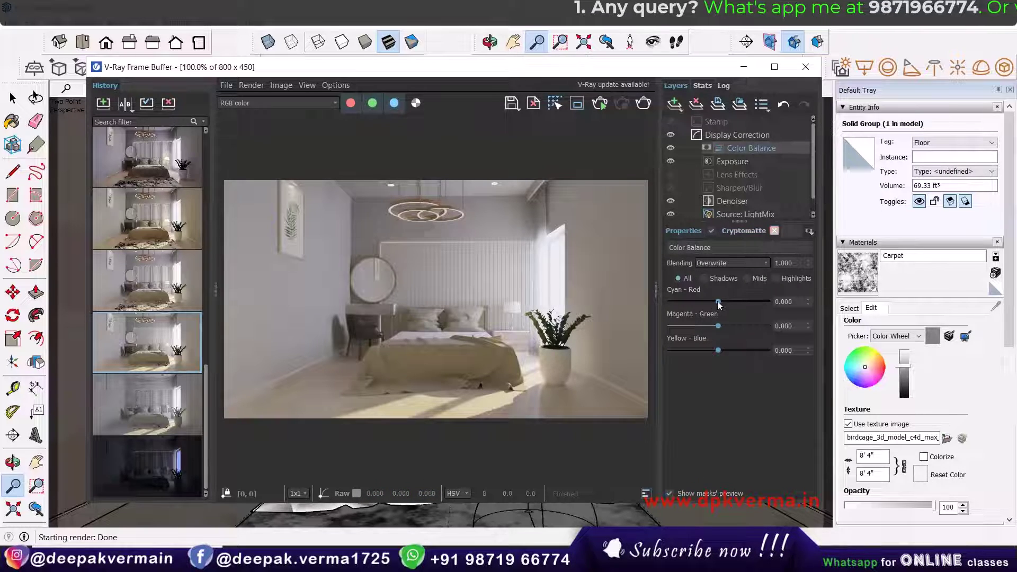
pyautogui.moveTo(719, 301); pyautogui.dragTo(737, 351)
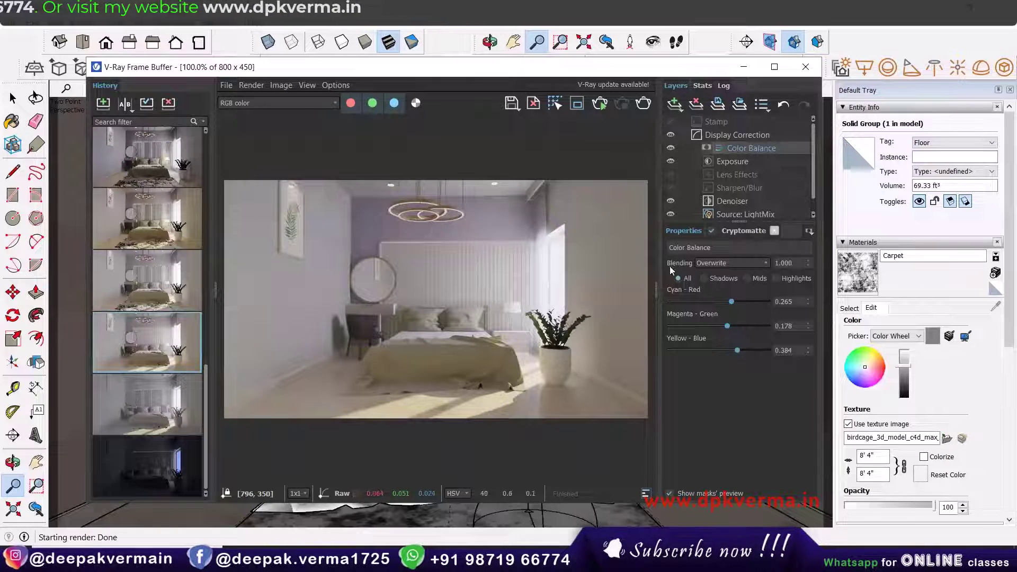
pyautogui.click(670, 149)
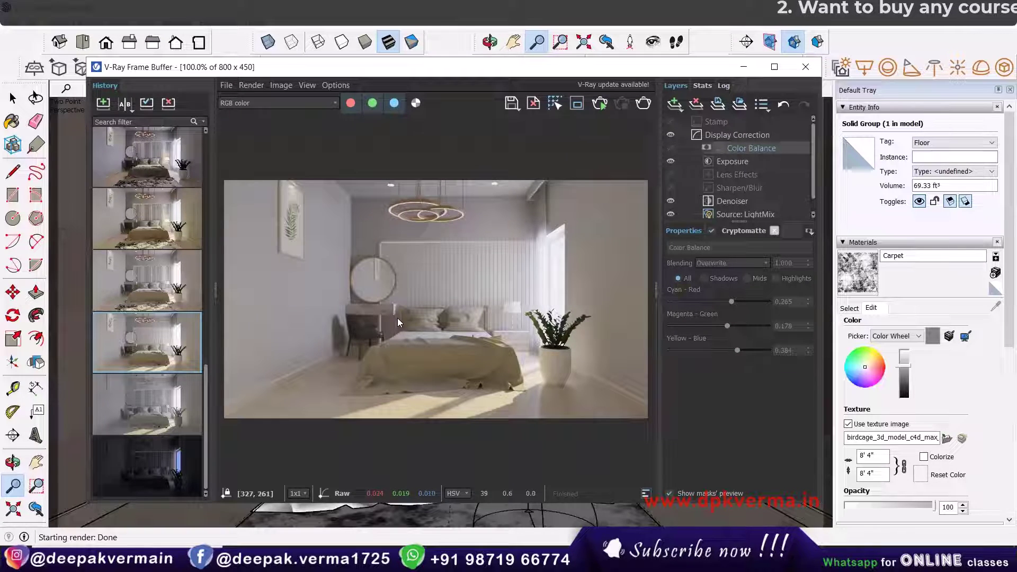
# Compare other earlier bedroom renders by loading them from the render history
pyautogui.doubleClick(153, 284)
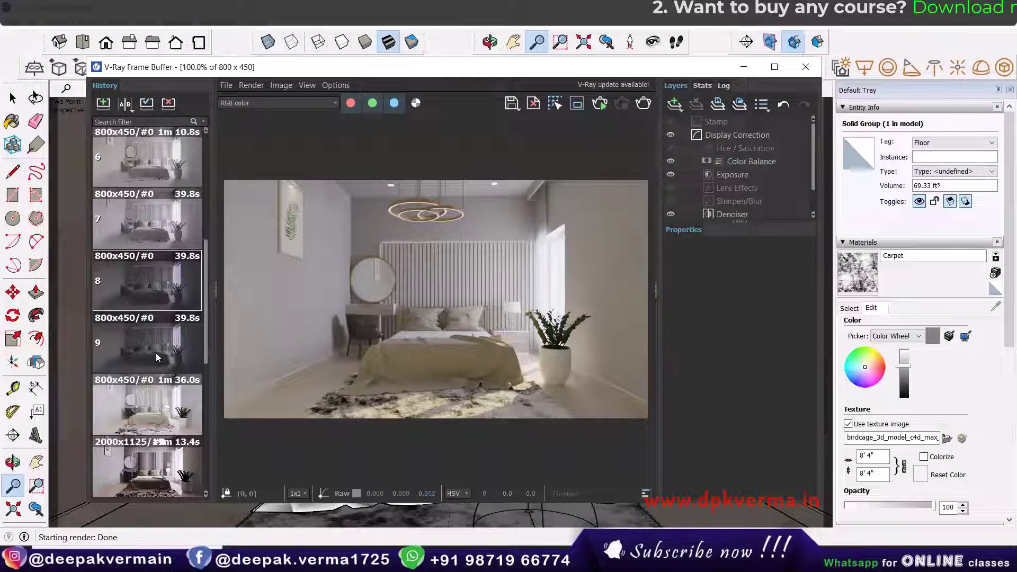
pyautogui.scroll(5, 156, 353)
pyautogui.doubleClick(159, 330)
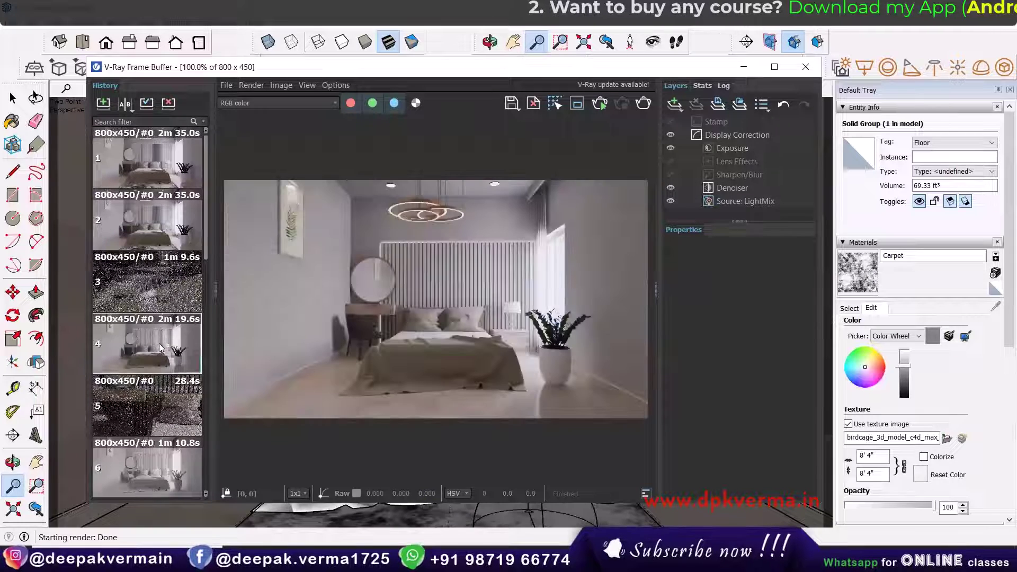
# Delete the noisy third render from the history and reload the newest bedroom render
pyautogui.doubleClick(159, 288)
pyautogui.click(168, 103)
pyautogui.doubleClick(161, 233)
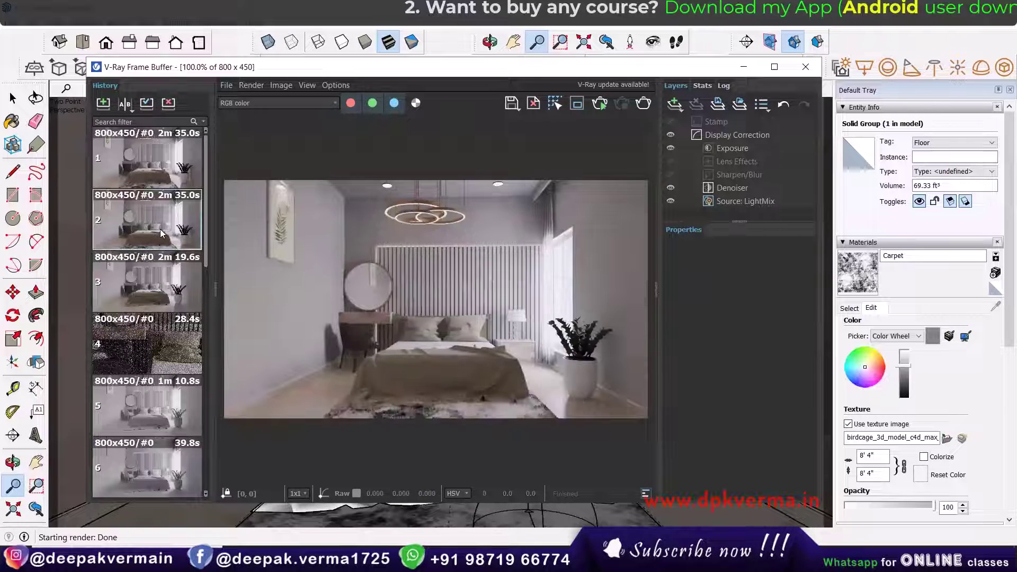
pyautogui.doubleClick(133, 163)
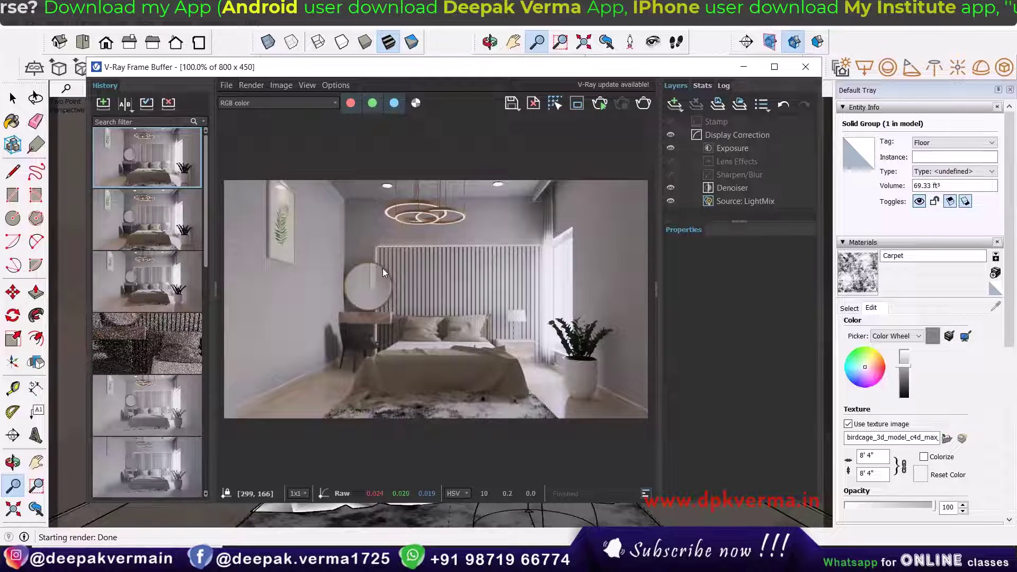
# Isolate Lamp Table 114-10 in the LightMix, re-enable all lights, and raise the lamp's intensity to 10.124
pyautogui.click(751, 203)
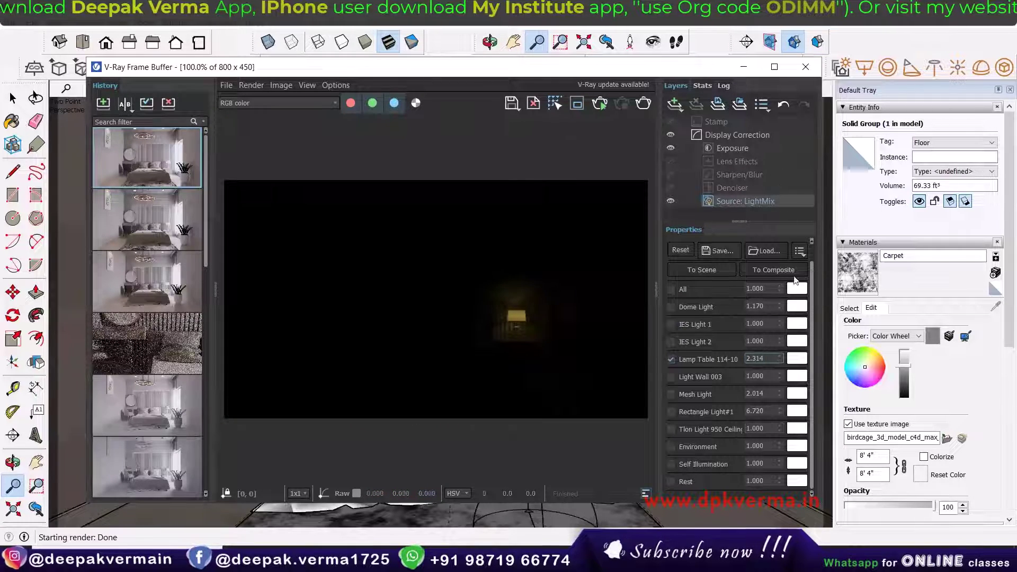
pyautogui.moveTo(779, 359); pyautogui.dragTo(776, 317)
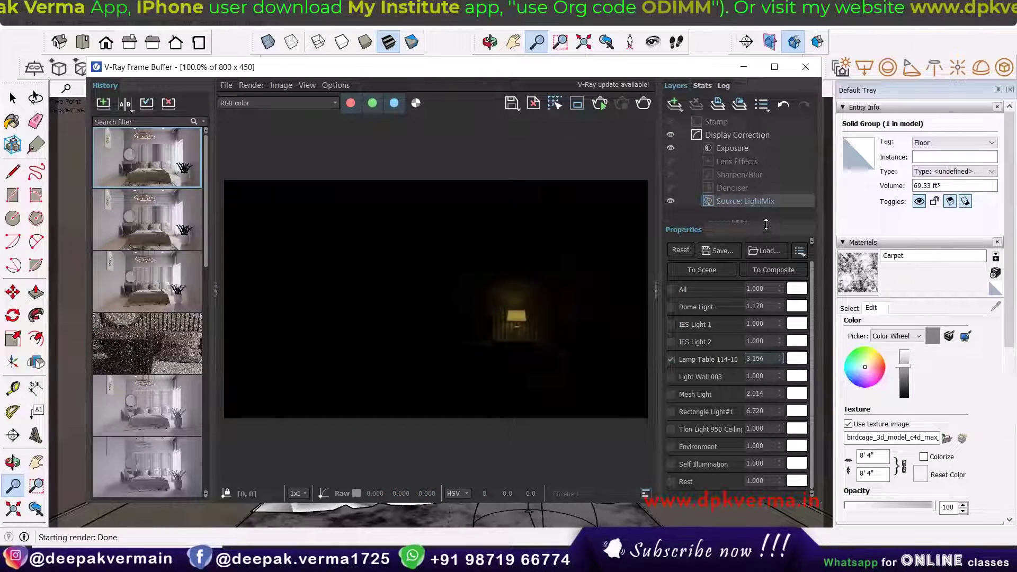
pyautogui.moveTo(766, 225); pyautogui.dragTo(766, 223)
pyautogui.click(671, 289)
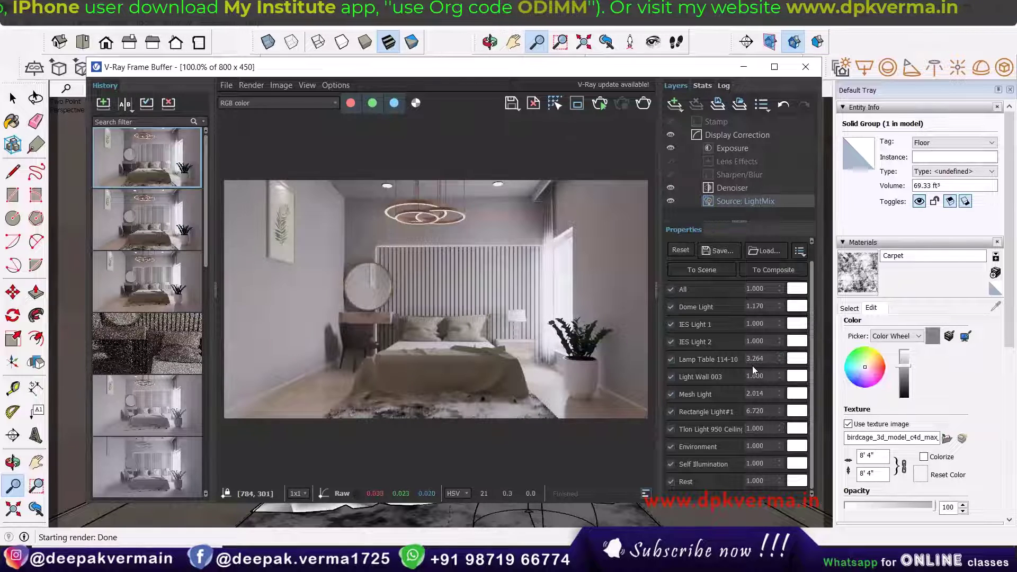
pyautogui.moveTo(781, 360); pyautogui.dragTo(776, 255)
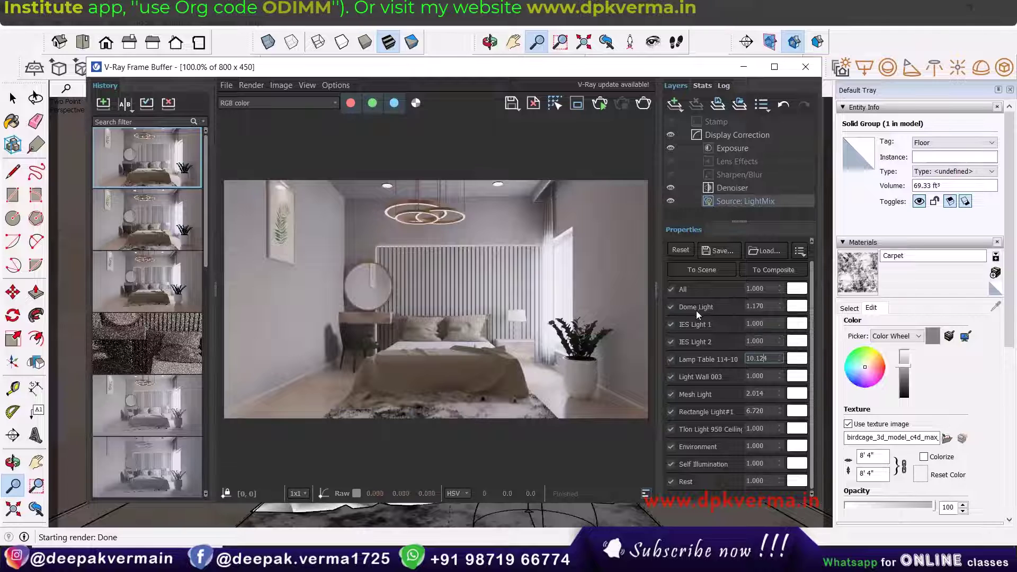
# Set the Exposure layer's exposure to 1.703
pyautogui.click(732, 152)
pyautogui.moveTo(739, 287)
pyautogui.mouseDown()
pyautogui.moveTo(706, 280)
pyautogui.moveTo(729, 283)
pyautogui.mouseUp()
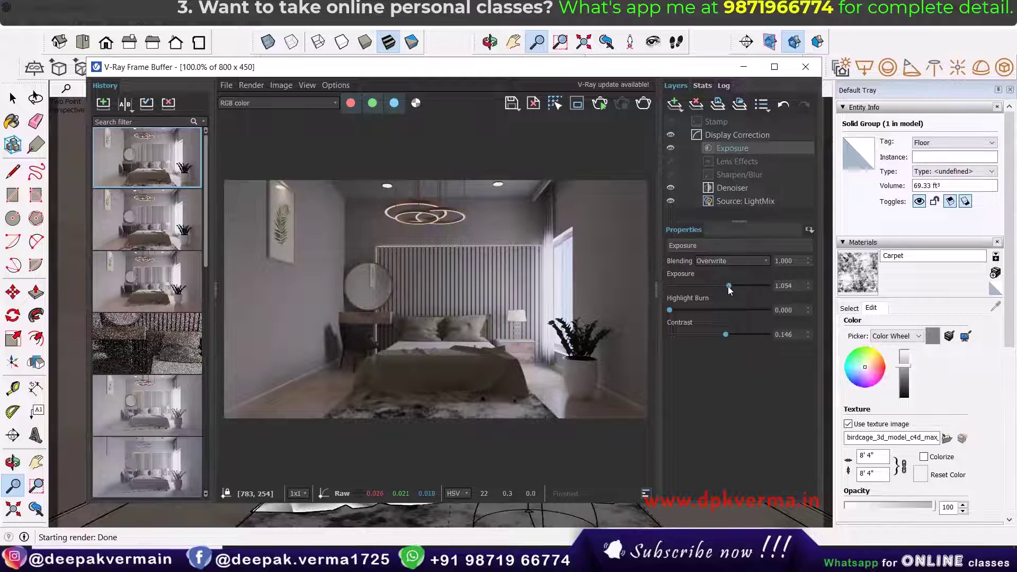
pyautogui.moveTo(729, 286); pyautogui.dragTo(735, 287)
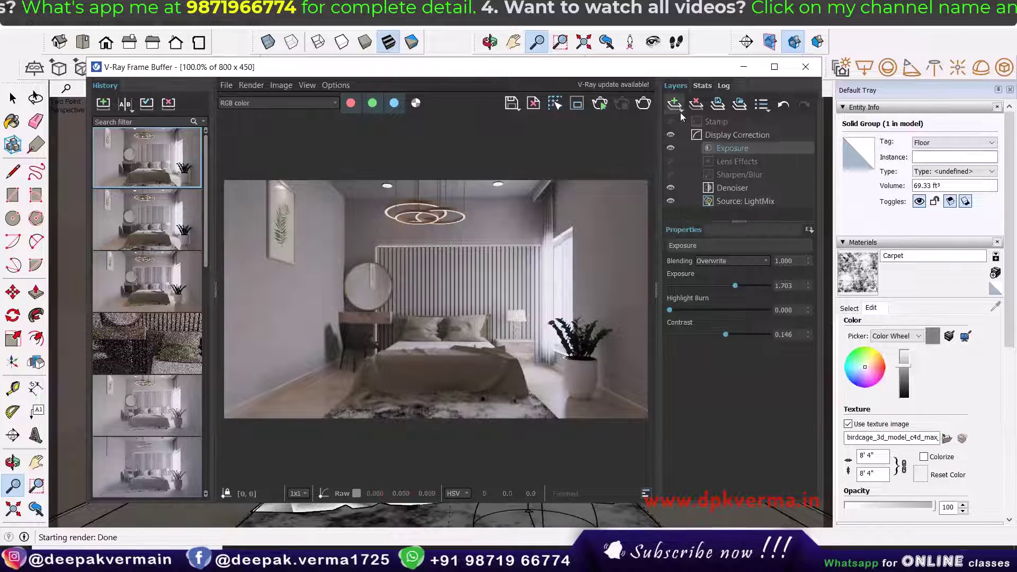
# Change the Dome Light's LightMix color to dark blue
pyautogui.click(731, 201)
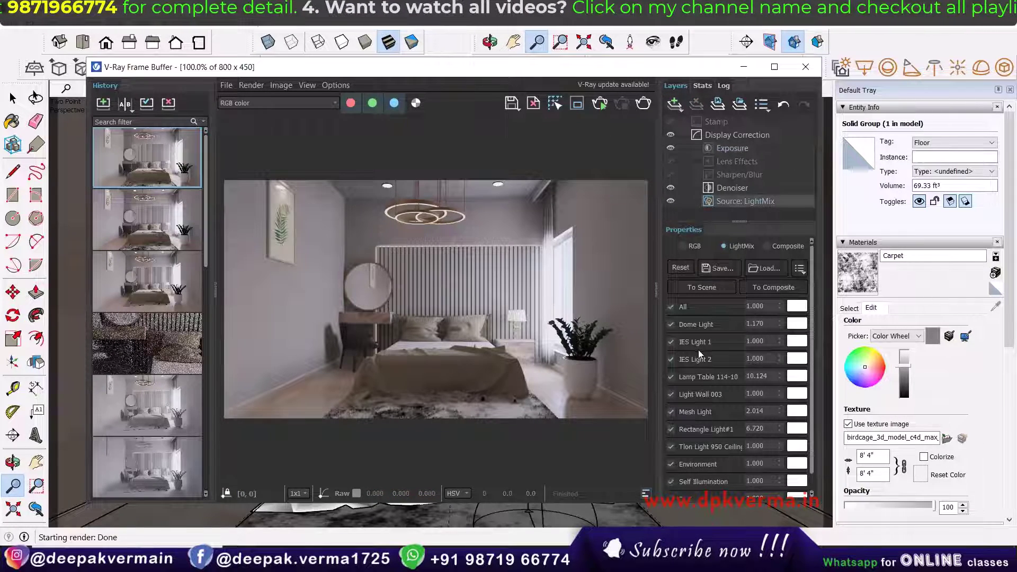
pyautogui.click(797, 324)
pyautogui.click(614, 154)
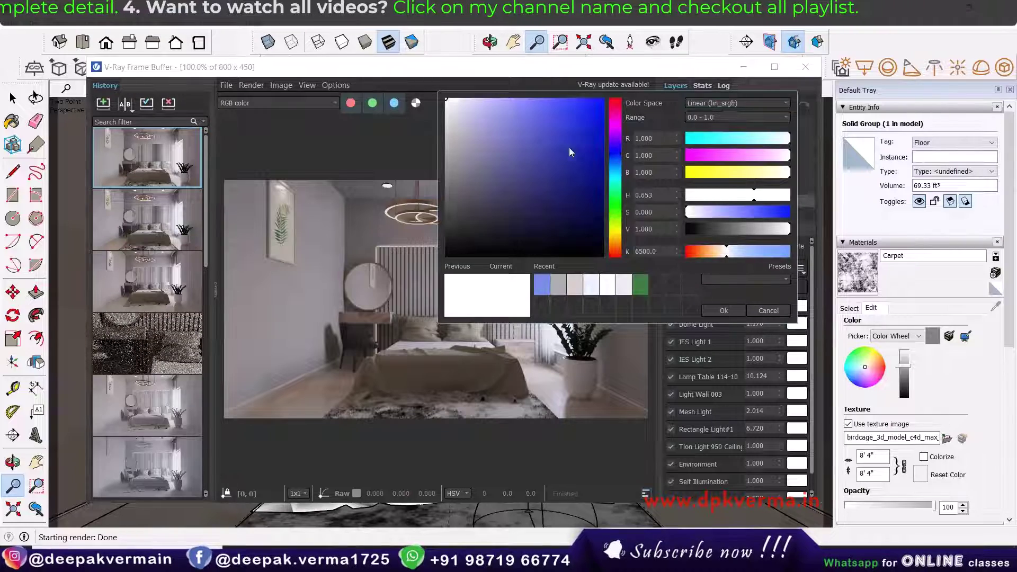
pyautogui.click(581, 160)
# Close and reopen the frame buffer, and view the bedroom reference image to compare it with the render
pyautogui.click(807, 67)
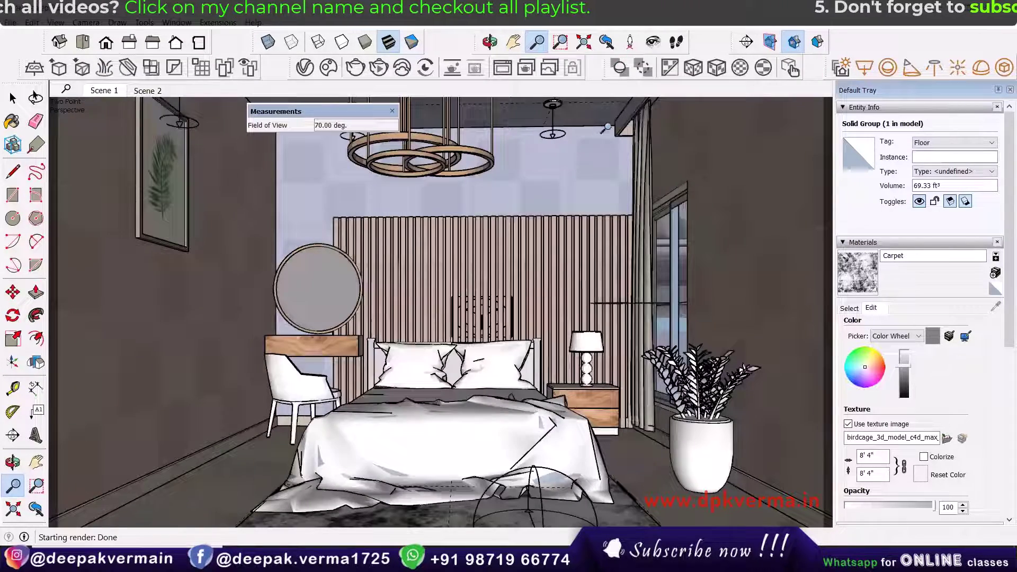
pyautogui.click(501, 69)
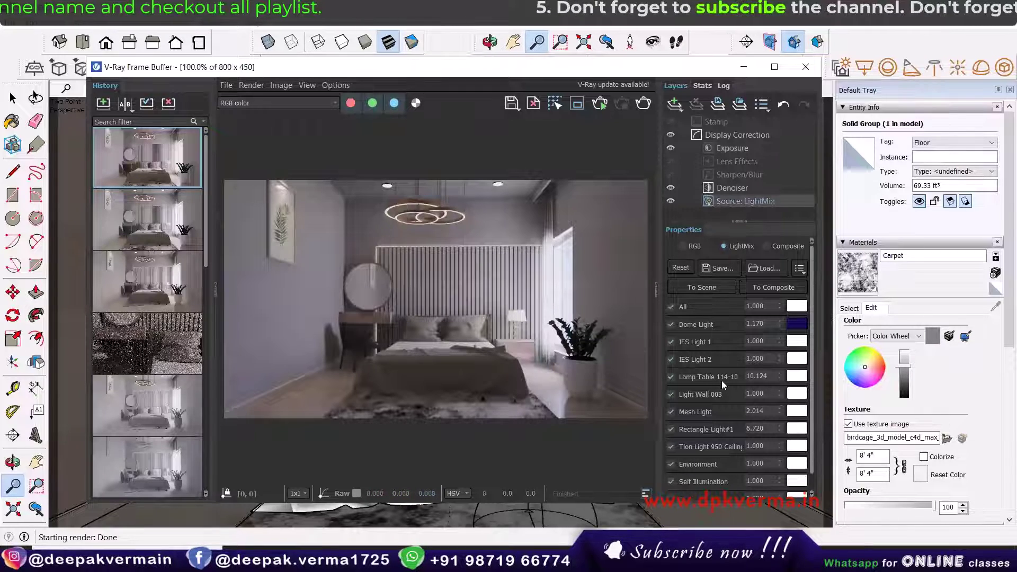
pyautogui.click(742, 561)
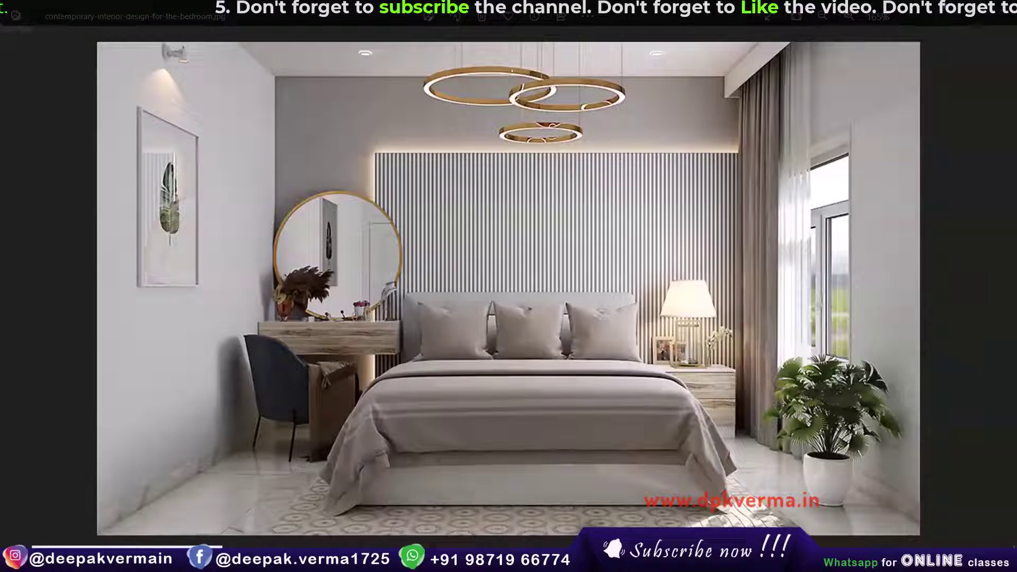
pyautogui.click(941, 9)
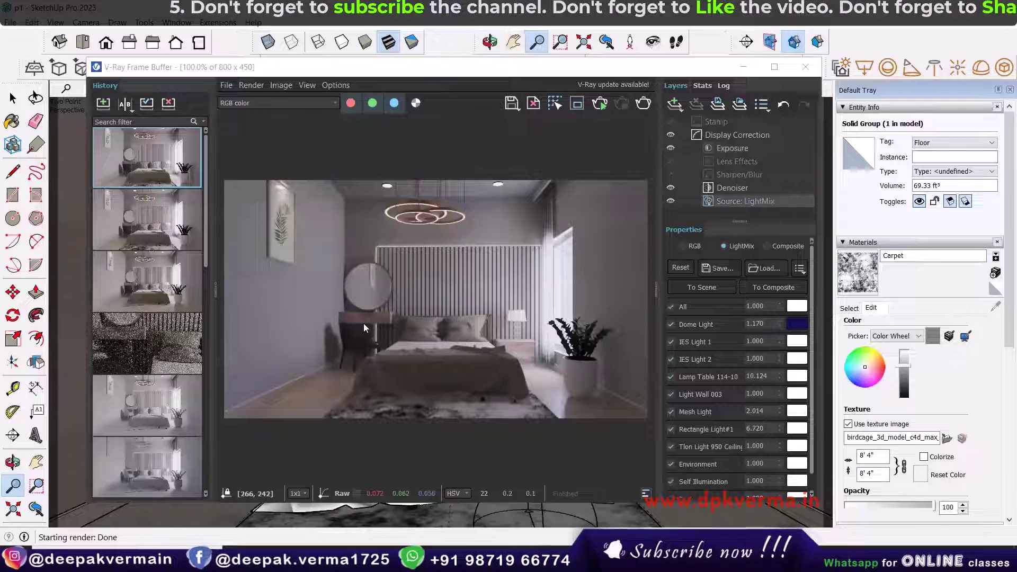